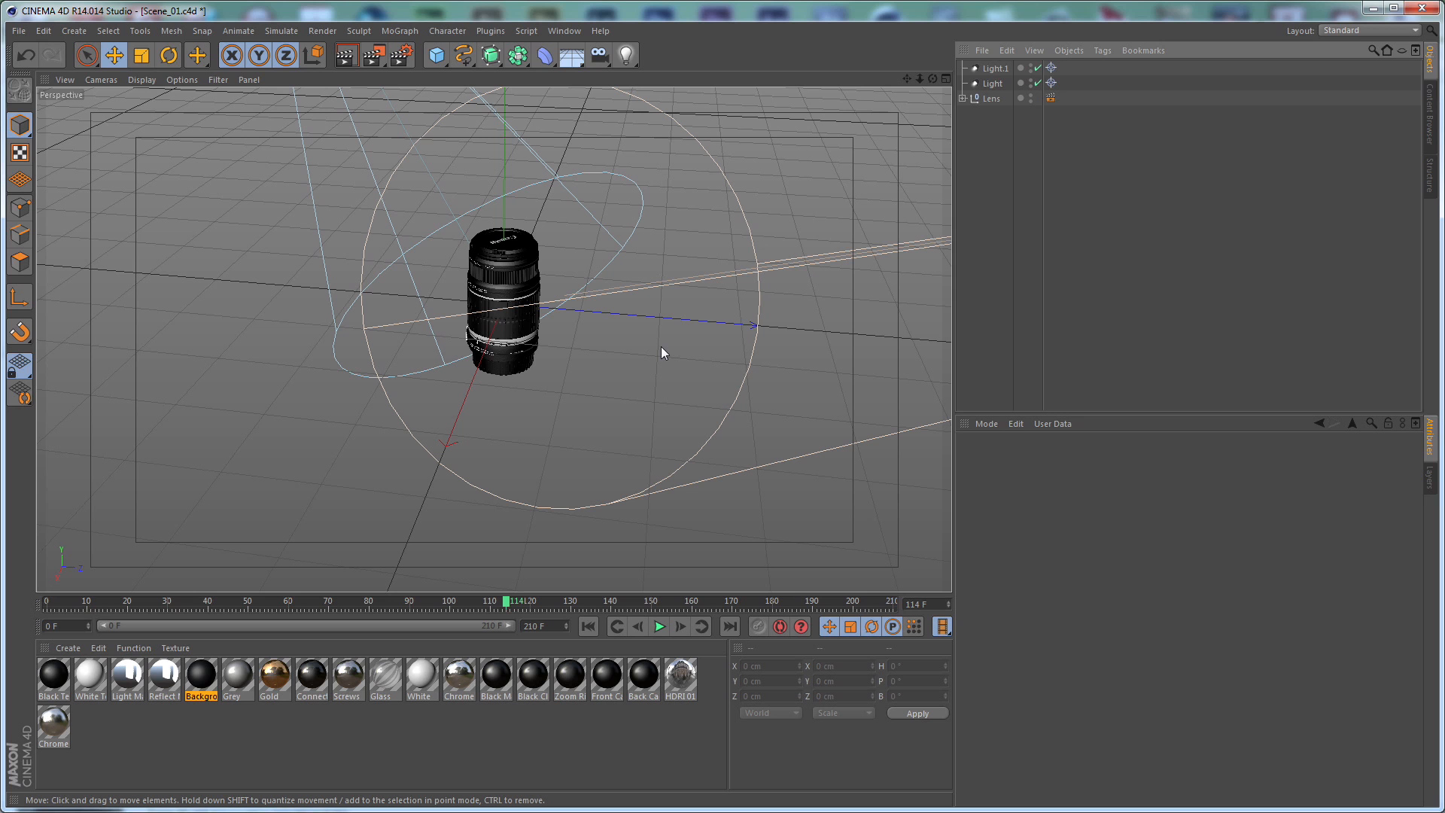
{"action": "left_click_drag", "start_coordinate": [615, 367], "coordinate": [567, 401], "text": "alt"}
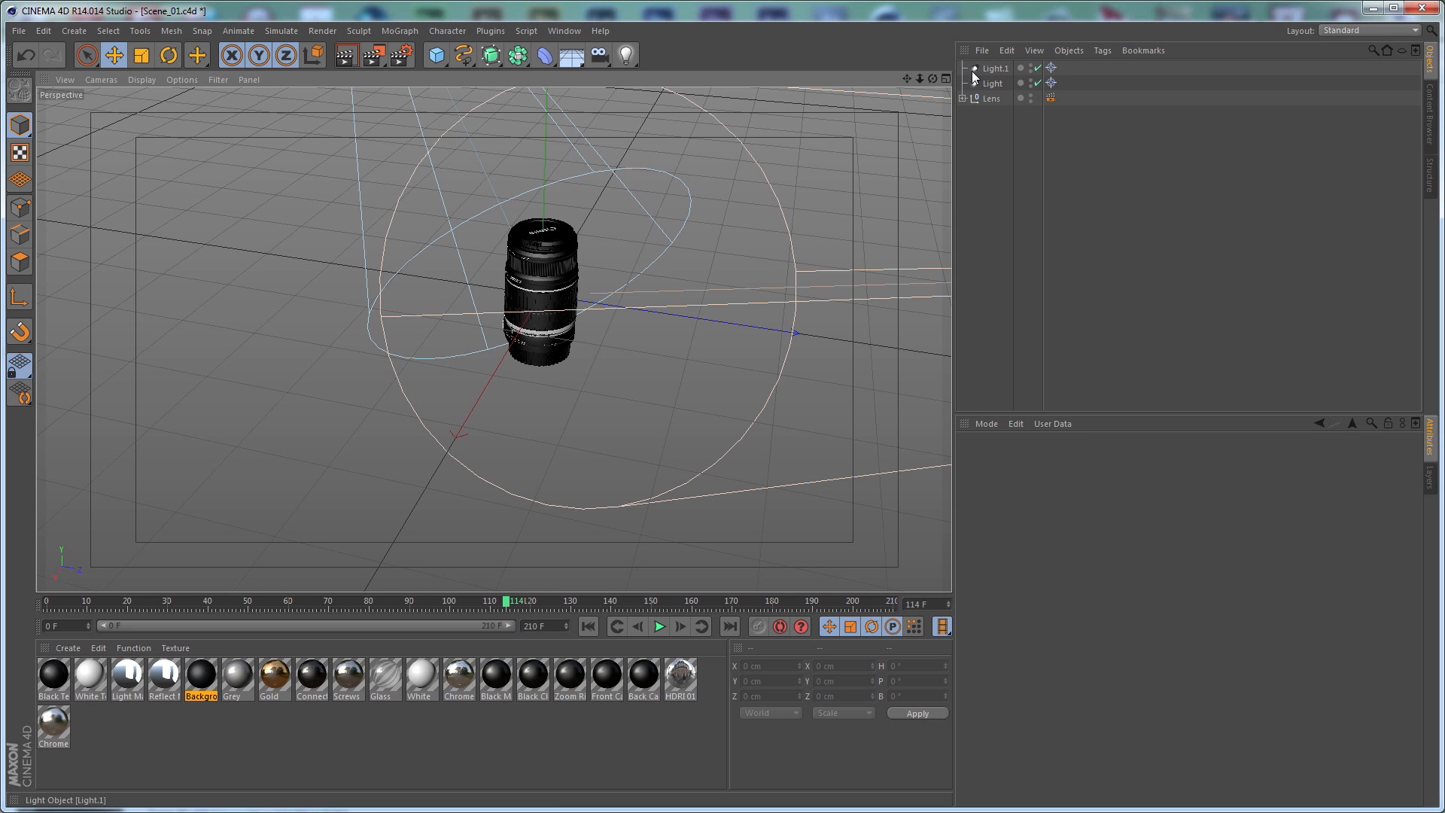
{"action": "left_click", "coordinate": [989, 98]}
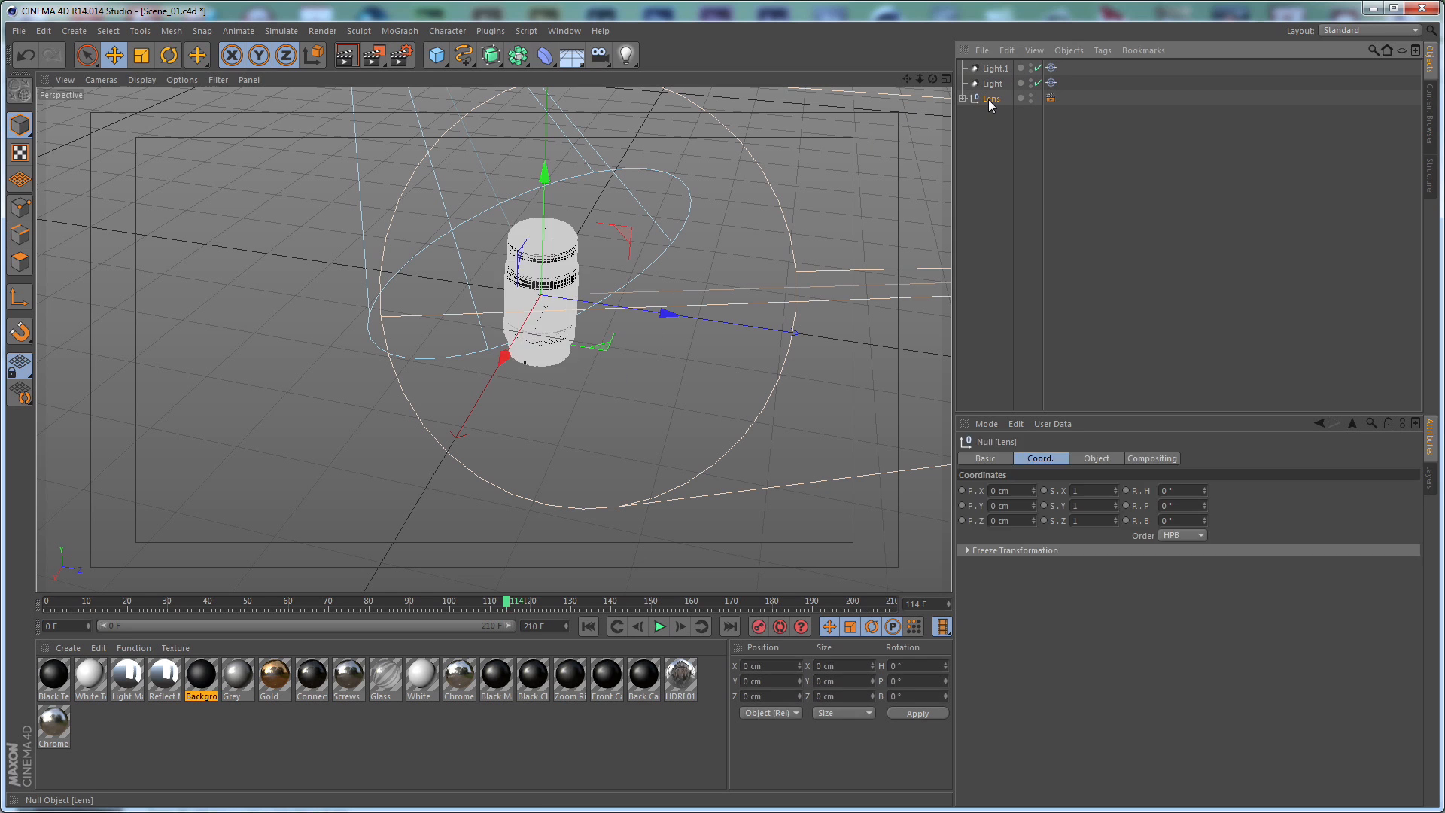
{"action": "left_click", "coordinate": [988, 155]}
{"action": "left_click_drag", "start_coordinate": [471, 486], "coordinate": [591, 372], "text": "alt"}
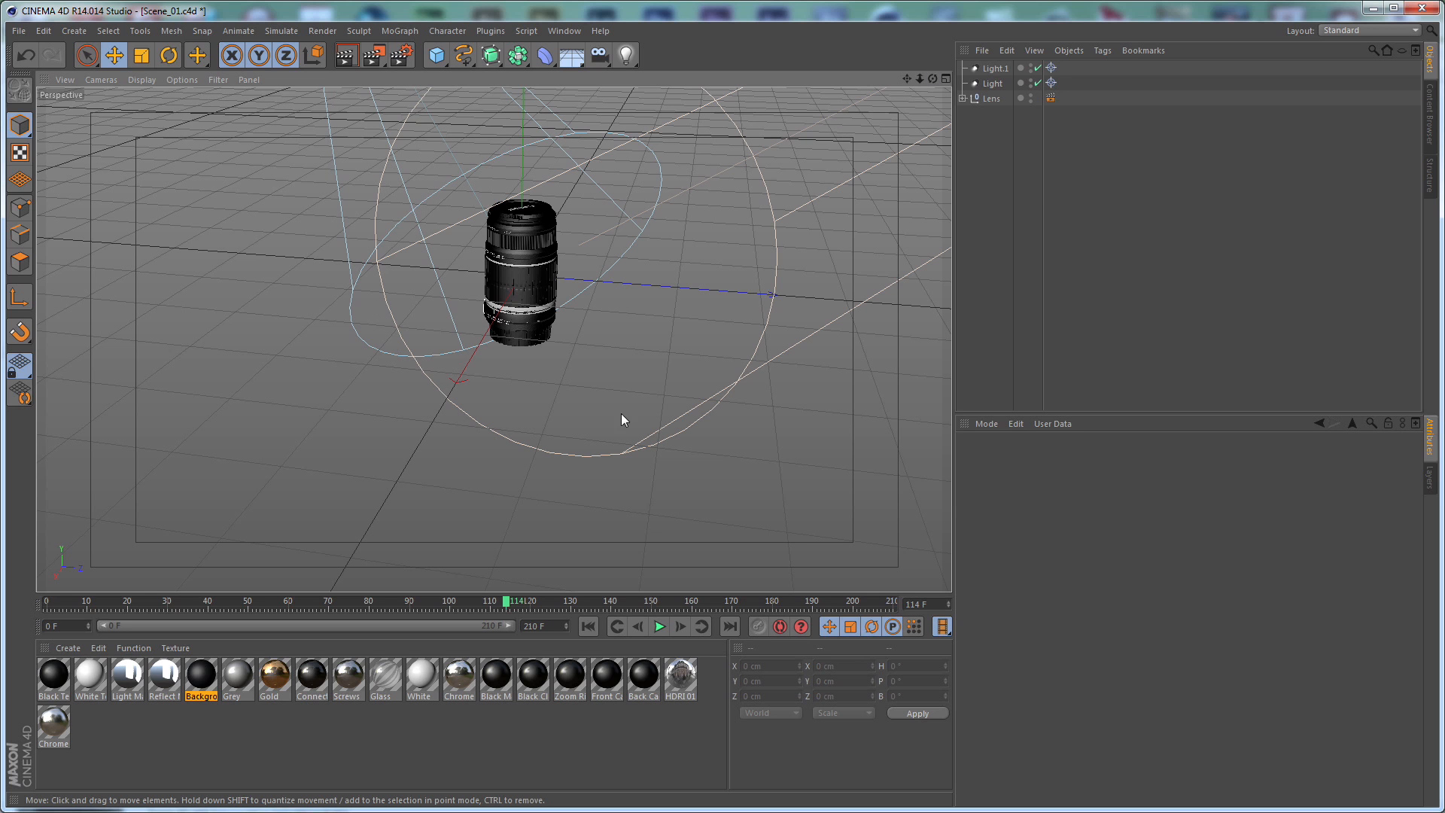
{"action": "left_click_drag", "start_coordinate": [672, 240], "coordinate": [599, 388], "text": "alt"}
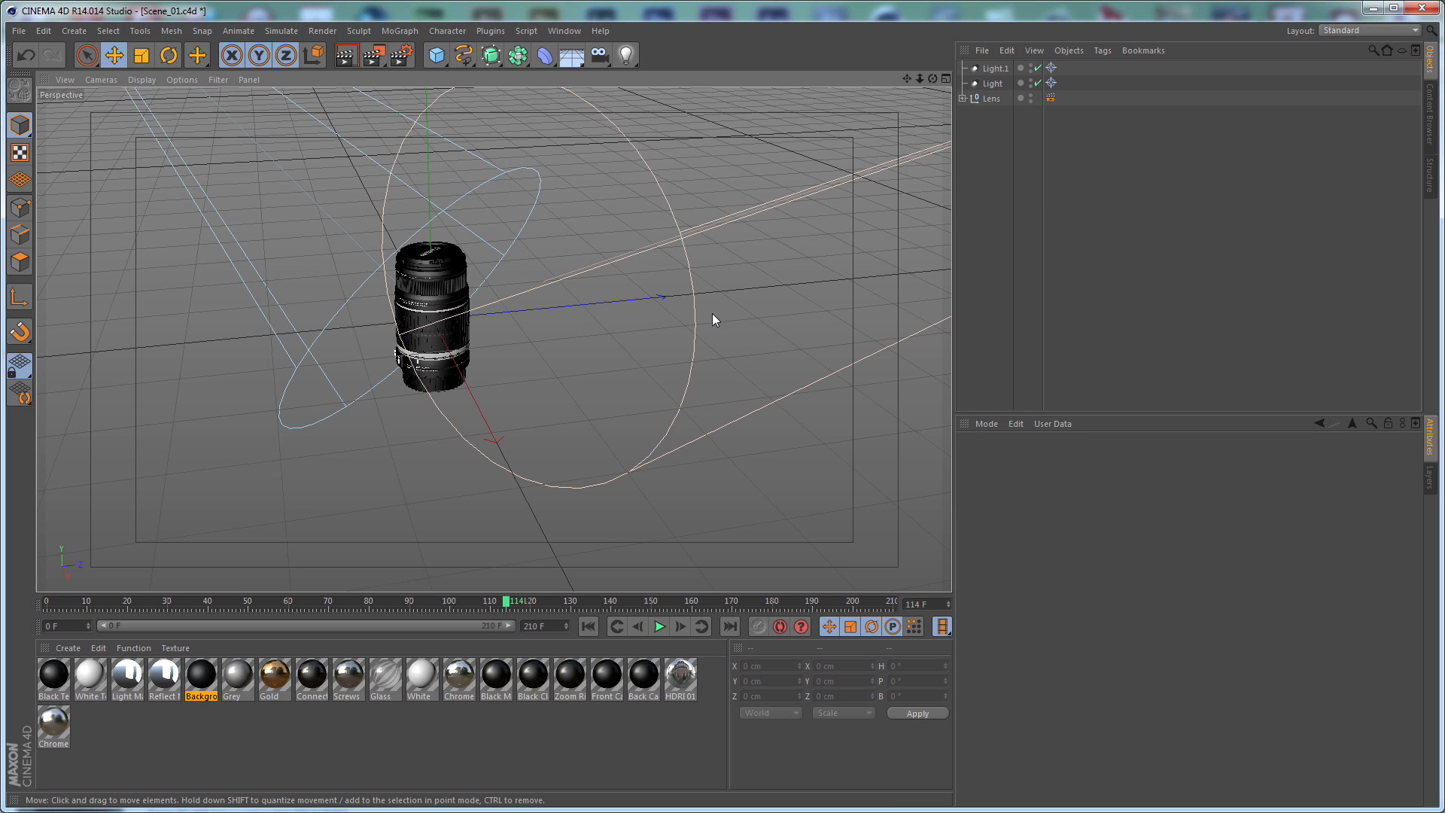
{"action": "left_click_drag", "start_coordinate": [526, 337], "coordinate": [574, 432], "text": "alt"}
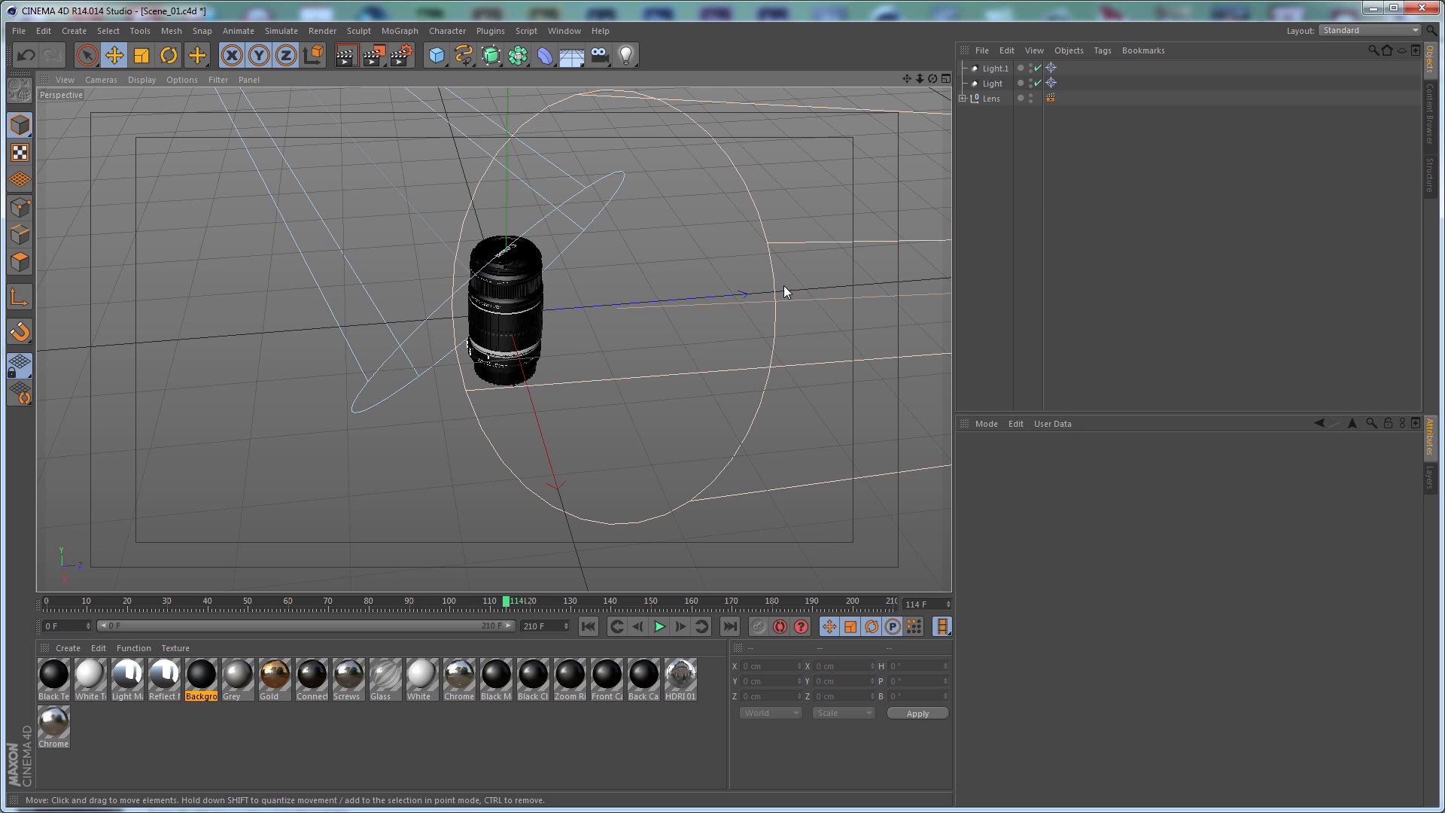
Add HDRStudioRig.c4d to the scene from the GSG_HDRI_Studio_Pack presets
{"action": "left_click", "coordinate": [1429, 113]}
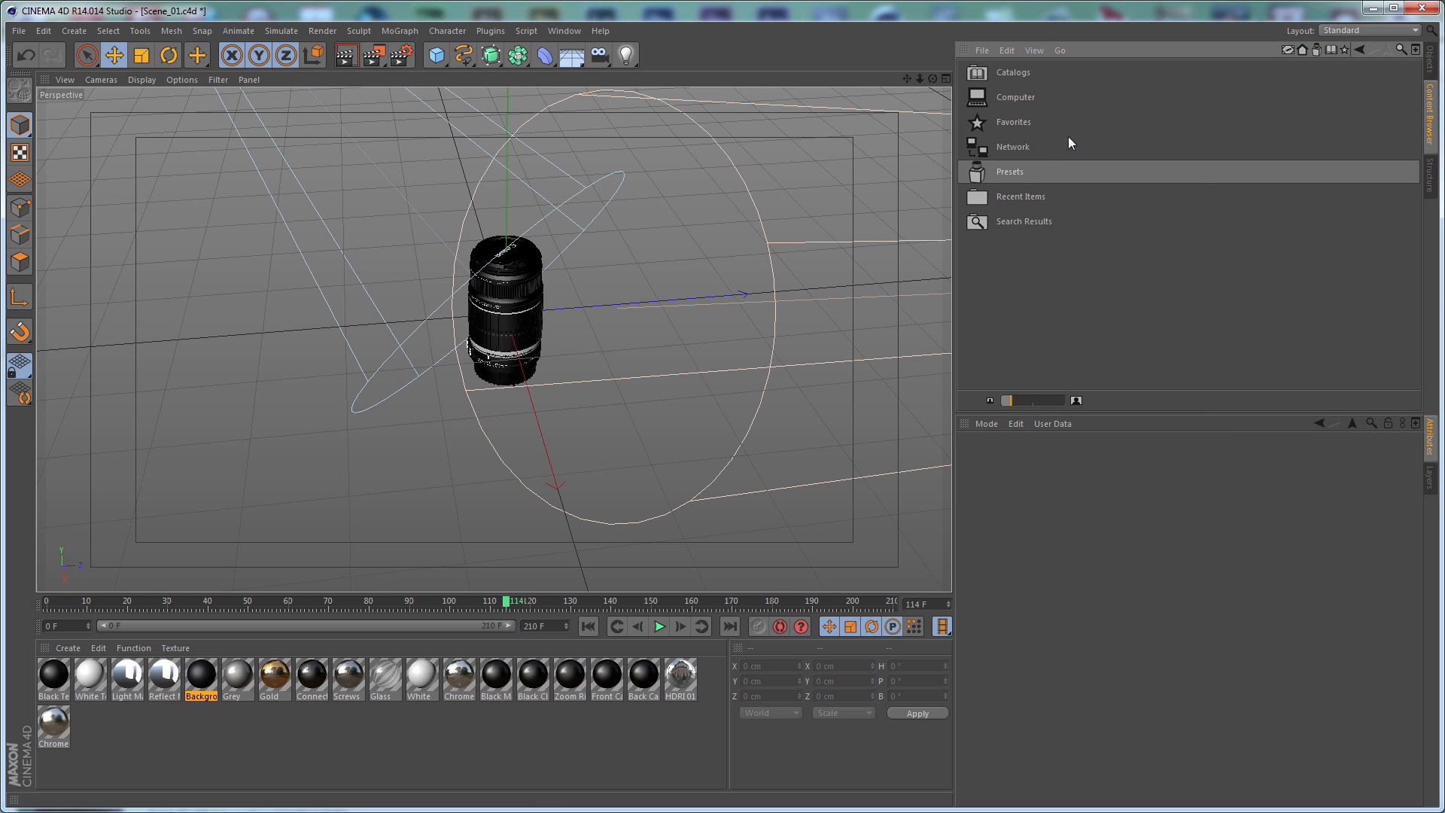
{"action": "double_click", "coordinate": [1011, 178]}
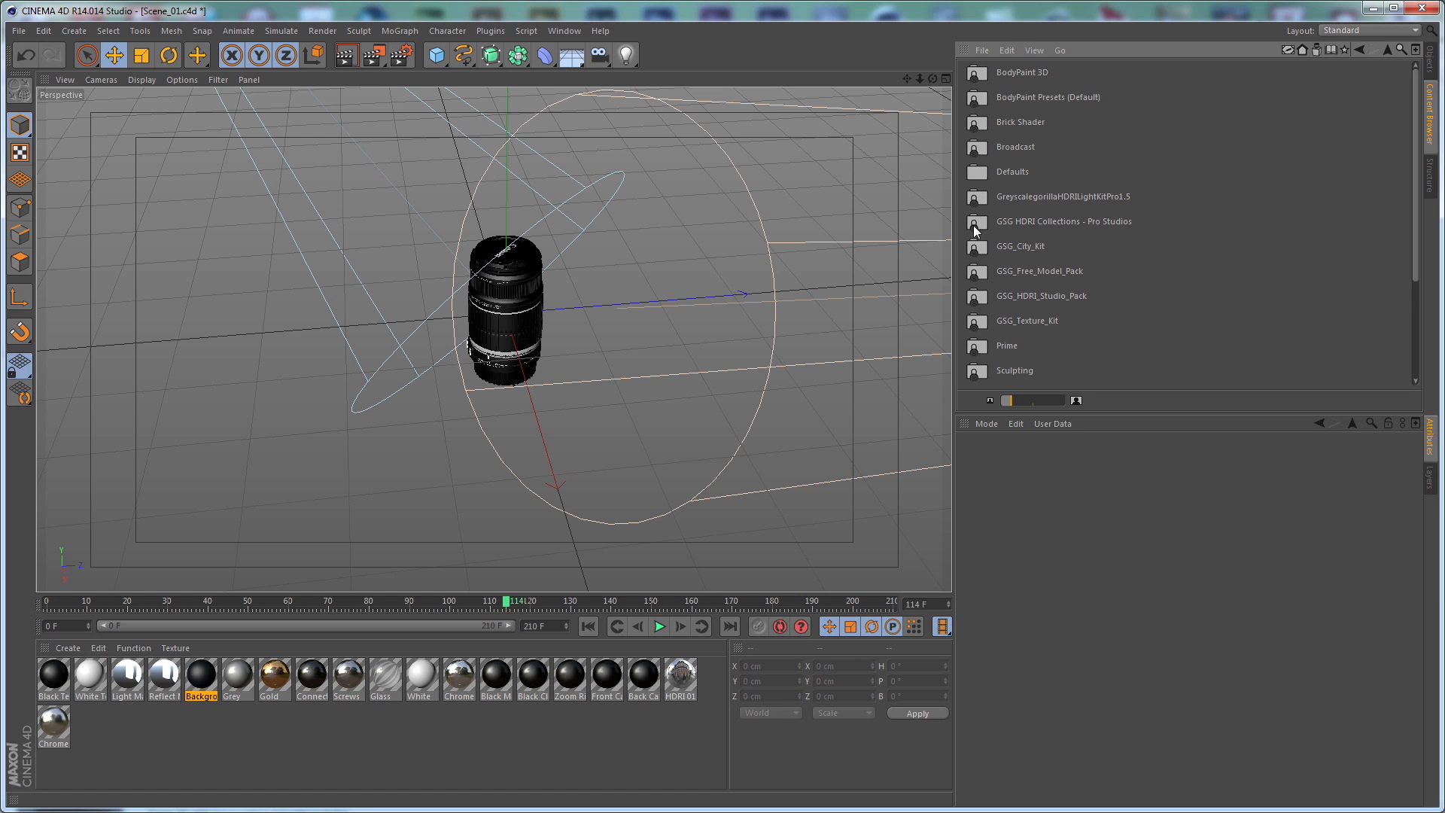
{"action": "double_click", "coordinate": [1058, 298]}
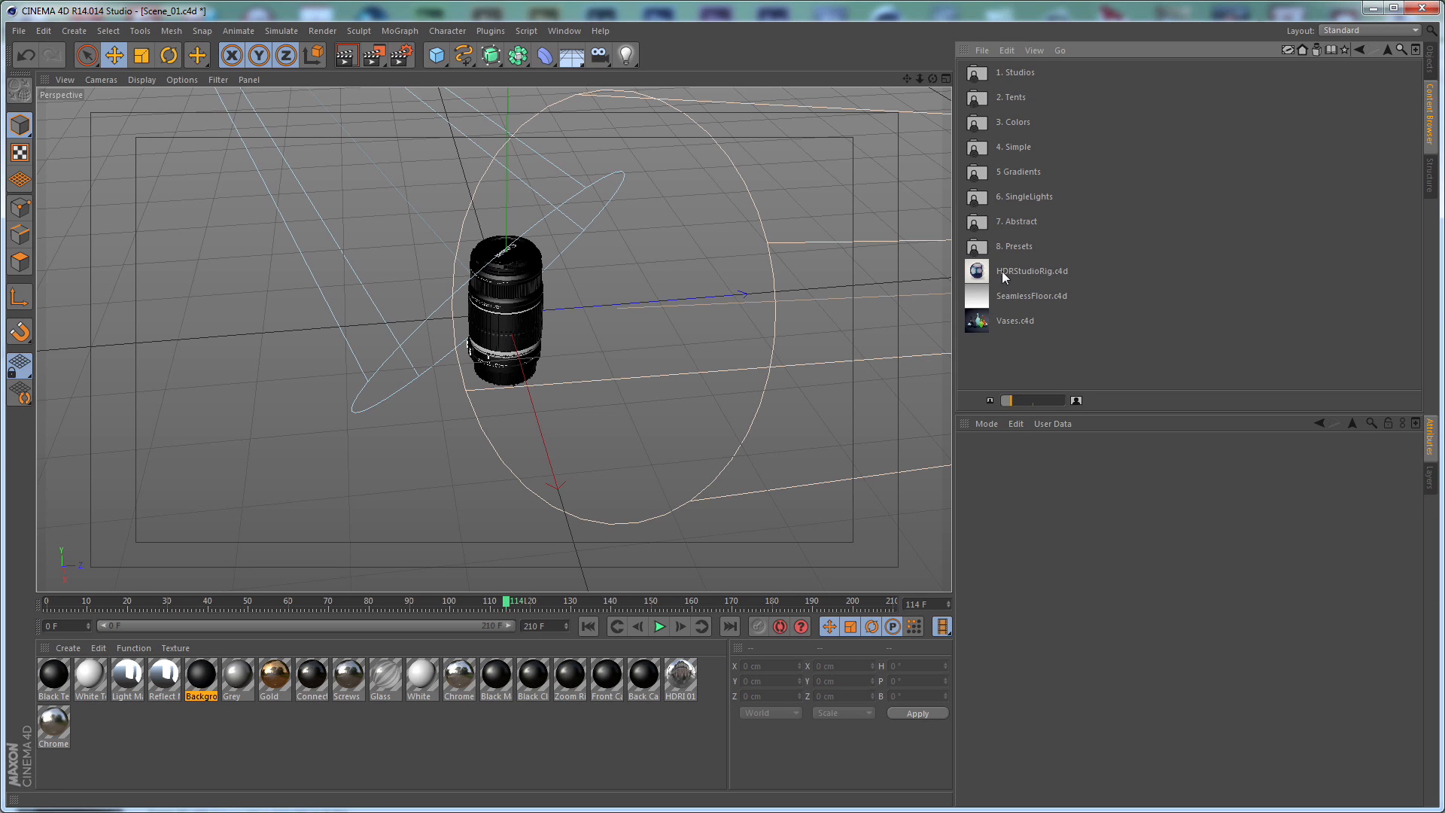
{"action": "double_click", "coordinate": [1028, 269]}
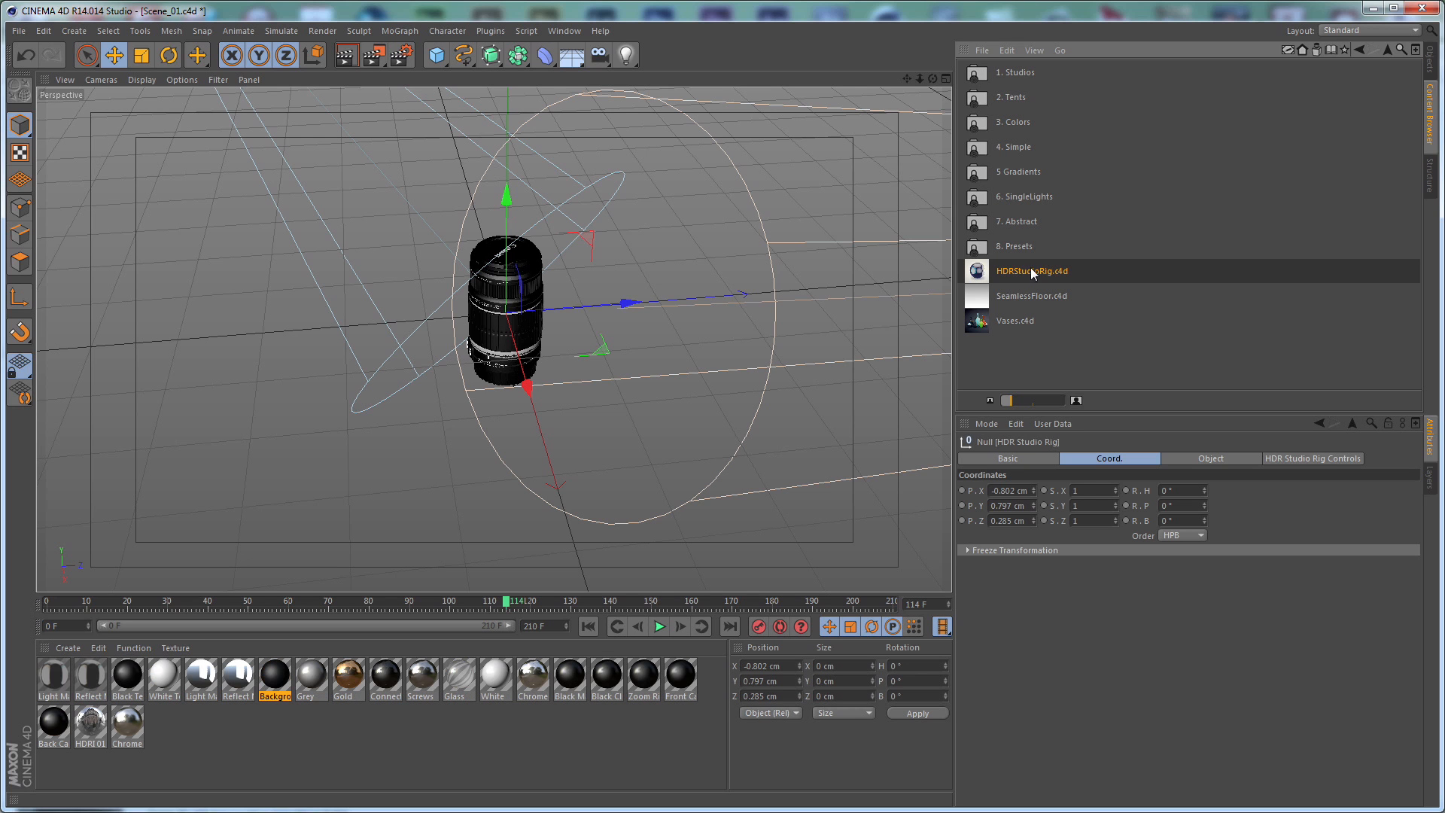
Assign BevelReflection.hdr from the pack's 1. Studios folder as the HDR Studio Rig's HDR file
{"action": "double_click", "coordinate": [1024, 72]}
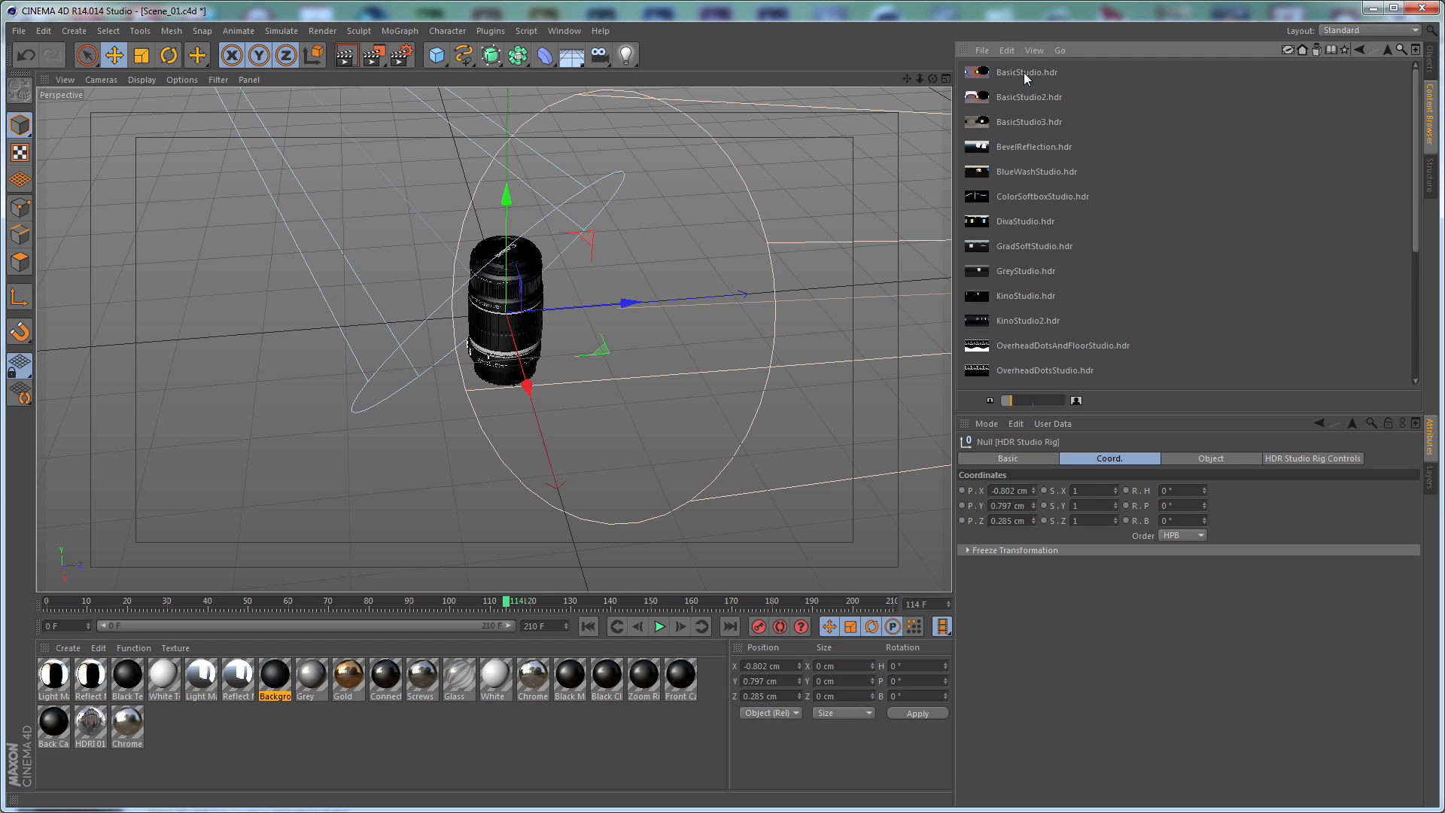
{"action": "left_click", "coordinate": [1051, 147]}
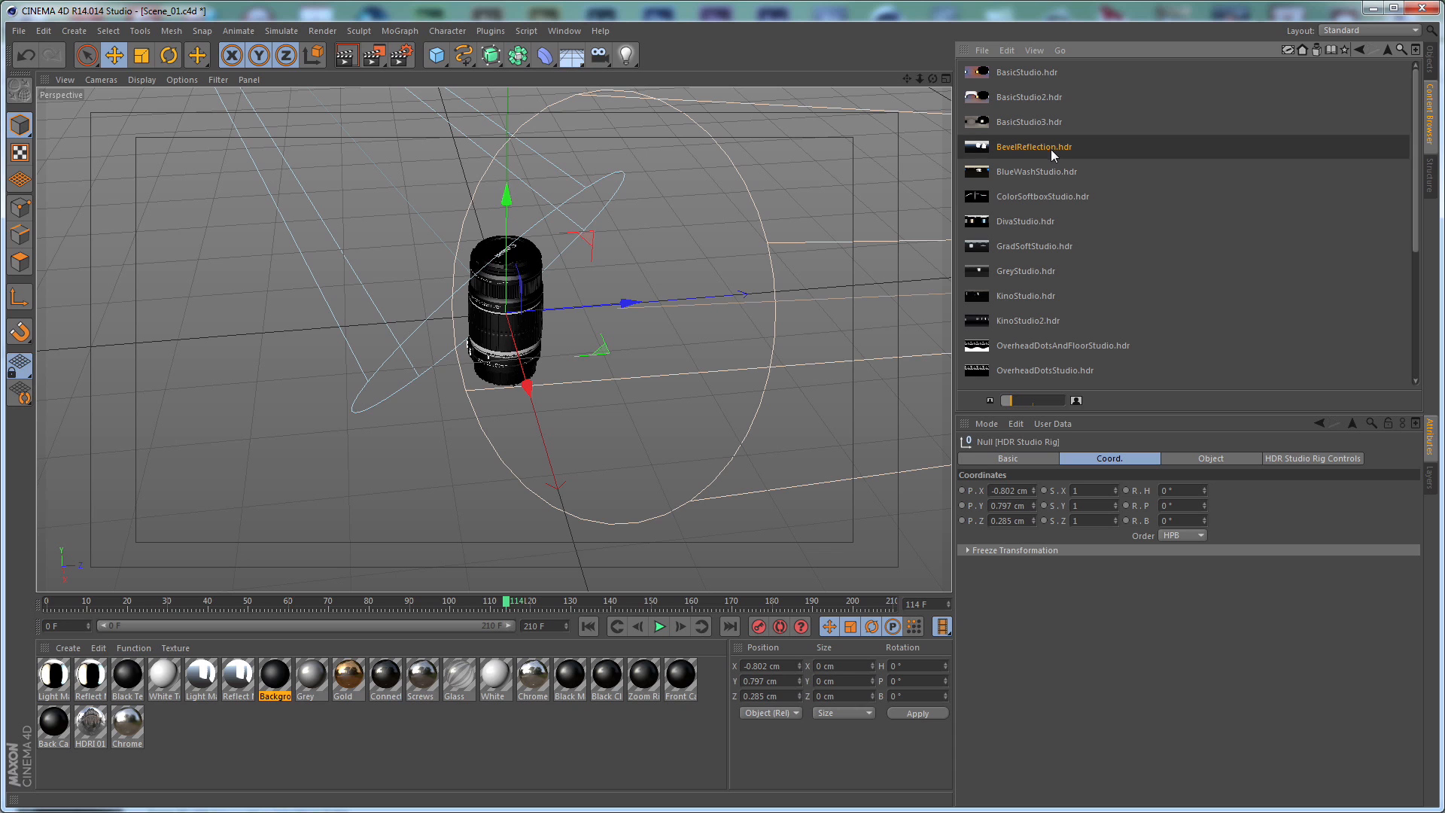
{"action": "left_click", "coordinate": [1312, 456]}
{"action": "left_click_drag", "start_coordinate": [1048, 154], "coordinate": [1340, 503]}
{"action": "left_click", "coordinate": [1432, 60]}
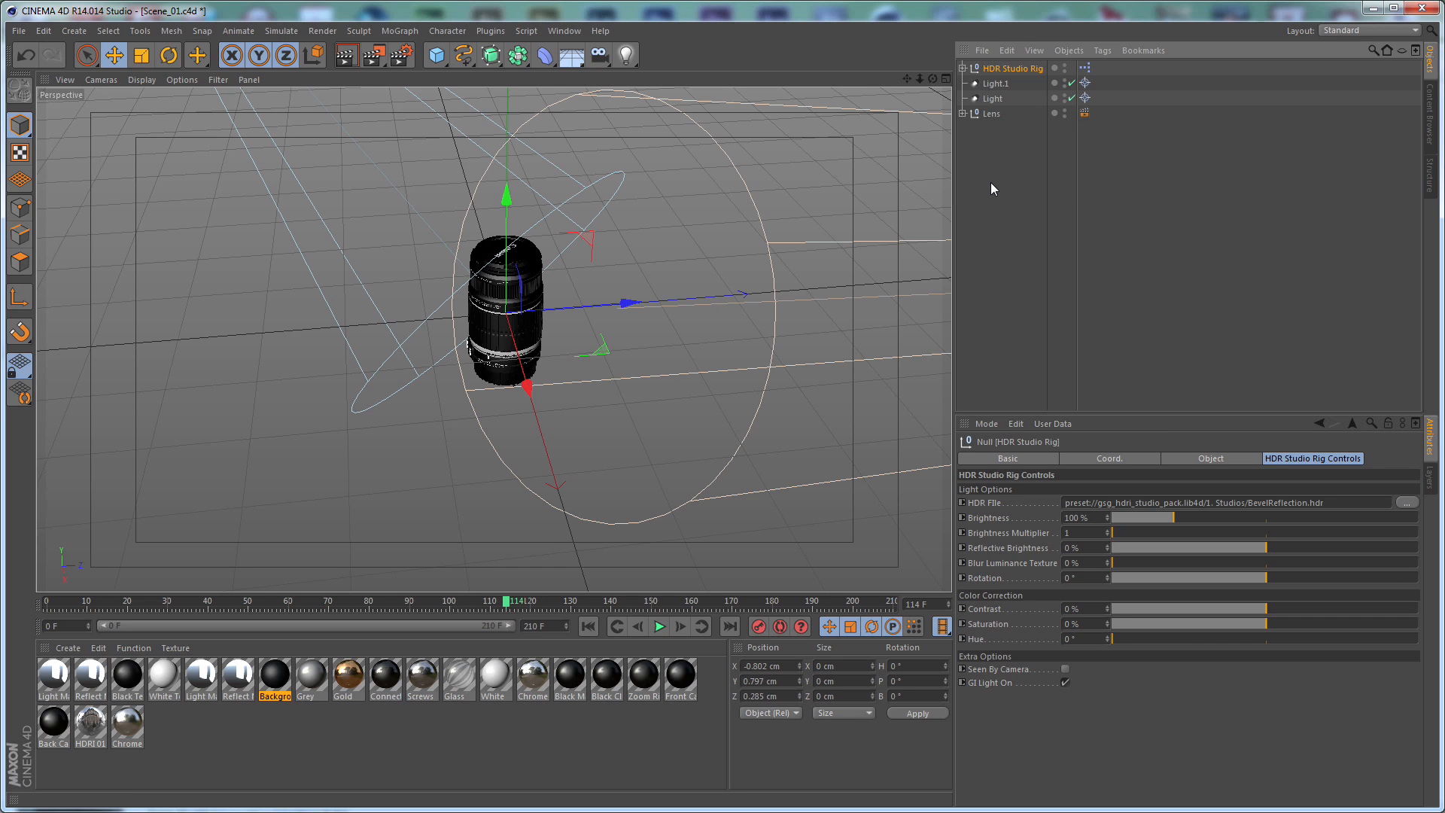
Add a Floor object and set its Y position to -83 cm
{"action": "left_click_drag", "start_coordinate": [572, 55], "coordinate": [638, 75]}
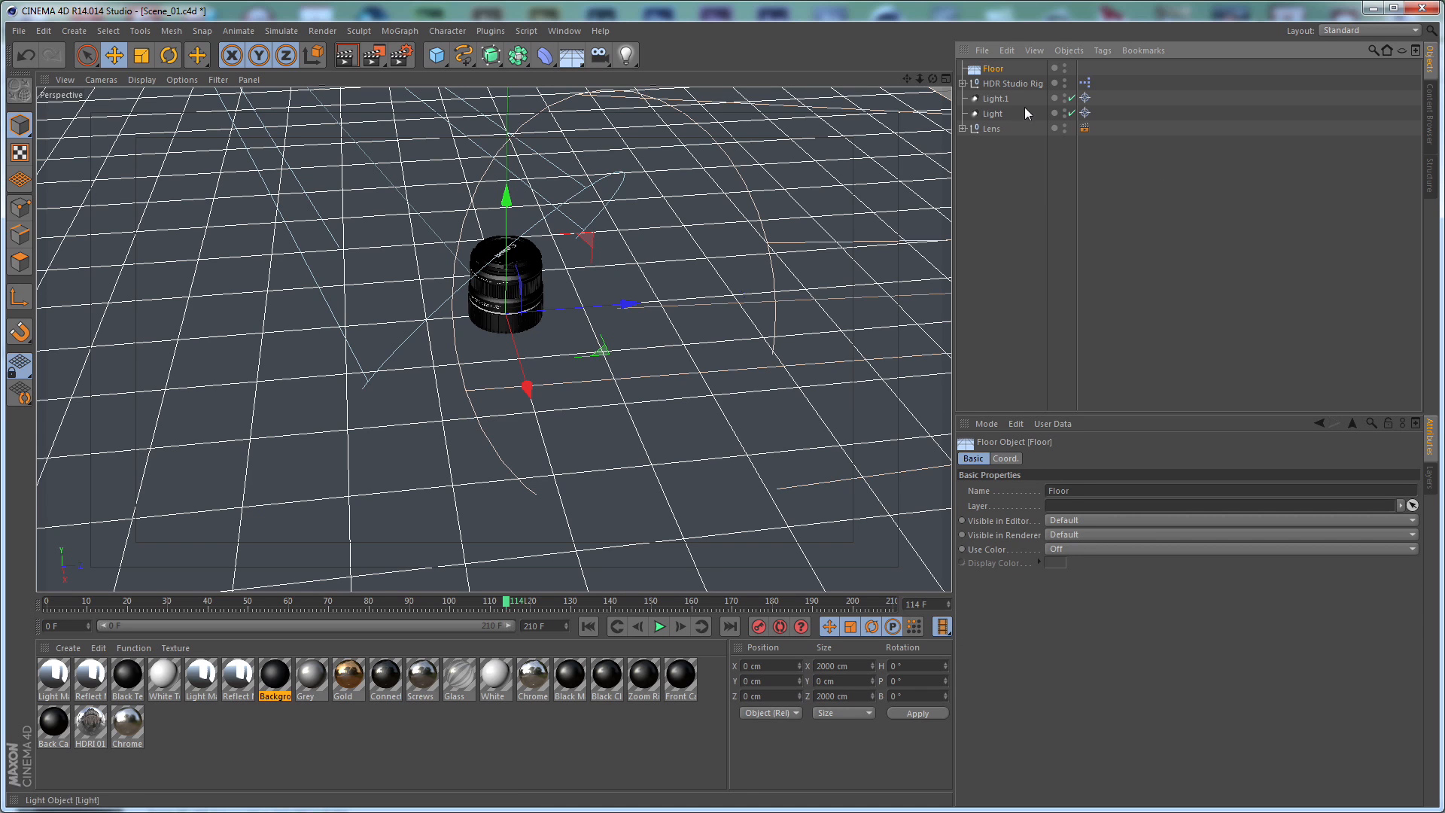
{"action": "left_click", "coordinate": [1006, 459]}
{"action": "double_click", "coordinate": [1024, 505]}
{"action": "type", "text": "-83"}
{"action": "key", "text": "Return"}
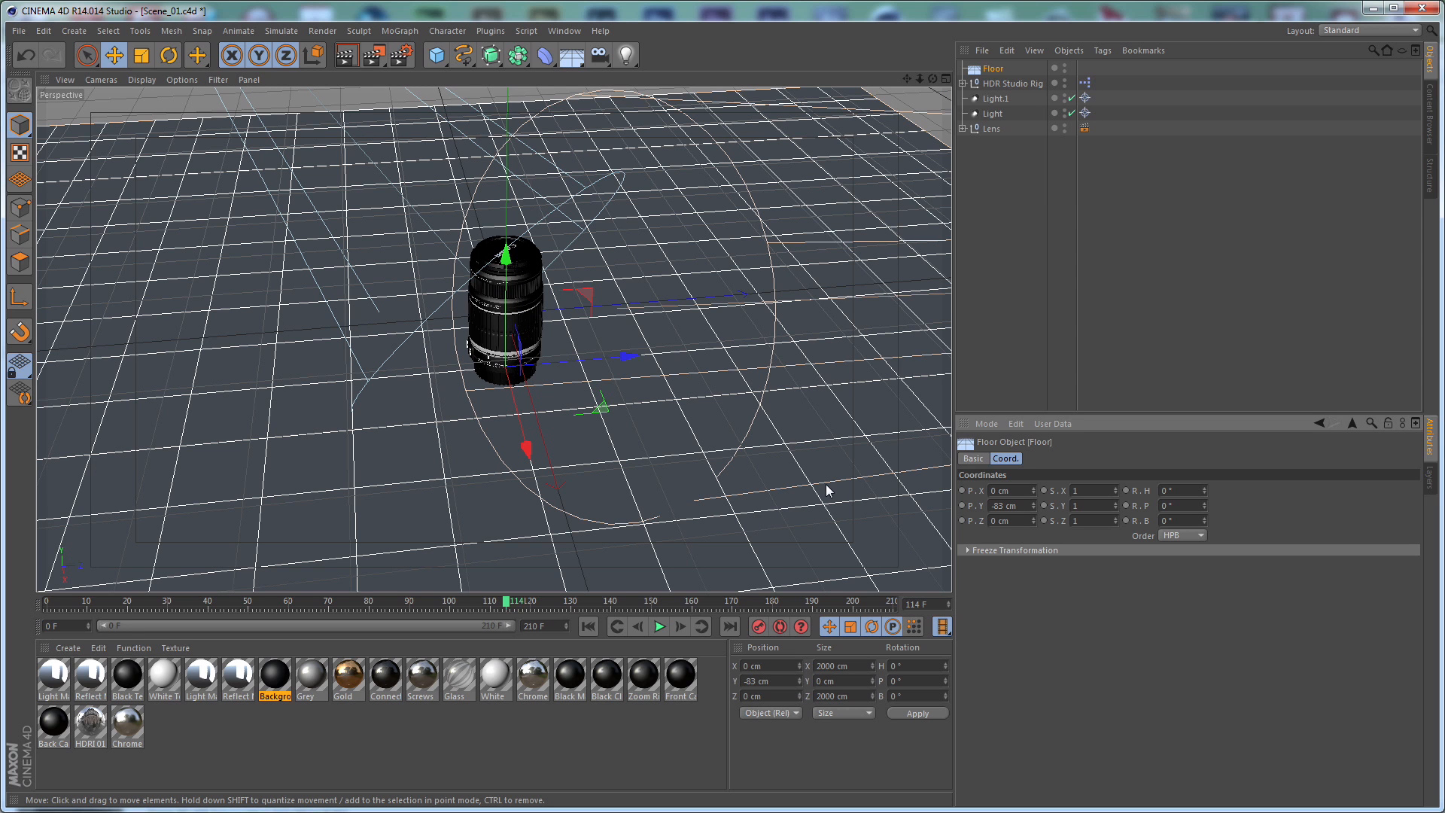
Check the lens base against the floor from below and refine the floor's Y position to -83.3 cm
{"action": "left_click_drag", "start_coordinate": [742, 354], "coordinate": [641, 276], "text": "alt"}
{"action": "scroll", "coordinate": [556, 466], "scroll_direction": "up", "scroll_amount": 12}
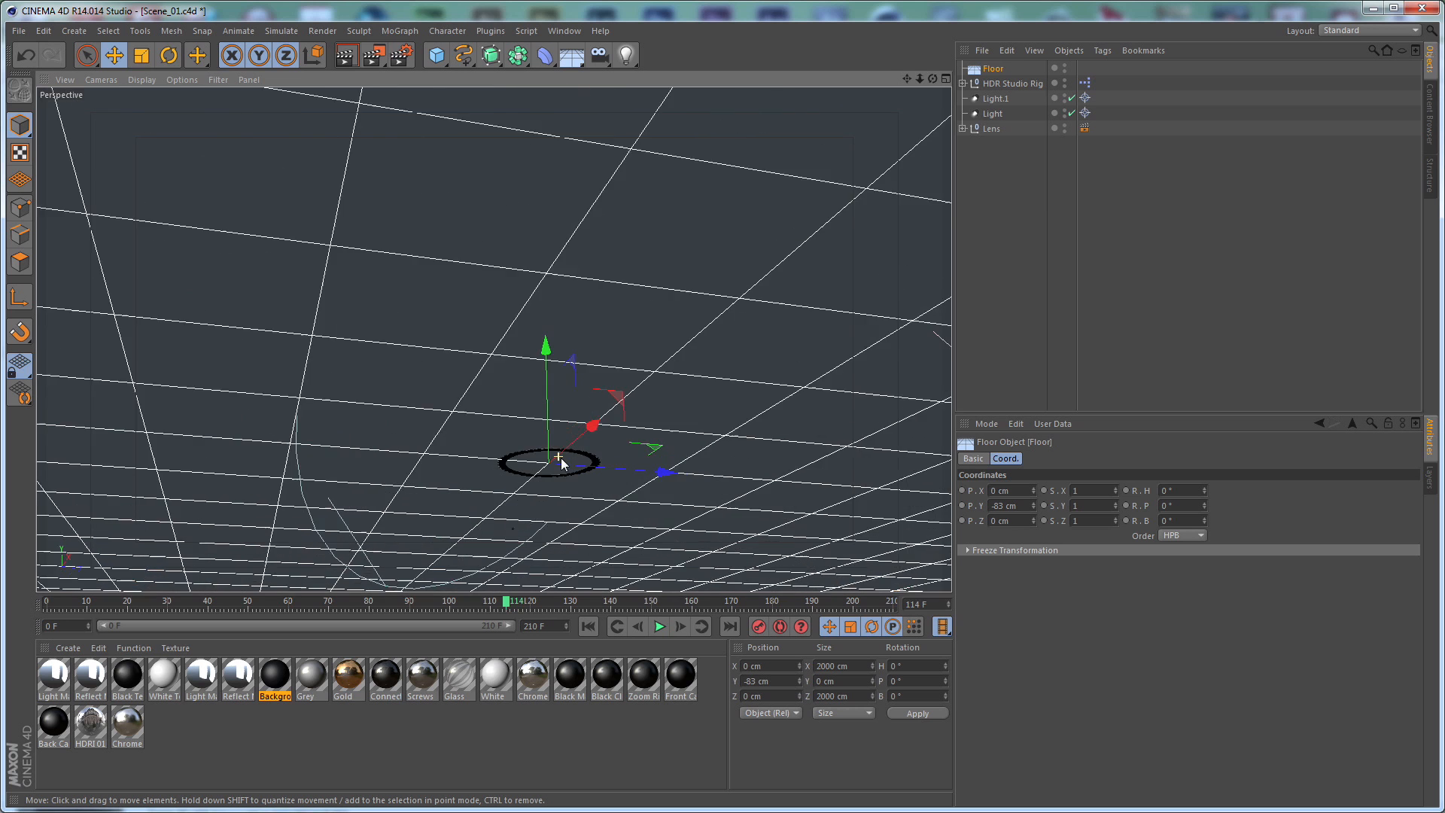
{"action": "scroll", "coordinate": [556, 465], "scroll_direction": "up", "scroll_amount": 3}
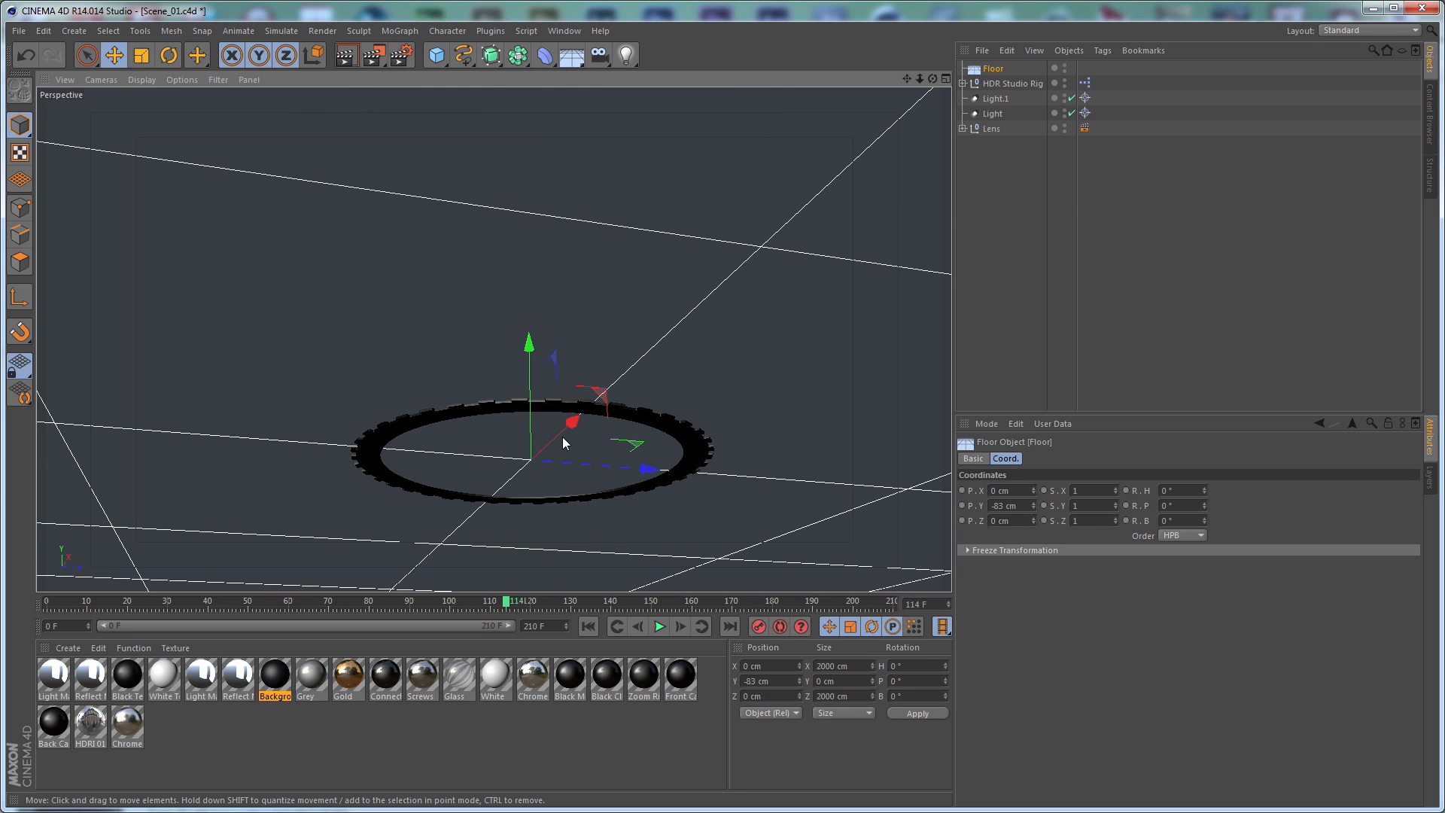
{"action": "left_click", "coordinate": [998, 505]}
{"action": "type", "text": ".3"}
{"action": "key", "text": "Return"}
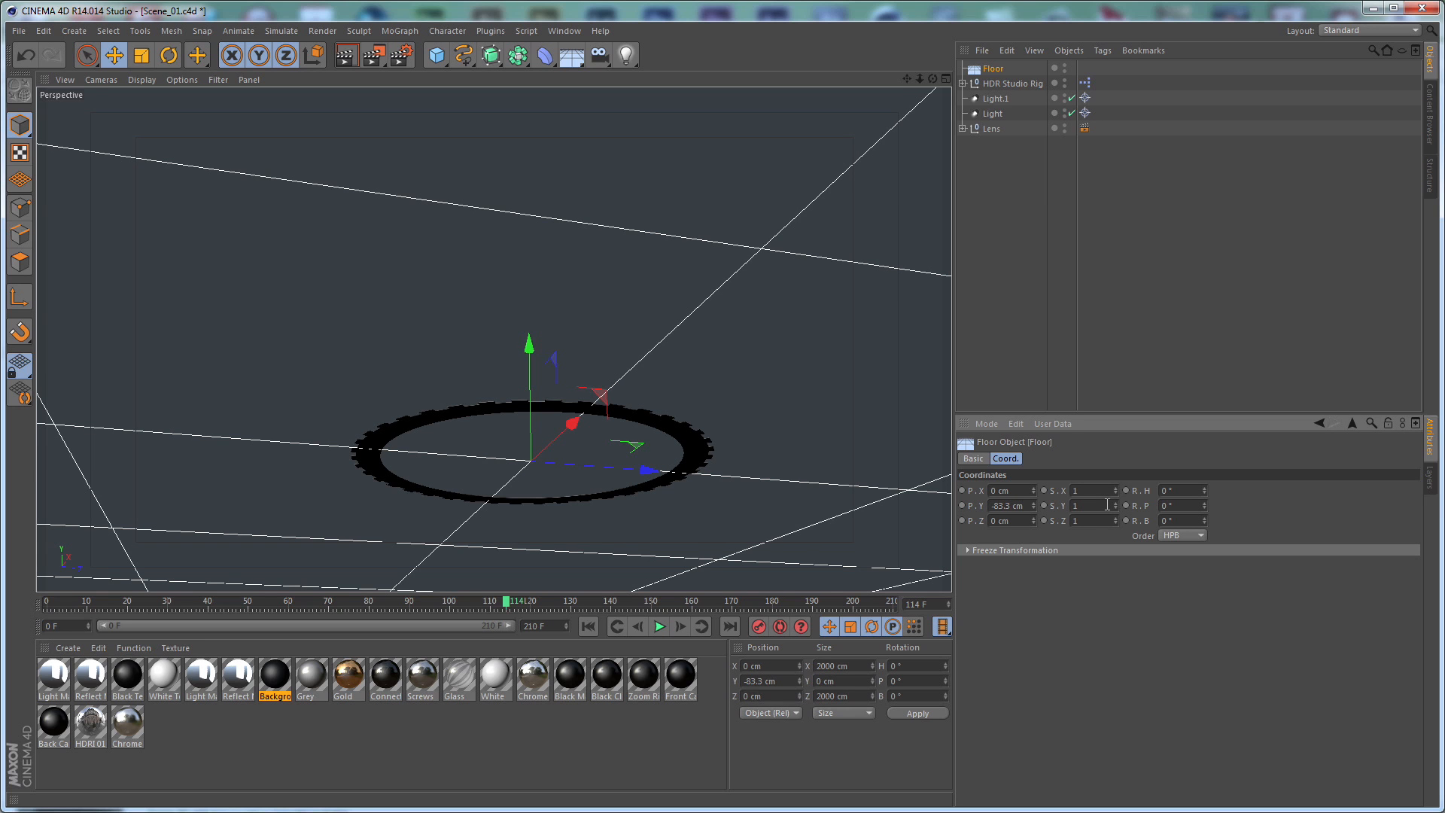
Add a Background object and move it together with the Floor below Lens at the end of the object list
{"action": "left_click_drag", "start_coordinate": [626, 228], "coordinate": [657, 265], "text": "alt"}
{"action": "scroll", "coordinate": [657, 263], "scroll_direction": "down", "scroll_amount": 4}
{"action": "scroll", "coordinate": [658, 265], "scroll_direction": "down", "scroll_amount": 10}
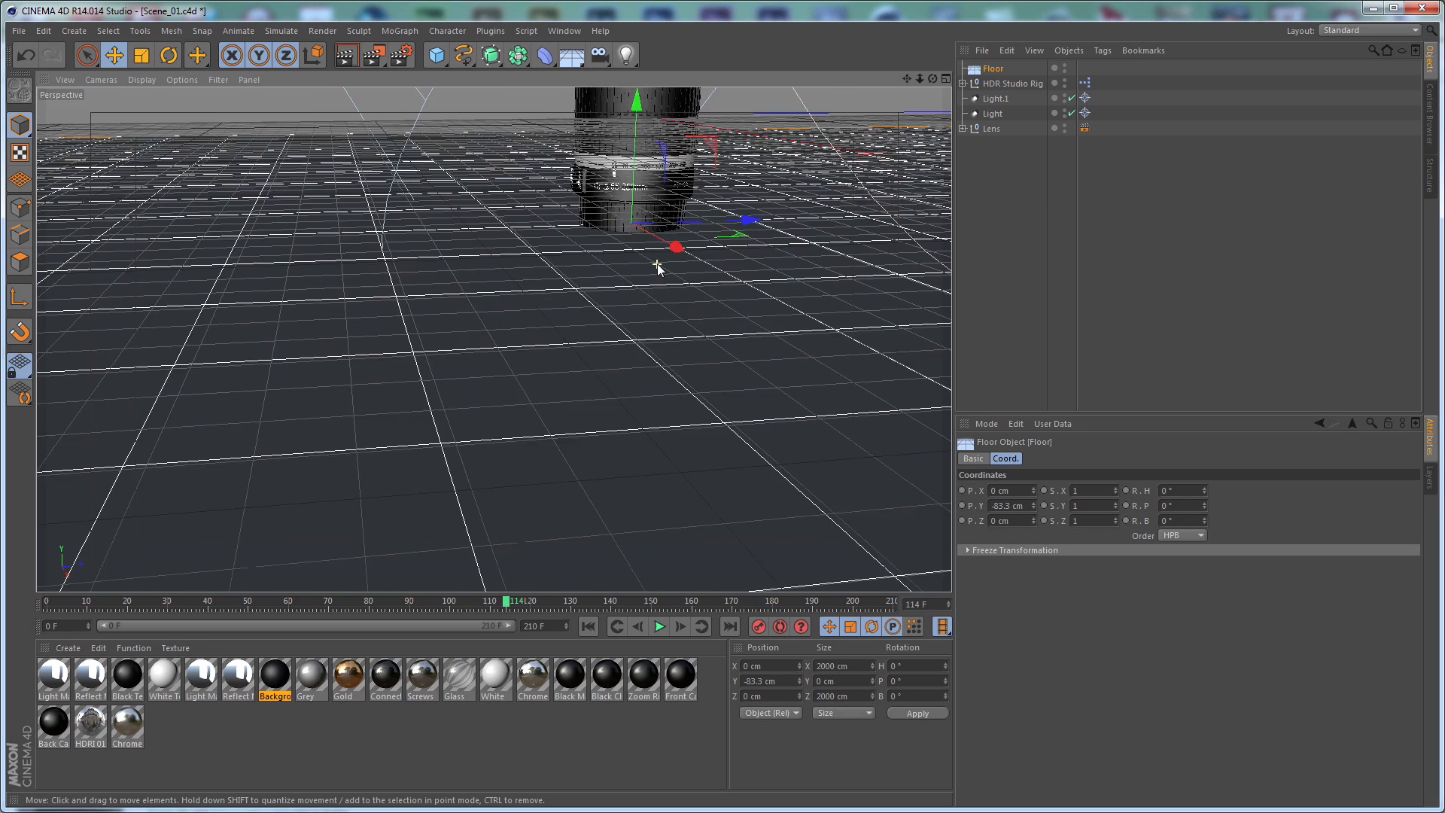
{"action": "middle_click_drag", "start_coordinate": [666, 243], "coordinate": [524, 411], "text": "alt"}
{"action": "left_click_drag", "start_coordinate": [575, 58], "coordinate": [640, 182]}
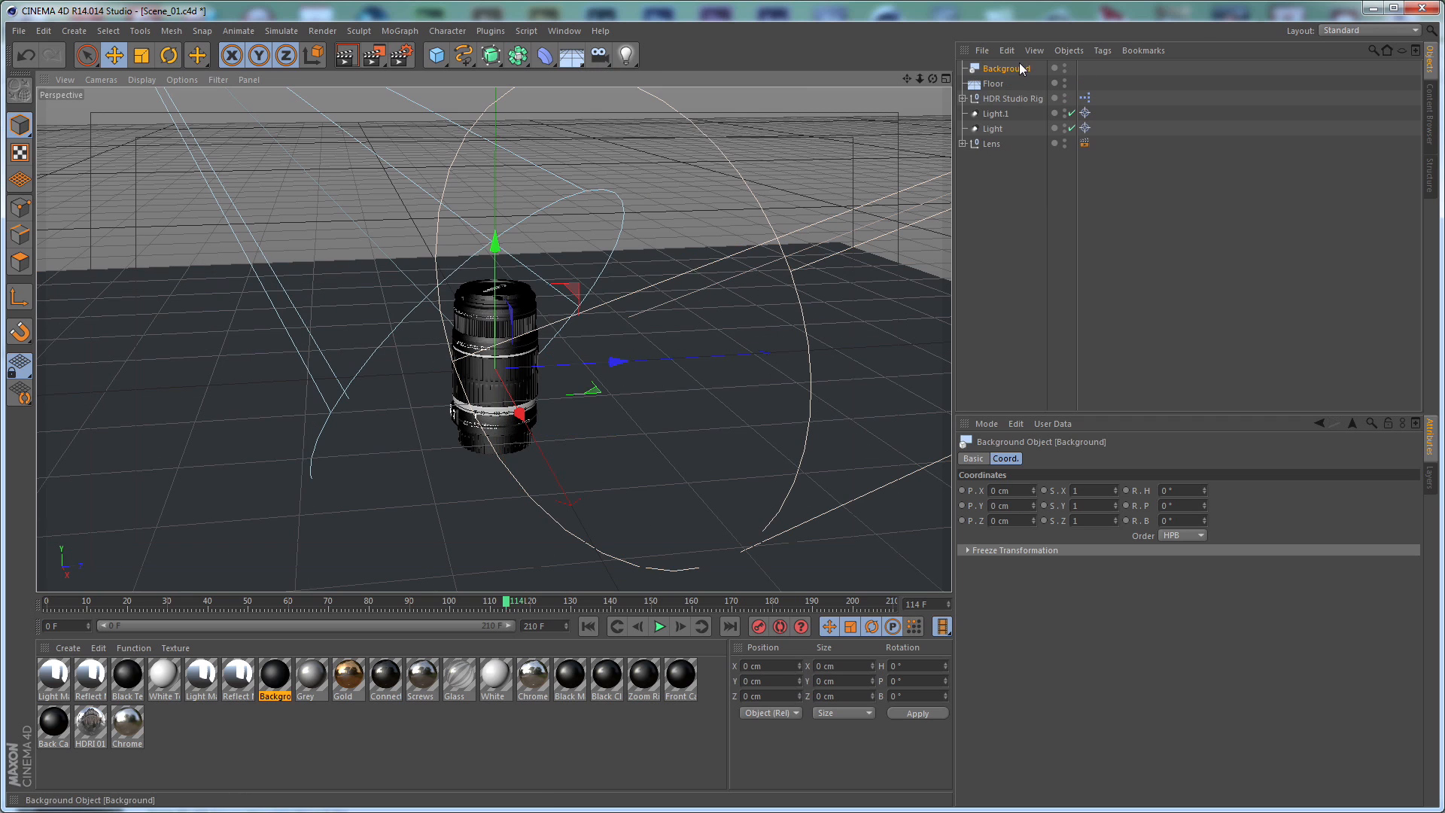
{"action": "left_click", "coordinate": [995, 85], "text": "ctrl"}
{"action": "left_click_drag", "start_coordinate": [995, 86], "coordinate": [1002, 168]}
{"action": "left_click", "coordinate": [999, 170]}
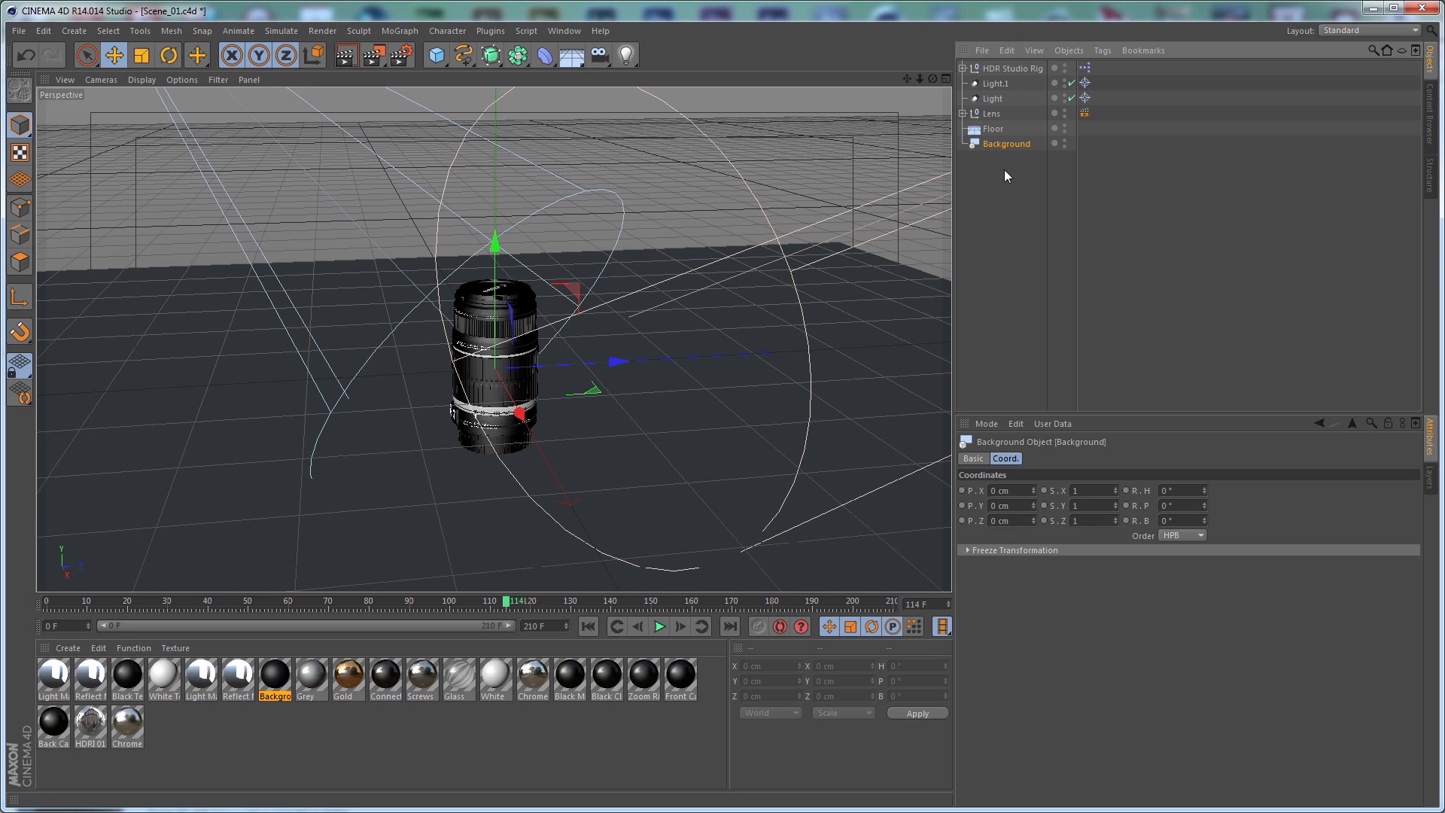
Add an External Compositing tag to the Floor object
{"action": "left_click", "coordinate": [995, 129]}
{"action": "right_click", "coordinate": [996, 131]}
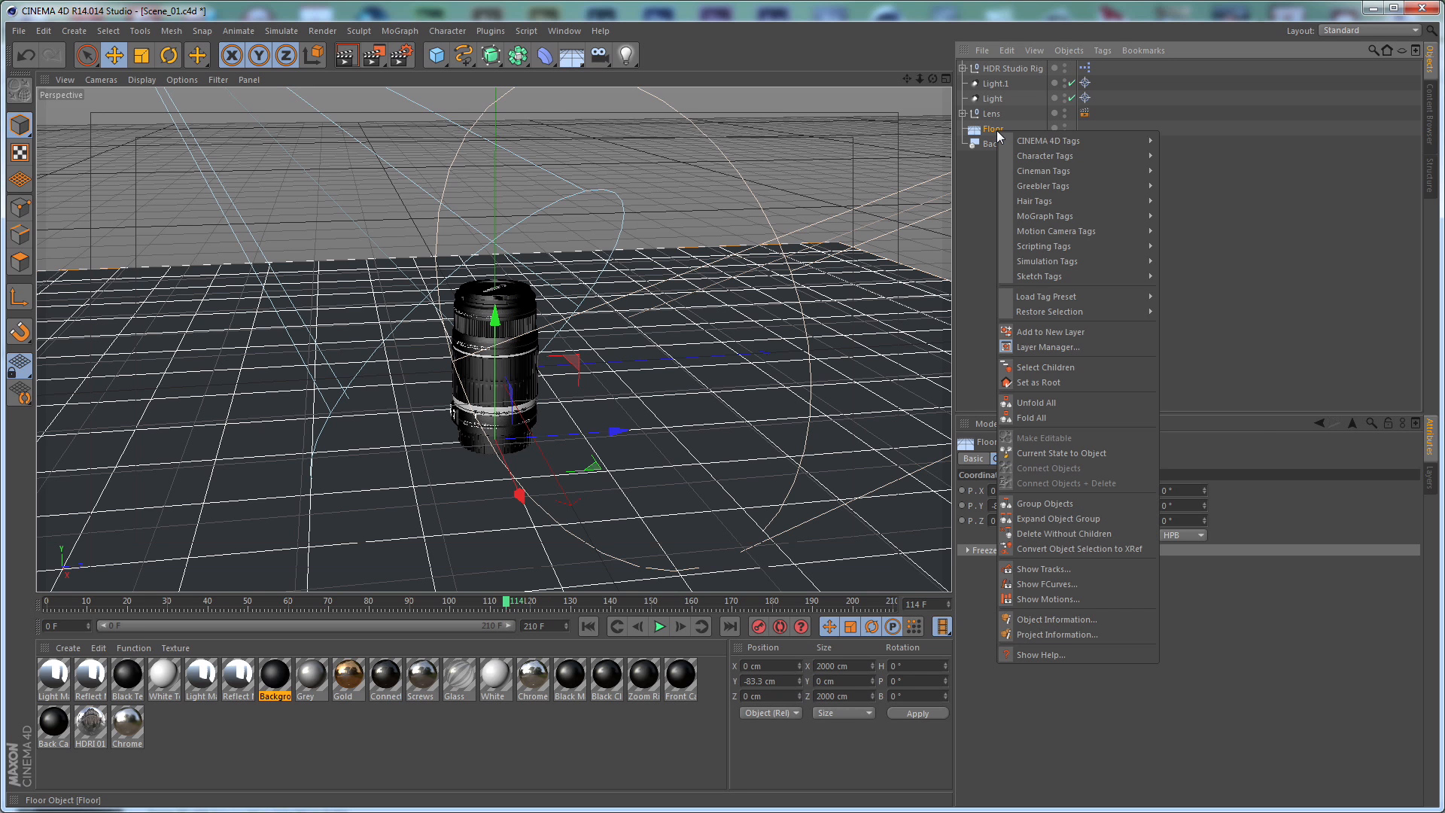
{"action": "mouse_move", "coordinate": [1033, 134]}
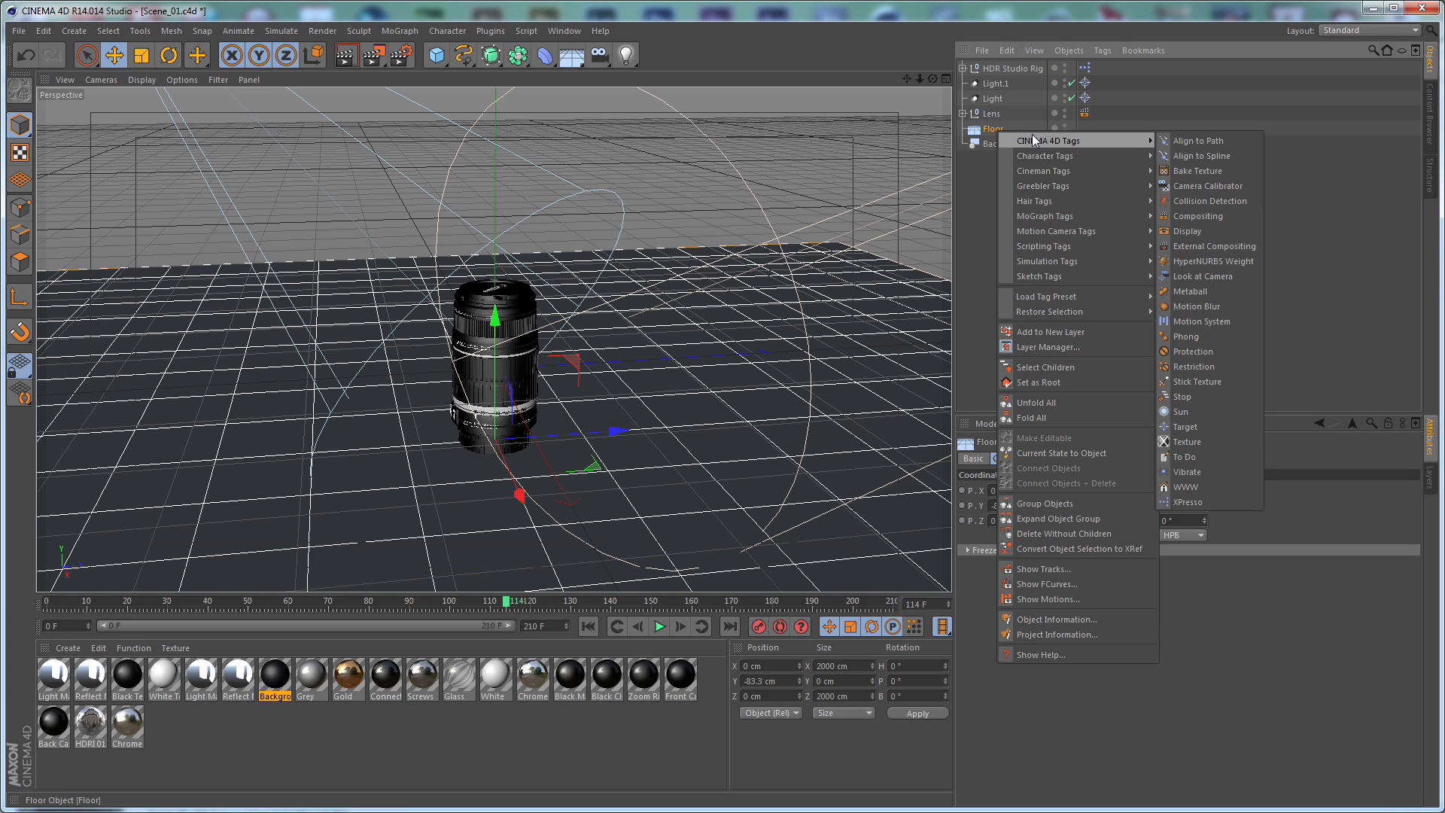
{"action": "left_click", "coordinate": [1204, 249]}
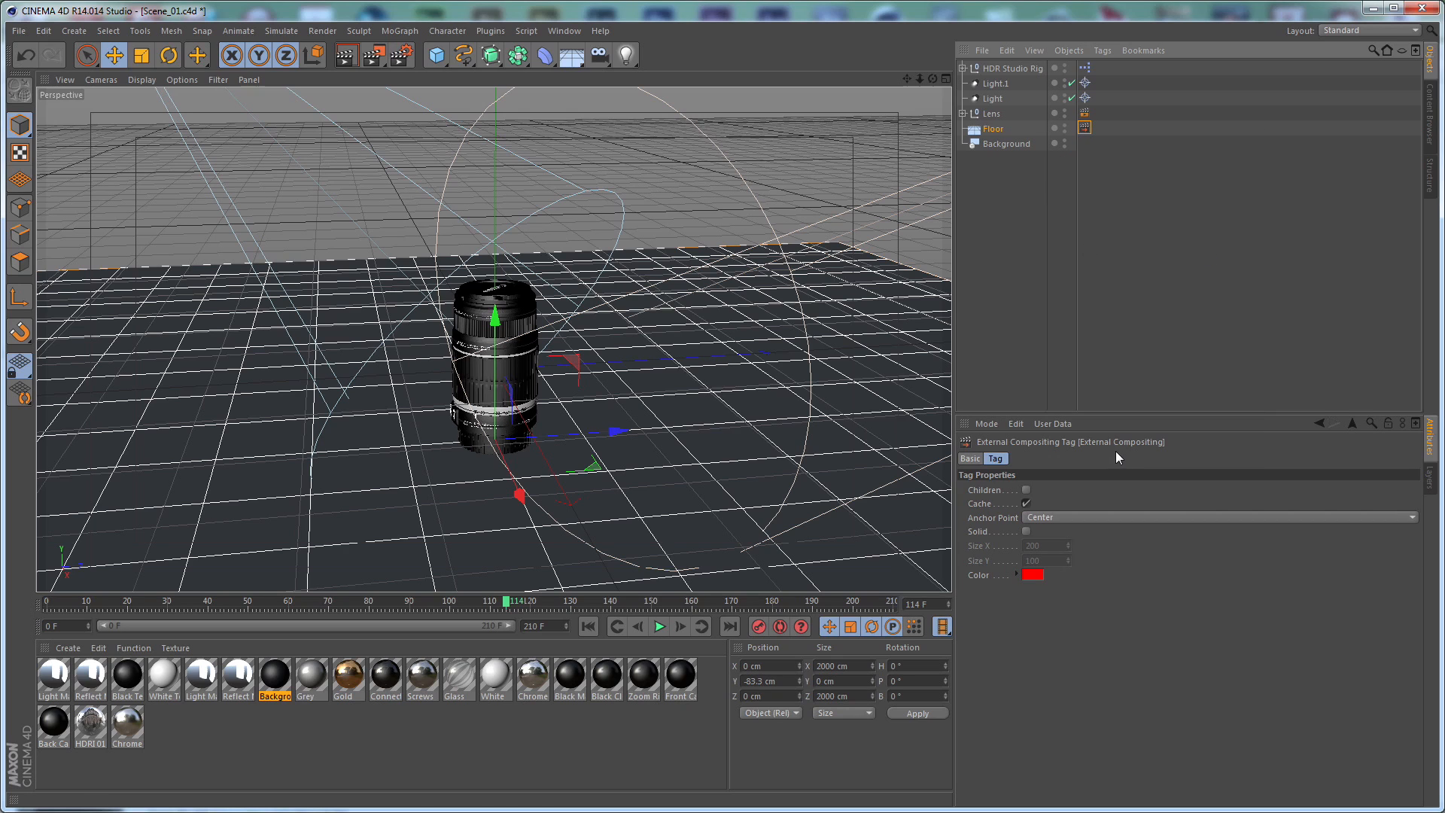
{"action": "middle_click_drag", "start_coordinate": [730, 432], "coordinate": [734, 319], "text": "alt"}
{"action": "mouse_move", "coordinate": [533, 364]}
{"action": "left_mouse_down", "text": "alt"}
{"action": "mouse_move", "coordinate": [561, 404]}
{"action": "mouse_move", "coordinate": [601, 372]}
{"action": "left_mouse_up", "text": "alt"}
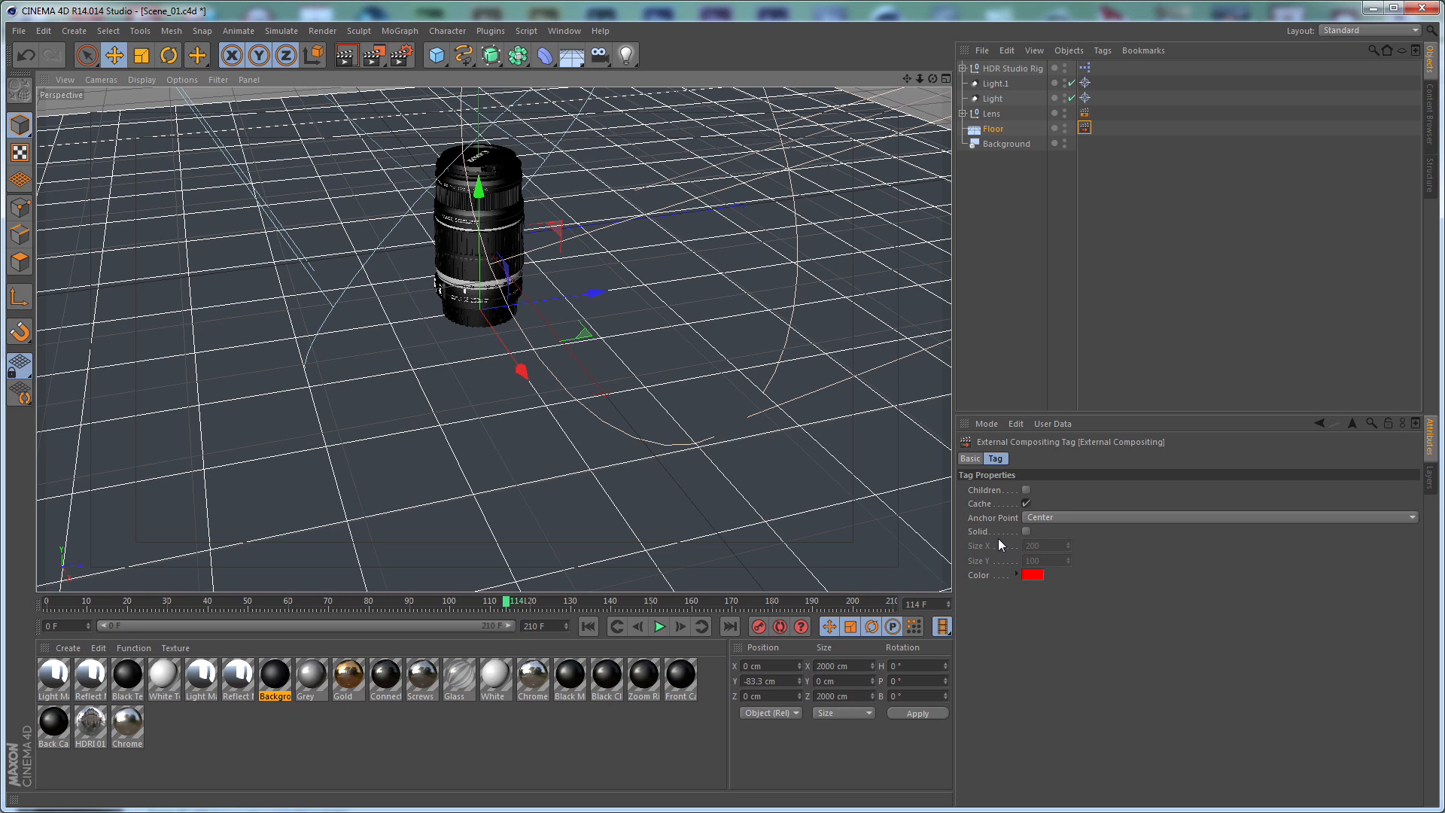
Enable Solid on the Floor's External Compositing tag and set its X and Y sizes to 400
{"action": "left_click", "coordinate": [1026, 531]}
{"action": "left_click", "coordinate": [1043, 545]}
{"action": "type", "text": "4"}
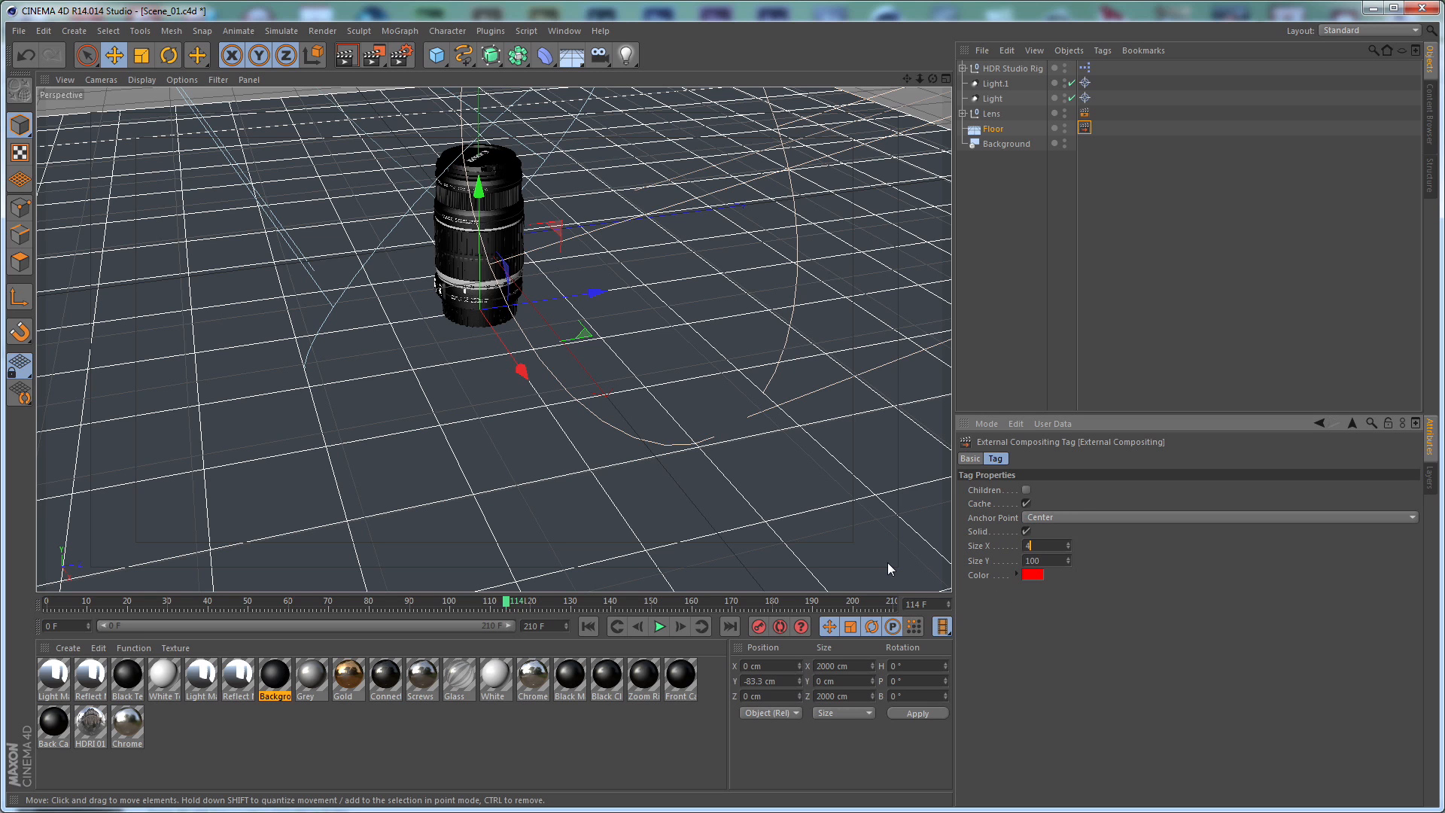
{"action": "type", "text": "00"}
{"action": "key", "text": "Tab"}
{"action": "type", "text": "400"}
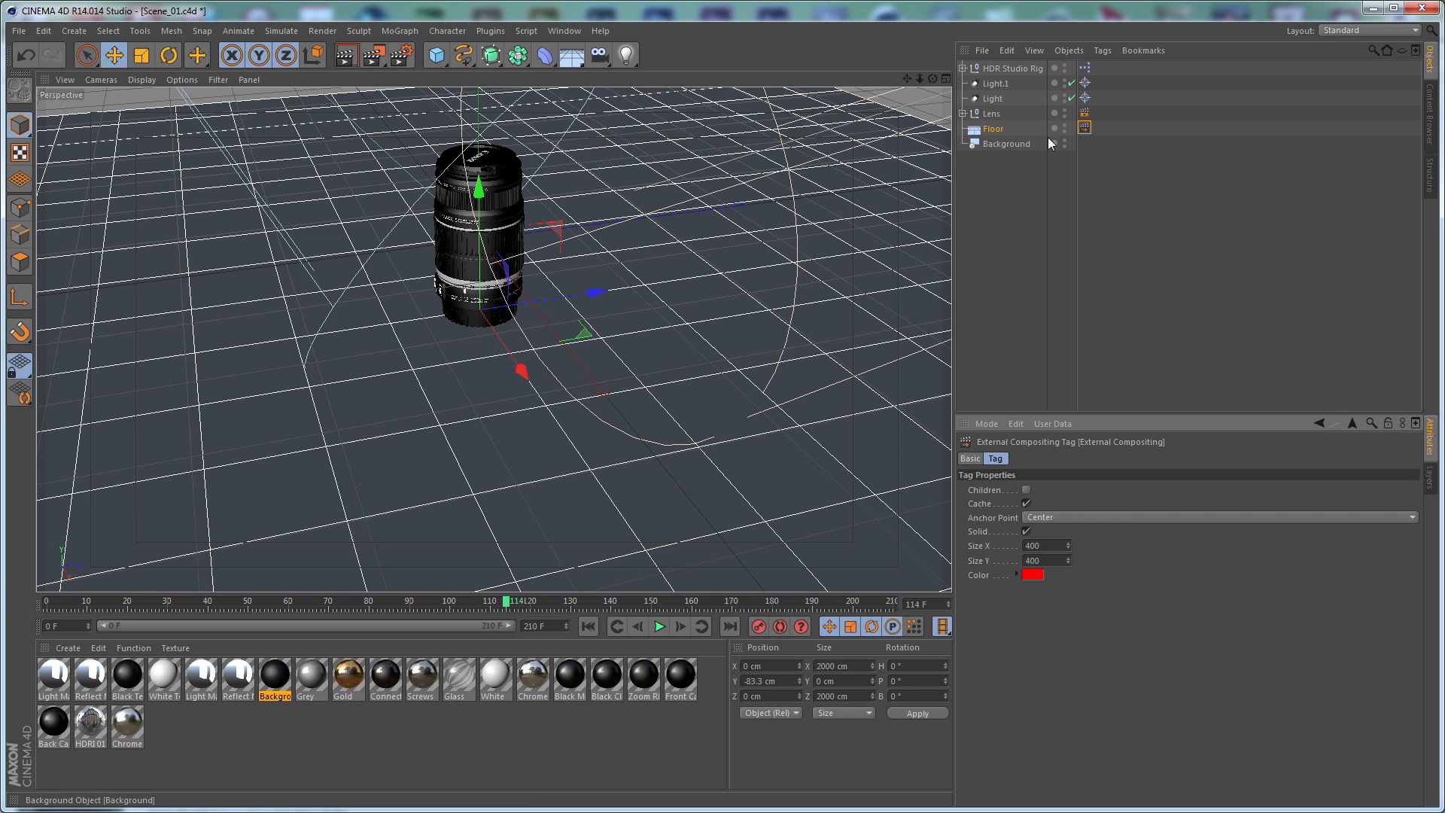
Create a new material and name it Background
{"action": "double_click", "coordinate": [197, 727]}
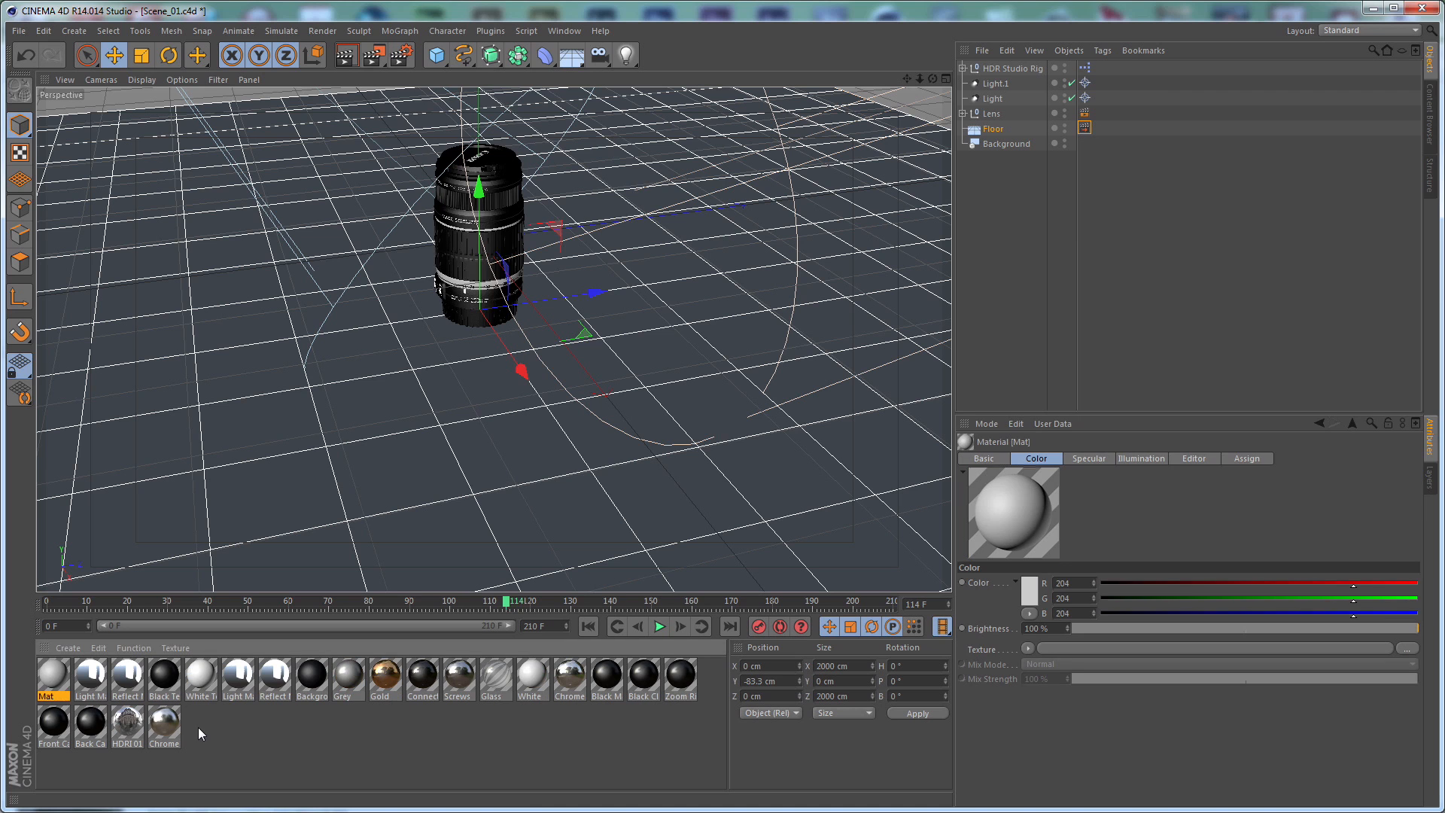
{"action": "double_click", "coordinate": [53, 676]}
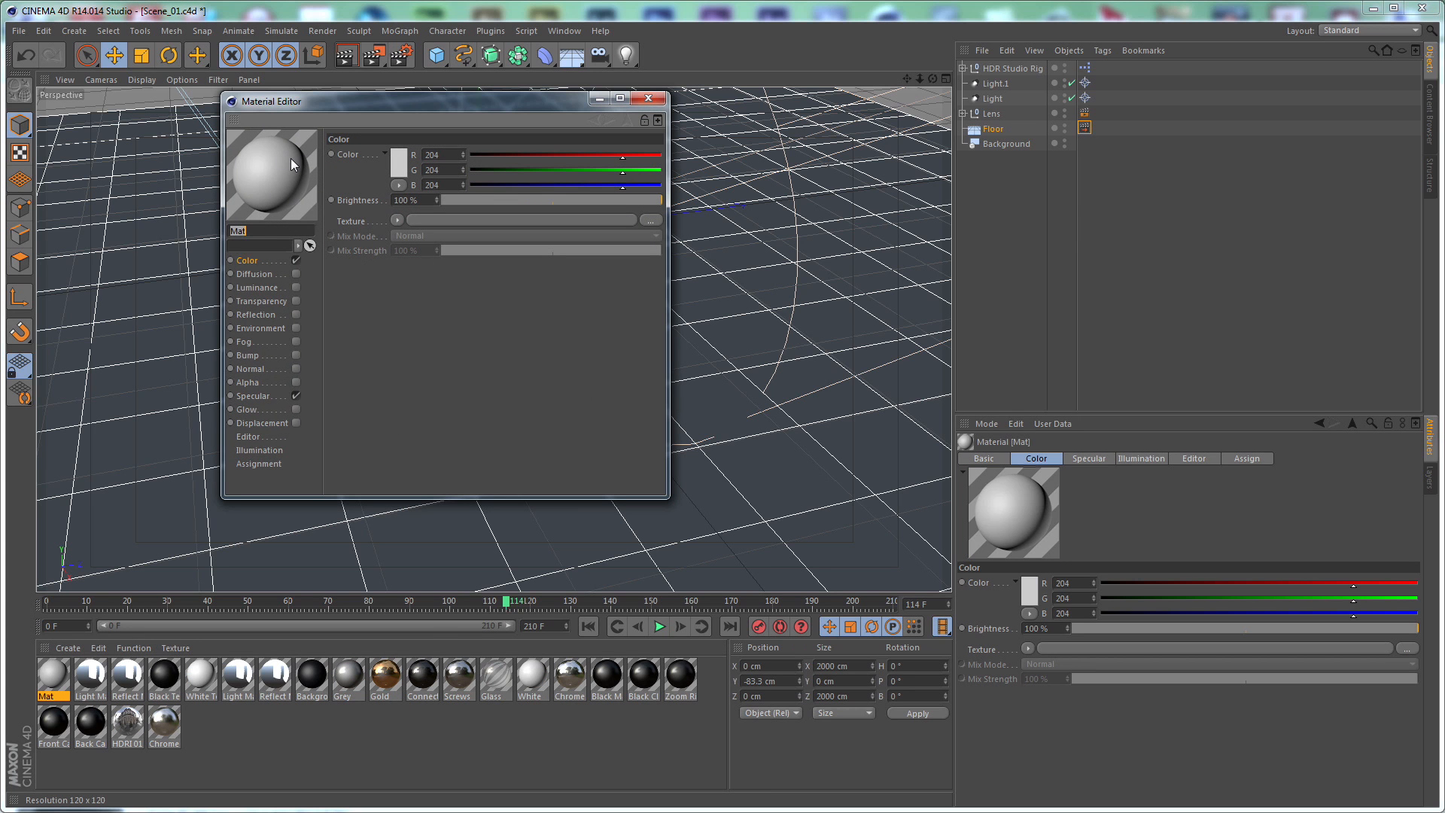
{"action": "type", "text": "Background"}
{"action": "key", "text": "Return"}
Load a Gradient into the Background material's color texture and set its type to 2D - Circular
{"action": "left_click", "coordinate": [396, 220]}
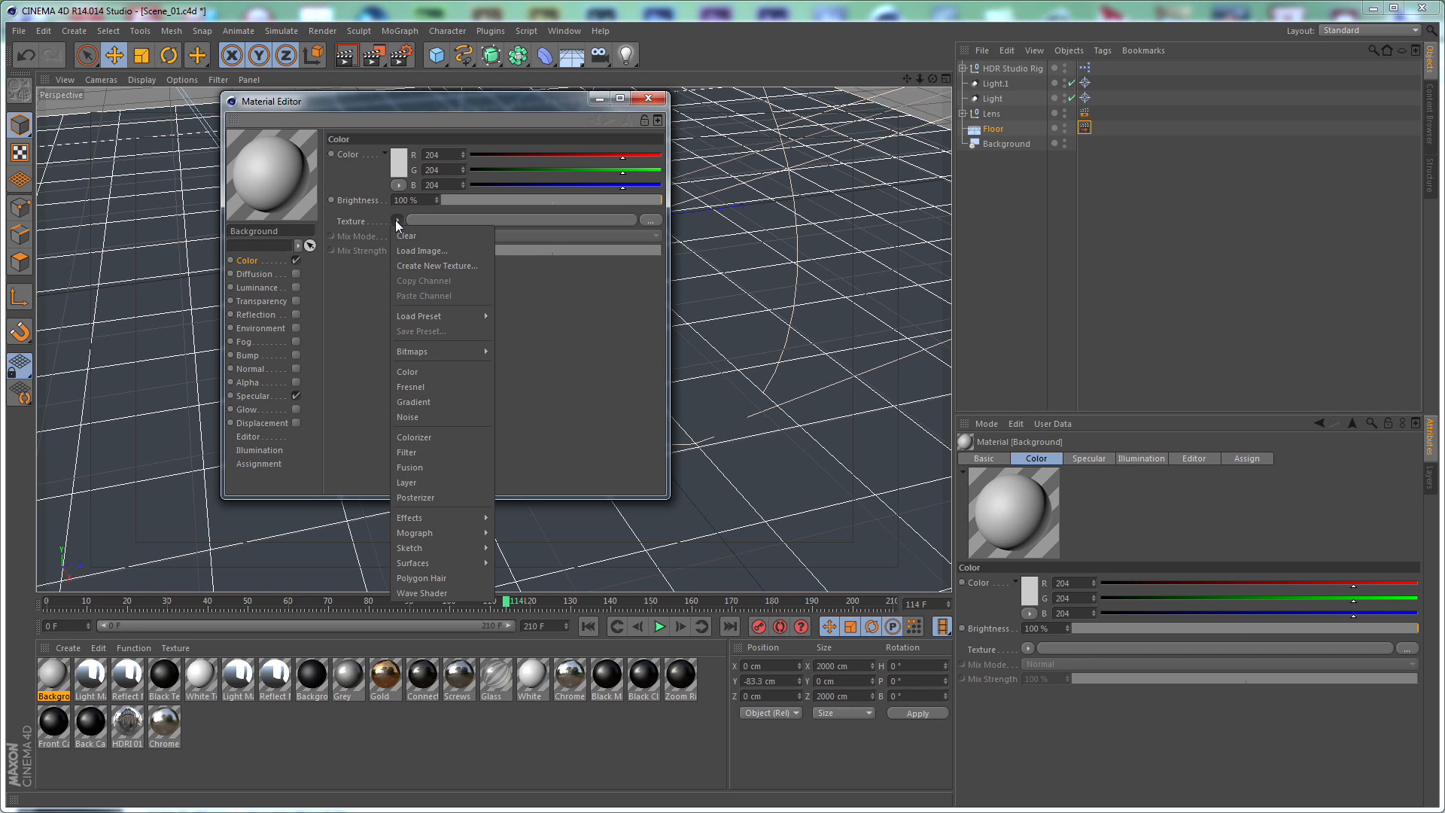
{"action": "left_click", "coordinate": [427, 401]}
{"action": "left_click", "coordinate": [558, 219]}
{"action": "left_click_drag", "start_coordinate": [559, 124], "coordinate": [774, 144]}
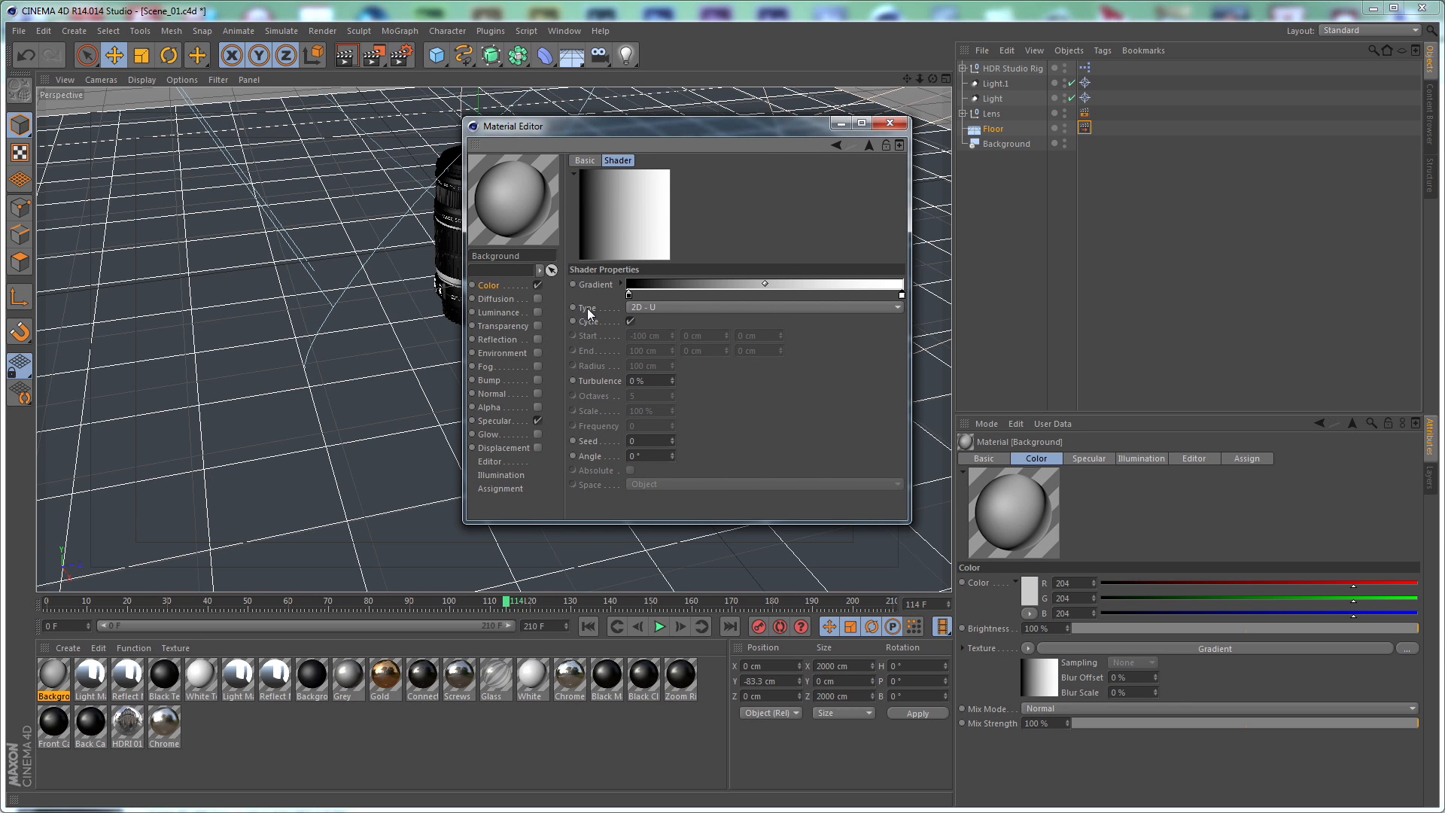
{"action": "left_click", "coordinate": [668, 305]}
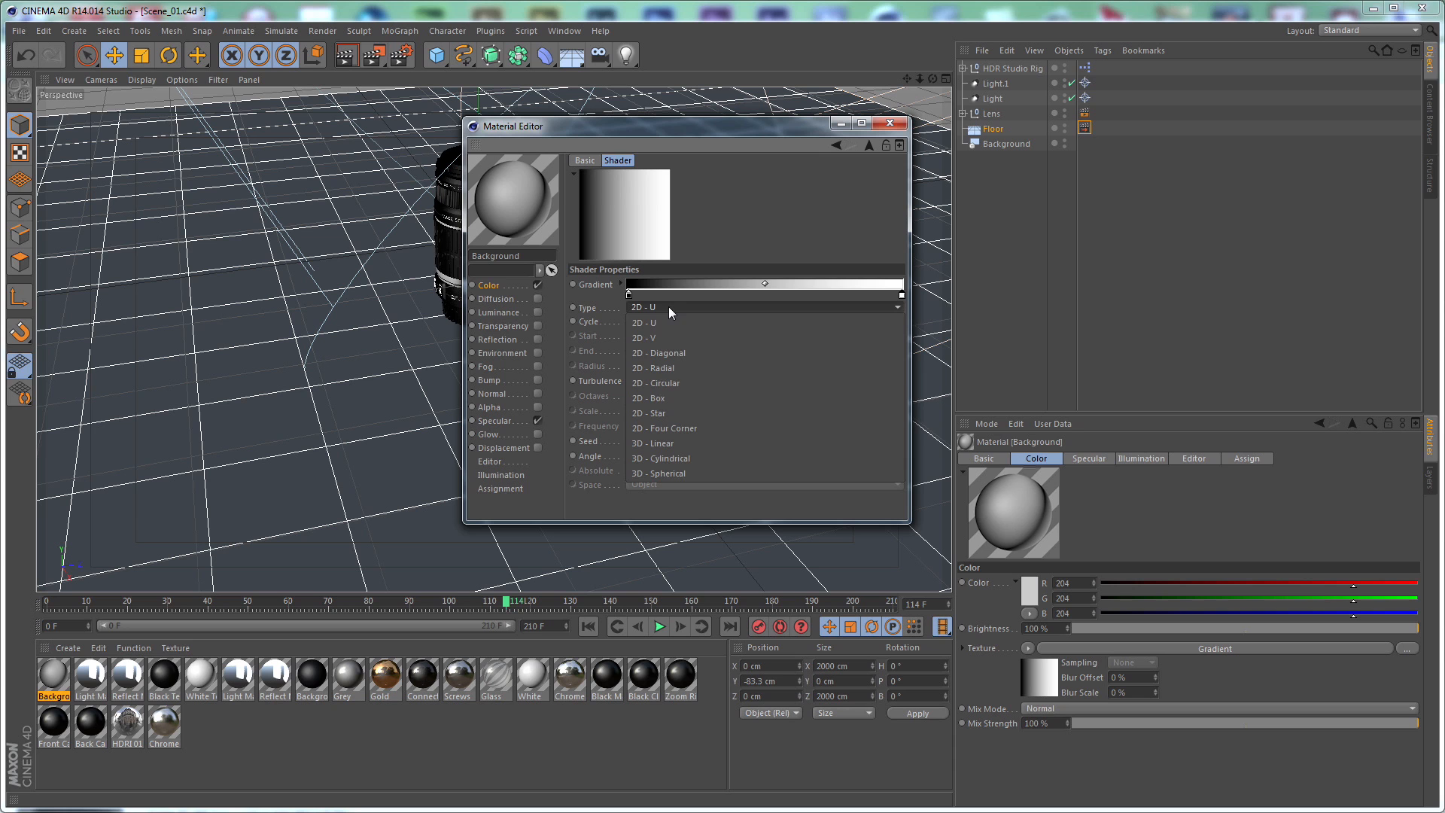
{"action": "left_click", "coordinate": [669, 384]}
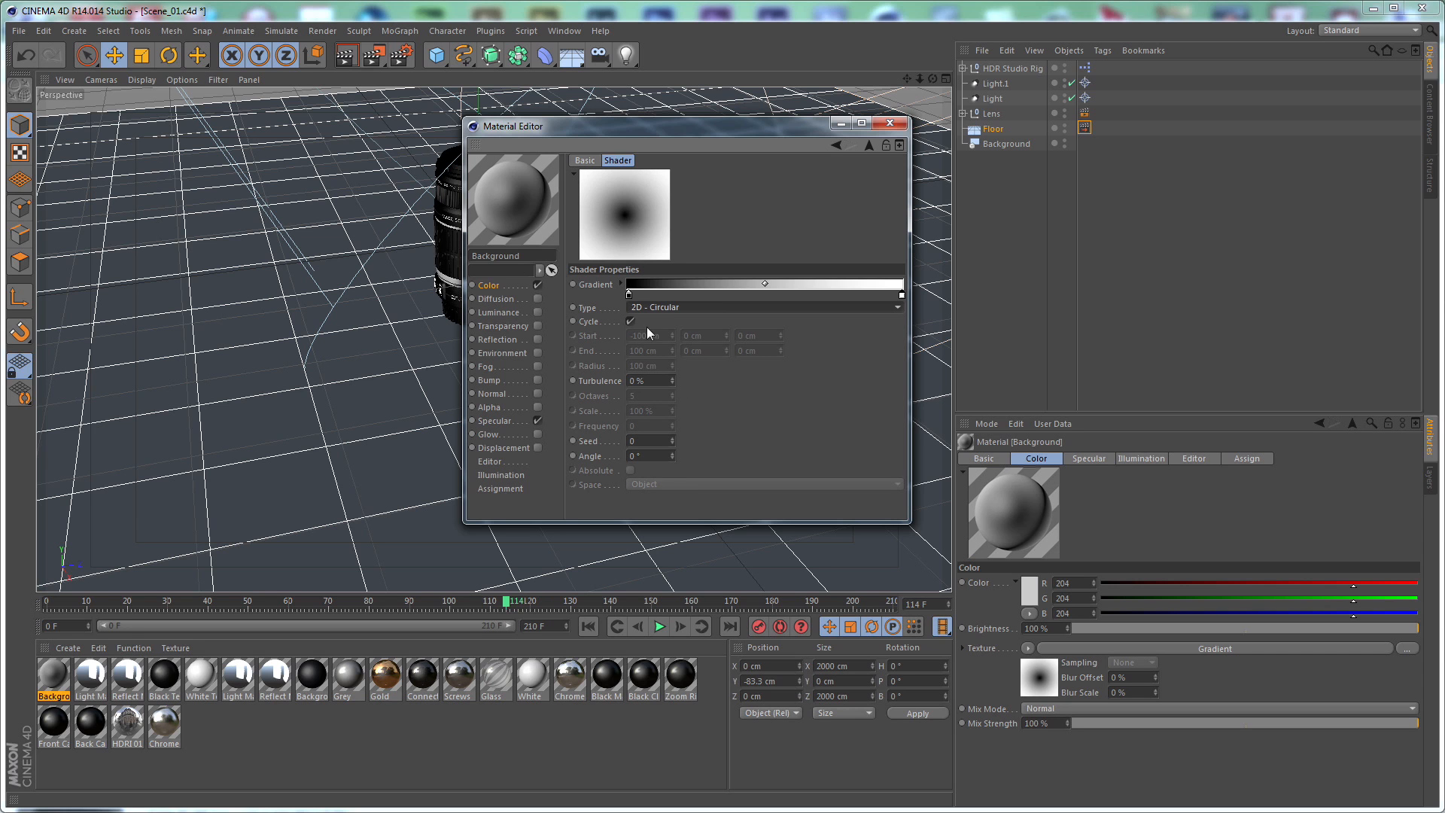
Set the dark knot of the Background gradient to a dark blue-grey with hue 221° and RGB 32, 33, 36
{"action": "double_click", "coordinate": [629, 295]}
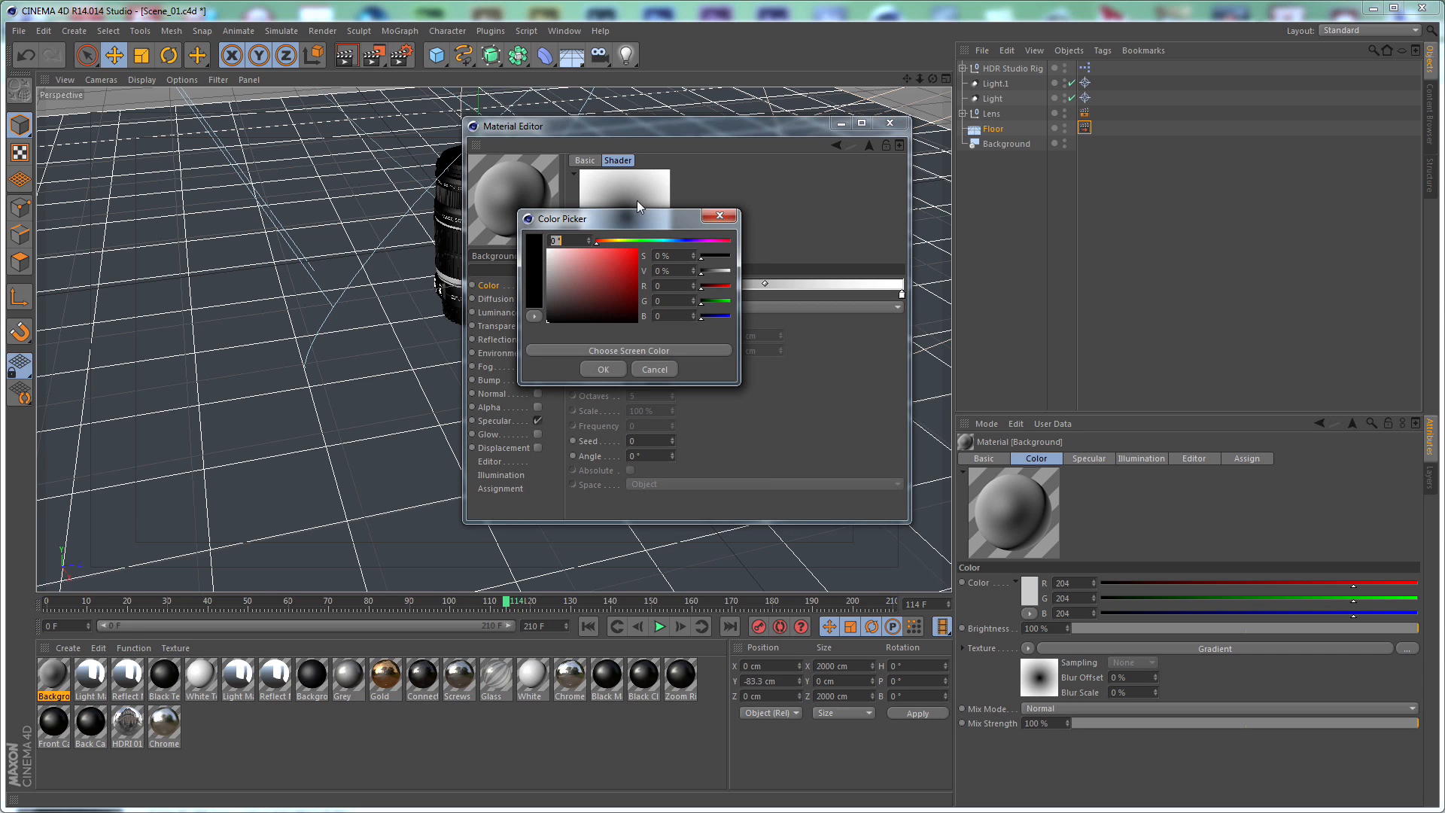
{"action": "left_click_drag", "start_coordinate": [600, 243], "coordinate": [679, 248]}
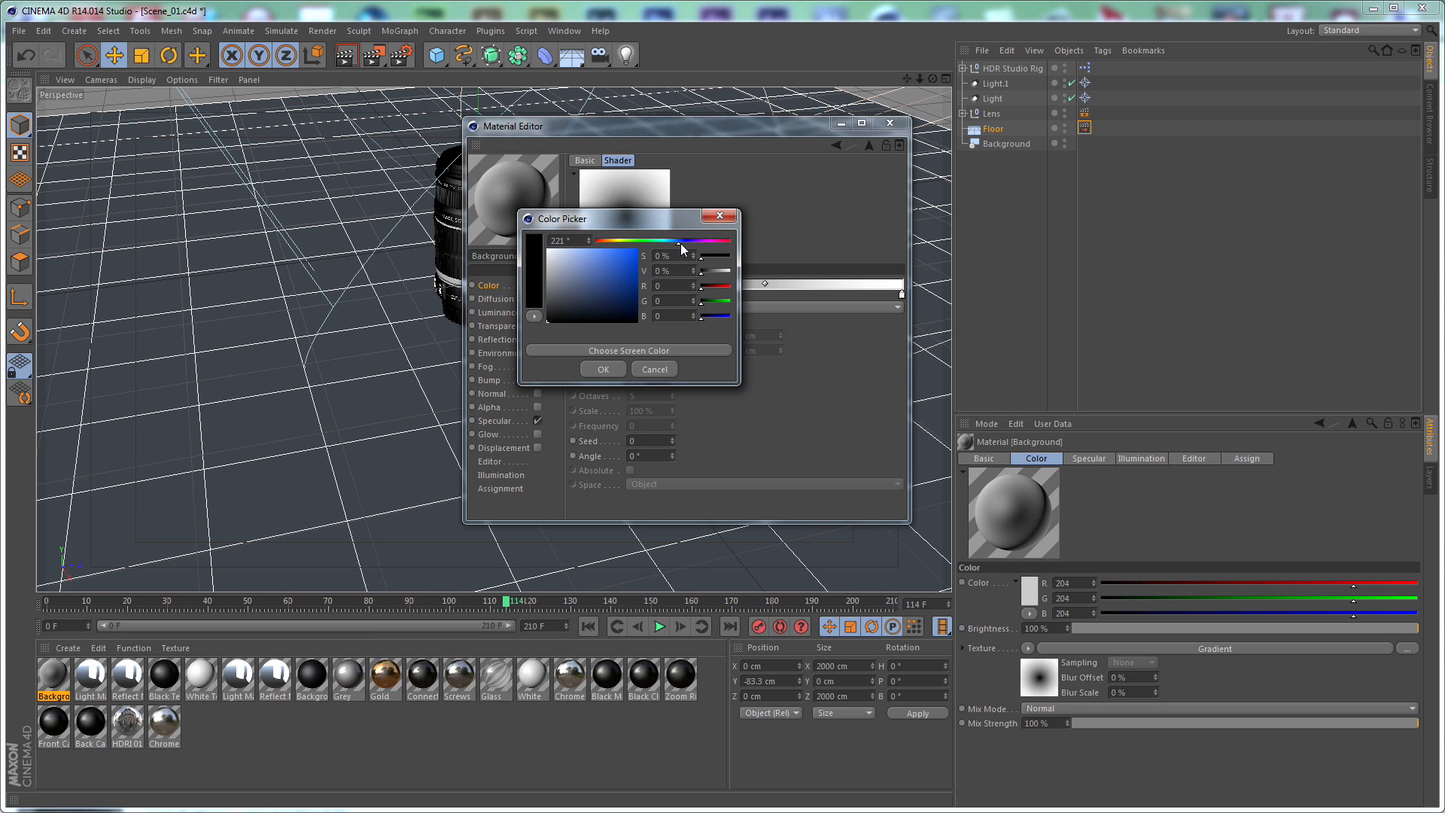
{"action": "left_click_drag", "start_coordinate": [560, 309], "coordinate": [556, 311]}
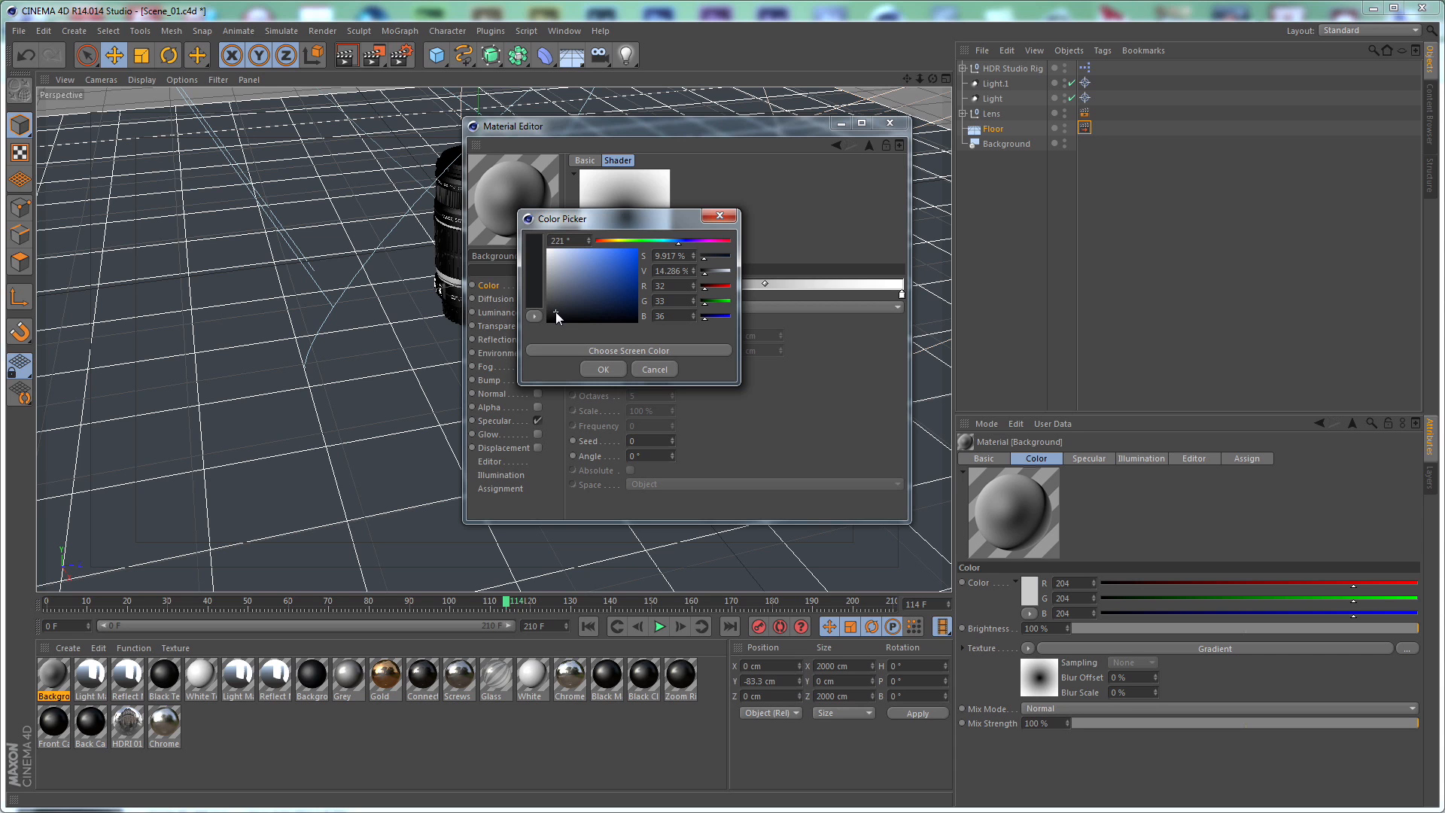
{"action": "left_click", "coordinate": [602, 368]}
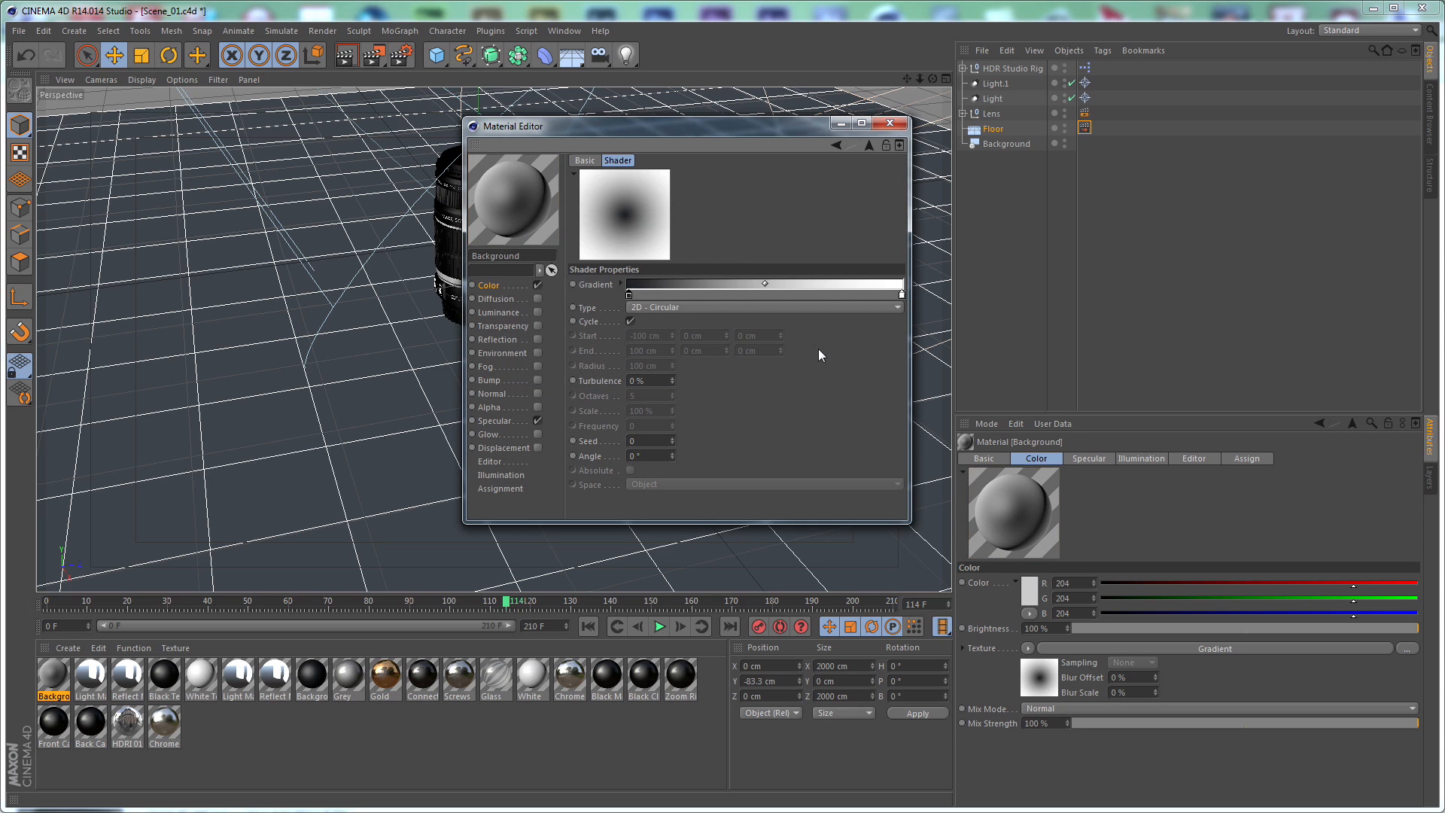
Set the white knot of the Background gradient to a near-black blue with hue 213° and RGB 10, 11, 13, and close the material editor
{"action": "double_click", "coordinate": [903, 296]}
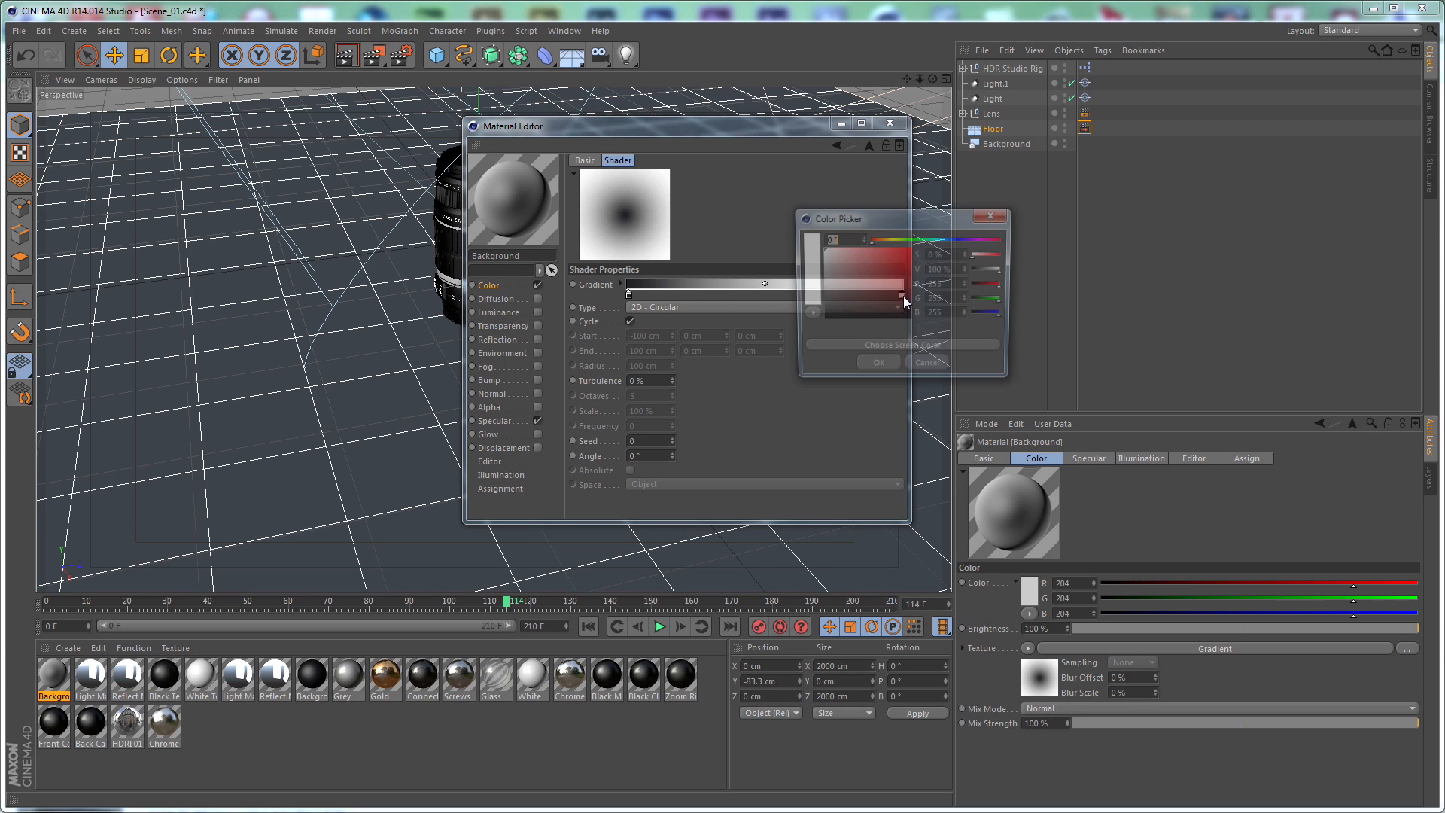
{"action": "left_click_drag", "start_coordinate": [878, 238], "coordinate": [950, 238]}
{"action": "left_click_drag", "start_coordinate": [842, 301], "coordinate": [839, 316]}
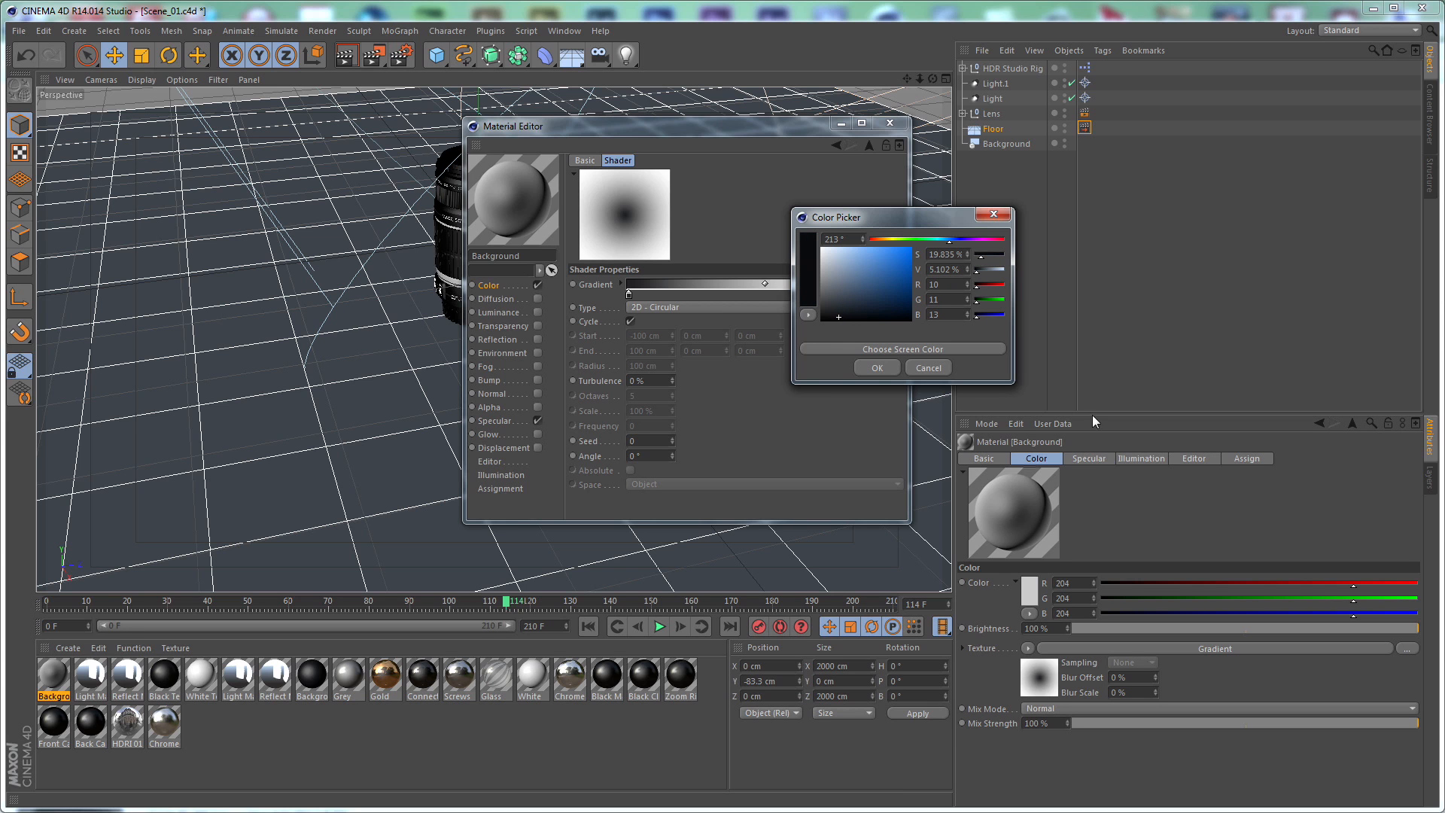
{"action": "left_click", "coordinate": [887, 368]}
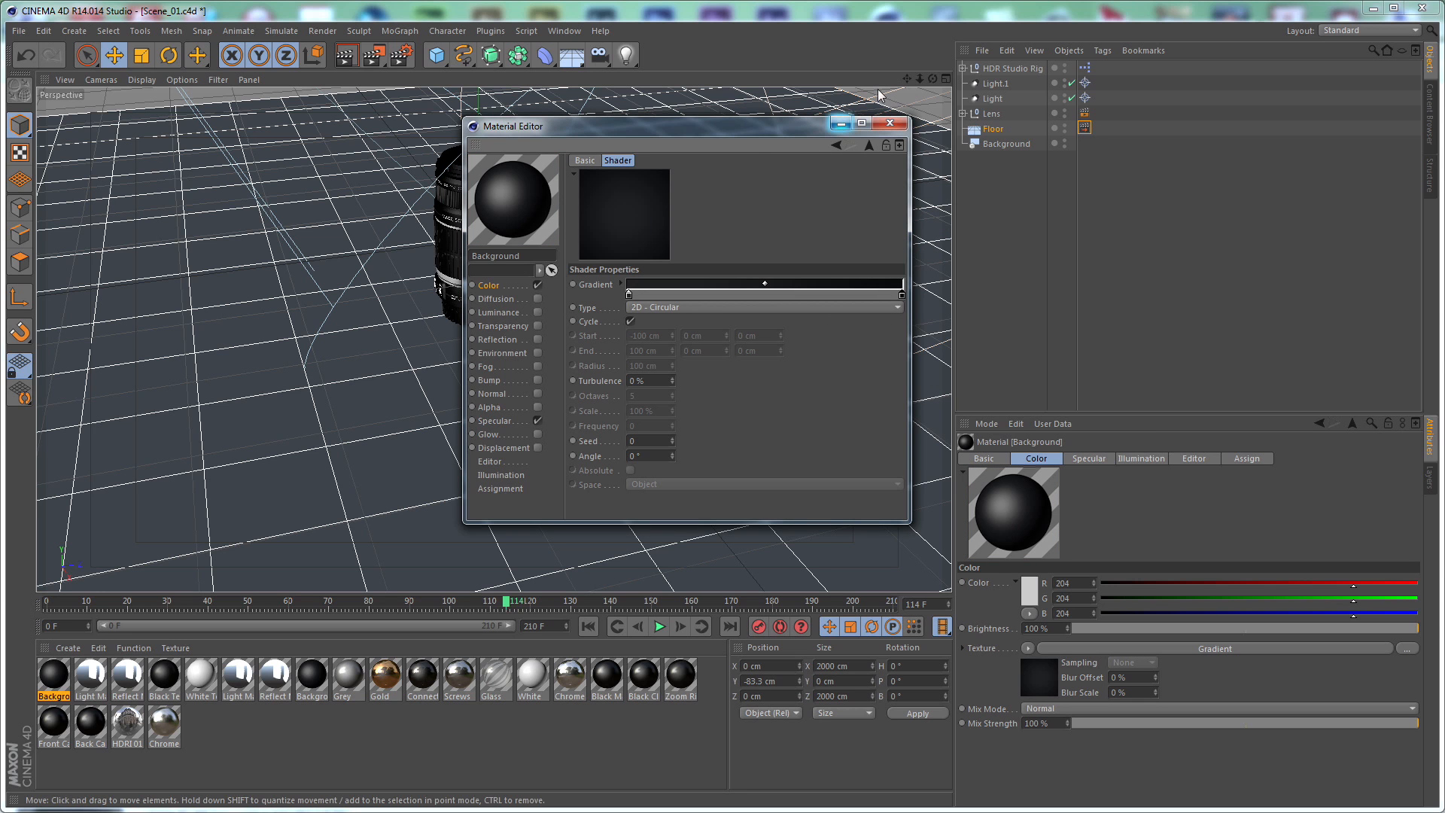
{"action": "left_click", "coordinate": [893, 123]}
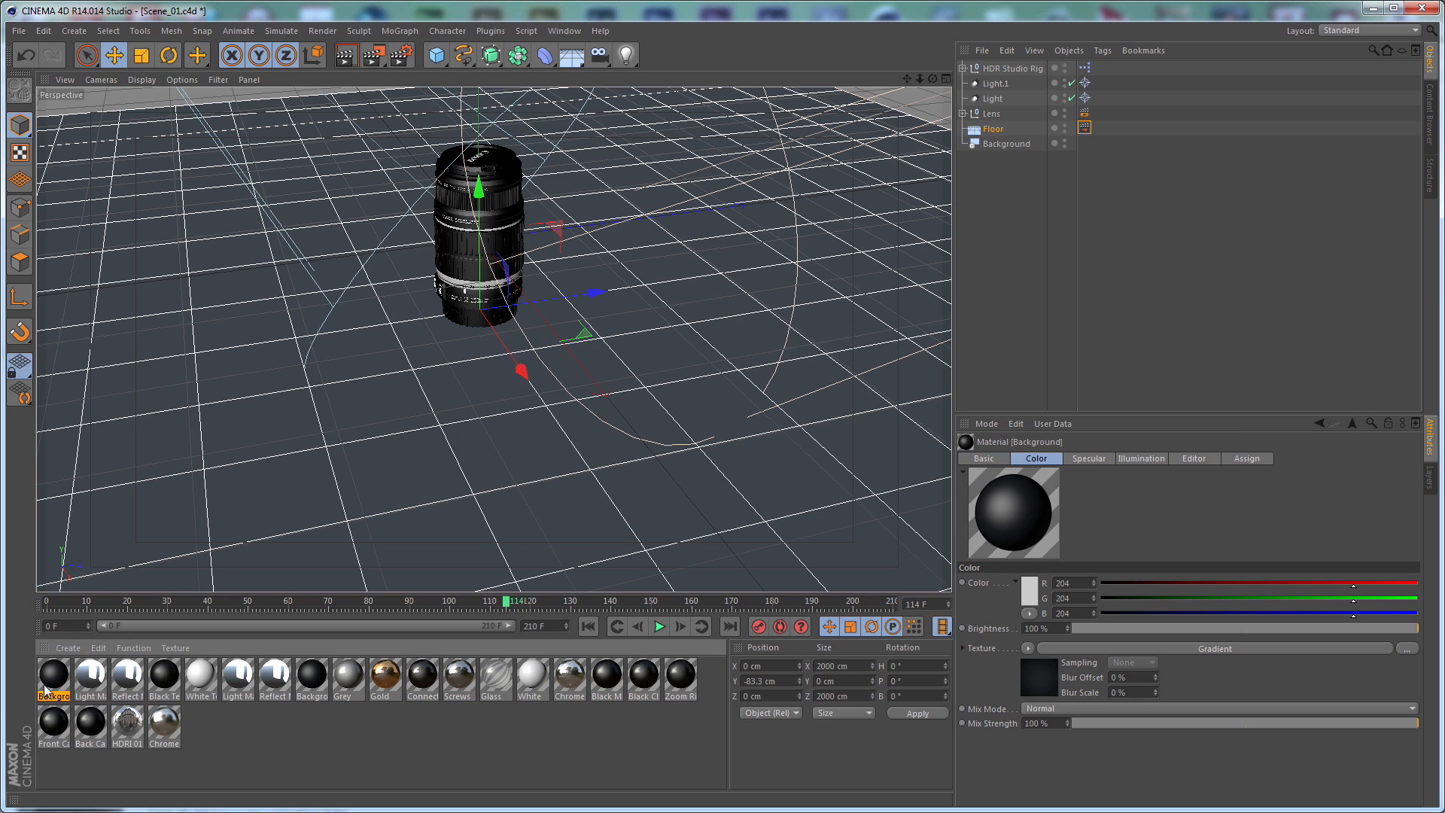
Apply the Background material to both the Floor and the Background objects
{"action": "left_click_drag", "start_coordinate": [948, 371], "coordinate": [997, 129]}
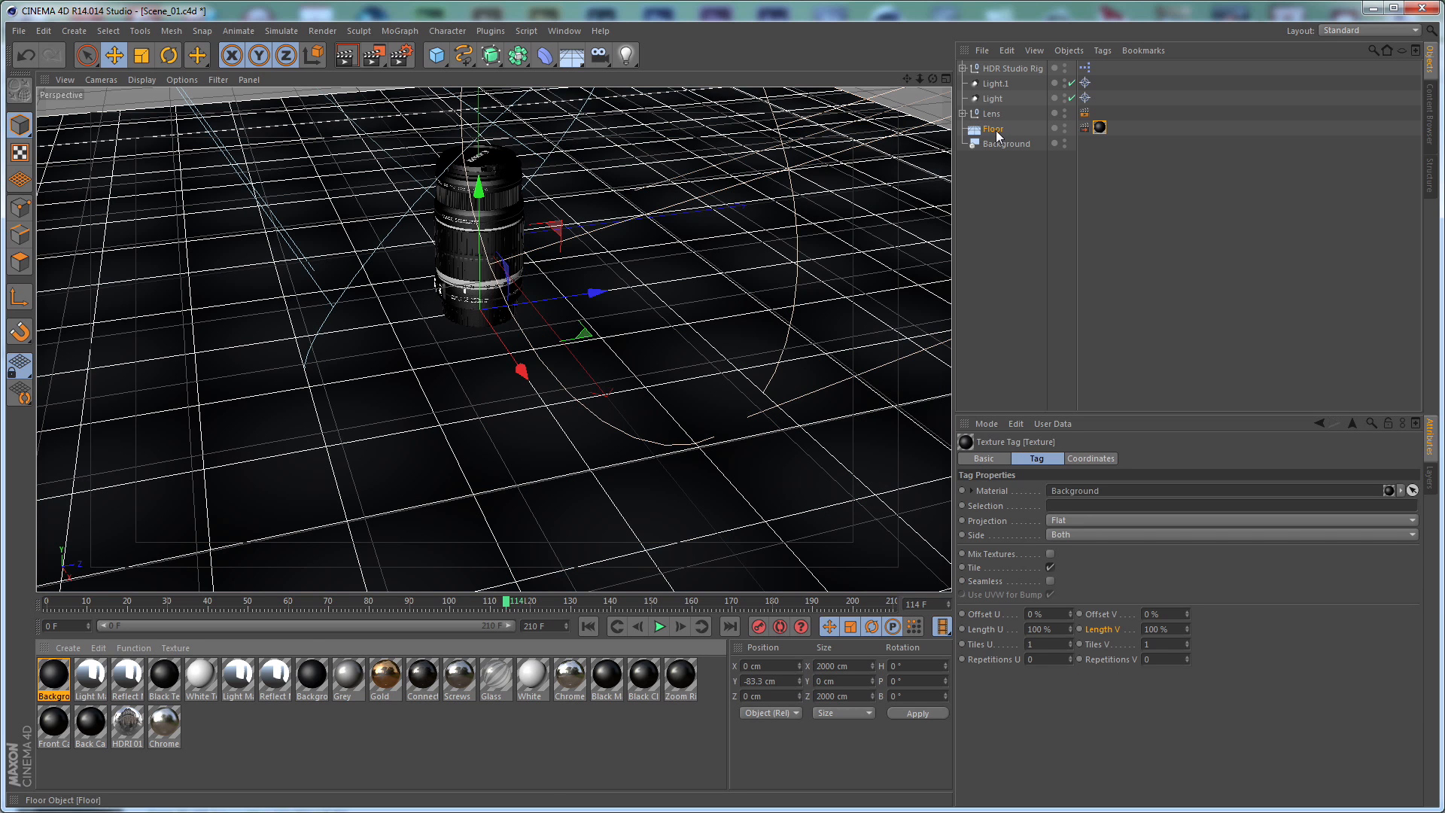
{"action": "left_click_drag", "start_coordinate": [993, 189], "coordinate": [1027, 147]}
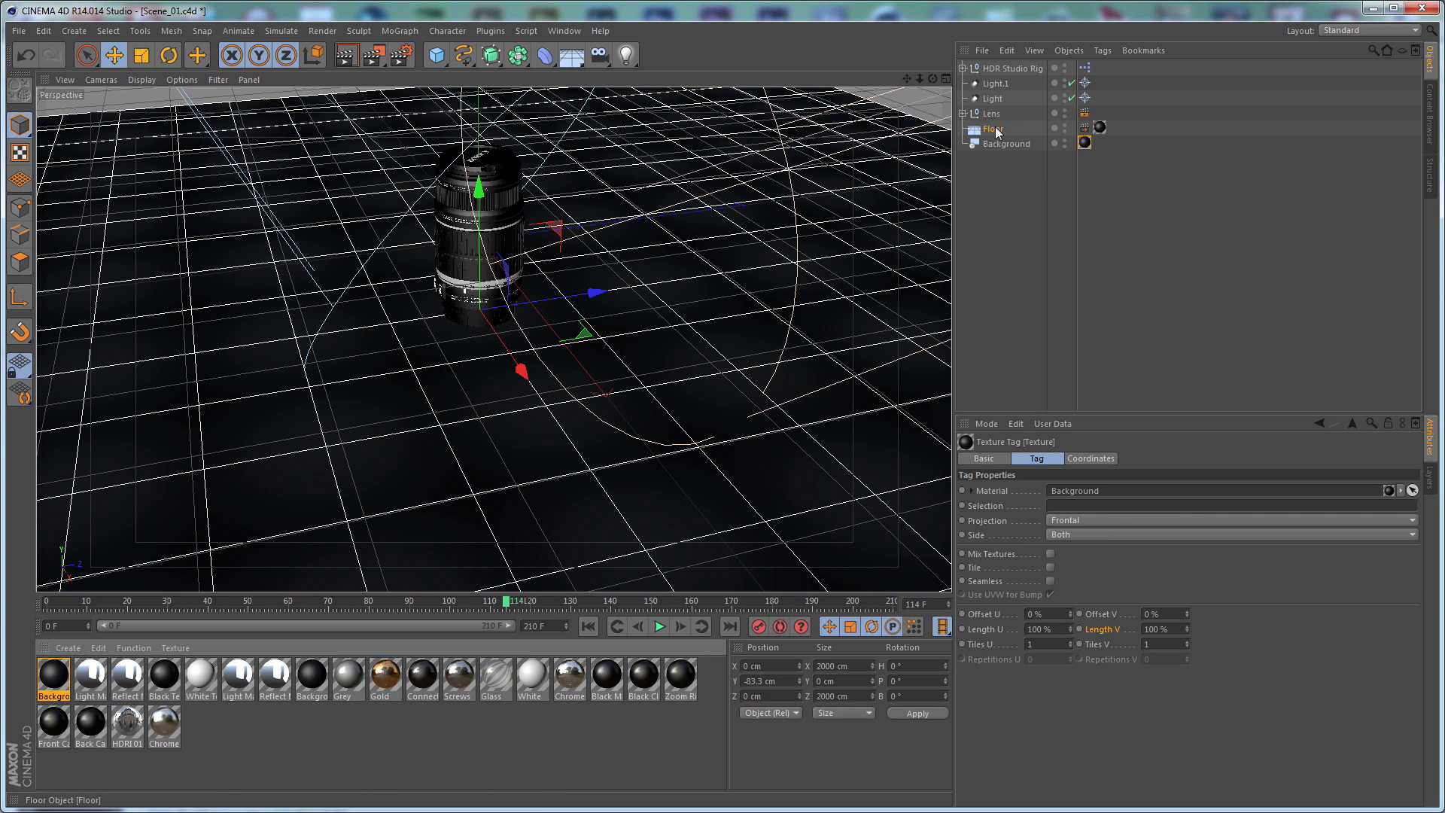
{"action": "middle_click_drag", "start_coordinate": [639, 293], "coordinate": [626, 392], "text": "alt"}
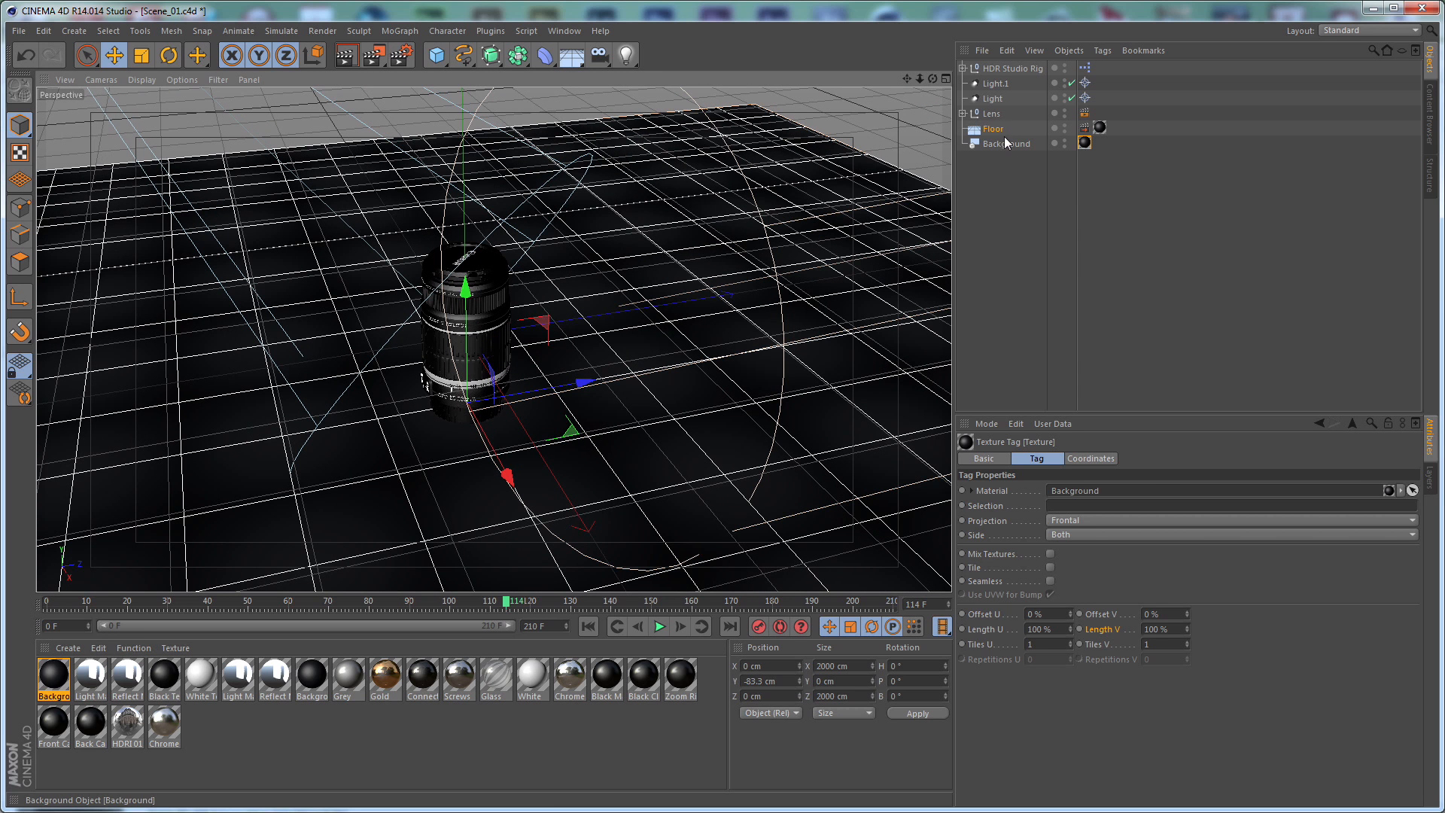
Add a Compositing tag to the Floor object
{"action": "left_click", "coordinate": [994, 130]}
{"action": "right_click", "coordinate": [997, 130]}
{"action": "mouse_move", "coordinate": [1041, 139]}
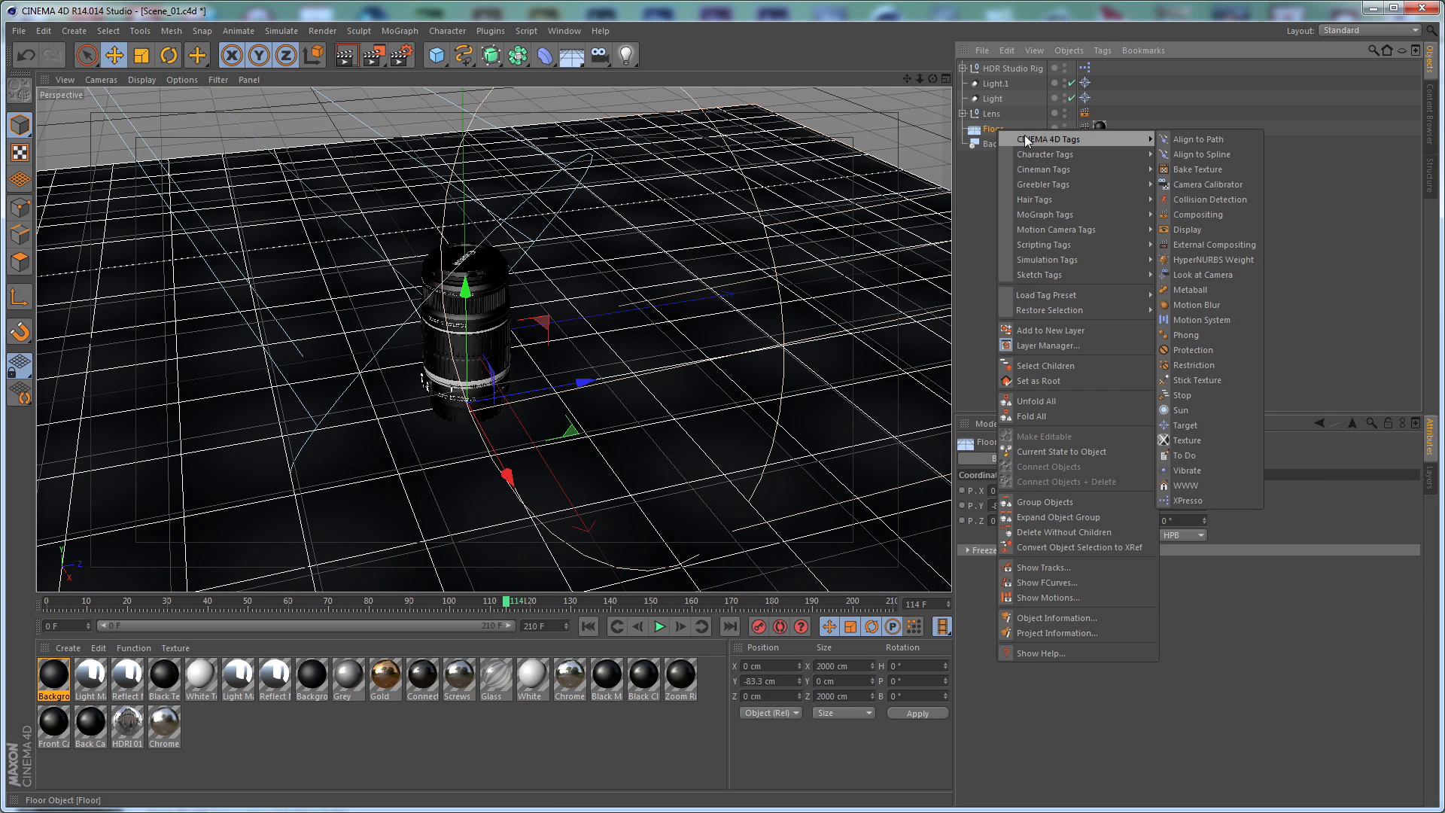
{"action": "left_click", "coordinate": [1208, 215]}
Render the view from a higher and a lower angle to check how the floor blends with the background
{"action": "left_click_drag", "start_coordinate": [653, 384], "coordinate": [642, 361], "text": "alt"}
{"action": "key", "text": "ctrl+r"}
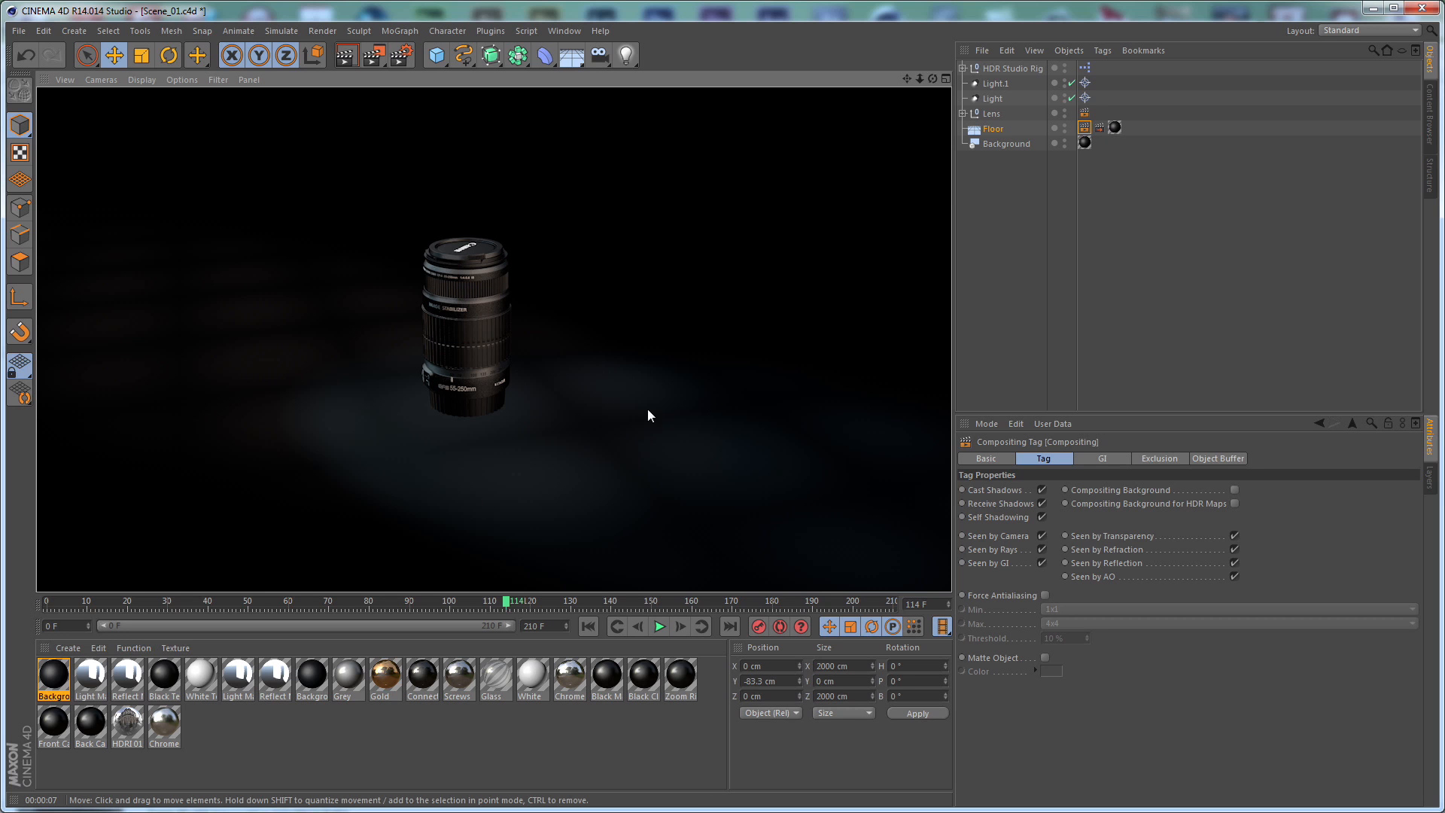
{"action": "left_click_drag", "start_coordinate": [617, 358], "coordinate": [633, 317], "text": "alt"}
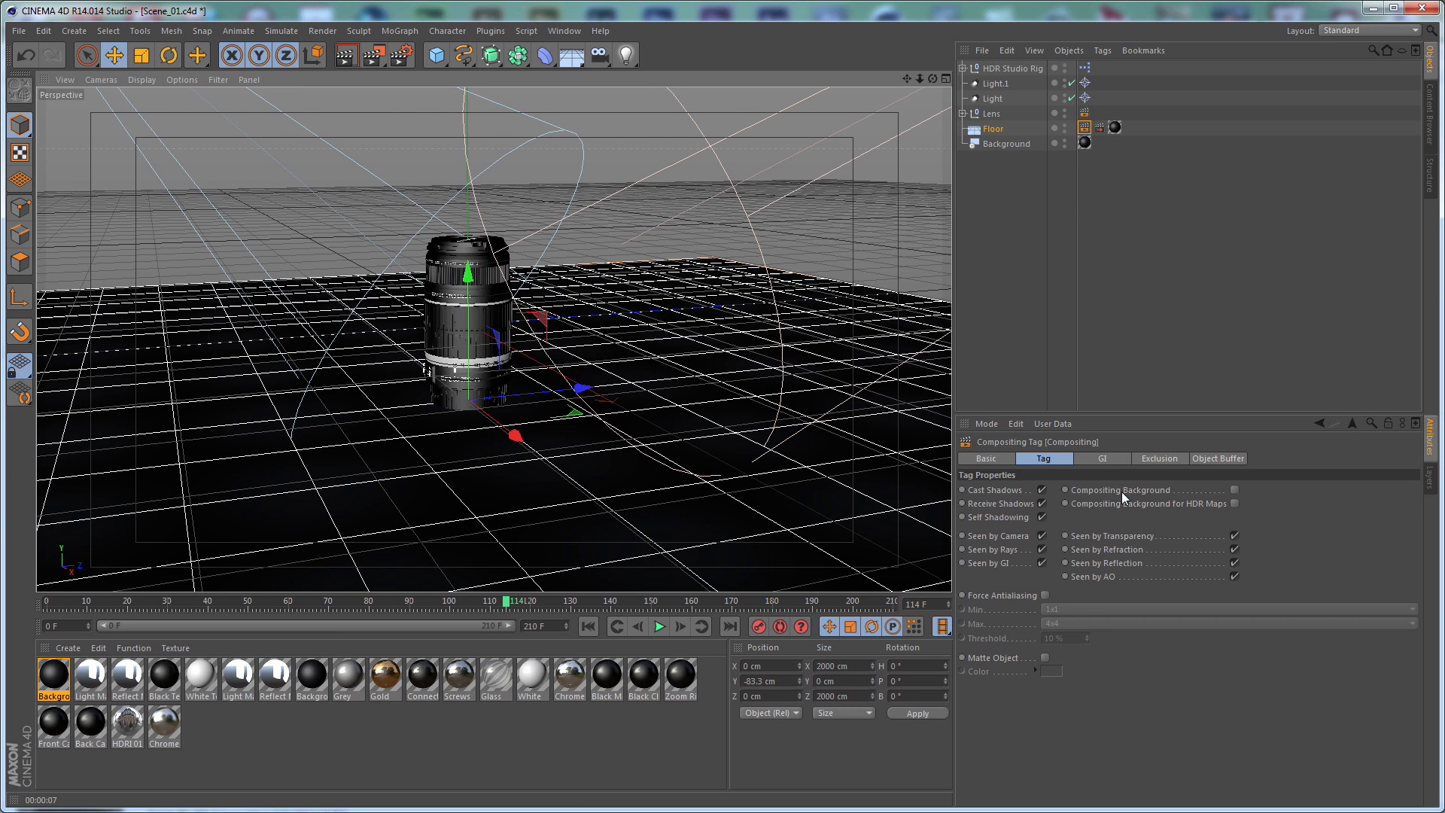
{"action": "left_click_drag", "start_coordinate": [550, 369], "coordinate": [550, 358], "text": "alt"}
{"action": "key", "text": "ctrl+r"}
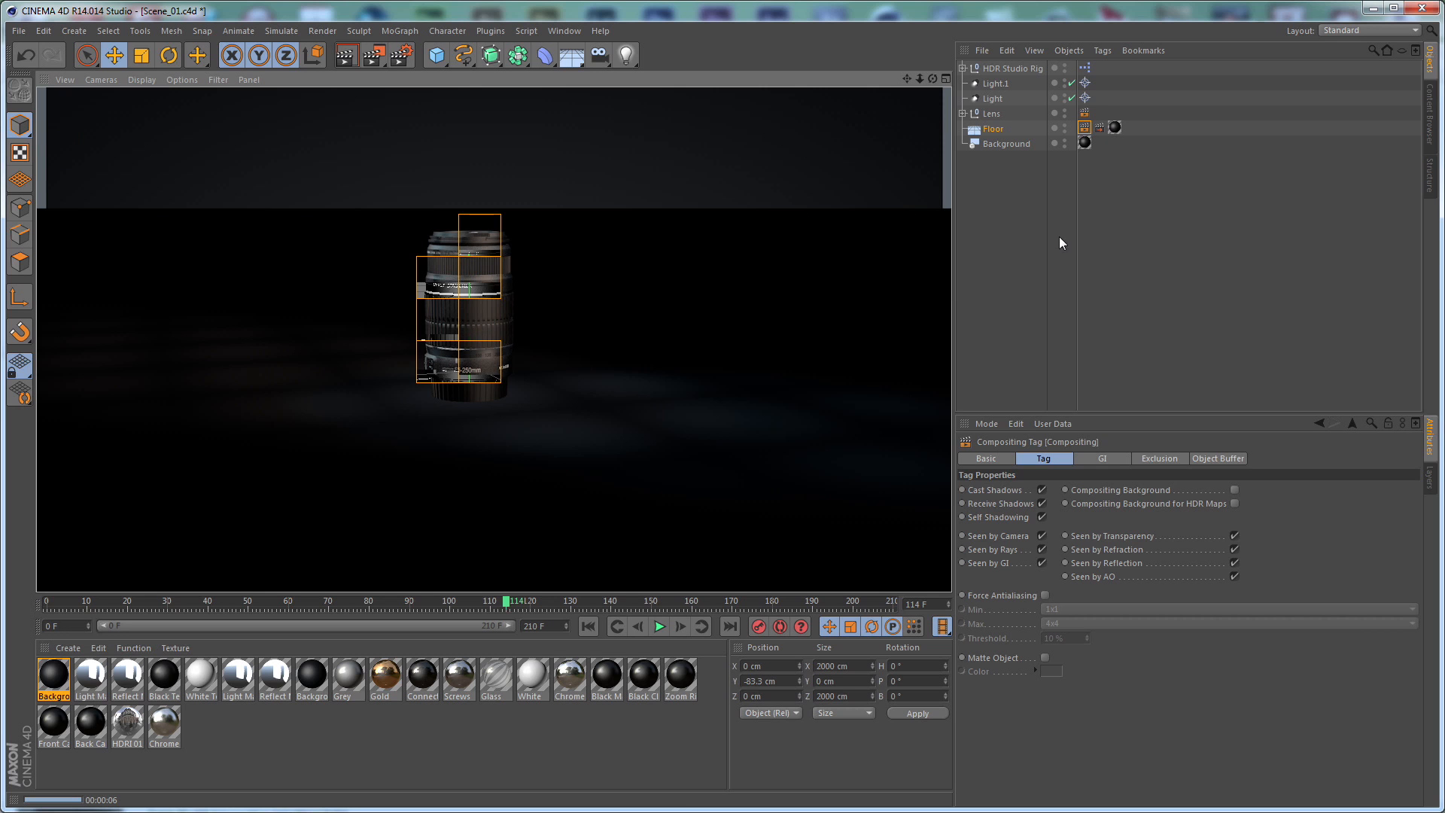
Enable Compositing Background on the Floor's Compositing tag
{"action": "left_click", "coordinate": [1028, 202]}
{"action": "left_click", "coordinate": [1084, 129]}
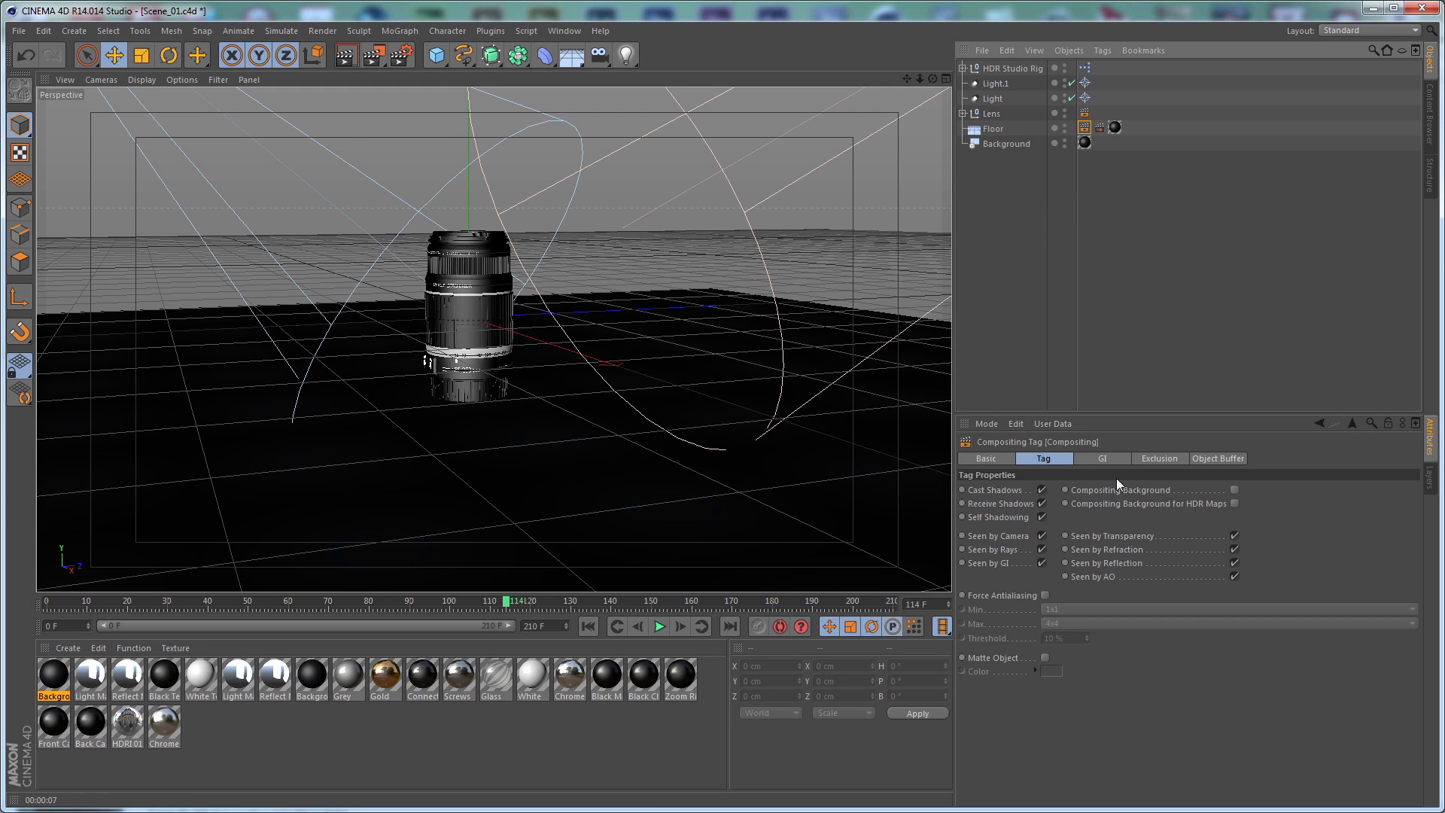
{"action": "left_click", "coordinate": [1235, 491]}
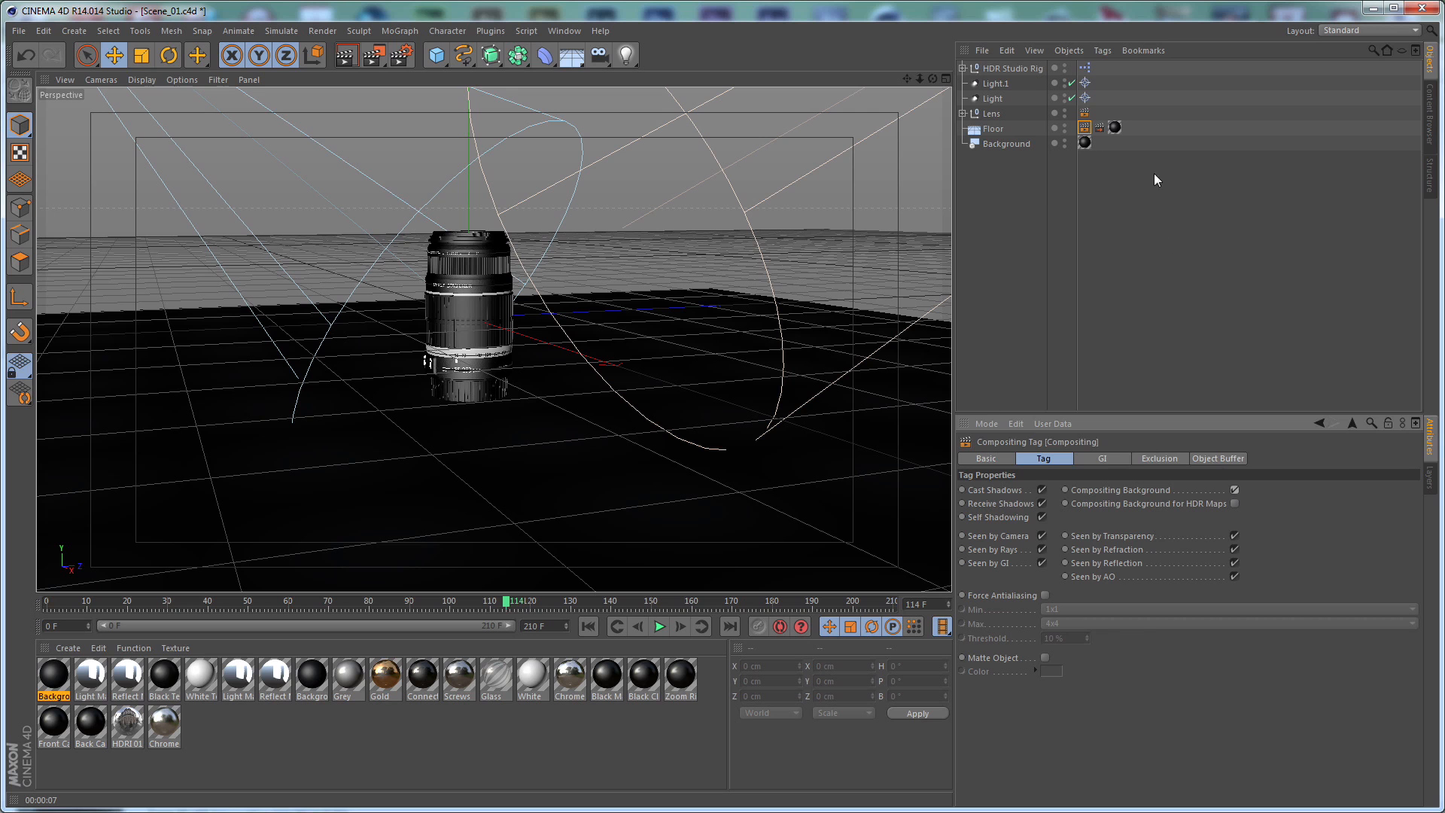
Set the Projection of the Floor's texture tag to Frontal and compare it with the Background object's texture tag
{"action": "left_click", "coordinate": [1115, 127]}
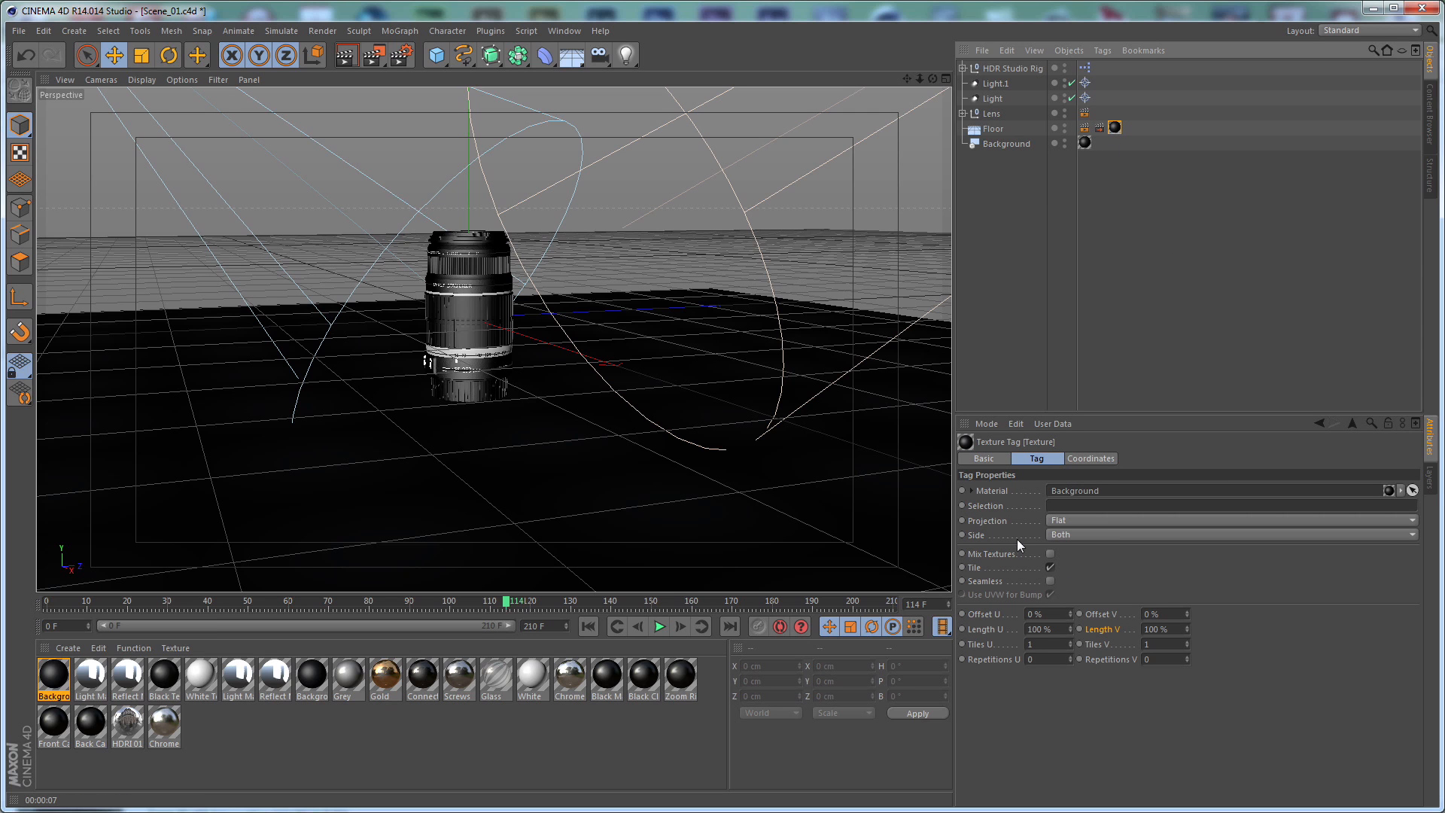
{"action": "left_click", "coordinate": [1068, 521]}
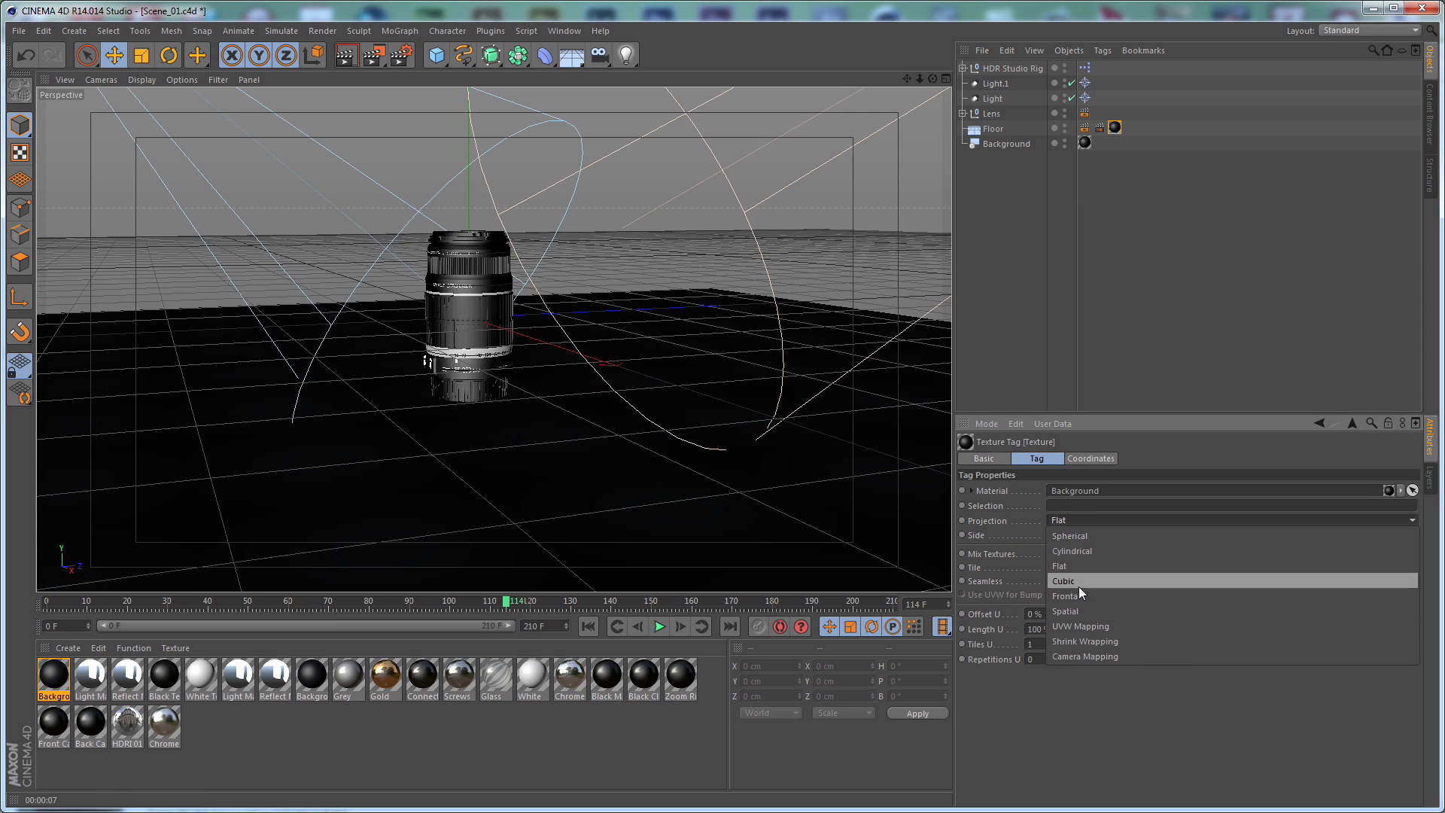
{"action": "left_click", "coordinate": [1082, 592]}
{"action": "left_click", "coordinate": [1085, 142]}
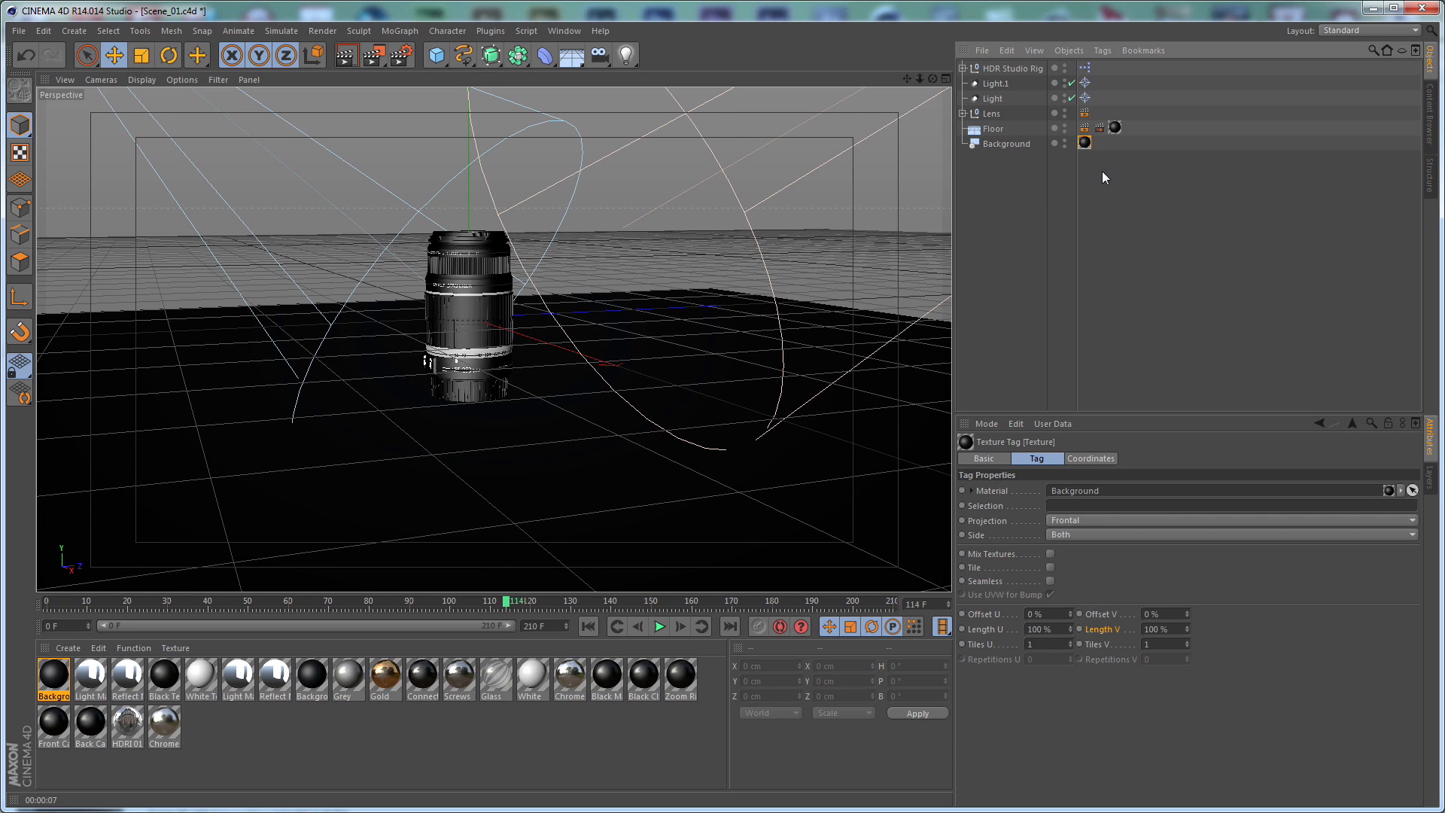
{"action": "left_click", "coordinate": [1009, 142]}
{"action": "left_click", "coordinate": [1085, 142]}
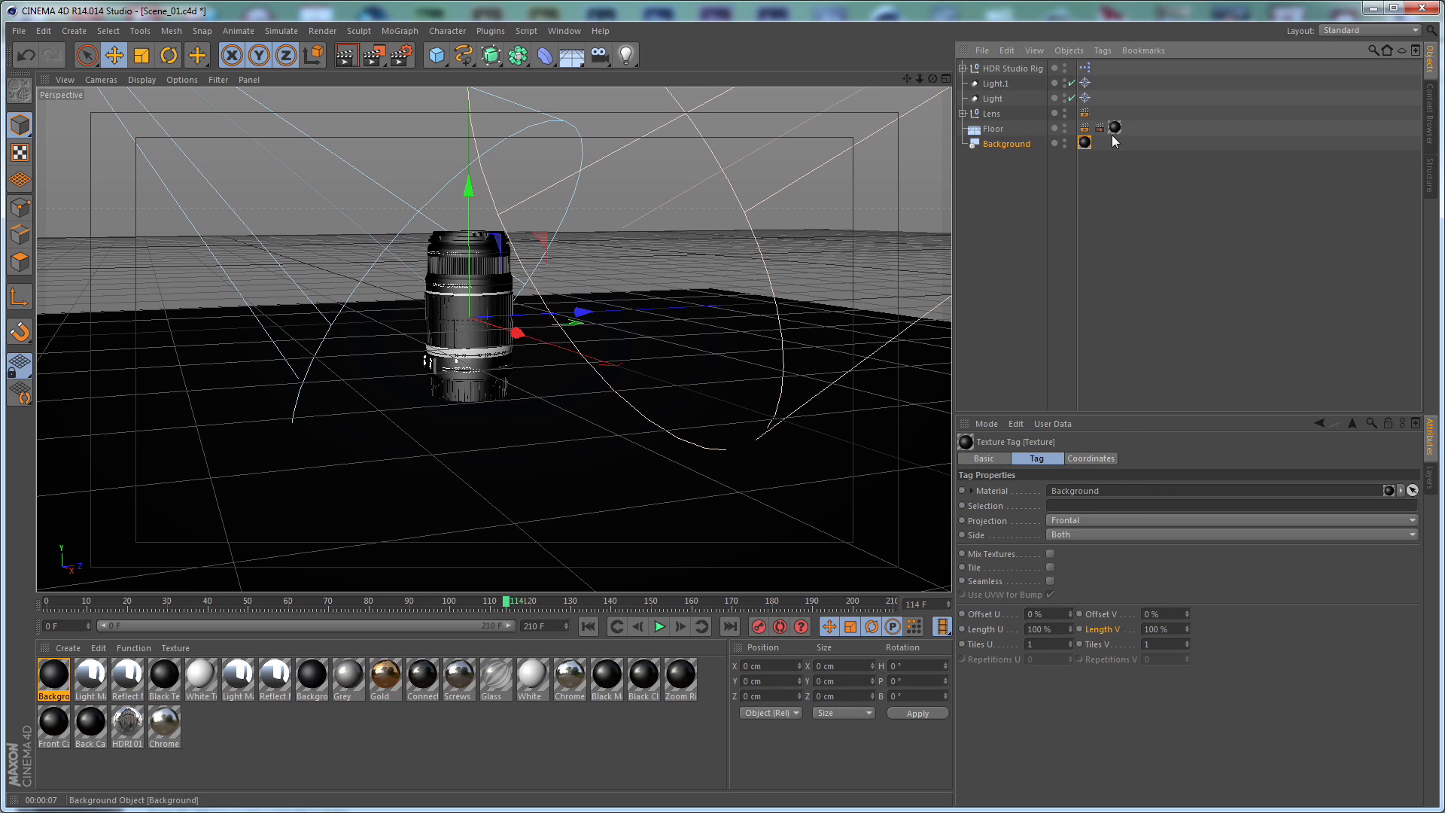
{"action": "left_click", "coordinate": [1050, 567]}
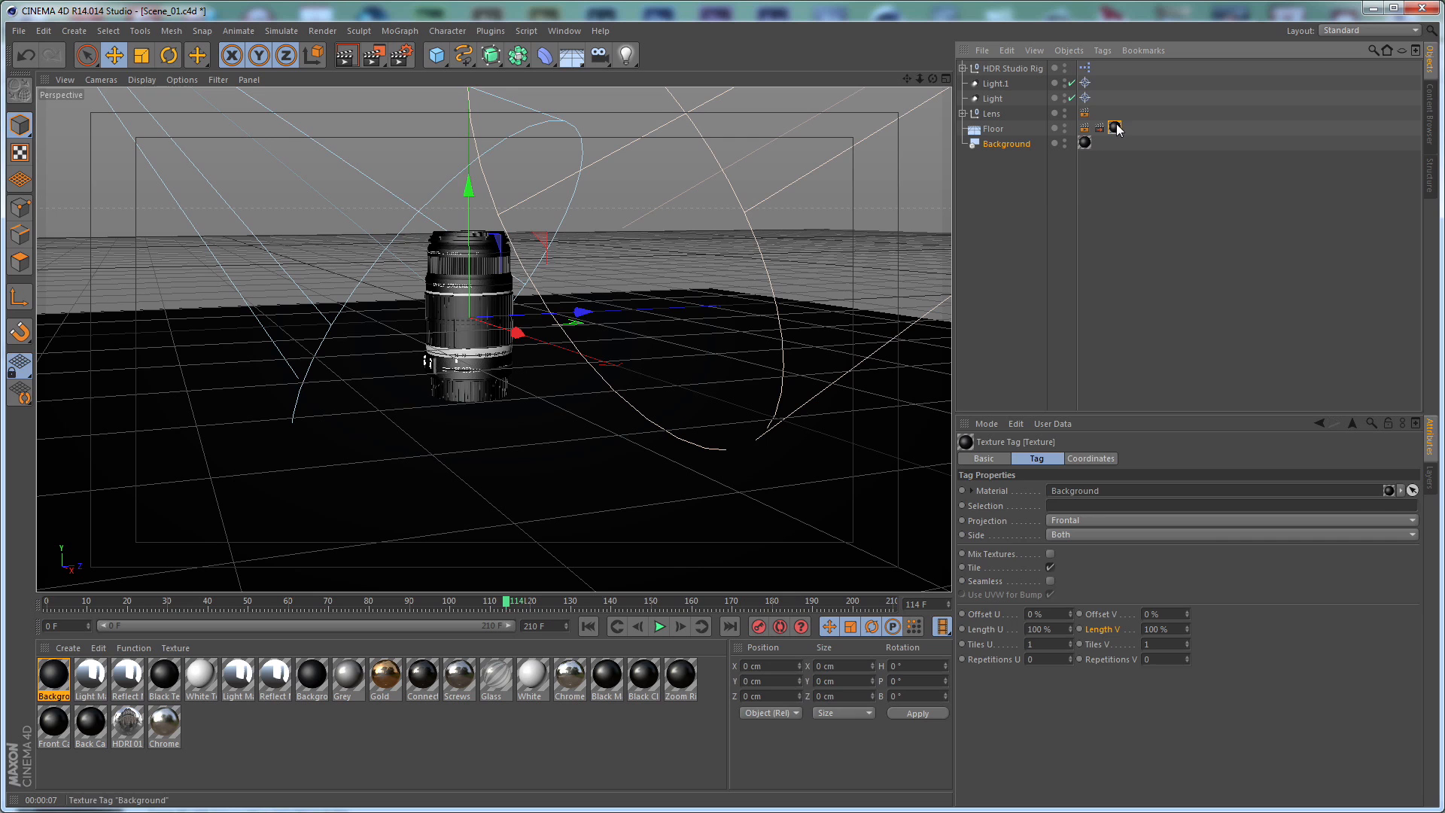
Render the view to check the blend between floor and background behind the lens
{"action": "left_click", "coordinate": [1007, 235]}
{"action": "key", "text": "ctrl+r"}
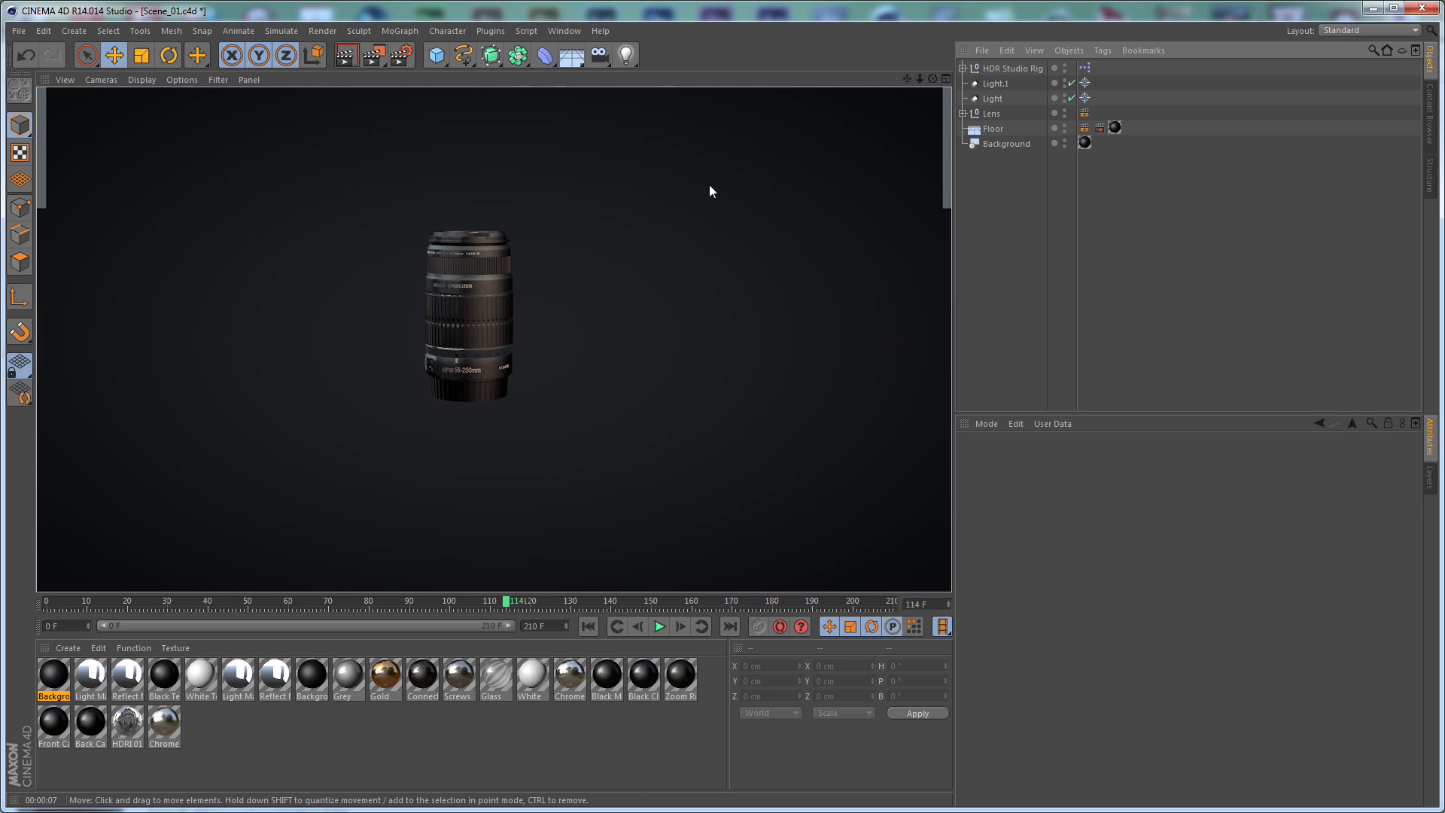
{"action": "left_click", "coordinate": [1017, 194]}
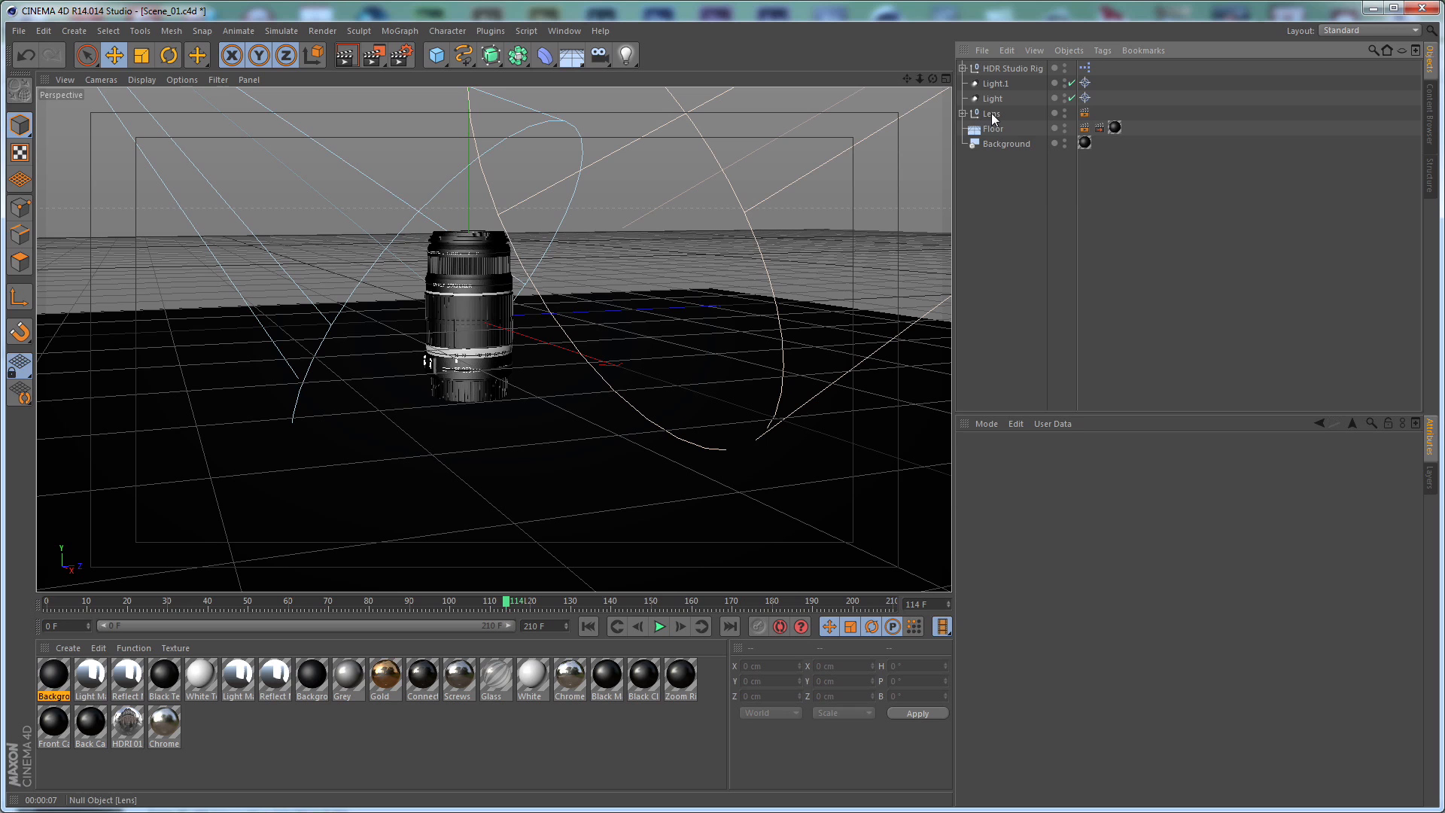
Lay the Lens object on its side by setting its bank rotation (R.B) to 90°
{"action": "left_click", "coordinate": [992, 114]}
{"action": "left_click", "coordinate": [1203, 518]}
{"action": "type", "text": "90"}
{"action": "key", "text": "Return"}
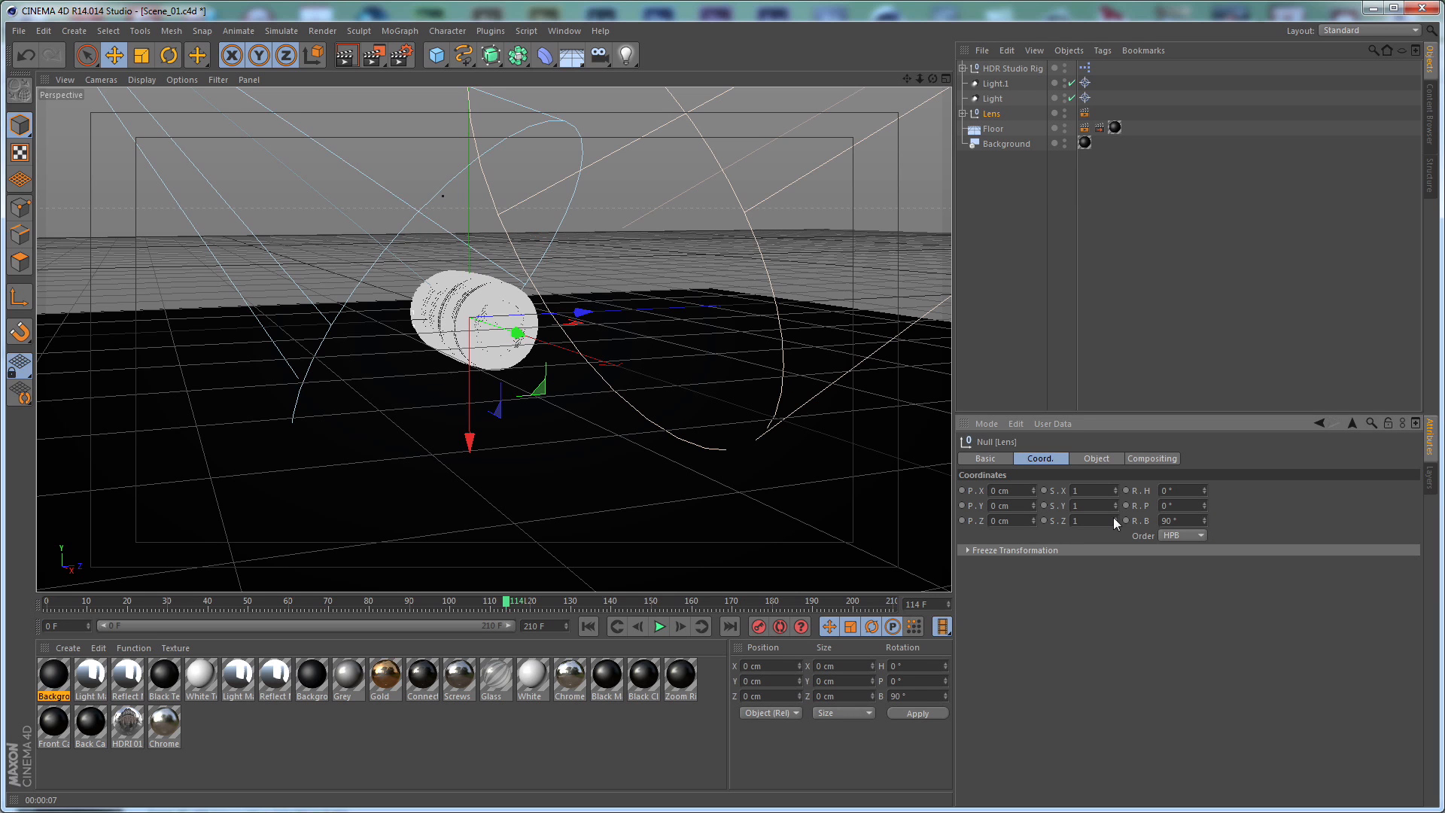
Set the Lens object's pitch rotation (R.P) to 135° to level the Canon logo on the cap
{"action": "left_click_drag", "start_coordinate": [1191, 504], "coordinate": [1085, 507]}
{"action": "left_click", "coordinate": [1042, 239]}
{"action": "left_click_drag", "start_coordinate": [788, 321], "coordinate": [703, 433], "text": "alt"}
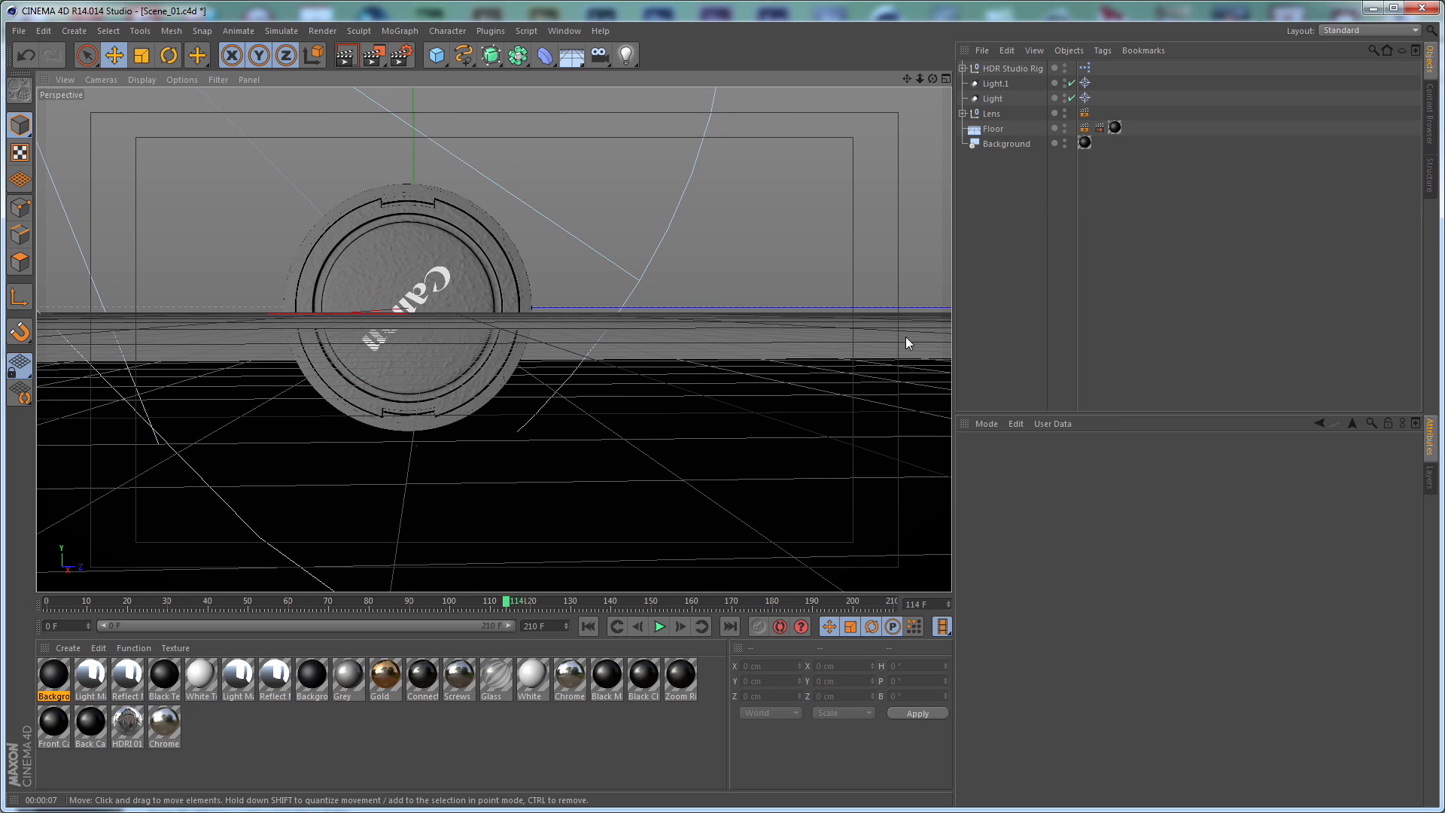
{"action": "left_click_drag", "start_coordinate": [619, 394], "coordinate": [673, 351], "text": "alt"}
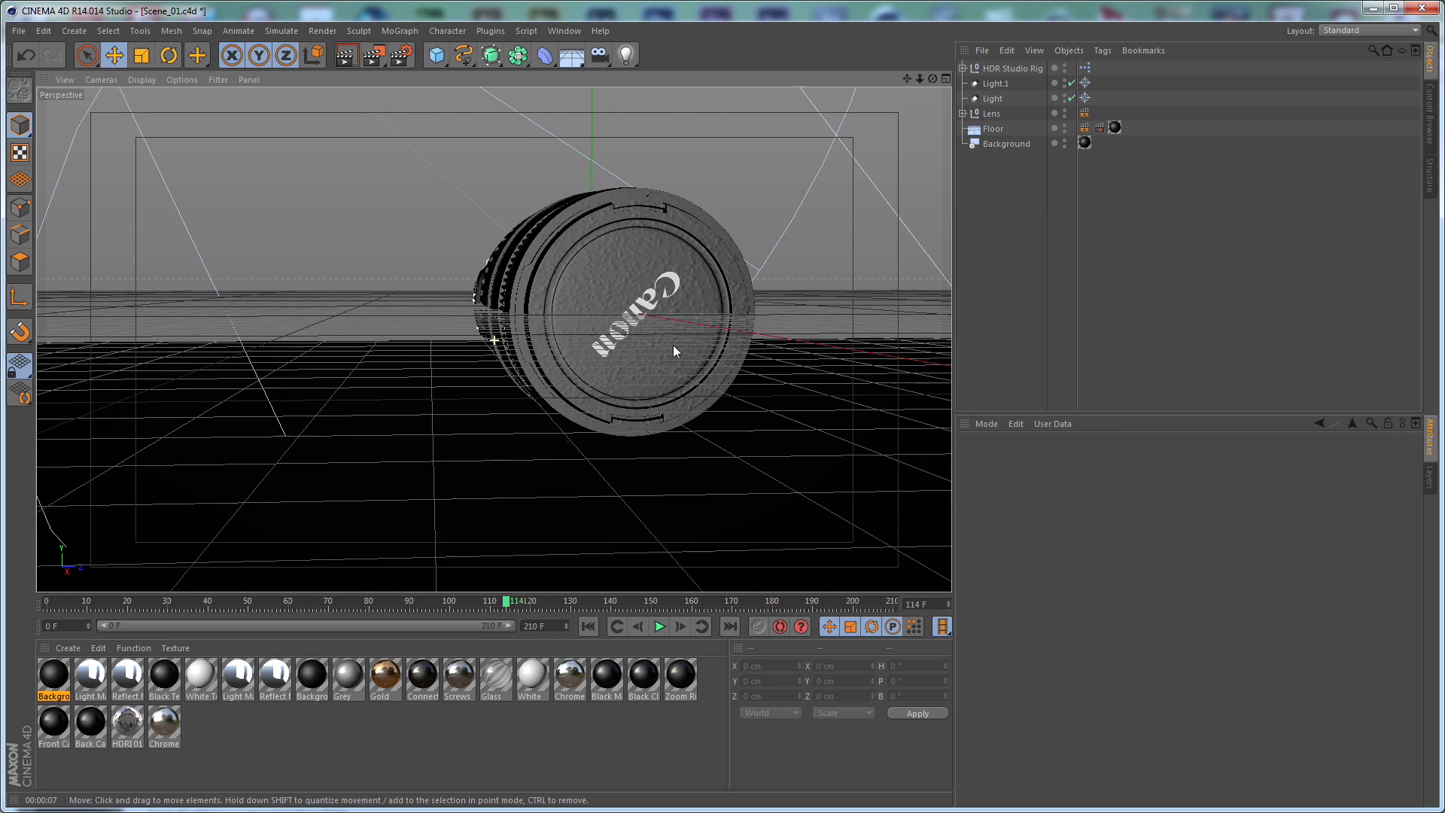
{"action": "left_click", "coordinate": [993, 114]}
{"action": "left_click_drag", "start_coordinate": [1205, 513], "coordinate": [1079, 508]}
{"action": "type", "text": "135"}
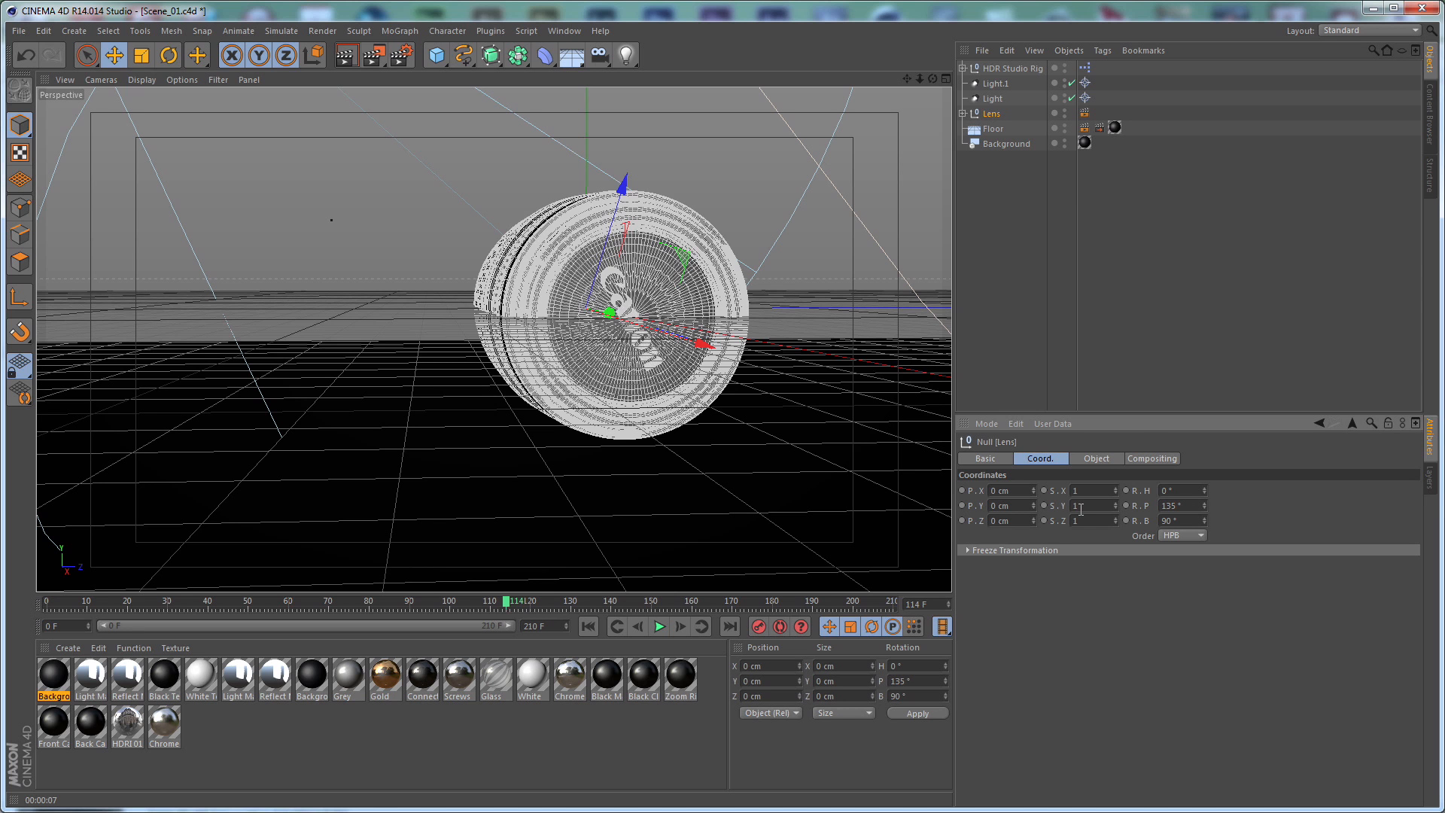
{"action": "key", "text": "Return"}
Lower the Lens object to floor level by setting its Y position to -36.6 cm
{"action": "mouse_move", "coordinate": [745, 389]}
{"action": "left_mouse_down", "text": "alt"}
{"action": "mouse_move", "coordinate": [714, 394]}
{"action": "mouse_move", "coordinate": [729, 384]}
{"action": "left_mouse_up", "text": "alt"}
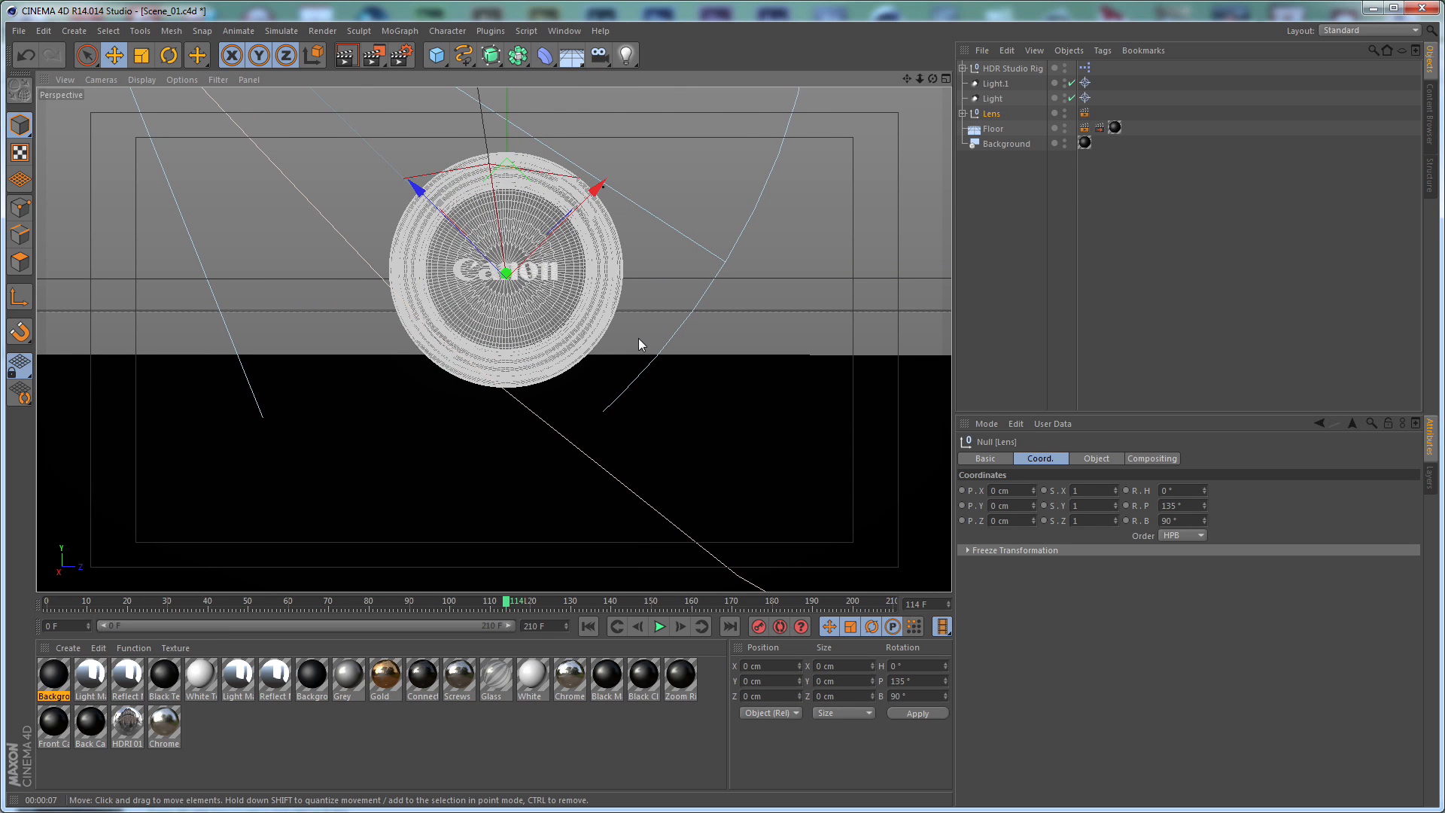
{"action": "scroll", "coordinate": [524, 268], "scroll_direction": "up", "scroll_amount": 4}
{"action": "scroll", "coordinate": [602, 340], "scroll_direction": "down", "scroll_amount": 4}
{"action": "left_click_drag", "start_coordinate": [584, 503], "coordinate": [811, 390], "text": "alt"}
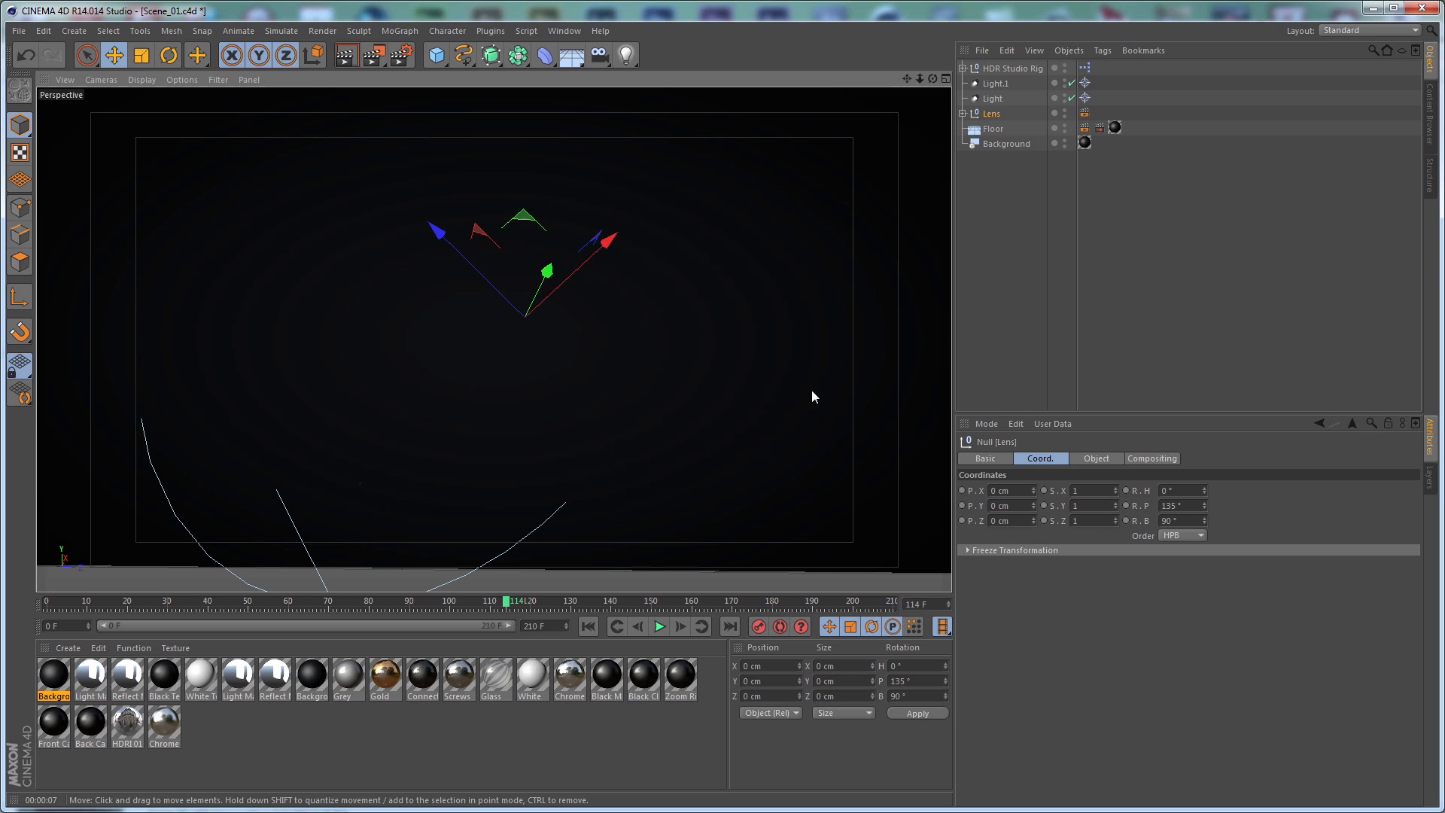
{"action": "left_click", "coordinate": [1009, 505]}
{"action": "type", "text": "-36"}
{"action": "key", "text": "Return"}
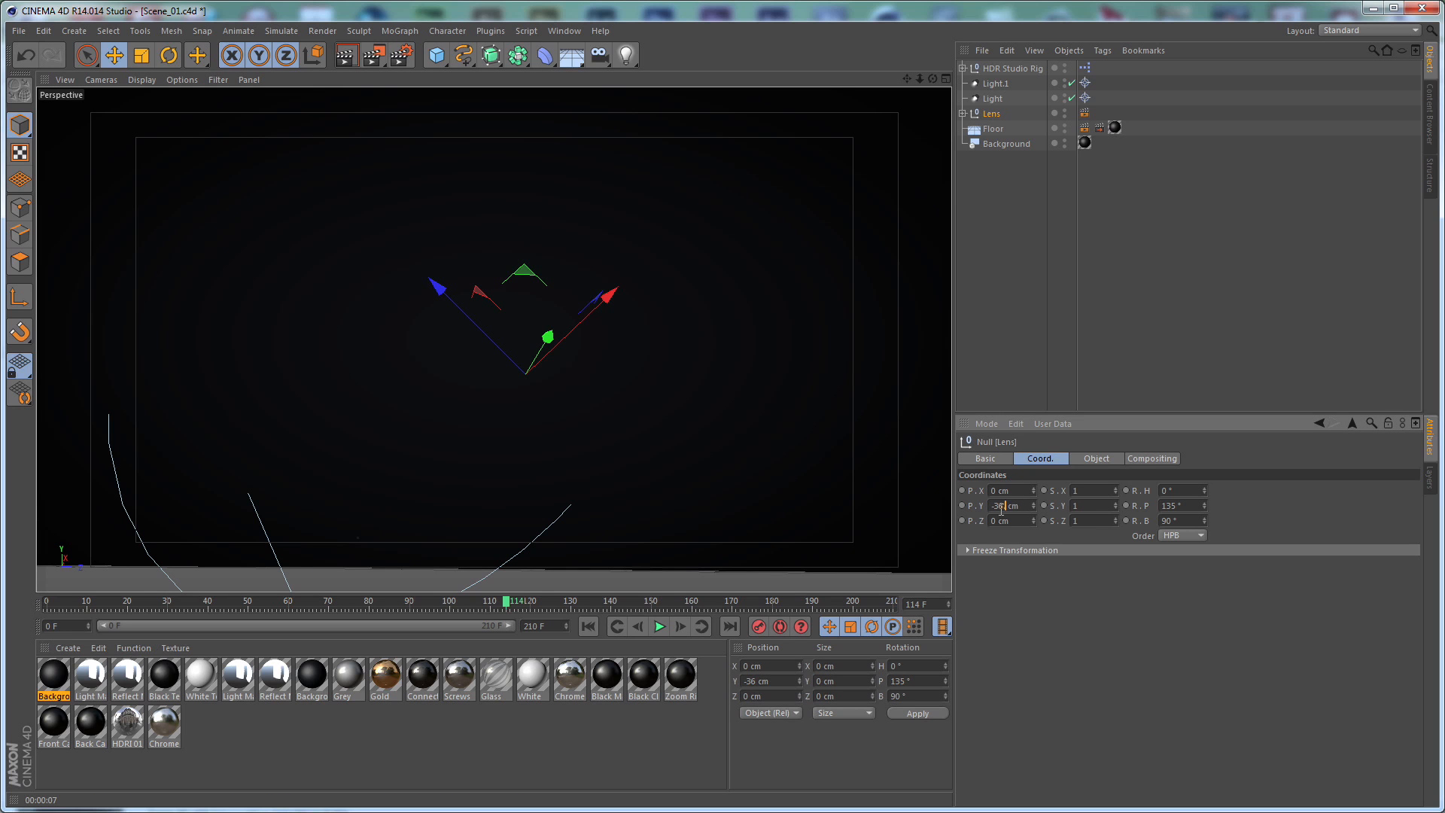
{"action": "key", "text": "Return"}
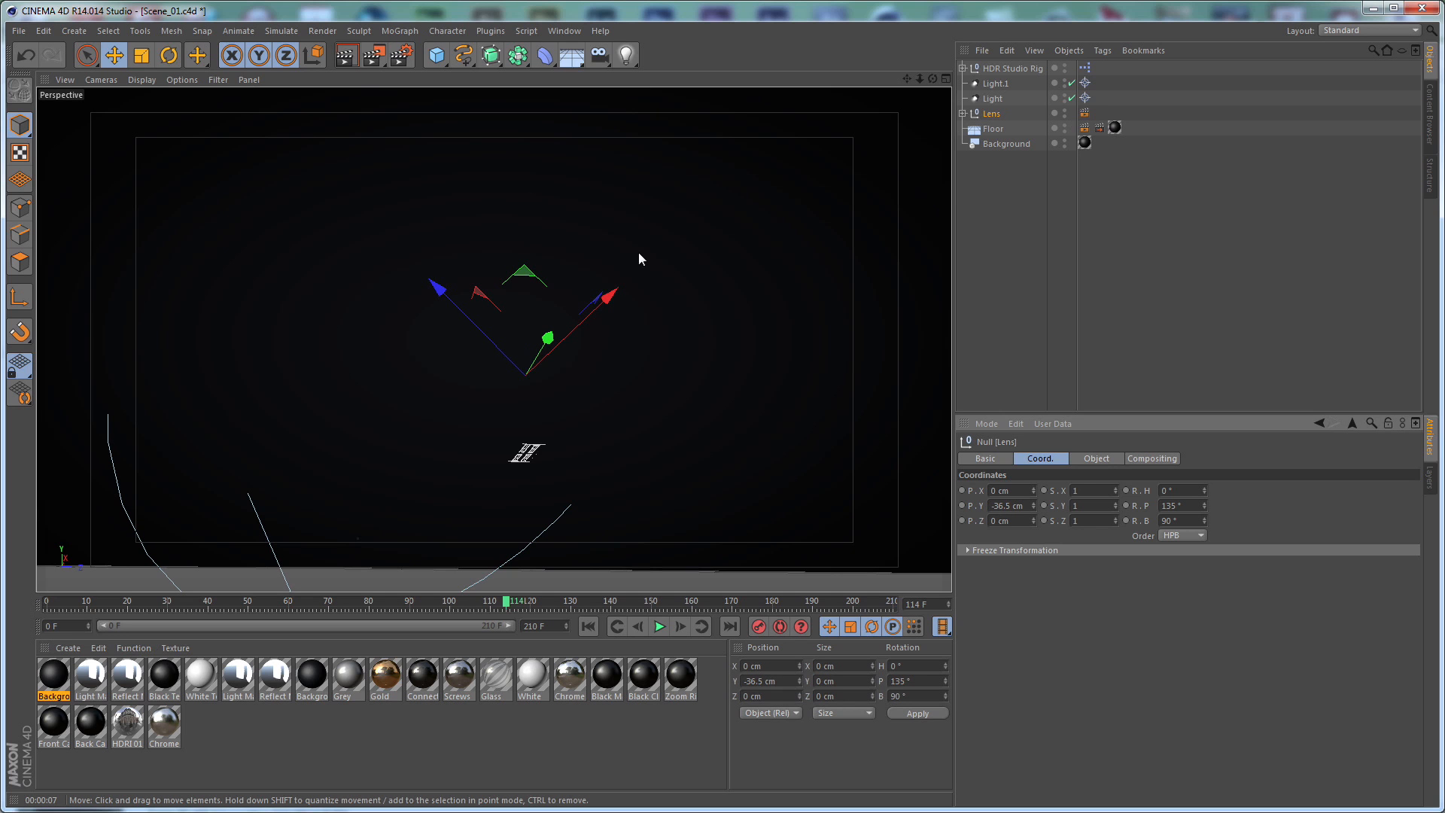
{"action": "scroll", "coordinate": [583, 391], "scroll_direction": "up", "scroll_amount": 4}
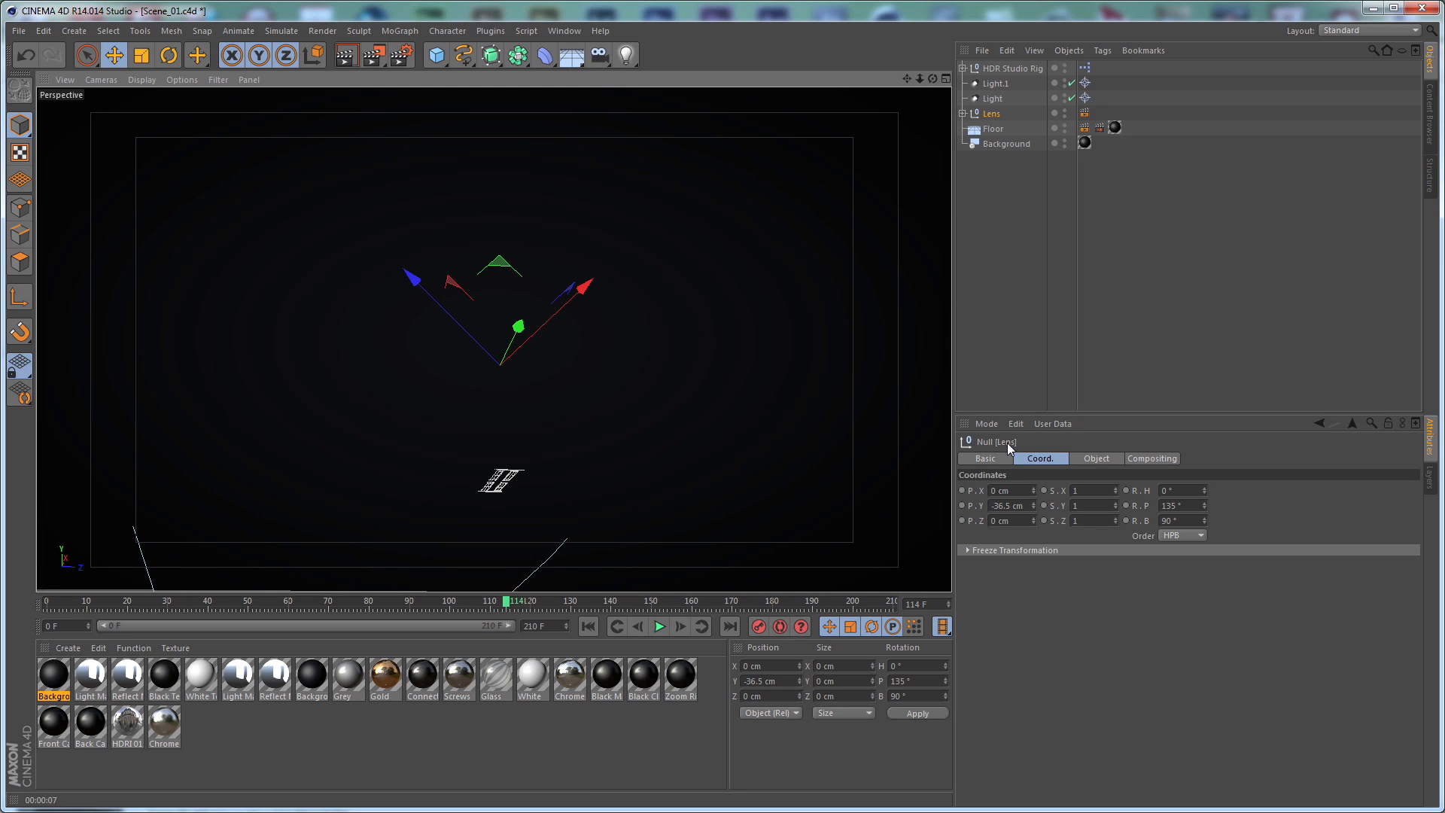
{"action": "left_click", "coordinate": [1007, 508]}
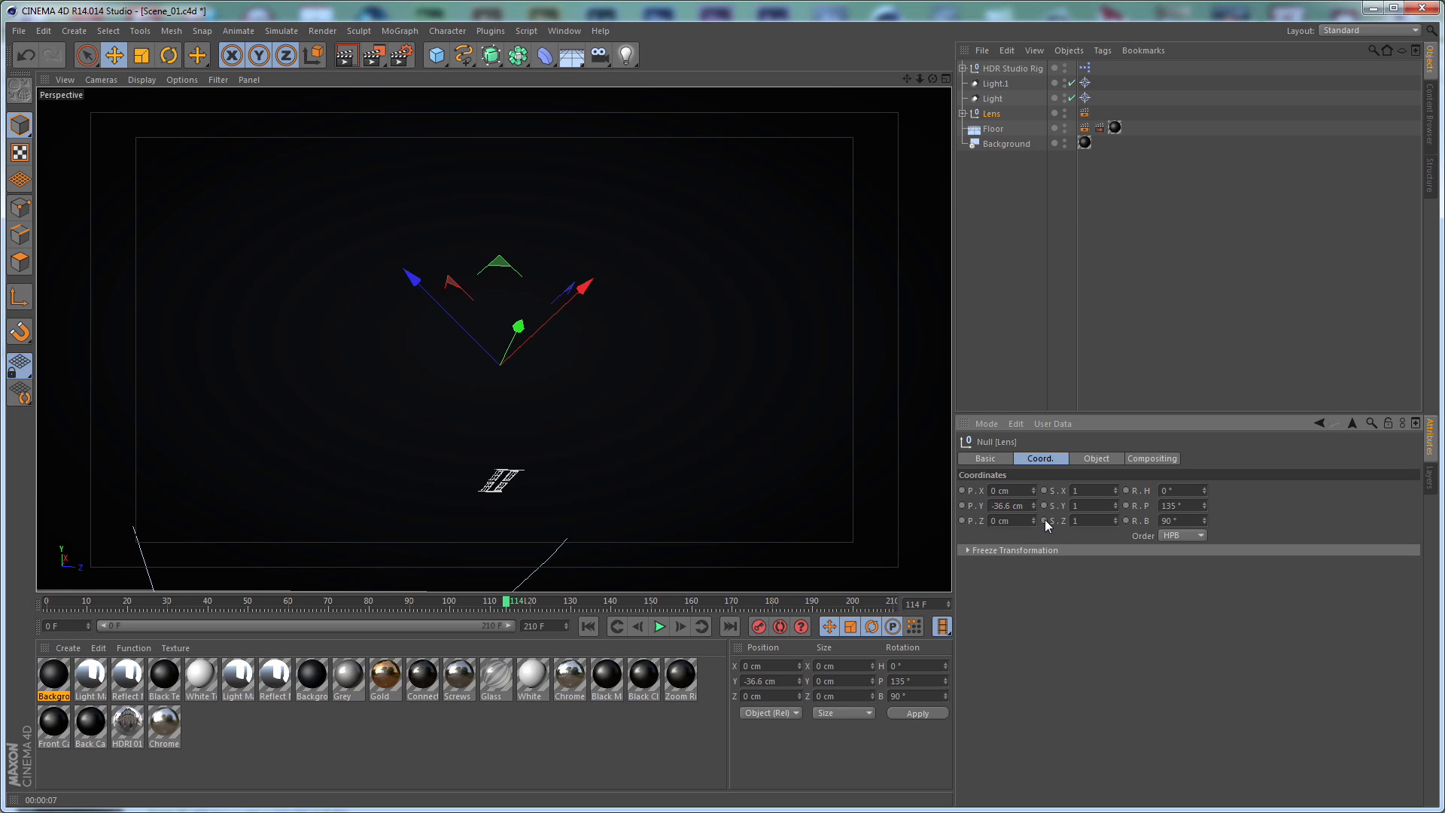
{"action": "left_click_drag", "start_coordinate": [739, 380], "coordinate": [661, 354], "text": "alt"}
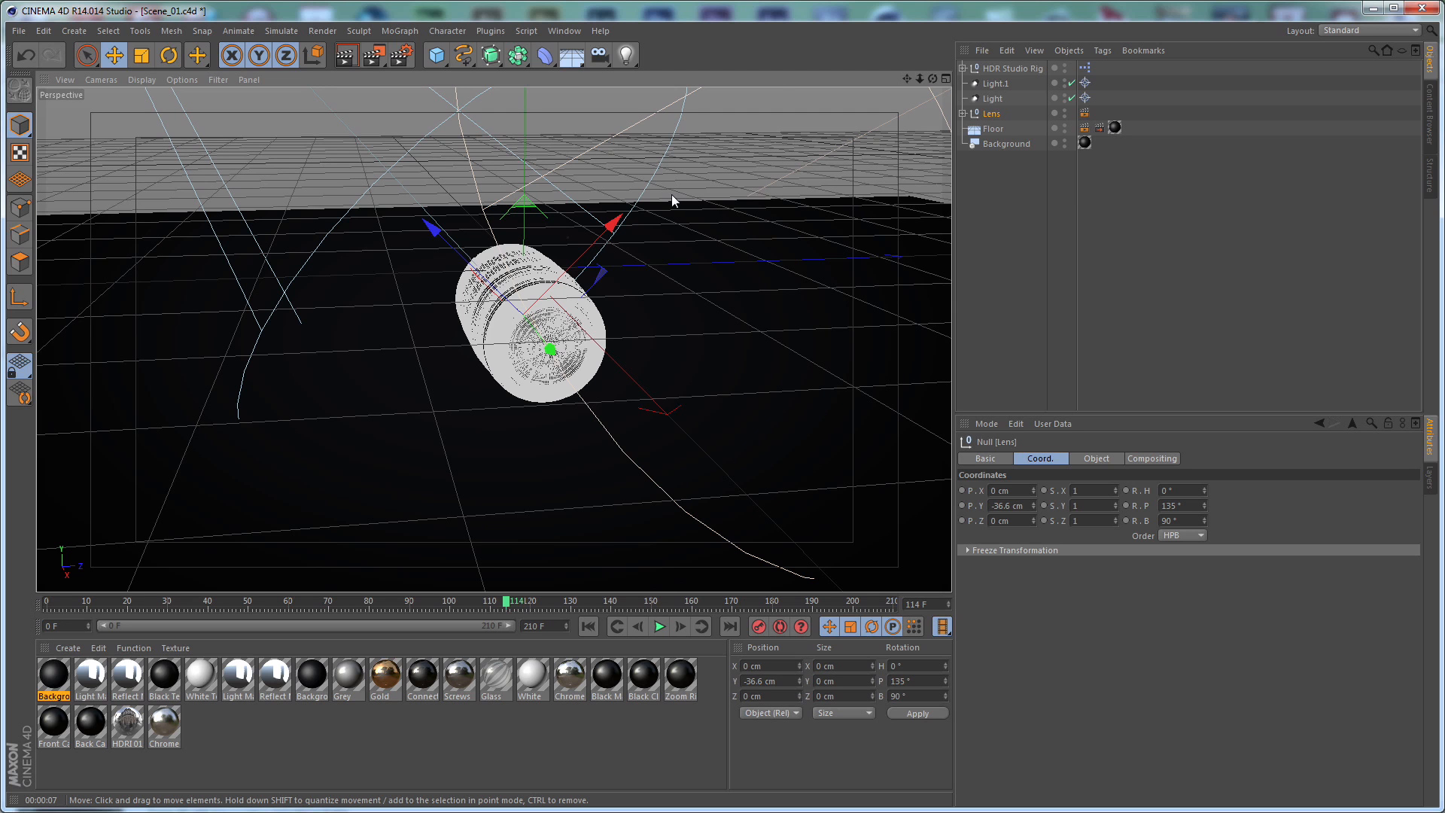
Add a null object and name it Camera Target
{"action": "left_click_drag", "start_coordinate": [438, 57], "coordinate": [485, 78]}
{"action": "double_click", "coordinate": [990, 68]}
{"action": "type", "text": "Camera 1"}
{"action": "type", "text": "arget"}
{"action": "key", "text": "Return"}
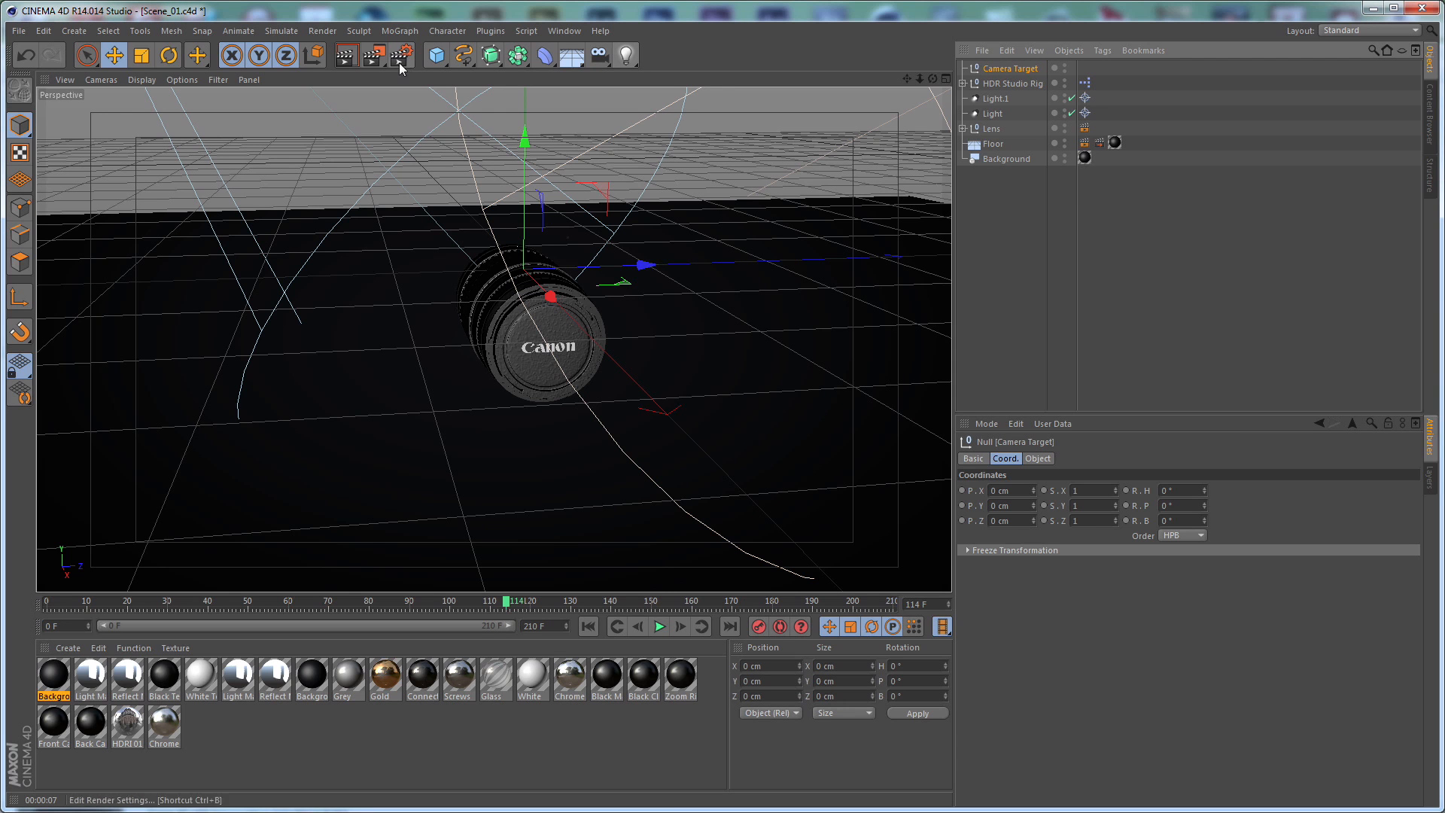
Add a Circle spline on the XZ plane and set its Y position to -40 cm
{"action": "left_click_drag", "start_coordinate": [463, 55], "coordinate": [633, 132]}
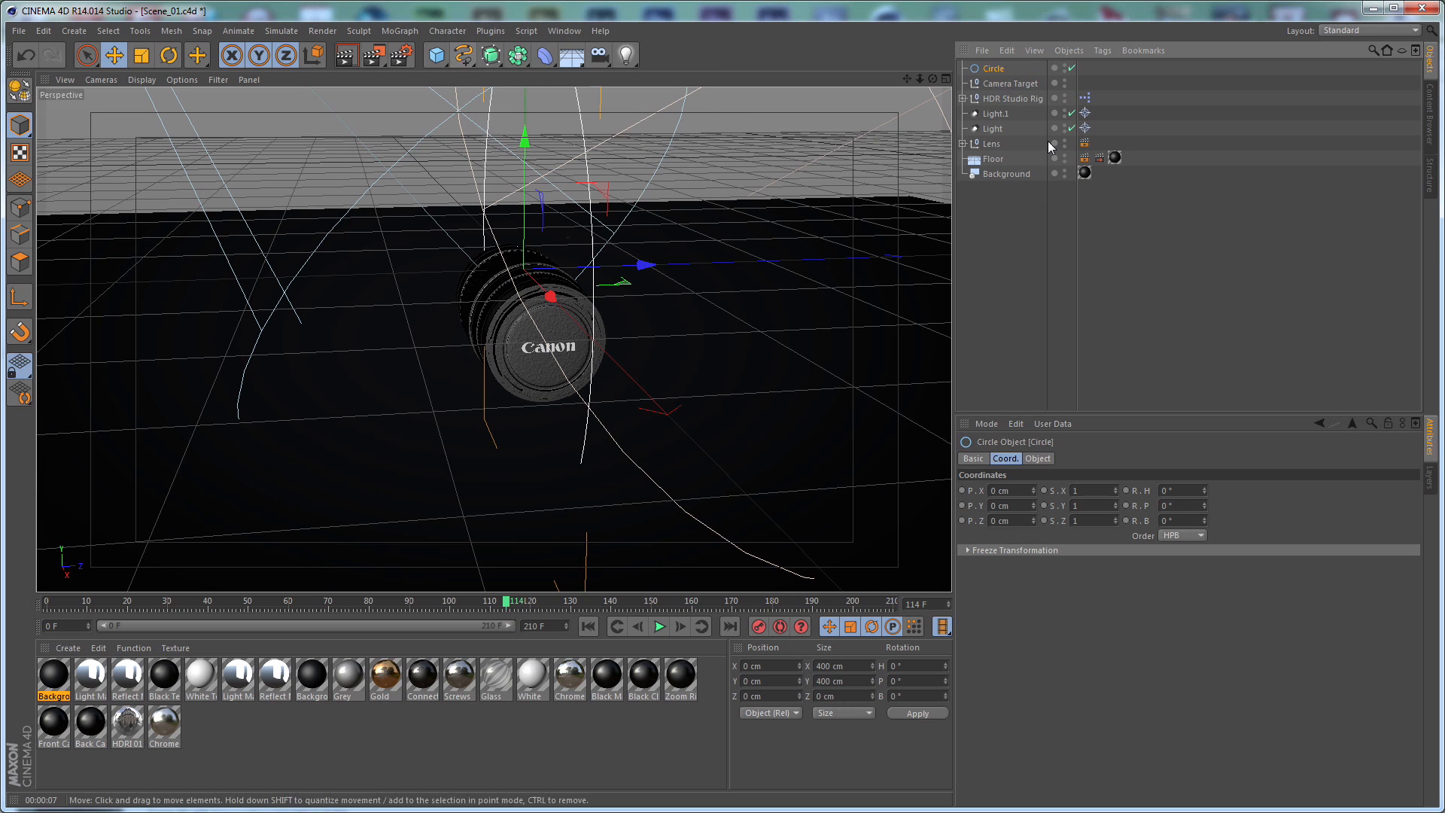
{"action": "left_click", "coordinate": [1046, 460]}
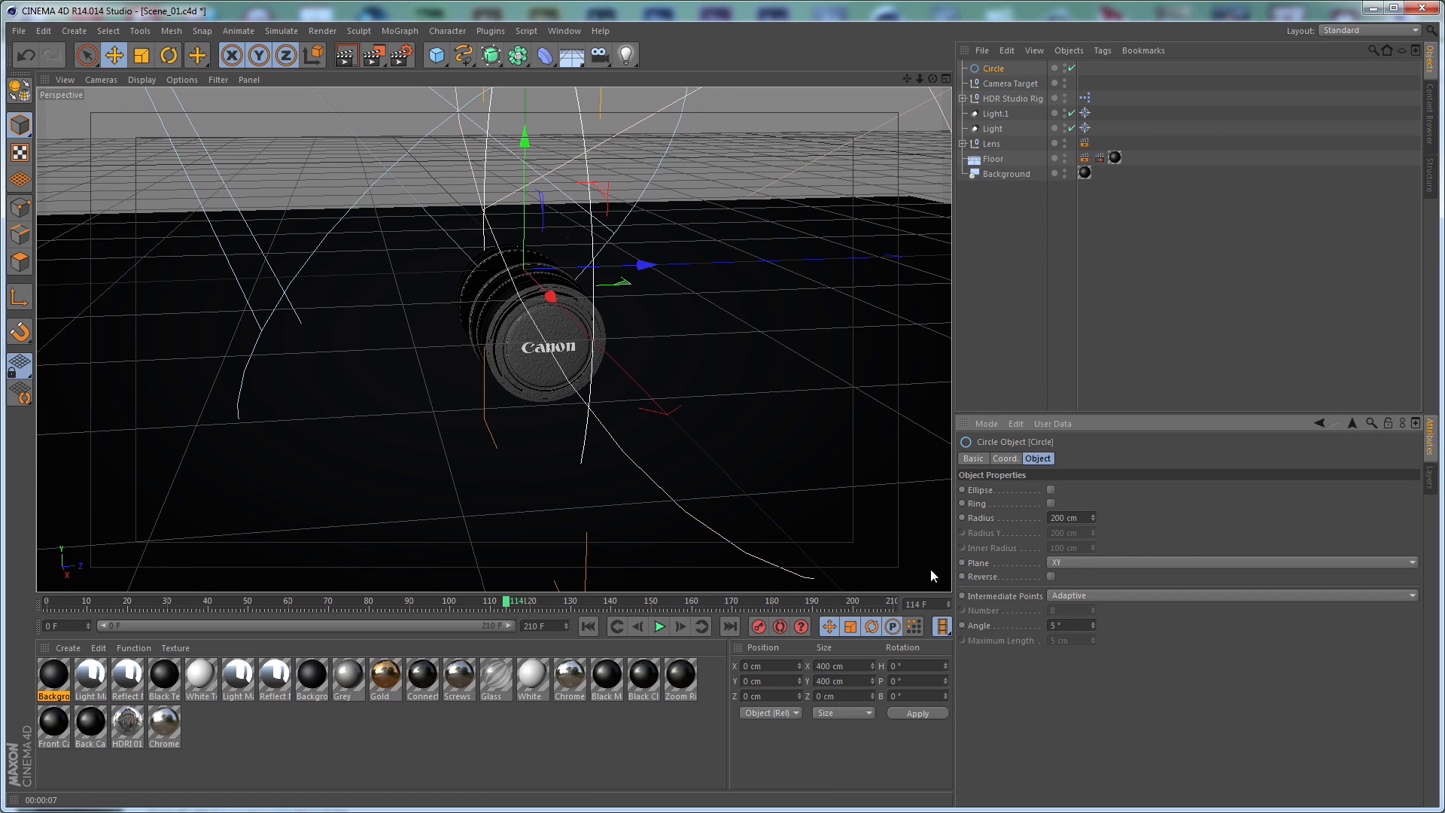
{"action": "left_click", "coordinate": [1081, 566]}
{"action": "left_click", "coordinate": [1072, 603]}
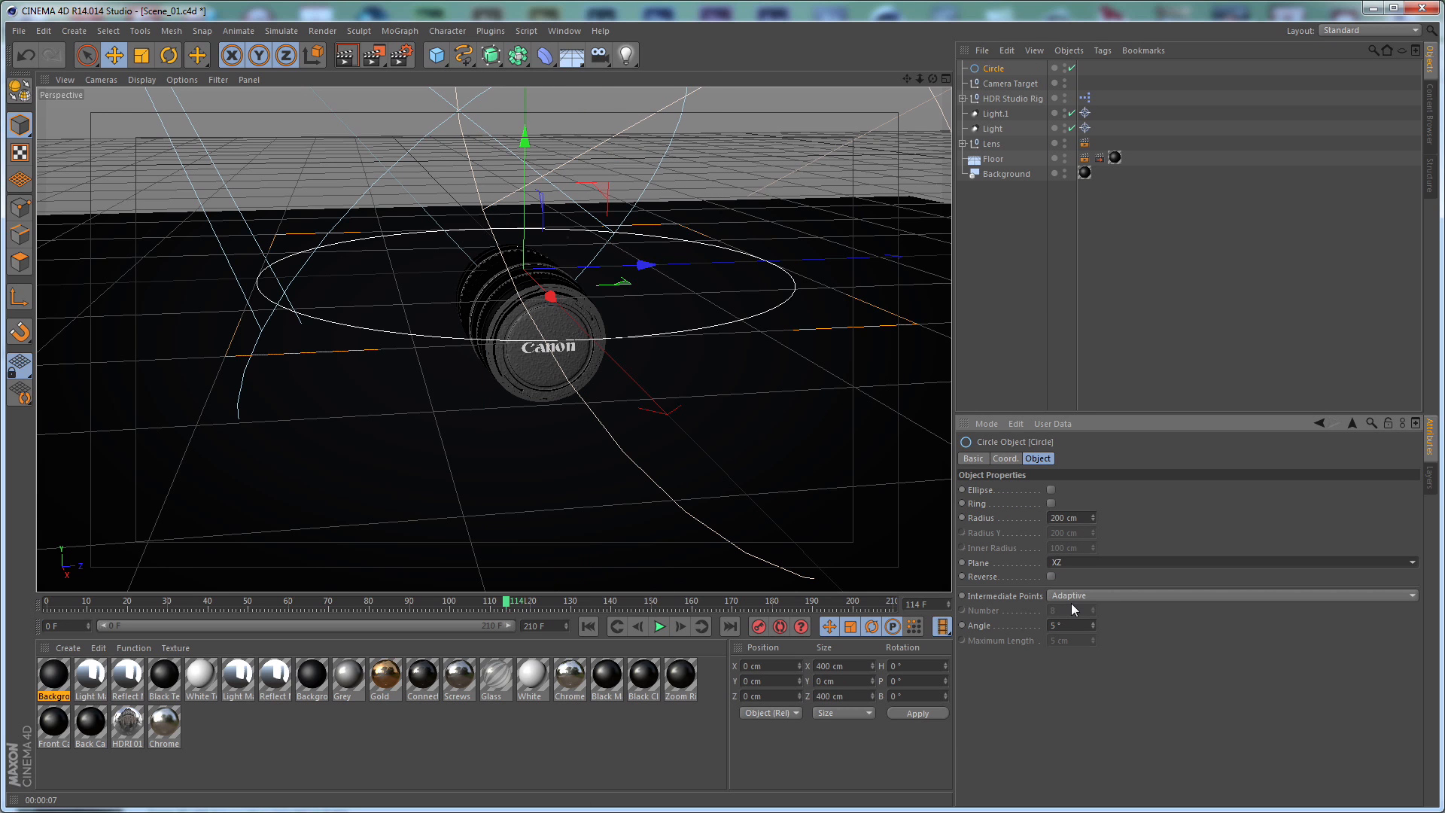
{"action": "left_click", "coordinate": [1007, 459]}
{"action": "left_click", "coordinate": [1015, 503]}
{"action": "type", "text": "-40"}
{"action": "key", "text": "Return"}
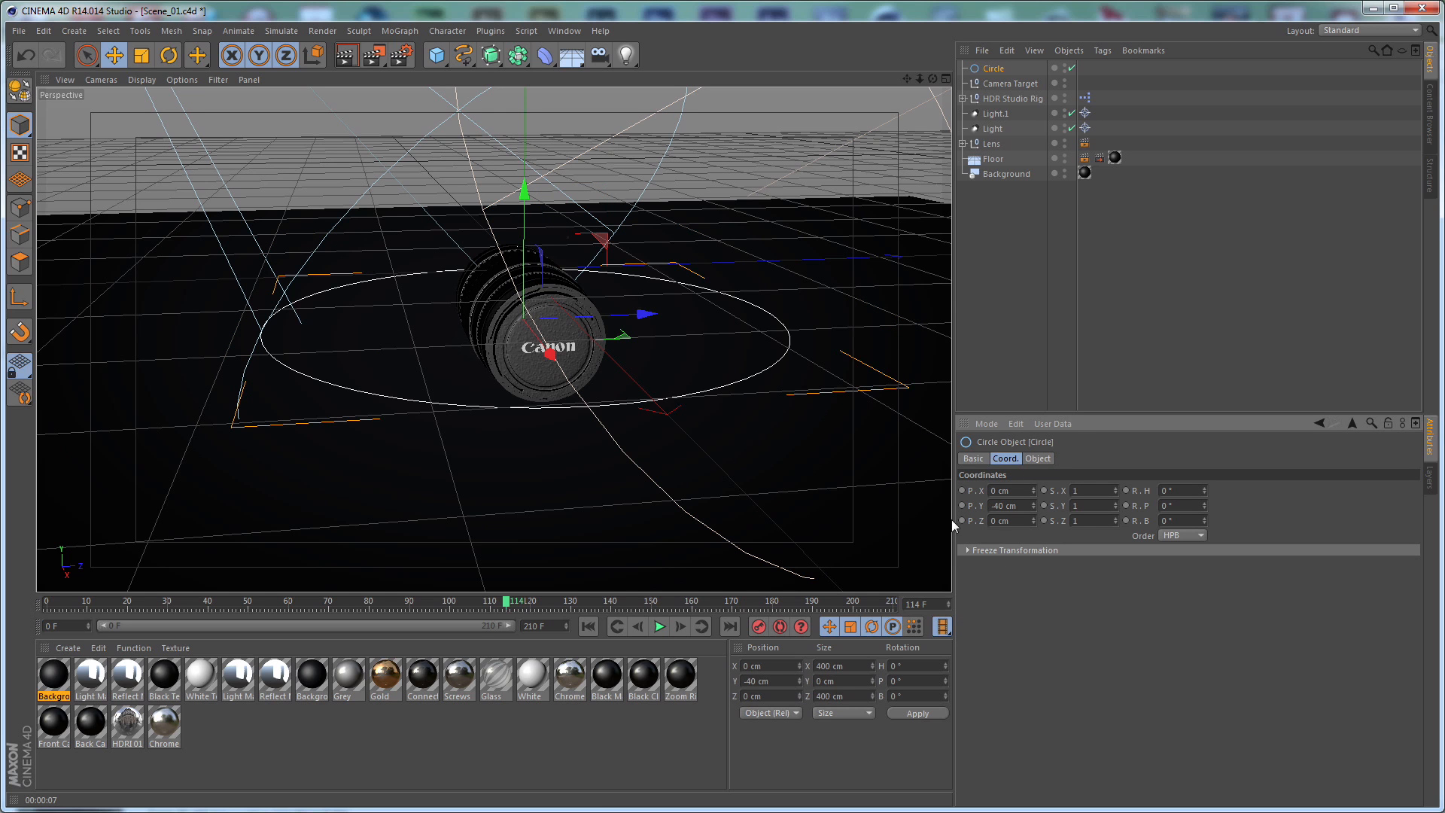
Set the Camera Target null's Y position to -40 cm
{"action": "left_click", "coordinate": [1008, 83]}
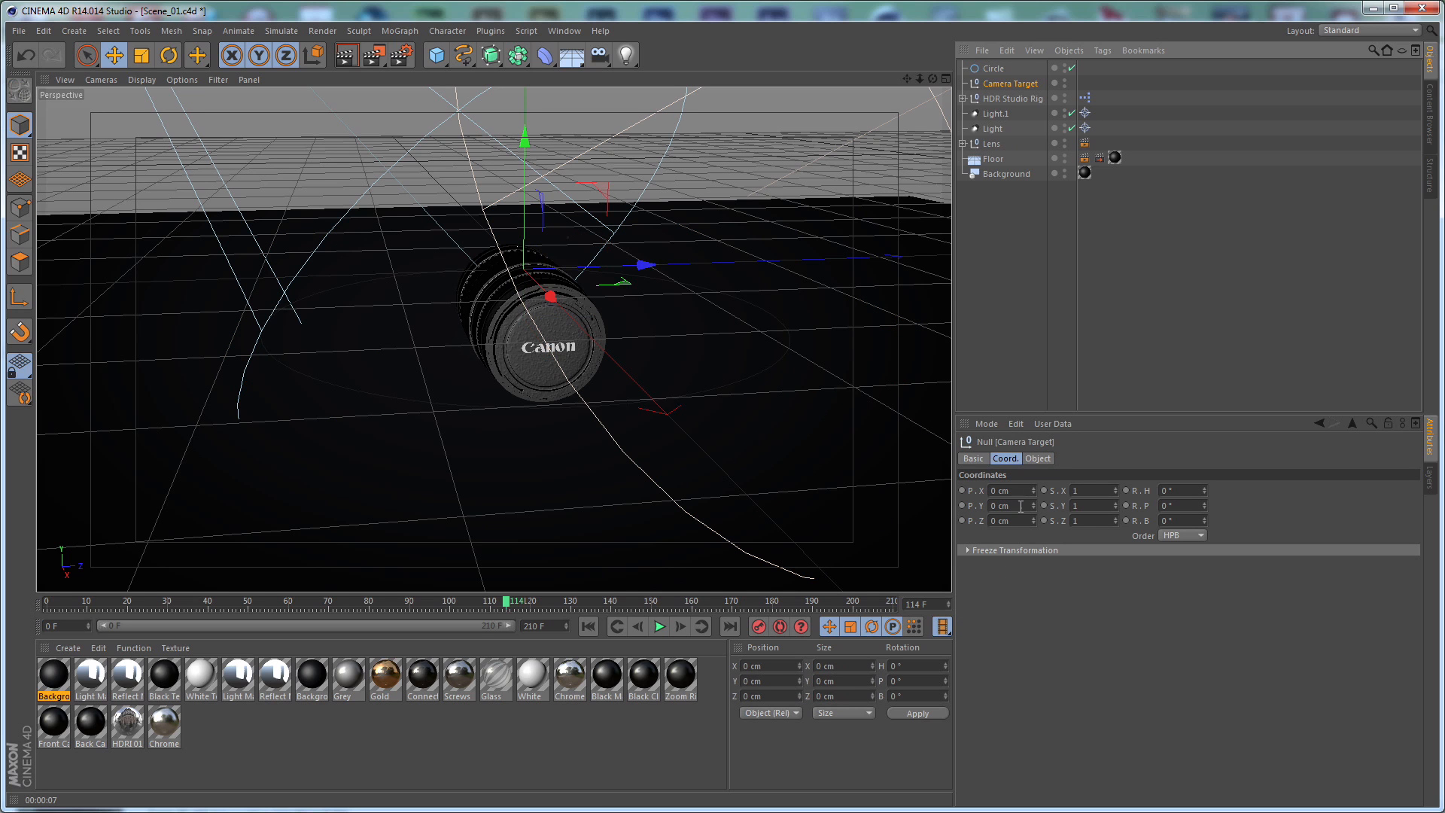
{"action": "left_click", "coordinate": [1021, 504]}
{"action": "type", "text": "-40"}
{"action": "key", "text": "Return"}
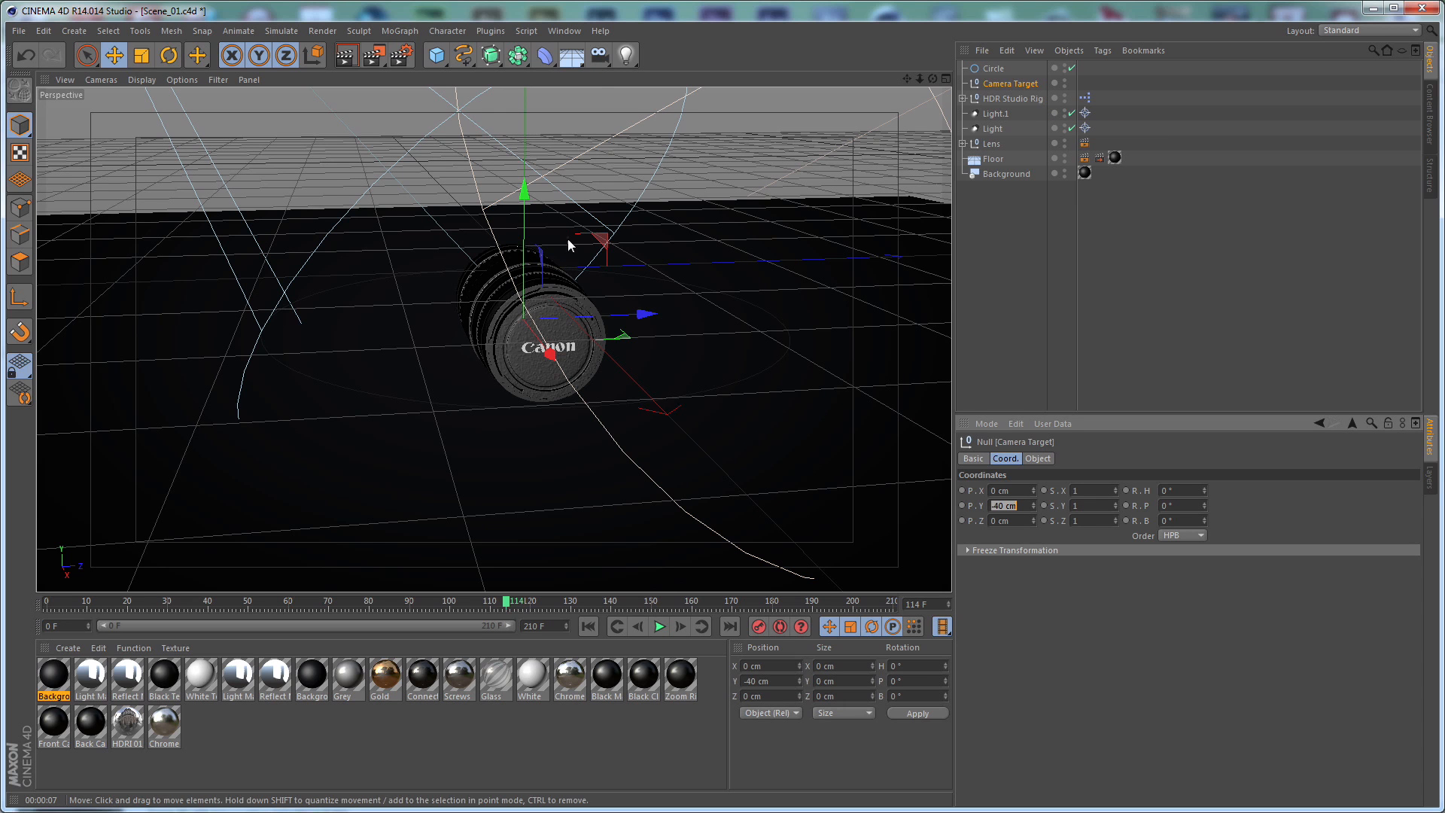
Add a camera with Align to Spline and Target tags, and assign Camera Target as its target object
{"action": "left_click", "coordinate": [599, 57]}
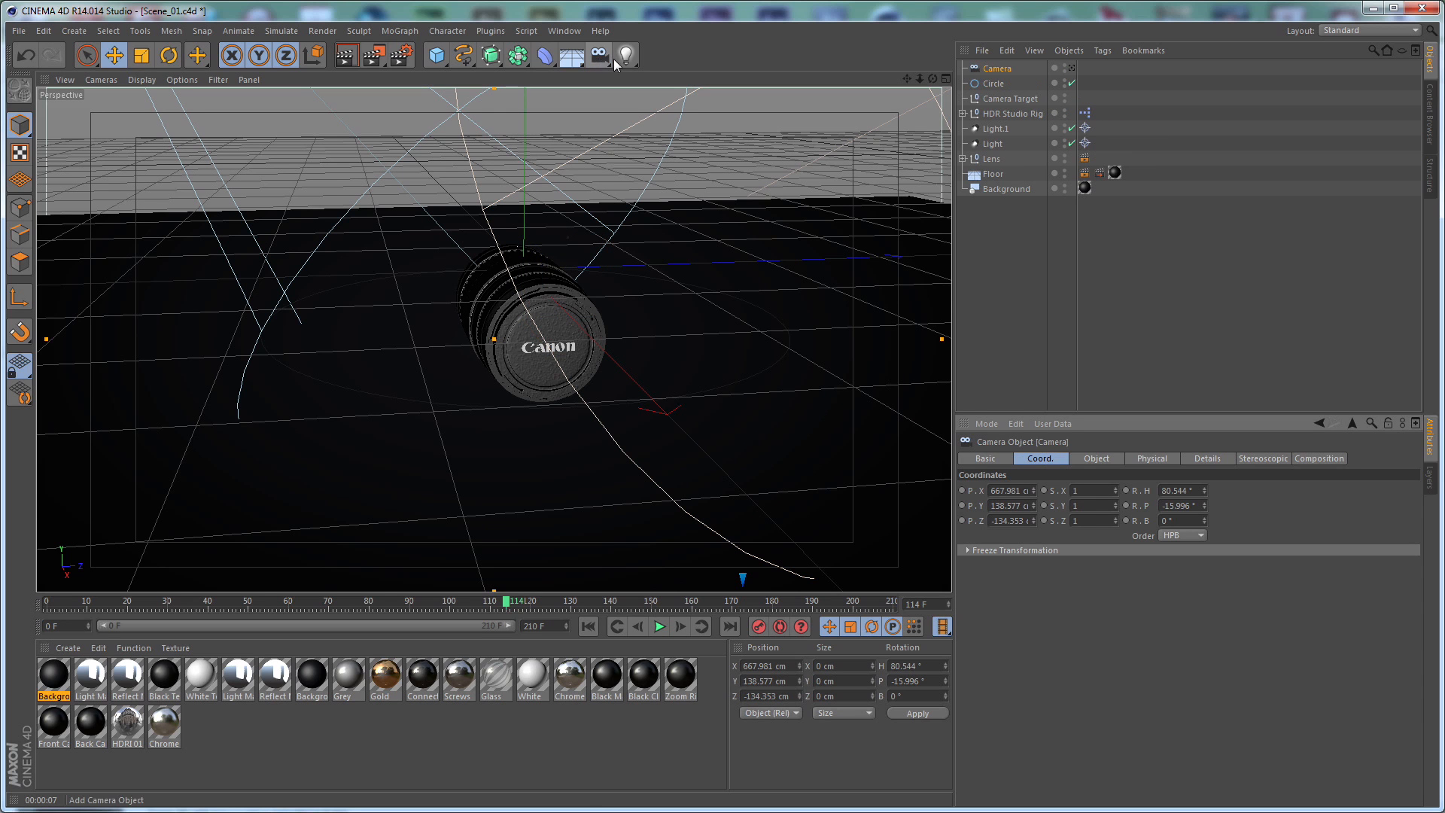
{"action": "right_click", "coordinate": [1002, 70]}
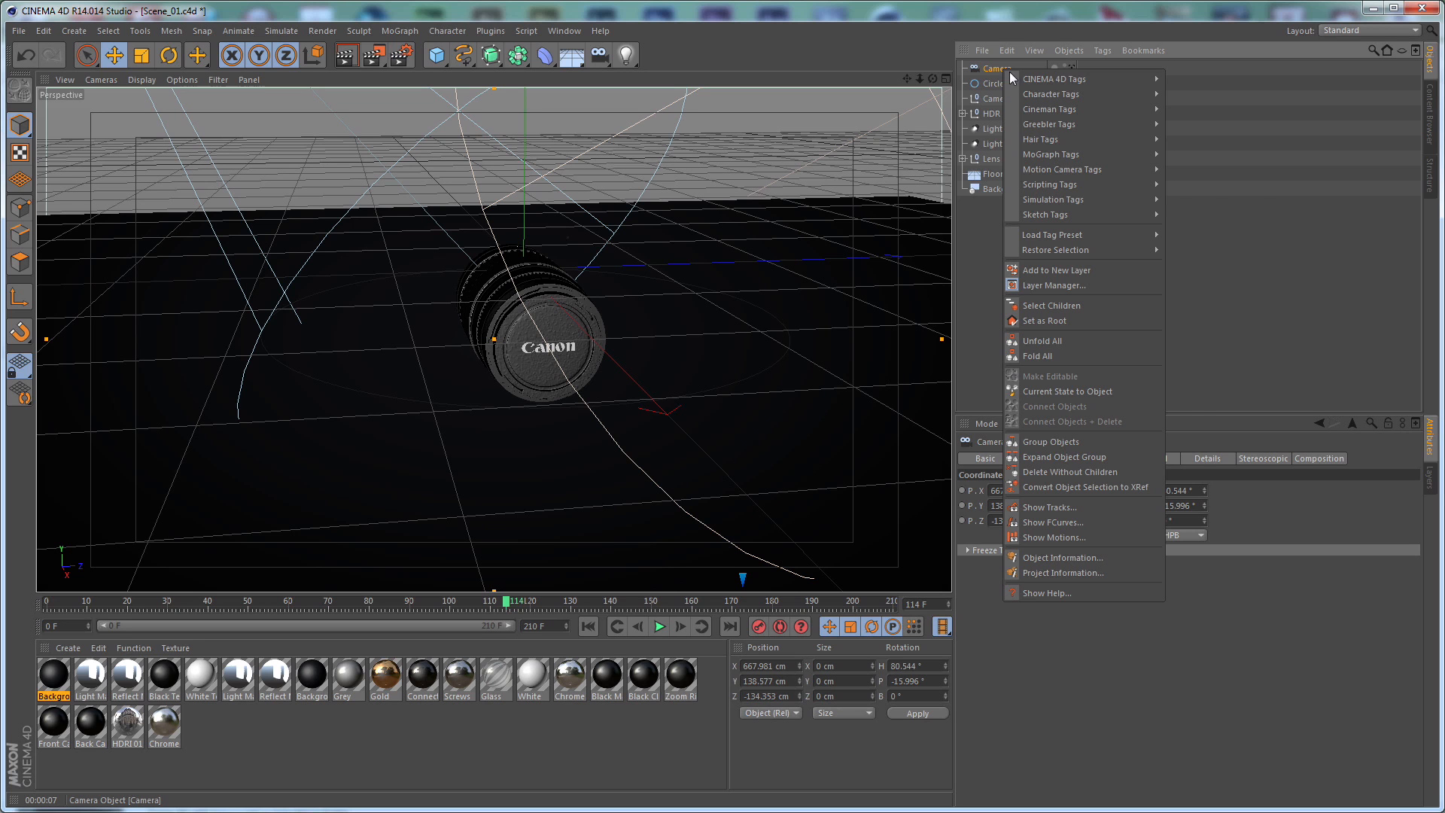
{"action": "mouse_move", "coordinate": [1031, 79]}
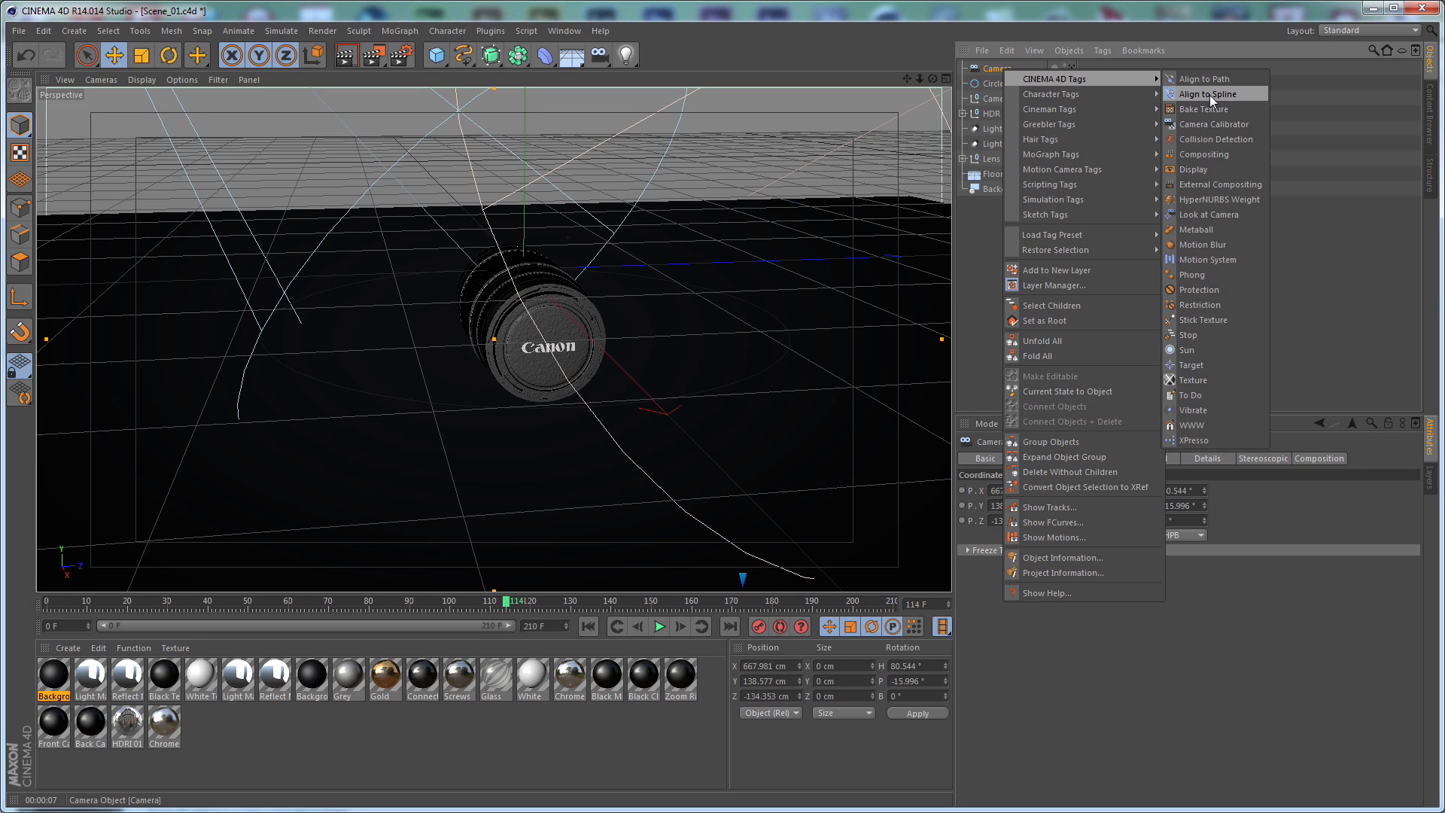
{"action": "left_click", "coordinate": [1191, 97]}
{"action": "right_click", "coordinate": [999, 65]}
{"action": "mouse_move", "coordinate": [1052, 72]}
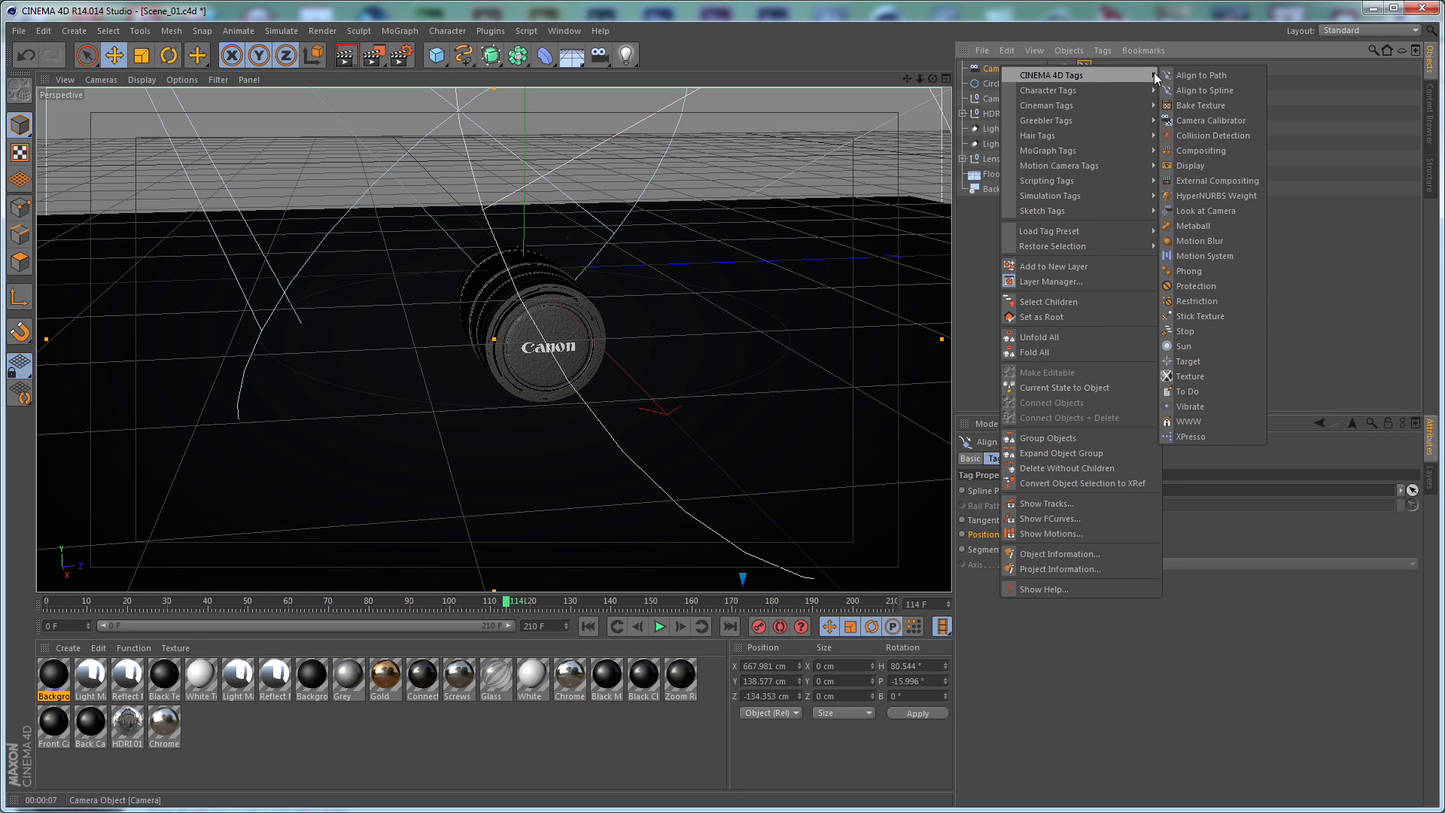
{"action": "left_click", "coordinate": [1199, 361]}
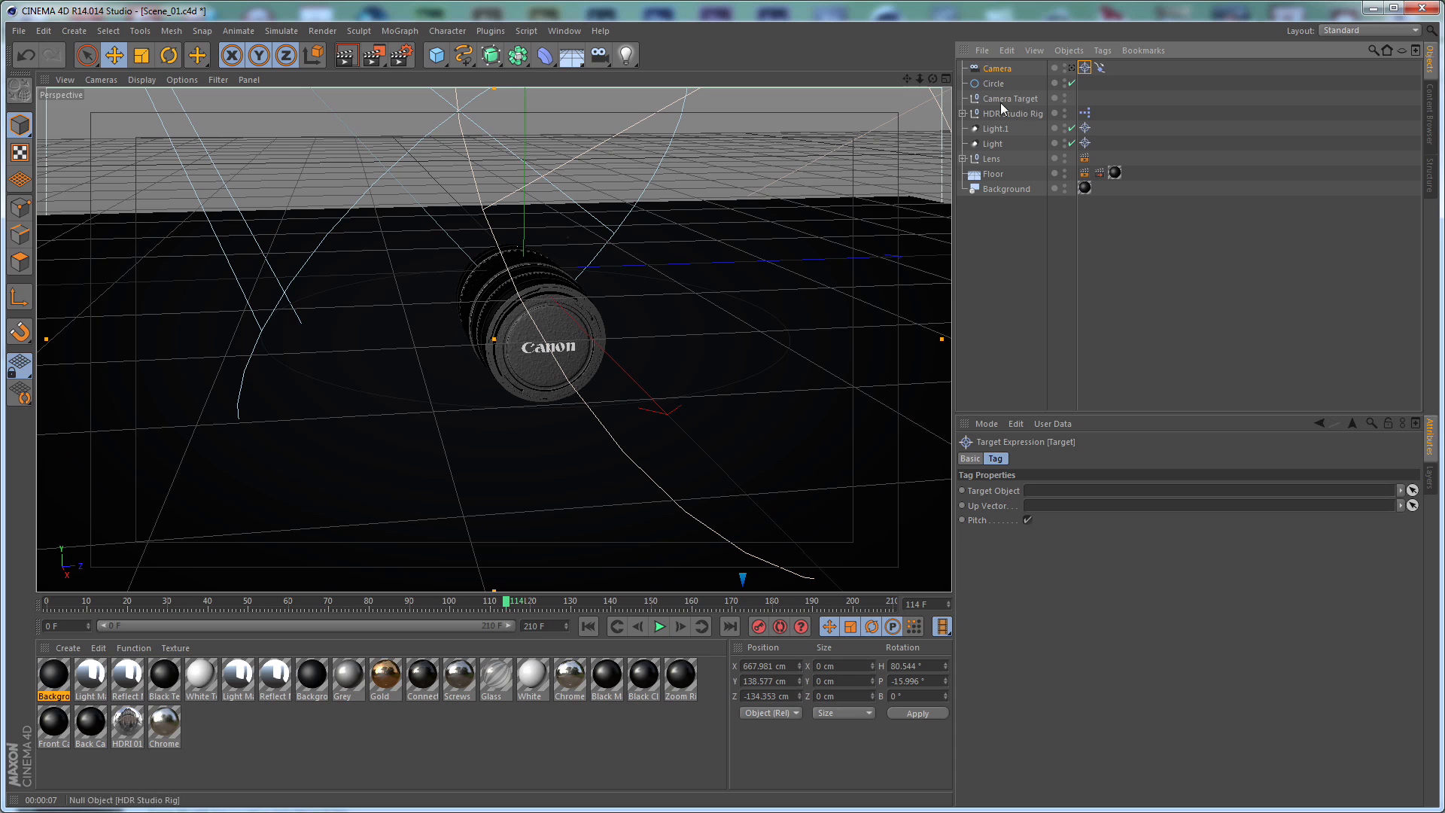
{"action": "left_click_drag", "start_coordinate": [1015, 97], "coordinate": [1055, 498]}
{"action": "left_click", "coordinate": [1085, 68]}
Assign the Circle as the spline path of the camera's Align to Spline tag and look through the camera
{"action": "left_click", "coordinate": [1099, 67]}
{"action": "left_click", "coordinate": [993, 83]}
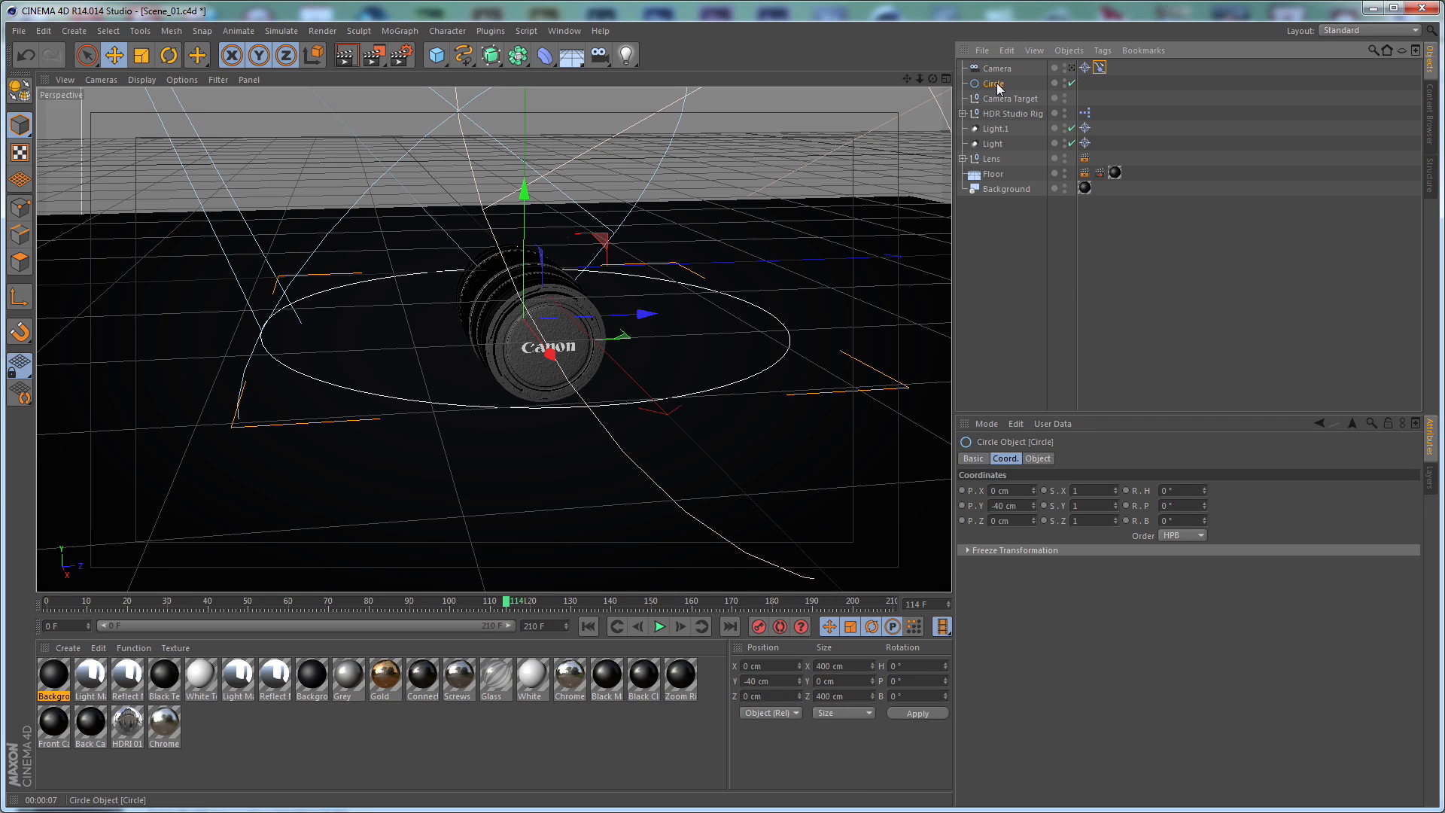
{"action": "left_click", "coordinate": [1099, 67]}
{"action": "left_click_drag", "start_coordinate": [996, 85], "coordinate": [1045, 495]}
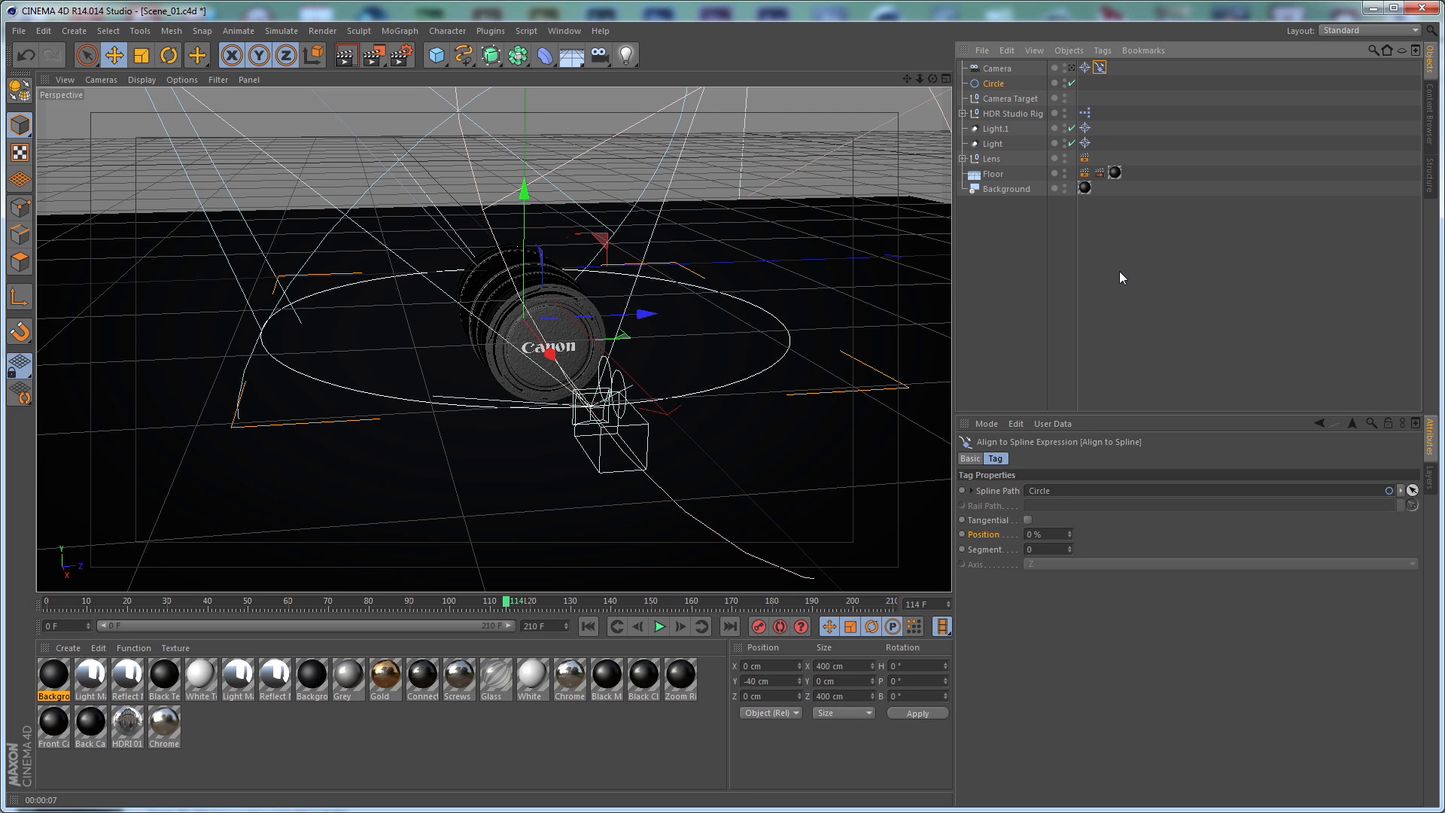
{"action": "left_click", "coordinate": [1072, 68]}
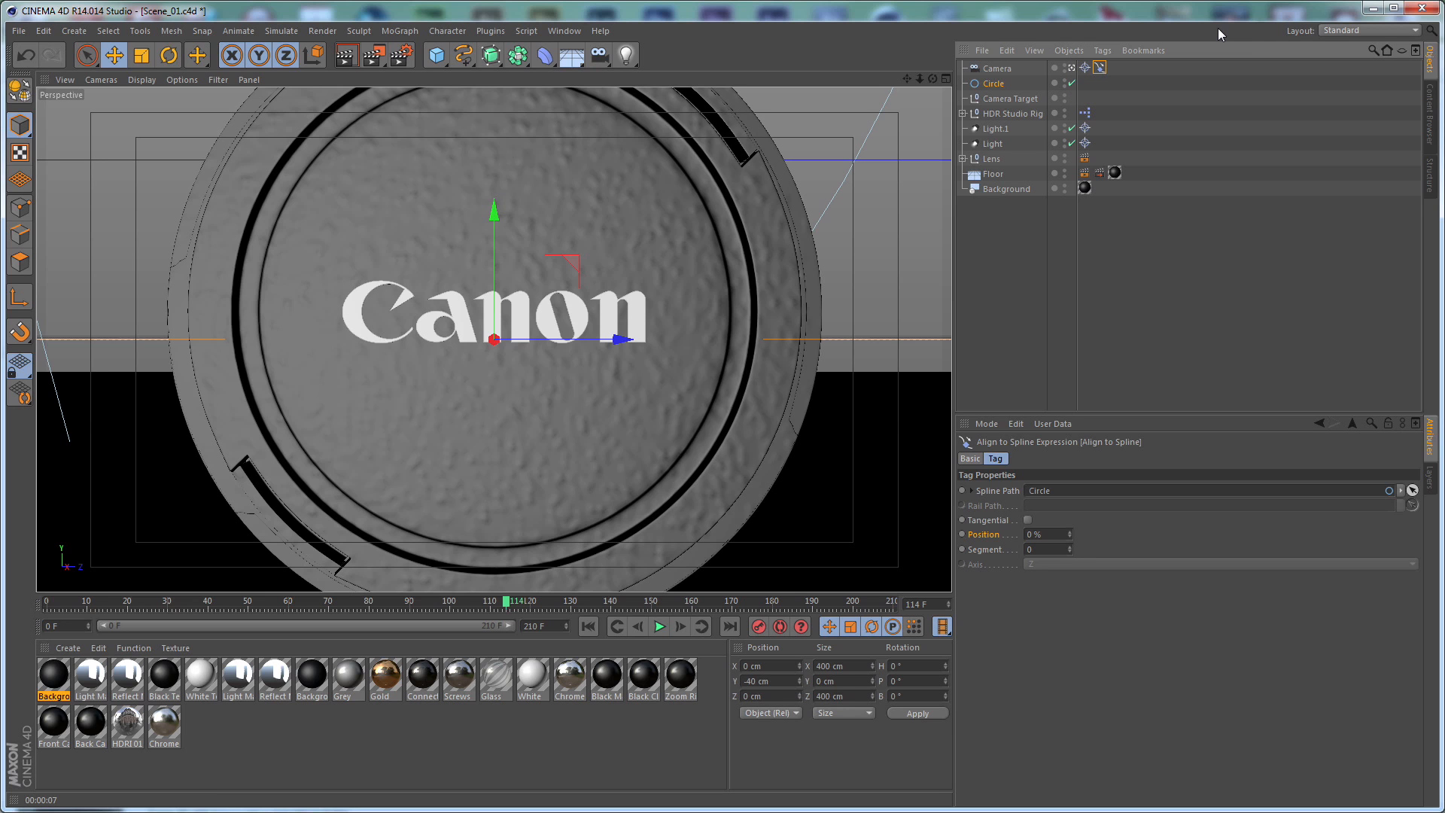
Keyframe the Circle's radius at 200 cm on frame 0 and at 240 cm on frame 100
{"action": "left_click", "coordinate": [994, 84]}
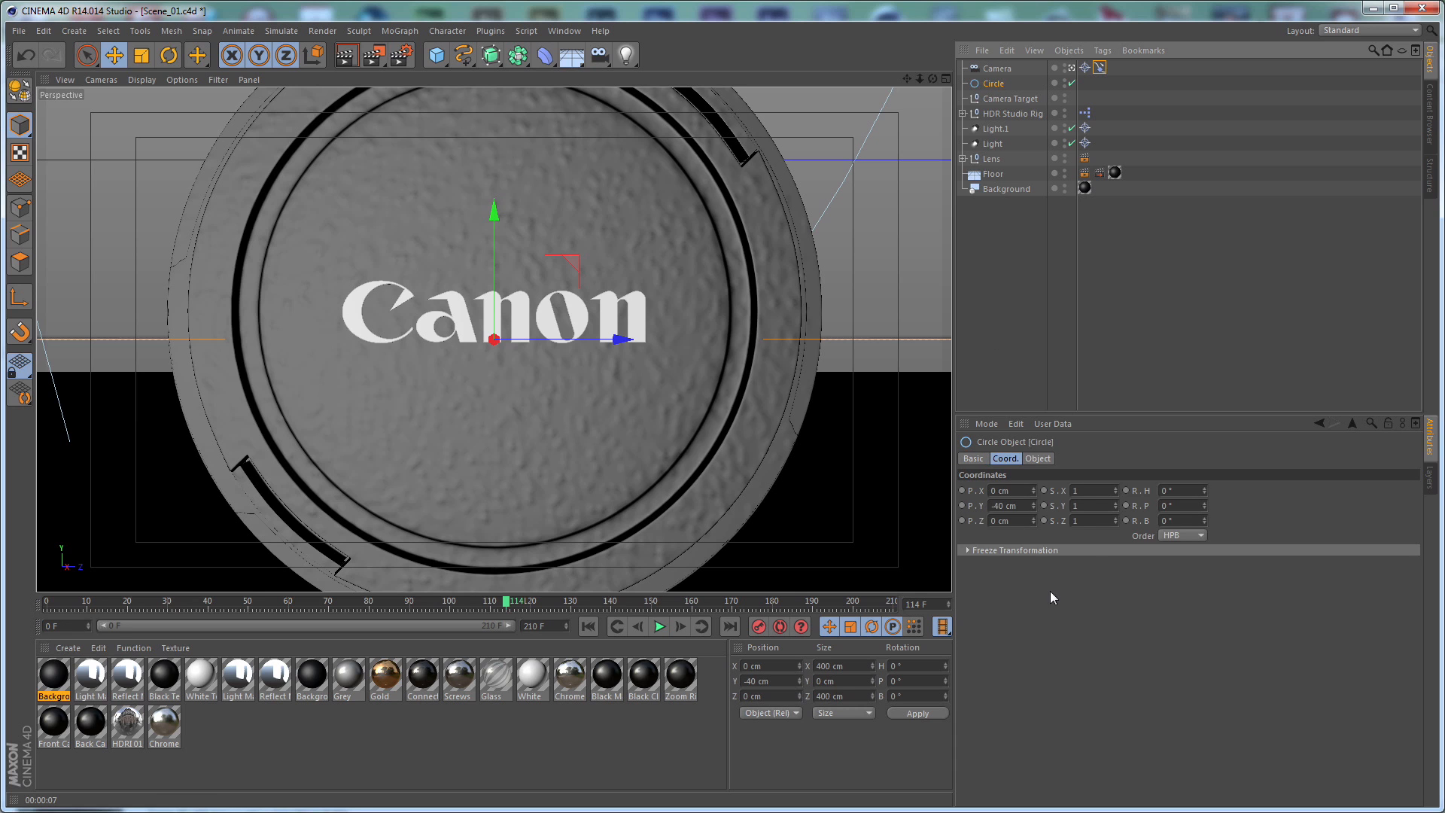
{"action": "left_click", "coordinate": [1040, 460]}
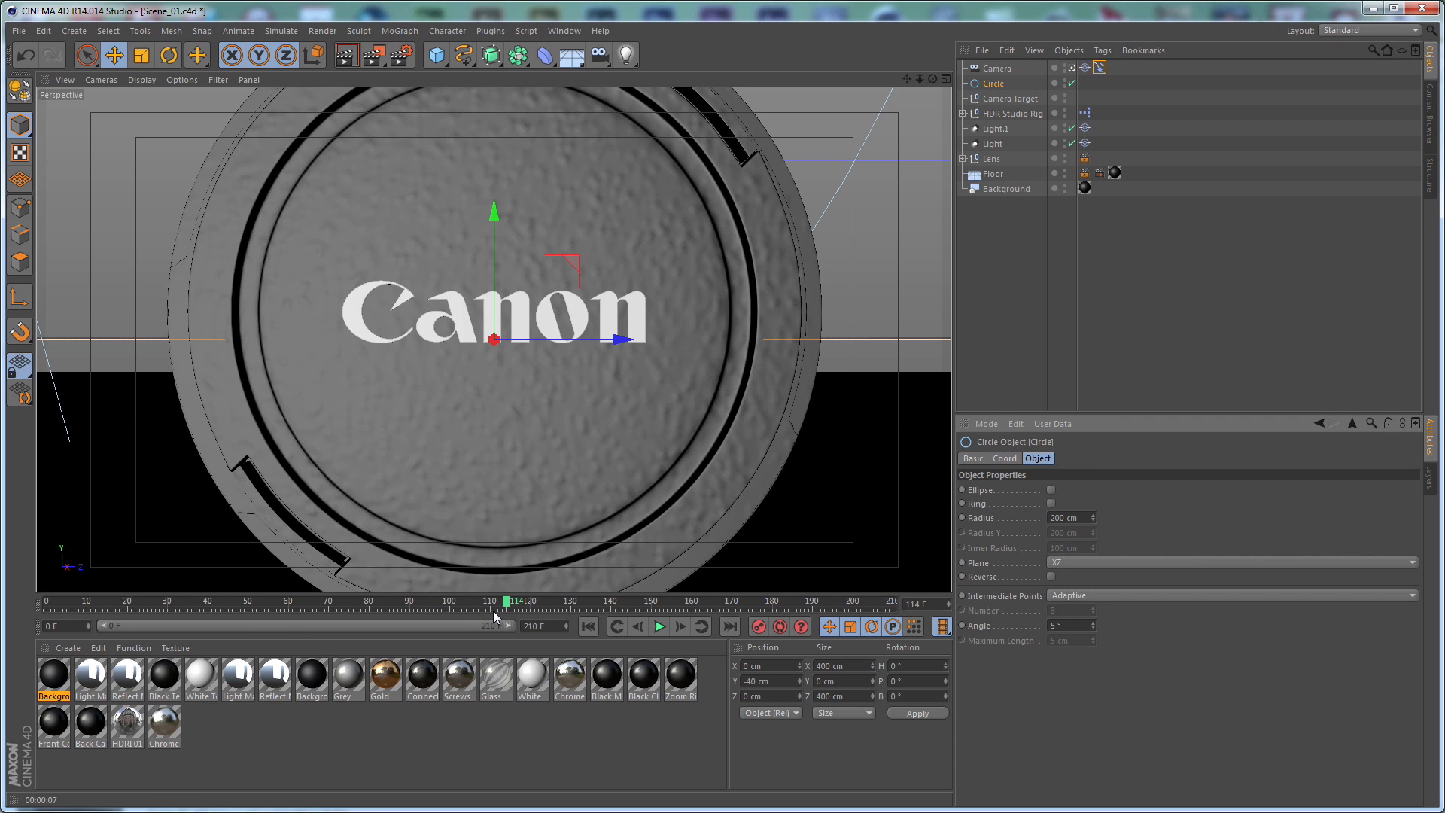
{"action": "left_click", "coordinate": [588, 627]}
{"action": "left_click", "coordinate": [962, 518], "text": "ctrl"}
{"action": "left_click_drag", "start_coordinate": [47, 603], "coordinate": [451, 612]}
{"action": "left_click", "coordinate": [1086, 517]}
{"action": "type", "text": "240"}
{"action": "key", "text": "Return"}
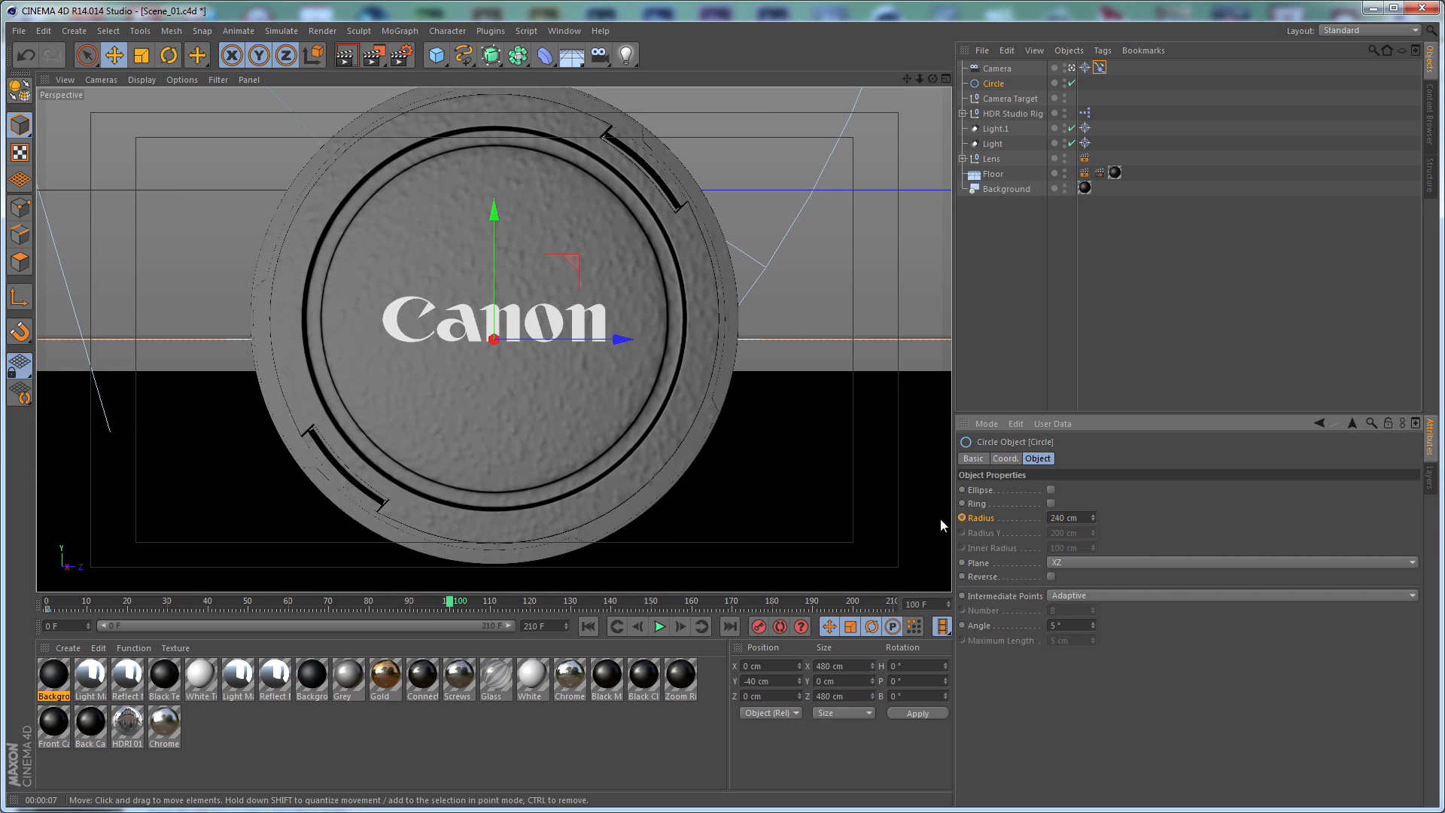
Keyframe the Circle's radius at 240 cm on frame 114 and at 270 cm on frame 210
{"action": "left_click_drag", "start_coordinate": [451, 608], "coordinate": [509, 613]}
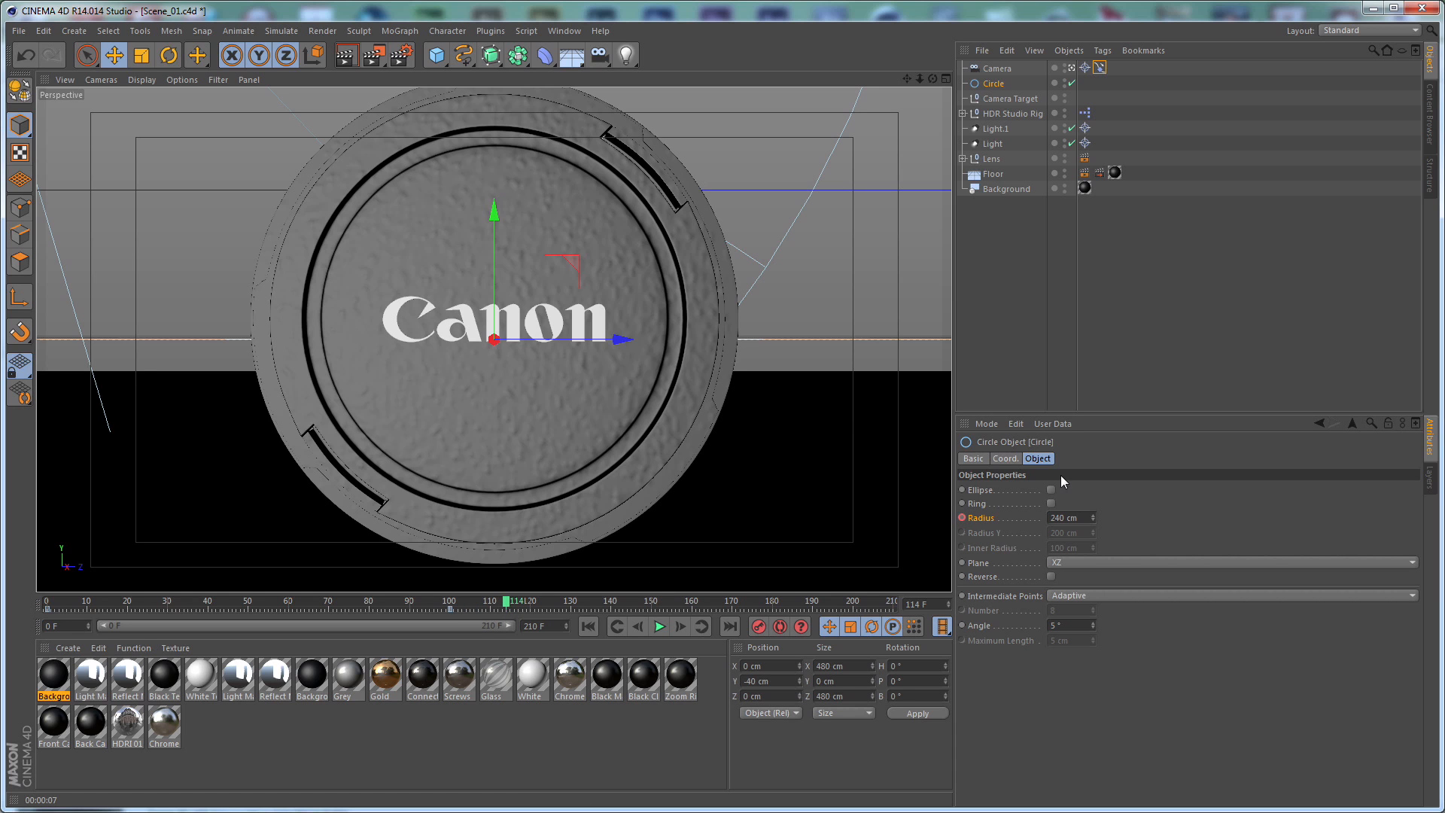
{"action": "left_click", "coordinate": [962, 520], "text": "ctrl"}
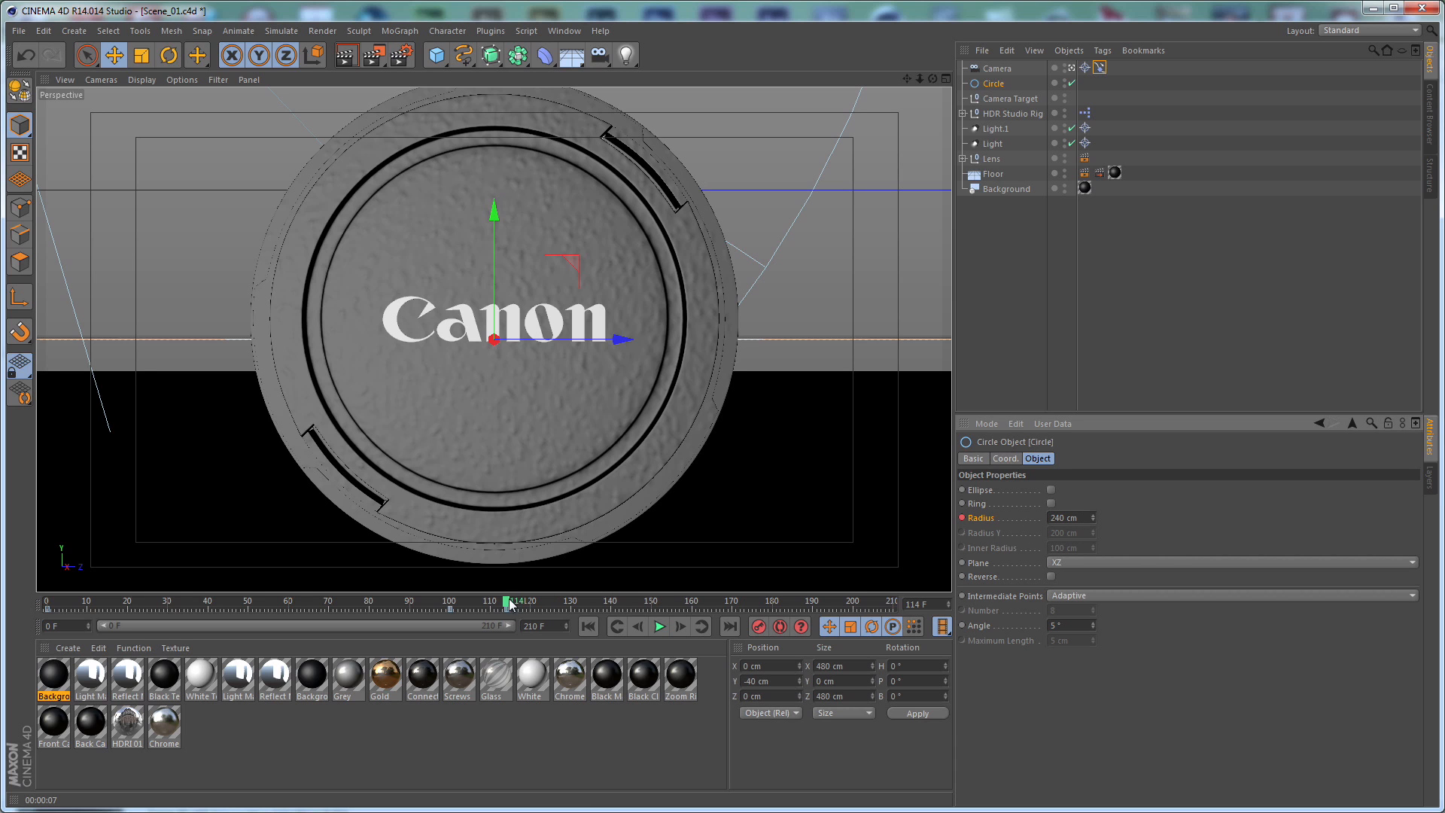
{"action": "left_click_drag", "start_coordinate": [509, 606], "coordinate": [956, 603]}
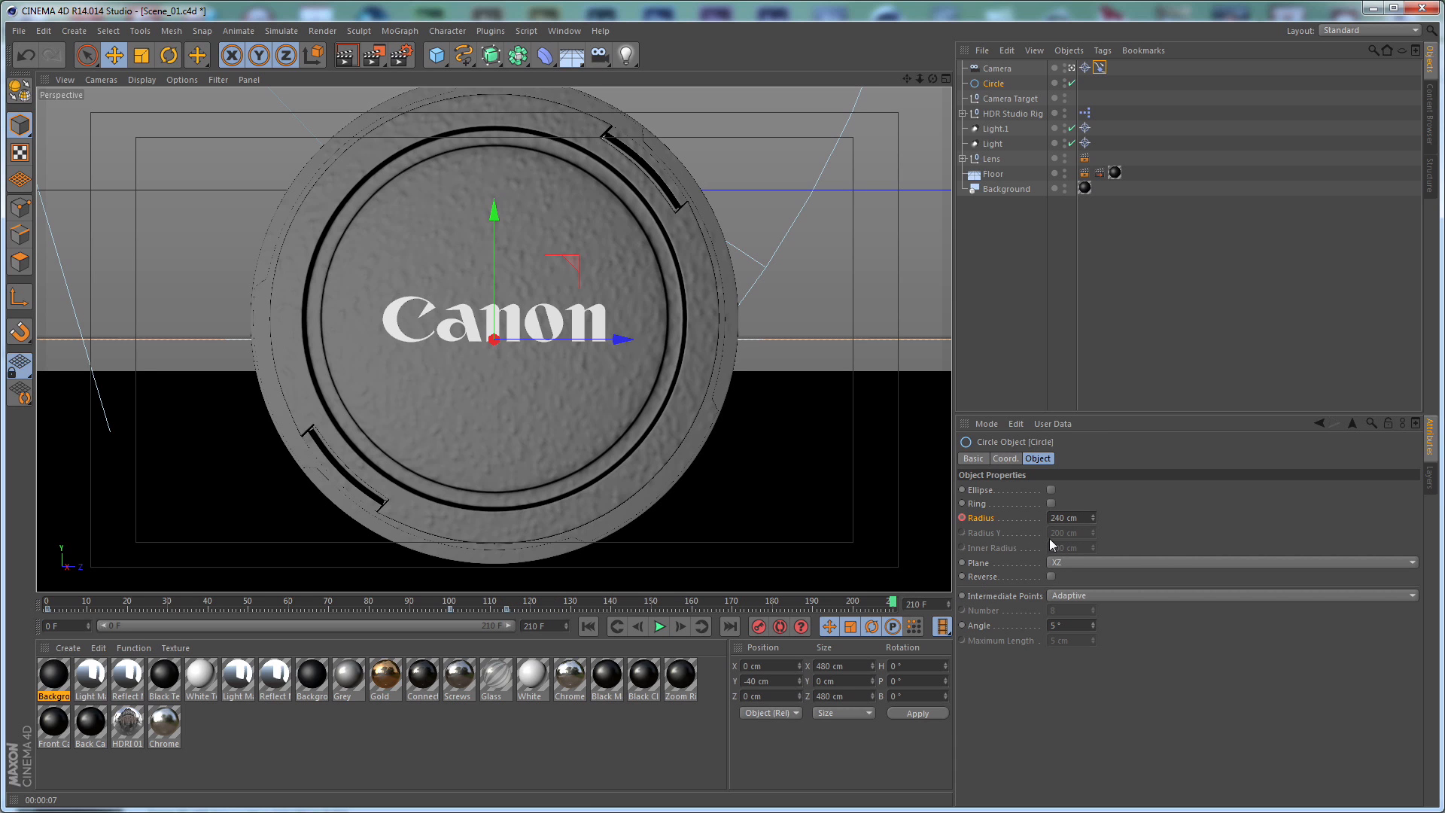
{"action": "double_click", "coordinate": [1083, 518]}
{"action": "type", "text": "270"}
{"action": "key", "text": "Return"}
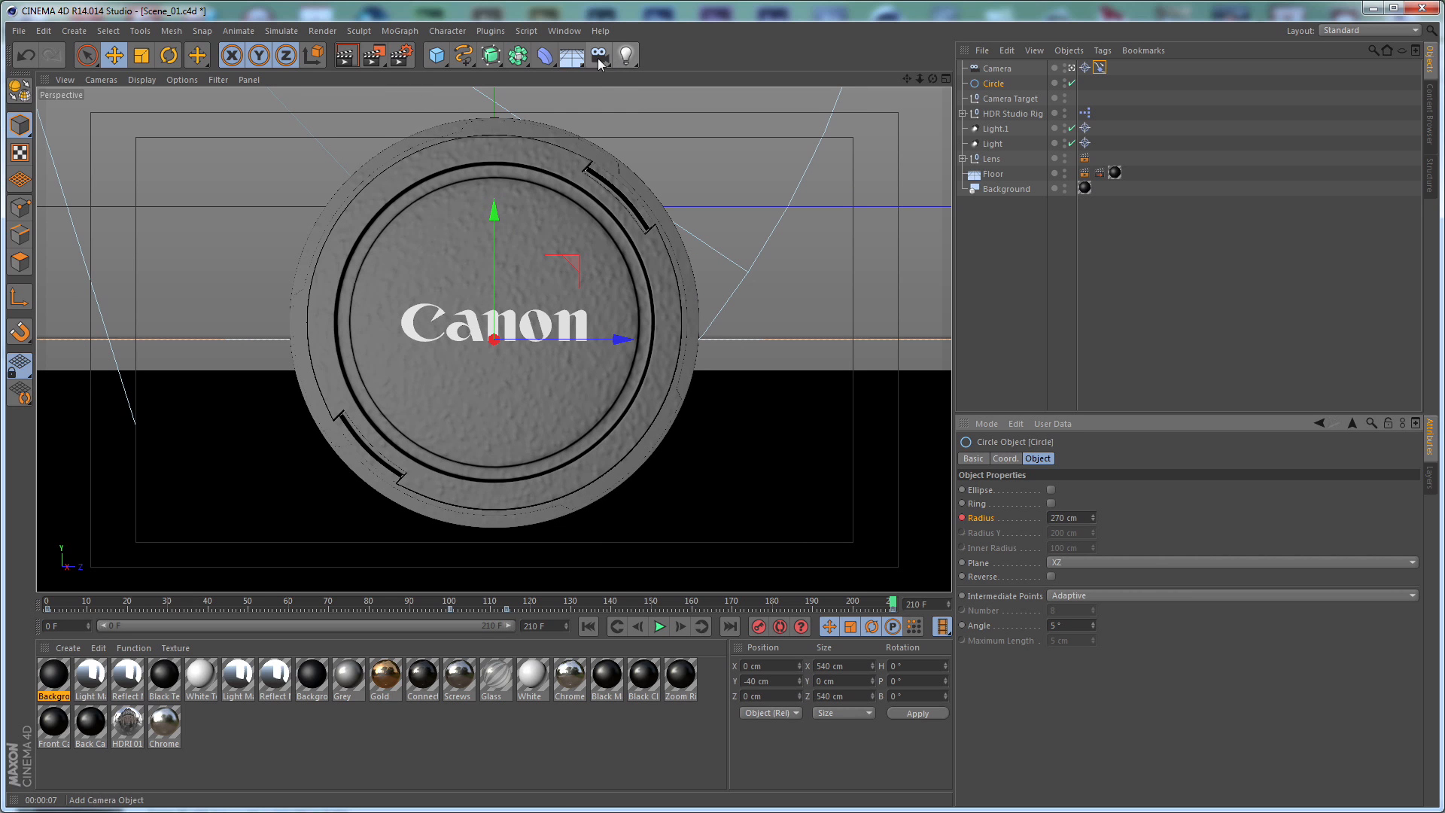
Open the Timeline and display the Circle's radius animation as an F-curve with all its keys in view
{"action": "left_click", "coordinate": [568, 31]}
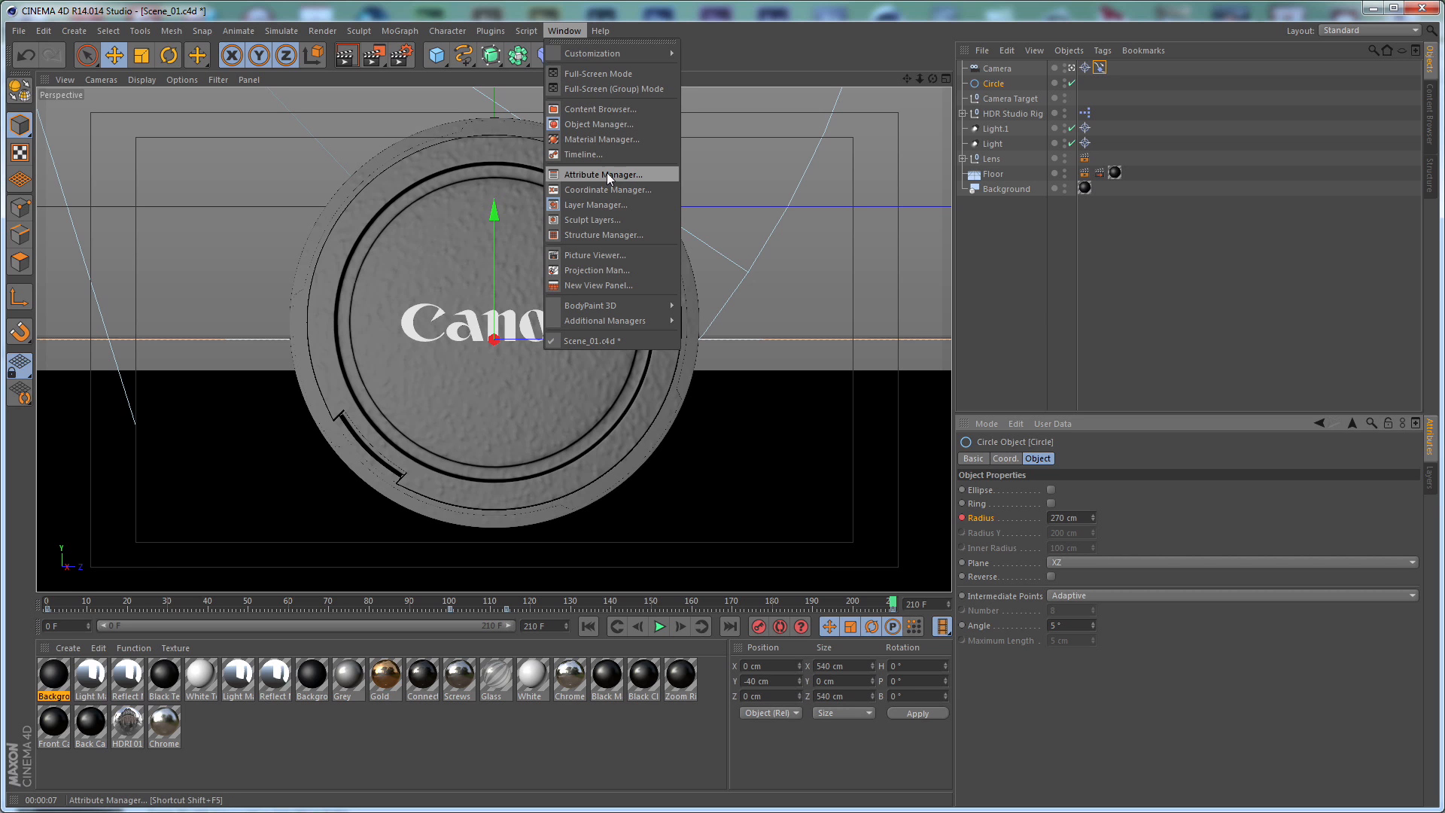
{"action": "left_click", "coordinate": [587, 158]}
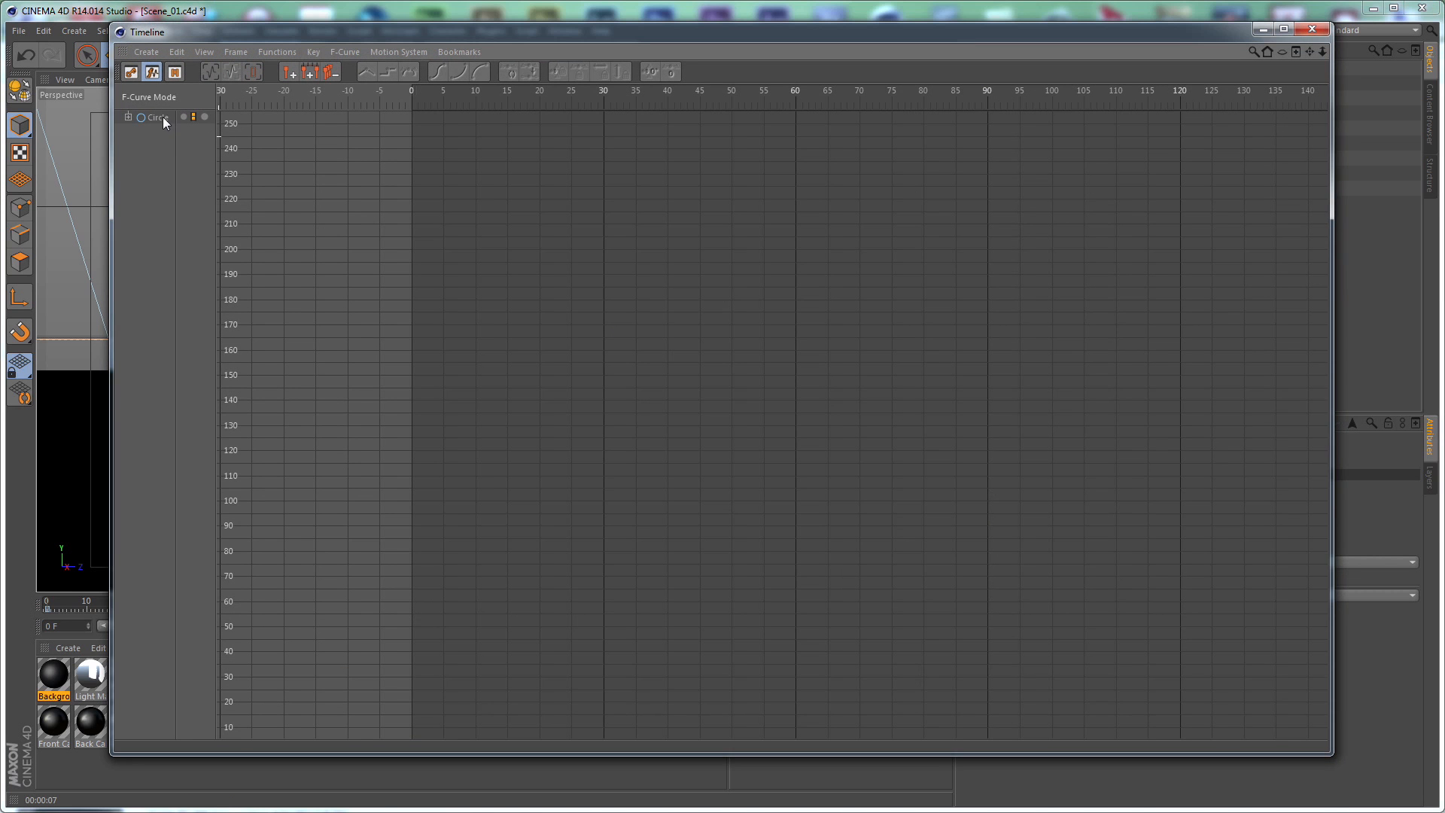
{"action": "left_click", "coordinate": [160, 118]}
{"action": "right_click_drag", "start_coordinate": [1022, 216], "coordinate": [941, 165], "text": "alt"}
{"action": "middle_click_drag", "start_coordinate": [1025, 217], "coordinate": [769, 524], "text": "alt"}
{"action": "right_click_drag", "start_coordinate": [1094, 201], "coordinate": [1043, 224], "text": "alt"}
{"action": "left_click_drag", "start_coordinate": [1181, 200], "coordinate": [584, 476]}
{"action": "left_click_drag", "start_coordinate": [1179, 228], "coordinate": [311, 544]}
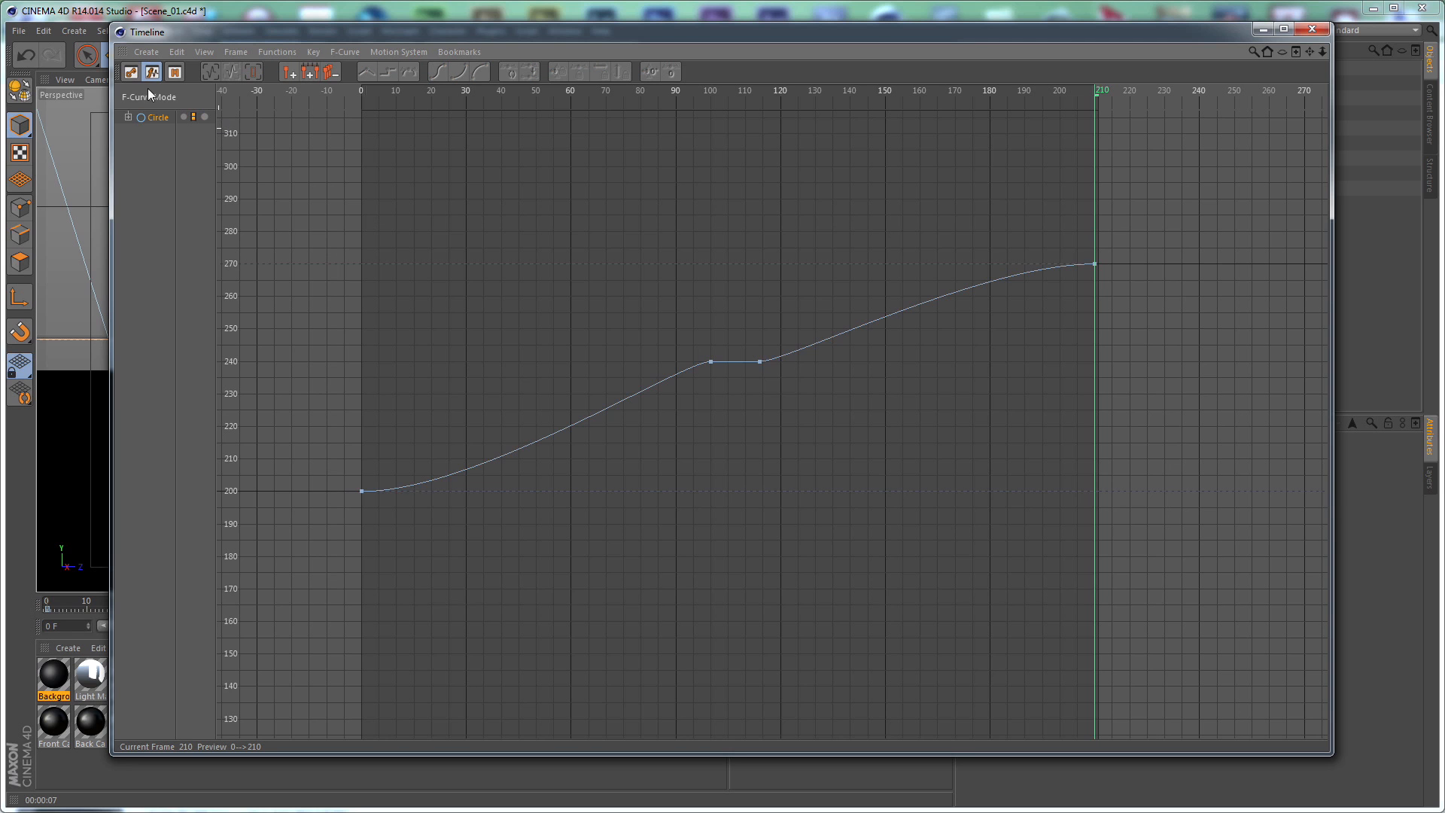
{"action": "left_click", "coordinate": [131, 72]}
{"action": "left_click_drag", "start_coordinate": [336, 217], "coordinate": [1204, 89]}
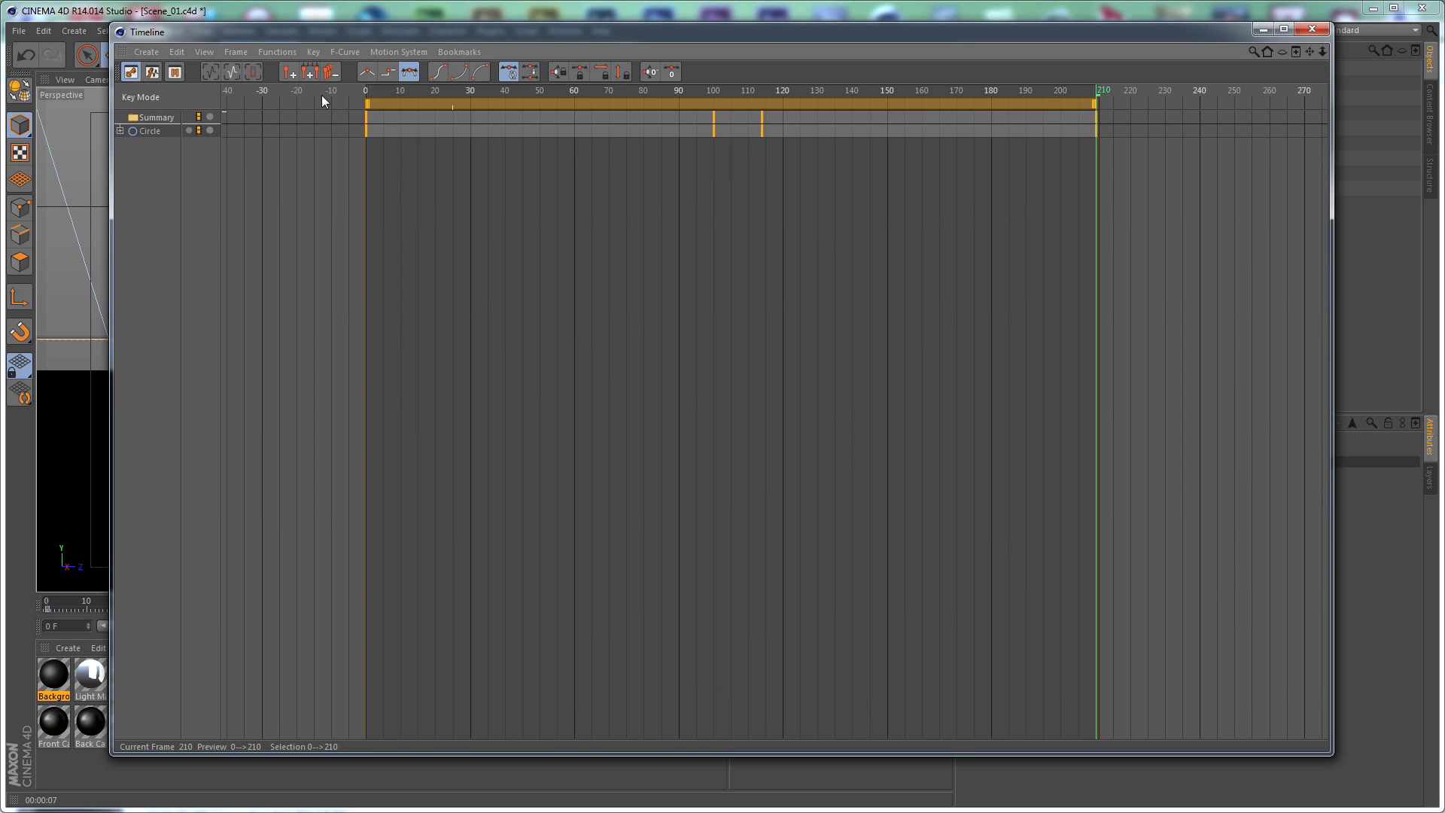
{"action": "left_click", "coordinate": [152, 73]}
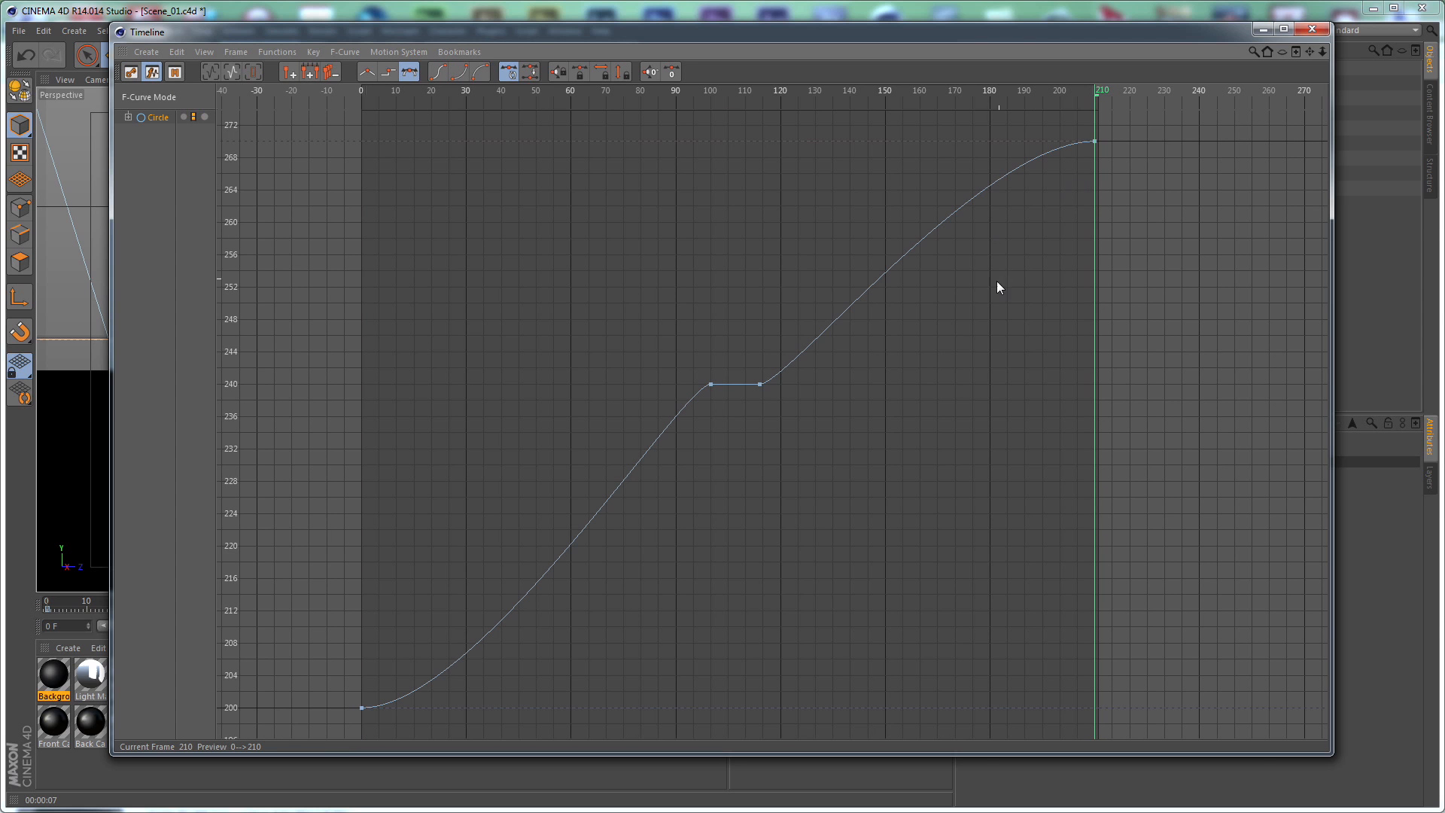
Set all of the Circle's radius keys to linear interpolation and close the Timeline
{"action": "middle_click_drag", "start_coordinate": [1002, 275], "coordinate": [1029, 313], "text": "alt"}
{"action": "right_click_drag", "start_coordinate": [1004, 297], "coordinate": [1008, 311], "text": "alt"}
{"action": "left_click_drag", "start_coordinate": [1169, 187], "coordinate": [377, 694]}
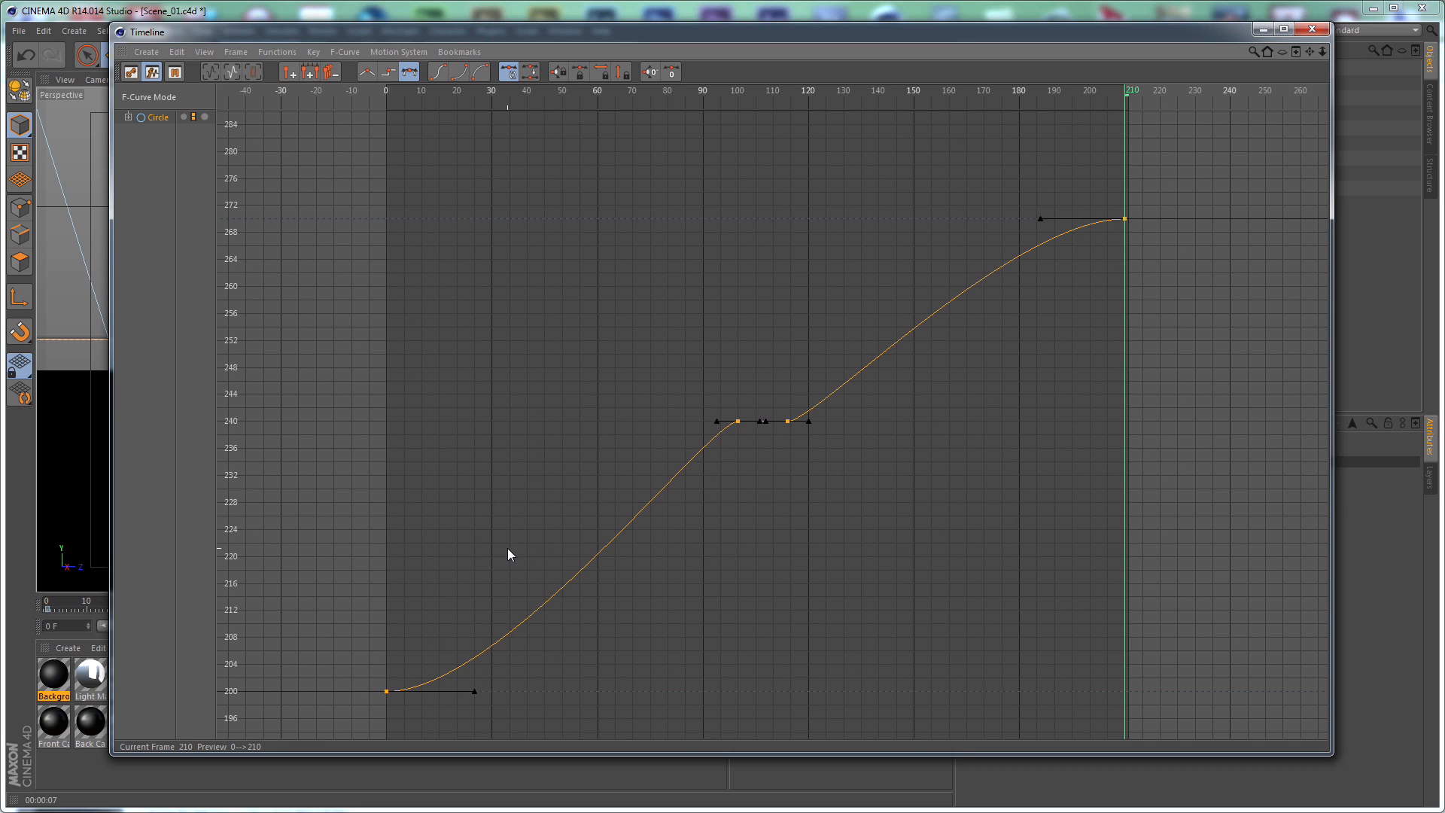
{"action": "middle_click_drag", "start_coordinate": [594, 538], "coordinate": [579, 490], "text": "alt"}
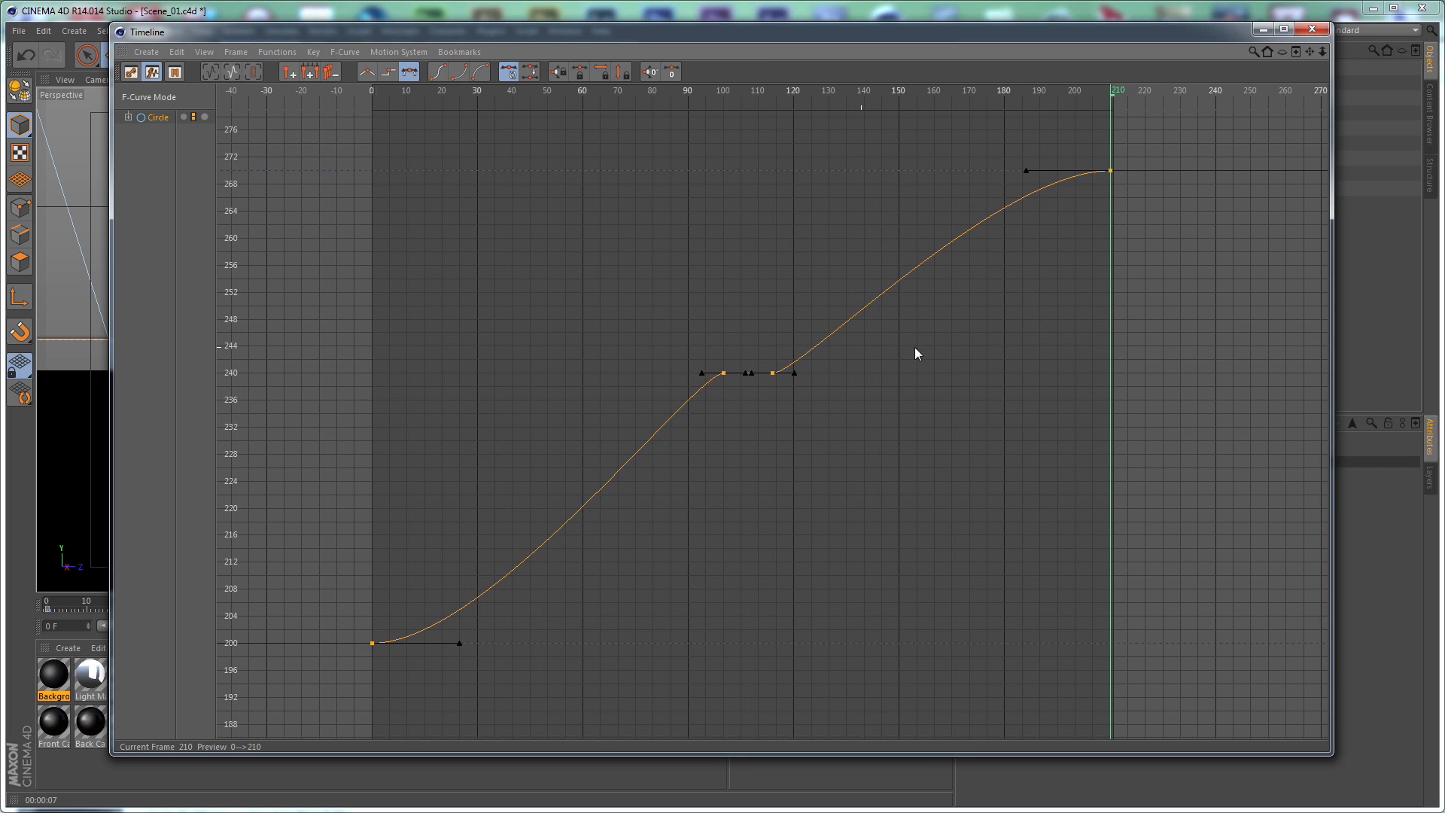
{"action": "left_click_drag", "start_coordinate": [1153, 151], "coordinate": [352, 688]}
{"action": "left_click", "coordinate": [367, 75]}
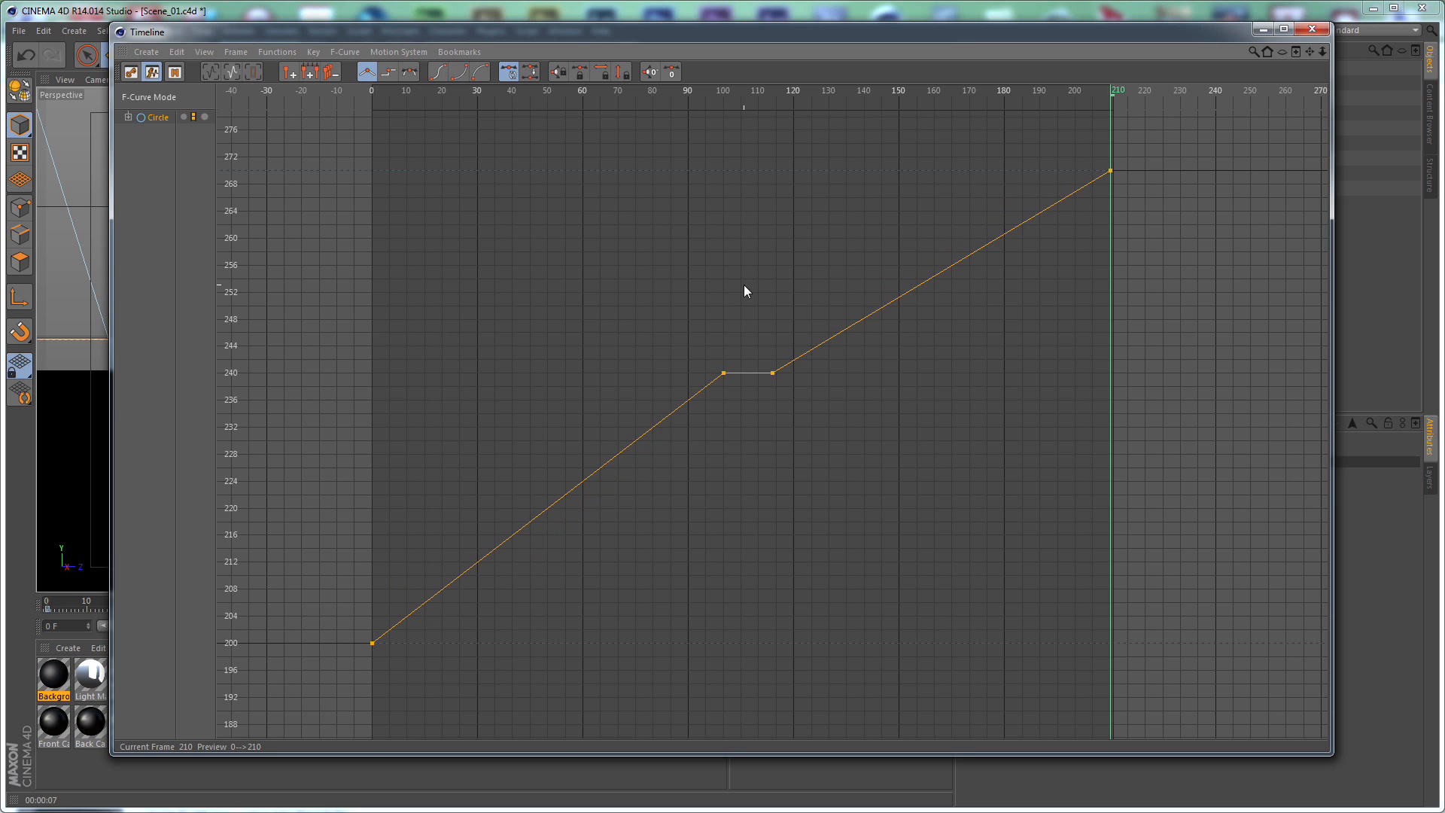
{"action": "left_click", "coordinate": [1313, 30]}
{"action": "left_click", "coordinate": [994, 247]}
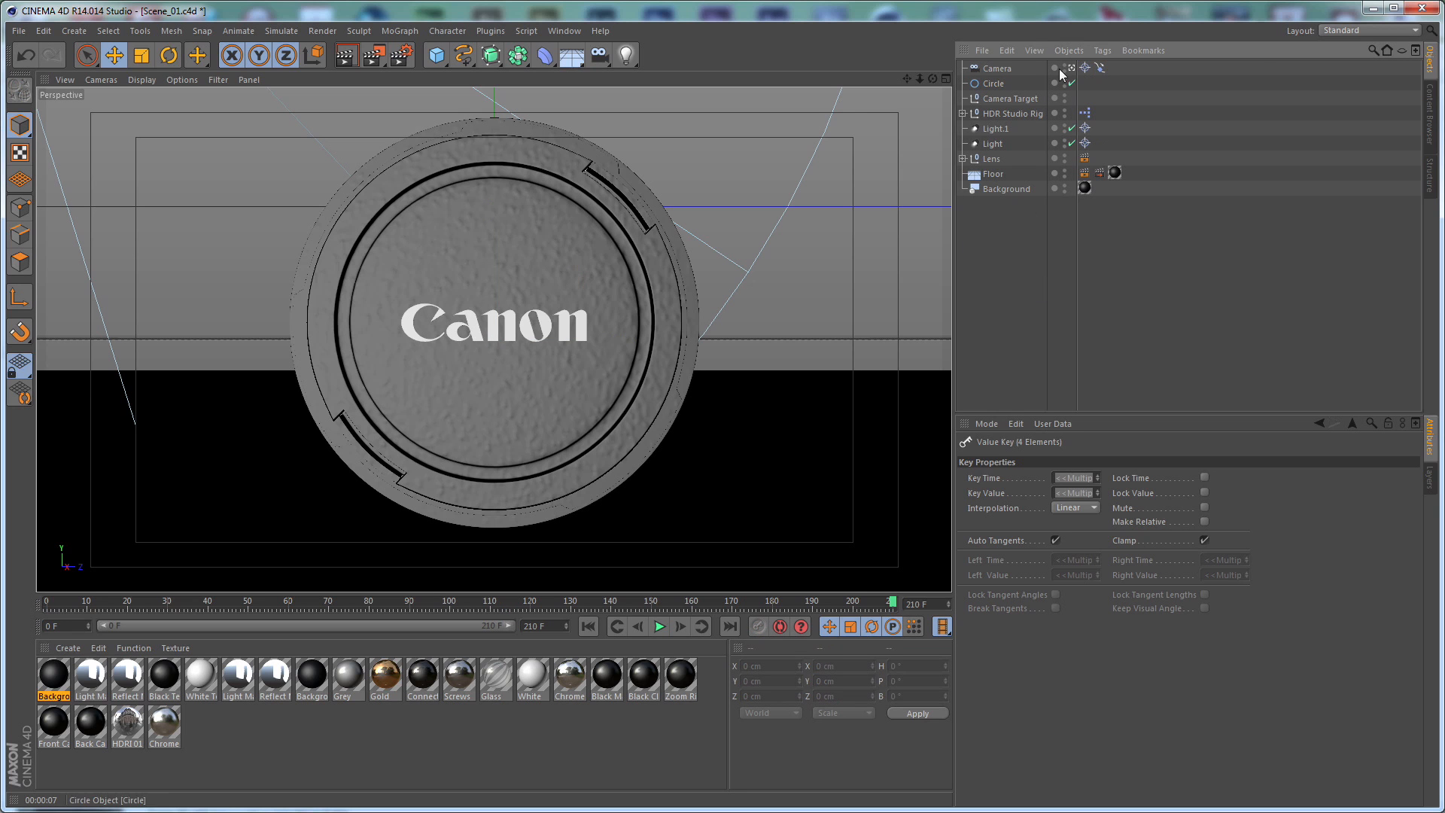
Keyframe the Position of the camera's Align to Spline tag at 0% on frame 30
{"action": "left_click", "coordinate": [1100, 68]}
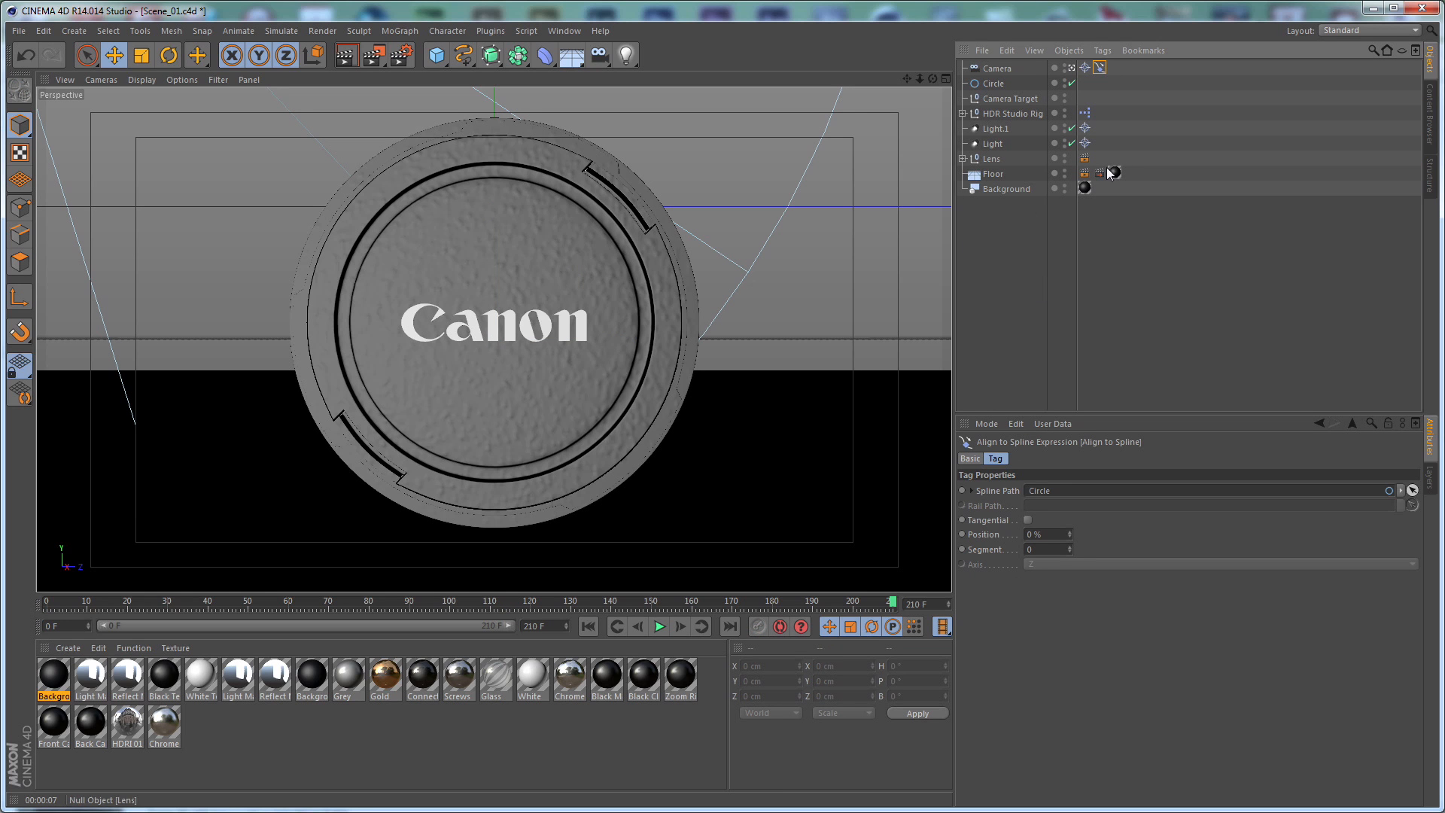
{"action": "left_click", "coordinate": [136, 603]}
{"action": "left_click_drag", "start_coordinate": [137, 606], "coordinate": [168, 607]}
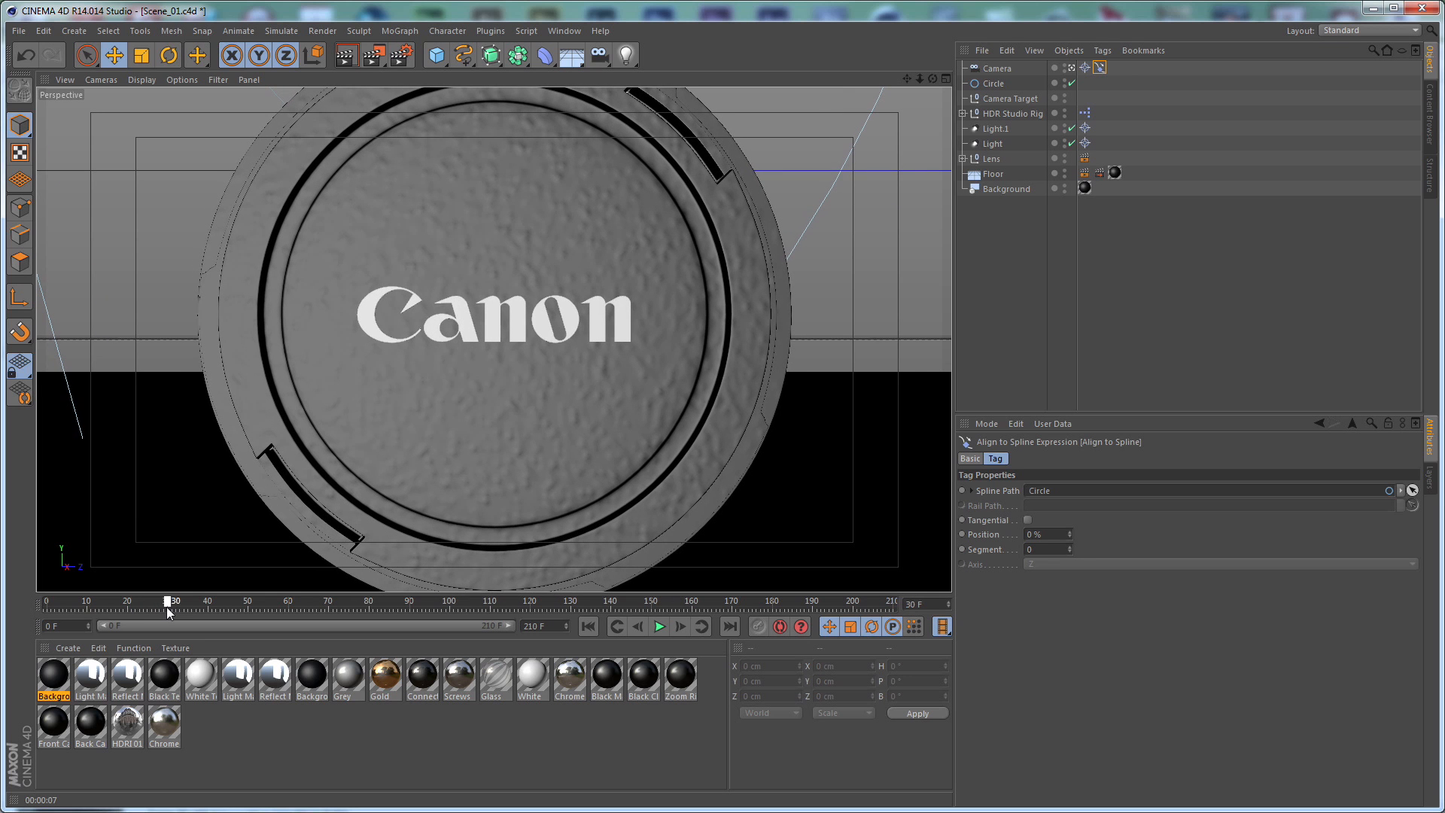
{"action": "left_click", "coordinate": [963, 534], "text": "ctrl"}
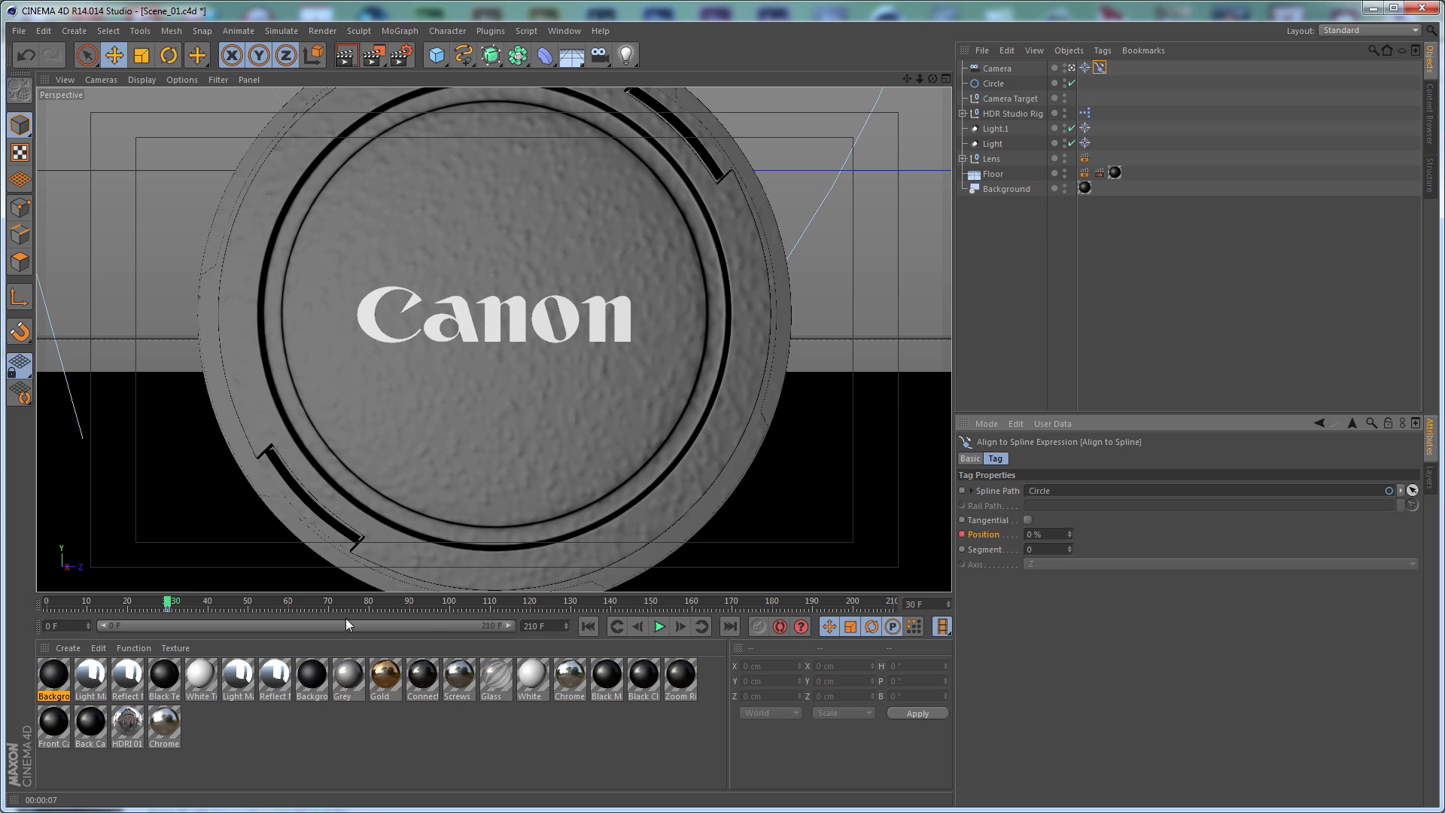
Keyframe the Position of the camera's Align to Spline tag at 7% on frame 100
{"action": "left_click_drag", "start_coordinate": [169, 605], "coordinate": [450, 602]}
{"action": "left_click", "coordinate": [1050, 534]}
{"action": "type", "text": "7"}
{"action": "key", "text": "Return"}
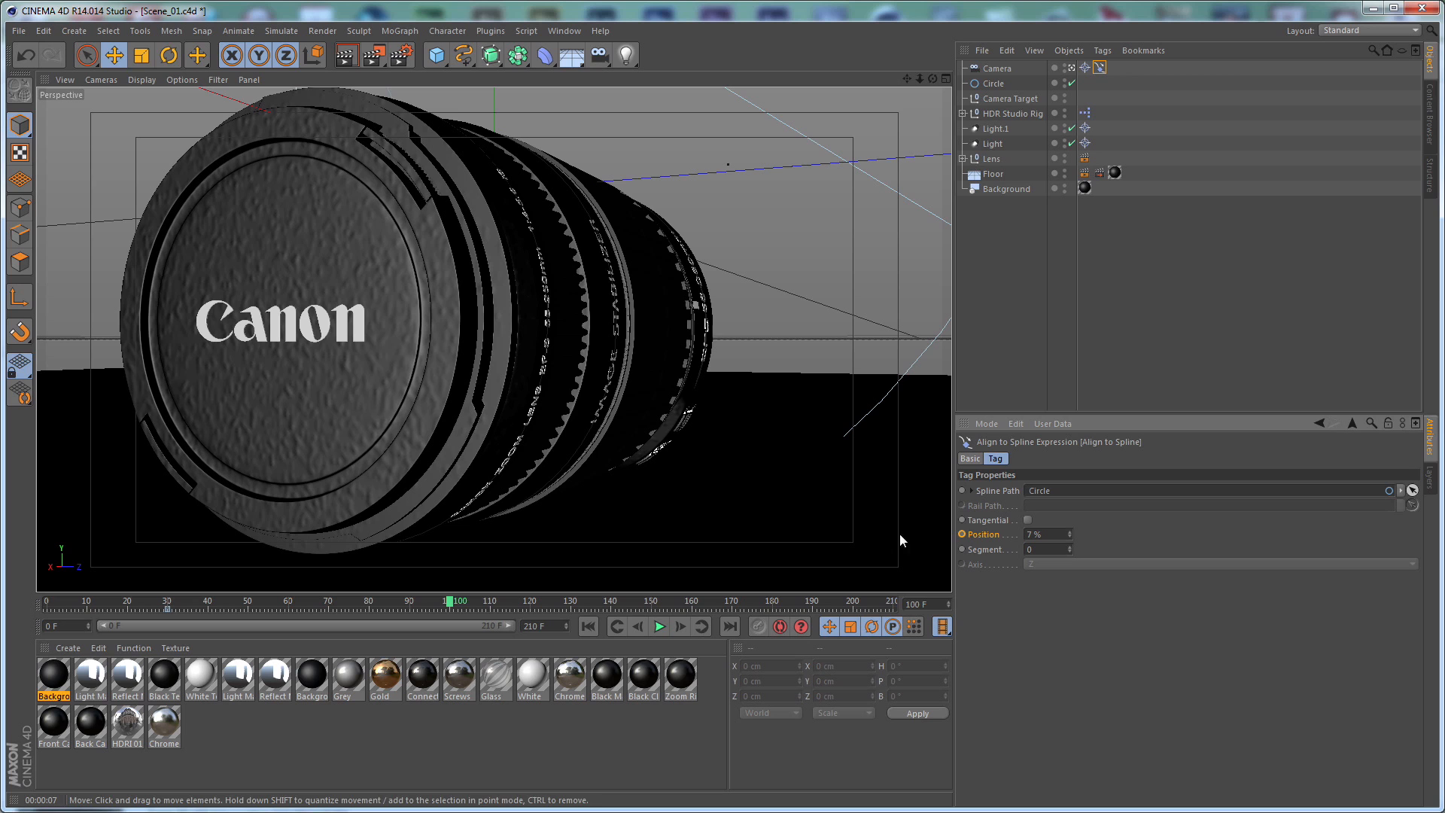
{"action": "left_click", "coordinate": [963, 534], "text": "ctrl"}
Keyframe the Align to Spline tag's Position at 35% on frame 114 and at 48% on frame 210
{"action": "left_click_drag", "start_coordinate": [454, 606], "coordinate": [489, 607]}
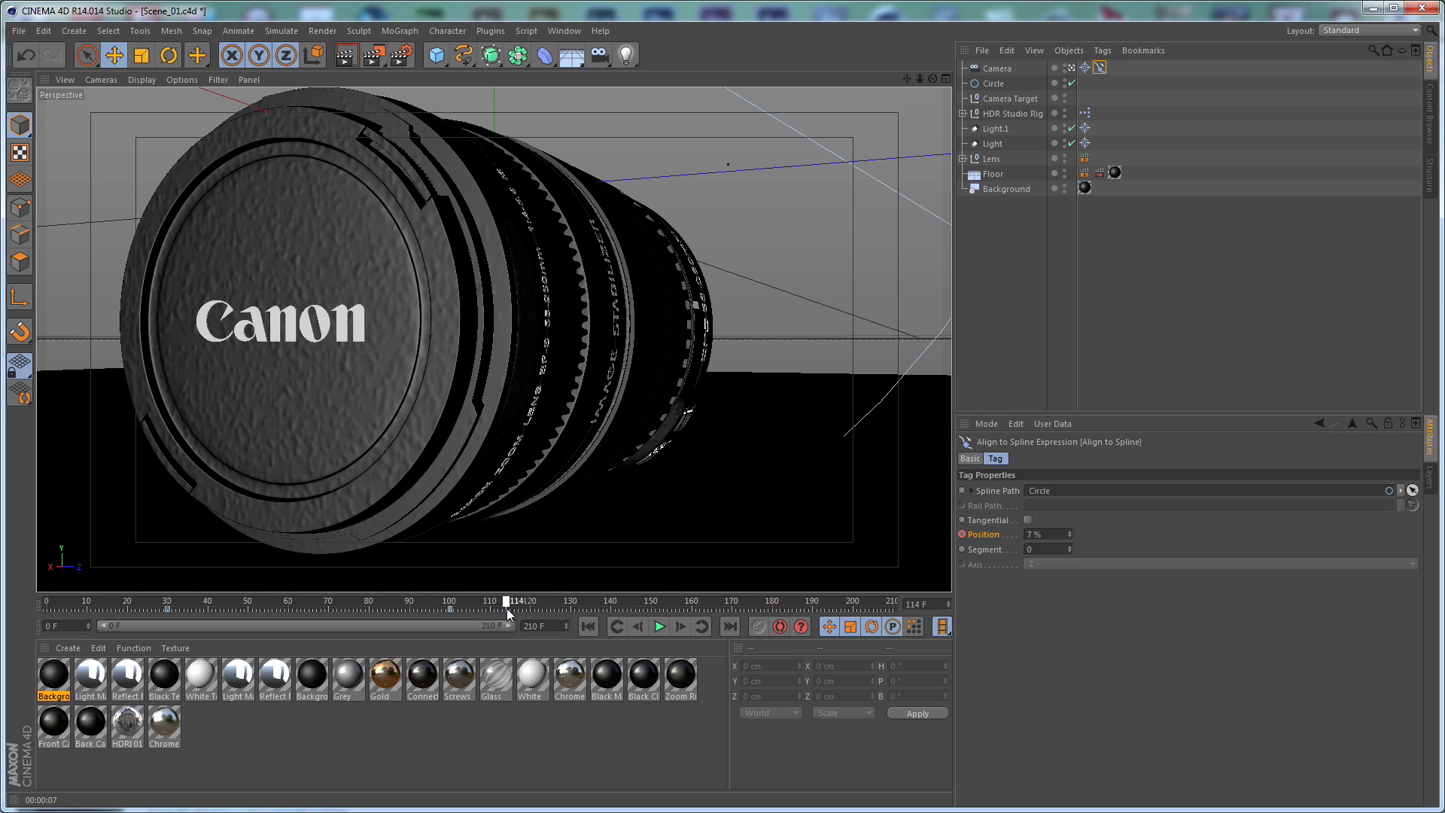
{"action": "type", "text": "35"}
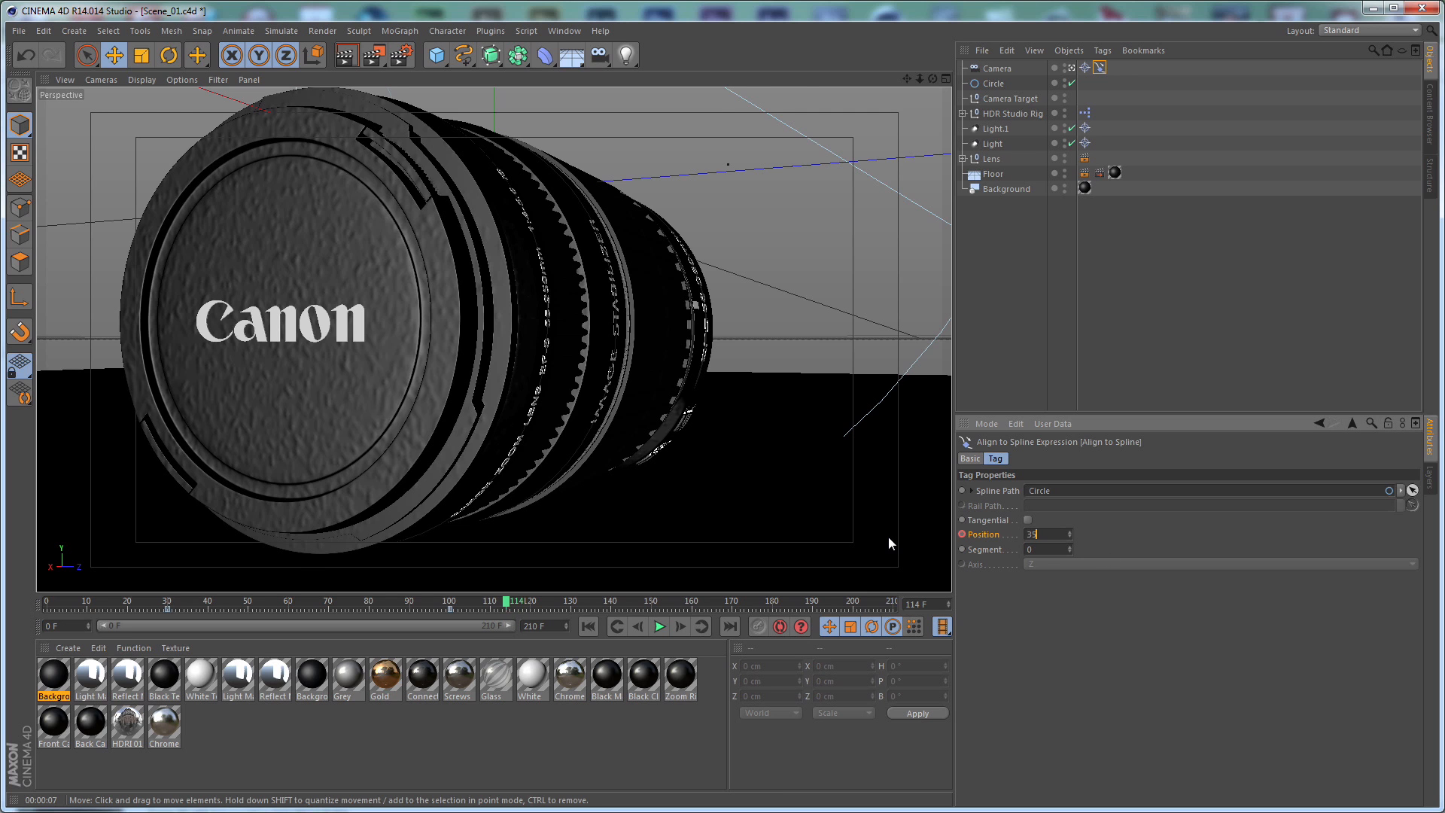
{"action": "key", "text": "Return"}
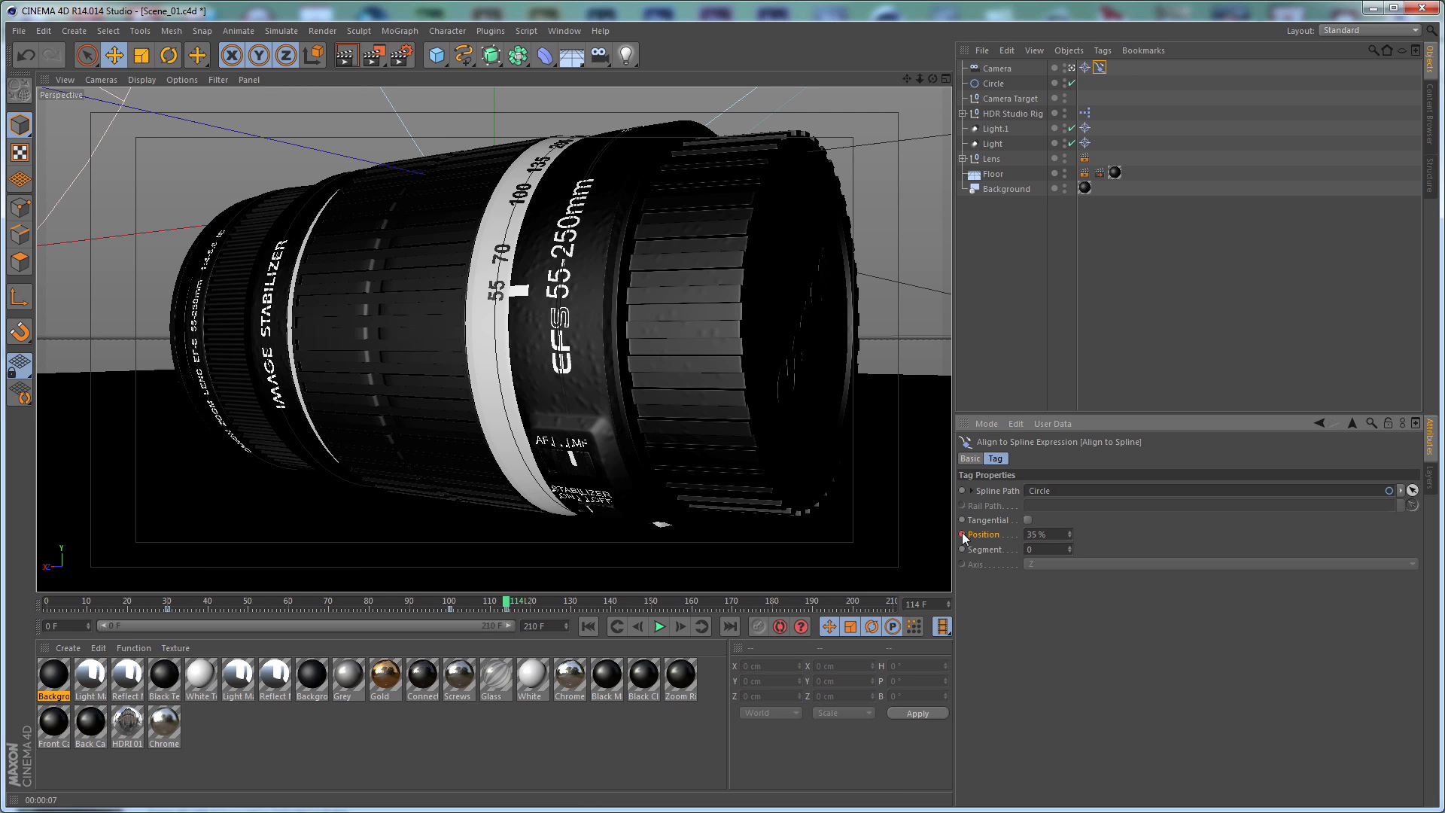
{"action": "left_click", "coordinate": [730, 626]}
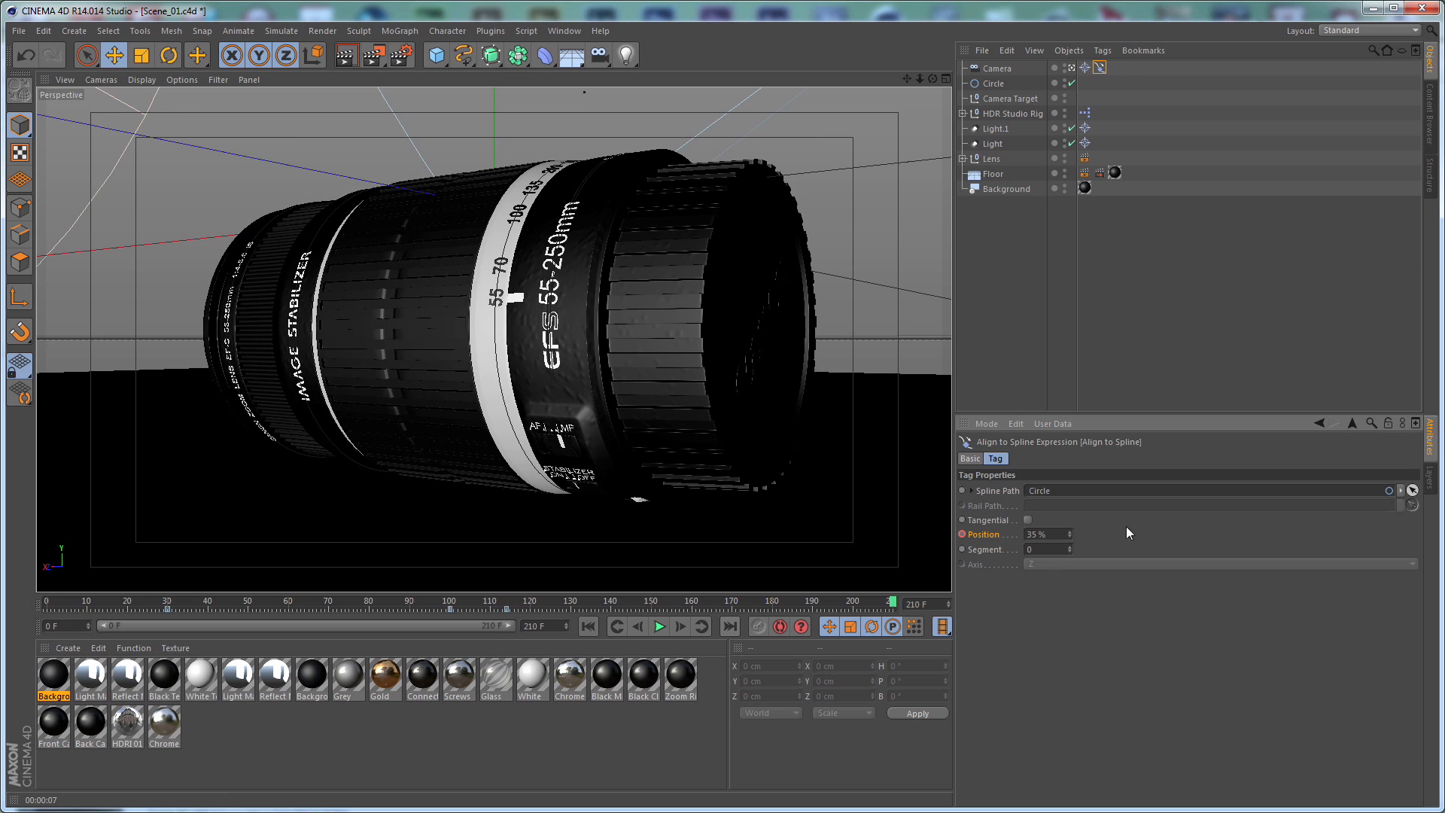
{"action": "type", "text": "48"}
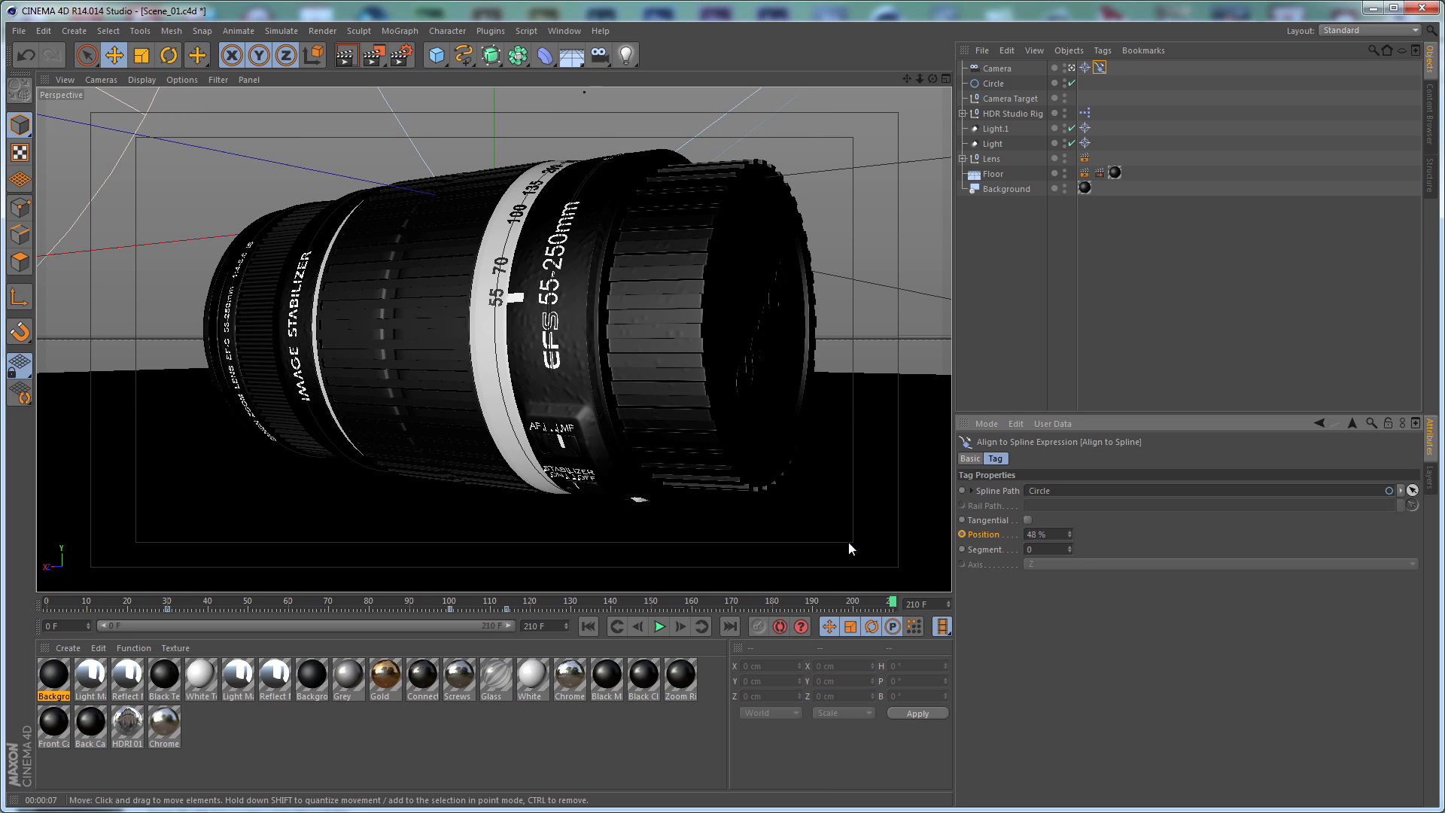
{"action": "key", "text": "Return"}
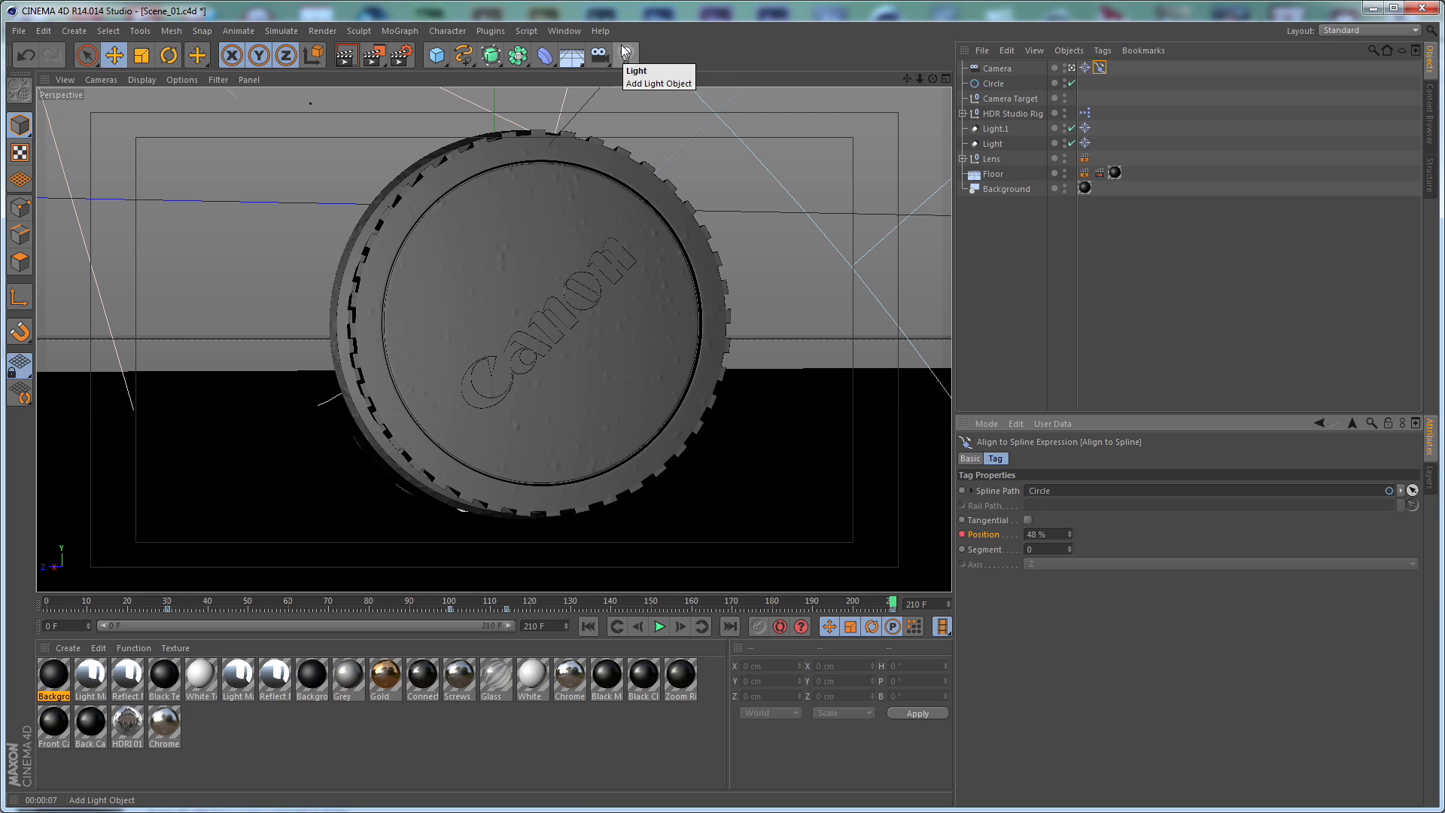
Open the Timeline and display the Align to Spline tag's Position F-curve with all its keys in view
{"action": "left_click", "coordinate": [561, 30]}
{"action": "left_click", "coordinate": [610, 154]}
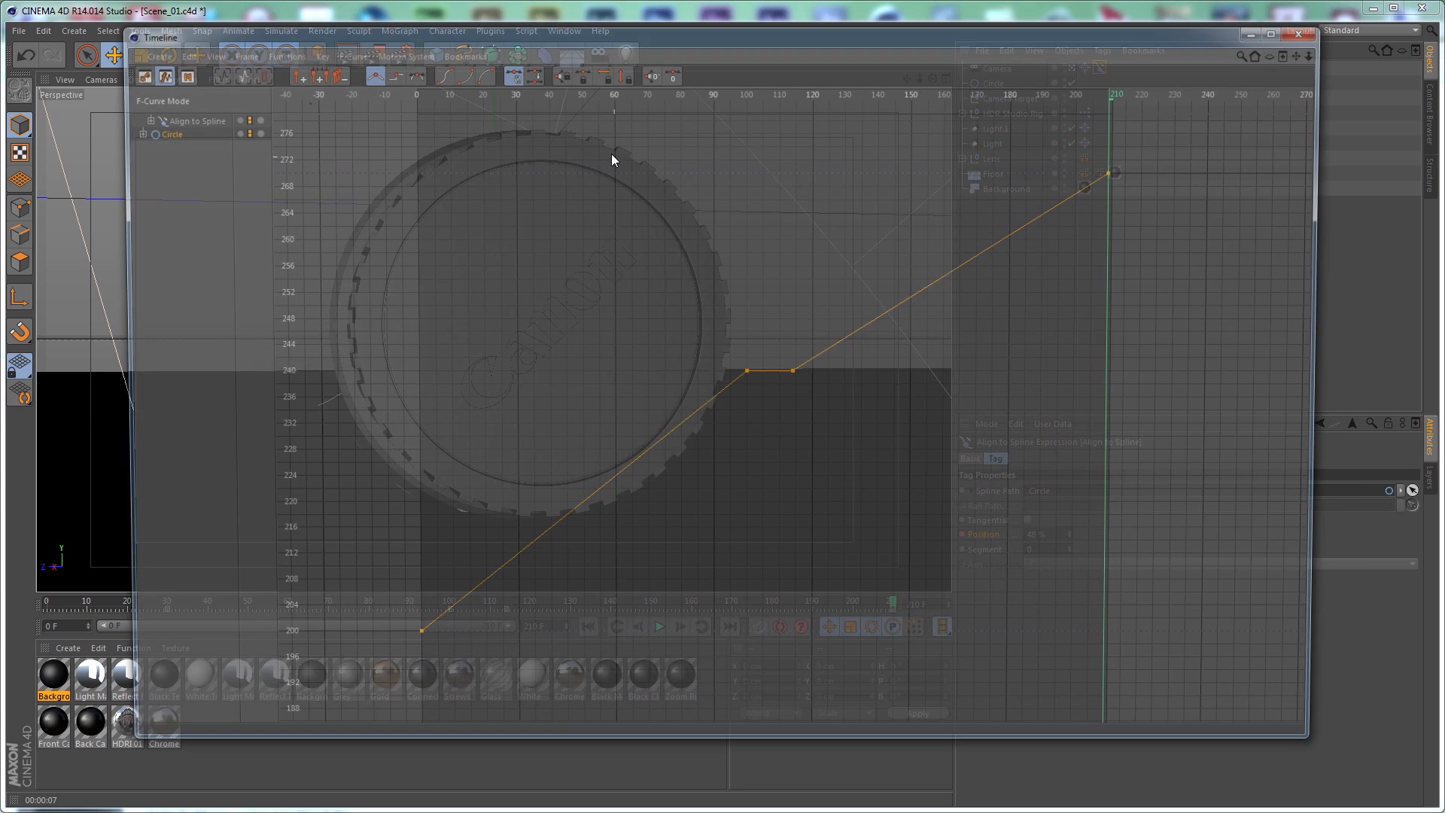
{"action": "left_click", "coordinate": [185, 119]}
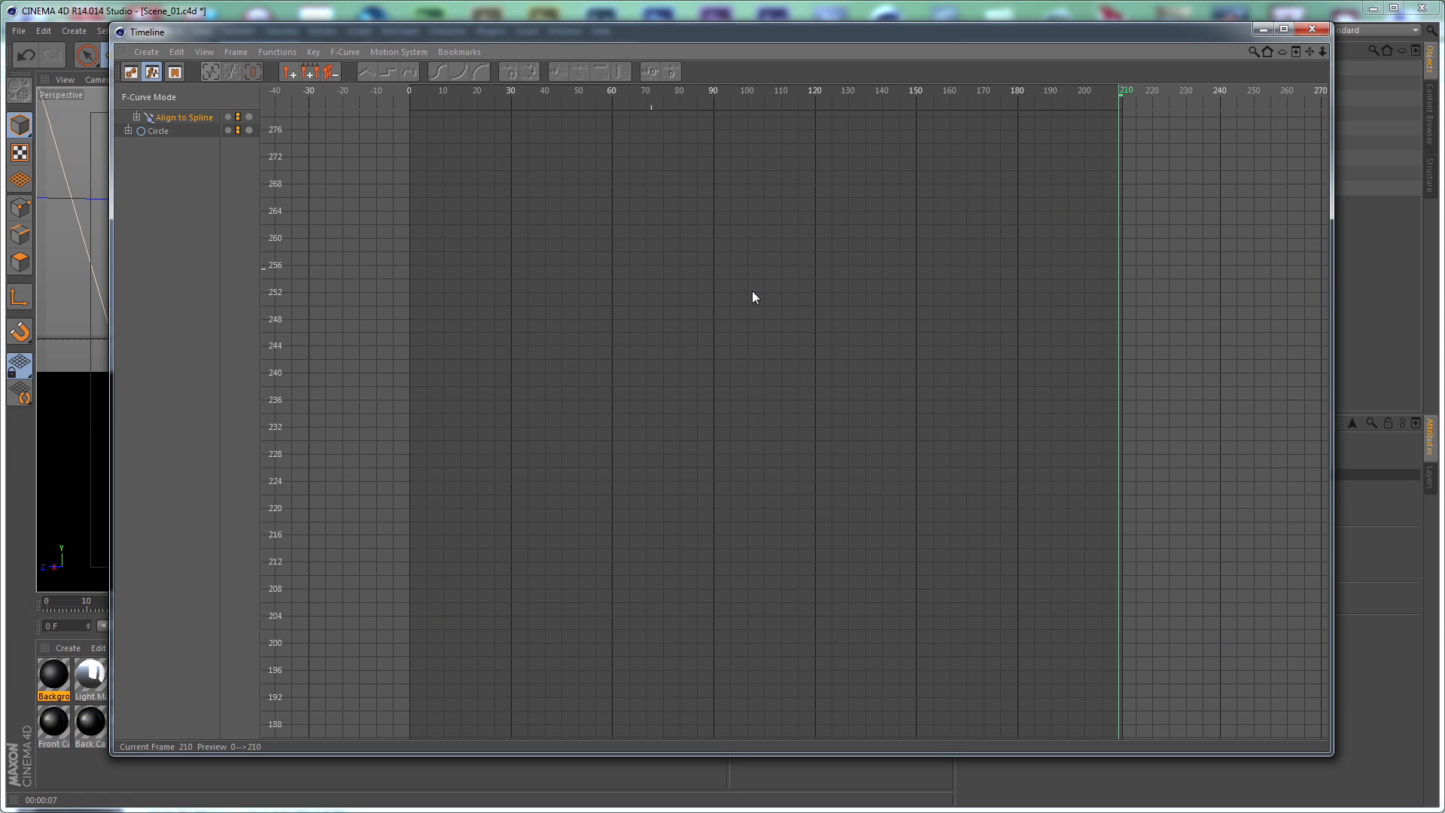
{"action": "key", "text": "h"}
{"action": "middle_click_drag", "start_coordinate": [884, 586], "coordinate": [899, 398], "text": "alt"}
{"action": "right_click_drag", "start_coordinate": [832, 531], "coordinate": [926, 353], "text": "alt"}
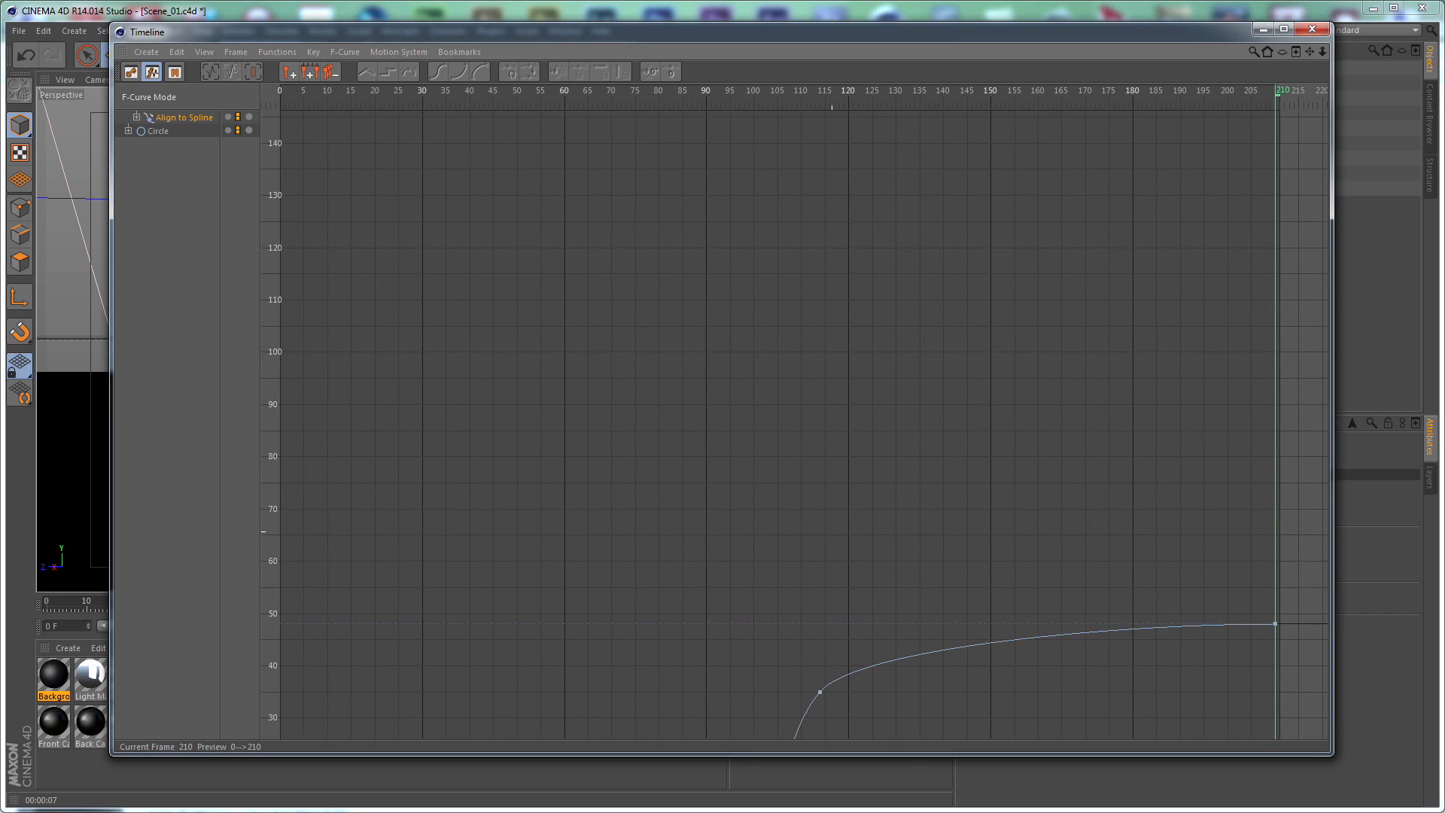
{"action": "middle_click_drag", "start_coordinate": [727, 560], "coordinate": [653, 120], "text": "alt"}
{"action": "mouse_move", "coordinate": [727, 606]}
{"action": "middle_mouse_down", "text": "alt"}
{"action": "mouse_move", "coordinate": [850, 591]}
{"action": "mouse_move", "coordinate": [753, 598]}
{"action": "mouse_move", "coordinate": [946, 623]}
{"action": "mouse_move", "coordinate": [746, 625]}
{"action": "middle_mouse_up", "text": "alt"}
{"action": "middle_click_drag", "start_coordinate": [747, 485], "coordinate": [852, 452], "text": "alt"}
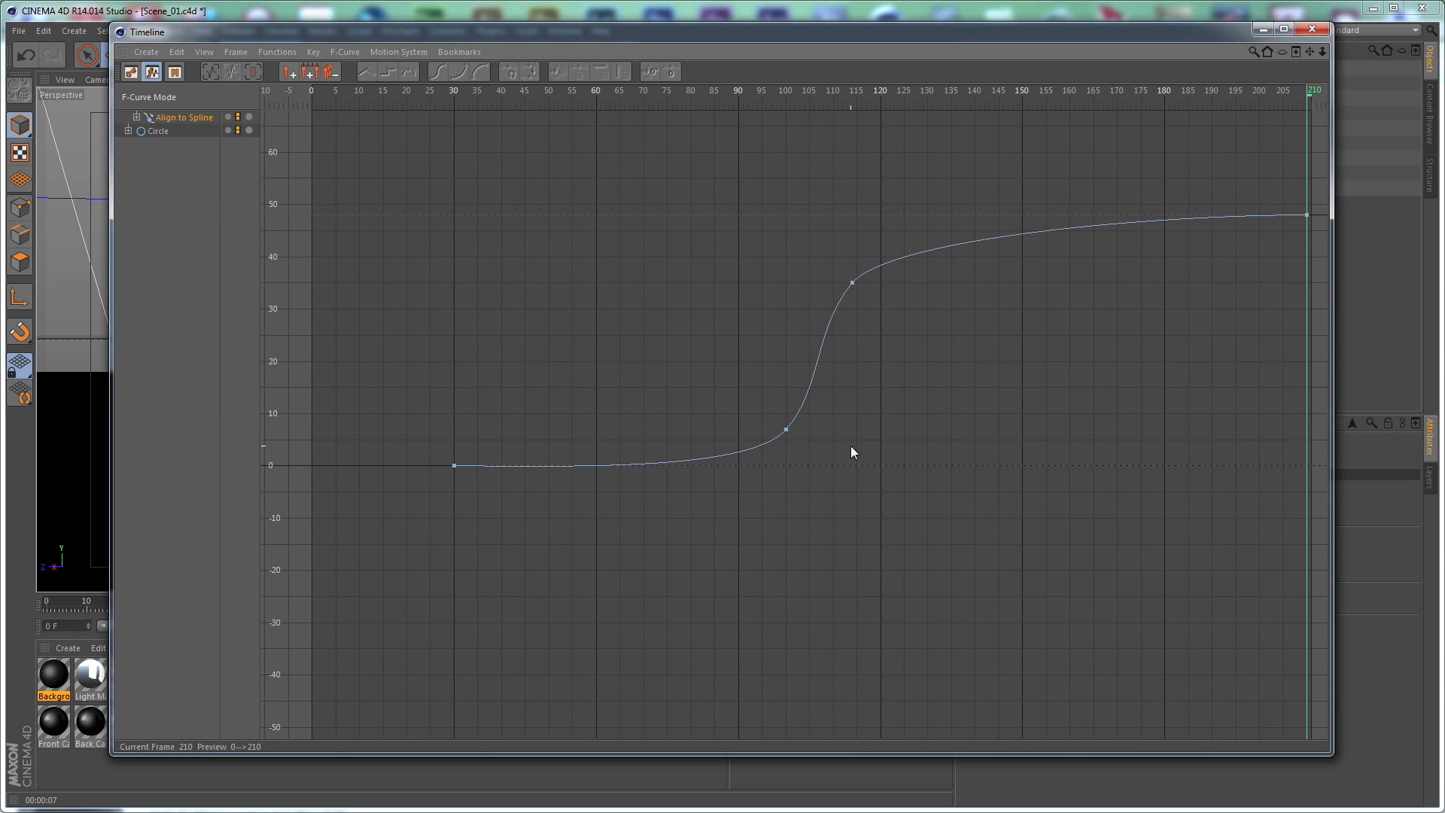
{"action": "mouse_move", "coordinate": [851, 450]}
{"action": "right_mouse_down", "text": "alt"}
{"action": "mouse_move", "coordinate": [880, 437]}
{"action": "mouse_move", "coordinate": [832, 411]}
{"action": "mouse_move", "coordinate": [785, 421]}
{"action": "mouse_move", "coordinate": [939, 423]}
{"action": "mouse_move", "coordinate": [876, 416]}
{"action": "mouse_move", "coordinate": [875, 321]}
{"action": "mouse_move", "coordinate": [894, 471]}
{"action": "mouse_move", "coordinate": [948, 365]}
{"action": "mouse_move", "coordinate": [906, 492]}
{"action": "mouse_move", "coordinate": [868, 441]}
{"action": "right_mouse_up", "text": "alt"}
{"action": "left_click_drag", "start_coordinate": [907, 451], "coordinate": [856, 466]}
{"action": "right_click_drag", "start_coordinate": [880, 441], "coordinate": [912, 426], "text": "alt"}
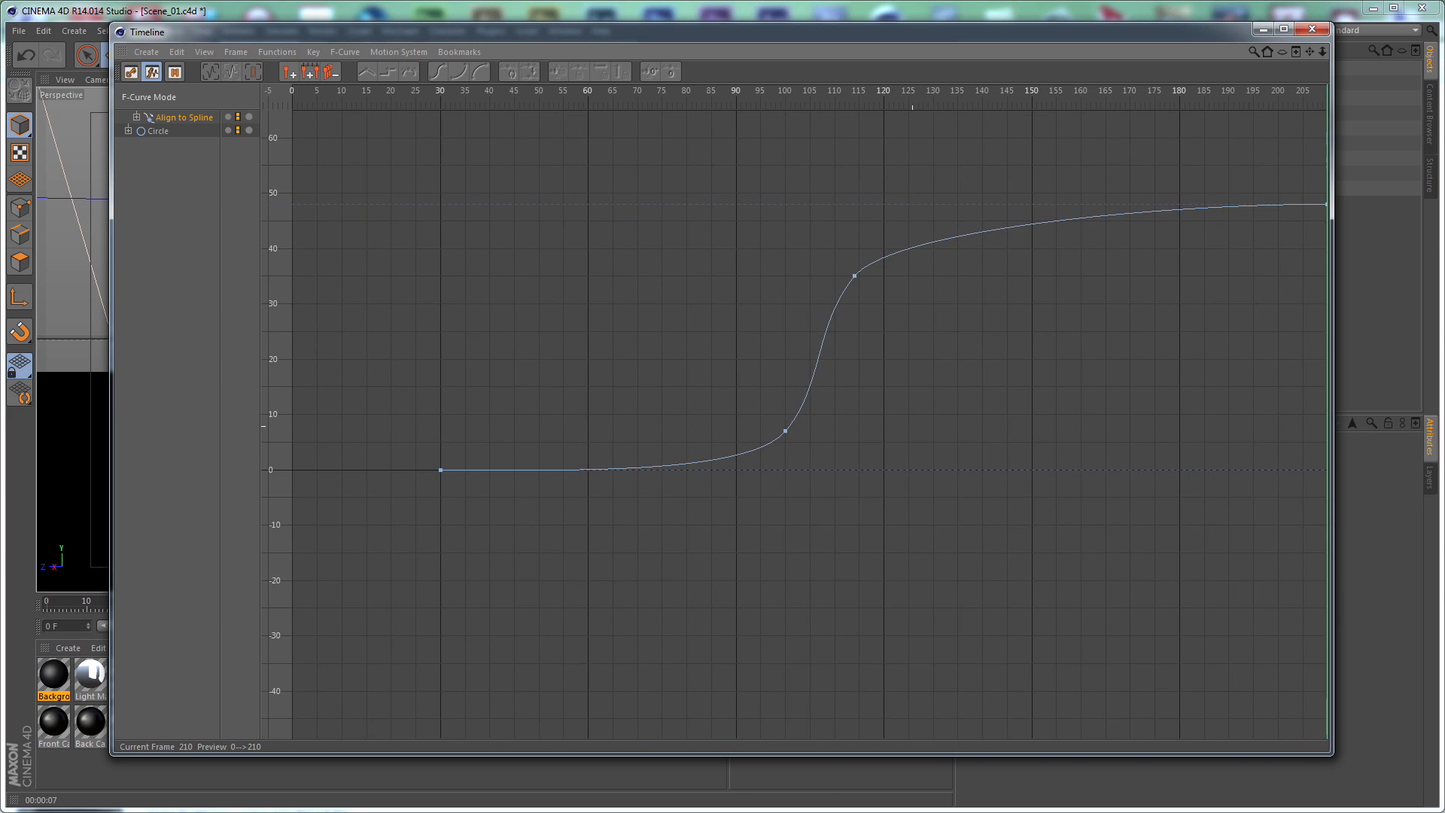
{"action": "middle_click_drag", "start_coordinate": [1032, 413], "coordinate": [970, 454], "text": "alt"}
{"action": "right_click_drag", "start_coordinate": [951, 428], "coordinate": [959, 398], "text": "alt"}
Shorten the incoming tangent of the Position key at frame 100 to even out the curve from frame 30
{"action": "left_click_drag", "start_coordinate": [321, 503], "coordinate": [510, 570]}
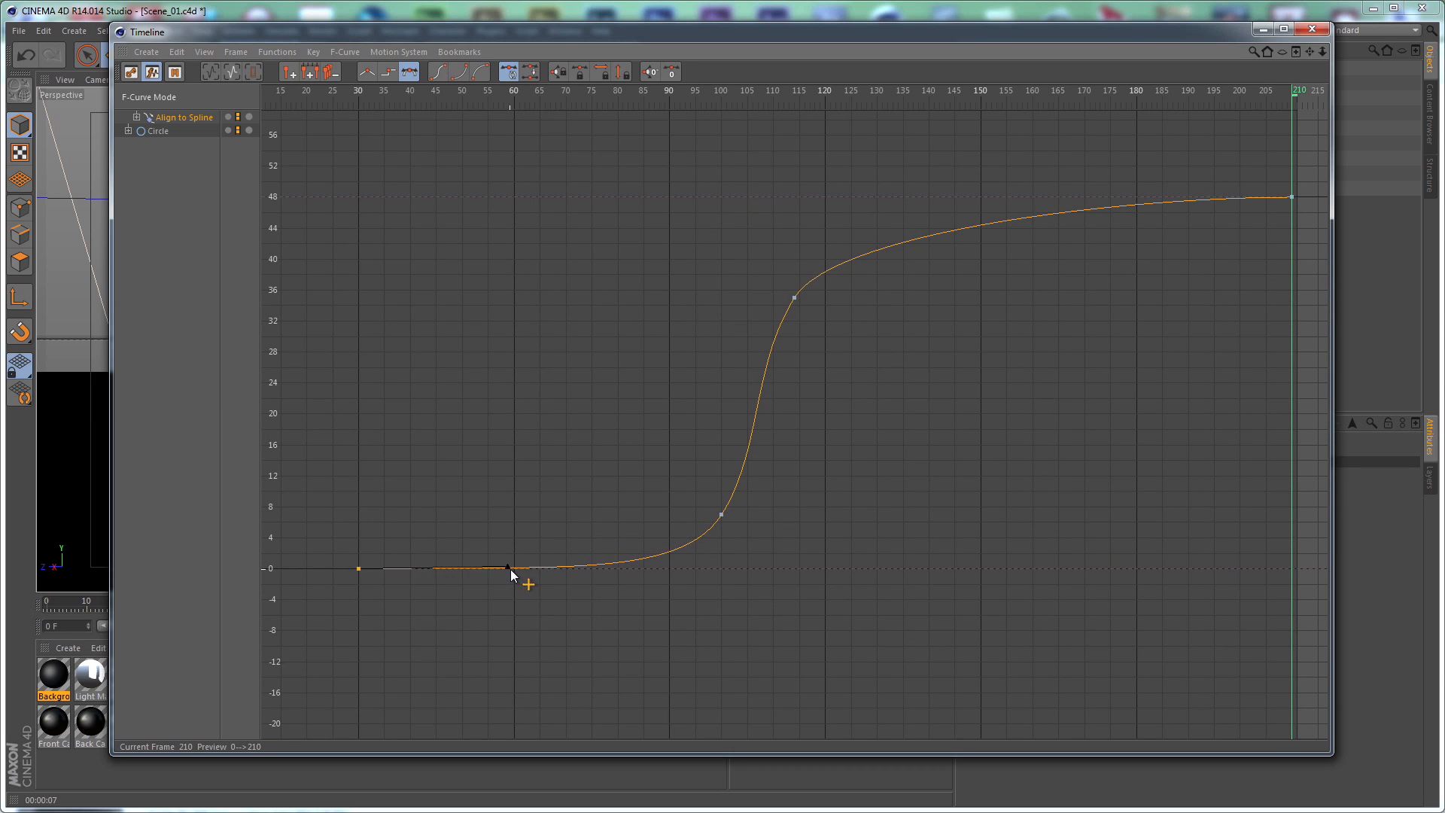
{"action": "left_click_drag", "start_coordinate": [802, 495], "coordinate": [662, 548]}
{"action": "left_click_drag", "start_coordinate": [691, 570], "coordinate": [706, 540]}
{"action": "key", "text": "ctrl+z"}
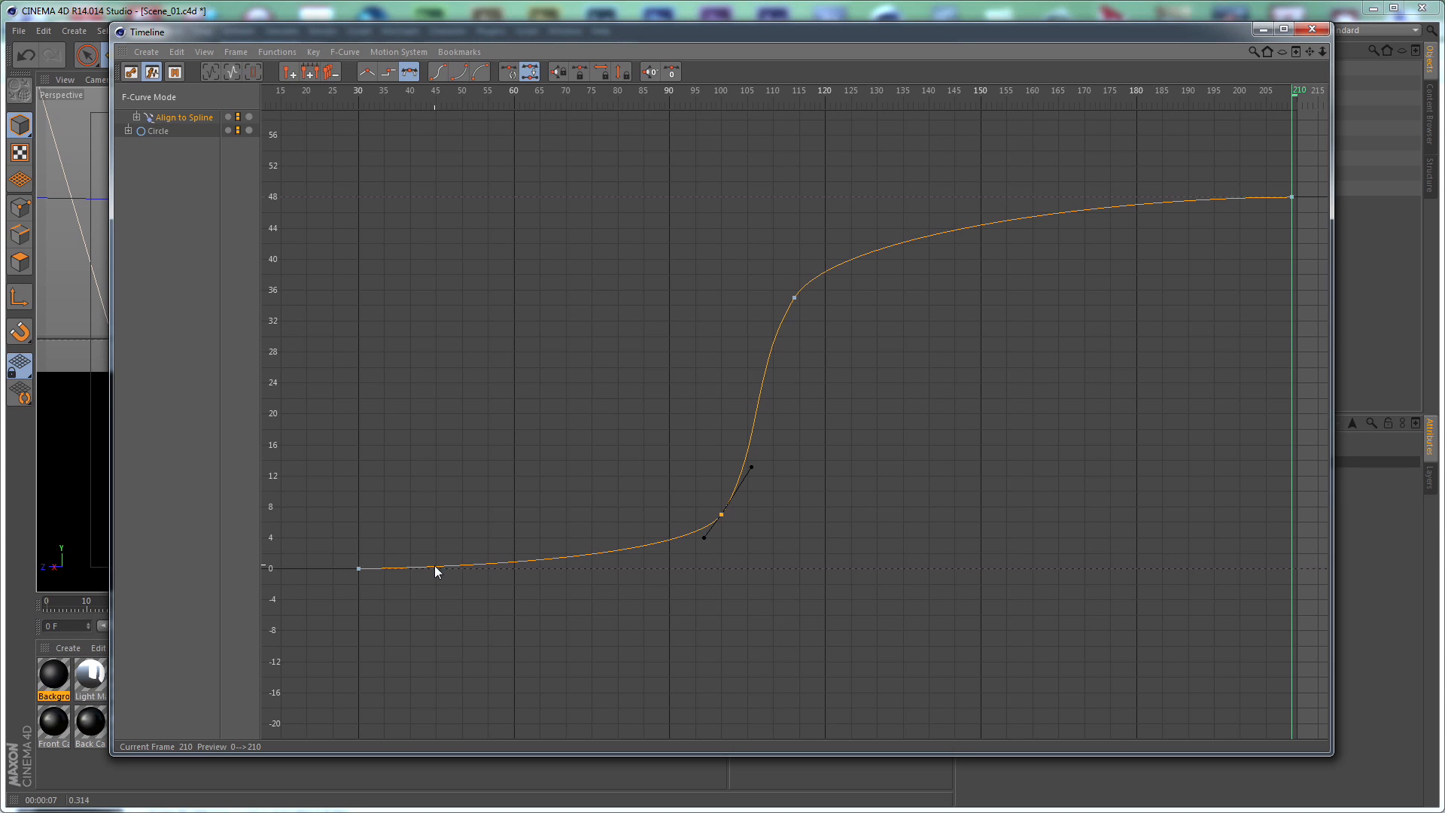
Shorten the outgoing tangent of the frame 114 Position key and lower the frame 210 key's incoming tangent to straighten the curve
{"action": "left_click_drag", "start_coordinate": [743, 250], "coordinate": [846, 354]}
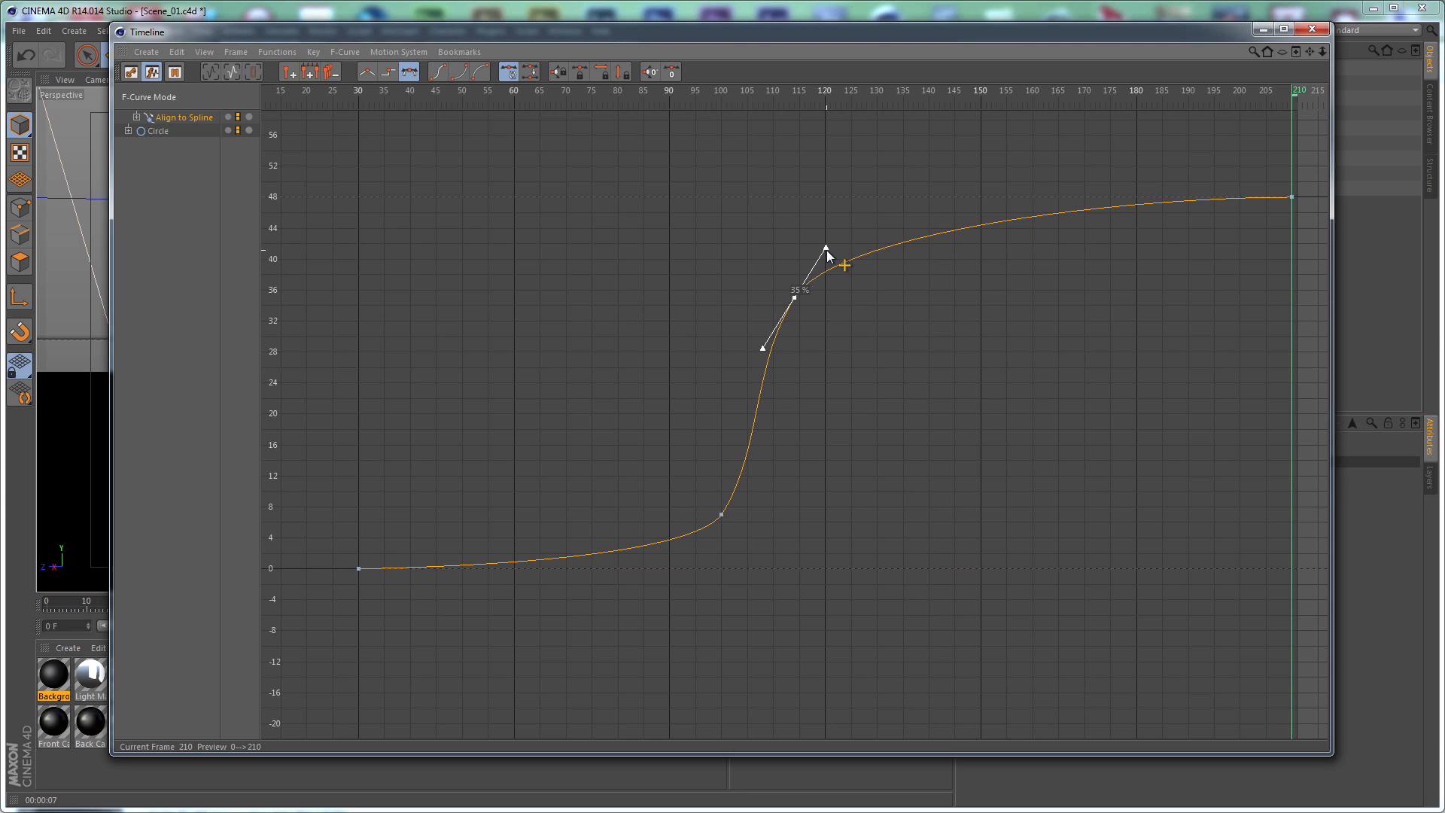
{"action": "left_click_drag", "start_coordinate": [826, 250], "coordinate": [809, 274]}
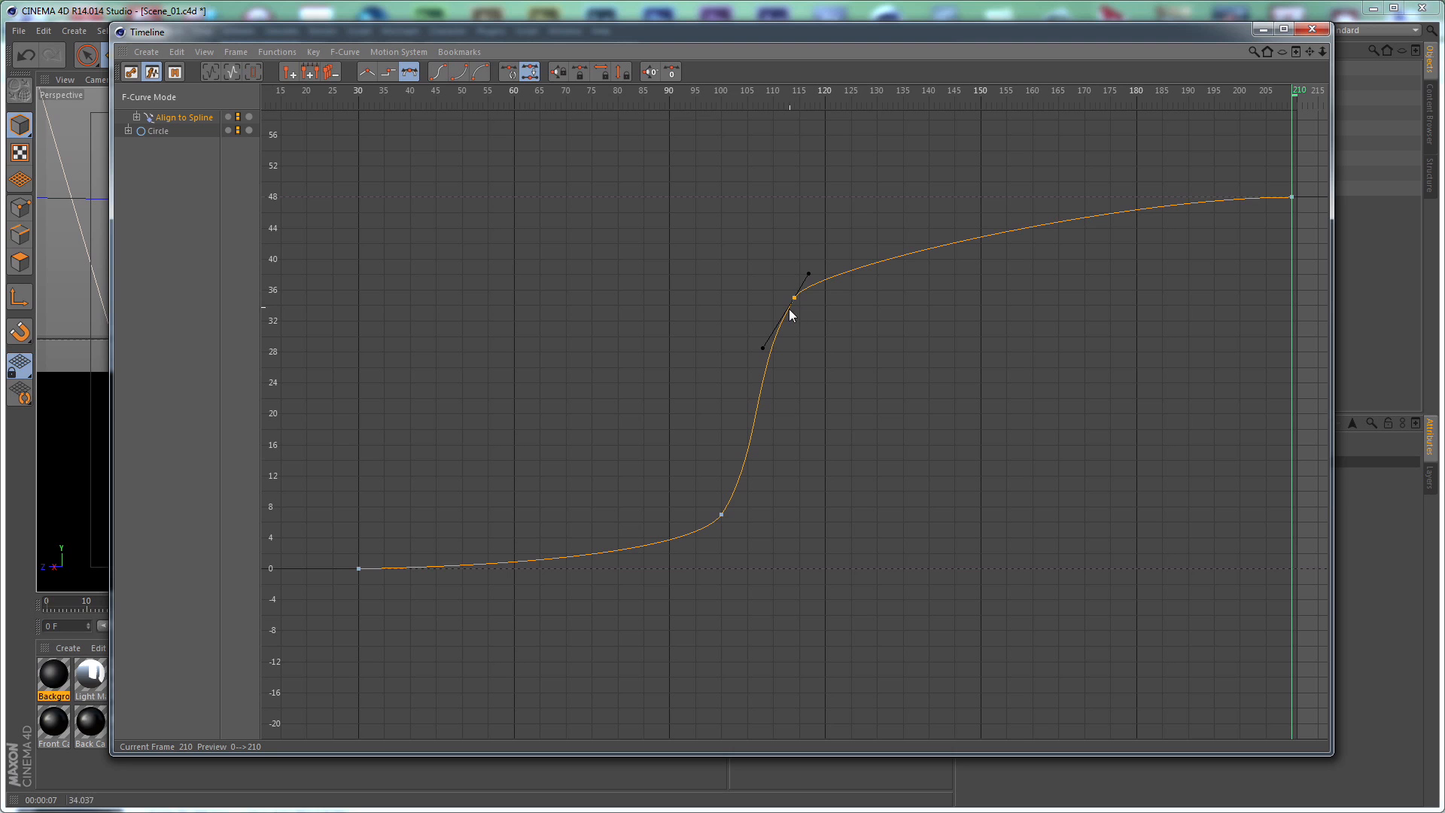
{"action": "left_click", "coordinate": [1291, 197]}
{"action": "left_click_drag", "start_coordinate": [1172, 198], "coordinate": [1164, 218]}
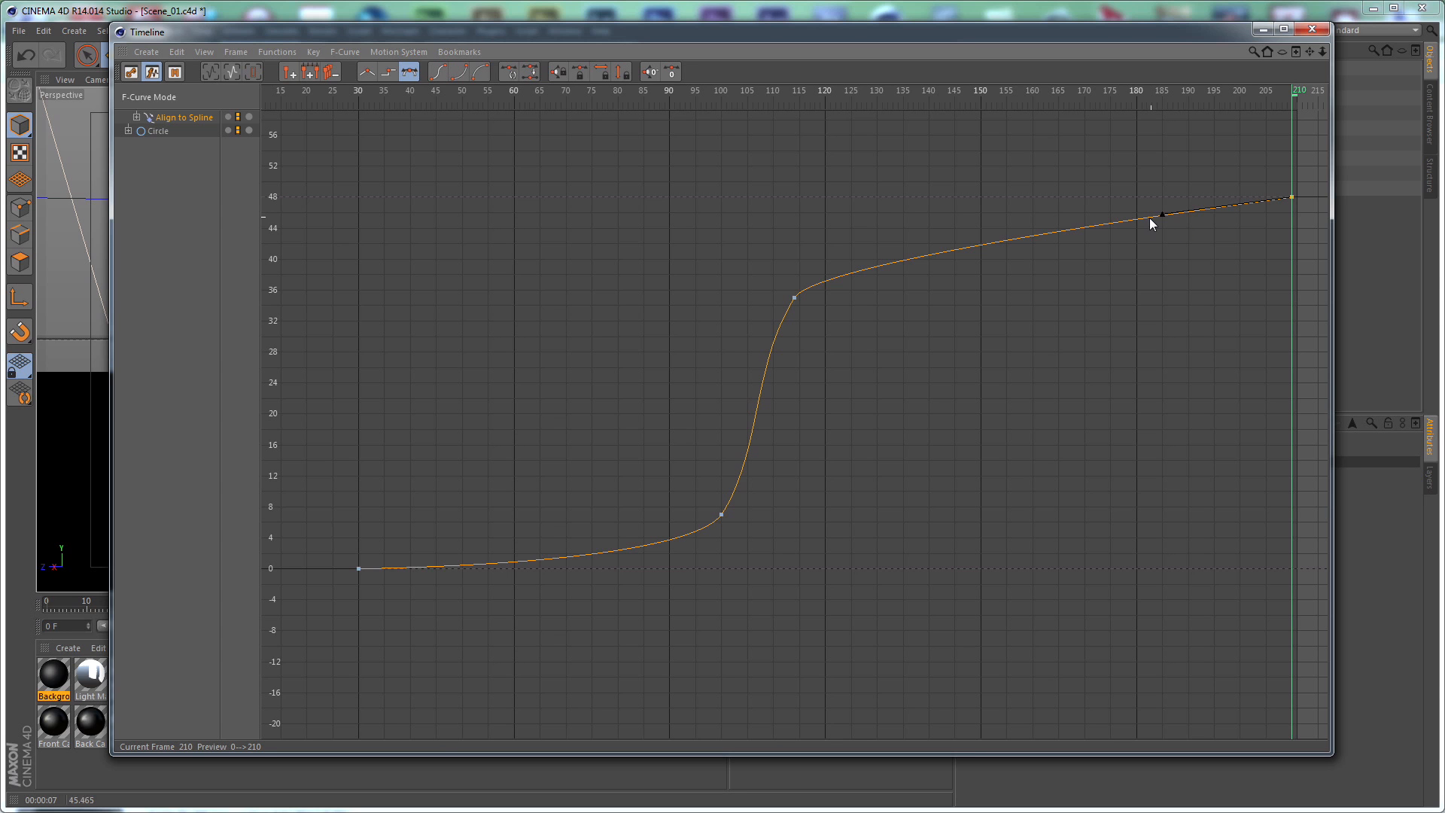
Close the Timeline and play the camera animation to check its motion around the lens
{"action": "left_click", "coordinate": [1311, 30]}
{"action": "left_click", "coordinate": [660, 627]}
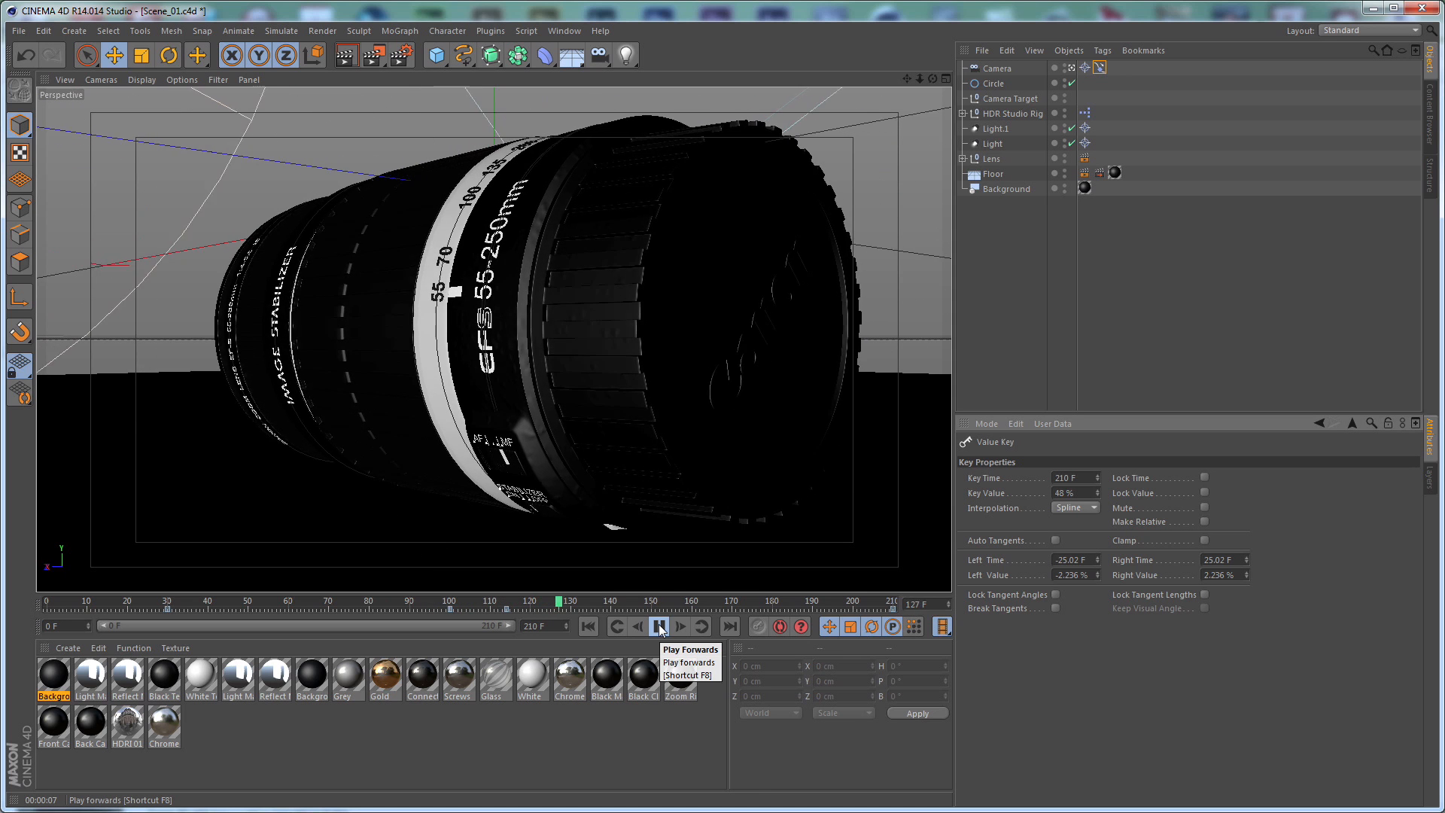
{"action": "left_click", "coordinate": [659, 627]}
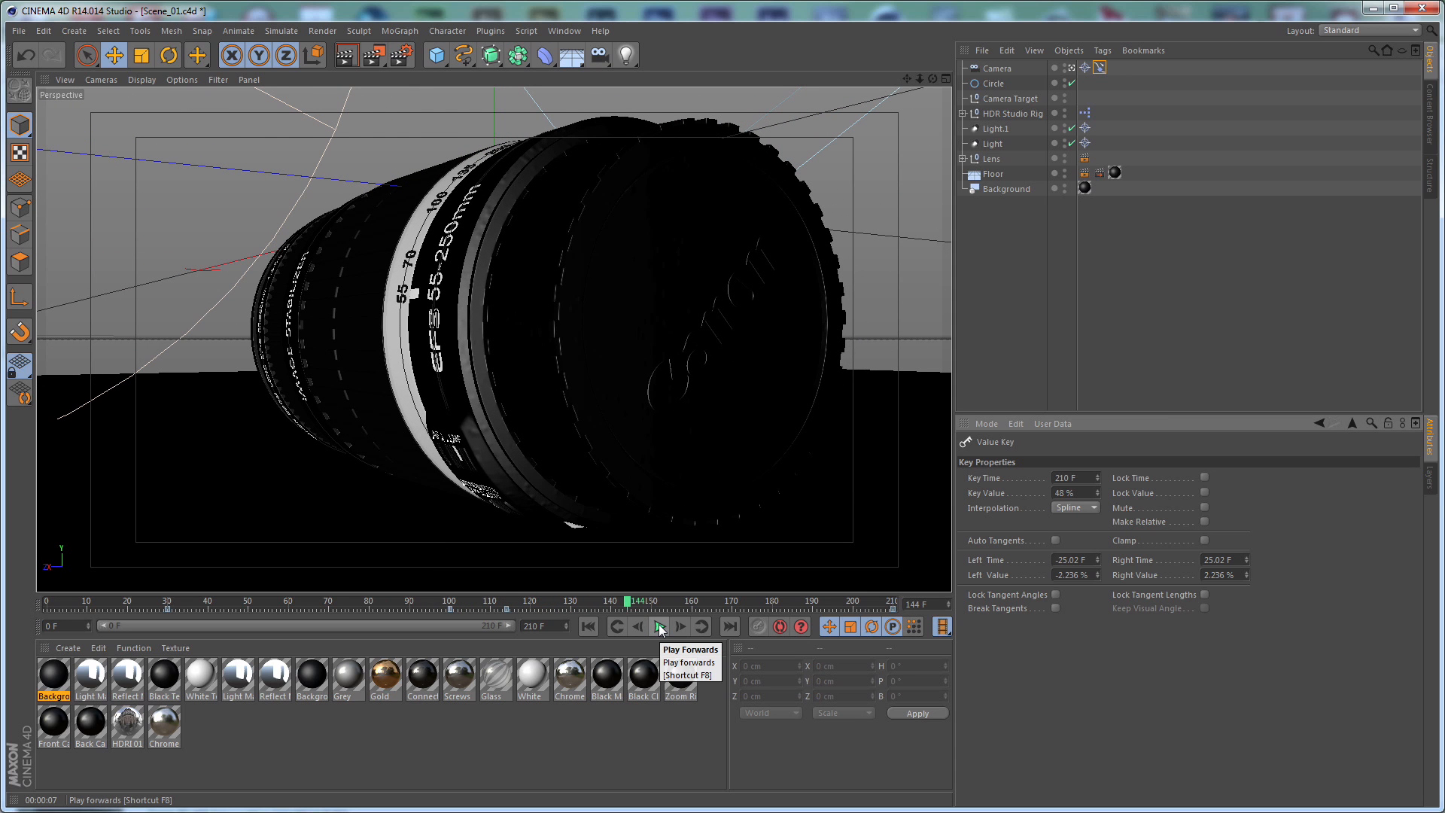
Keyframe the Camera's Focus Distance at 111 cm on frame 0
{"action": "left_click", "coordinate": [999, 73]}
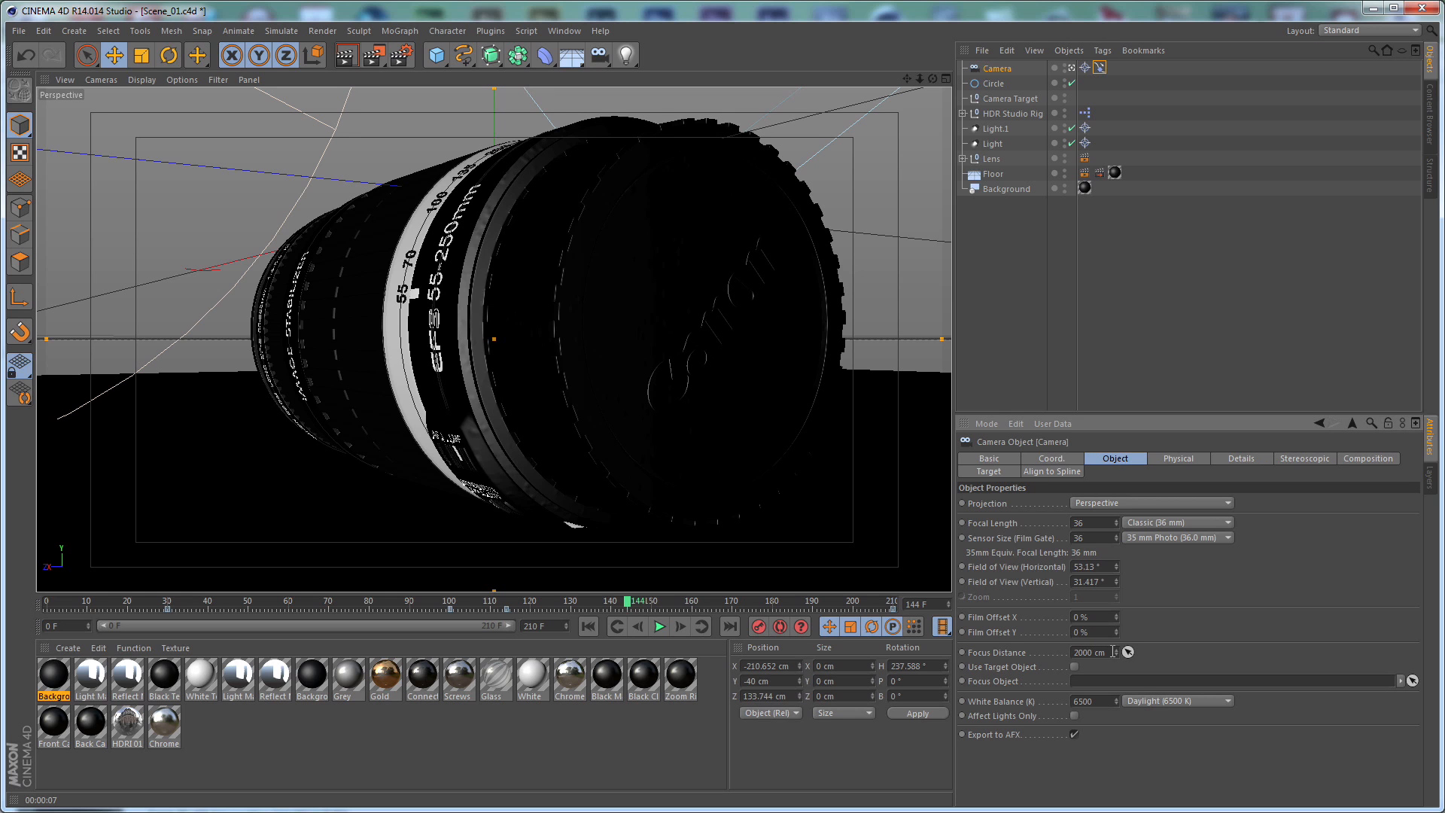
{"action": "left_click", "coordinate": [585, 629]}
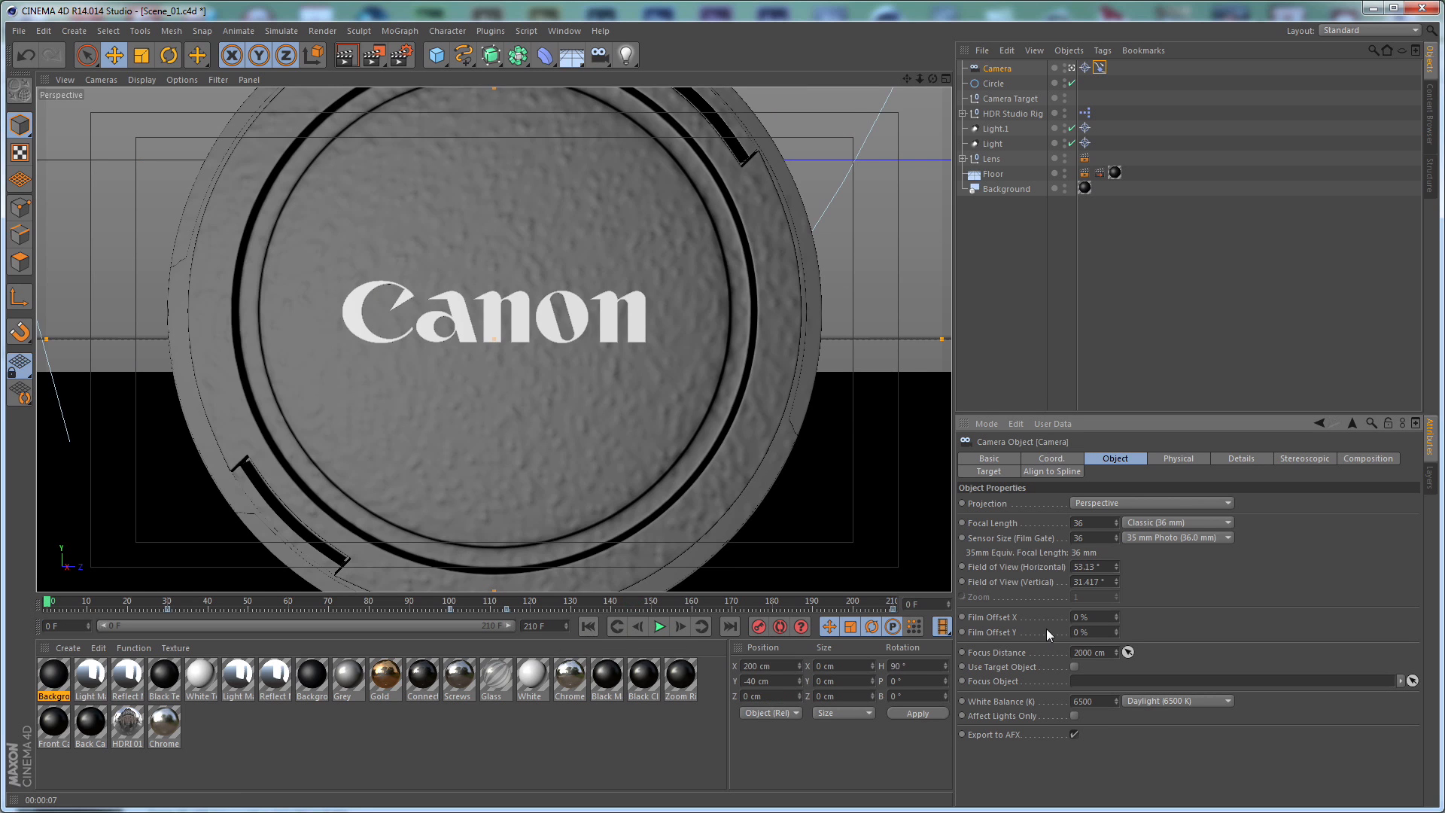
{"action": "double_click", "coordinate": [1102, 654]}
{"action": "type", "text": "111"}
Keyframe the Camera's Focus Distance at 123 cm on frame 30
{"action": "left_click_drag", "start_coordinate": [50, 605], "coordinate": [168, 620]}
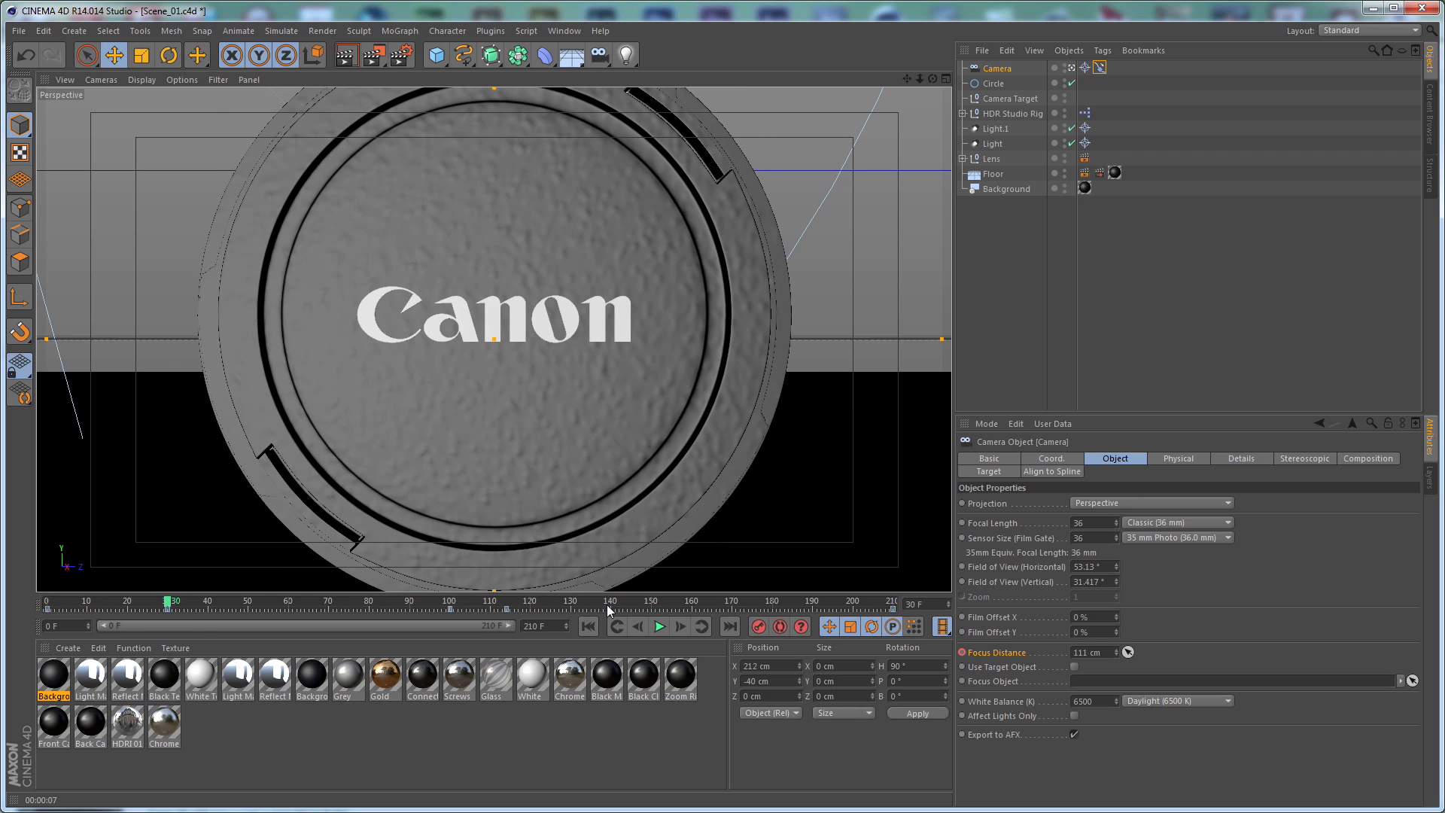
{"action": "left_click", "coordinate": [1111, 653]}
{"action": "type", "text": "123"}
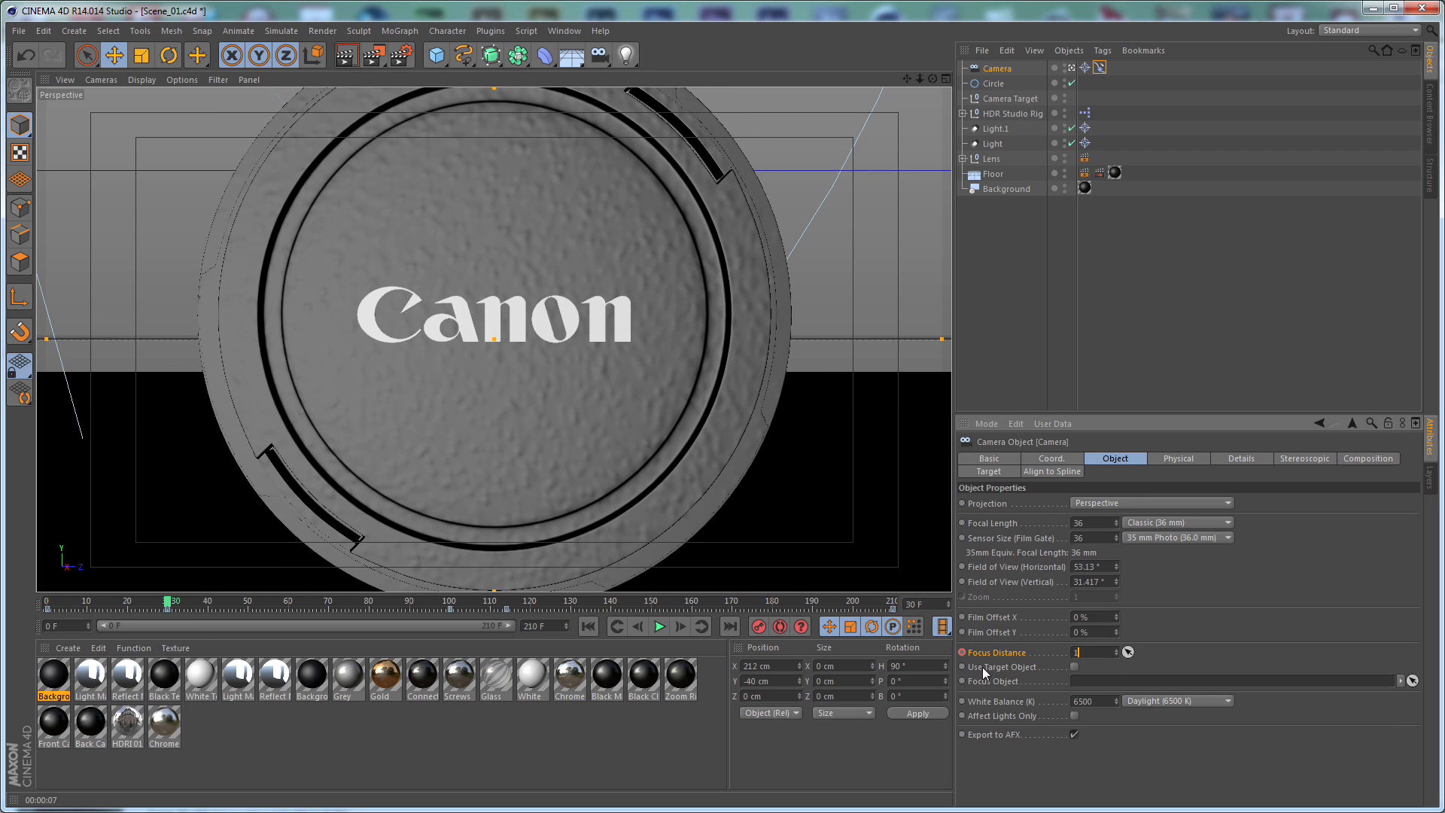
{"action": "key", "text": "Return"}
Keyframe the Camera's Focus Distance at 150 cm on frame 100
{"action": "left_click_drag", "start_coordinate": [168, 606], "coordinate": [450, 611]}
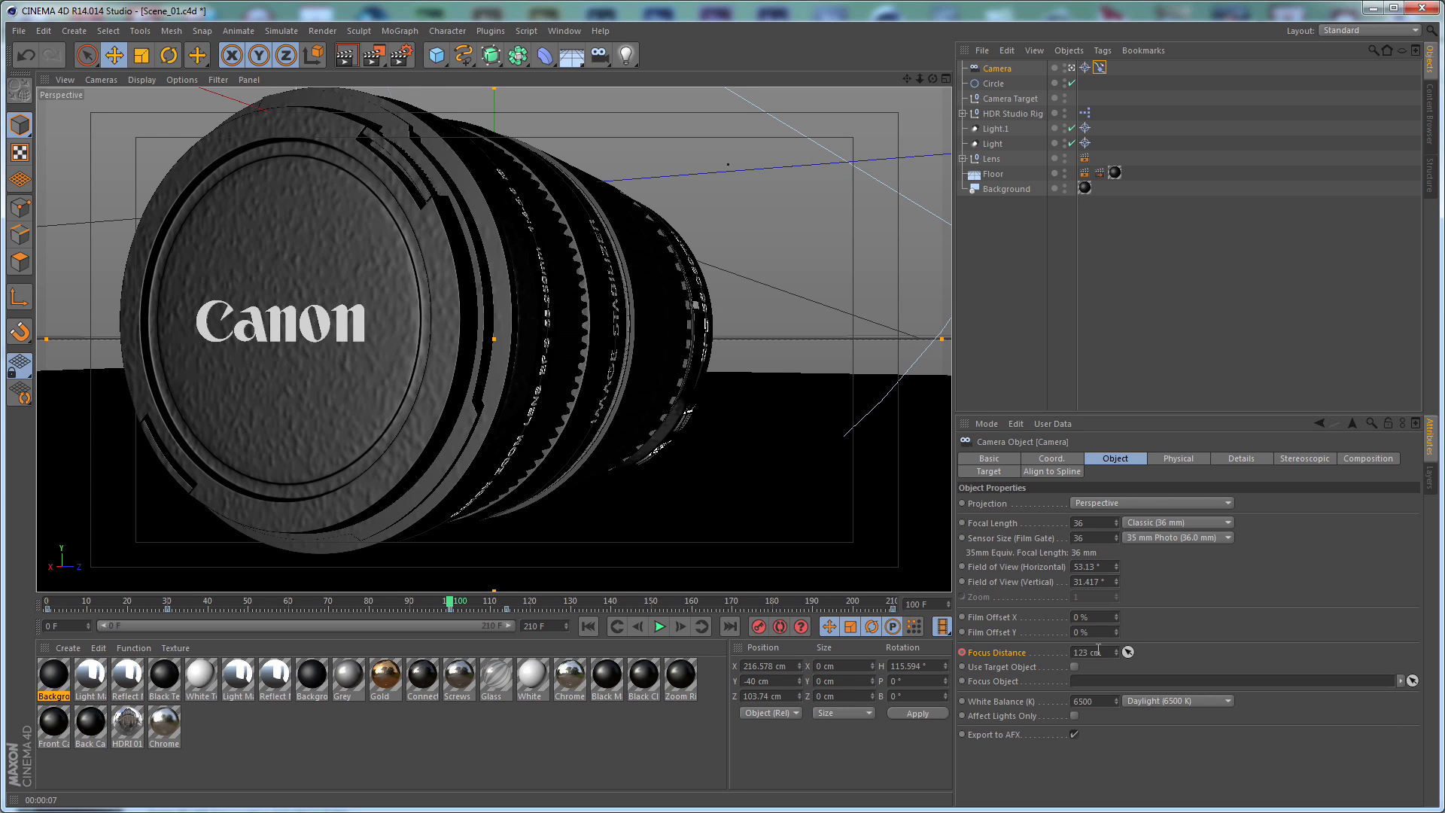
{"action": "left_click_drag", "start_coordinate": [1106, 653], "coordinate": [743, 754]}
{"action": "type", "text": "150"}
{"action": "key", "text": "Return"}
{"action": "left_click", "coordinate": [962, 652]}
Keyframe the Camera's Focus Distance at 190 cm on frame 114 and check the view near the end of the animation
{"action": "left_click_drag", "start_coordinate": [452, 610], "coordinate": [509, 611]}
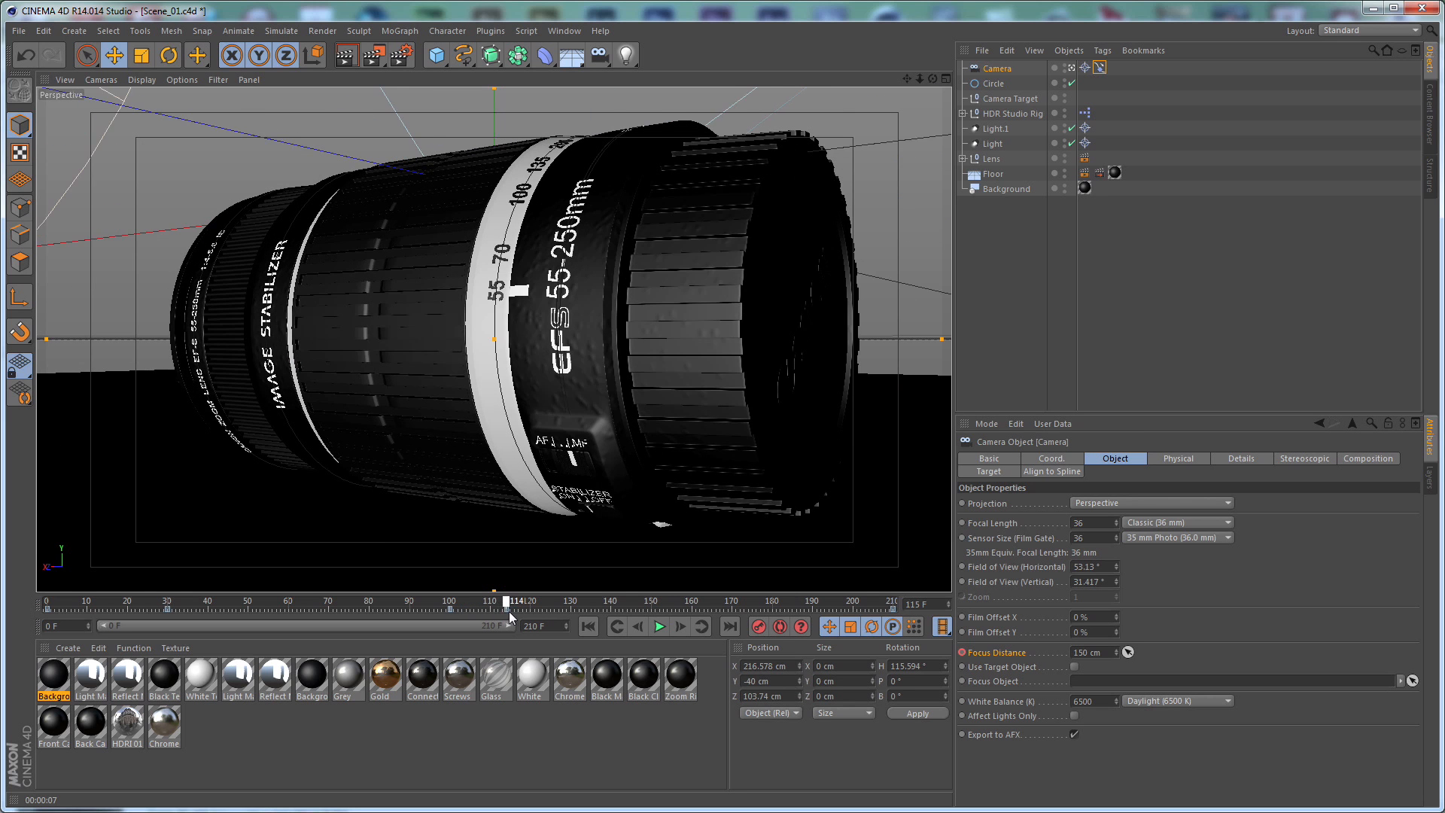
{"action": "left_click", "coordinate": [1097, 653]}
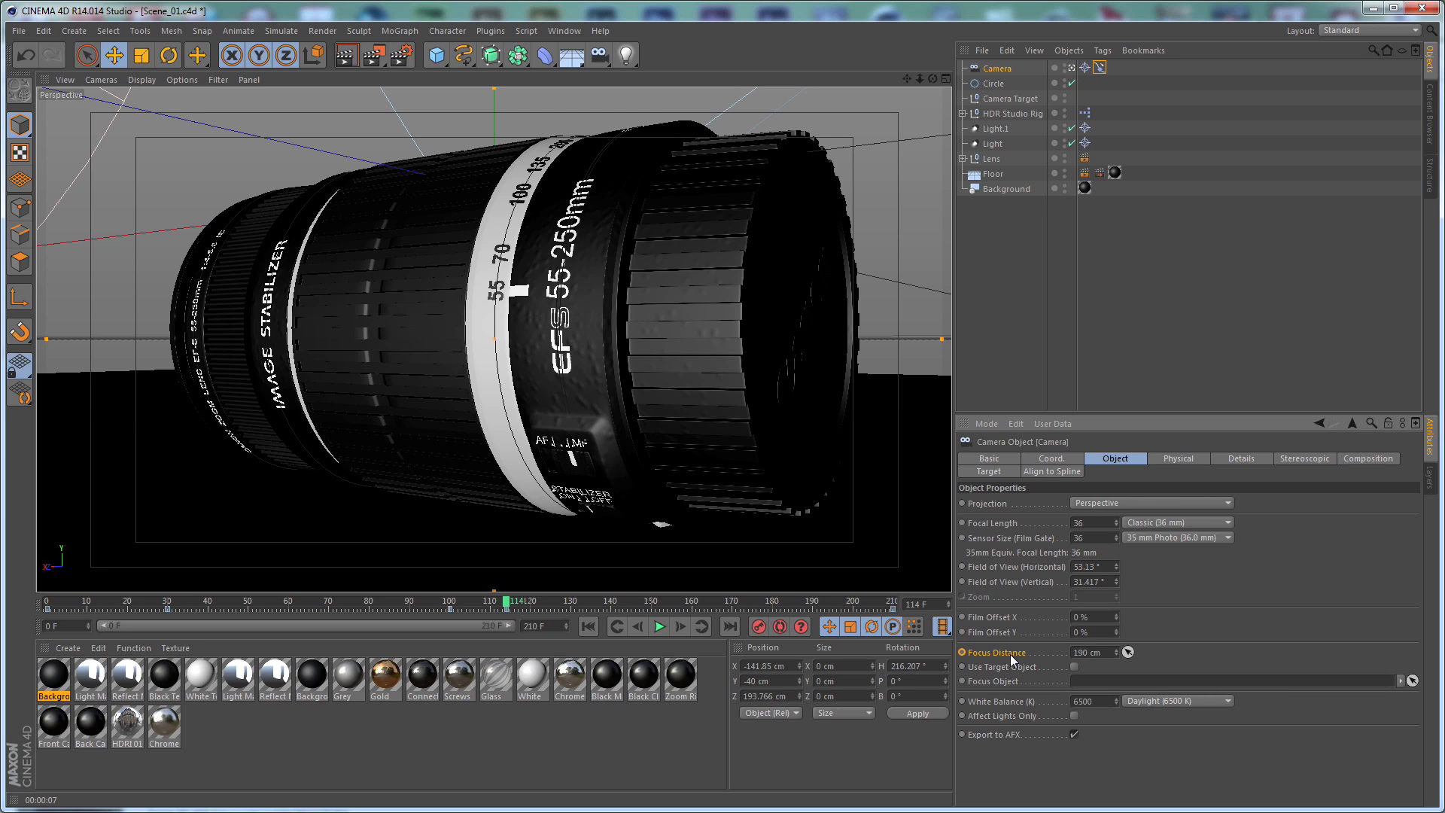
{"action": "left_click", "coordinate": [962, 652]}
{"action": "left_click_drag", "start_coordinate": [505, 606], "coordinate": [896, 602]}
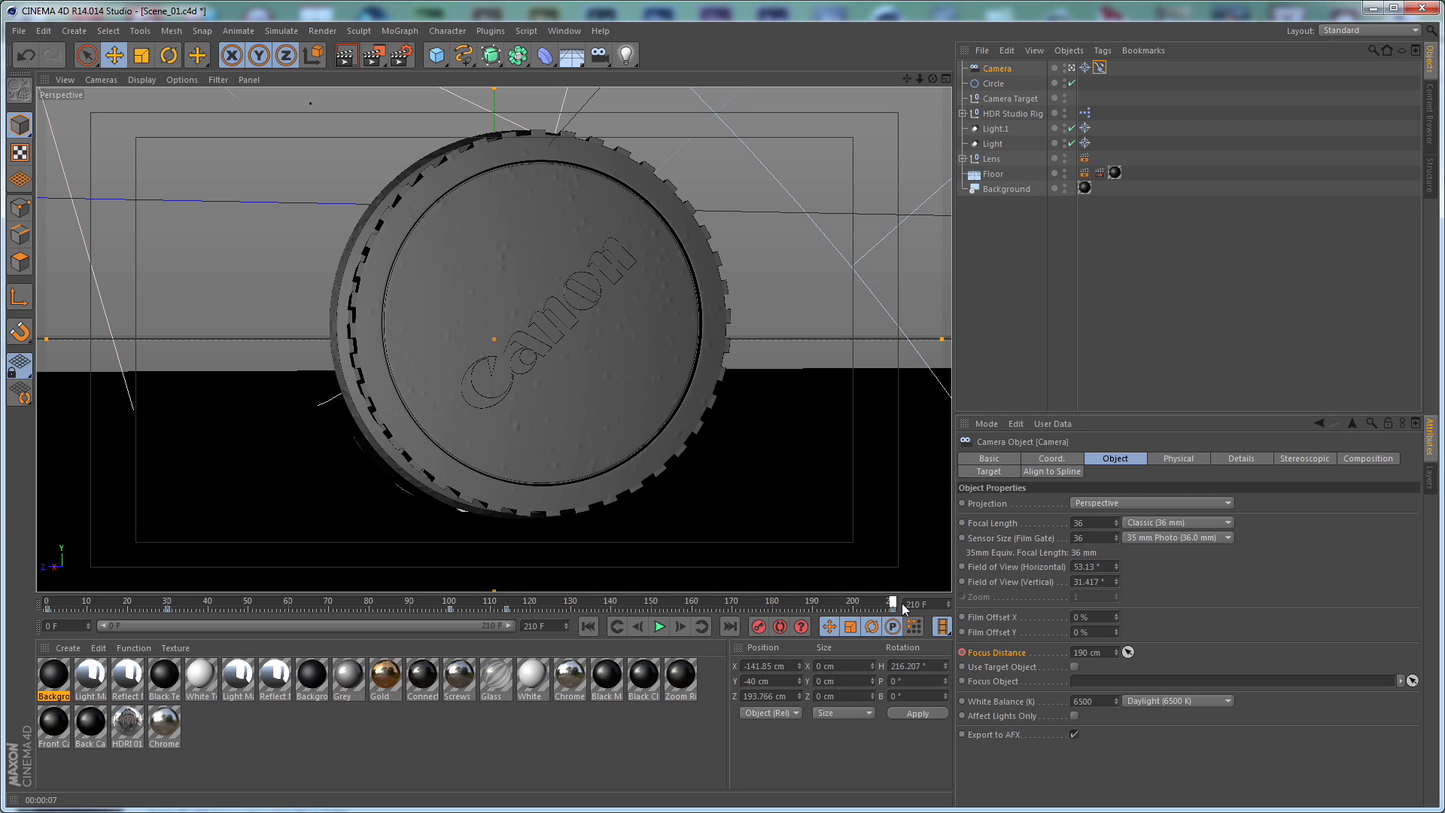
{"action": "left_click_drag", "start_coordinate": [894, 601], "coordinate": [873, 620]}
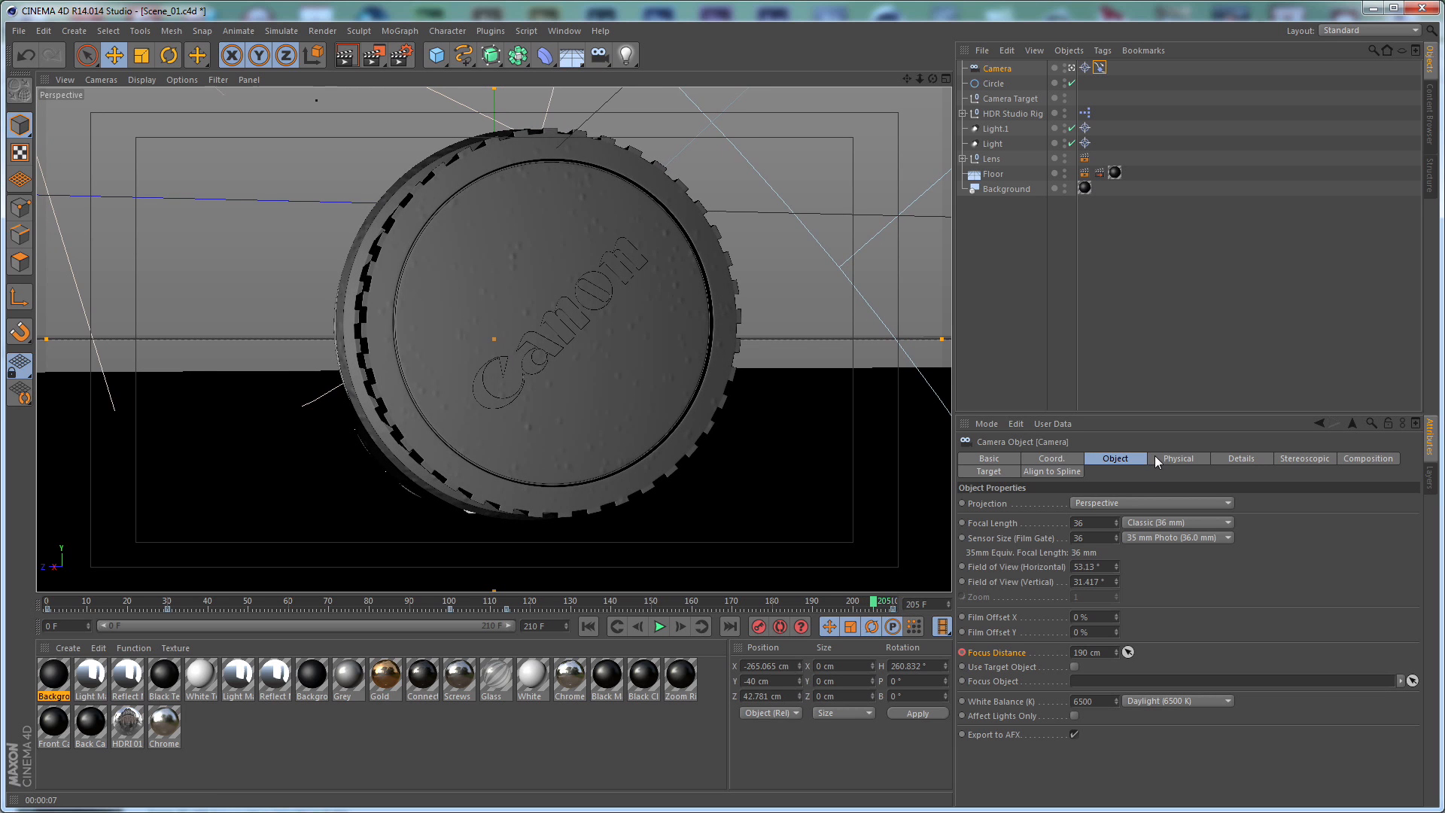
Enable the Camera's DOF Map Front Blur and Rear Blur, each with an End distance of 100 cm
{"action": "left_click", "coordinate": [1235, 459]}
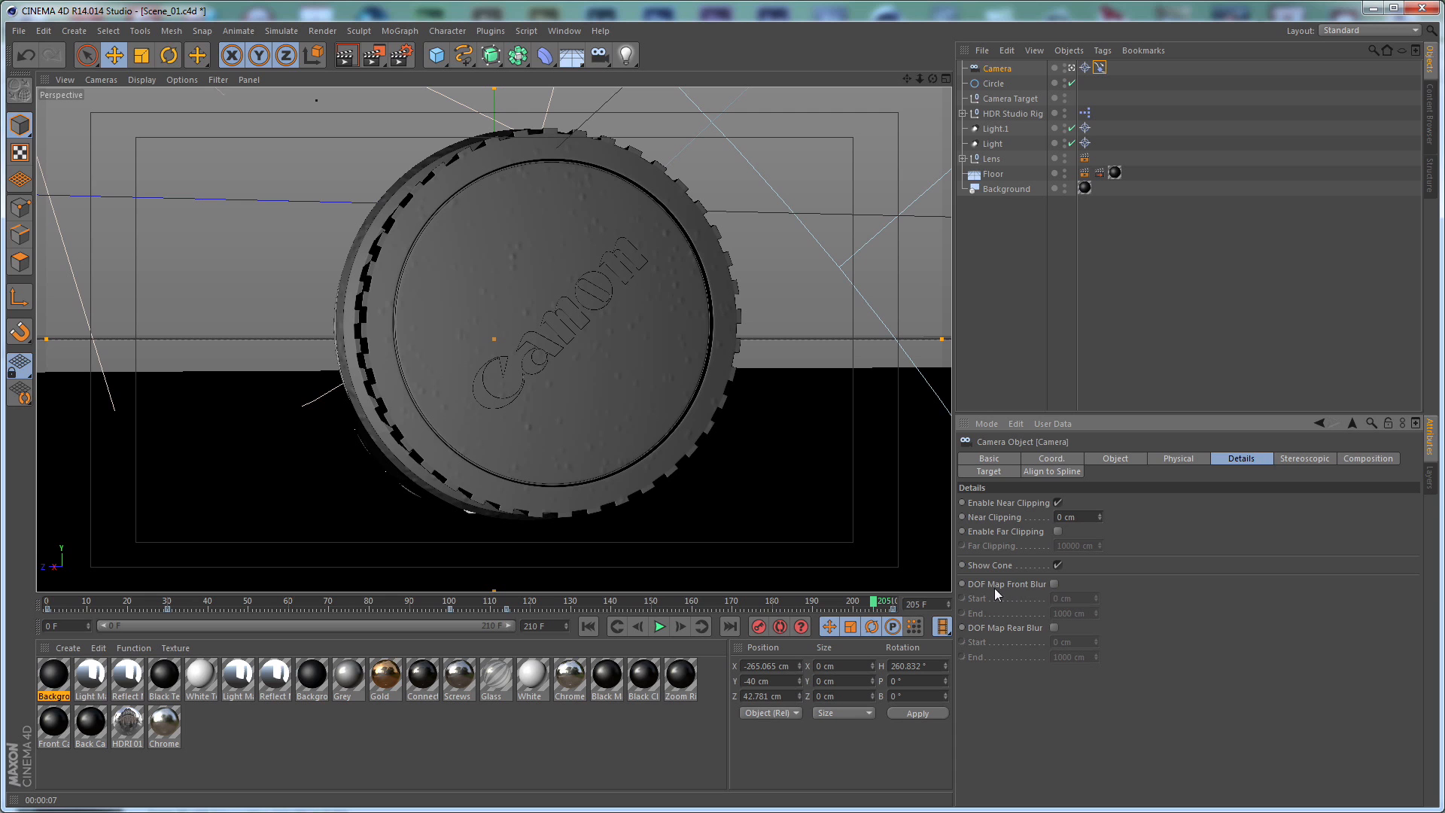
{"action": "left_click", "coordinate": [1054, 585]}
{"action": "left_click", "coordinate": [1052, 629]}
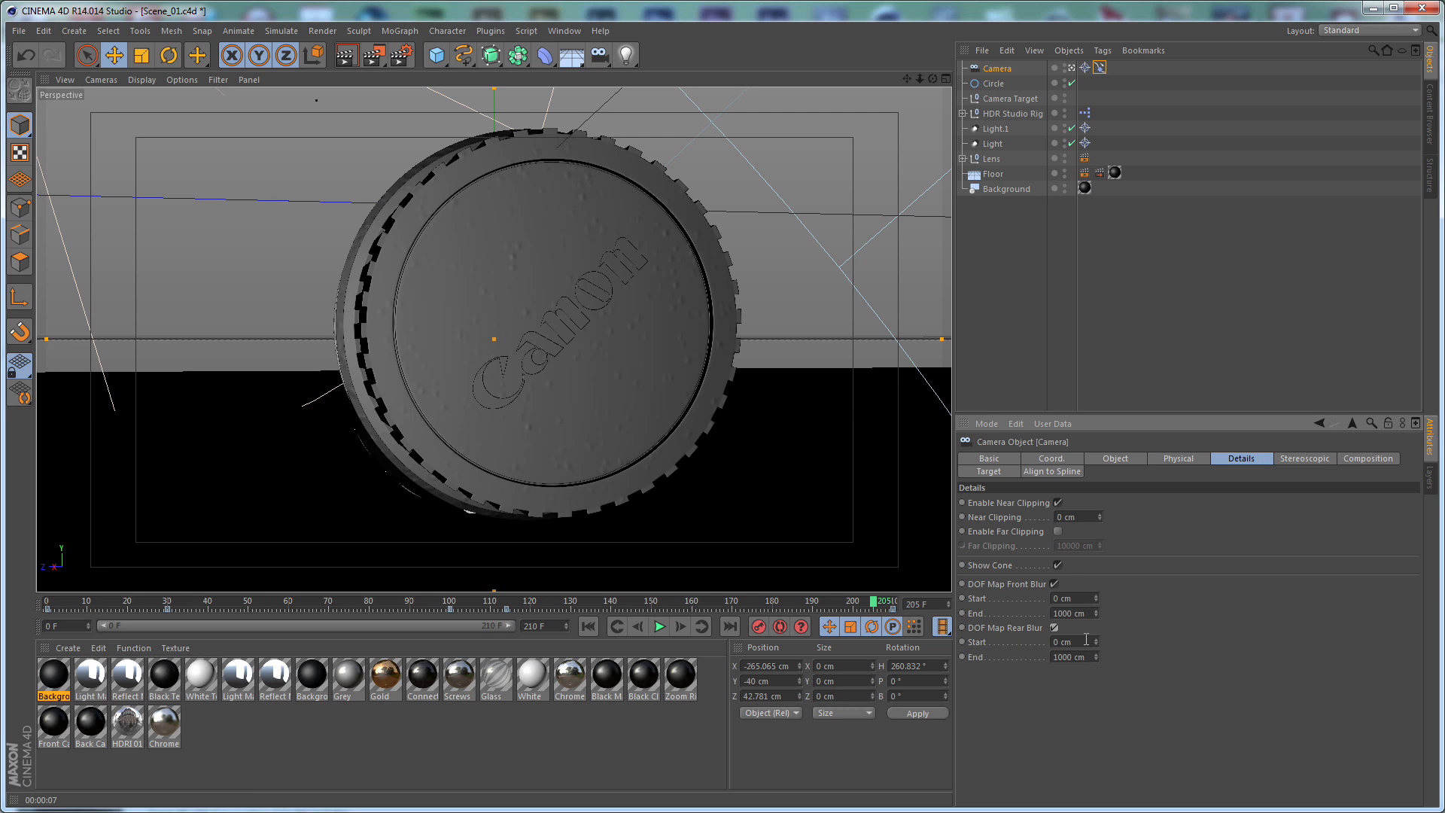
{"action": "double_click", "coordinate": [1086, 614]}
{"action": "type", "text": "100"}
{"action": "left_click_drag", "start_coordinate": [1089, 657], "coordinate": [930, 657]}
{"action": "type", "text": "100"}
{"action": "key", "text": "Return"}
Leave the camera view at frame 101 and examine the Camera's focus plane and blur range around the lens from outside
{"action": "left_click_drag", "start_coordinate": [897, 600], "coordinate": [457, 609]}
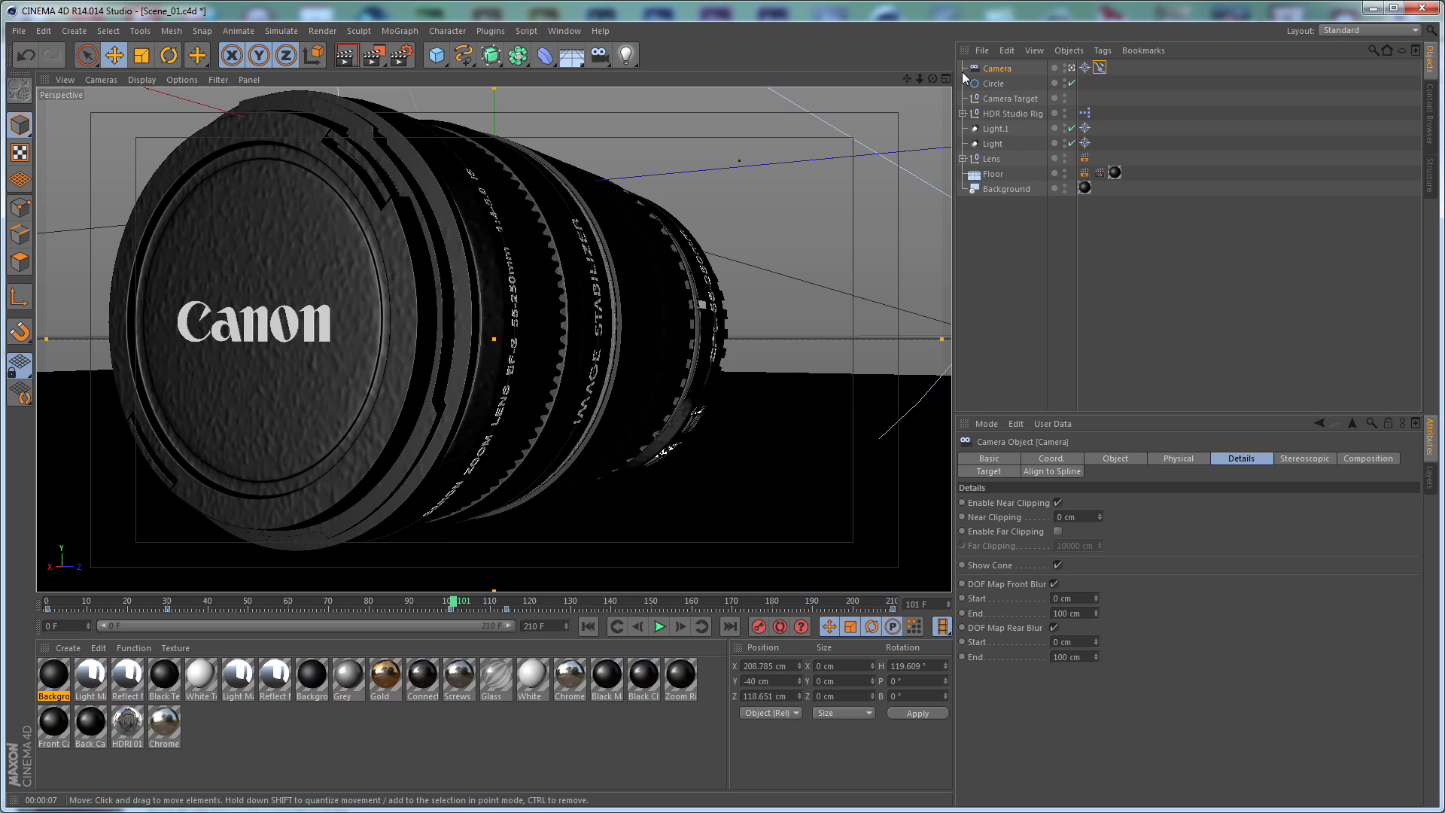
{"action": "left_click", "coordinate": [1073, 69]}
{"action": "left_click", "coordinate": [1073, 69]}
{"action": "scroll", "coordinate": [720, 253], "scroll_direction": "down", "scroll_amount": 3}
{"action": "scroll", "coordinate": [694, 292], "scroll_direction": "up", "scroll_amount": 3}
{"action": "left_click_drag", "start_coordinate": [690, 361], "coordinate": [760, 370], "text": "alt"}
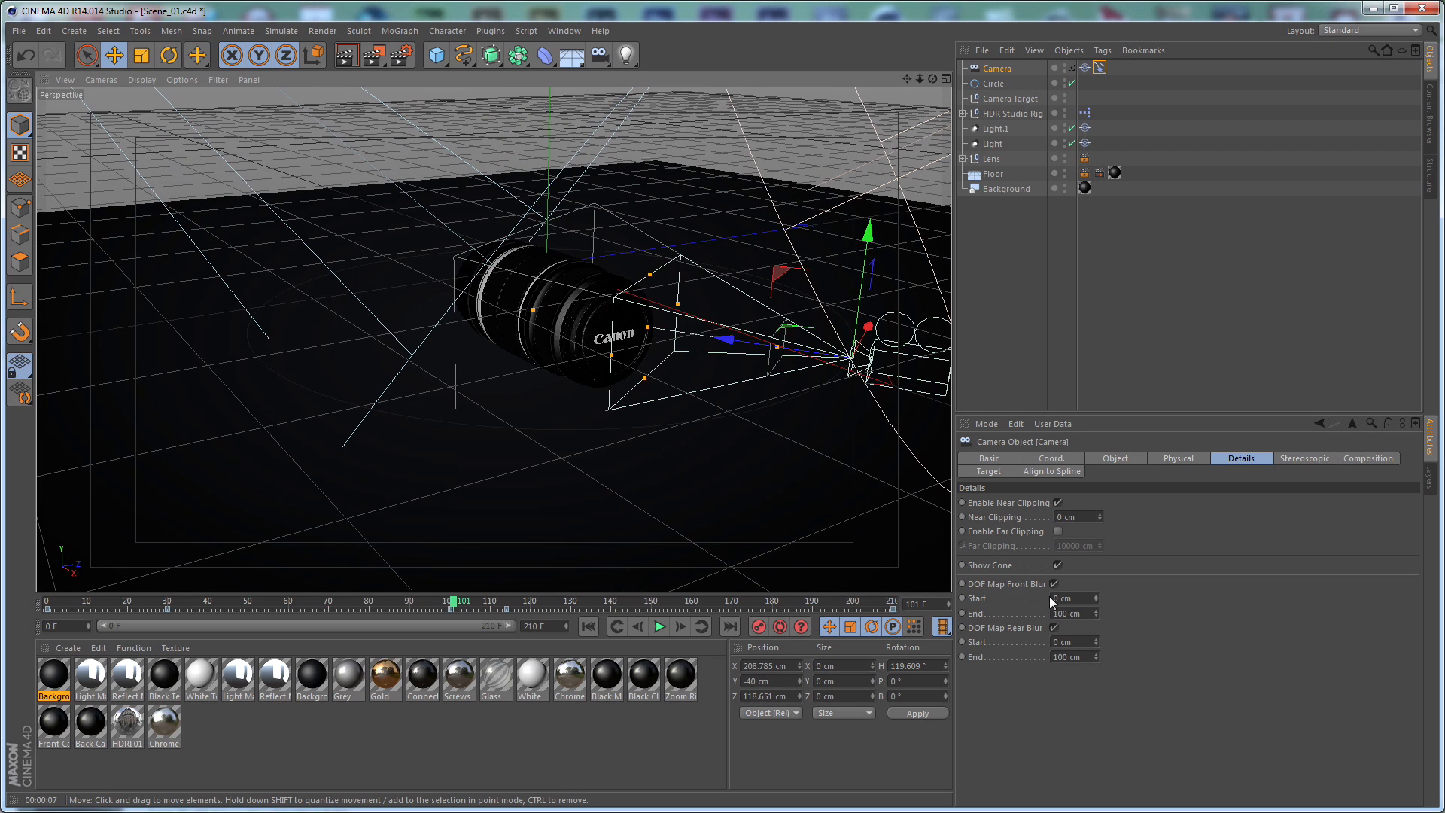
{"action": "left_click", "coordinate": [1168, 458]}
{"action": "left_click", "coordinate": [1112, 457]}
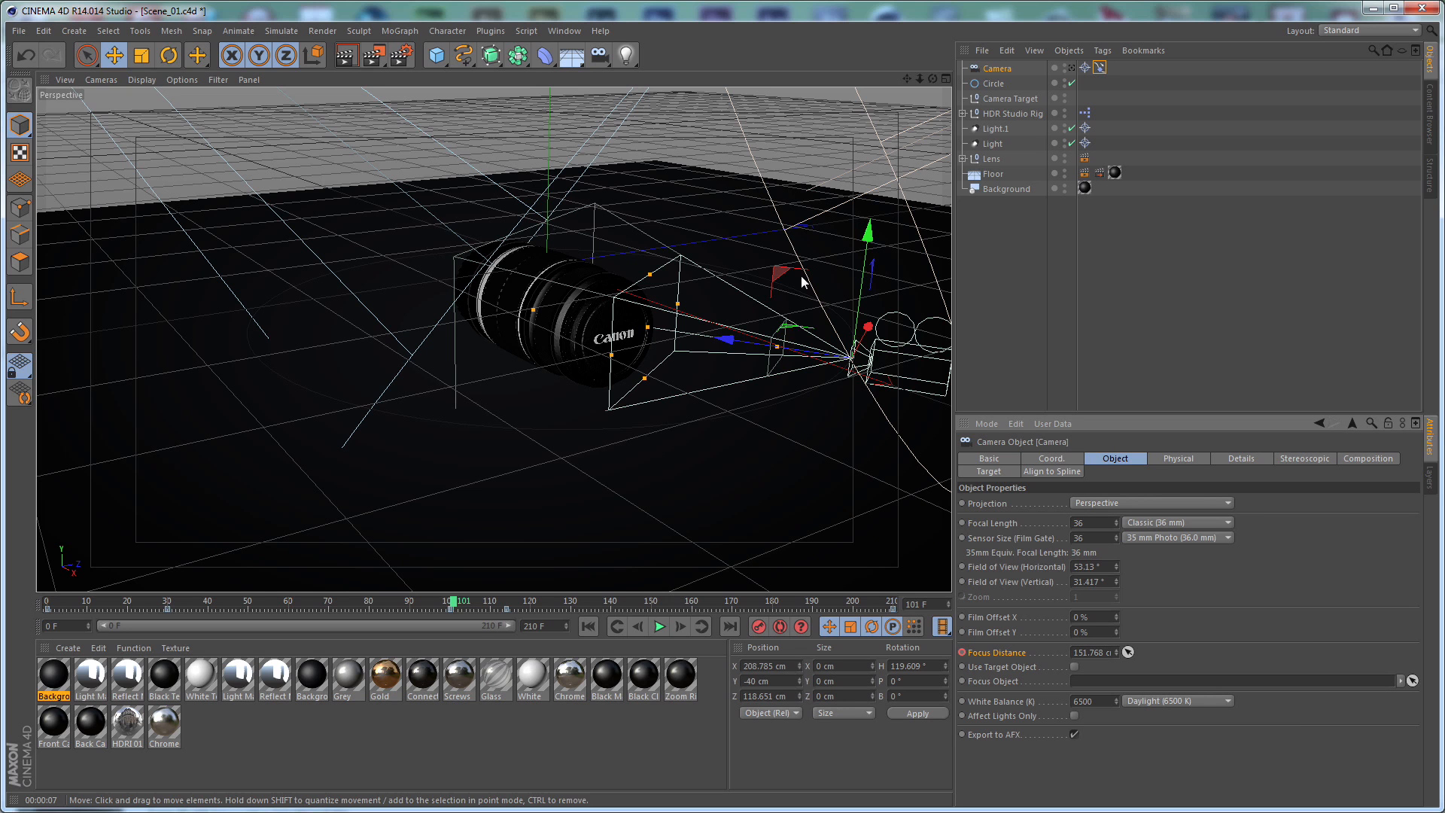
{"action": "left_click", "coordinate": [1246, 462]}
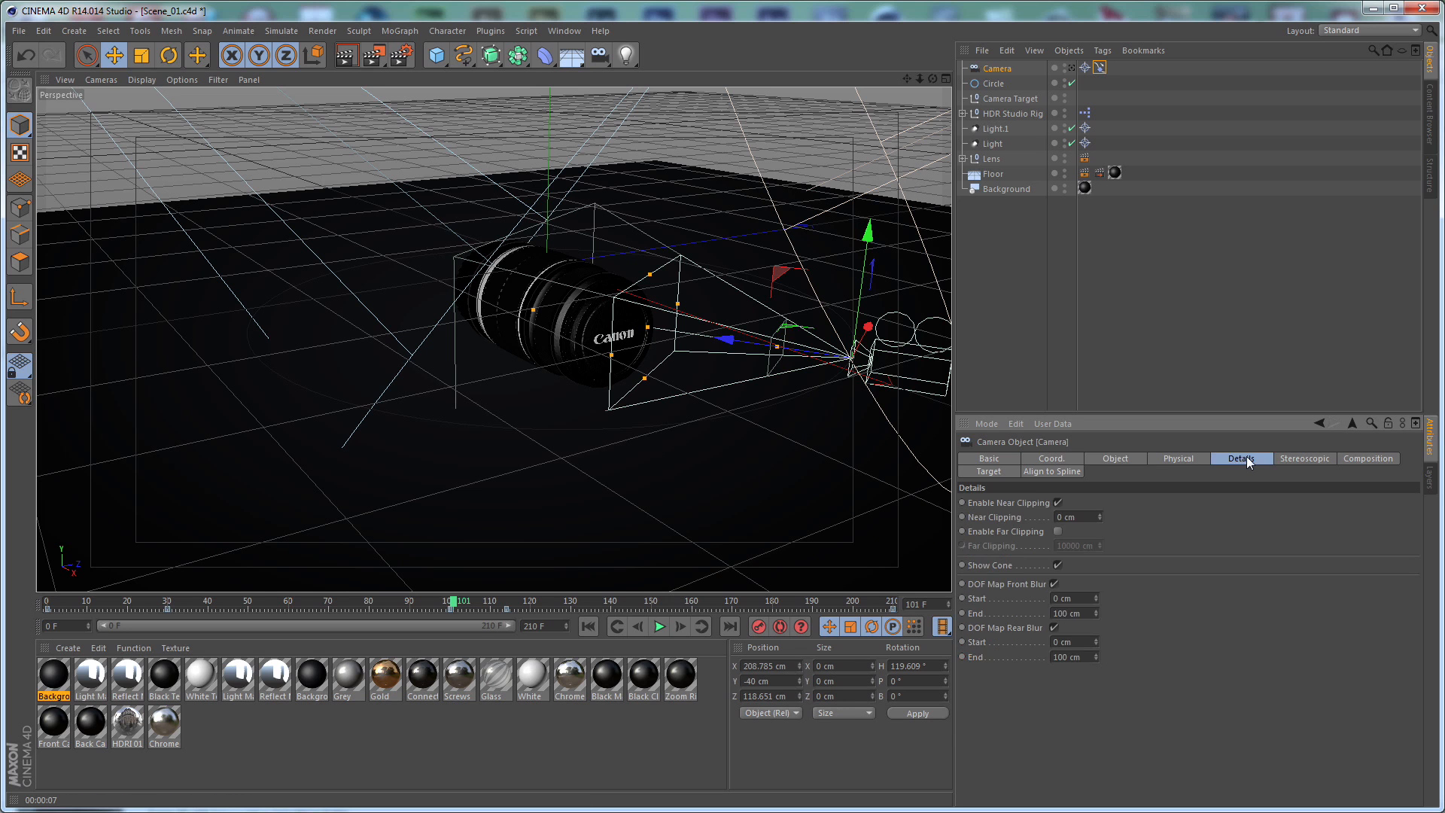
Try different End distances for the Front Blur and Rear Blur, return both to 100 cm, and inspect the blur range around the lens
{"action": "left_click_drag", "start_coordinate": [1096, 614], "coordinate": [1095, 601]}
{"action": "left_click", "coordinate": [1090, 613]}
{"action": "type", "text": "1"}
{"action": "left_click_drag", "start_coordinate": [1095, 657], "coordinate": [1095, 644]}
{"action": "double_click", "coordinate": [1077, 658]}
{"action": "type", "text": "100"}
{"action": "key", "text": "Return"}
{"action": "left_click_drag", "start_coordinate": [696, 347], "coordinate": [753, 350], "text": "alt"}
{"action": "left_click_drag", "start_coordinate": [622, 273], "coordinate": [720, 283], "text": "alt"}
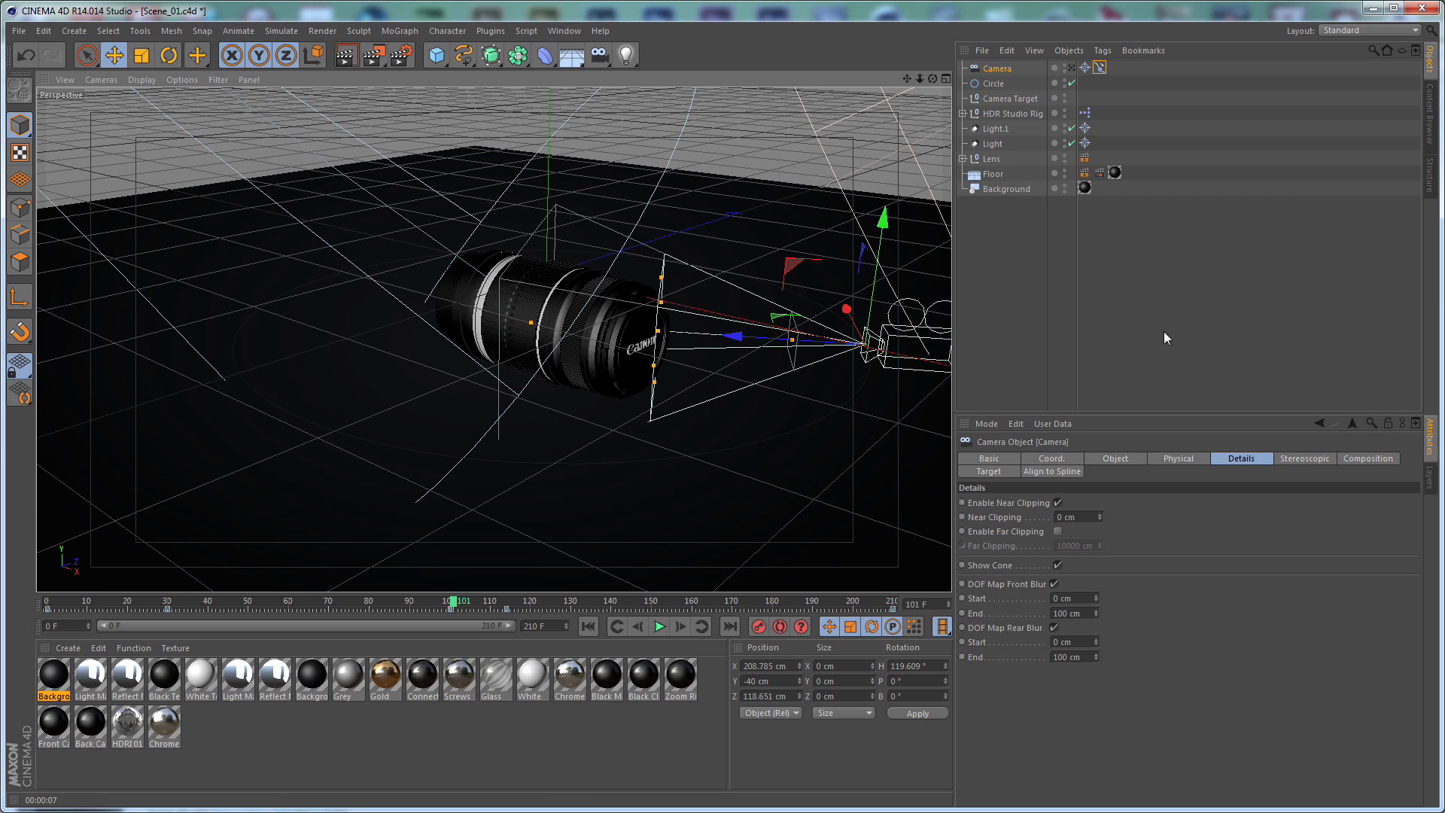
Examine the F-curve of the Camera's Focus Distance keys in the Timeline, and close the Timeline
{"action": "middle_click_drag", "start_coordinate": [824, 393], "coordinate": [715, 391], "text": "alt"}
{"action": "left_click_drag", "start_coordinate": [707, 414], "coordinate": [573, 378], "text": "alt"}
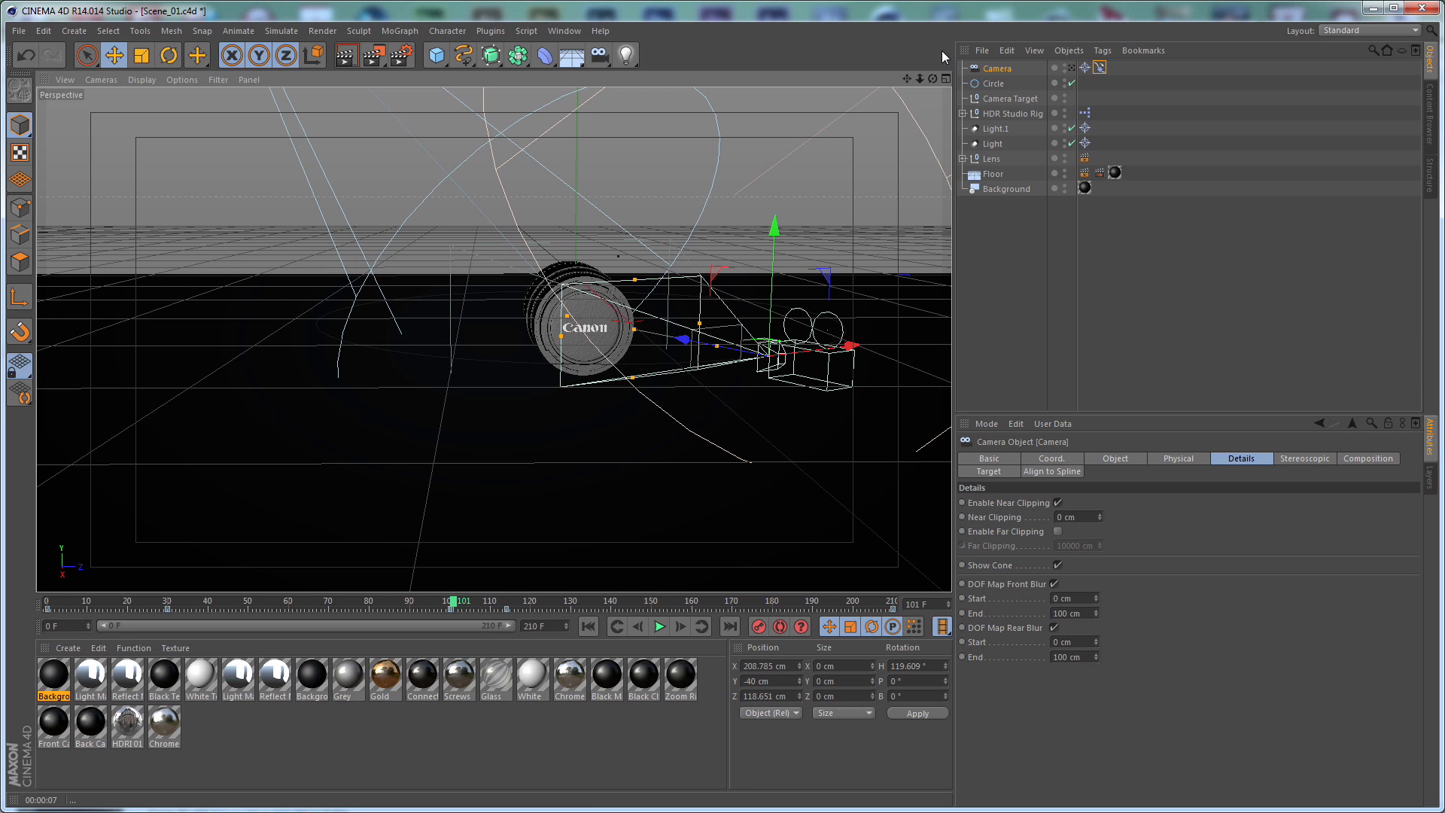
{"action": "left_click", "coordinate": [561, 30]}
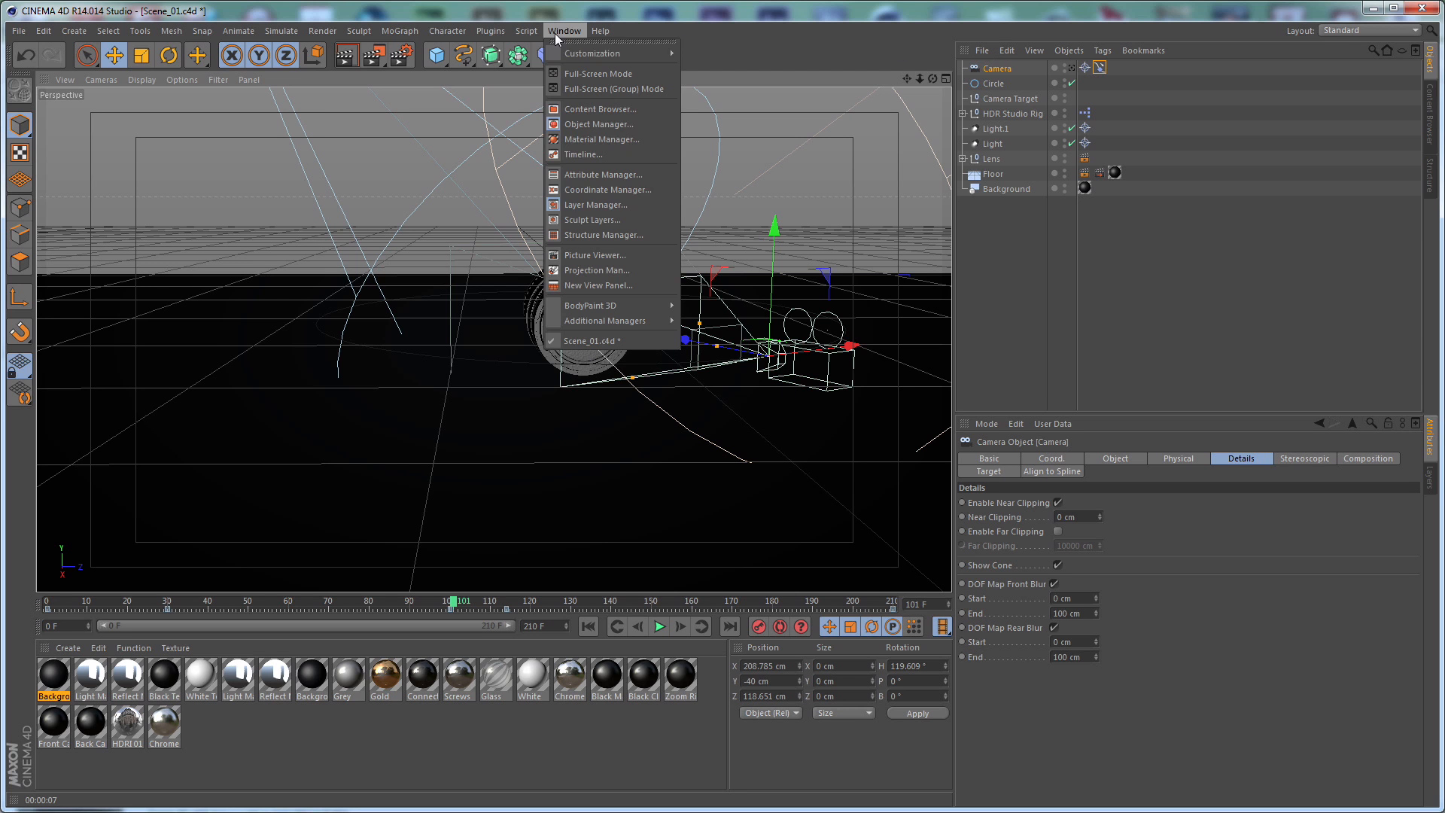
{"action": "left_click", "coordinate": [589, 153]}
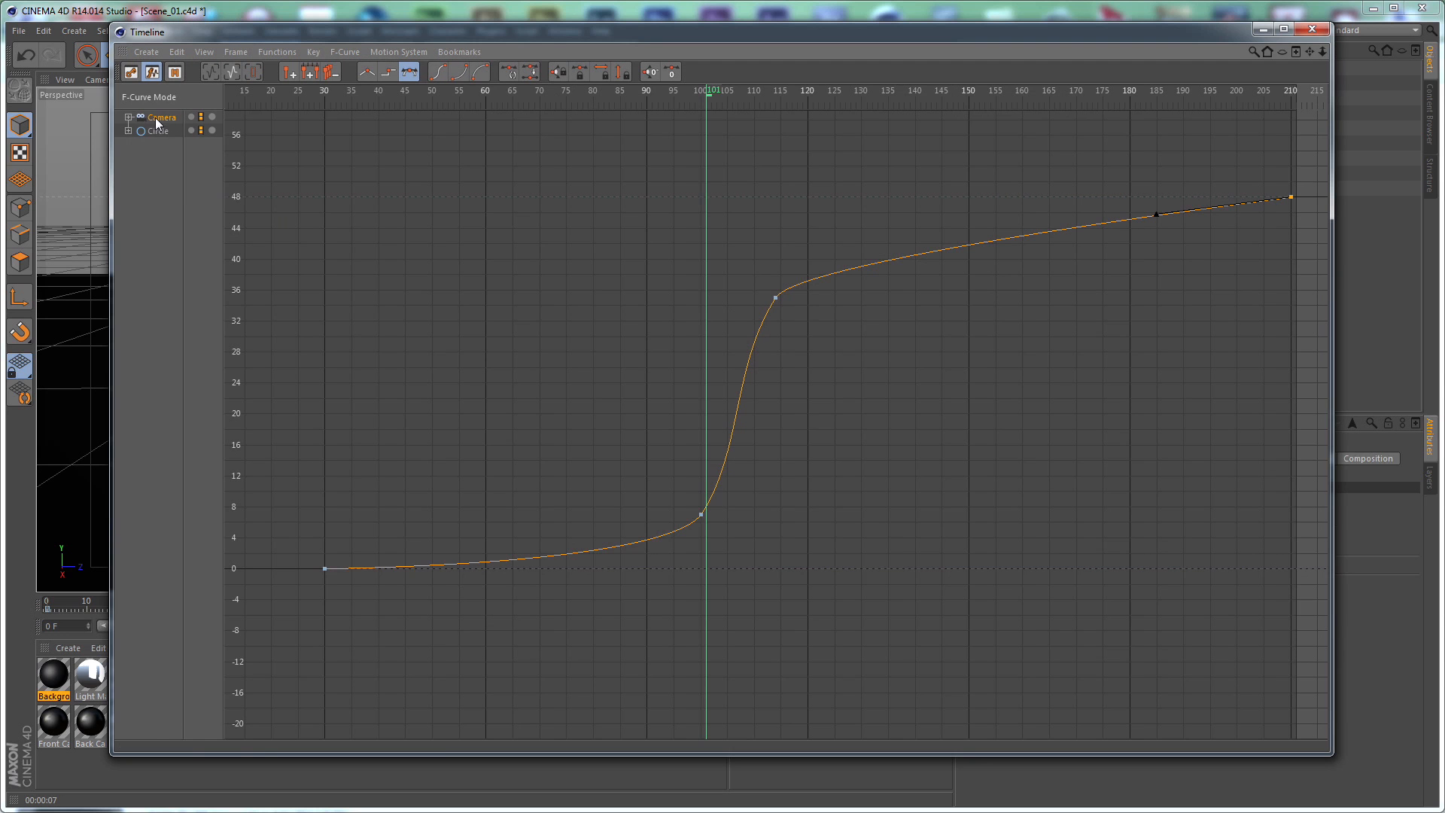
{"action": "left_click", "coordinate": [129, 118]}
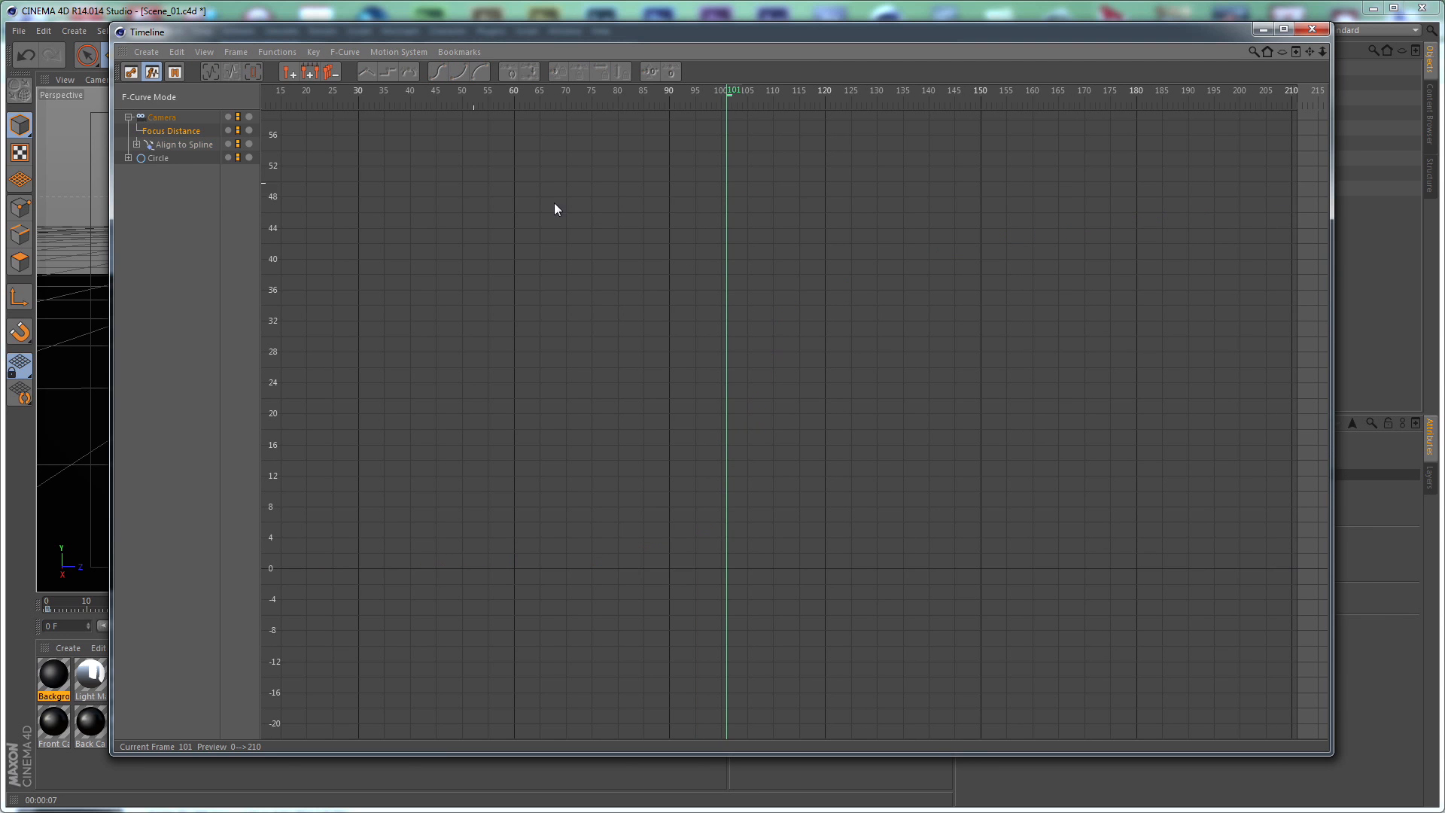
{"action": "right_click_drag", "start_coordinate": [915, 274], "coordinate": [897, 429], "text": "alt"}
{"action": "middle_click_drag", "start_coordinate": [837, 302], "coordinate": [1108, 302], "text": "alt"}
{"action": "right_click_drag", "start_coordinate": [864, 303], "coordinate": [883, 279], "text": "alt"}
{"action": "middle_click_drag", "start_coordinate": [879, 286], "coordinate": [814, 364], "text": "alt"}
{"action": "left_click_drag", "start_coordinate": [1233, 155], "coordinate": [458, 455]}
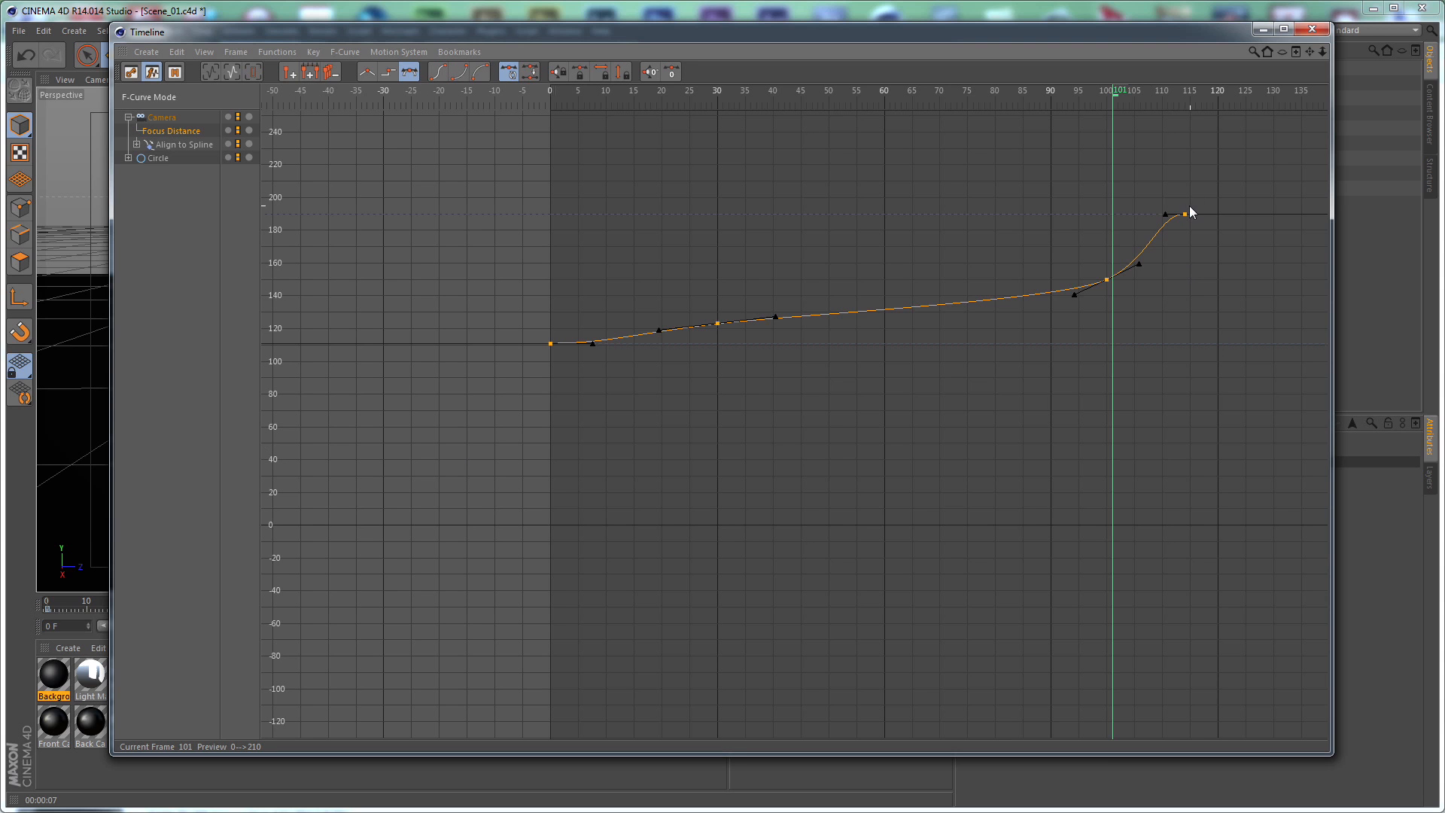
{"action": "right_click_drag", "start_coordinate": [1176, 214], "coordinate": [1212, 157], "text": "alt"}
{"action": "middle_click_drag", "start_coordinate": [1087, 260], "coordinate": [984, 361], "text": "alt"}
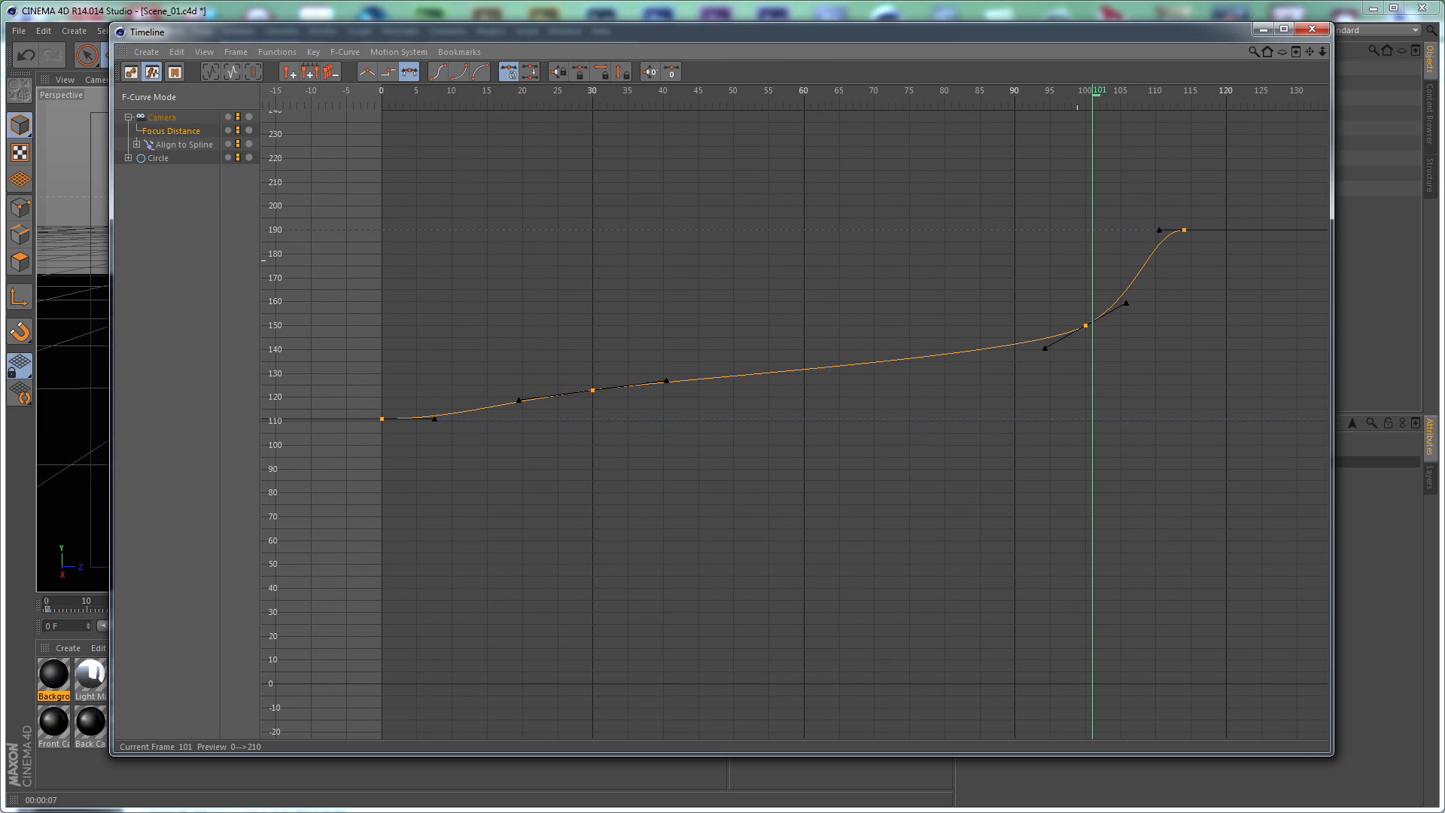
{"action": "left_click", "coordinate": [1316, 28]}
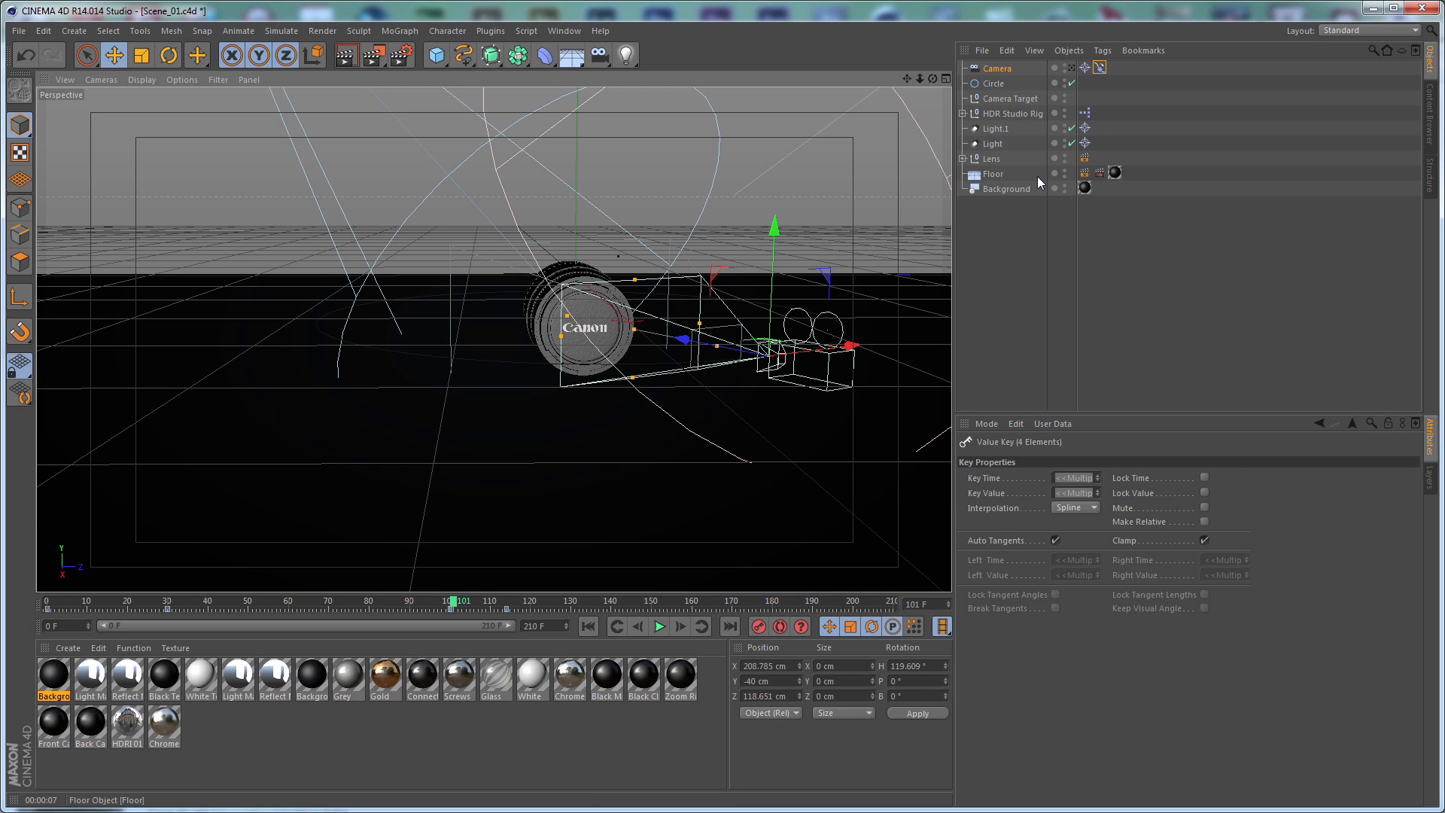
Check the Object Buffer settings of the Compositing tag on the Lens, and deselect it
{"action": "left_click", "coordinate": [995, 160]}
{"action": "left_click", "coordinate": [1084, 159]}
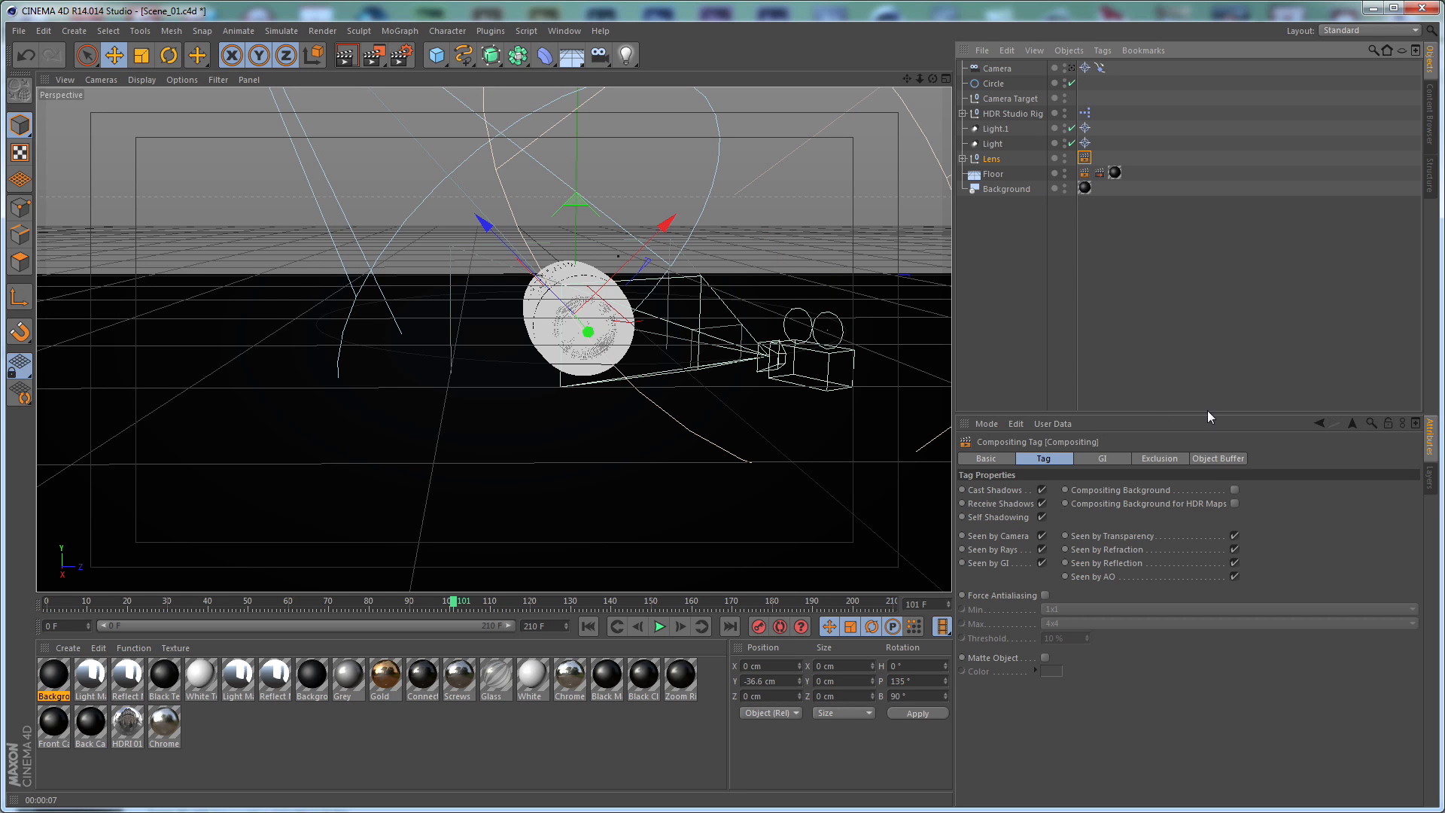
{"action": "left_click", "coordinate": [1212, 460]}
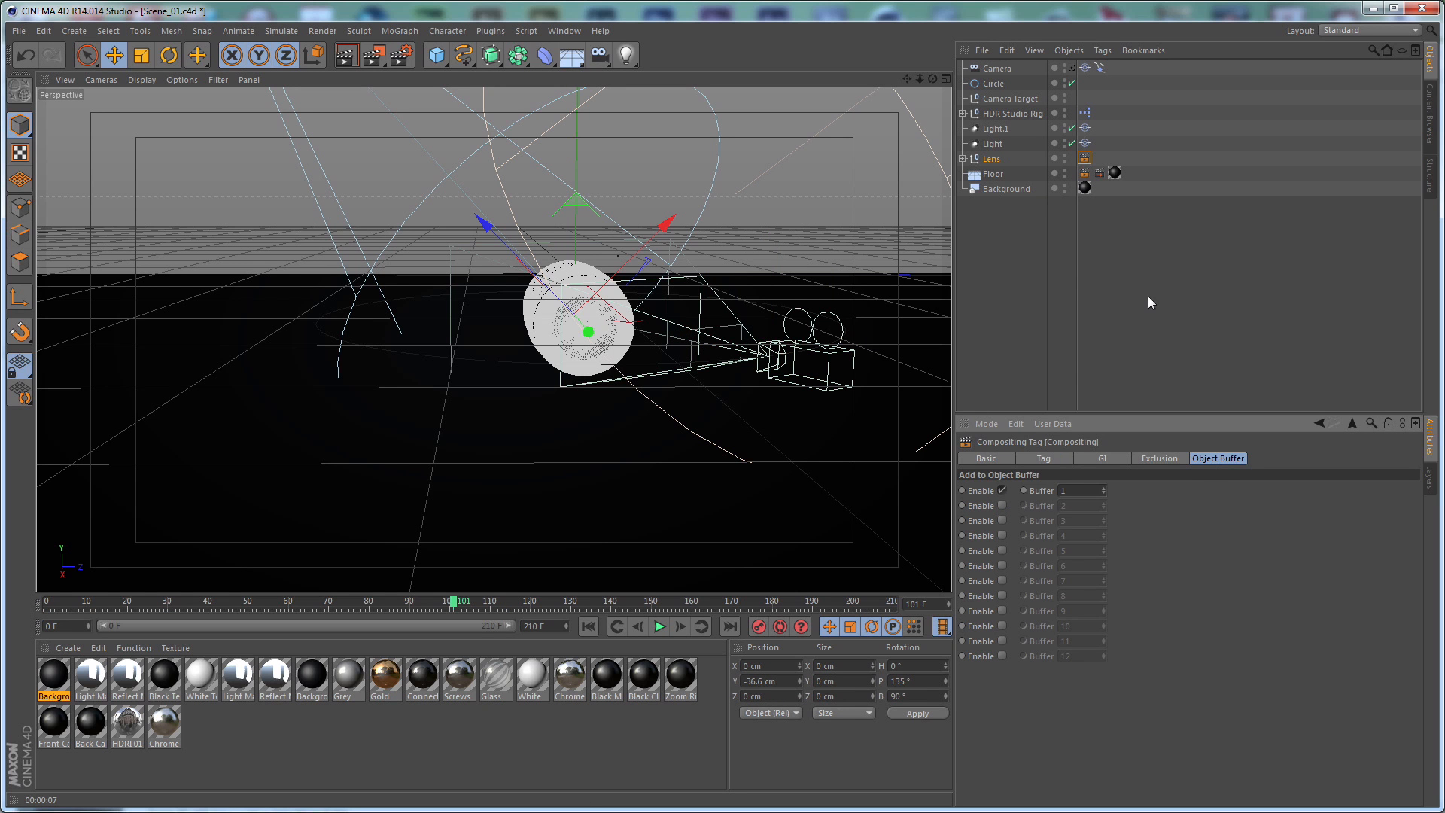
{"action": "left_click", "coordinate": [1025, 234]}
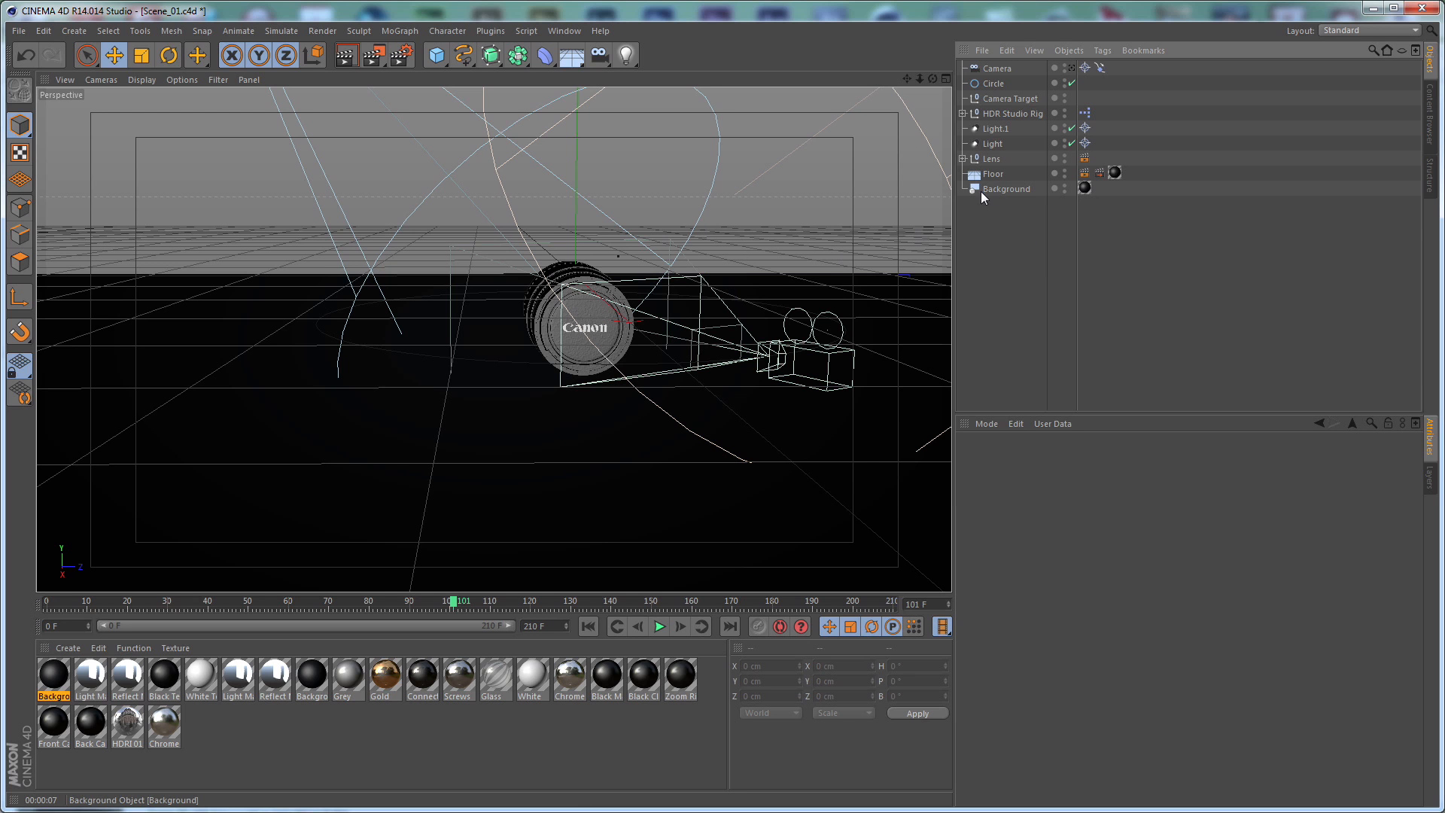
Look through the Camera again and save the project, agreeing to overwrite the older-version file
{"action": "left_click", "coordinate": [1072, 68]}
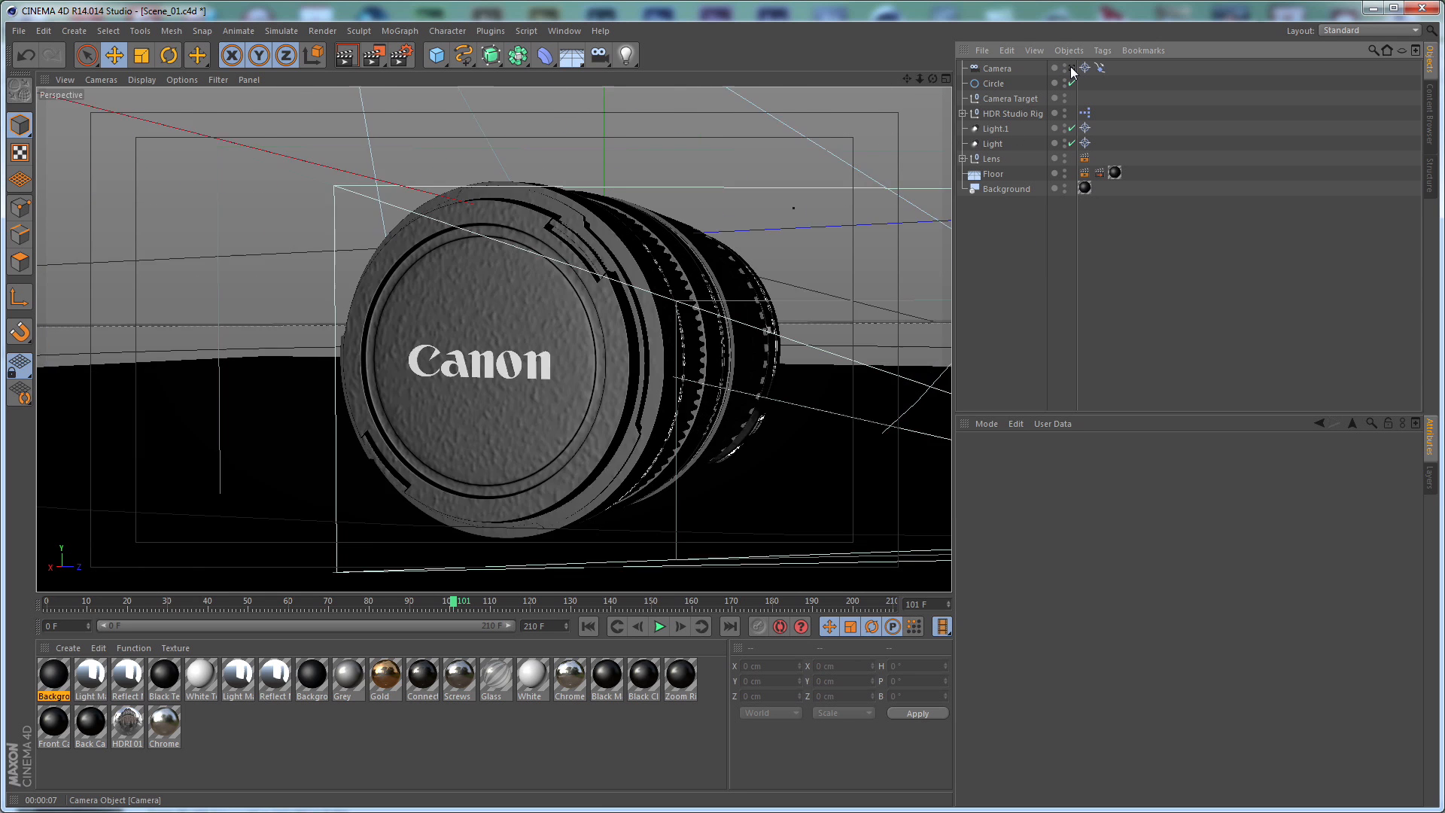
{"action": "key", "text": "ctrl+s"}
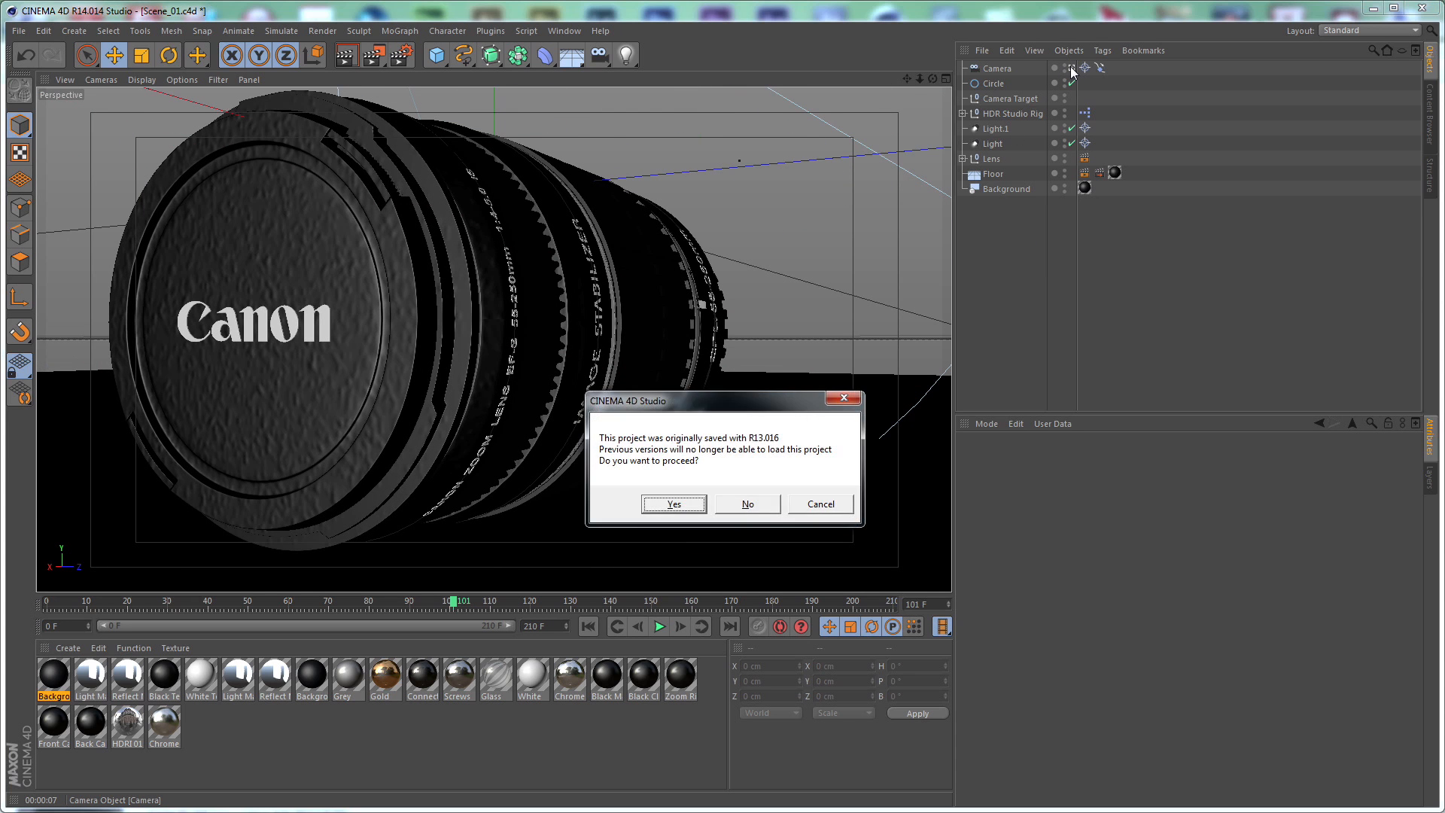
{"action": "left_click_drag", "start_coordinate": [773, 396], "coordinate": [879, 305]}
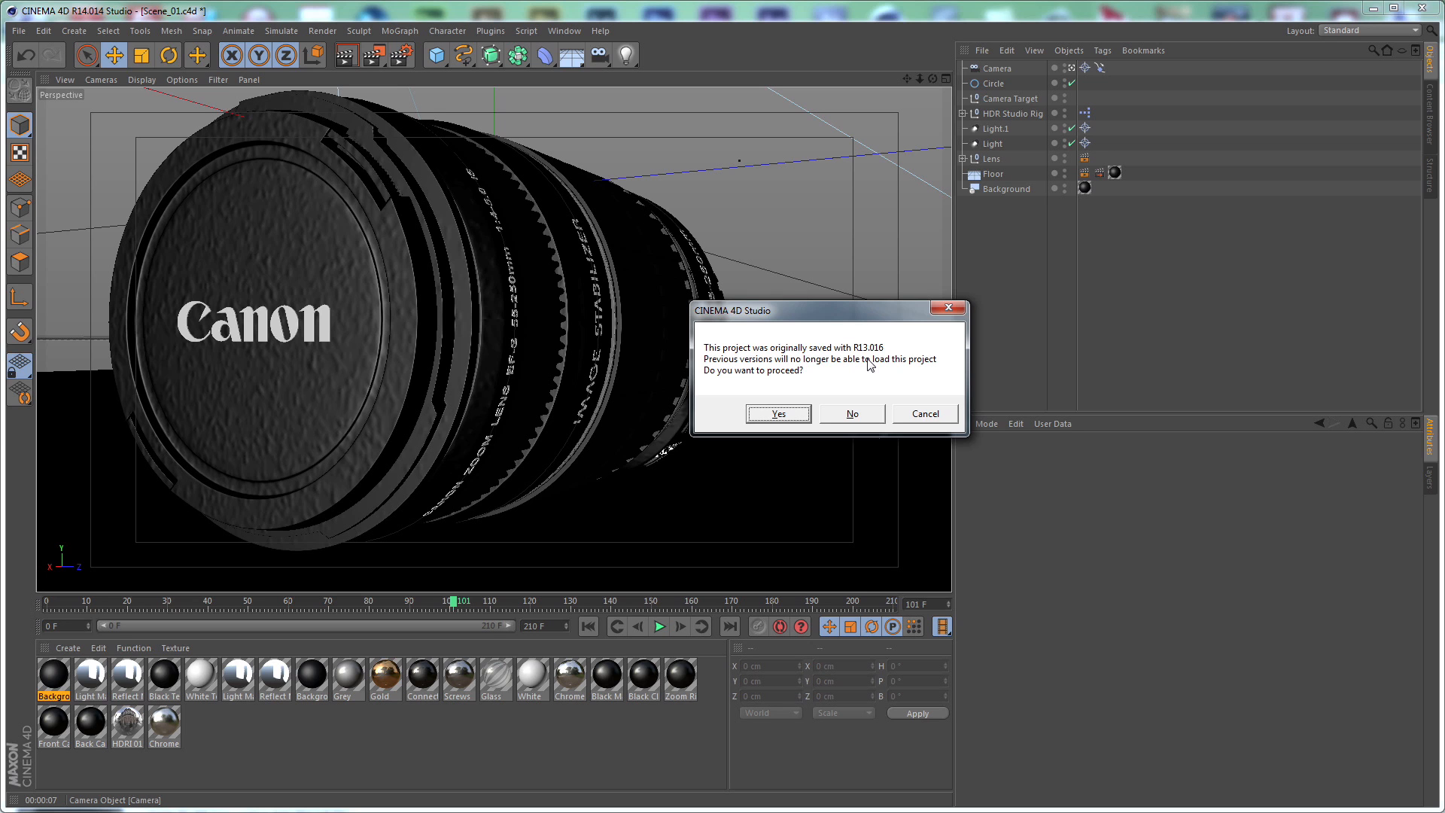
{"action": "left_click", "coordinate": [775, 413]}
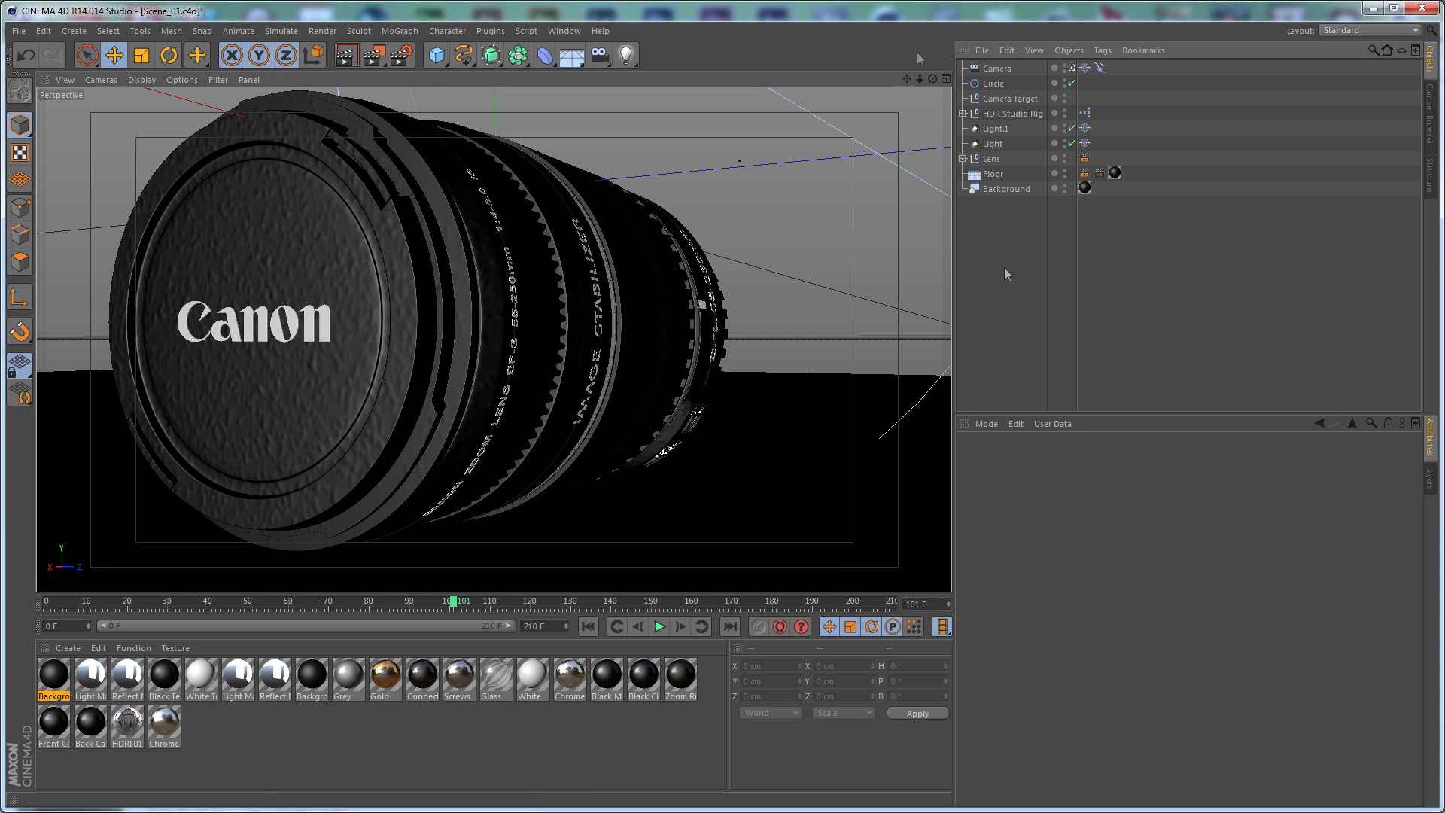
Open and enlarge the render settings and set the output Frame Range to All Frames
{"action": "key", "text": "ctrl+b"}
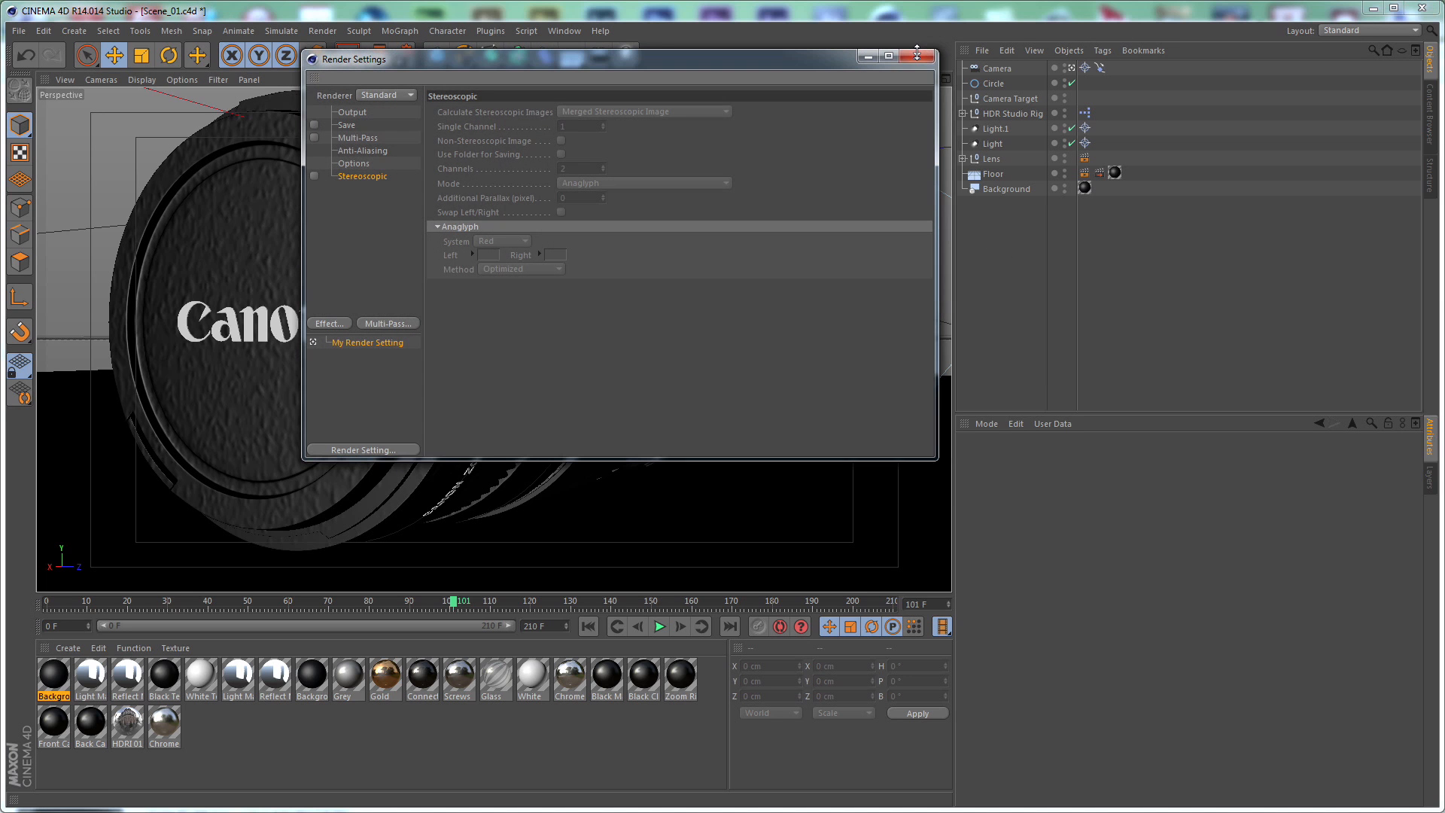
{"action": "left_click_drag", "start_coordinate": [936, 457], "coordinate": [1008, 559]}
{"action": "left_click_drag", "start_coordinate": [410, 63], "coordinate": [646, 135]}
{"action": "left_click", "coordinate": [590, 186]}
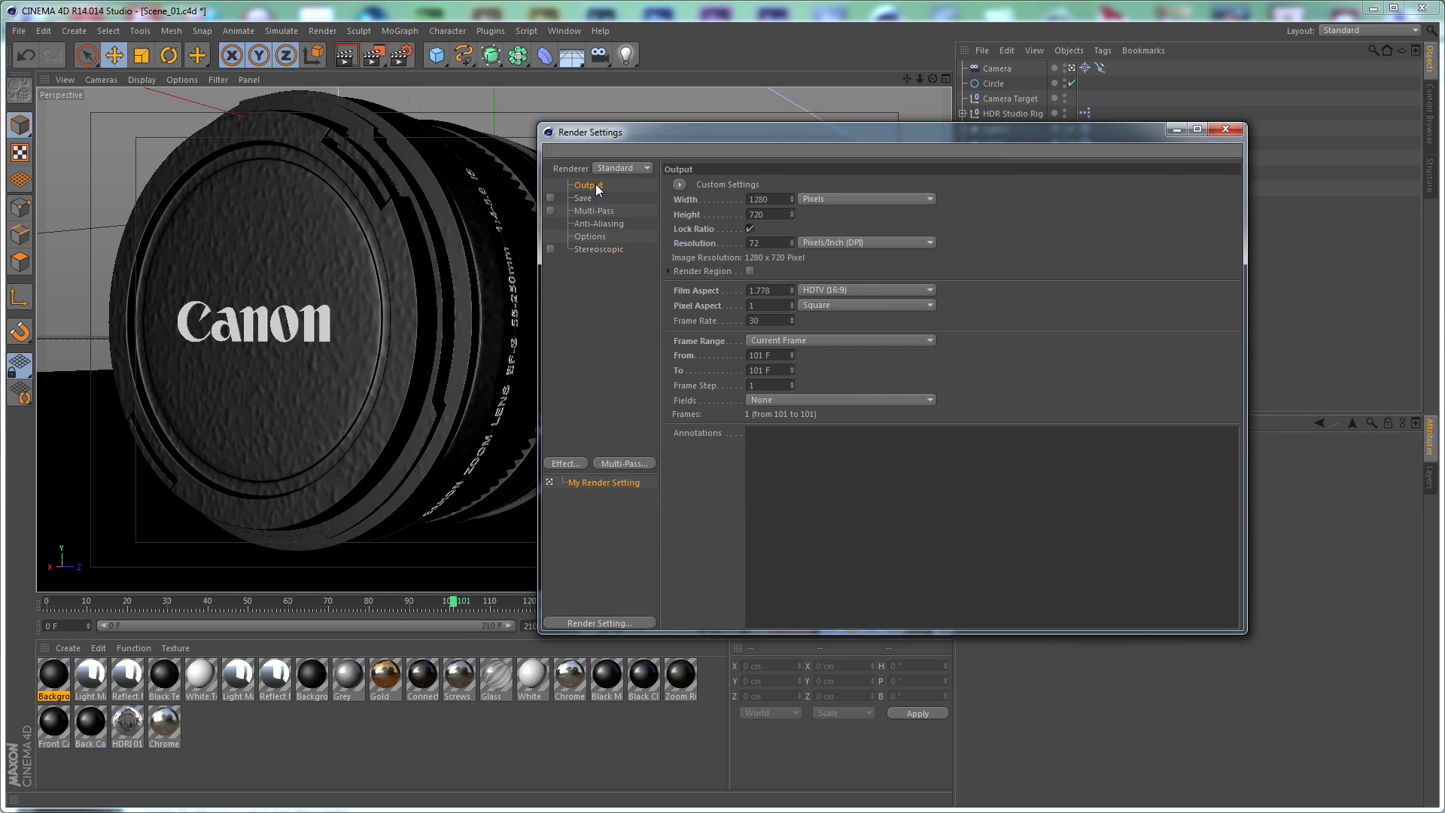
{"action": "left_click", "coordinate": [752, 341]}
{"action": "left_click", "coordinate": [802, 380]}
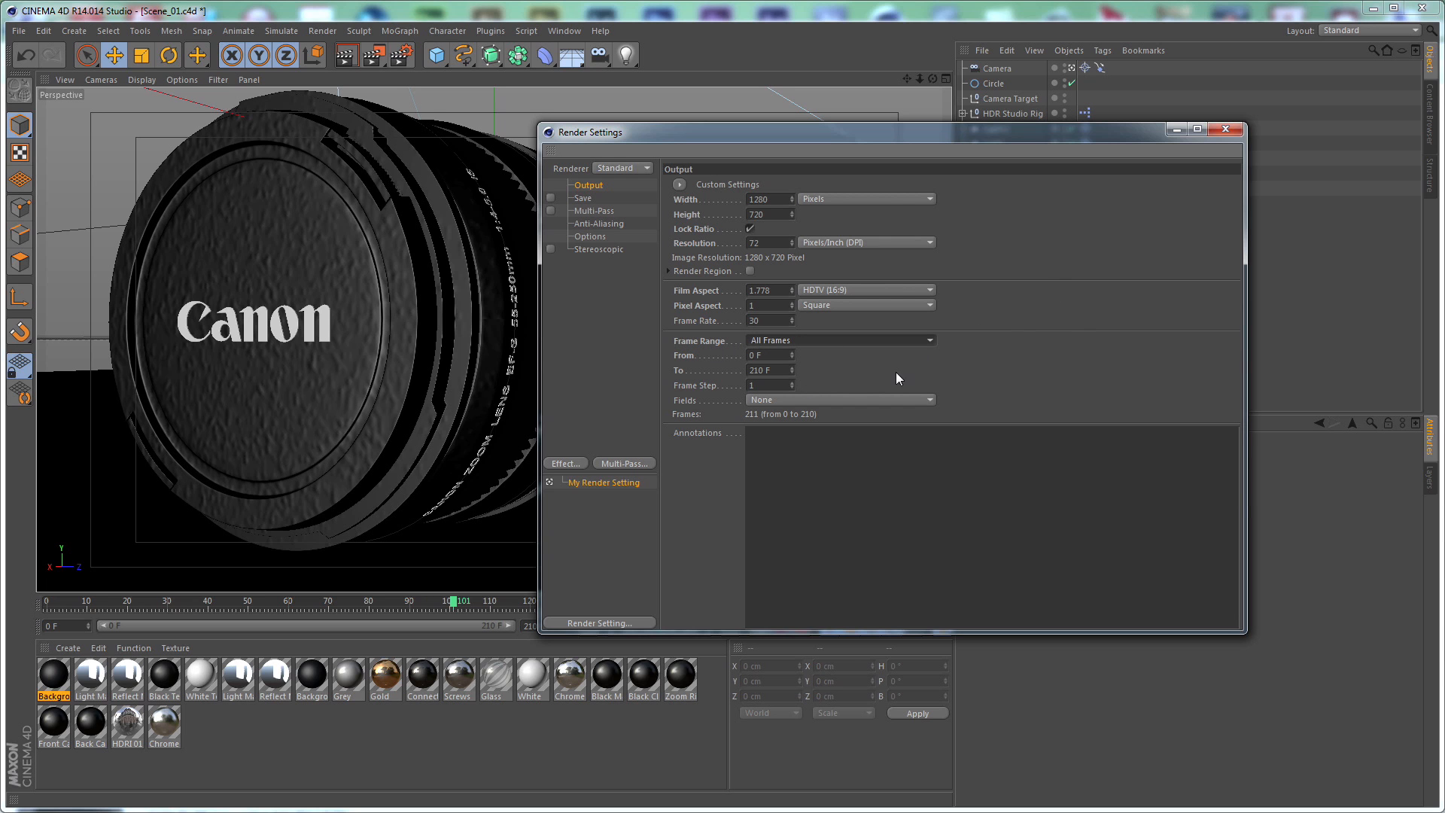
Enable saving of the regular image, show the Compositing Project File options, and turn on Multi-Pass rendering
{"action": "left_click", "coordinate": [585, 198]}
{"action": "left_click", "coordinate": [551, 198]}
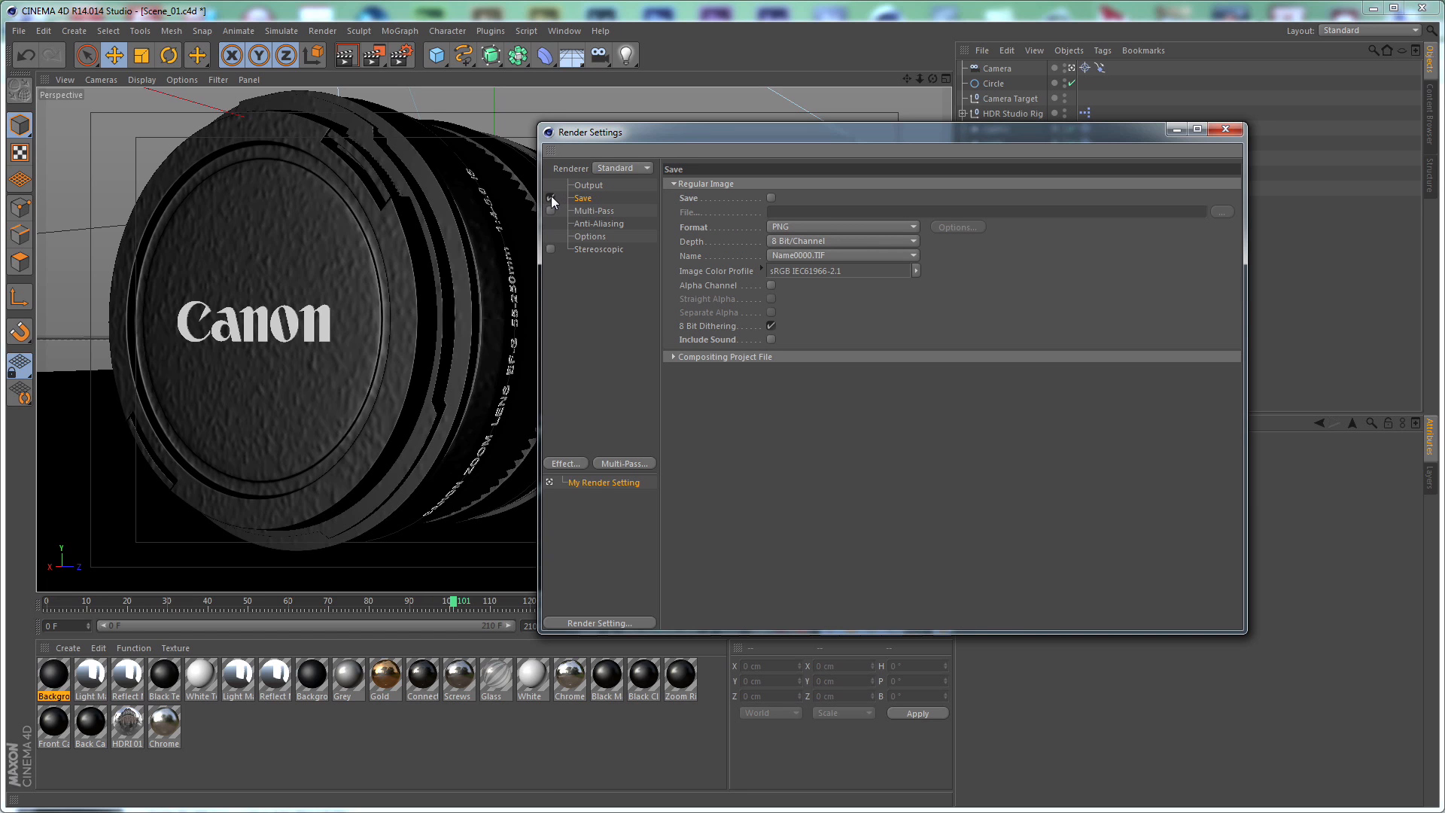
{"action": "left_click", "coordinate": [771, 198]}
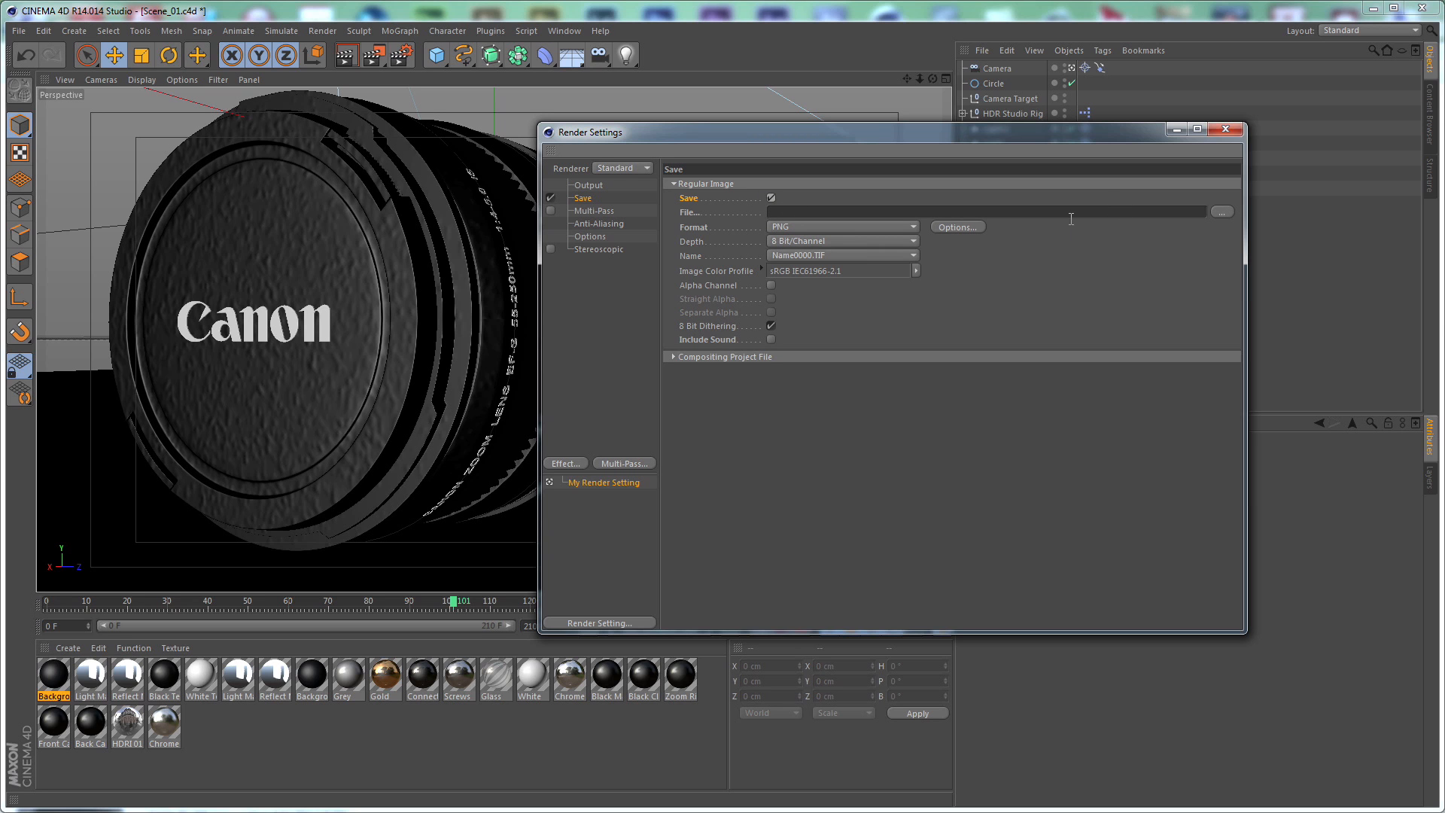
{"action": "left_click", "coordinate": [673, 357]}
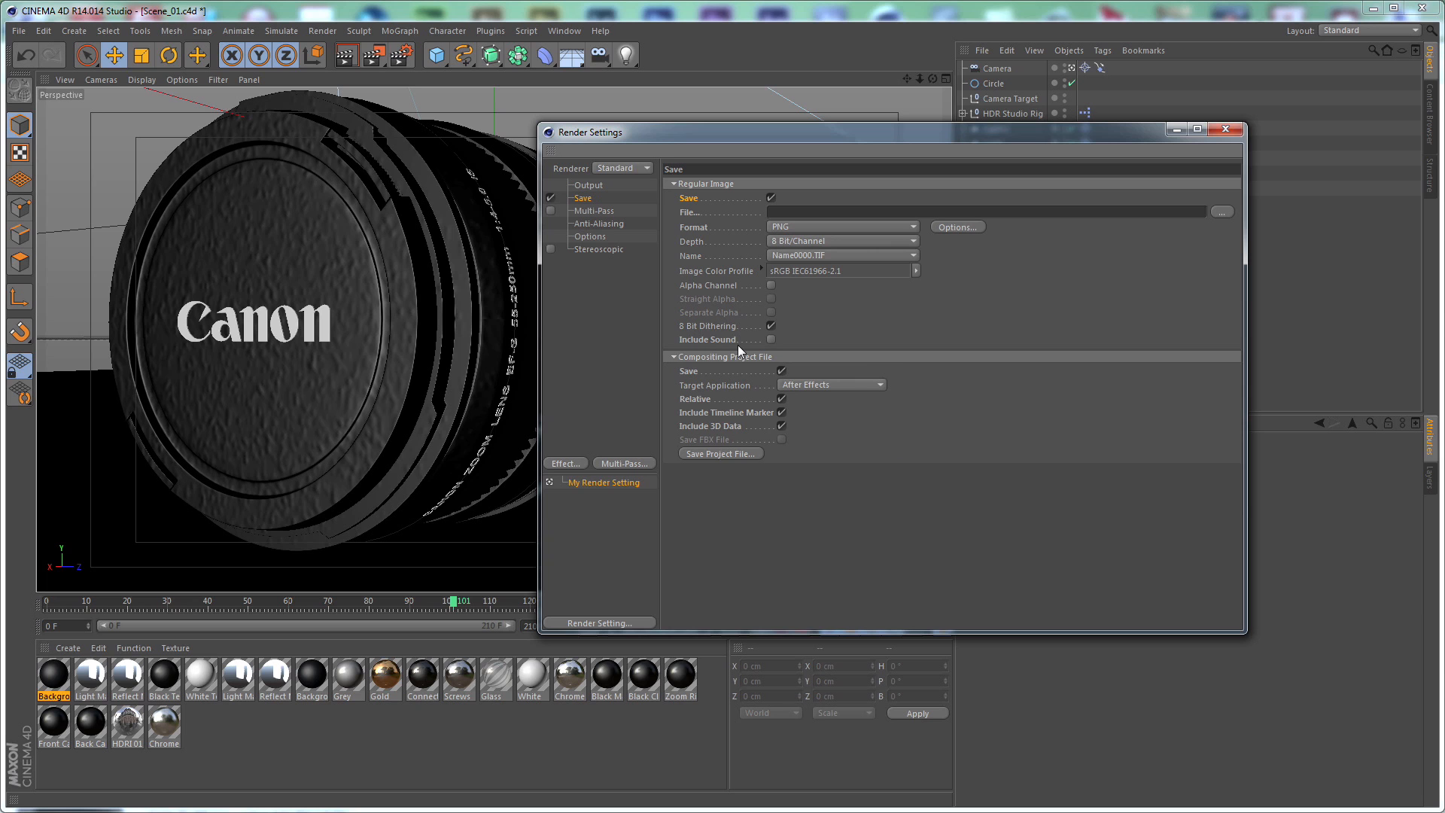
{"action": "left_click", "coordinate": [551, 210]}
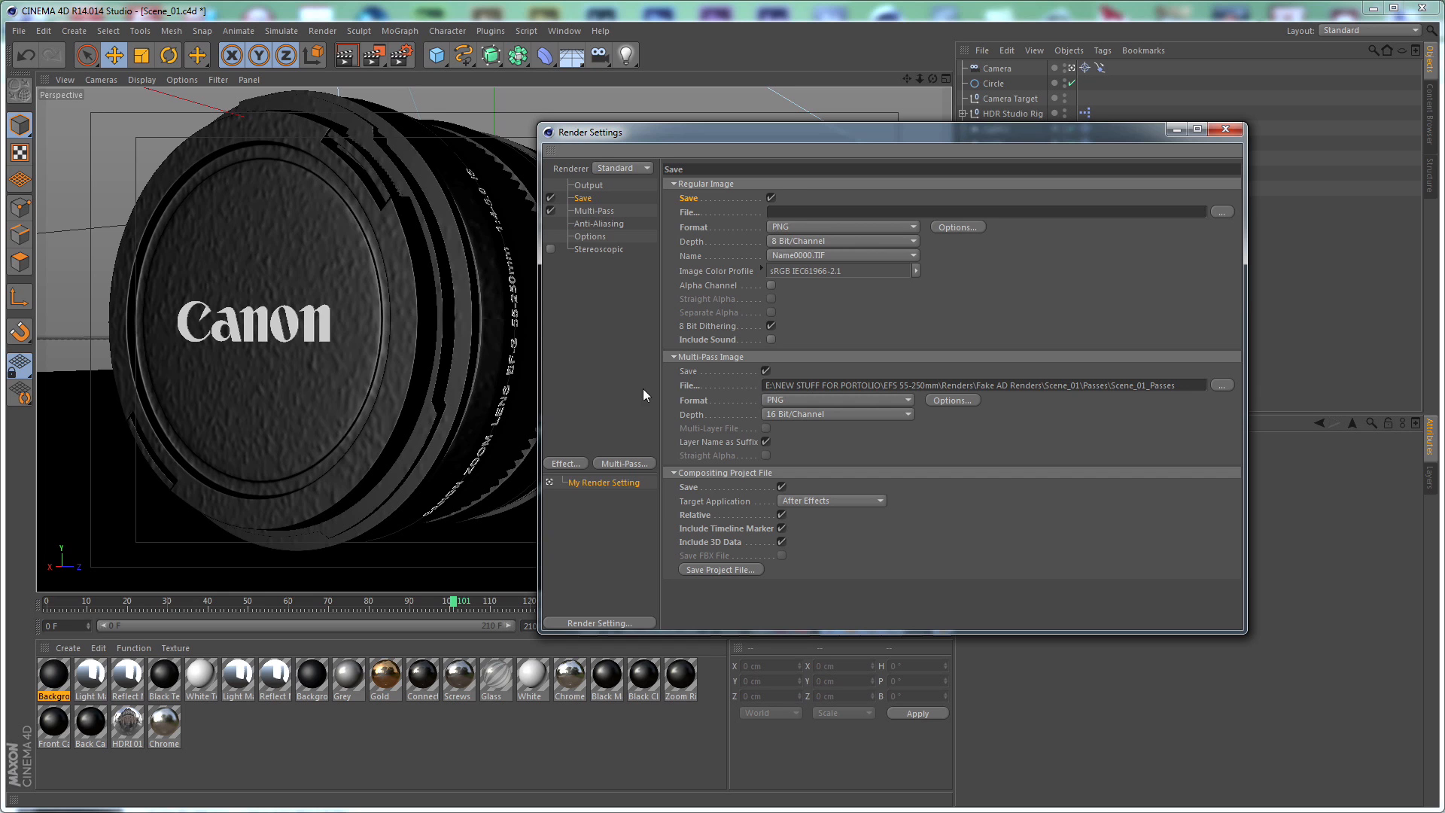
Review the Anti-Aliasing render settings and the available Max Level options
{"action": "left_click", "coordinate": [602, 225]}
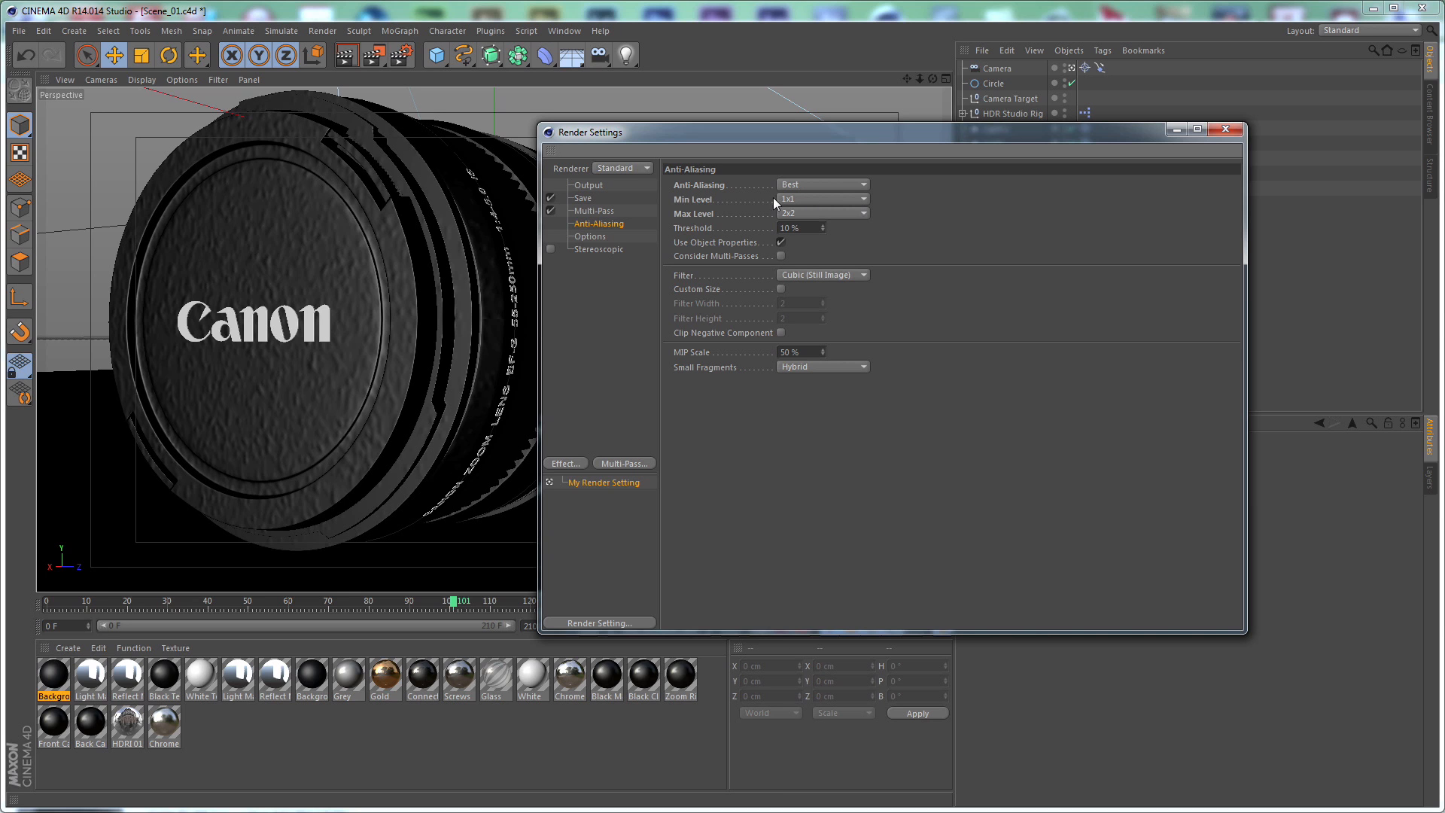
{"action": "left_click", "coordinate": [798, 214]}
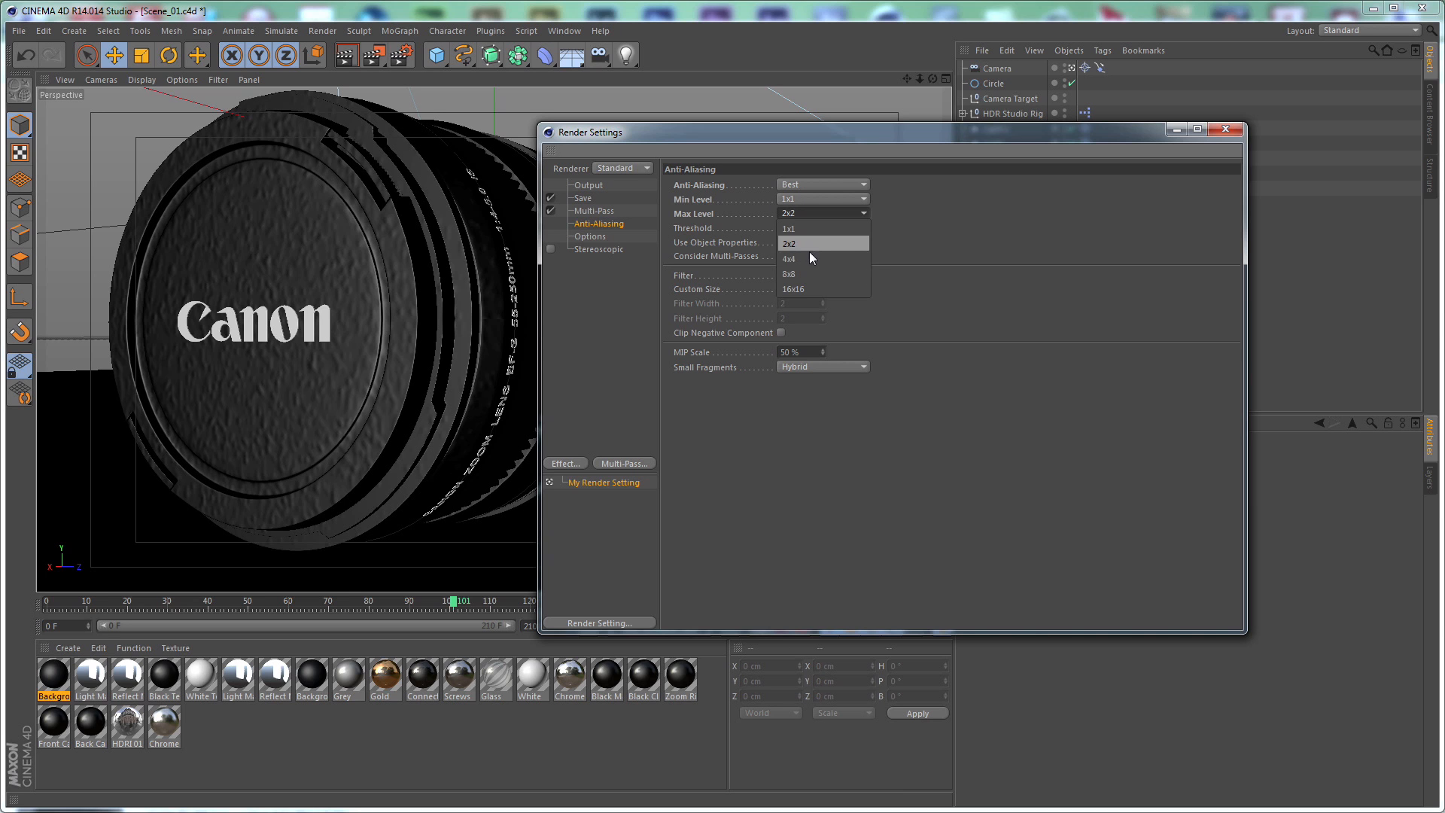
{"action": "left_click", "coordinate": [963, 228]}
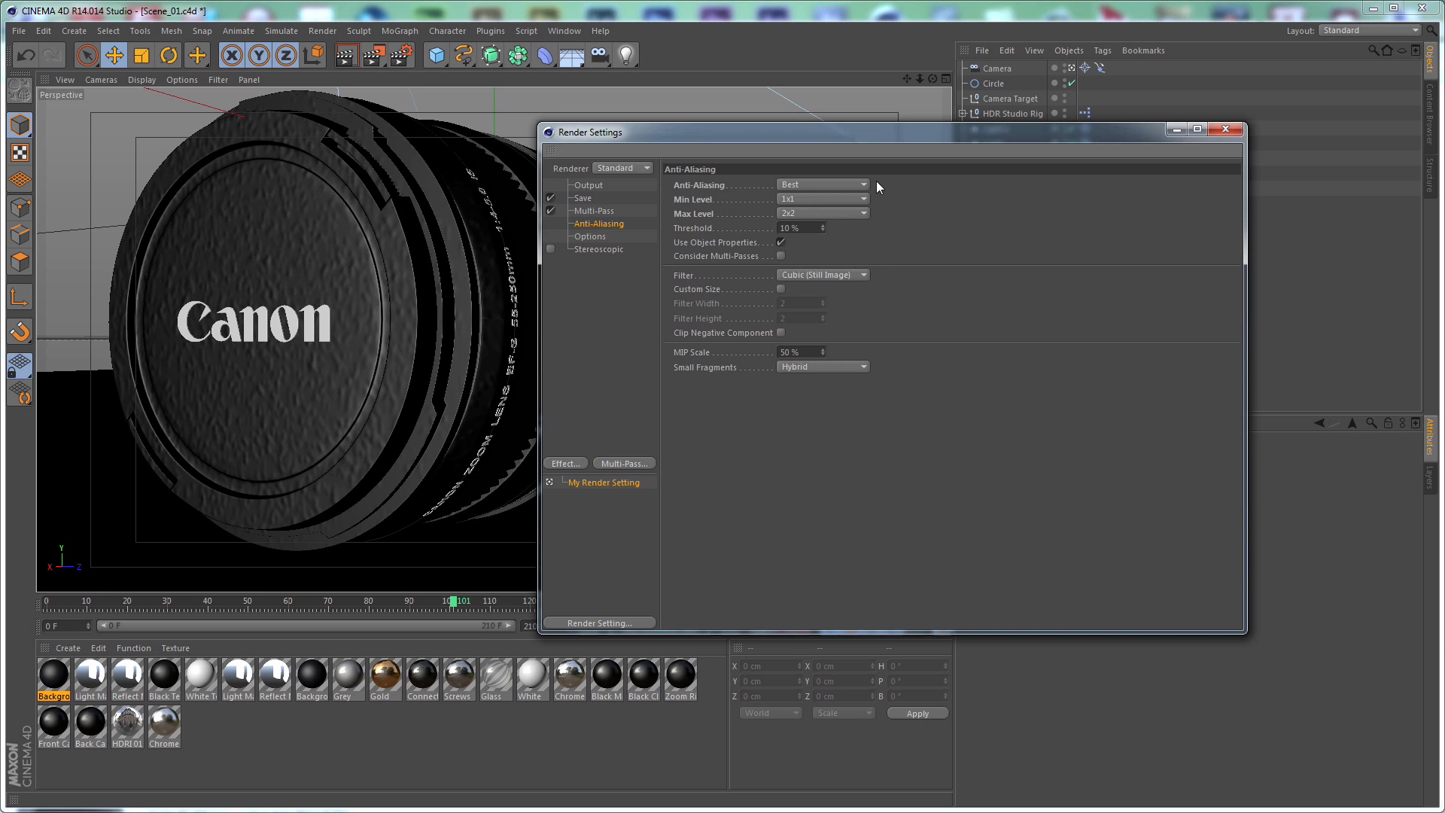
Add the Ambient Occlusion render effect with a Minimum Ray Length of 25 cm and a Maximum Ray Length of 150 cm
{"action": "left_click_drag", "start_coordinate": [675, 136], "coordinate": [518, 112]}
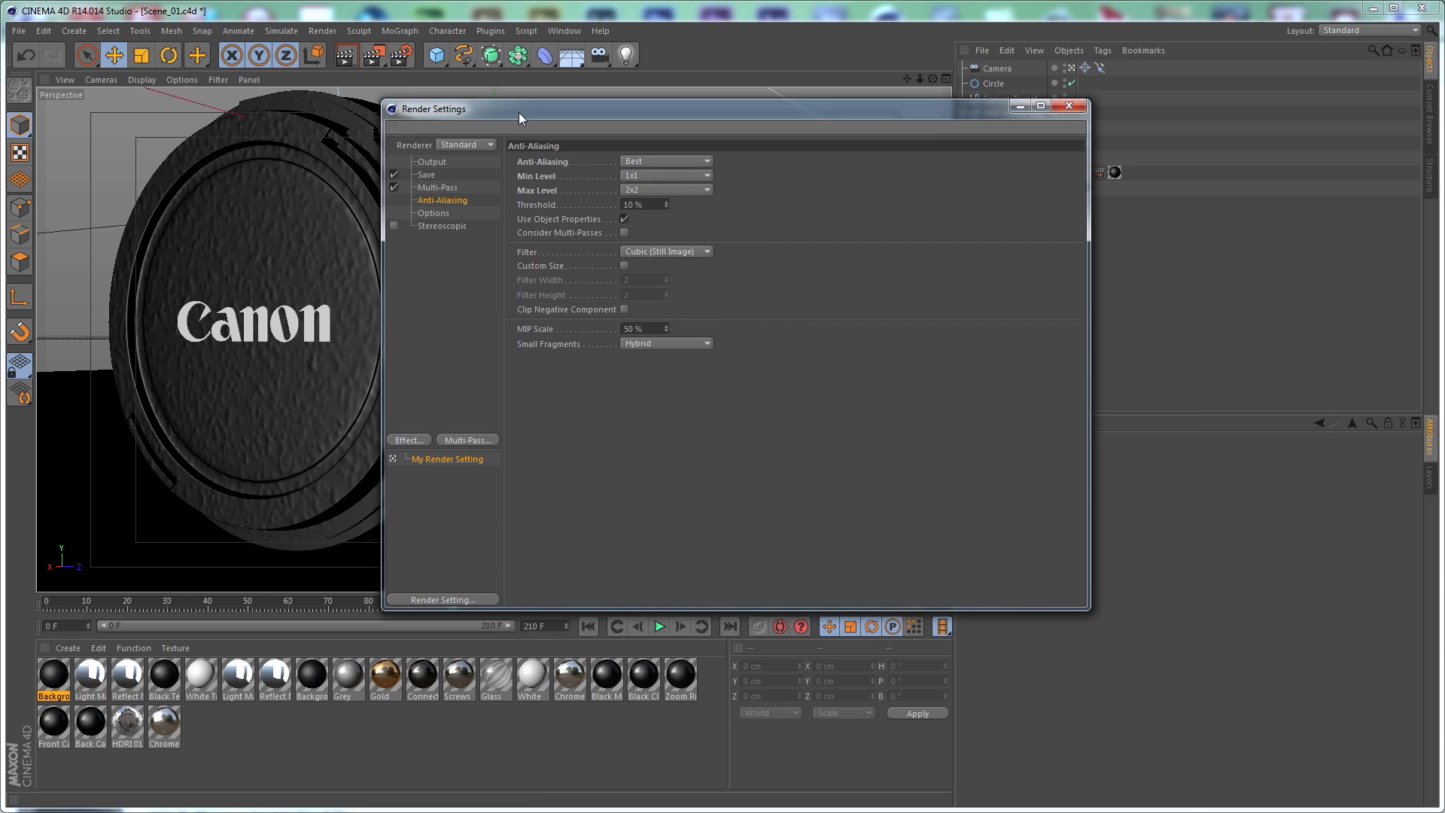
{"action": "left_click_drag", "start_coordinate": [504, 263], "coordinate": [558, 264]}
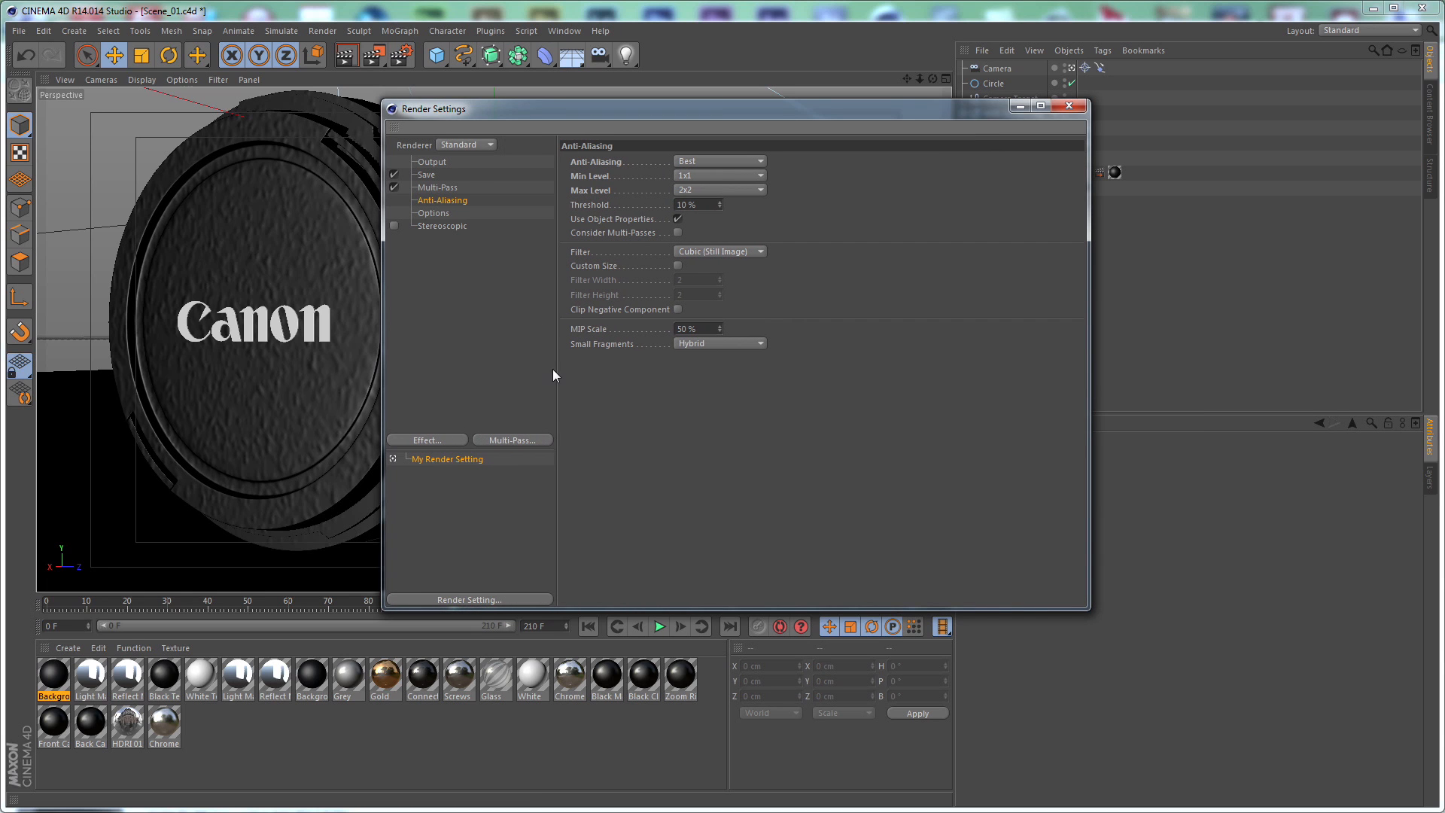
{"action": "left_click", "coordinate": [441, 441]}
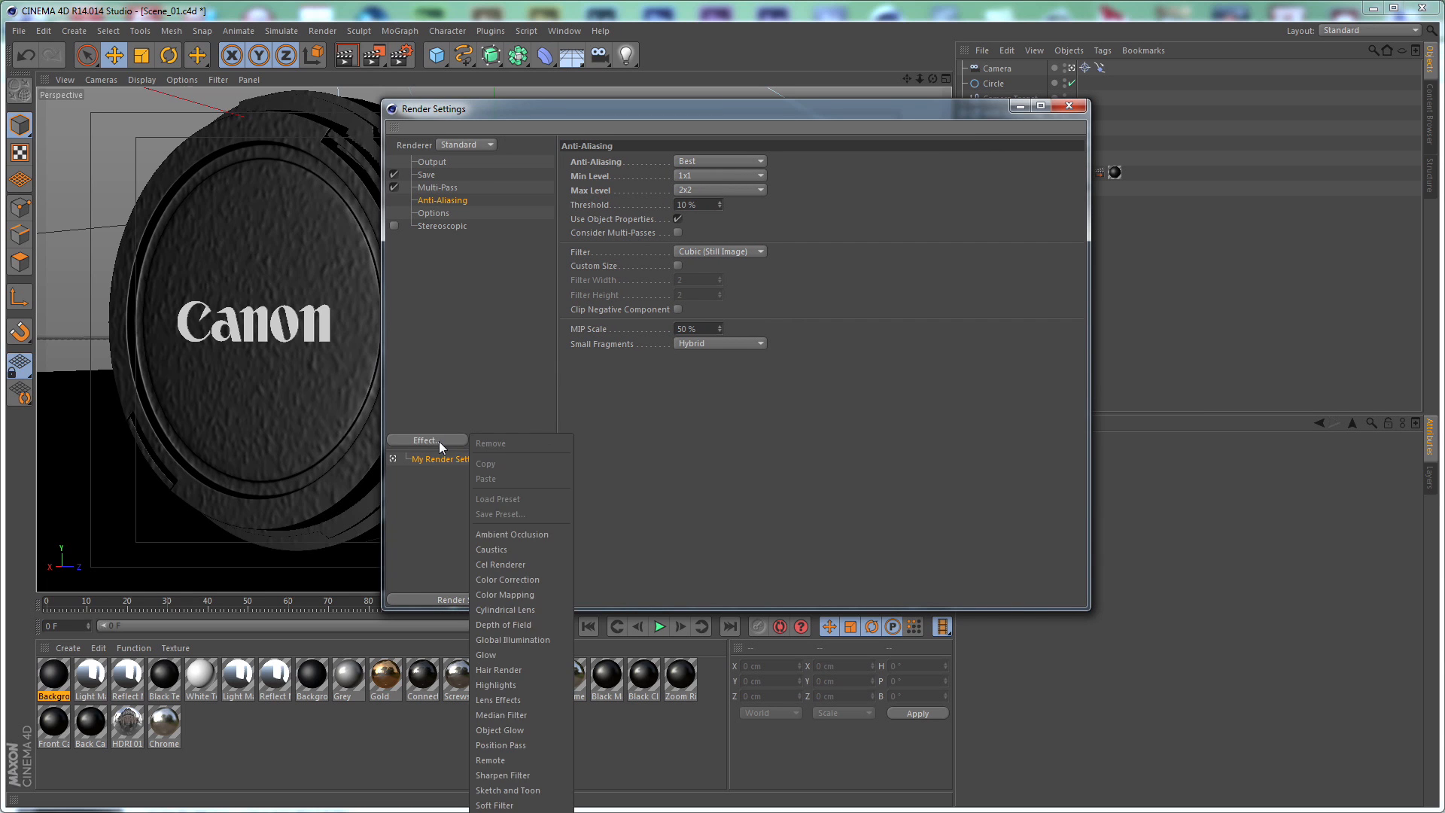
{"action": "left_click", "coordinate": [509, 535]}
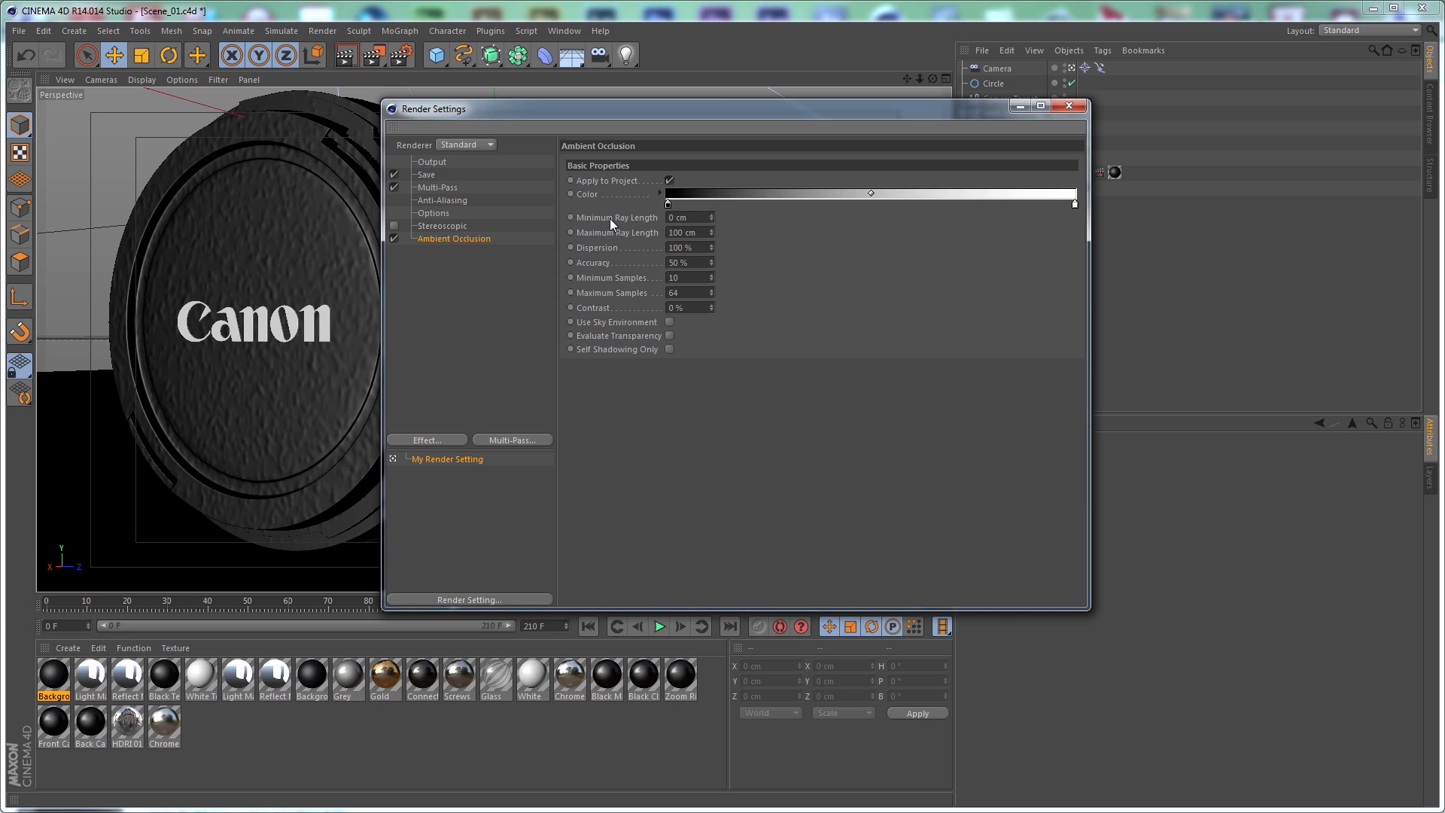
{"action": "double_click", "coordinate": [696, 218]}
{"action": "type", "text": "25"}
{"action": "key", "text": "Return"}
{"action": "double_click", "coordinate": [686, 233]}
{"action": "type", "text": "150"}
{"action": "key", "text": "Return"}
Set the Ambient Occlusion Accuracy to 35%, Minimum Samples to 32, Maximum Samples to 96 and Contrast to 15%
{"action": "double_click", "coordinate": [695, 262]}
{"action": "type", "text": "35"}
{"action": "key", "text": "Return"}
{"action": "double_click", "coordinate": [695, 277]}
{"action": "type", "text": "32"}
{"action": "key", "text": "Tab"}
{"action": "type", "text": "96"}
{"action": "key", "text": "Return"}
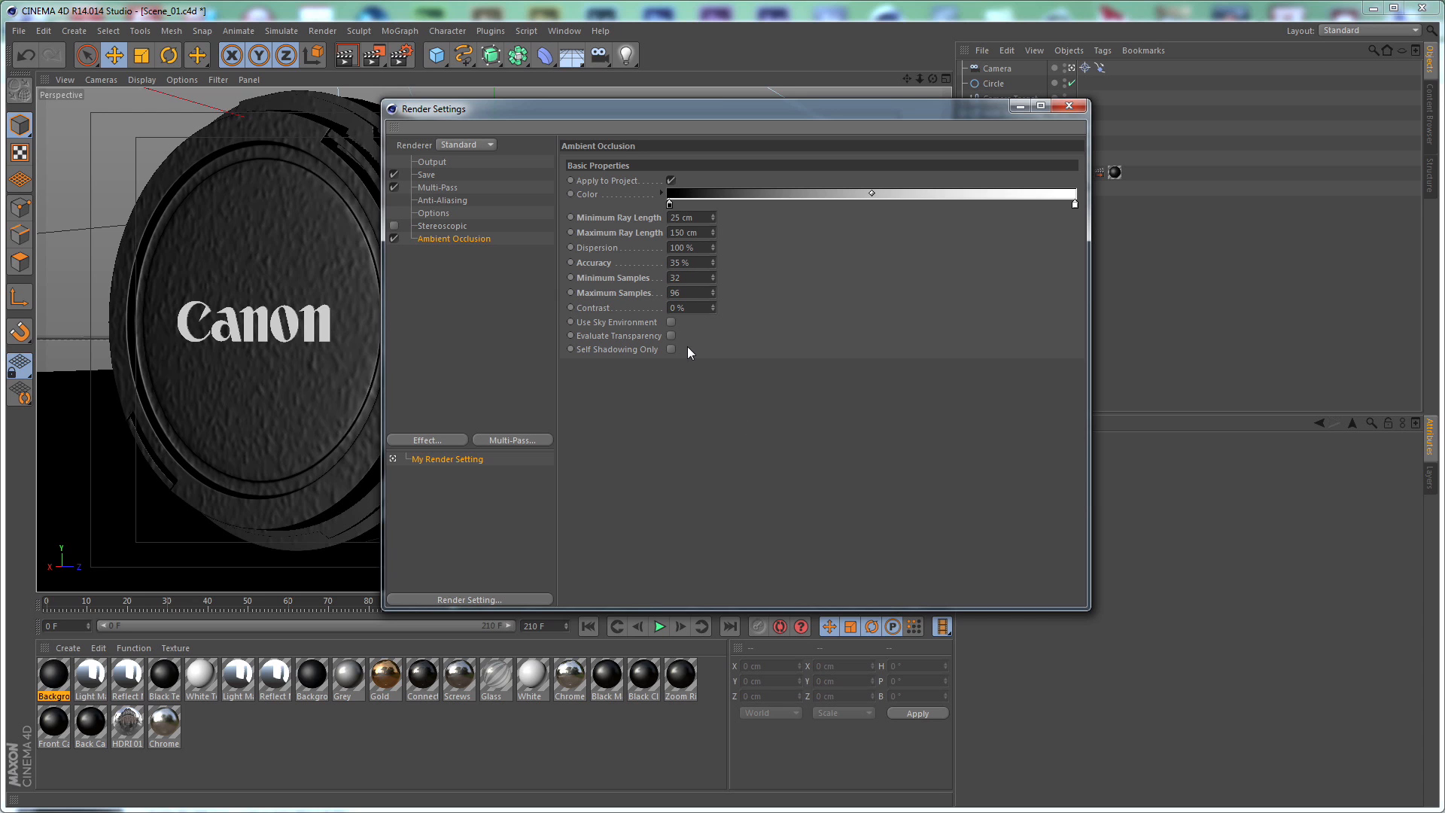
{"action": "double_click", "coordinate": [689, 307]}
{"action": "type", "text": "15"}
{"action": "key", "text": "Return"}
Add Ambient Occlusion, Diffuse, Specular and Reflection passes to the Multi-Pass output
{"action": "left_click", "coordinate": [510, 442]}
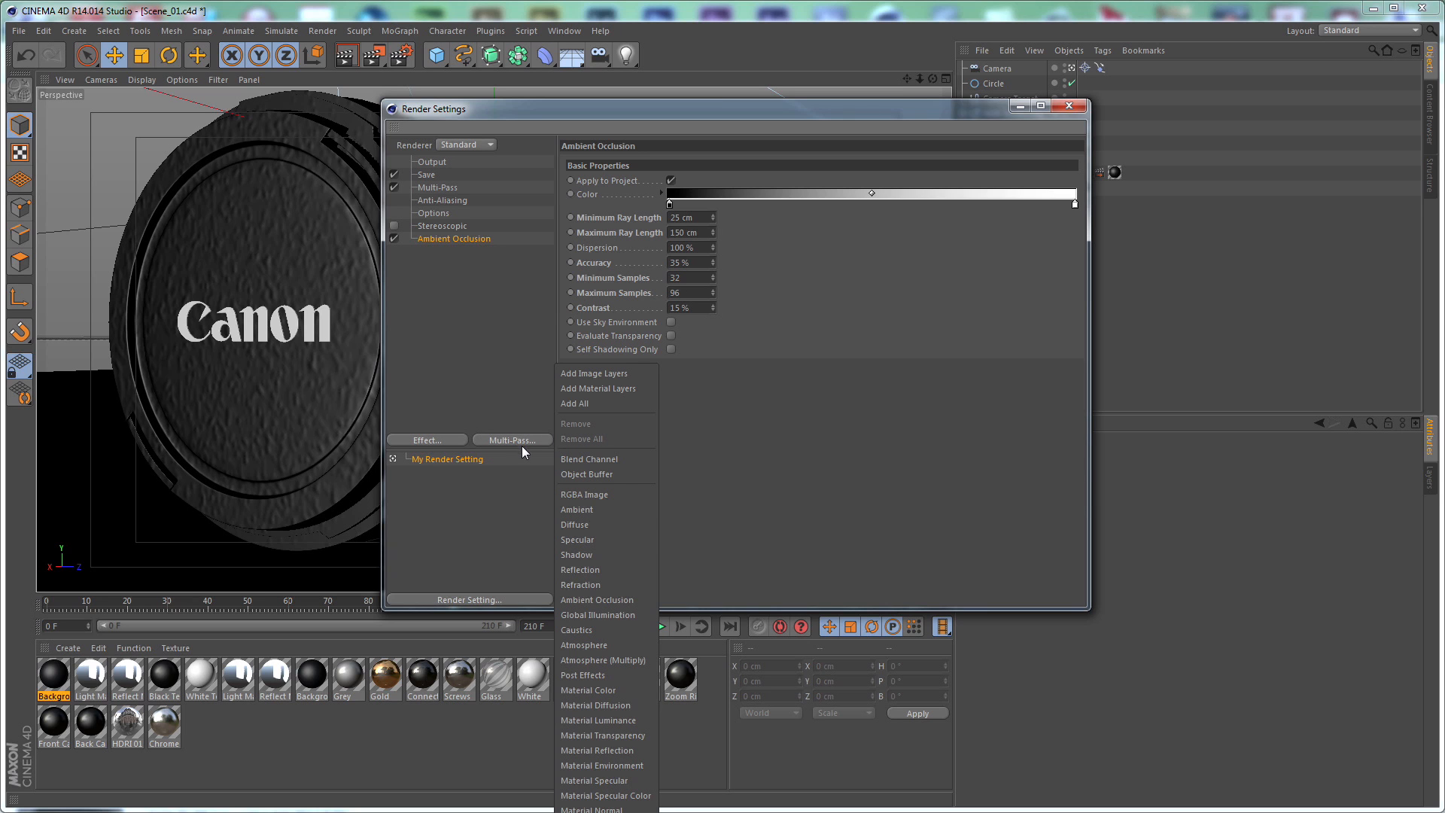
{"action": "left_click", "coordinate": [625, 600]}
{"action": "left_click_drag", "start_coordinate": [651, 109], "coordinate": [650, 63]}
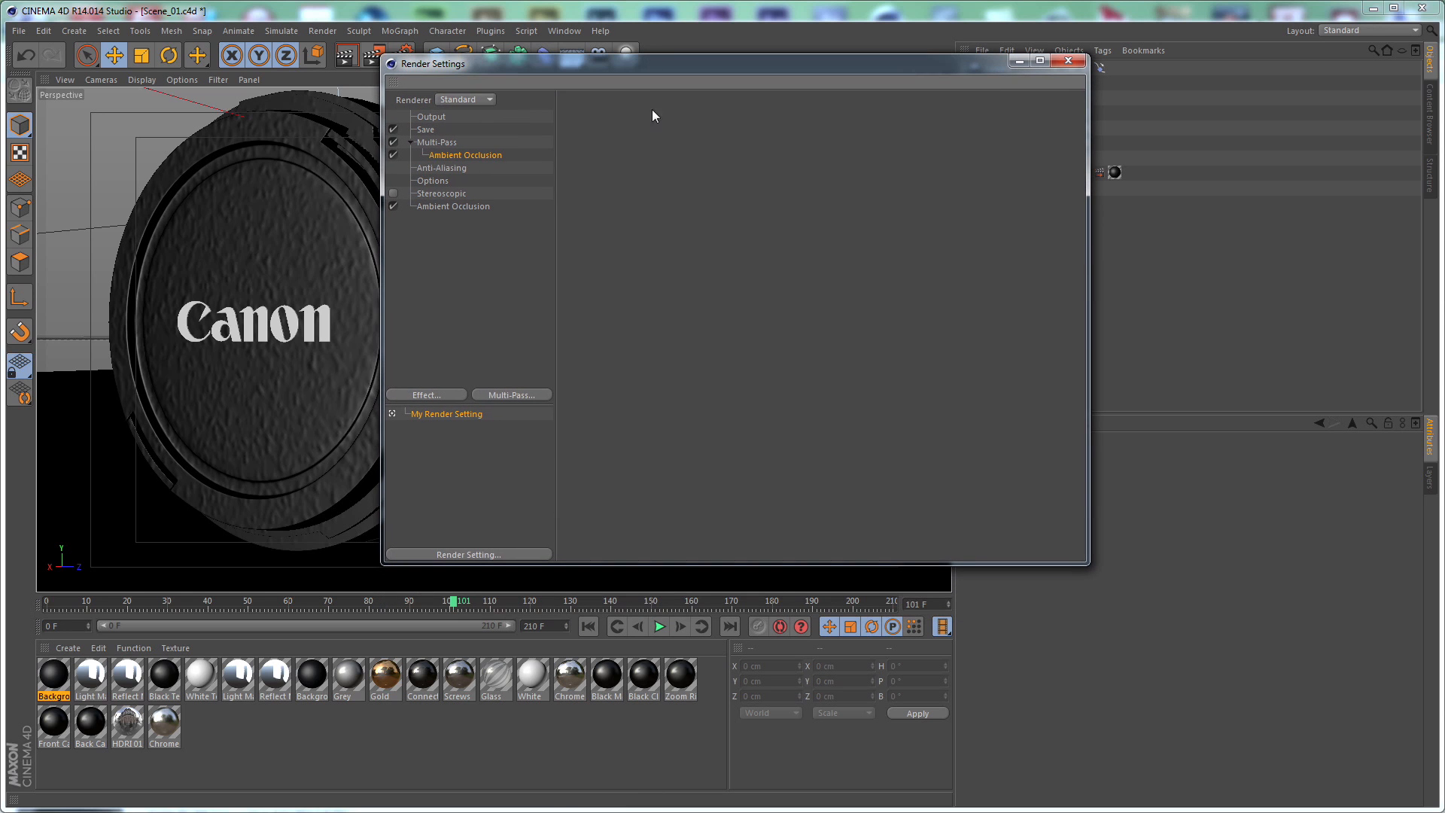
{"action": "left_click", "coordinate": [507, 394]}
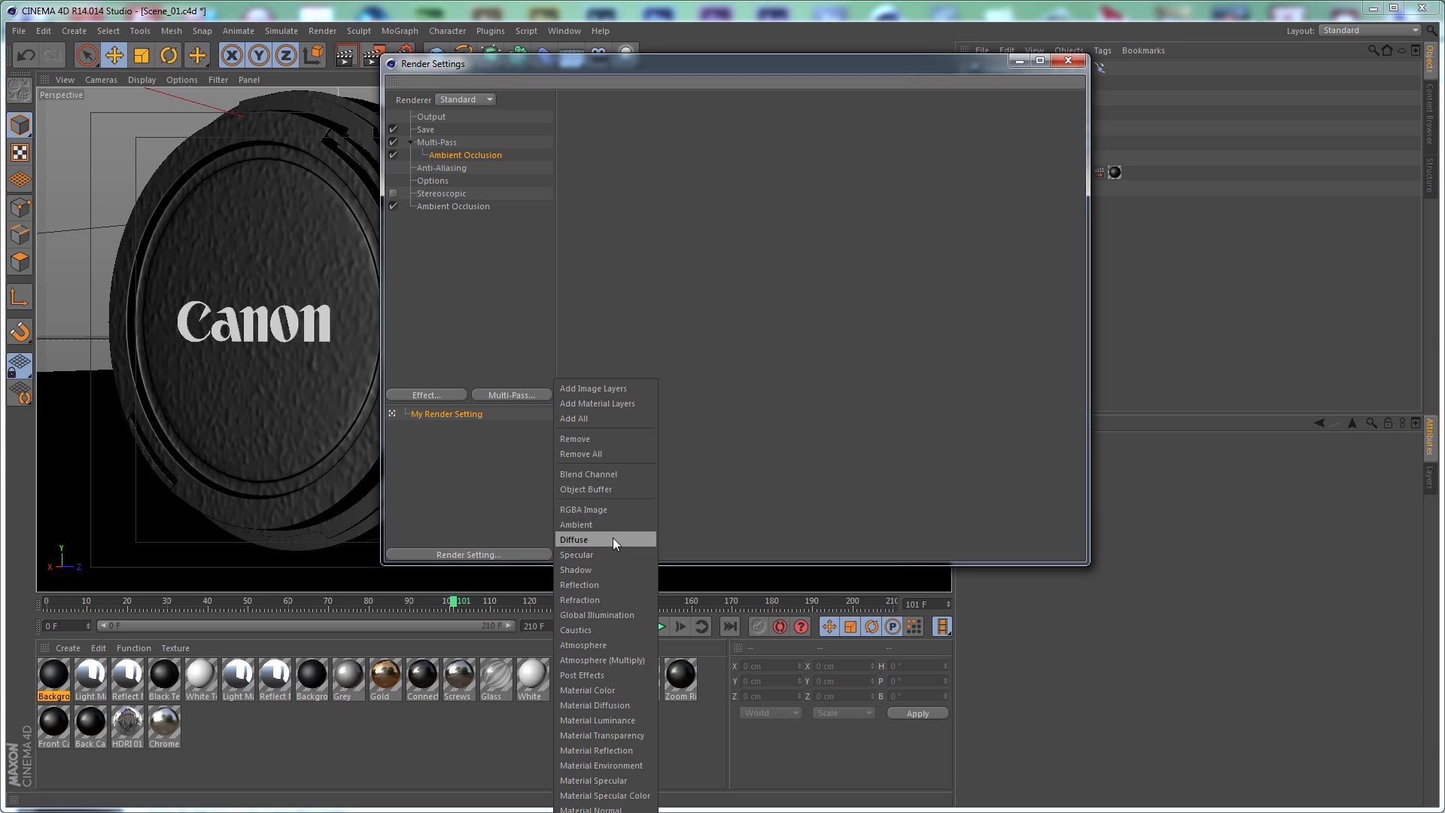
{"action": "left_click", "coordinate": [614, 540]}
{"action": "left_click", "coordinate": [510, 393]}
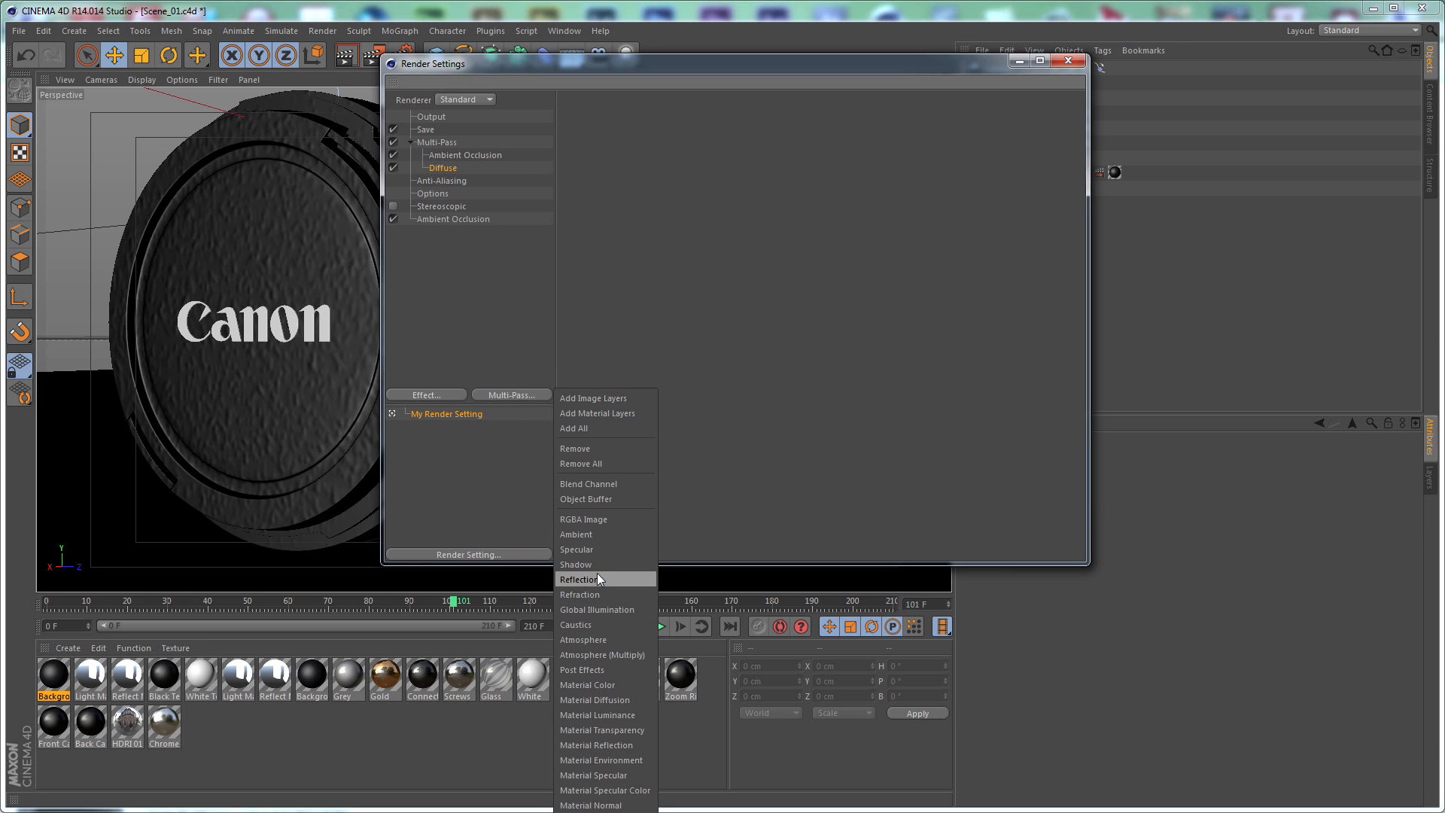
{"action": "left_click", "coordinate": [607, 550]}
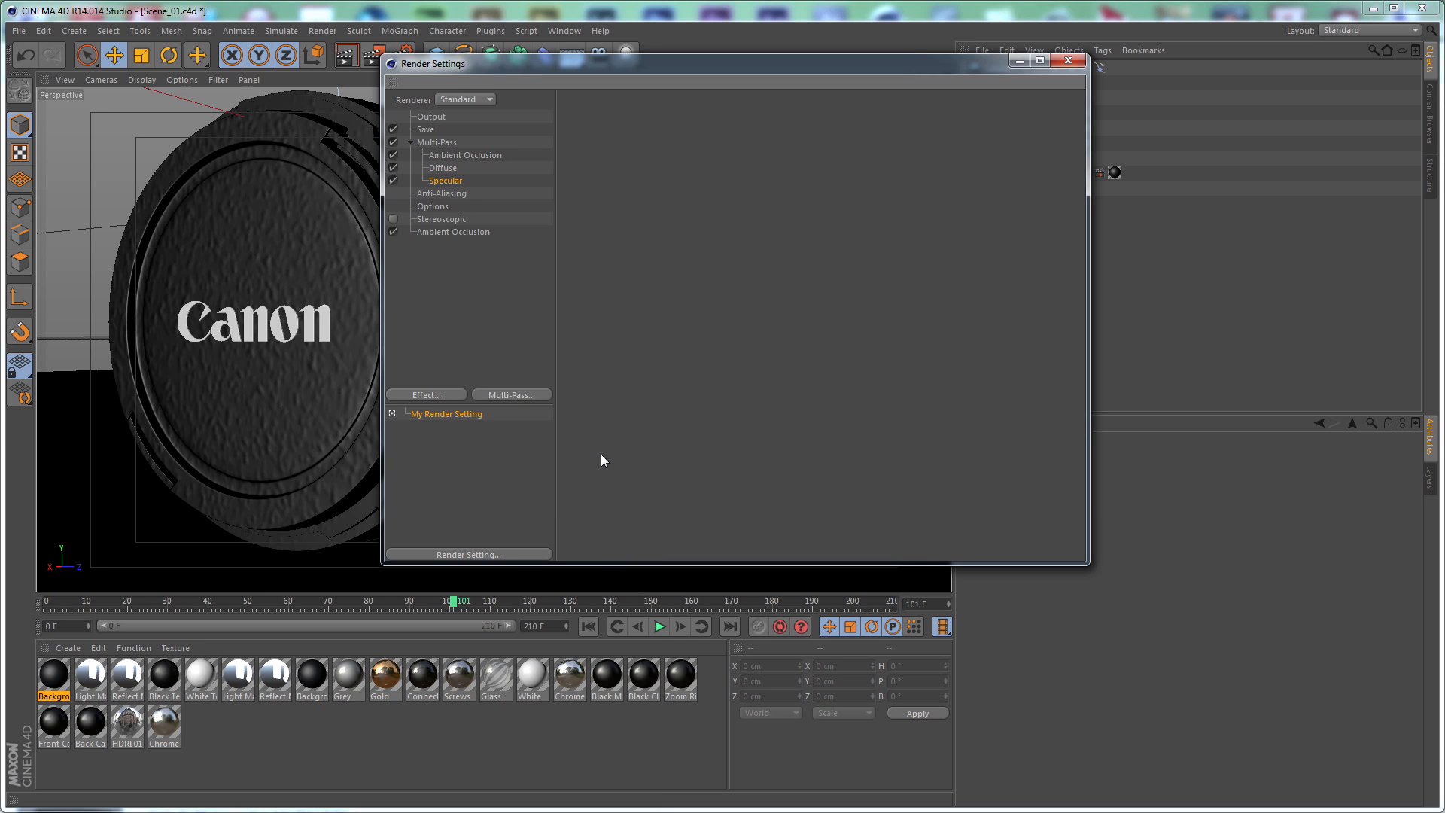
{"action": "left_click", "coordinate": [516, 395]}
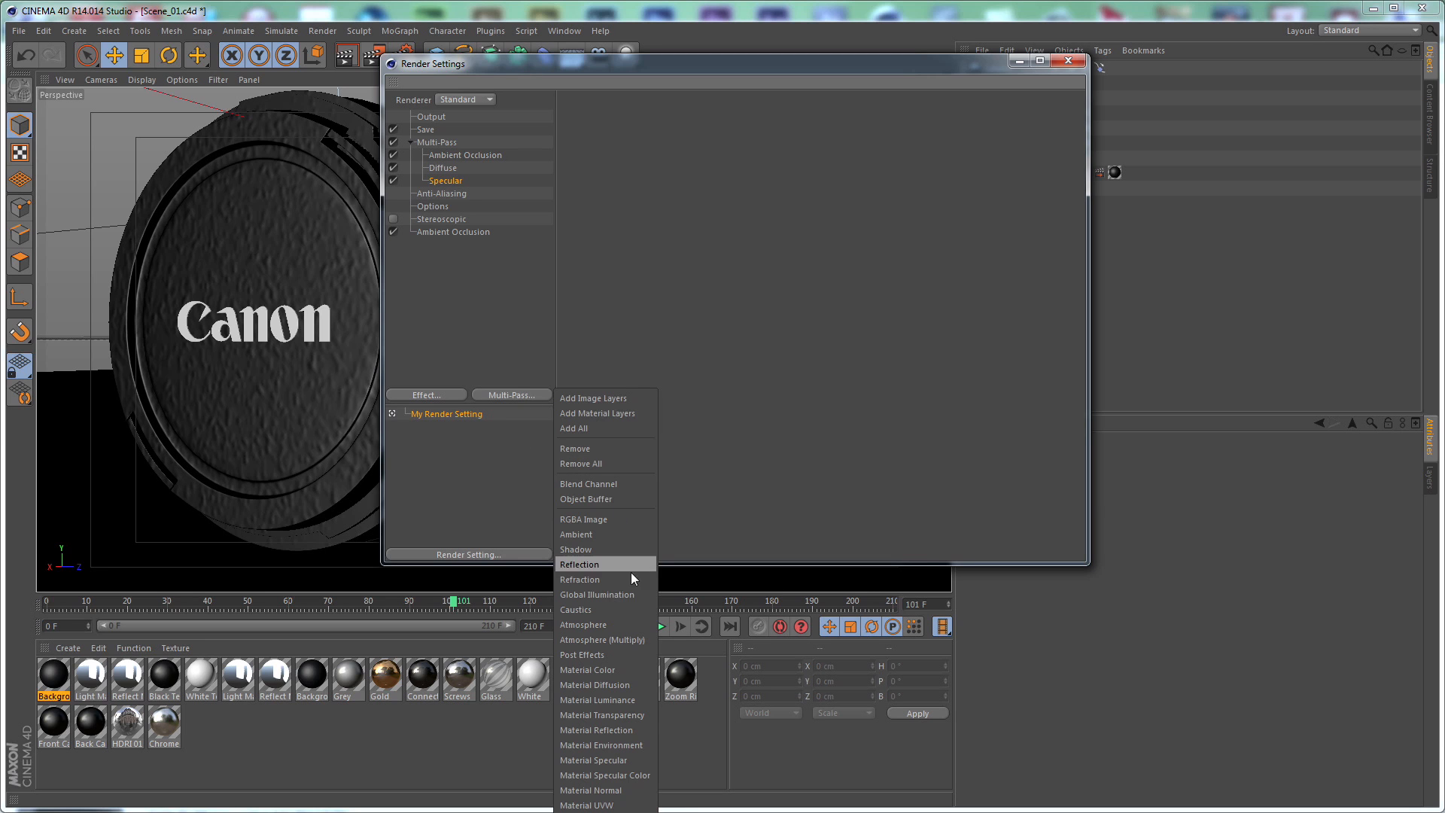
{"action": "left_click", "coordinate": [604, 565]}
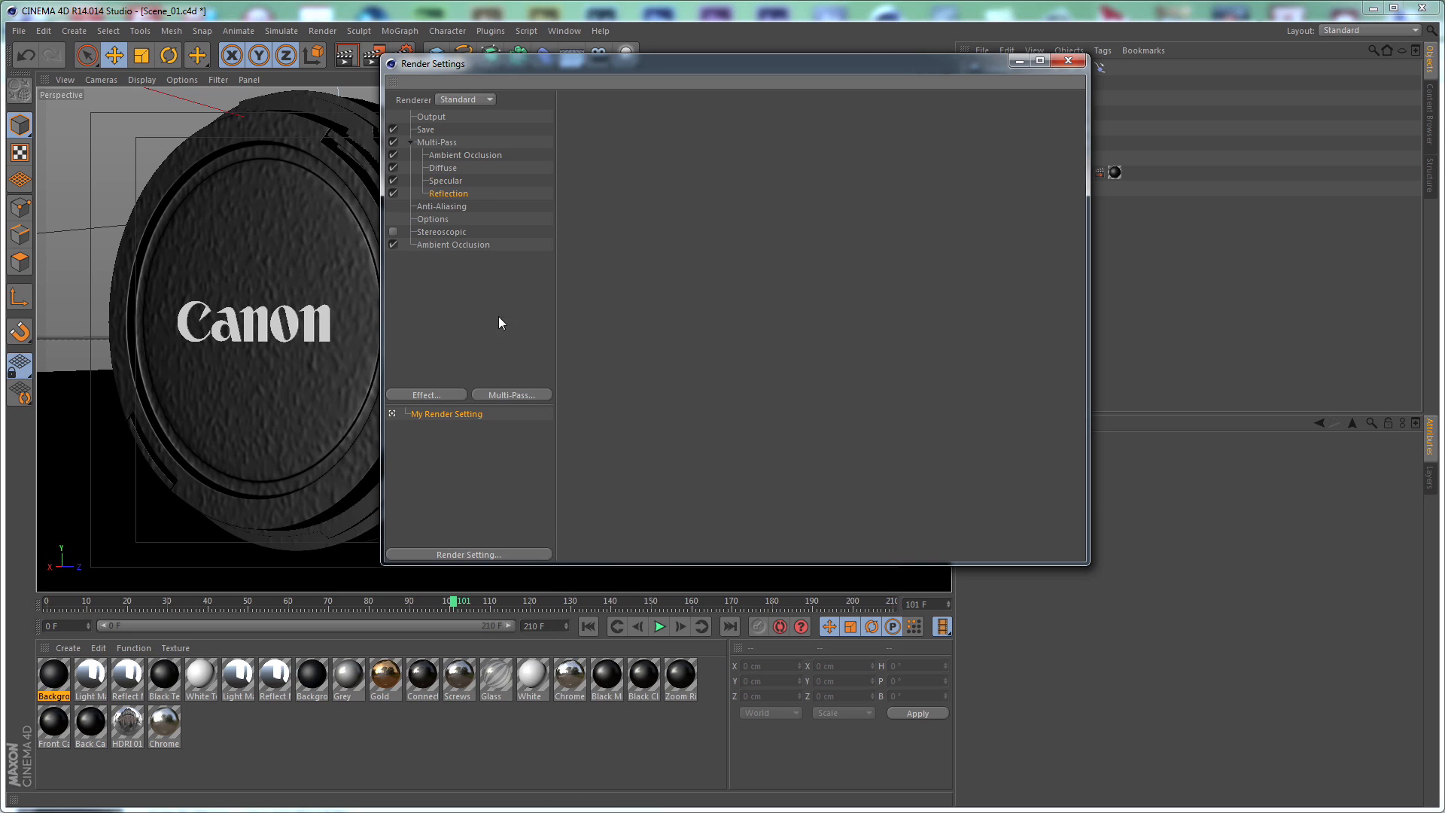
Add Depth and Object Buffer passes to the Multi-Pass output
{"action": "left_click", "coordinate": [515, 396]}
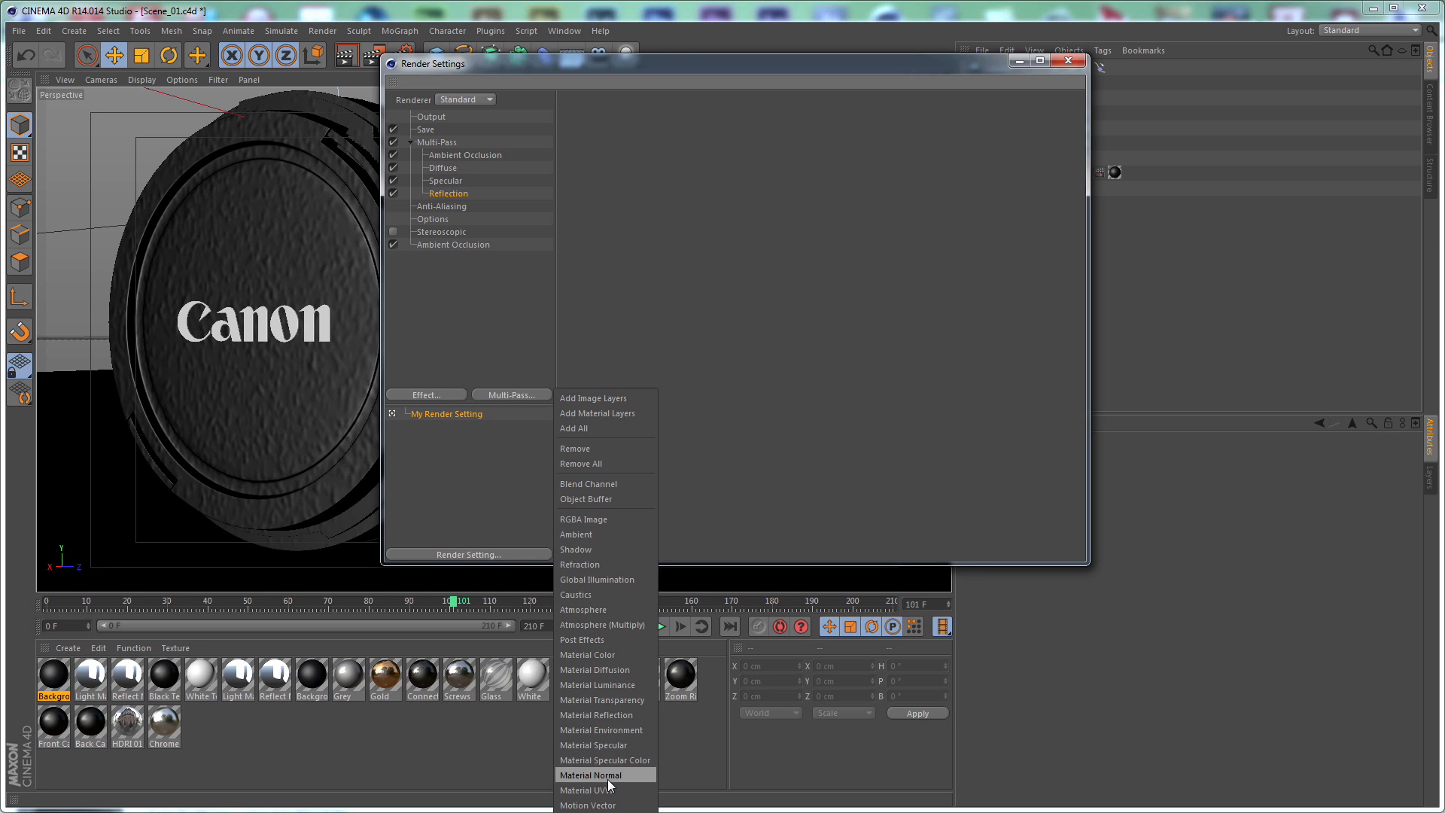
{"action": "left_click", "coordinate": [679, 60]}
{"action": "left_click_drag", "start_coordinate": [678, 61], "coordinate": [693, 8]}
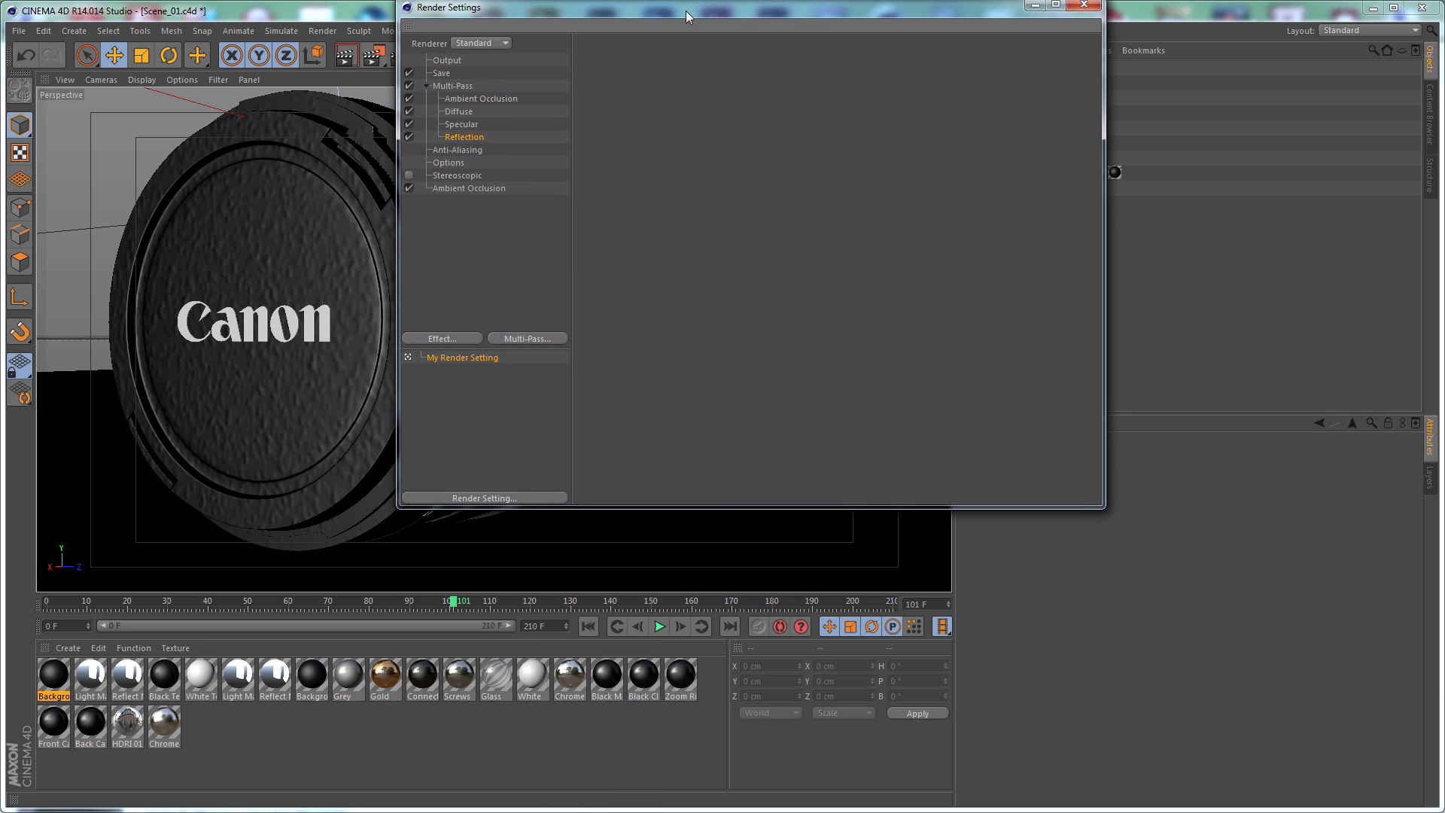
{"action": "left_click", "coordinate": [525, 344]}
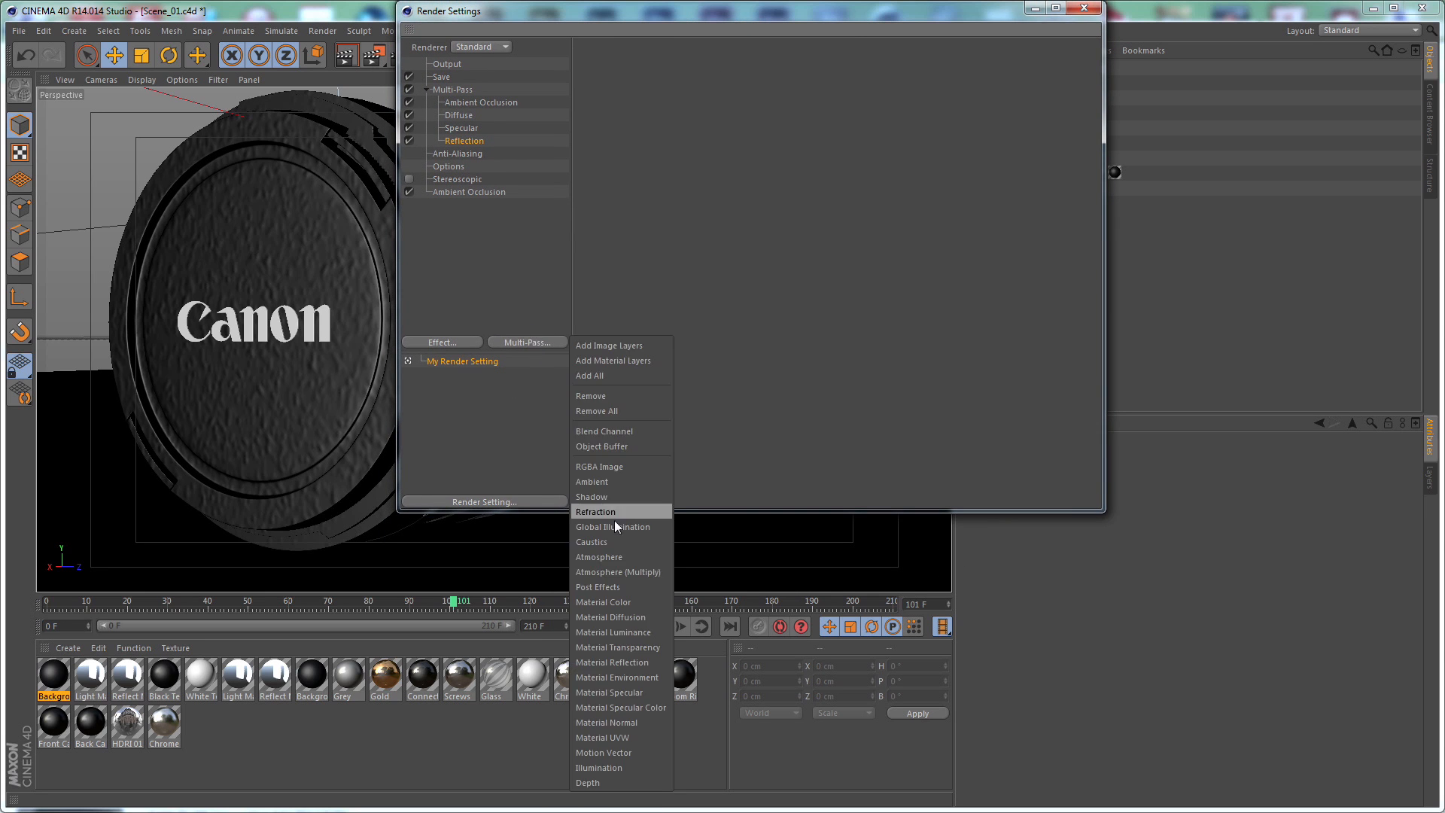
{"action": "left_click", "coordinate": [601, 783]}
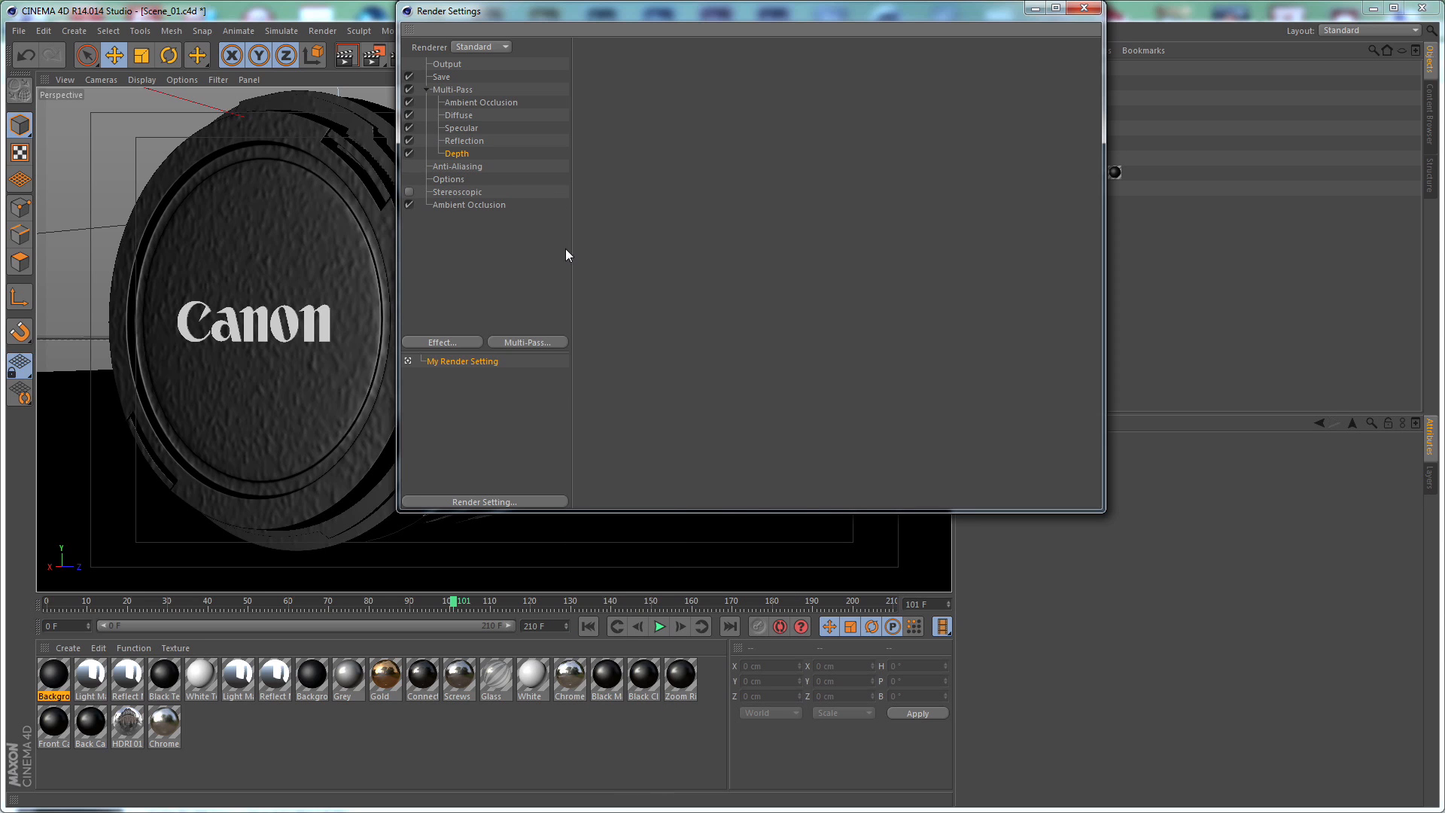
{"action": "left_click", "coordinate": [547, 345]}
{"action": "left_click", "coordinate": [621, 444]}
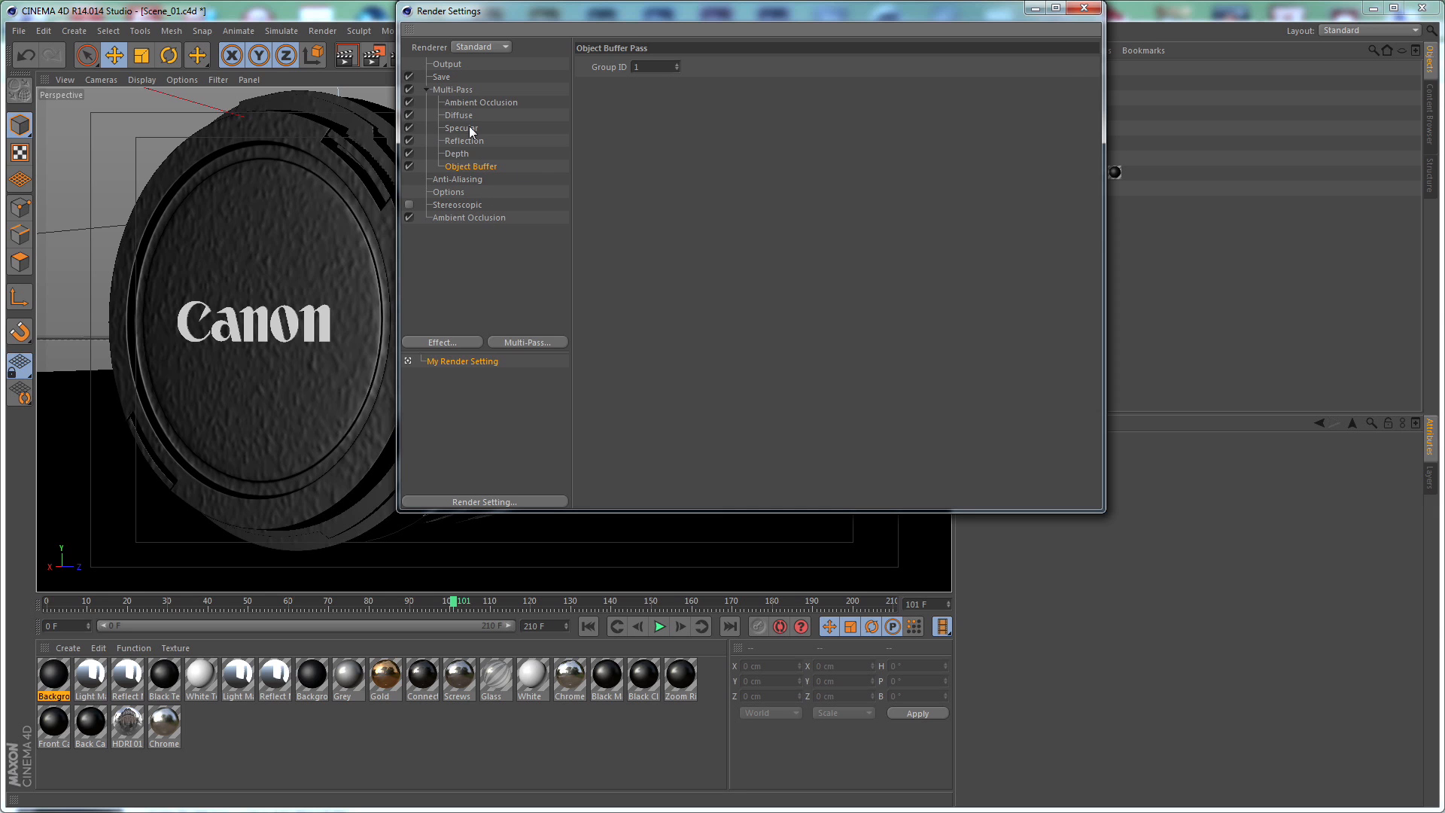
Review the render Save settings for the regular image, multi-pass image and compositing project file, and close the render settings
{"action": "left_click", "coordinate": [444, 77]}
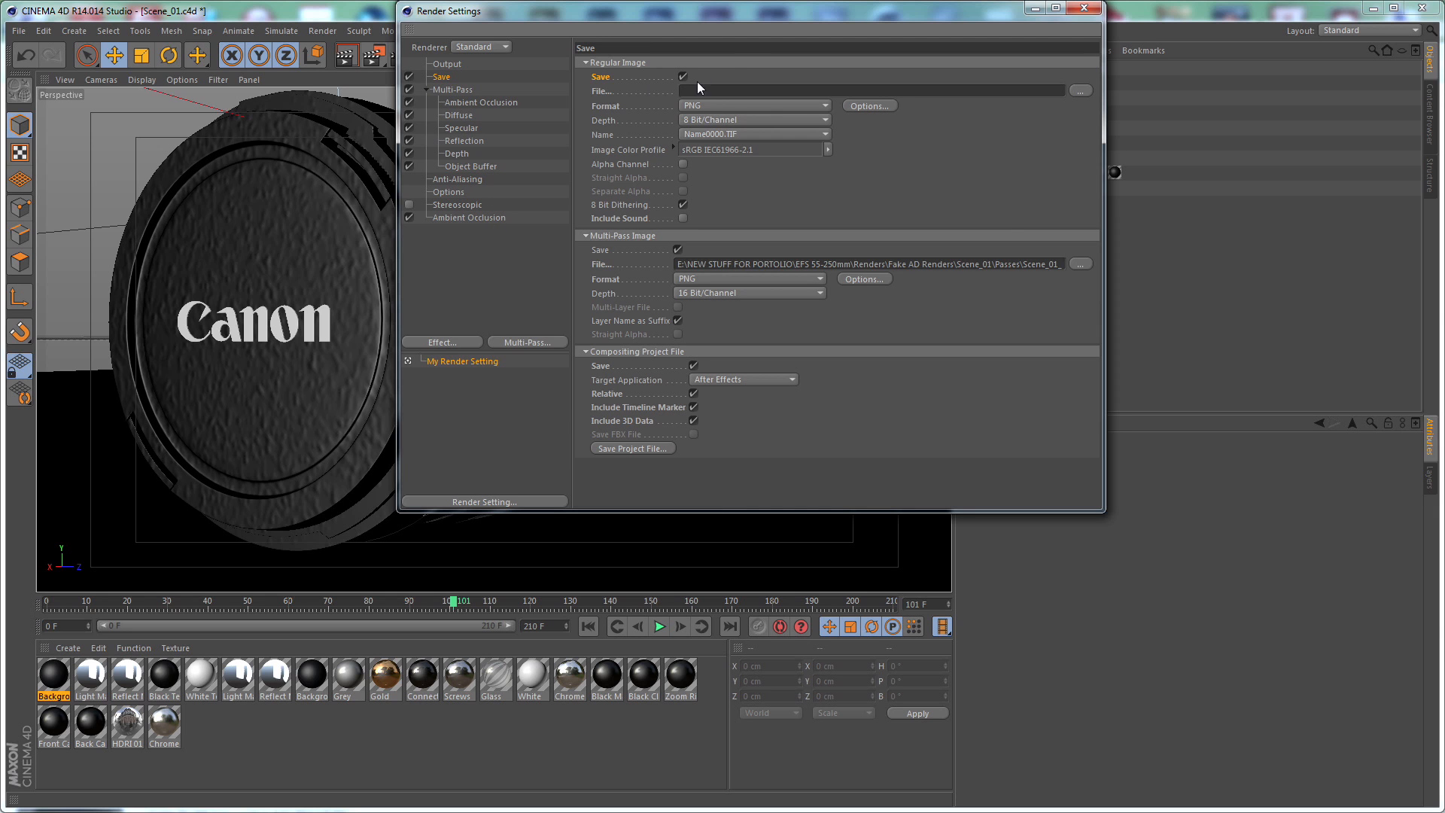
{"action": "left_click_drag", "start_coordinate": [750, 9], "coordinate": [736, 59]}
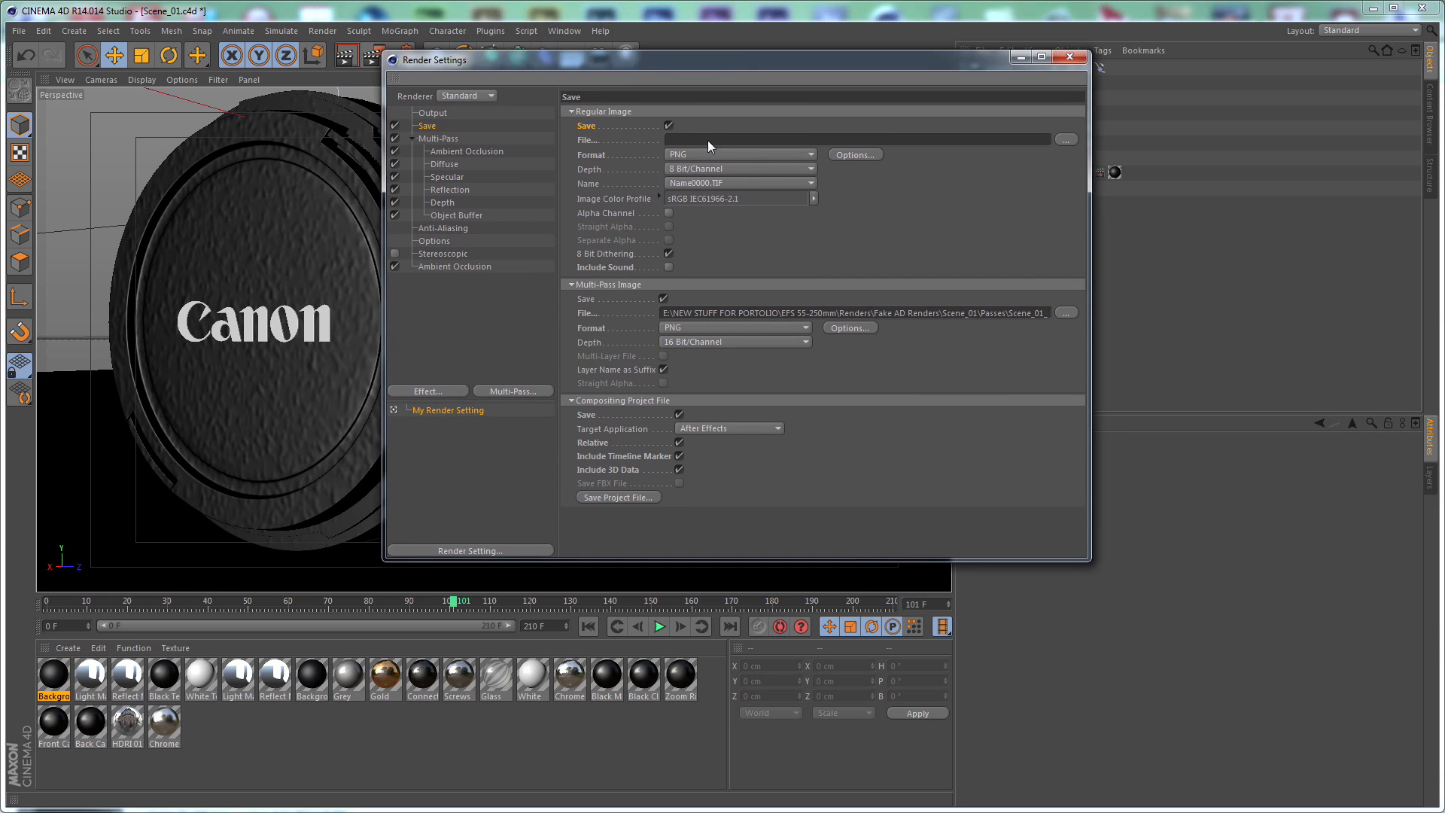
{"action": "left_click", "coordinate": [746, 140]}
{"action": "left_click", "coordinate": [1061, 57]}
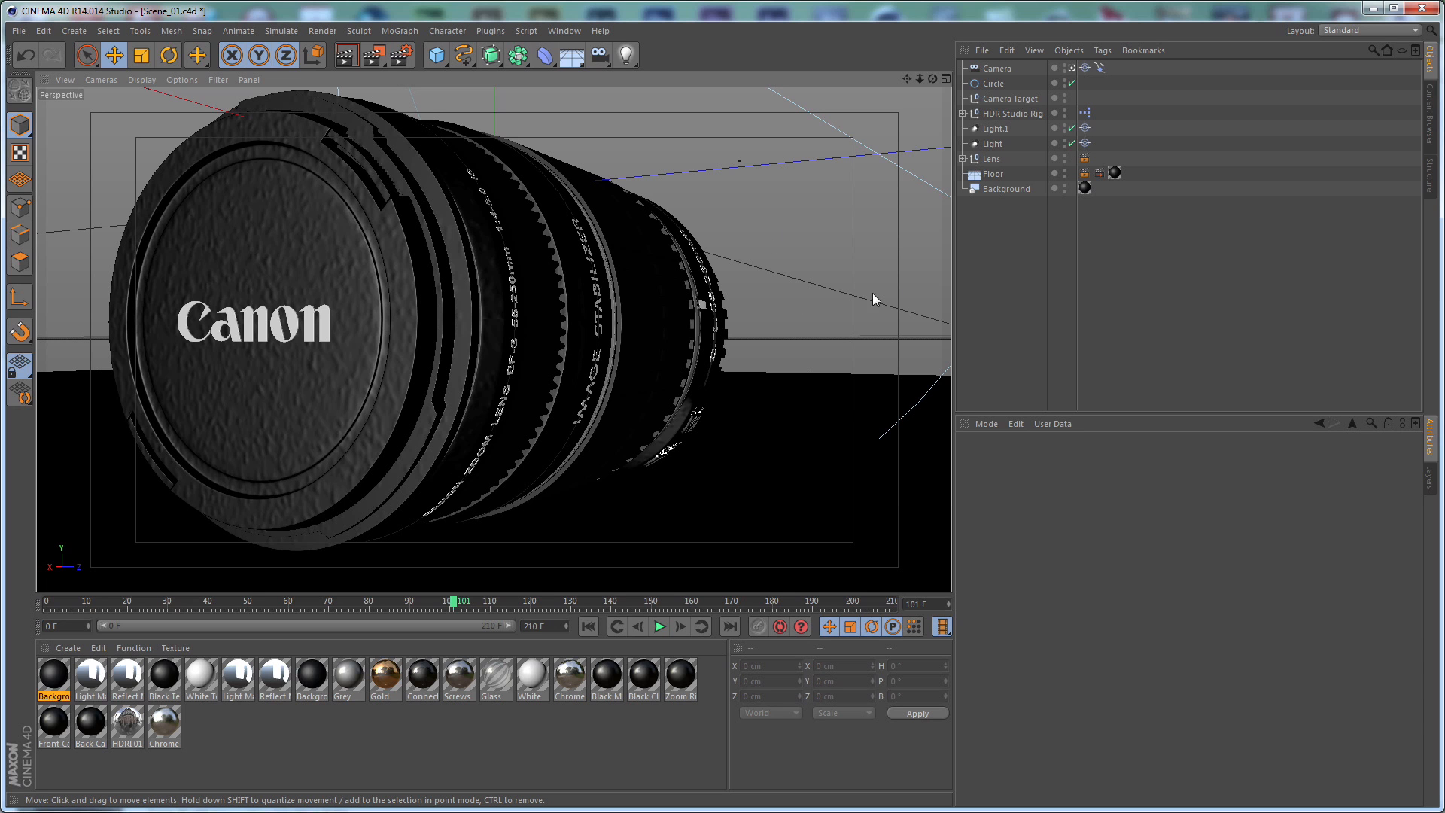
Save the scene as Scene_02.c4d and hide the Floor object in both the editor and the render
{"action": "key", "text": "ctrl+s"}
{"action": "key", "text": "ctrl+Tab"}
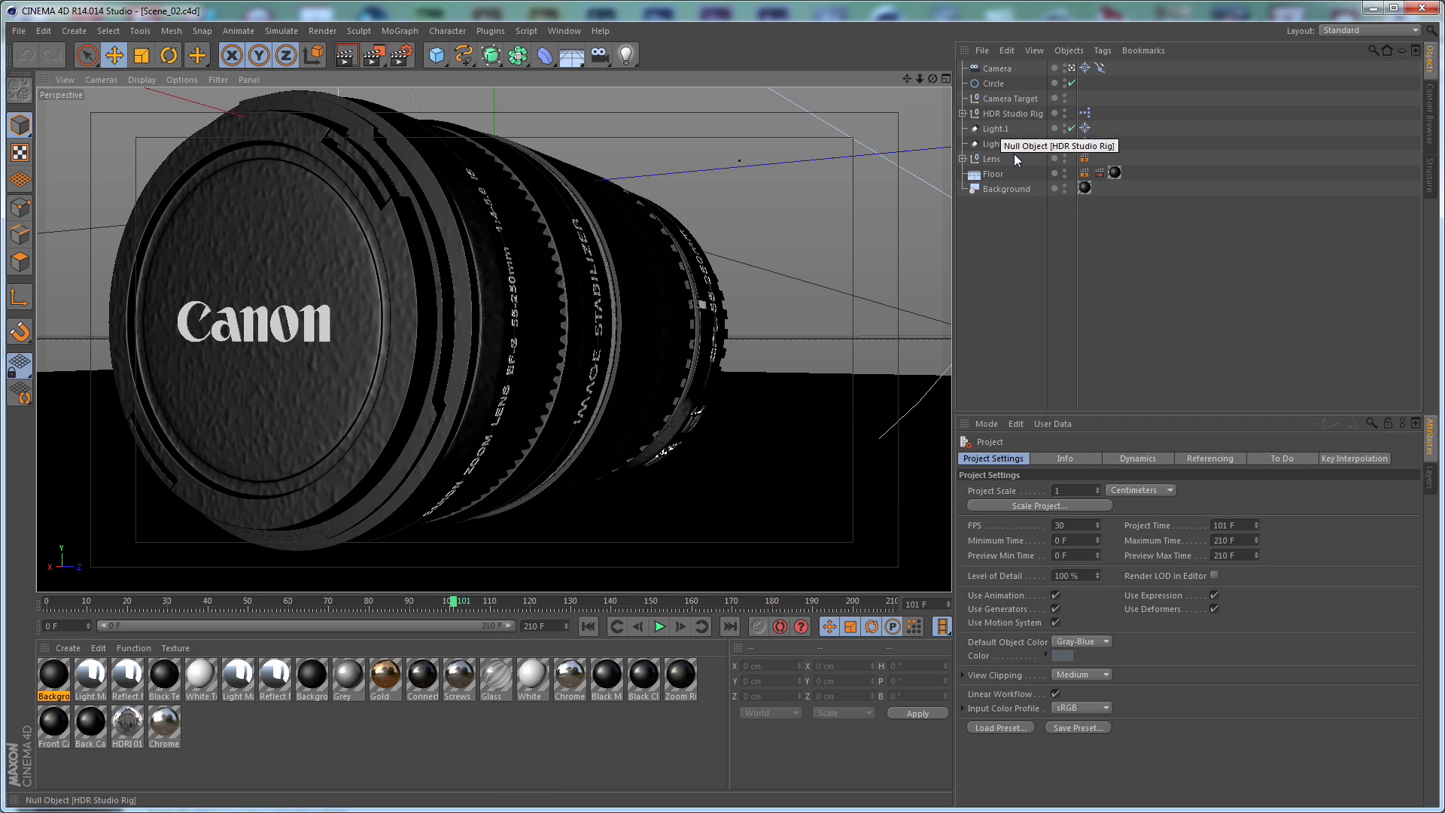
{"action": "left_click", "coordinate": [1065, 173]}
{"action": "left_click", "coordinate": [1065, 177]}
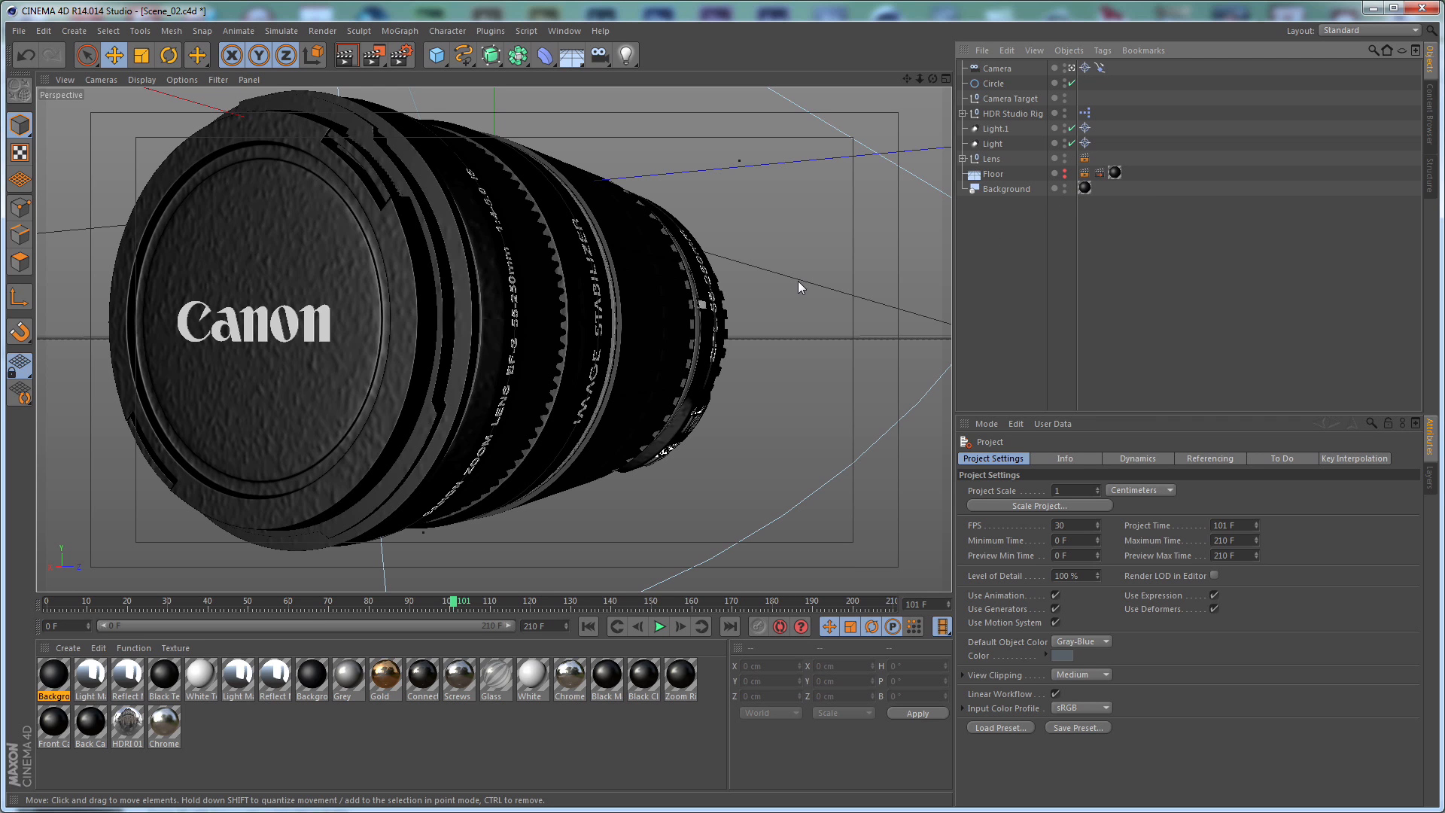
Set the Lens null's X position to 50 cm
{"action": "left_click", "coordinate": [993, 159]}
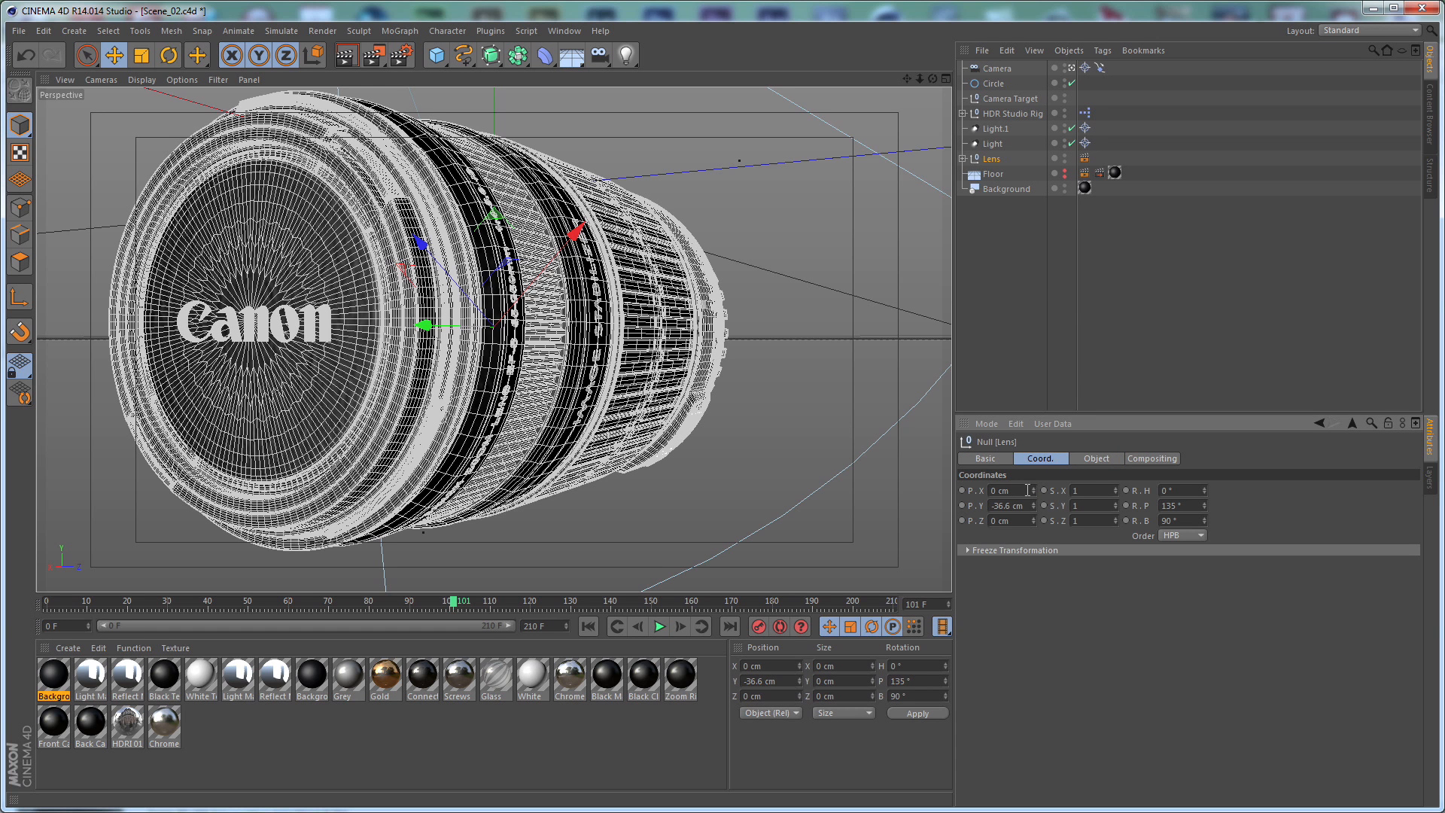
{"action": "key", "text": "BackSpace"}
{"action": "key", "text": "BackSpace"}
{"action": "key", "text": "BackSpace"}
{"action": "key", "text": "BackSpace"}
{"action": "type", "text": "50"}
{"action": "key", "text": "Return"}
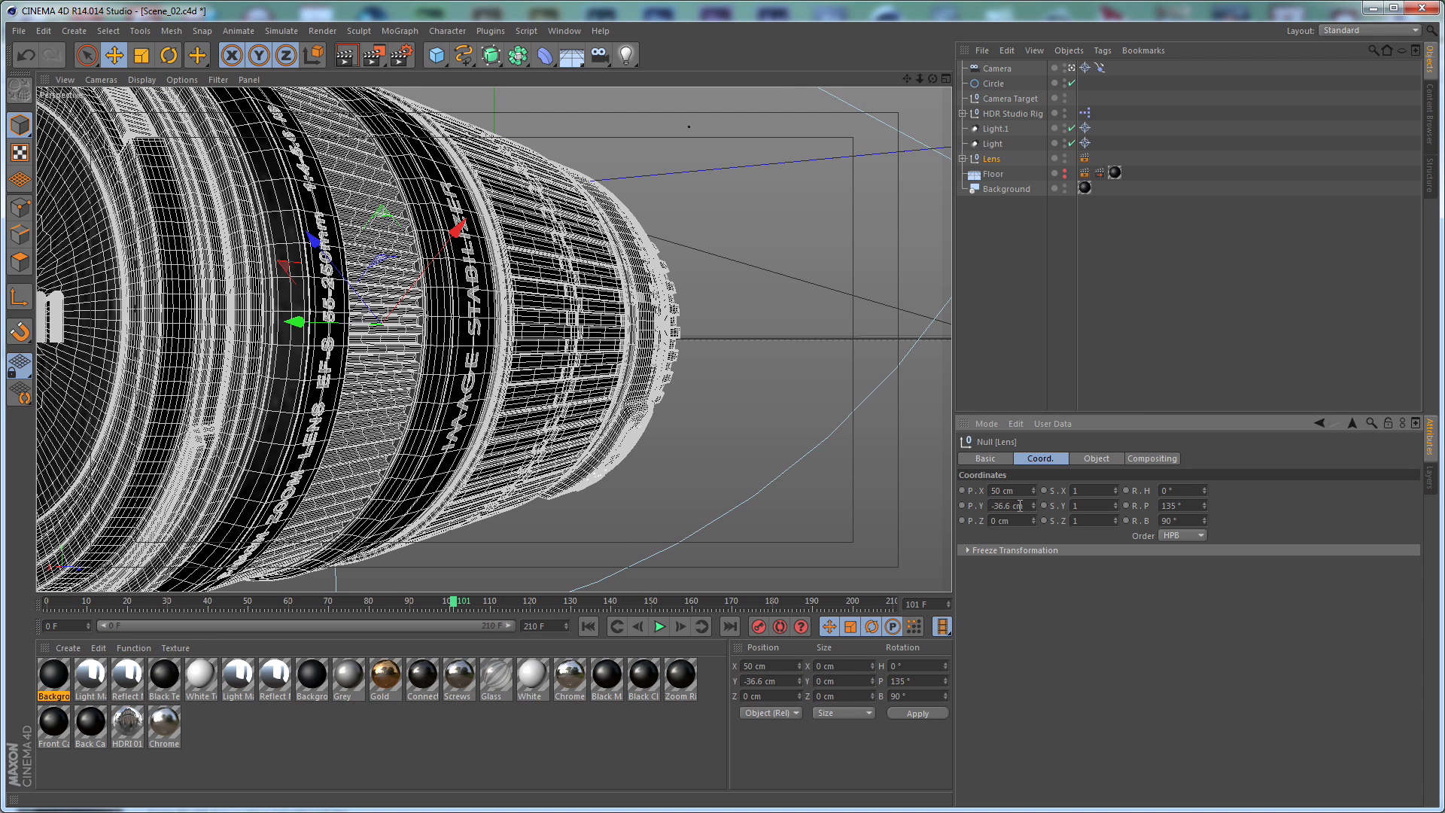
Try setting the Lens null's Y position to -500 cm
{"action": "left_click_drag", "start_coordinate": [1018, 506], "coordinate": [860, 519]}
{"action": "type", "text": "-500"}
{"action": "key", "text": "Return"}
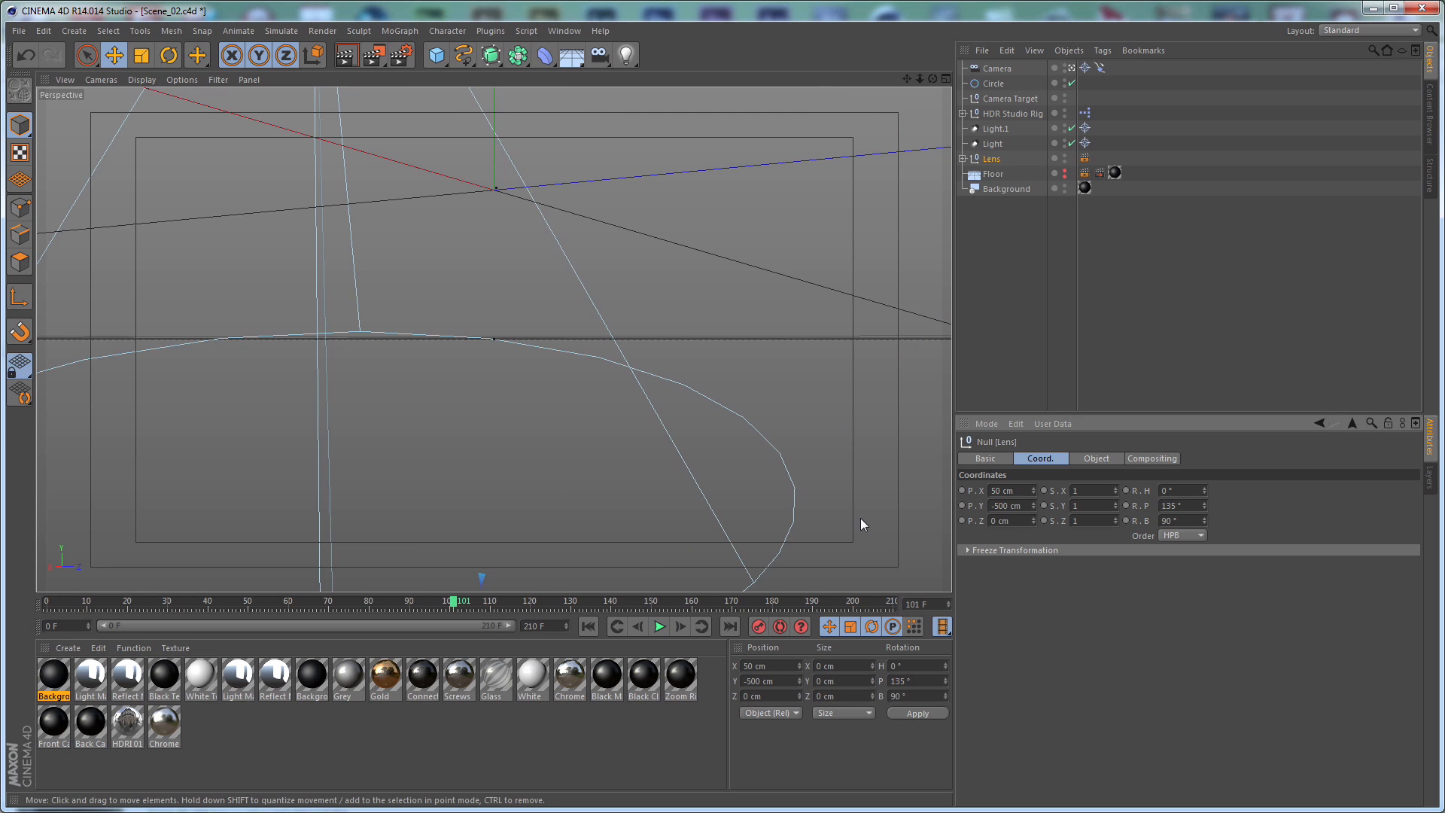
Set the Lens null's Y position to -5 cm and its Z position to 30 cm
{"action": "left_click_drag", "start_coordinate": [1024, 509], "coordinate": [807, 511]}
{"action": "type", "text": "-5"}
{"action": "key", "text": "Return"}
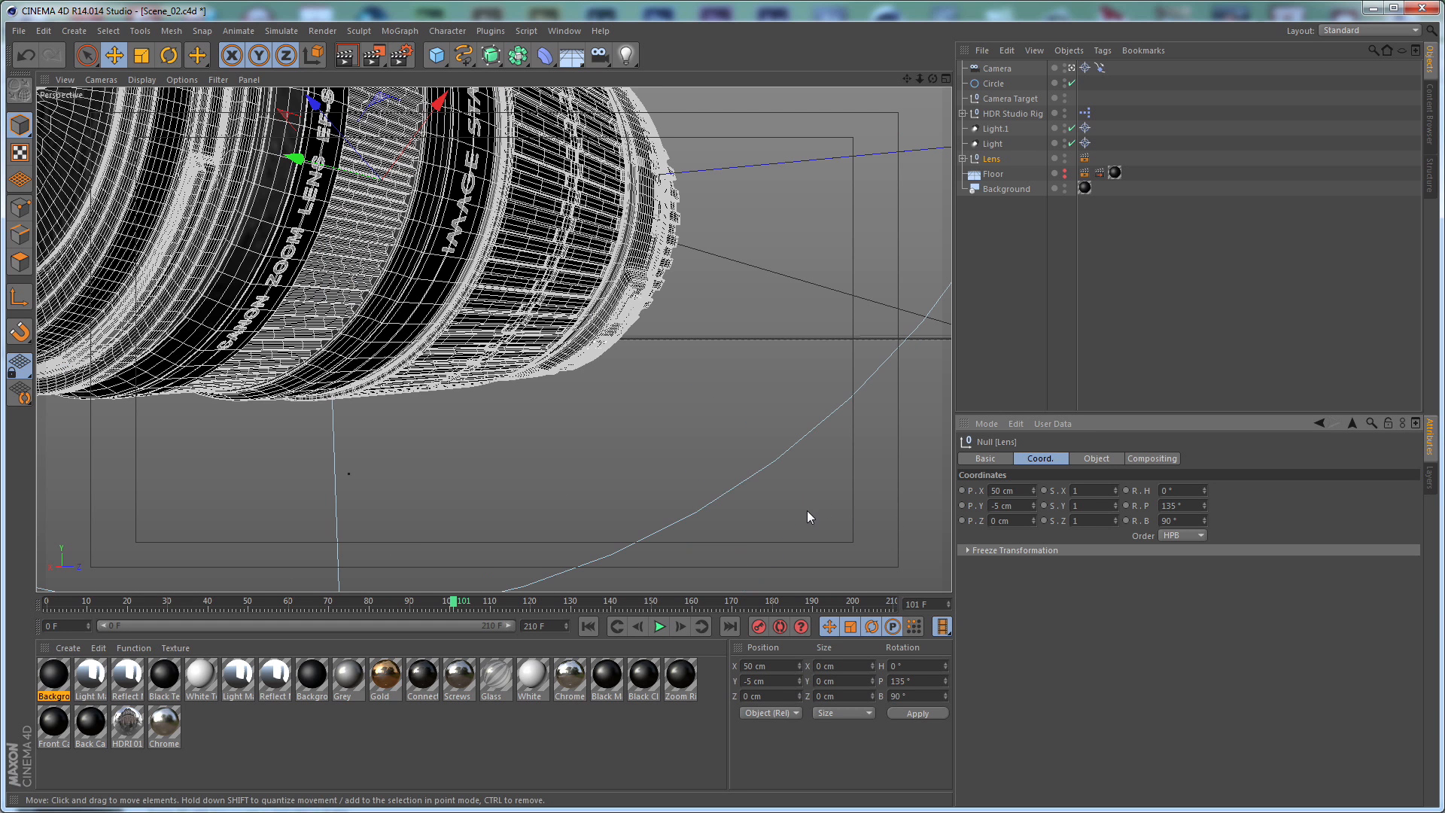
{"action": "left_click_drag", "start_coordinate": [1013, 527], "coordinate": [890, 523]}
{"action": "type", "text": "30"}
{"action": "key", "text": "Return"}
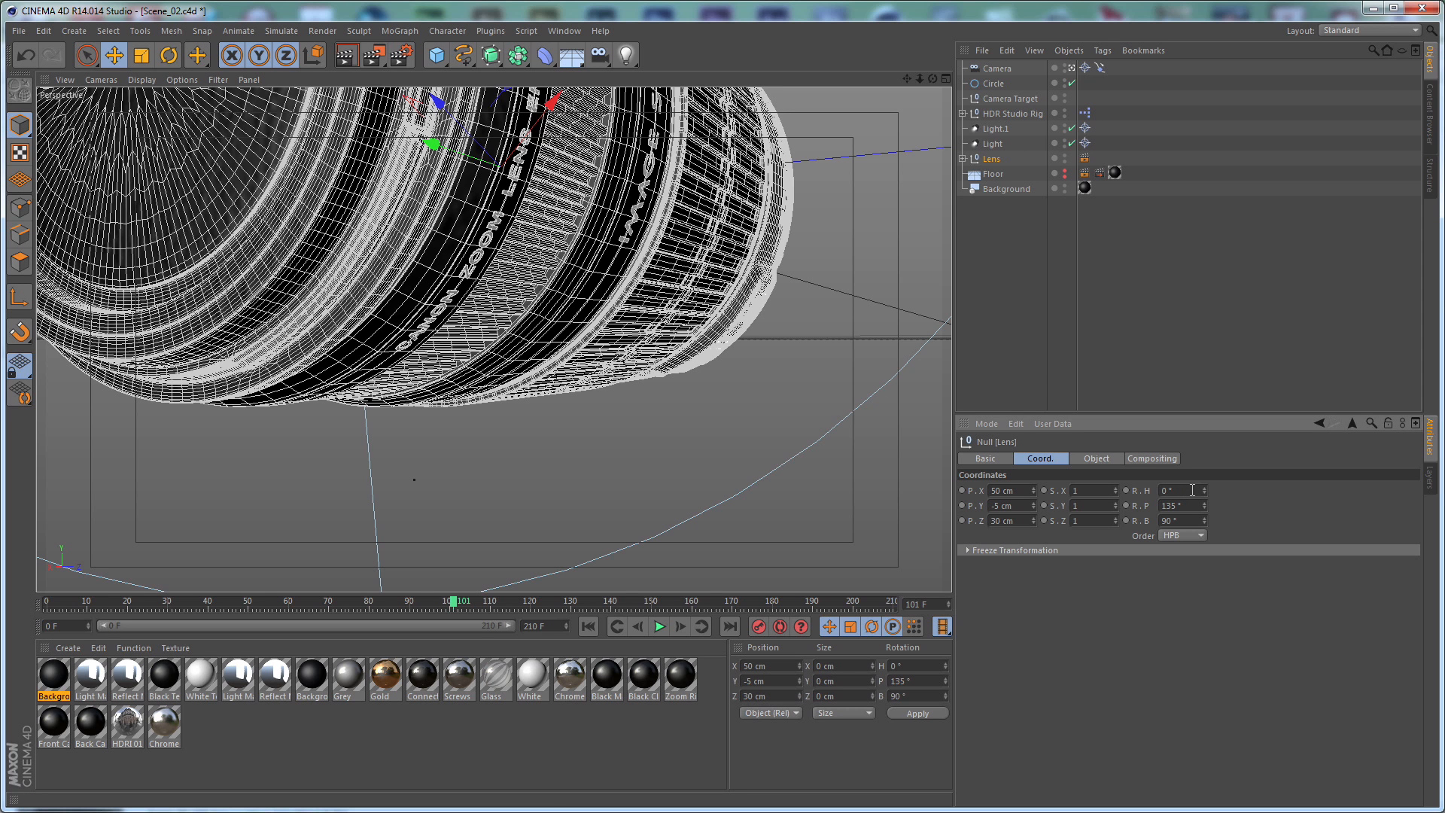
Set the Lens null's rotation to 0° pitch, 0° bank and -90° heading
{"action": "left_click_drag", "start_coordinate": [1188, 505], "coordinate": [1142, 516]}
{"action": "type", "text": "0"}
{"action": "key", "text": "Return"}
{"action": "type", "text": "0"}
{"action": "key", "text": "Return"}
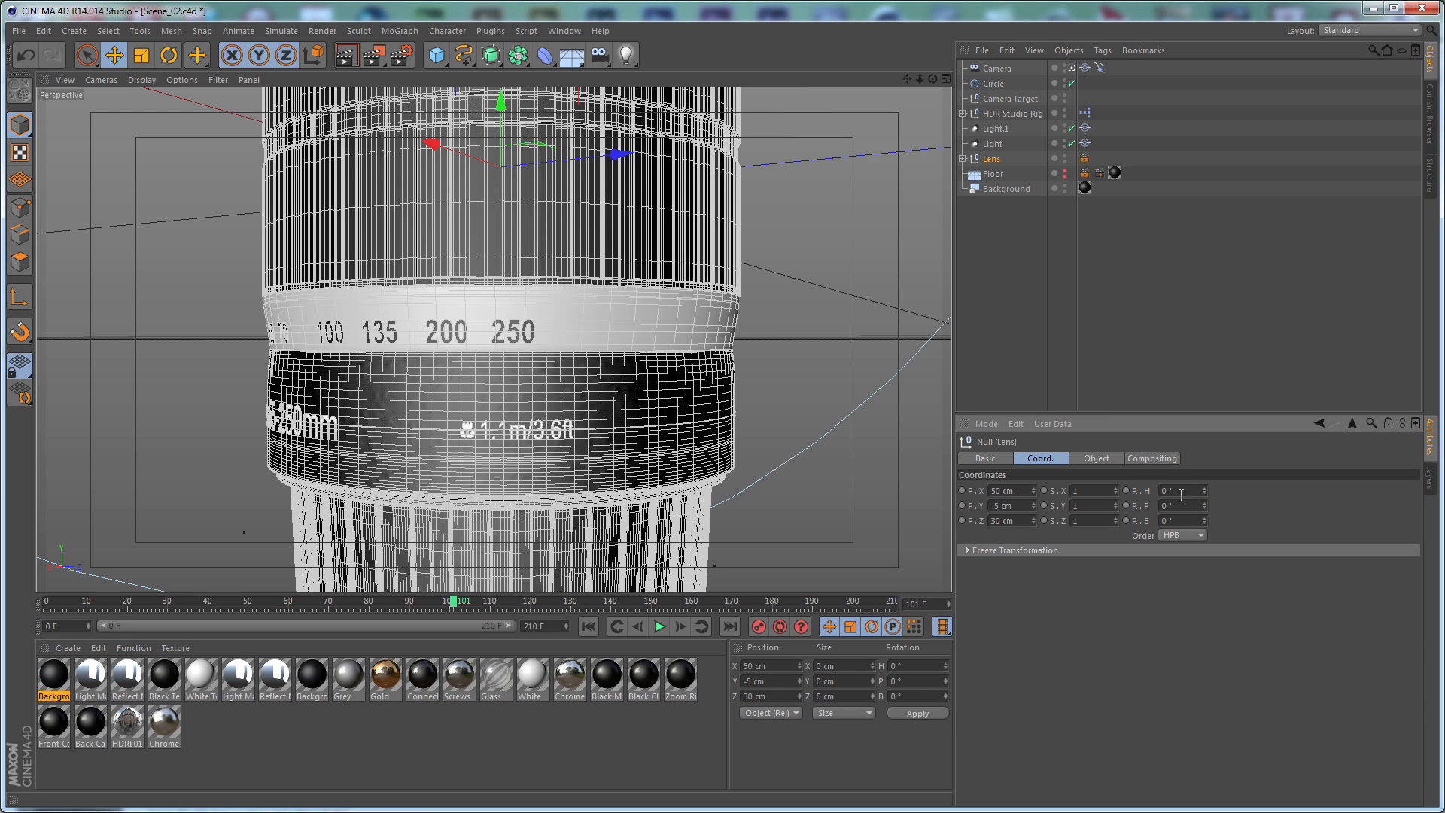
{"action": "left_click_drag", "start_coordinate": [1189, 490], "coordinate": [1061, 491]}
{"action": "type", "text": "-90"}
{"action": "key", "text": "Return"}
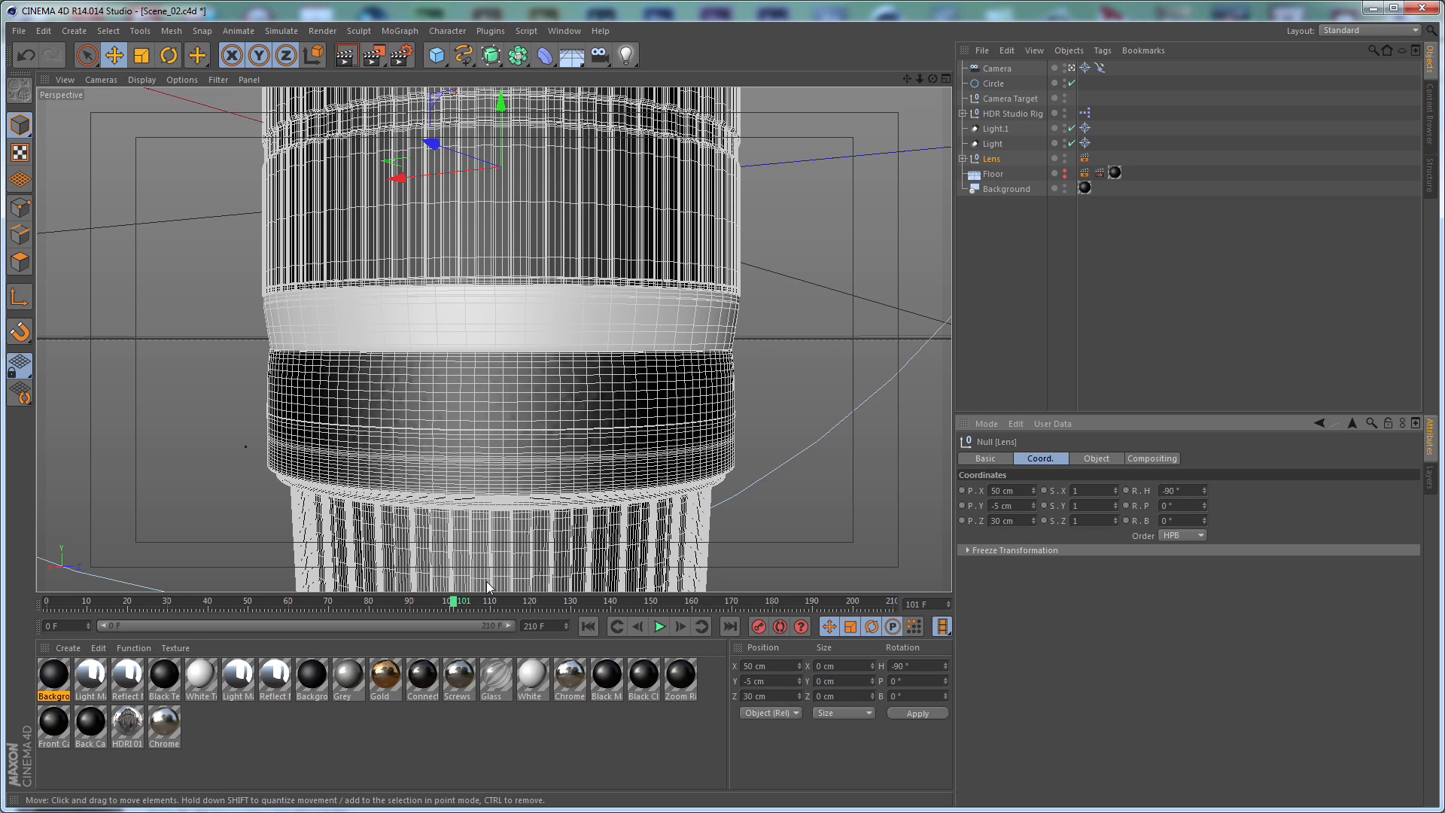
Keyframe the Lens's -90° heading rotation at frame 0 and set the animation's end frame to 180
{"action": "left_click", "coordinate": [56, 604]}
{"action": "left_click_drag", "start_coordinate": [107, 599], "coordinate": [2, 600]}
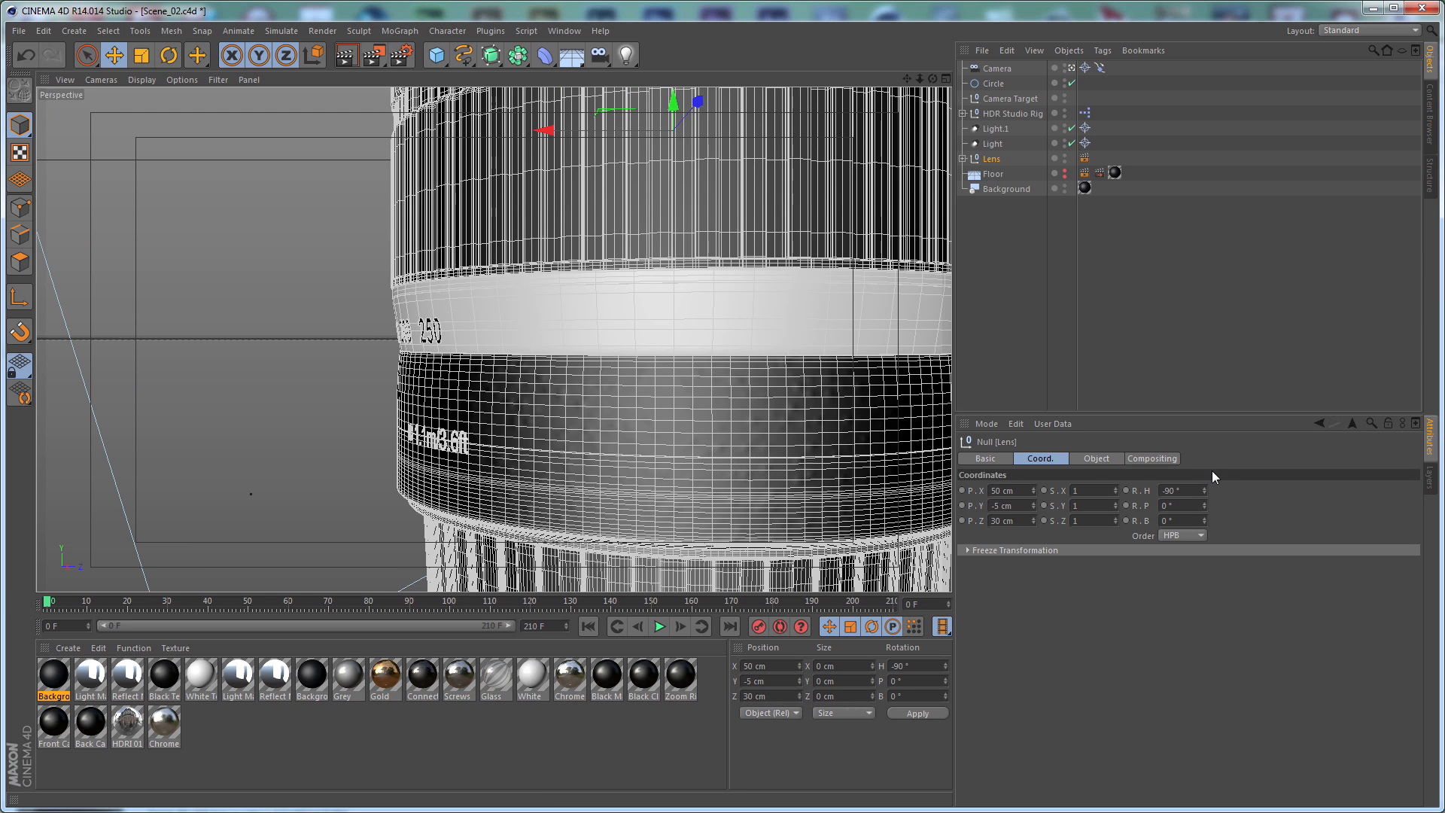
{"action": "left_click", "coordinate": [1127, 491], "text": "ctrl"}
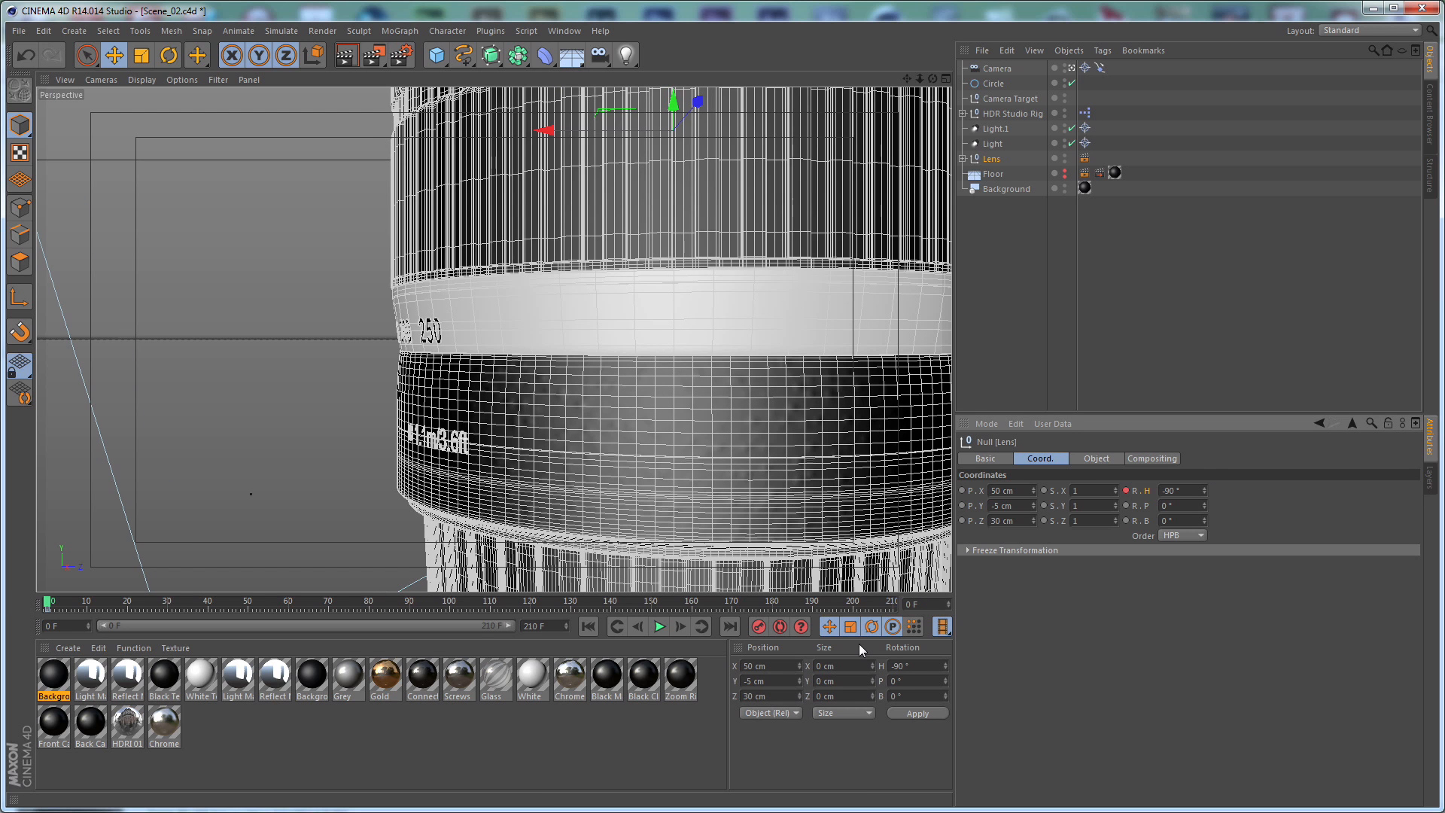
{"action": "left_click", "coordinate": [541, 627]}
{"action": "type", "text": "180"}
{"action": "key", "text": "Return"}
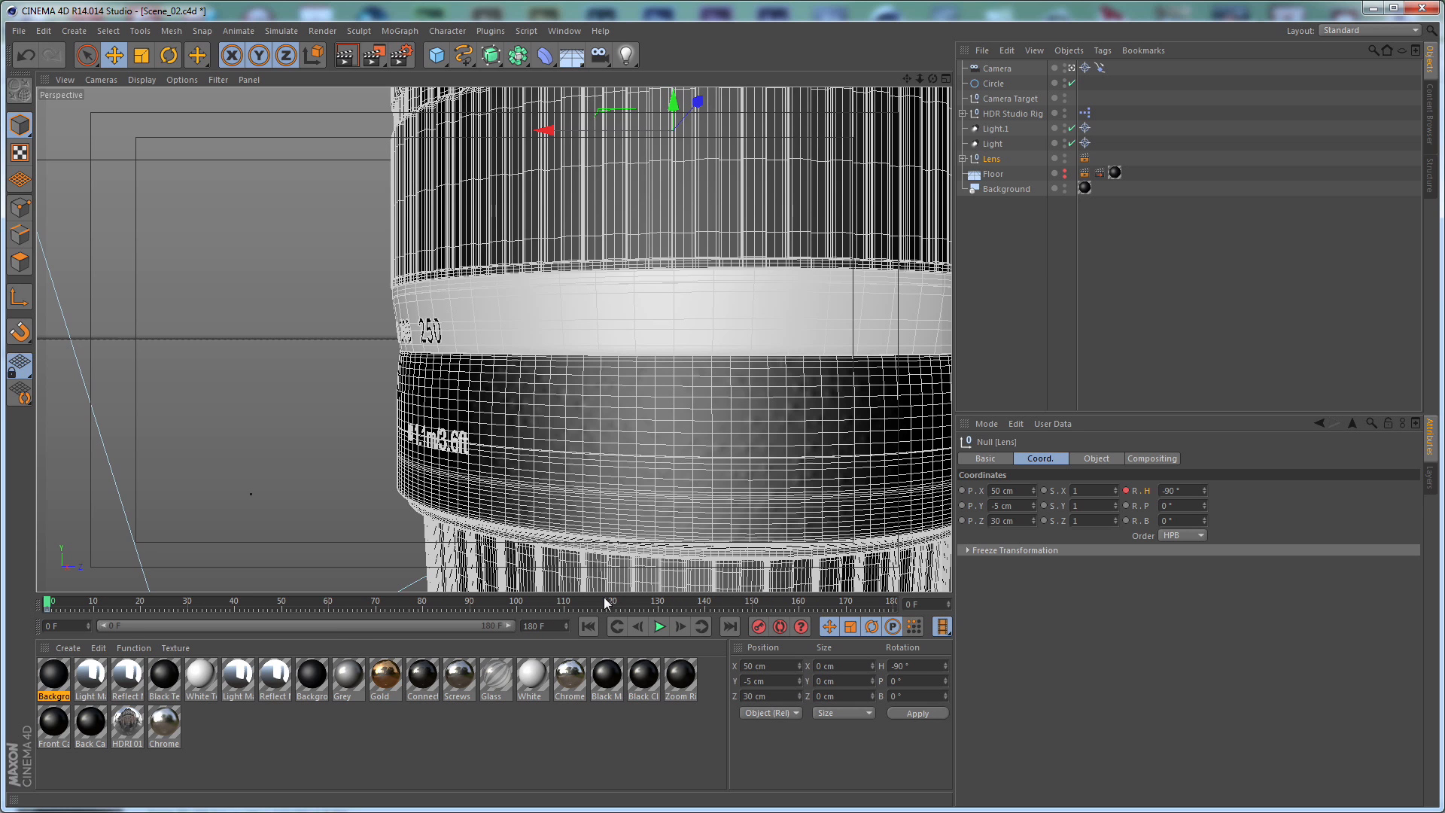
Keyframe the Lens's heading rotation at 15° on frame 180 and preview the animation from the start
{"action": "left_click", "coordinate": [730, 627]}
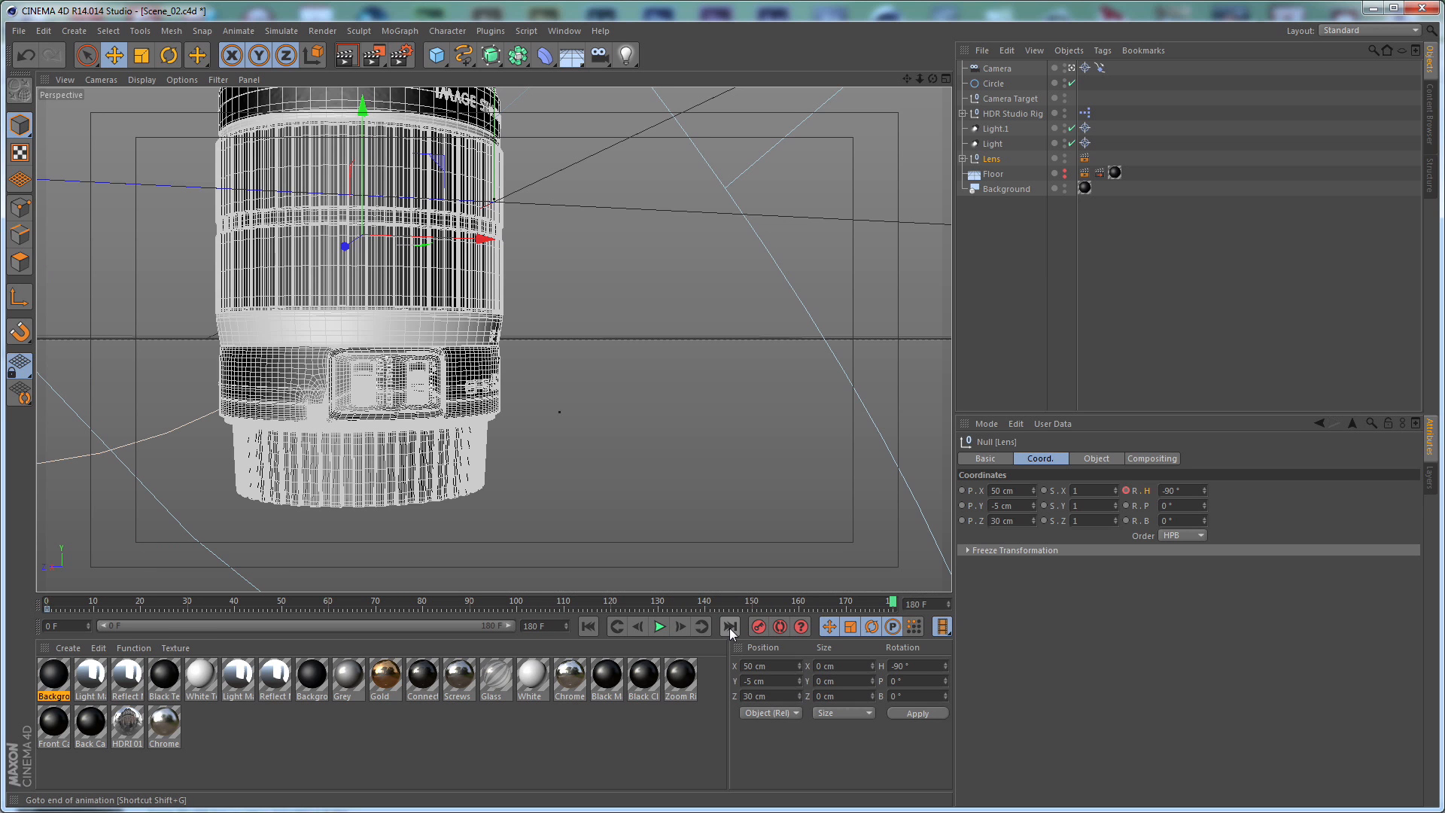
{"action": "double_click", "coordinate": [1189, 493]}
{"action": "type", "text": "15"}
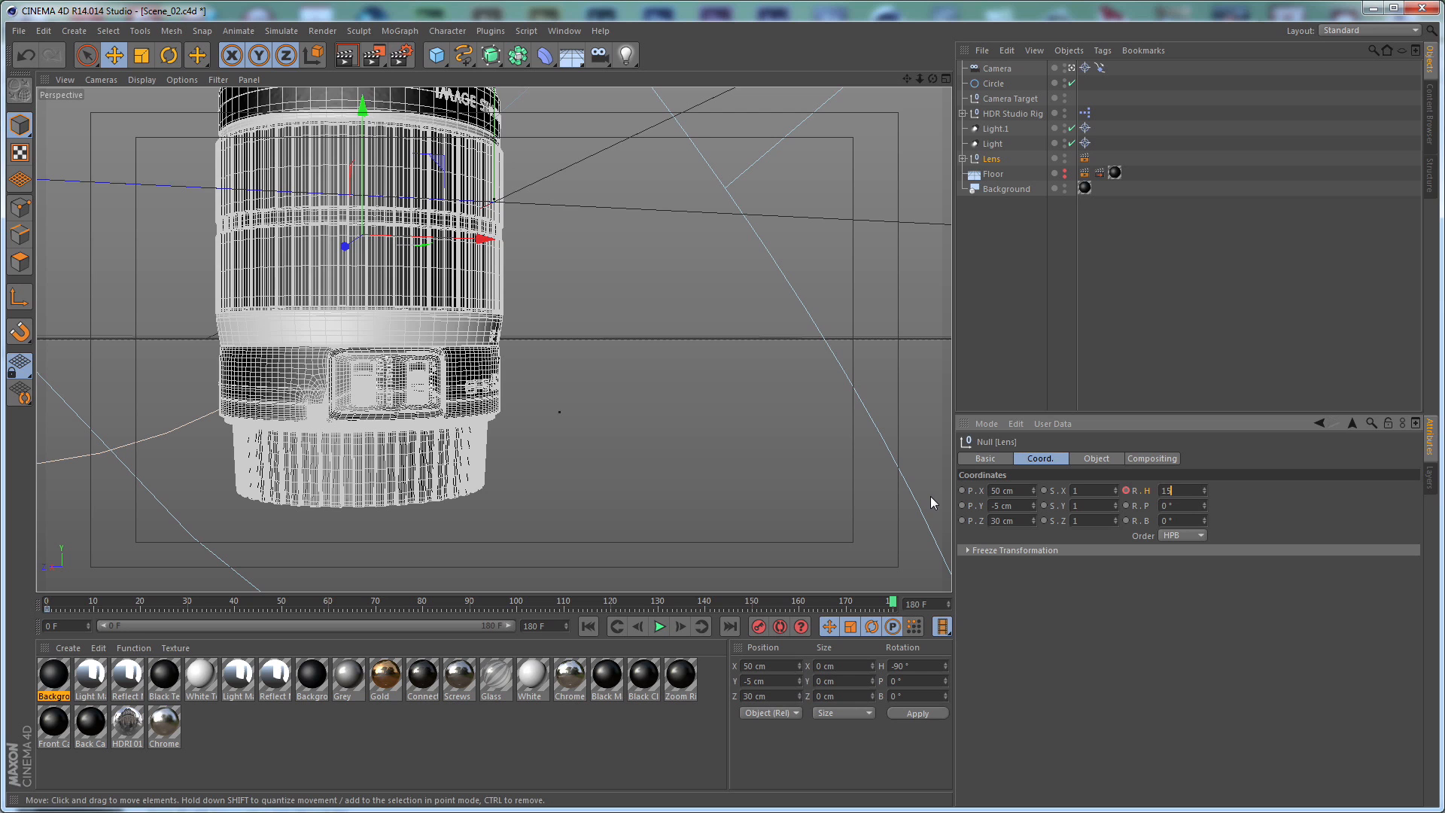
{"action": "key", "text": "Return"}
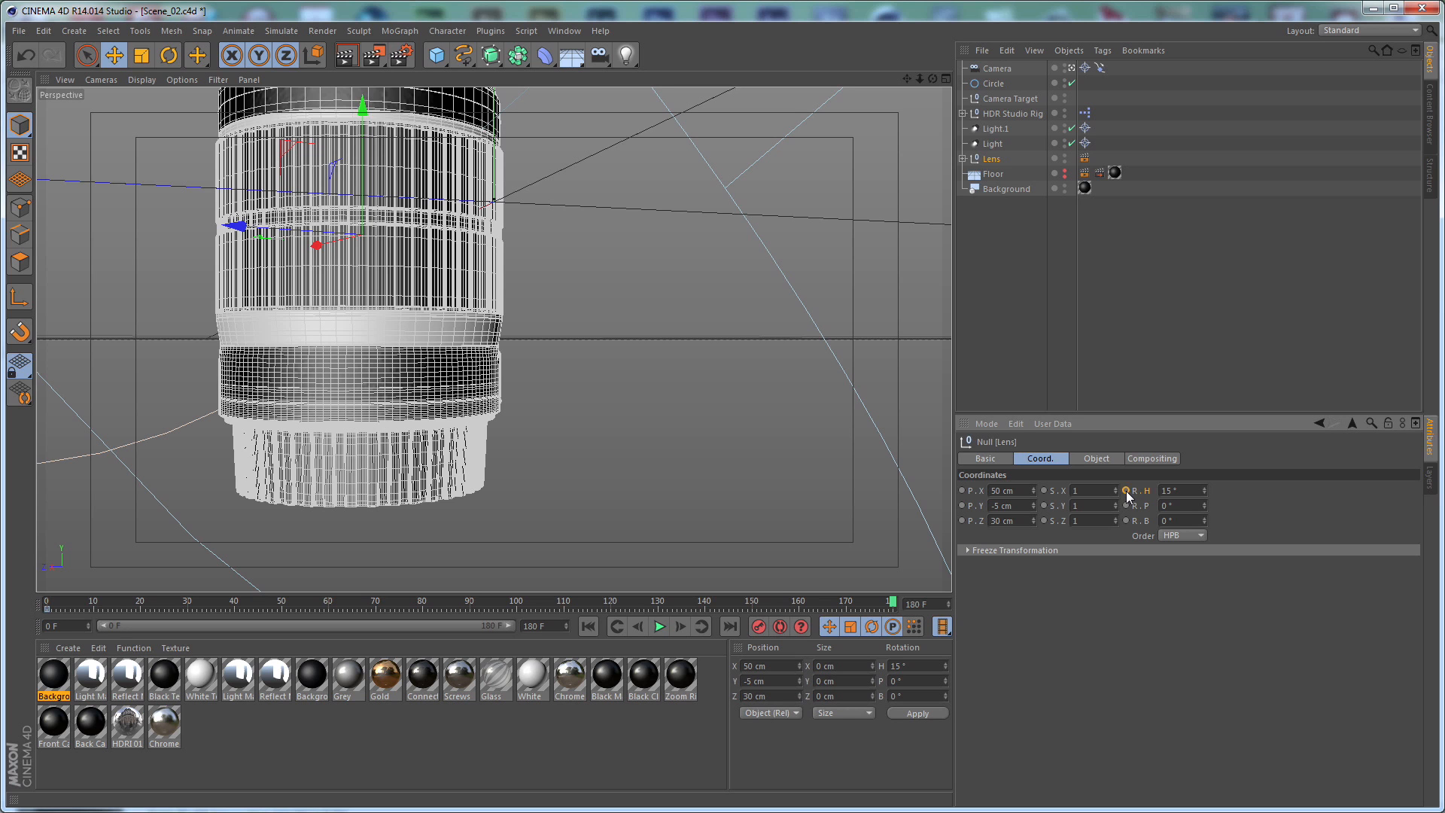
{"action": "left_click", "coordinate": [660, 626]}
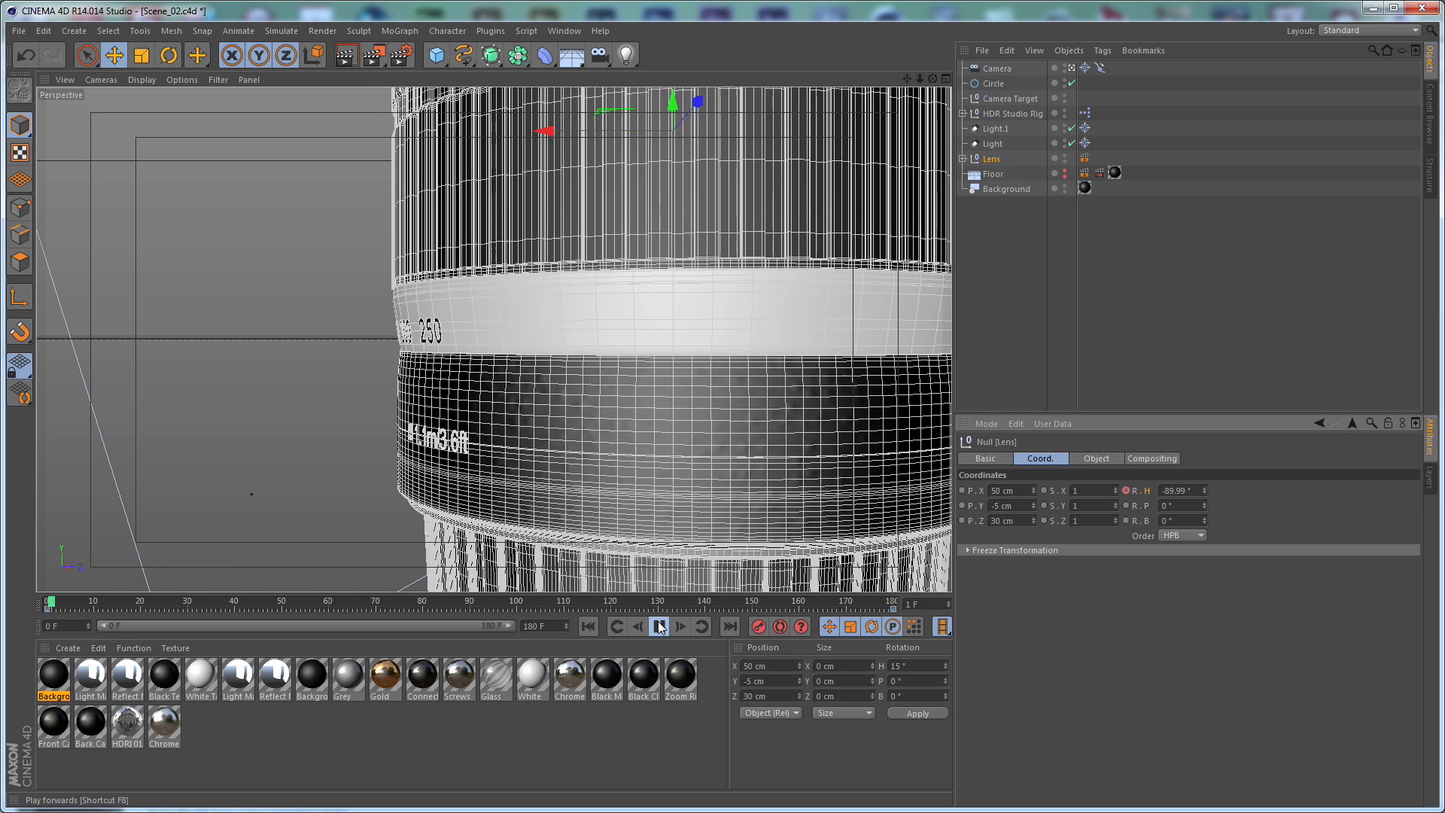
{"action": "left_click", "coordinate": [659, 626]}
{"action": "left_click", "coordinate": [588, 627]}
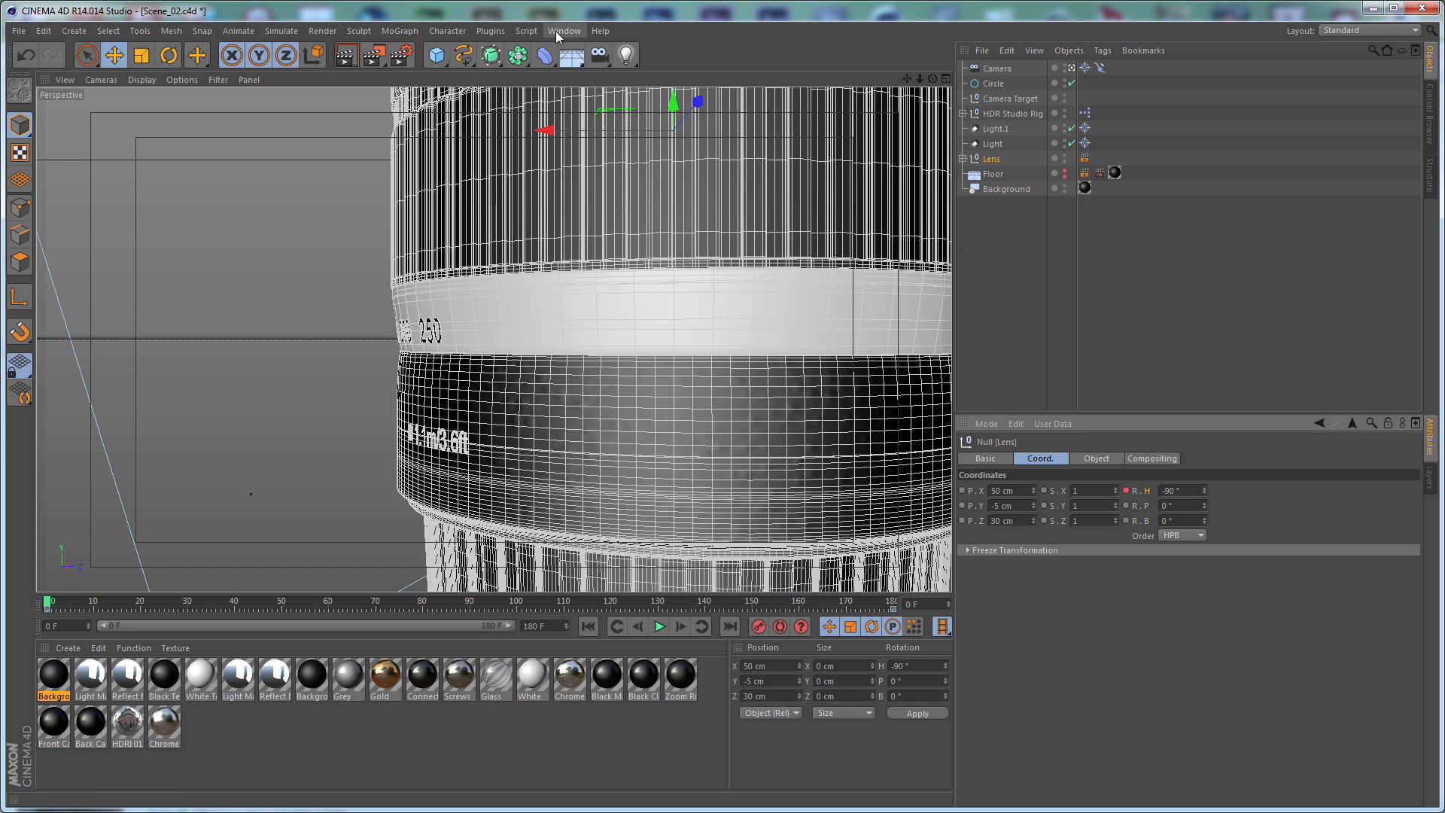
Open the Timeline and delete all keyframes of the Camera, its Align to Spline tag and the Circle
{"action": "left_click", "coordinate": [557, 30]}
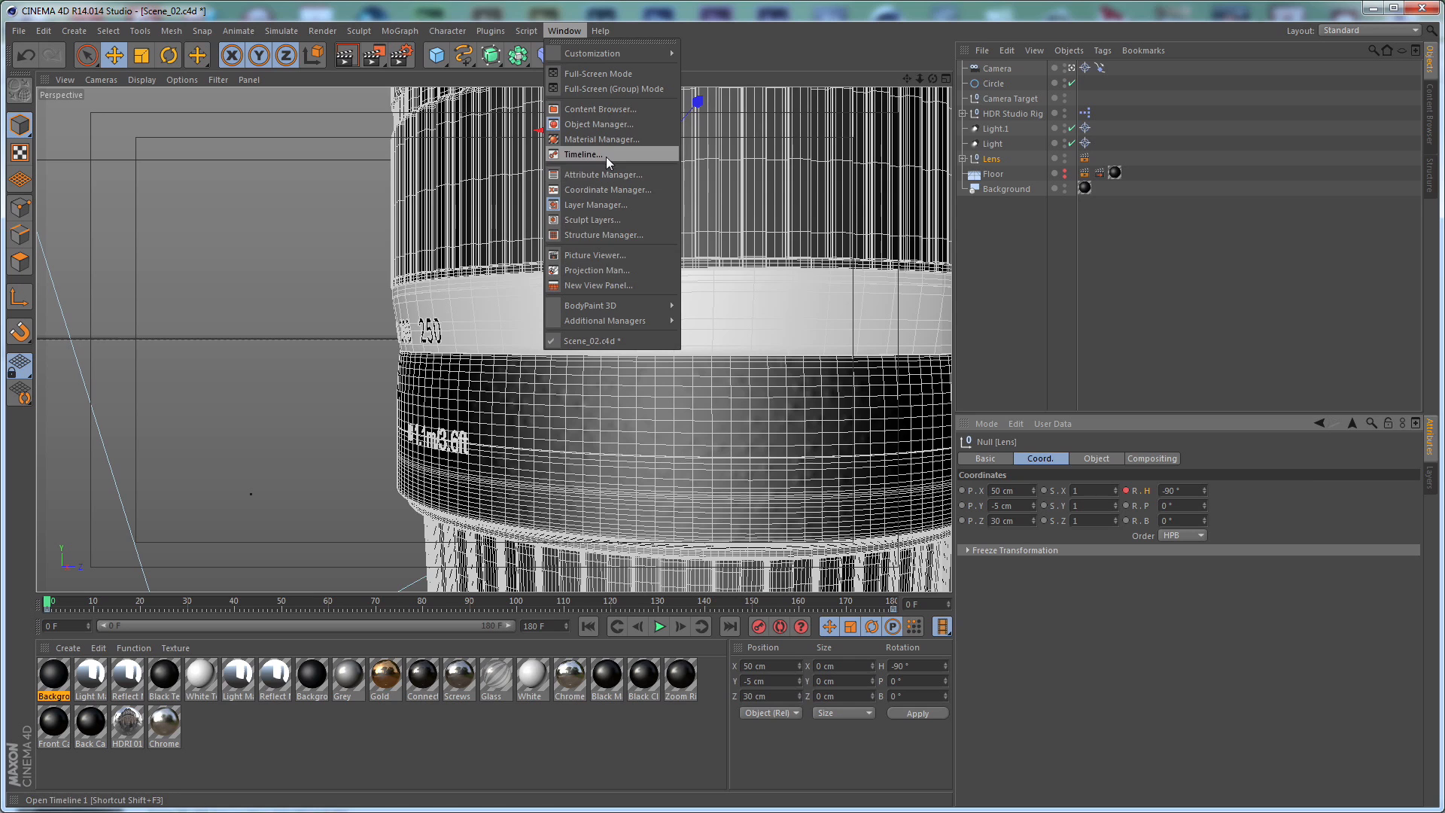
{"action": "left_click", "coordinate": [607, 155]}
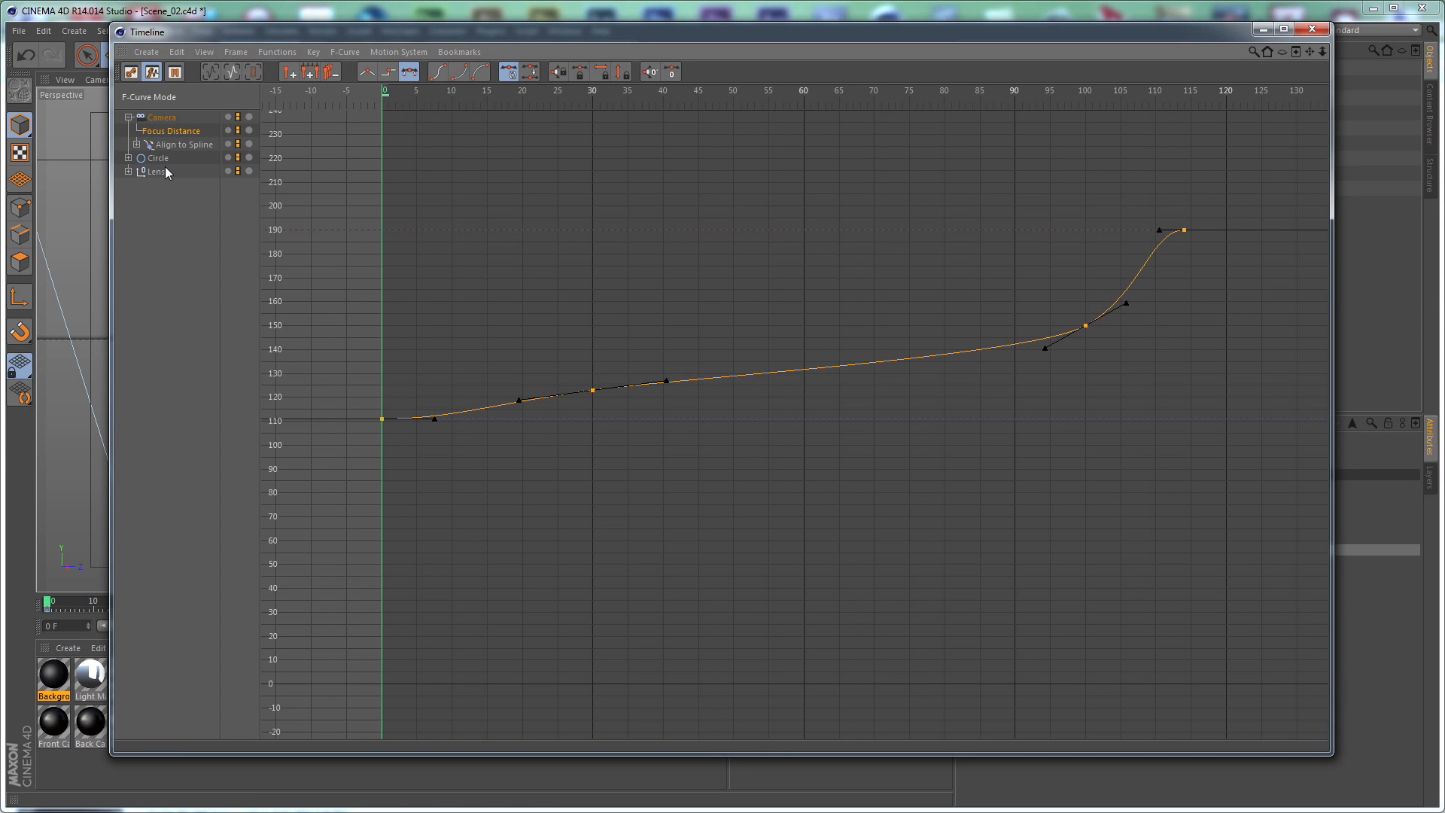
{"action": "left_click", "coordinate": [162, 159]}
{"action": "left_click", "coordinate": [166, 119], "text": "shift"}
{"action": "right_click_drag", "start_coordinate": [833, 228], "coordinate": [776, 281], "text": "alt"}
{"action": "left_click_drag", "start_coordinate": [542, 171], "coordinate": [1317, 617]}
{"action": "key", "text": "Delete"}
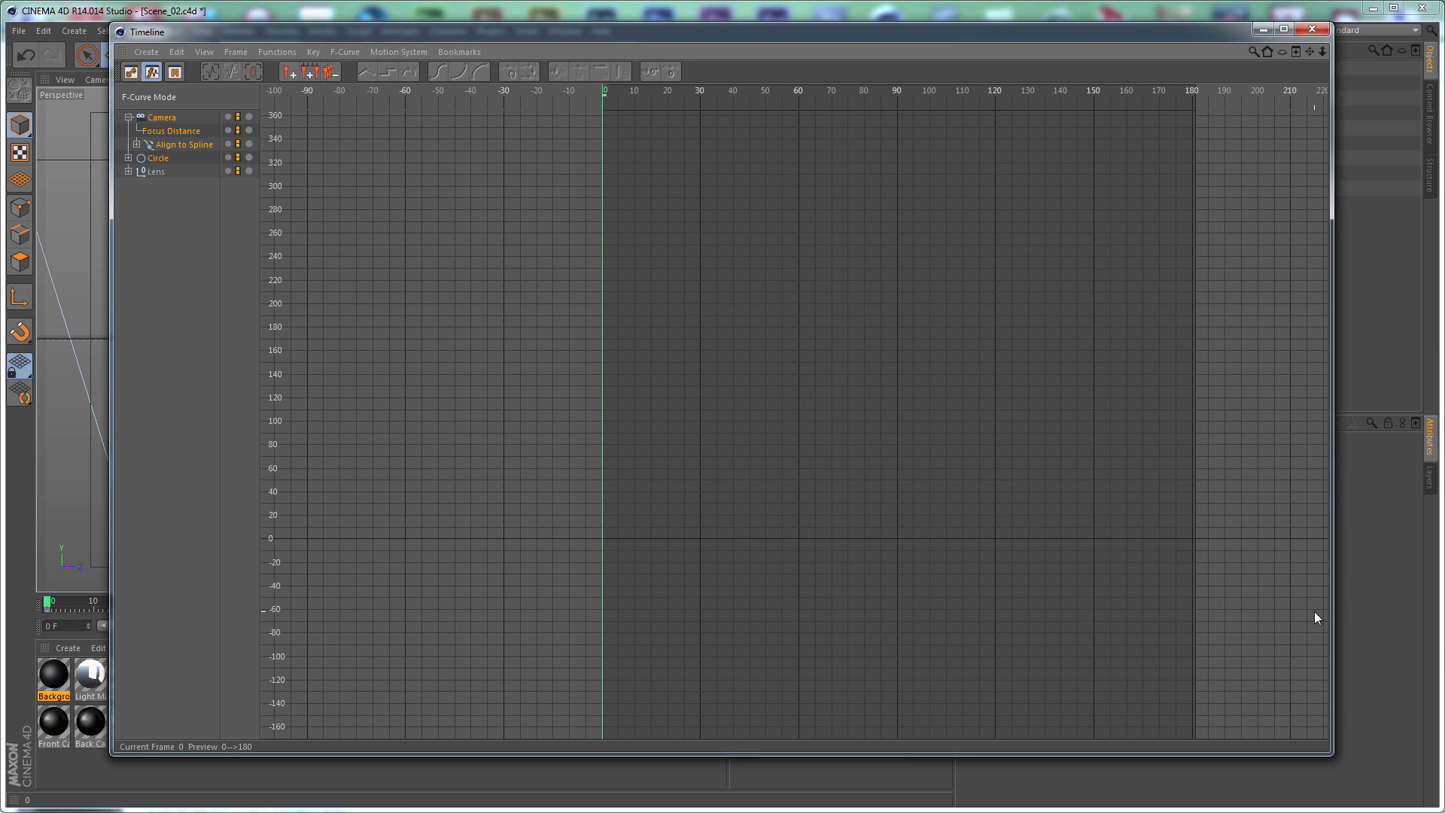
Close the Timeline and set the Camera's focus distance to 150 cm
{"action": "left_click", "coordinate": [1314, 30]}
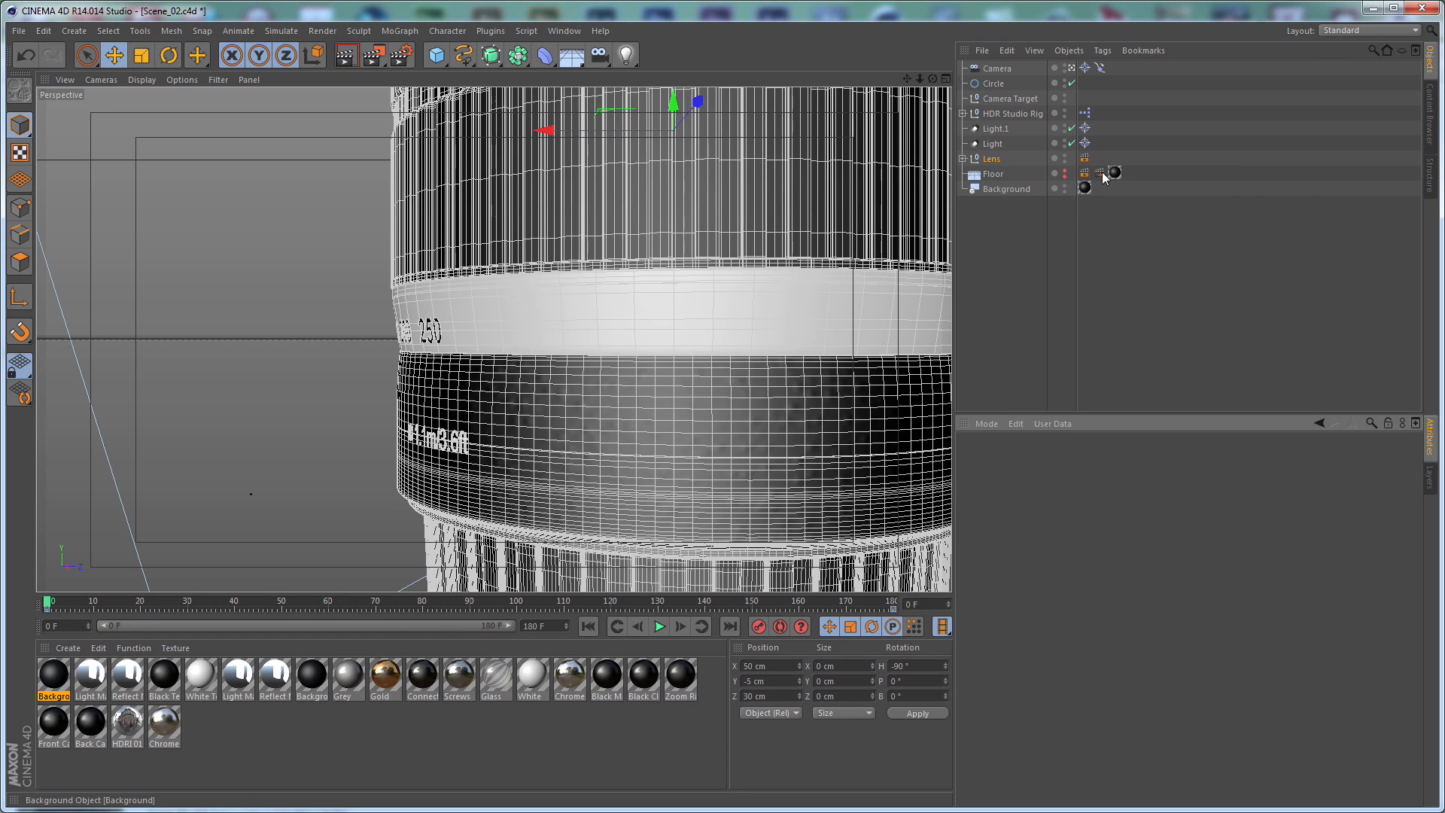
{"action": "left_click", "coordinate": [1030, 234]}
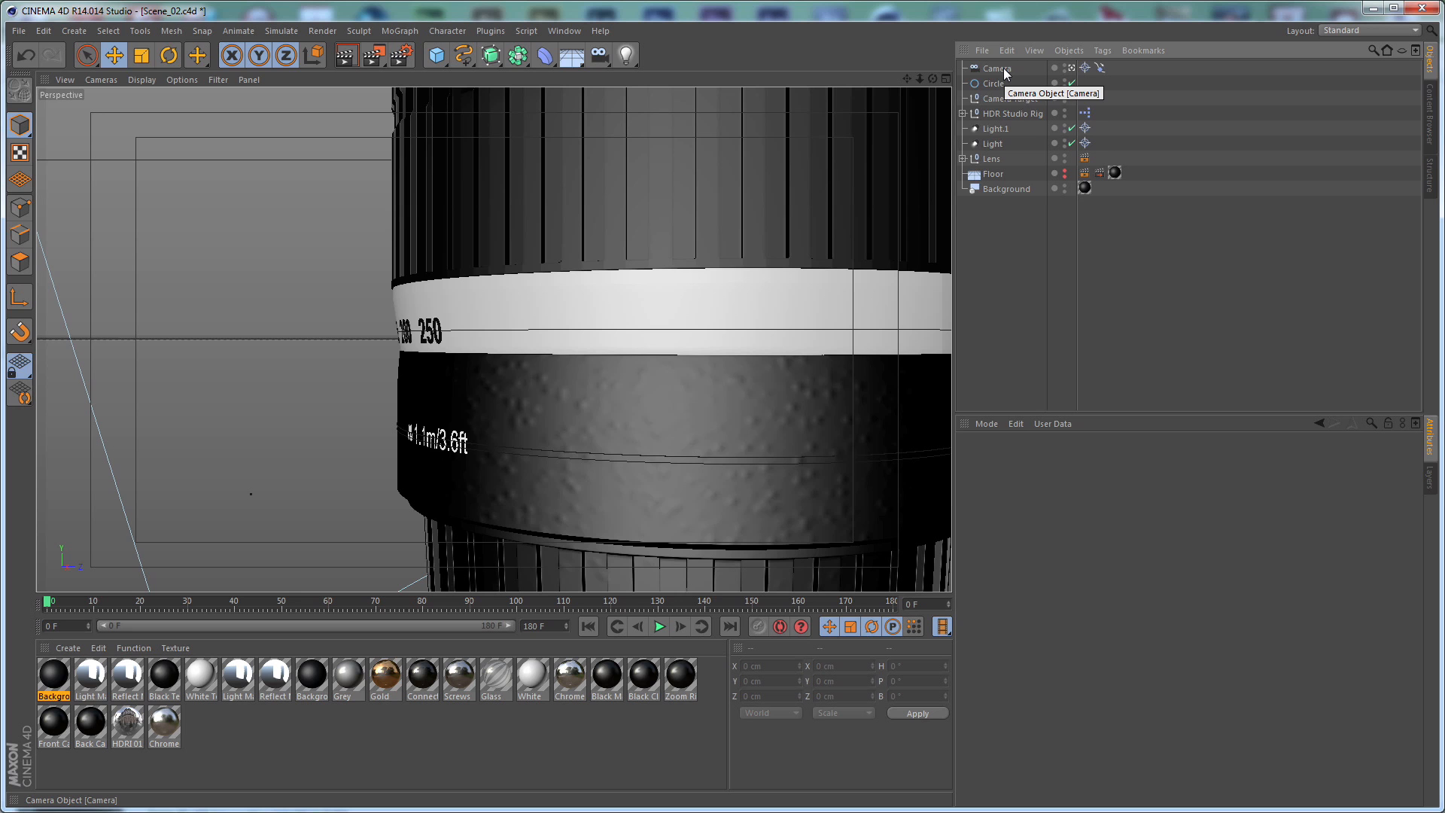
{"action": "left_click", "coordinate": [1005, 67]}
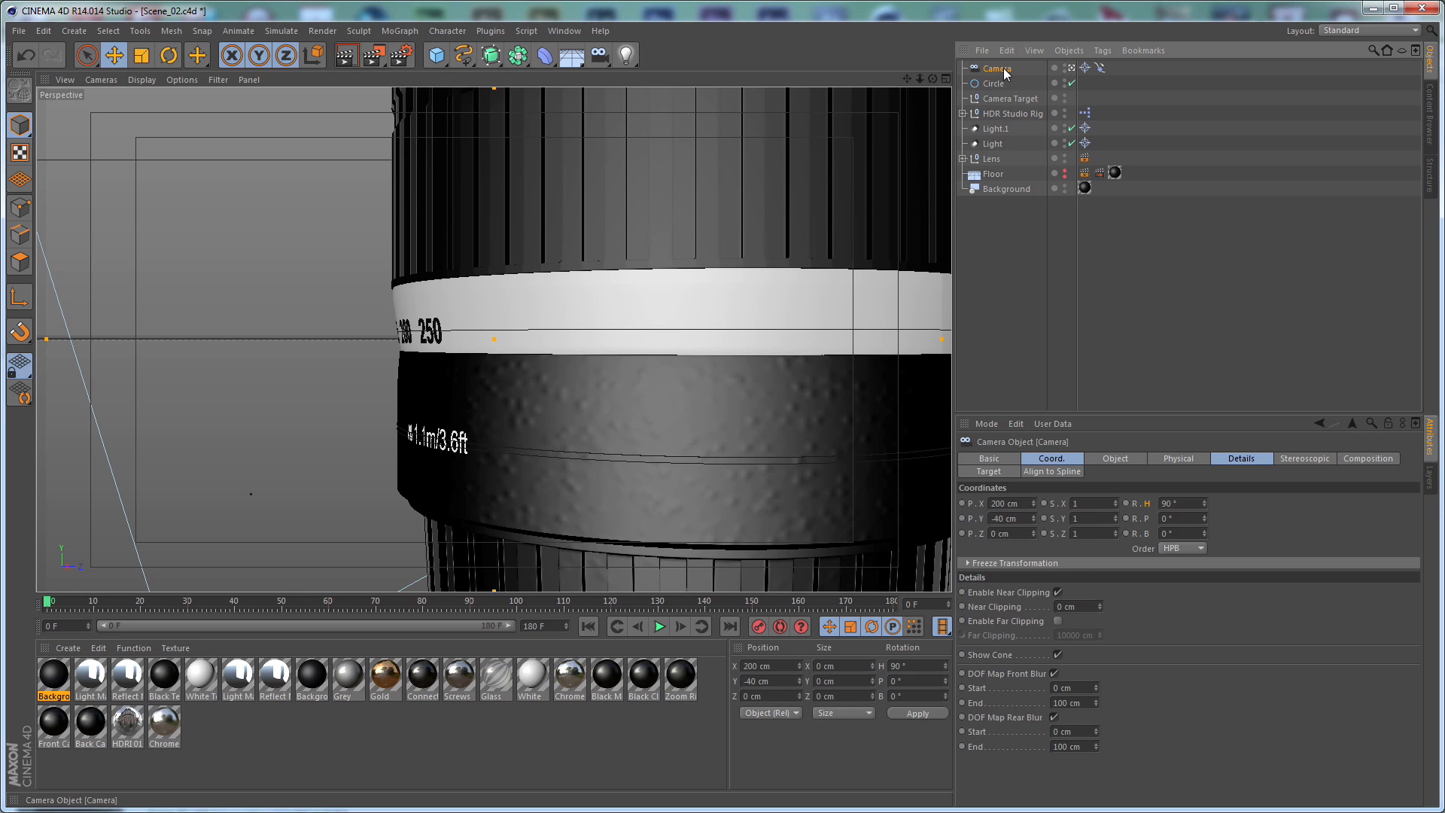
{"action": "left_click", "coordinate": [1114, 461]}
{"action": "left_click_drag", "start_coordinate": [1108, 657], "coordinate": [937, 661]}
{"action": "type", "text": "150"}
{"action": "key", "text": "Return"}
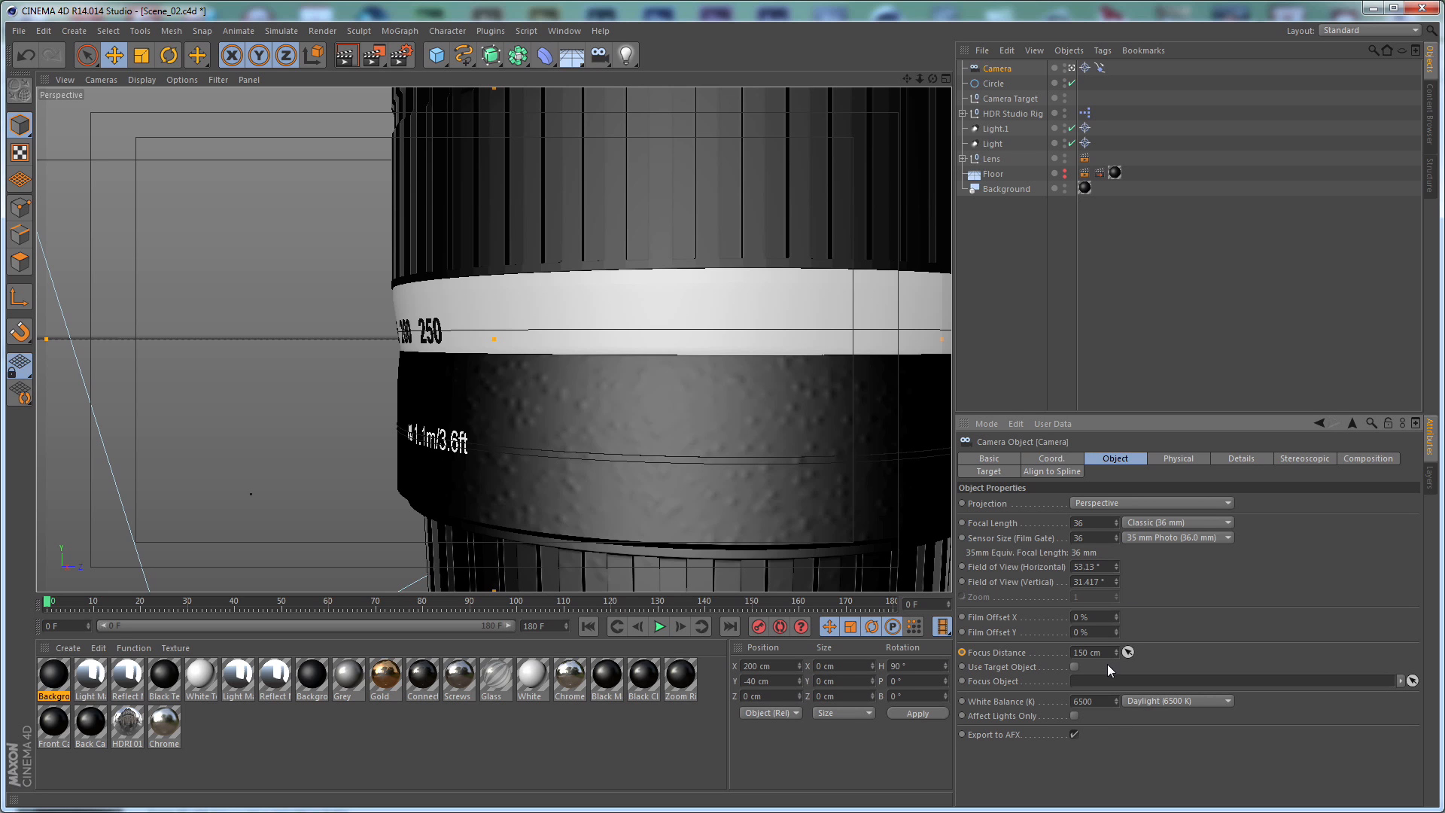
{"action": "left_click_drag", "start_coordinate": [1100, 652], "coordinate": [1037, 651]}
{"action": "left_click", "coordinate": [1159, 652]}
Set the Camera's DOF Map Front Blur and Rear Blur end distances to 15 cm each
{"action": "left_click", "coordinate": [1244, 459]}
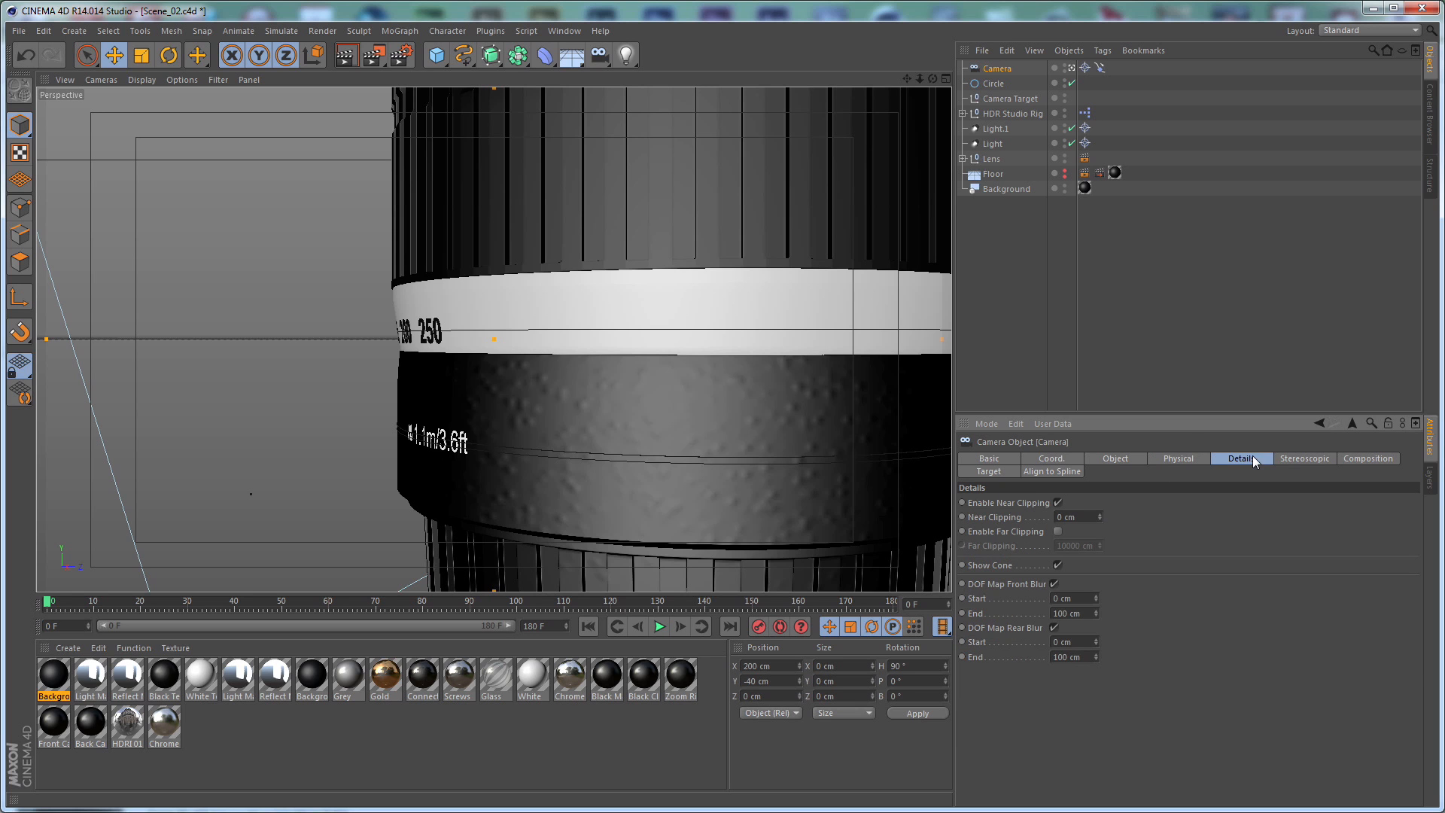
{"action": "double_click", "coordinate": [1090, 612]}
{"action": "type", "text": "15"}
{"action": "double_click", "coordinate": [1086, 657]}
{"action": "type", "text": "1"}
{"action": "key", "text": "Return"}
{"action": "left_click", "coordinate": [1154, 725]}
Set the Circle spline's Y position to -115 cm
{"action": "left_click", "coordinate": [994, 83]}
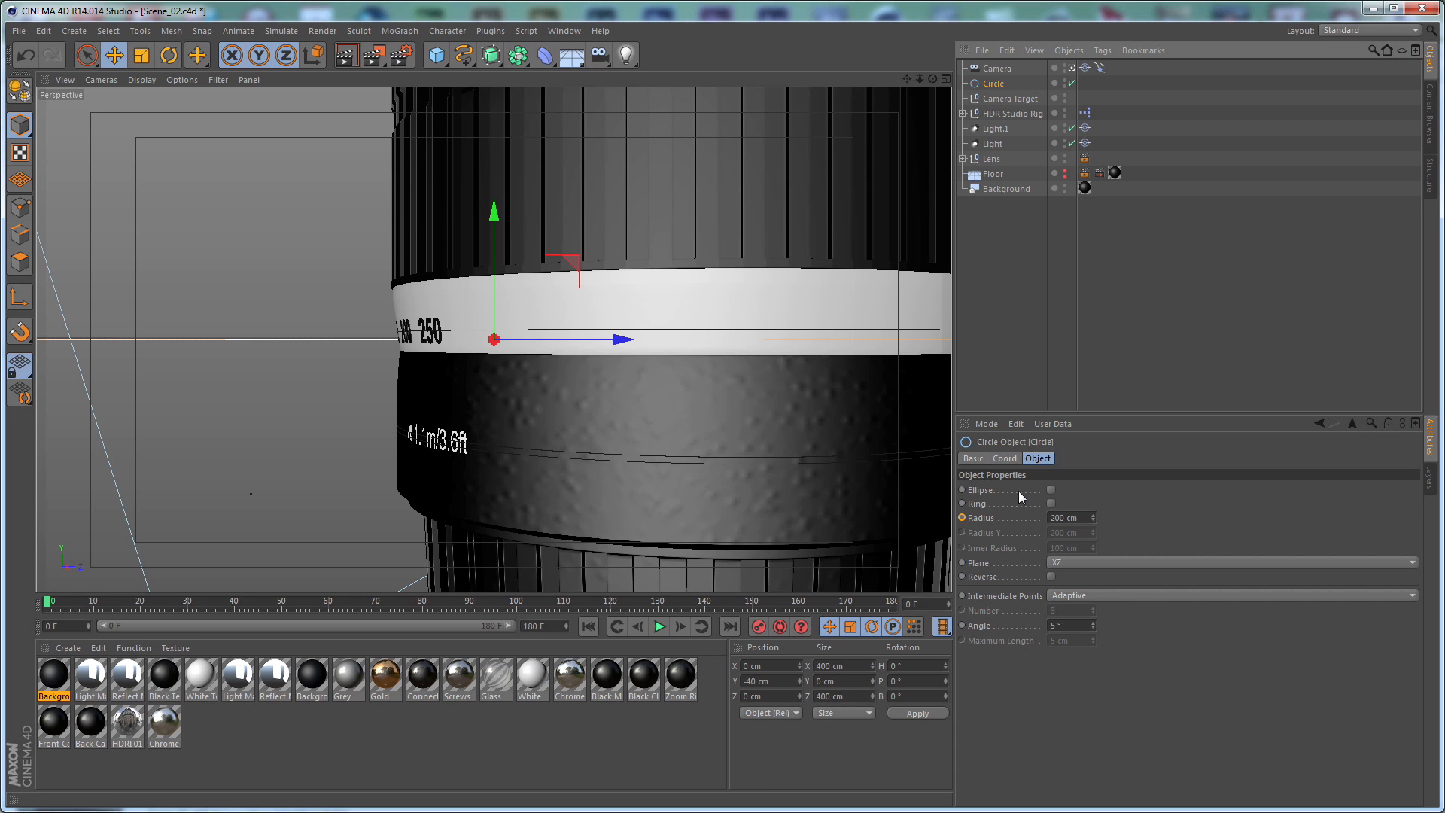
{"action": "left_click", "coordinate": [1006, 458]}
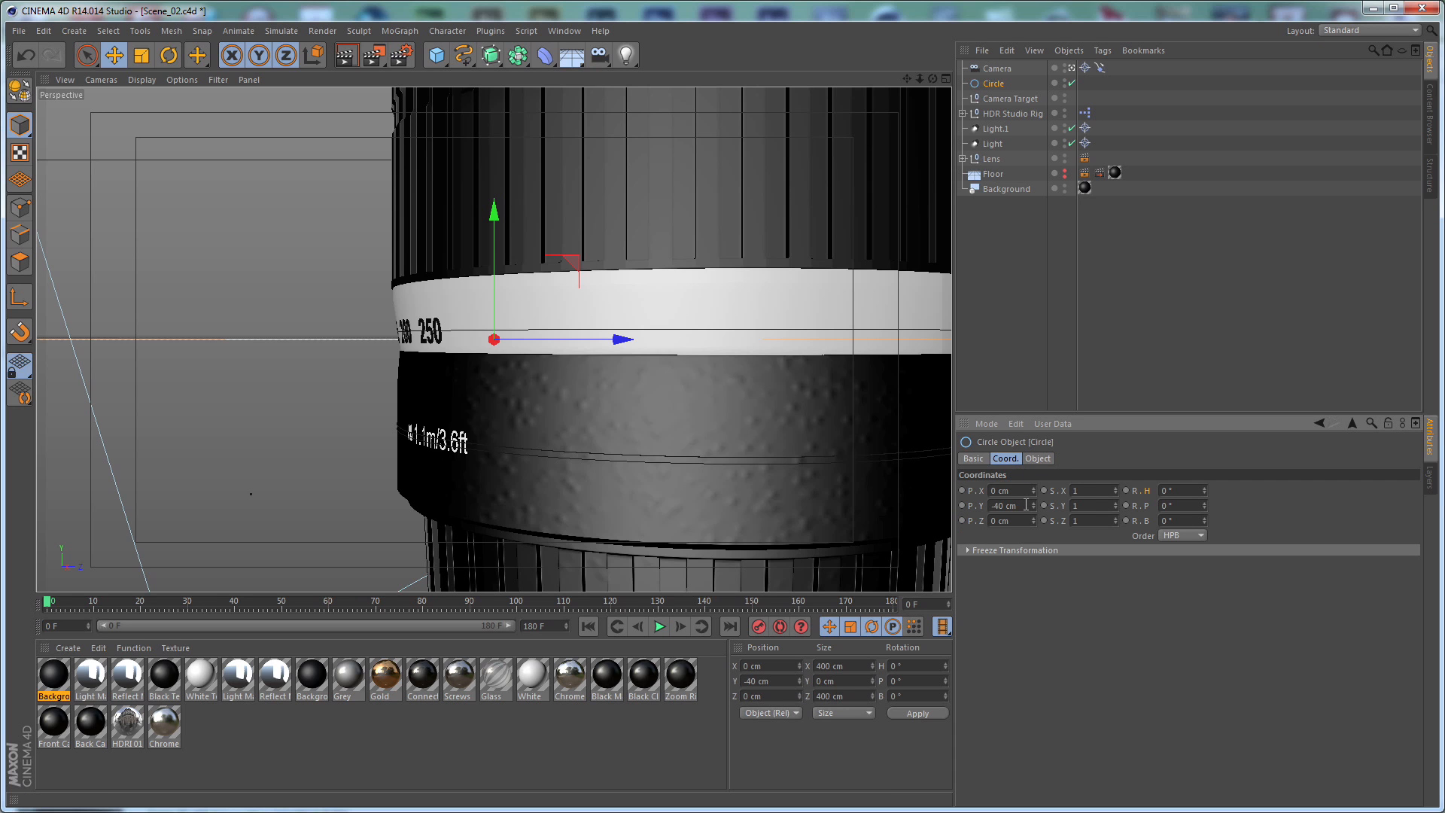
{"action": "left_click_drag", "start_coordinate": [1026, 505], "coordinate": [670, 517]}
{"action": "type", "text": "-115"}
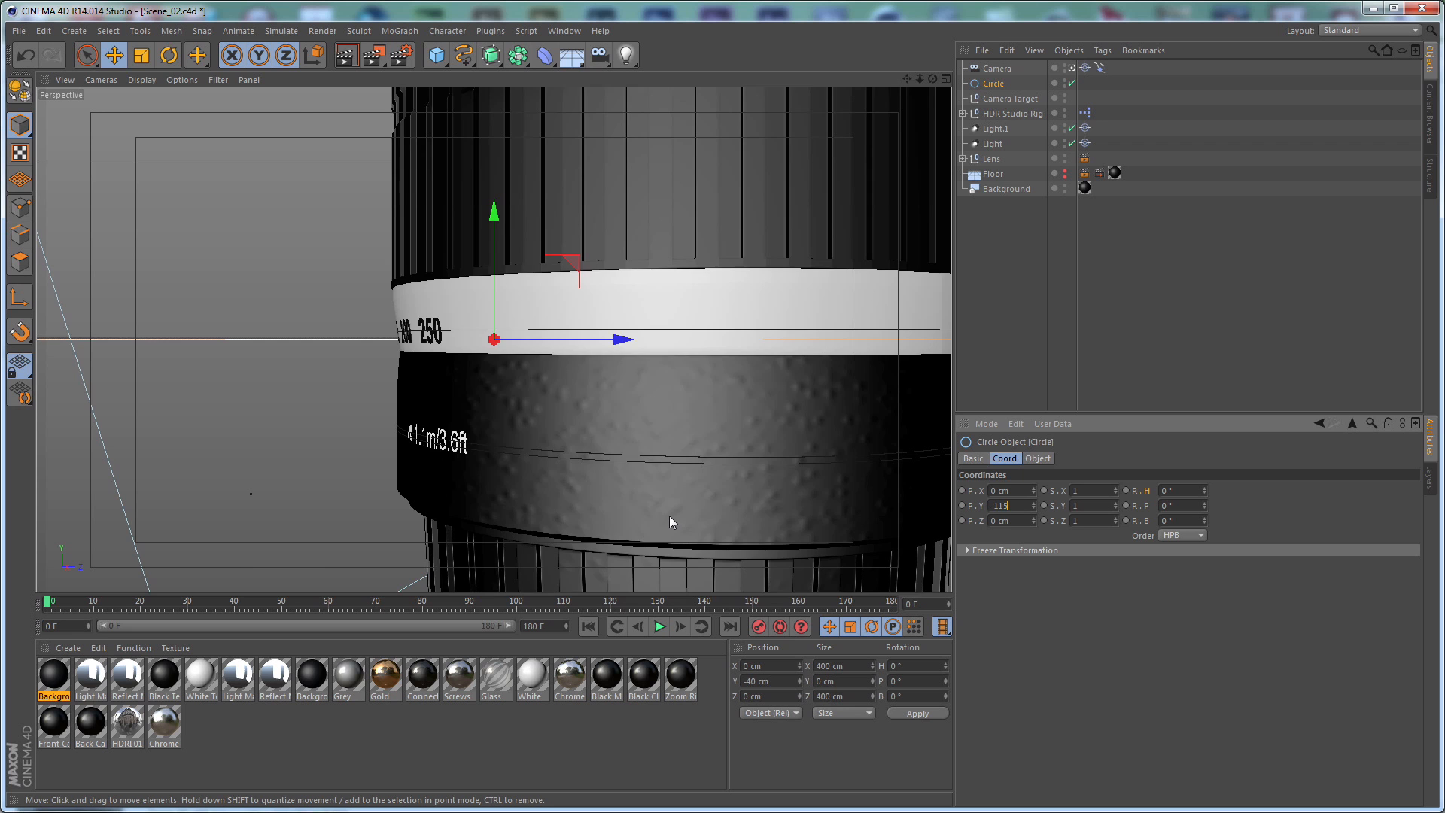
{"action": "key", "text": "Return"}
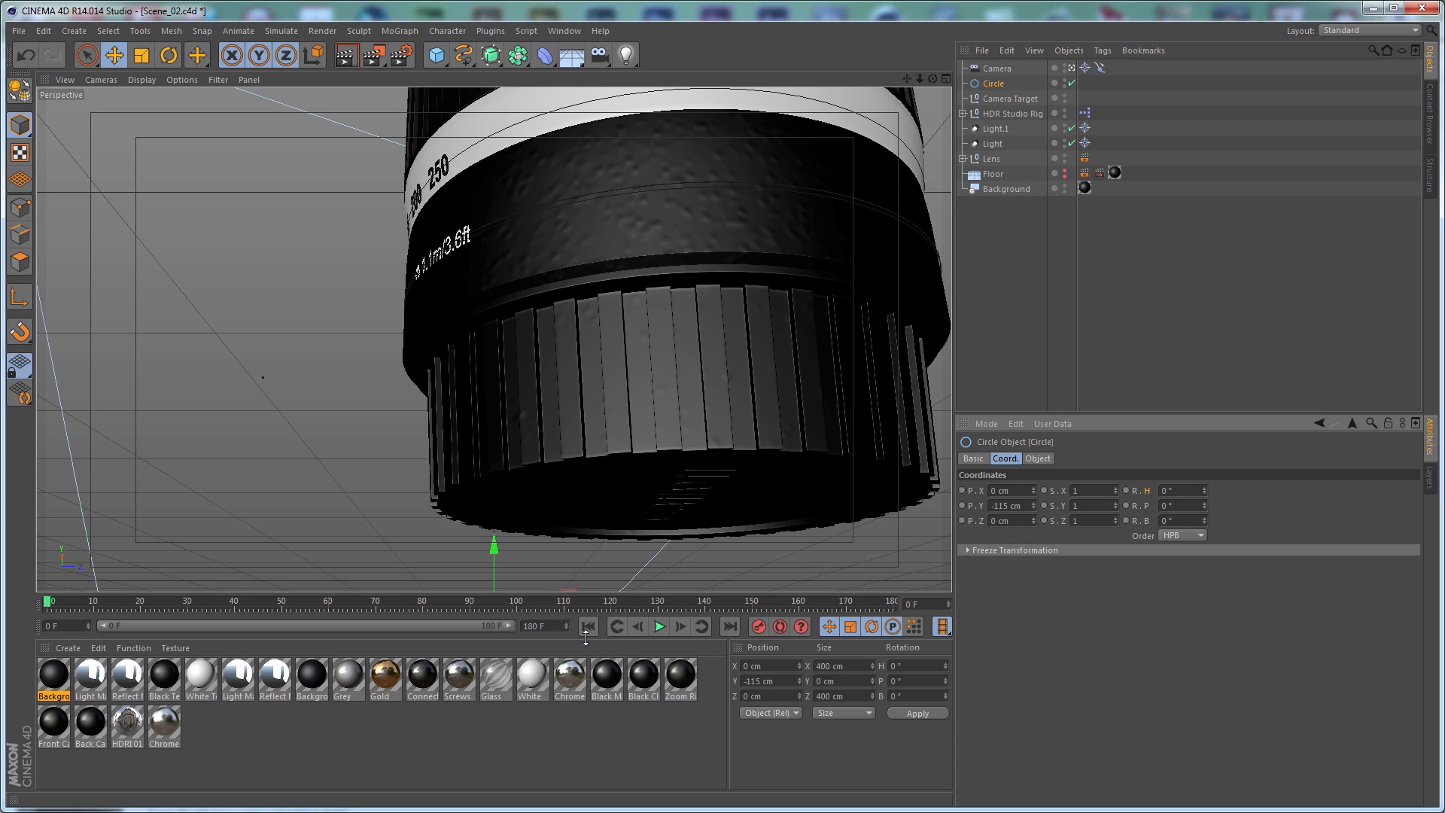
Set the Circle's radius to 240 cm and keyframe it at frame 0
{"action": "left_click", "coordinate": [1038, 459]}
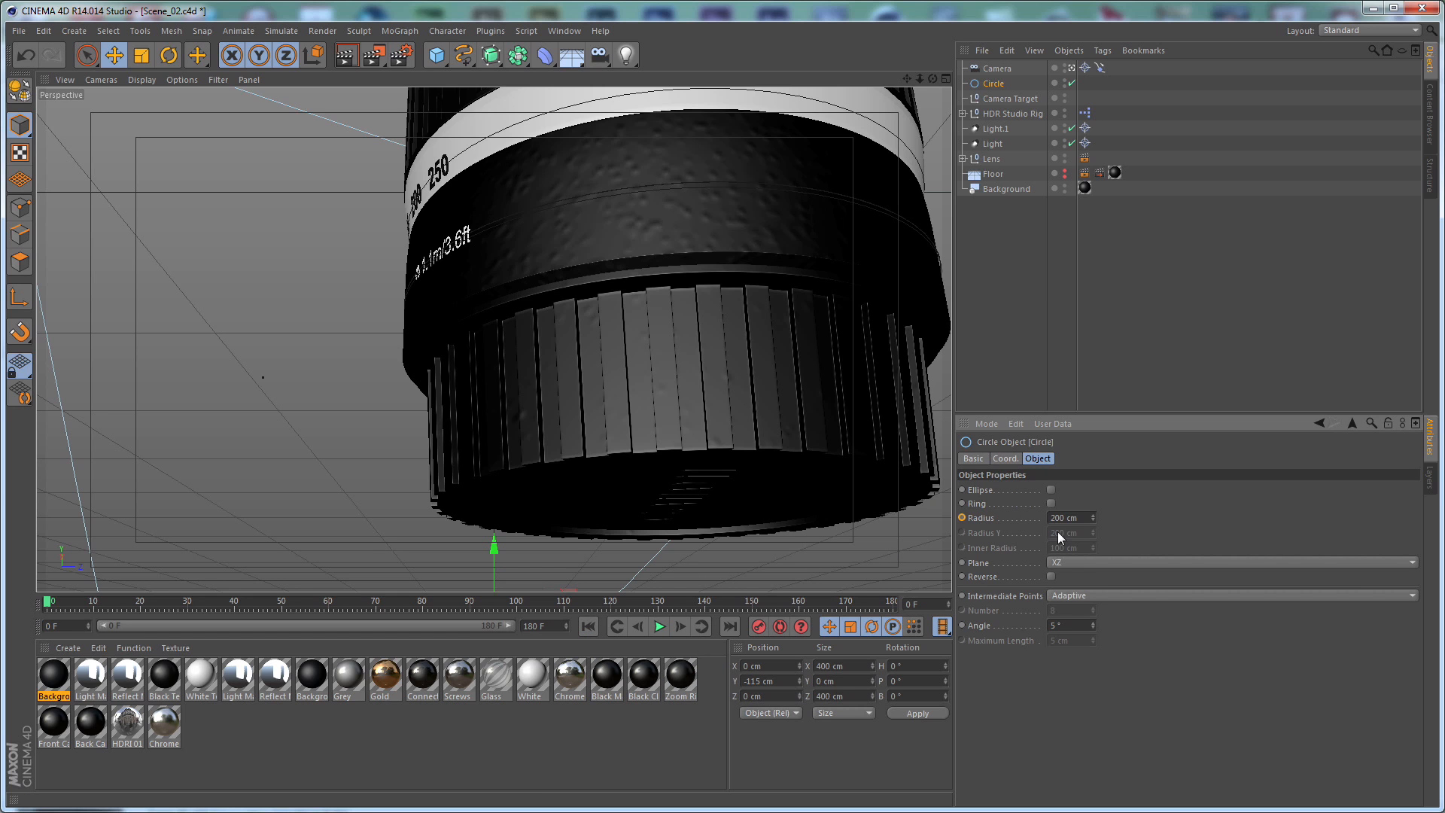
{"action": "double_click", "coordinate": [1072, 518]}
{"action": "type", "text": "240"}
{"action": "key", "text": "Return"}
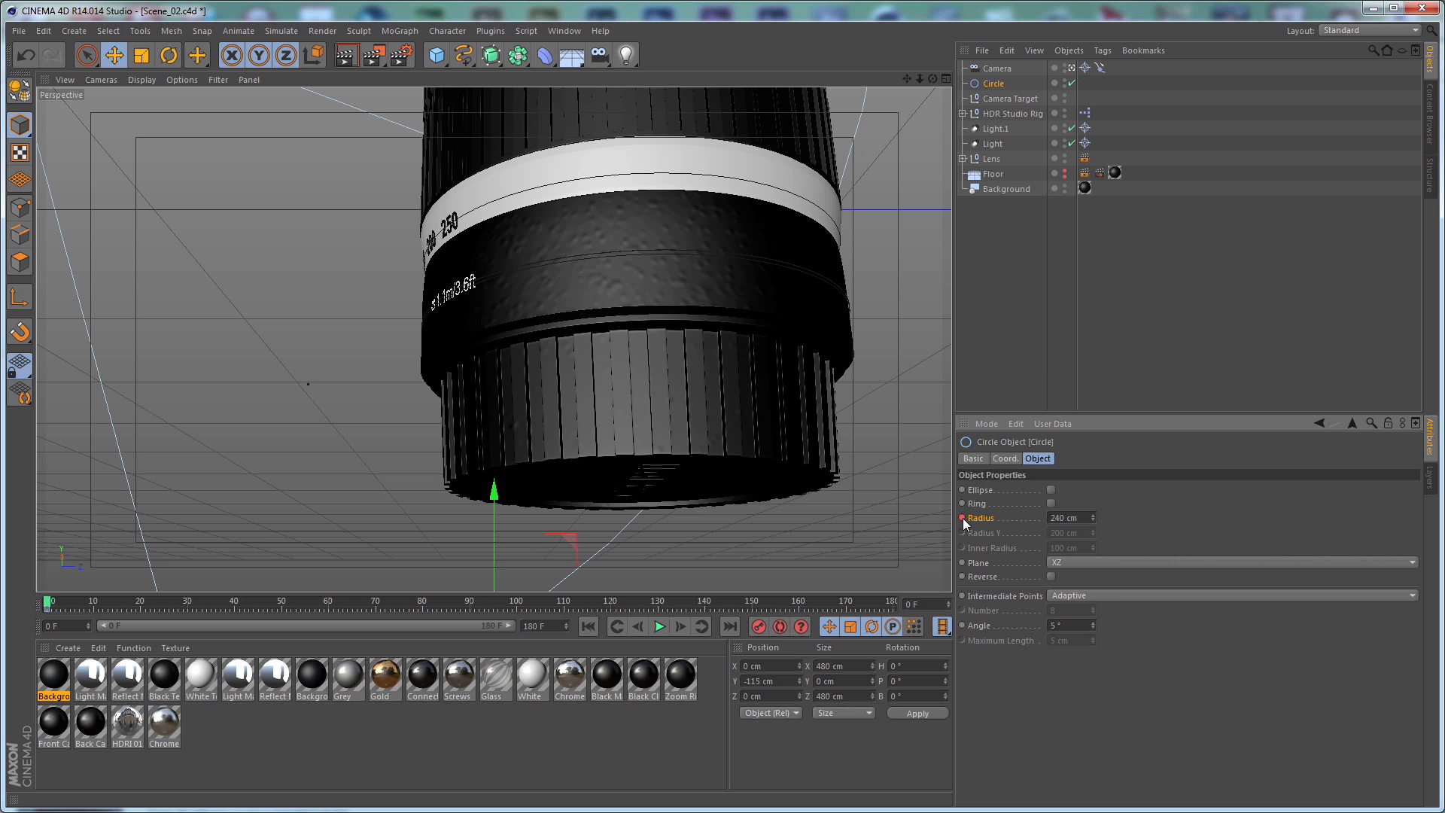
At frame 150, set the Circle's radius to 220 cm and keyframe it
{"action": "left_click", "coordinate": [751, 600]}
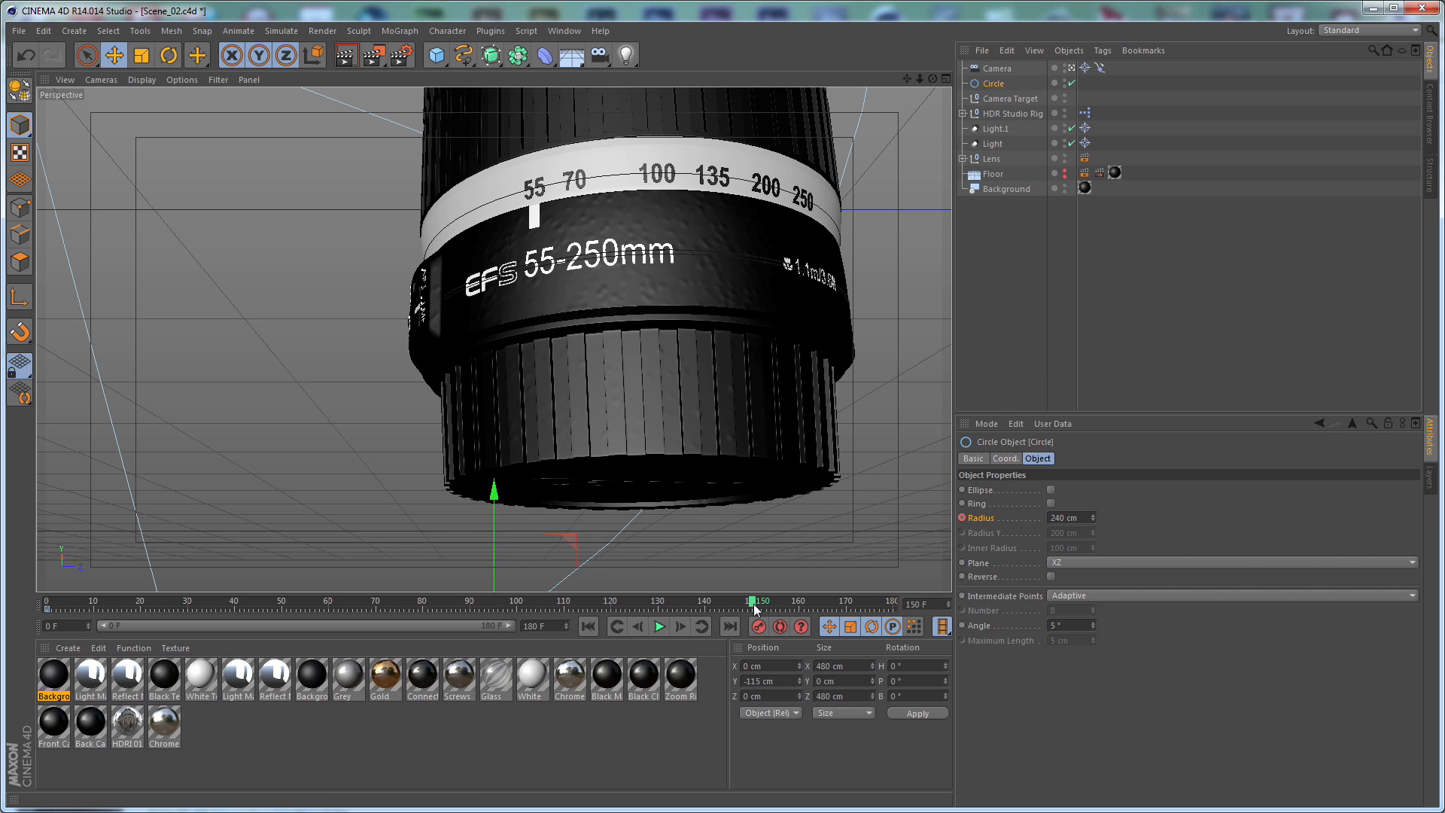
{"action": "left_click", "coordinate": [1072, 519]}
{"action": "type", "text": "220"}
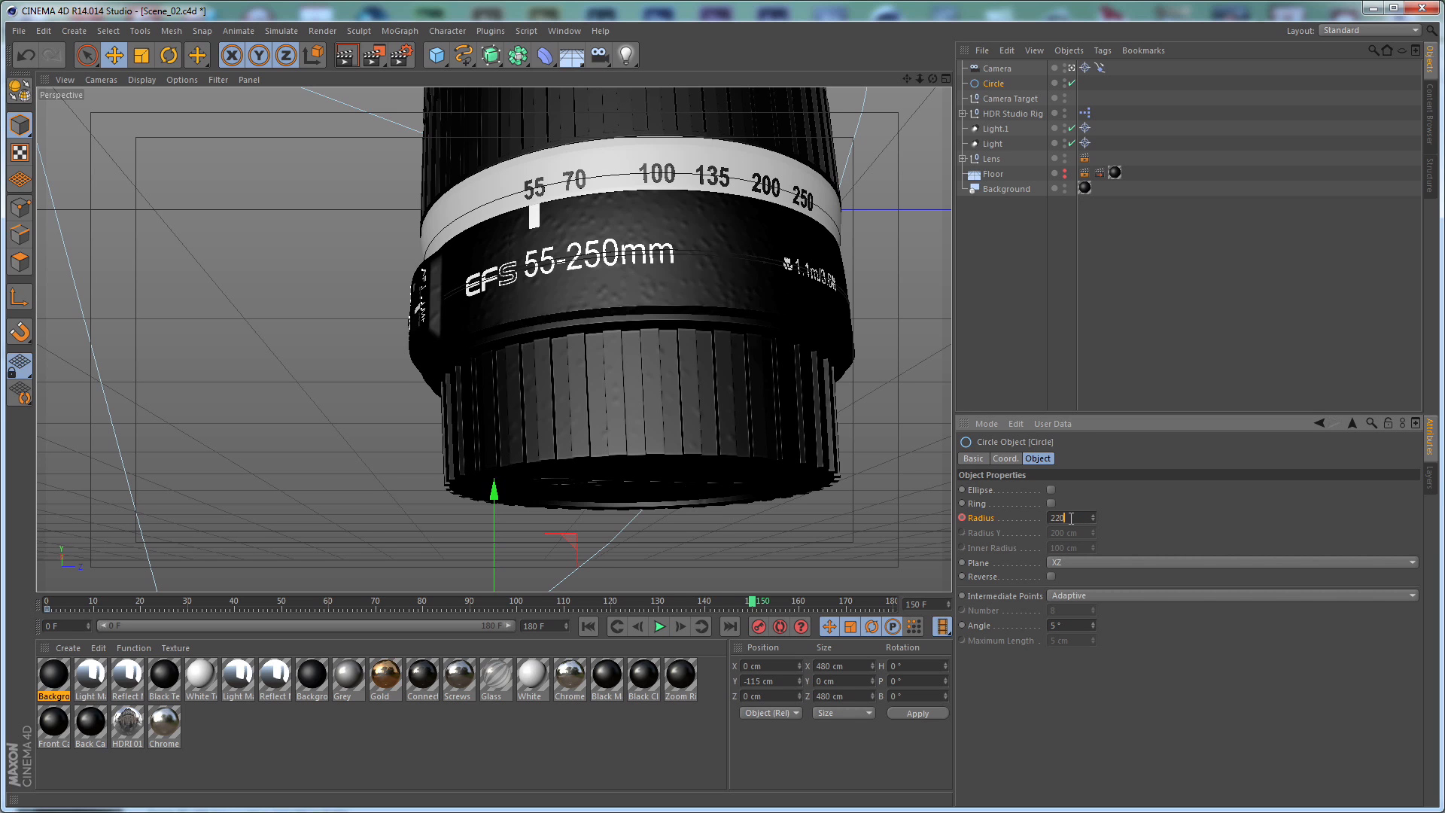
{"action": "key", "text": "Return"}
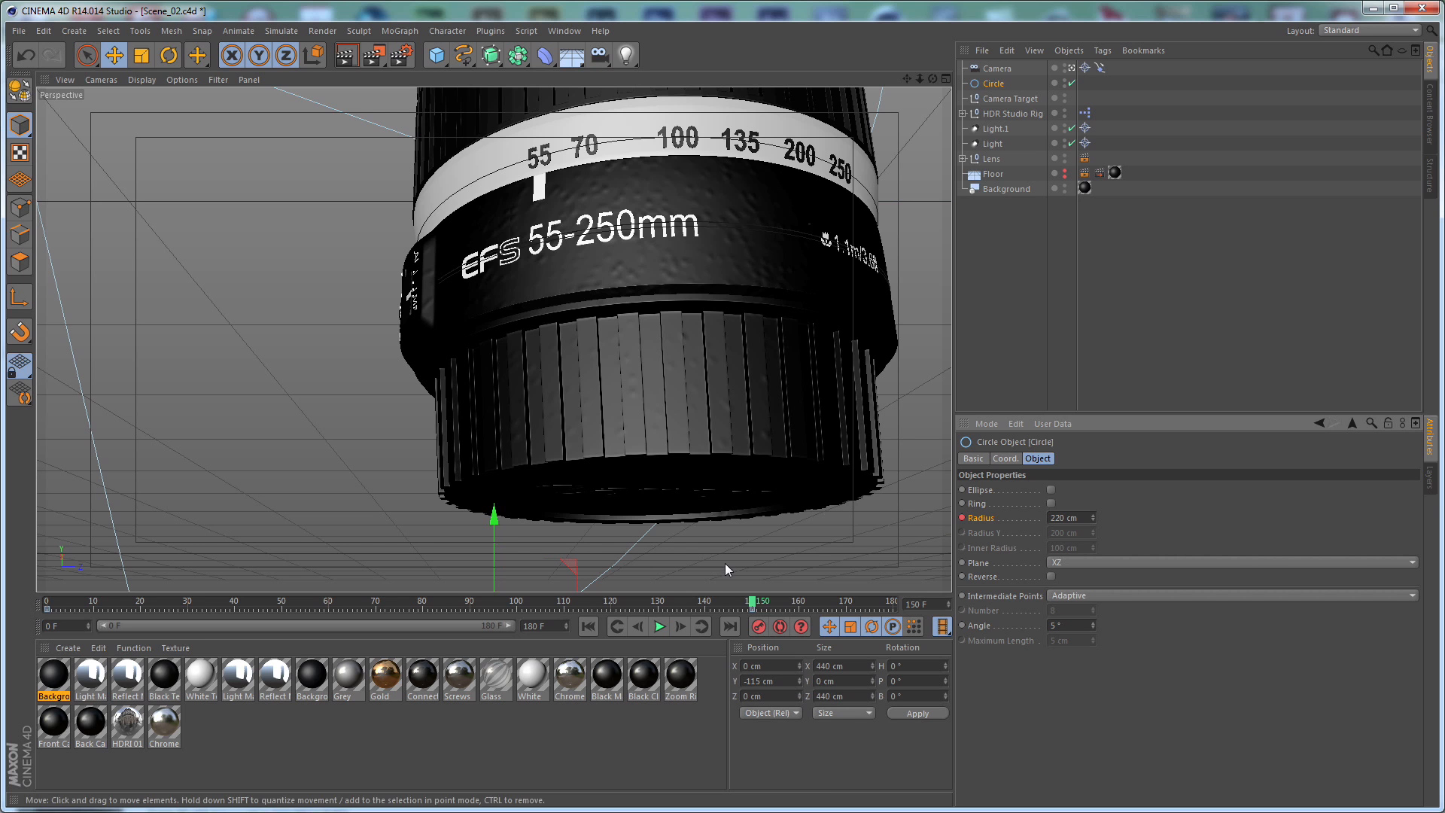
Try the Circle's second radius keyframe at frame 180, preview the animation, and return the keyframe to frame 150
{"action": "mouse_move", "coordinate": [752, 603]}
{"action": "left_mouse_down"}
{"action": "mouse_move", "coordinate": [847, 606]}
{"action": "mouse_move", "coordinate": [751, 606]}
{"action": "left_mouse_up"}
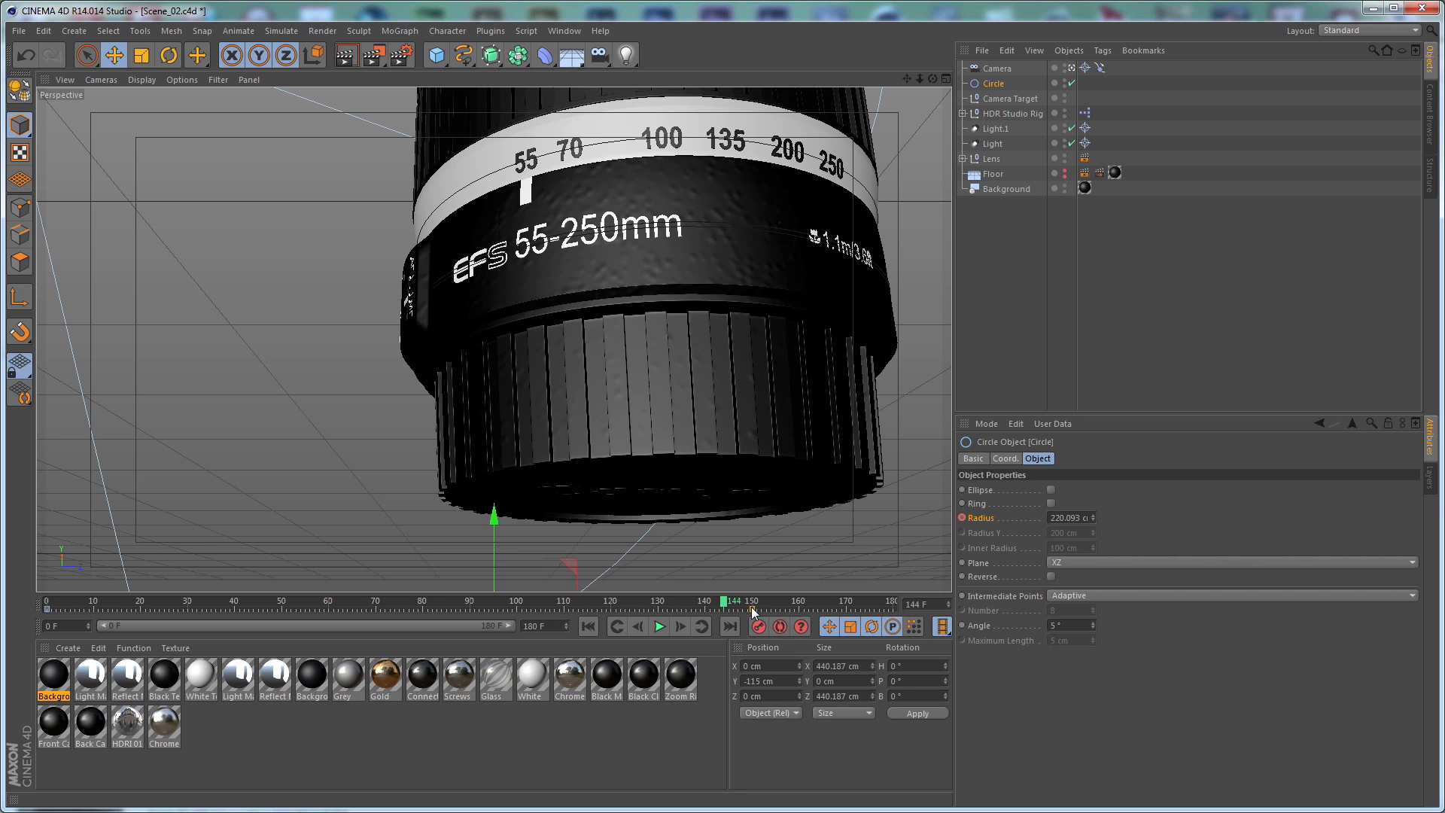
{"action": "left_click_drag", "start_coordinate": [752, 607], "coordinate": [898, 609]}
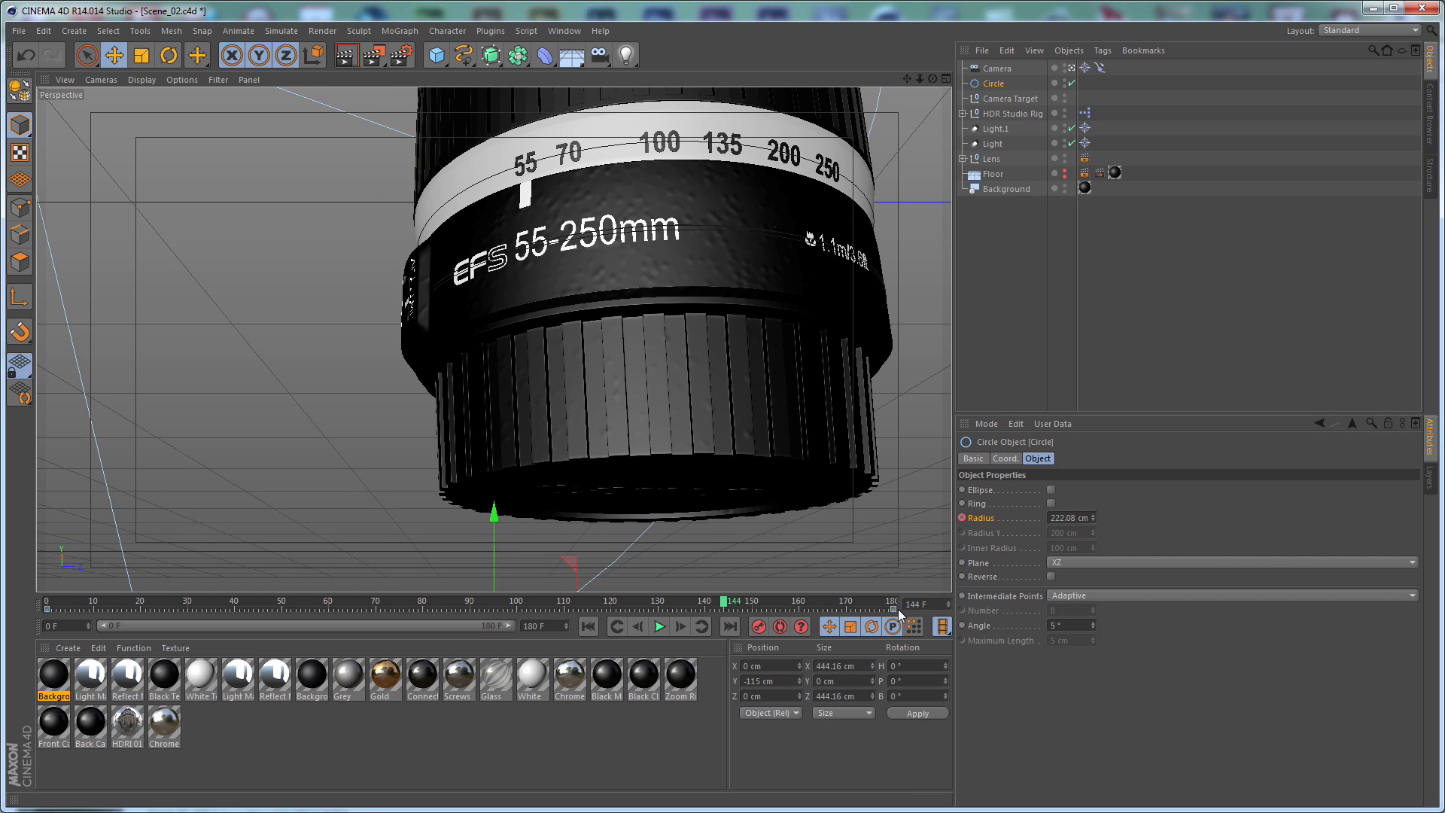
{"action": "left_click", "coordinate": [659, 626]}
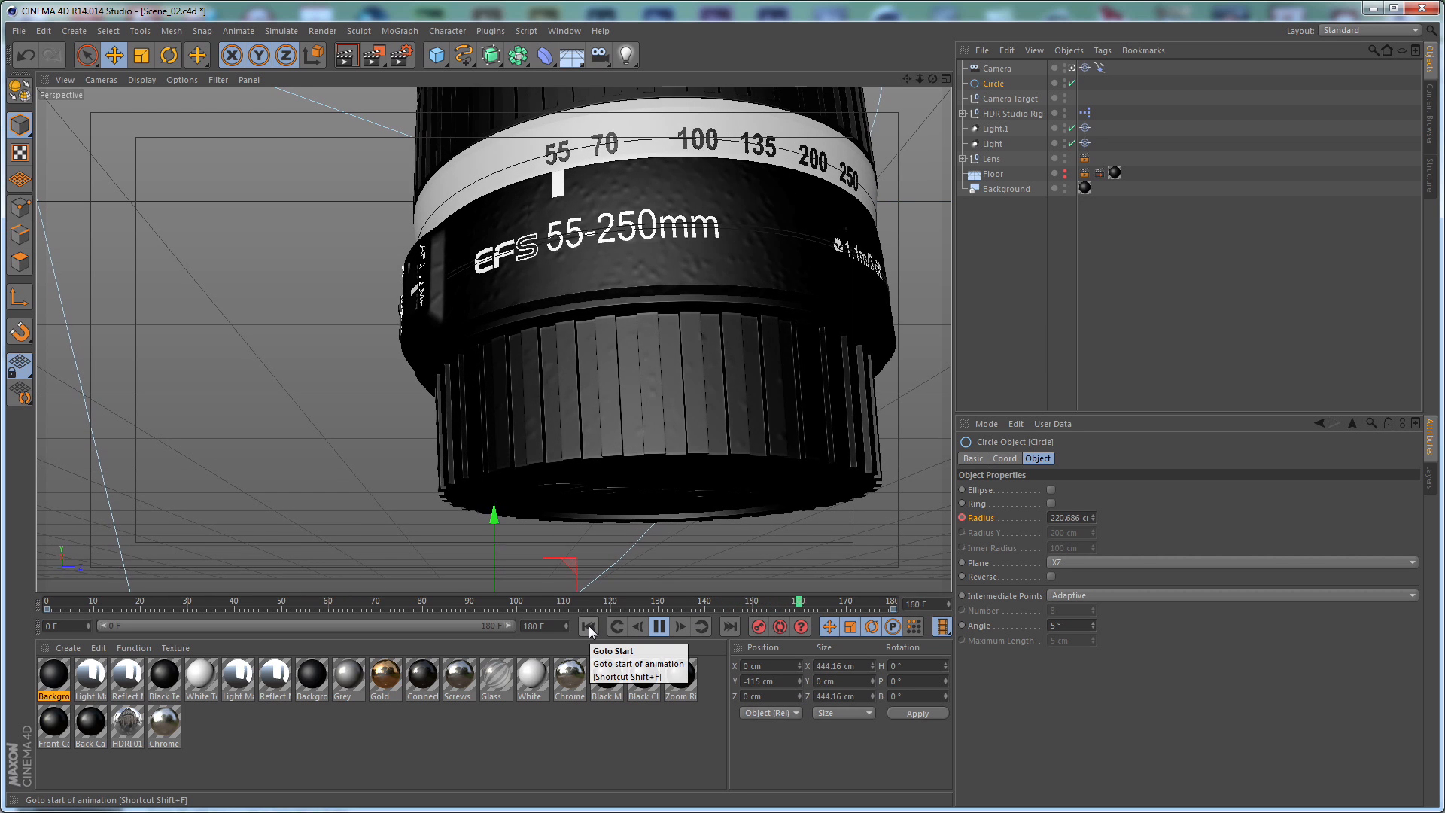
{"action": "left_click", "coordinate": [660, 631]}
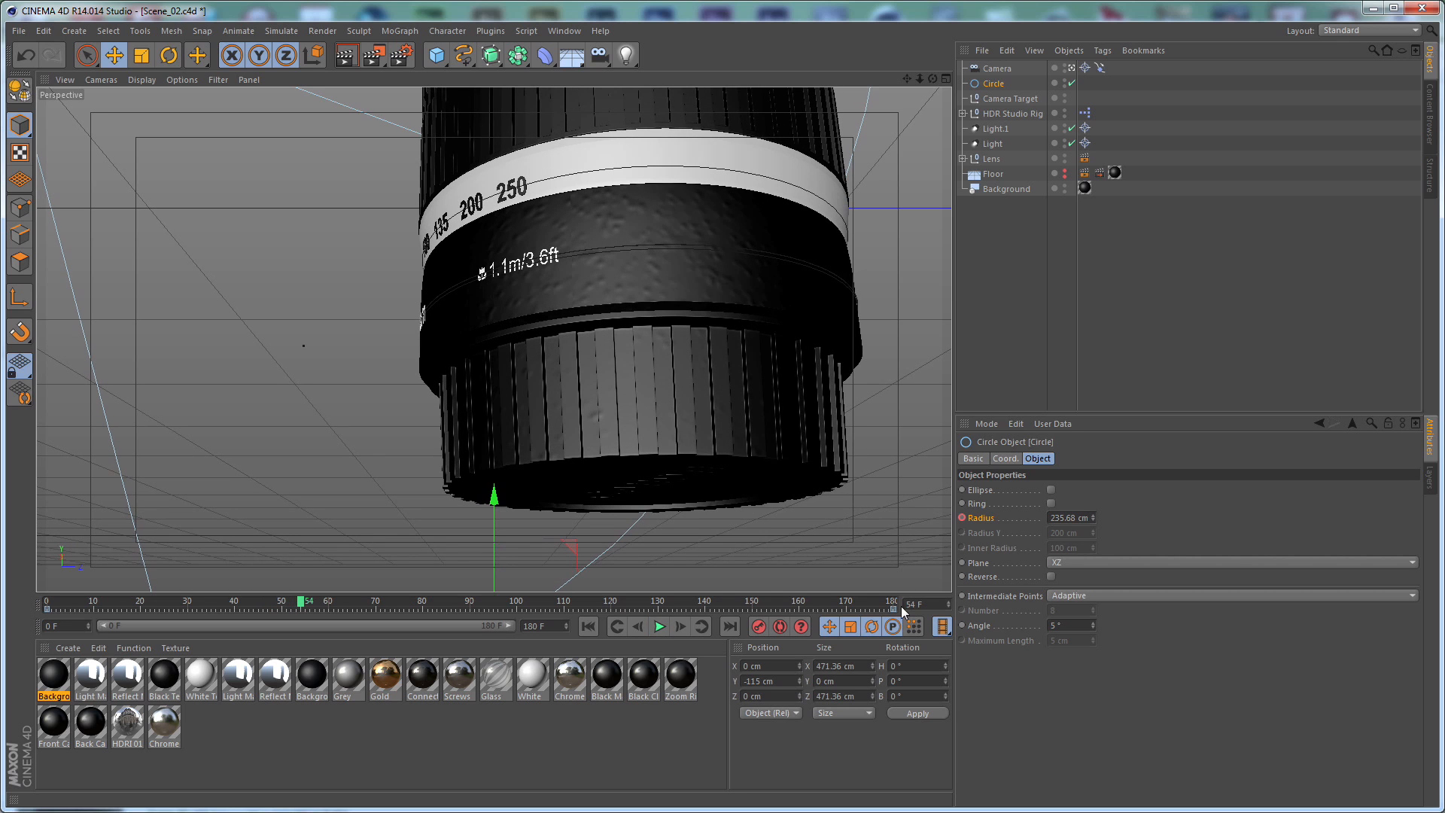
{"action": "left_click_drag", "start_coordinate": [892, 608], "coordinate": [756, 612]}
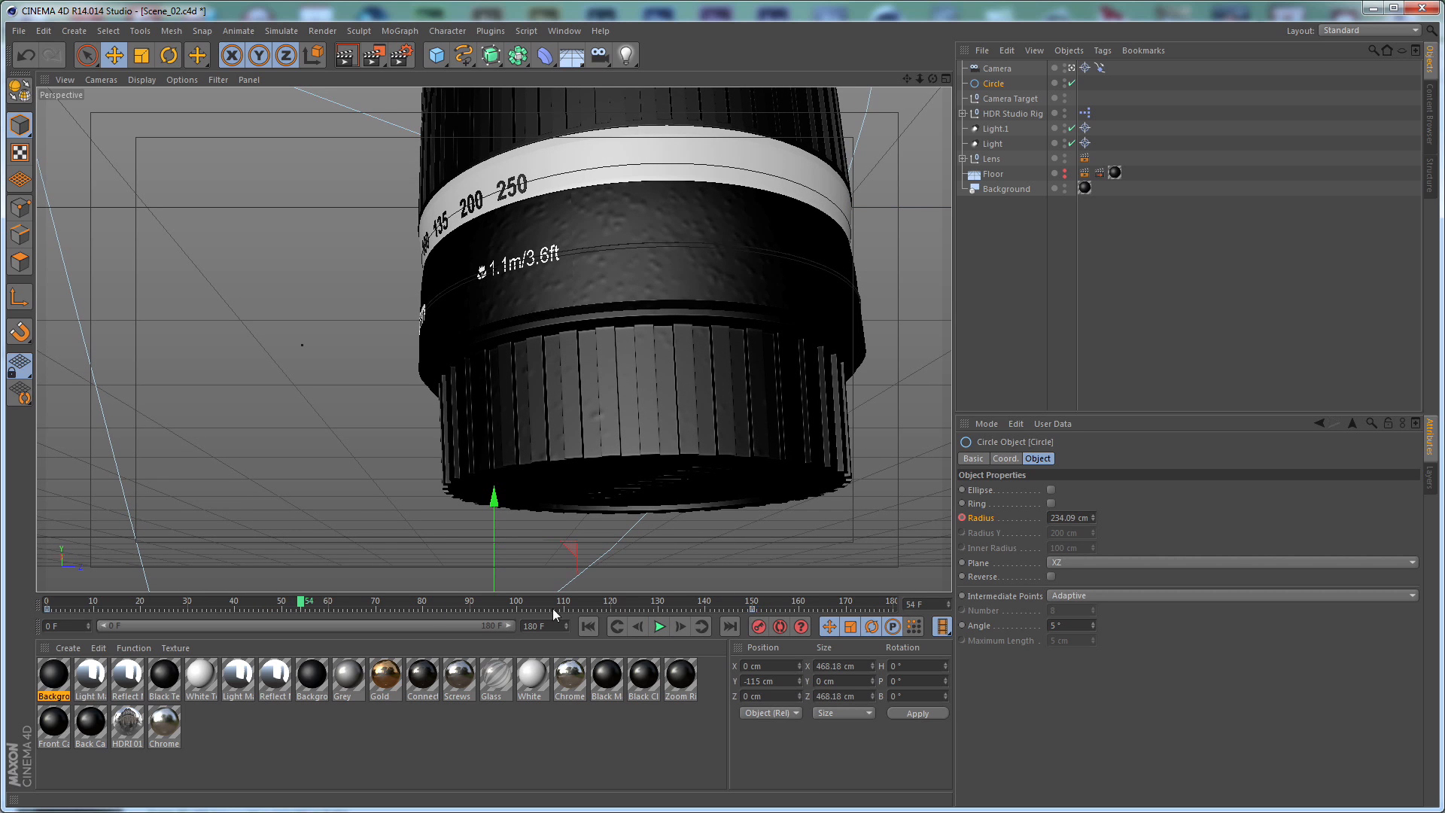
Scrub through the animation and keyframe the Circle's Y position at frame 0
{"action": "left_click_drag", "start_coordinate": [305, 606], "coordinate": [747, 602]}
{"action": "left_click_drag", "start_coordinate": [590, 601], "coordinate": [45, 603]}
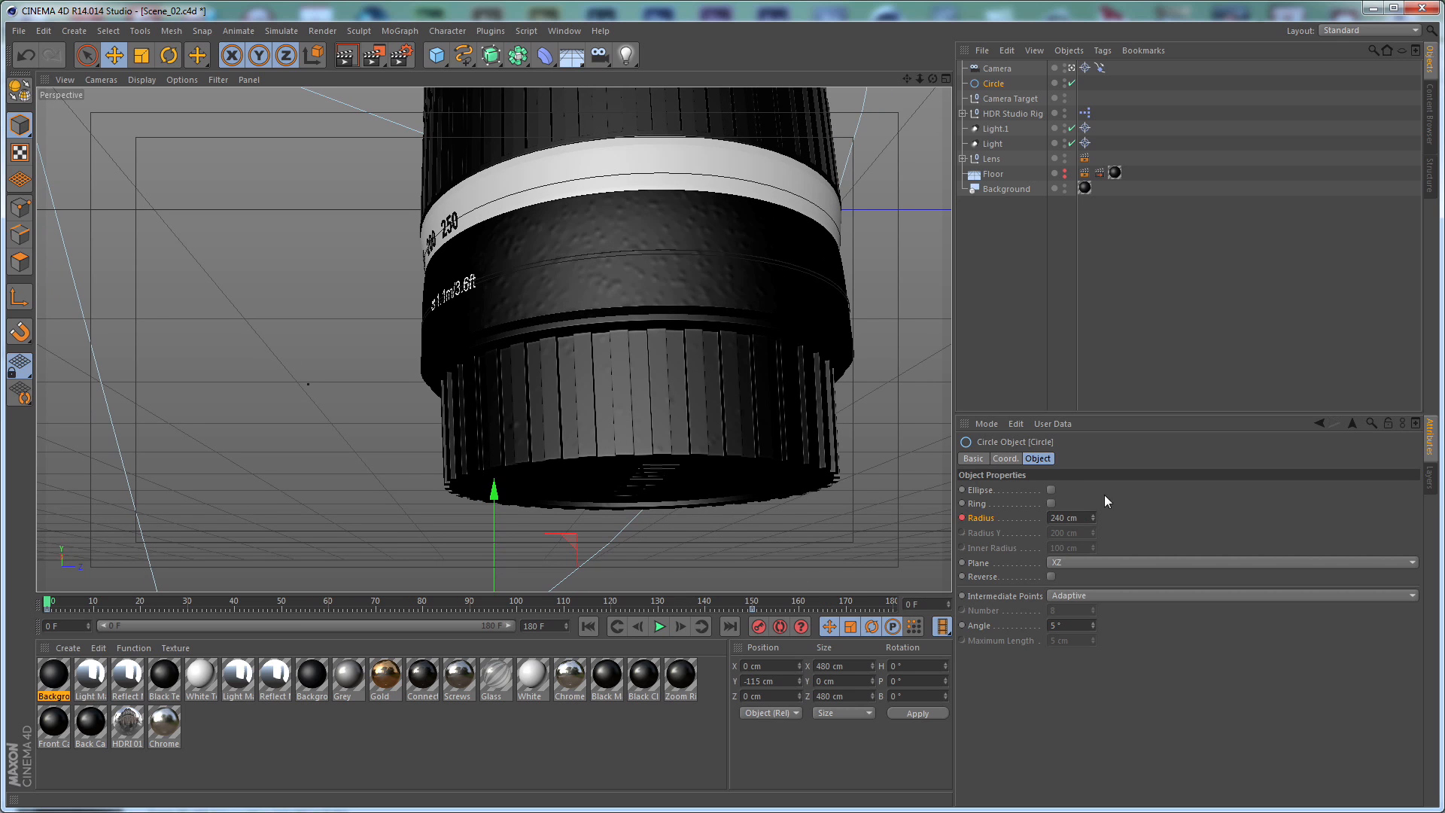
{"action": "left_click", "coordinate": [1006, 459]}
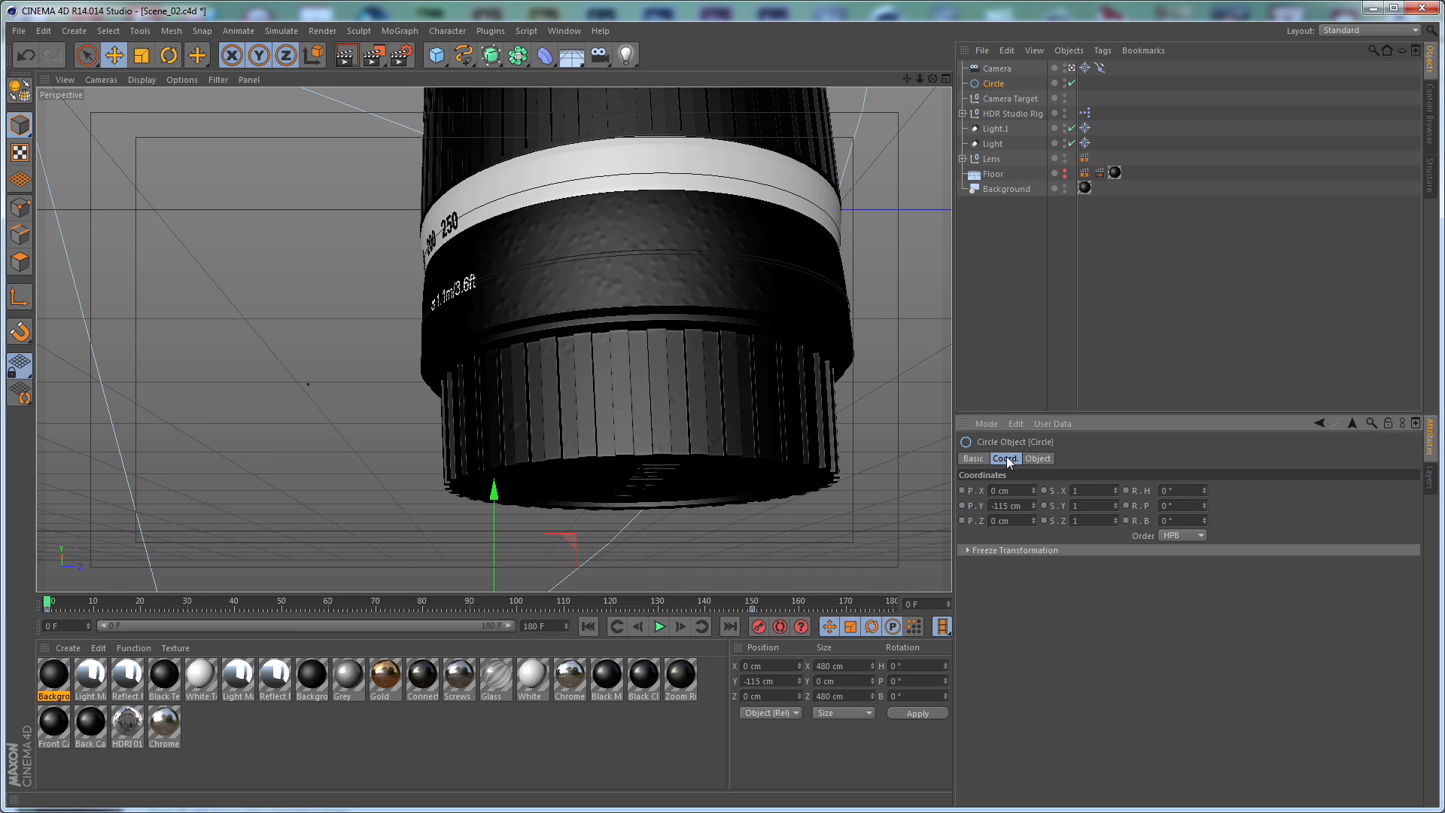
{"action": "left_click", "coordinate": [963, 505]}
Set the Circle's Y position to -75 cm at frame 180 and keyframe it
{"action": "left_click", "coordinate": [728, 627]}
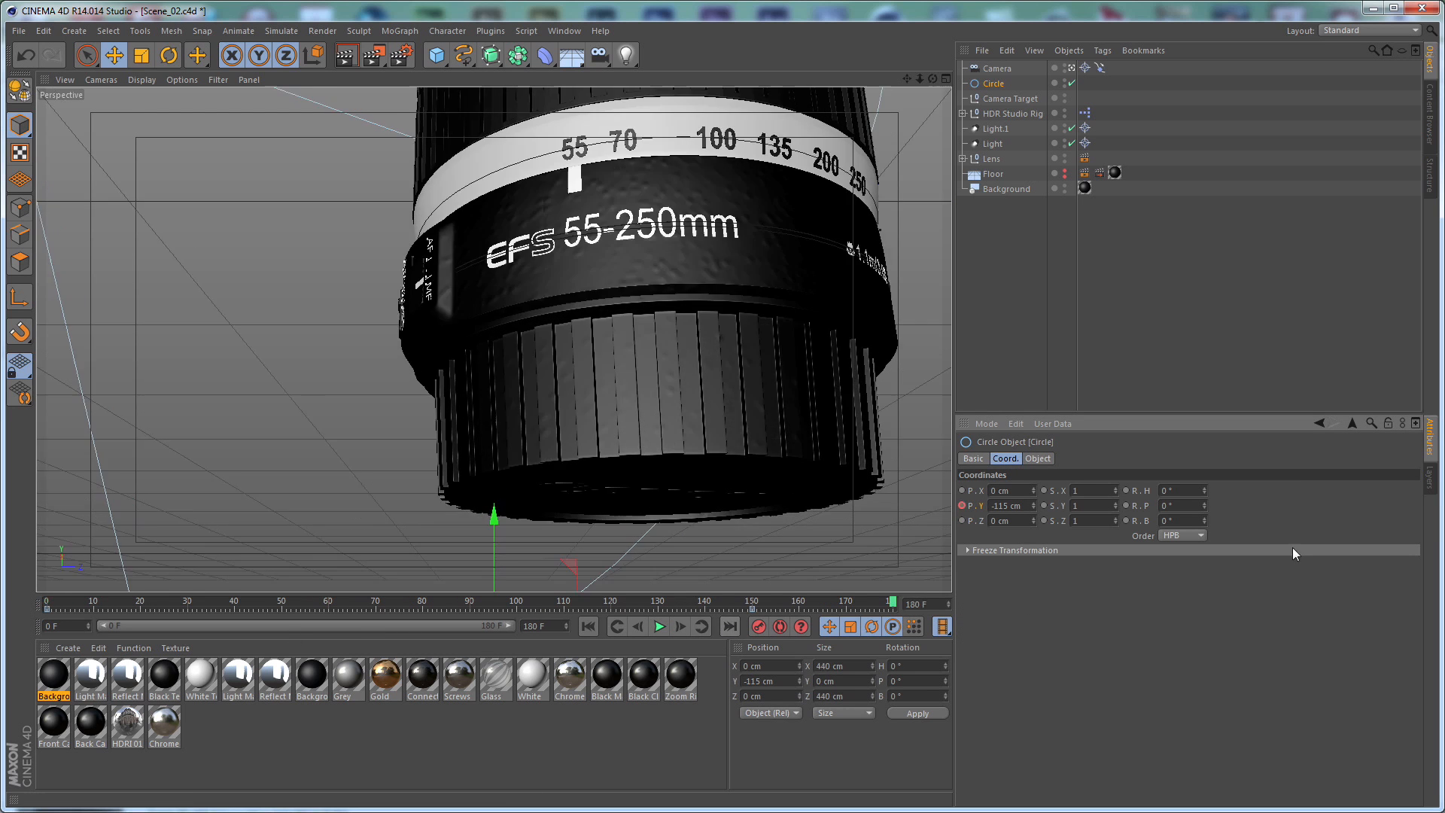
{"action": "double_click", "coordinate": [1028, 505]}
{"action": "key", "text": "BackSpace"}
{"action": "type", "text": "-75"}
{"action": "key", "text": "Return"}
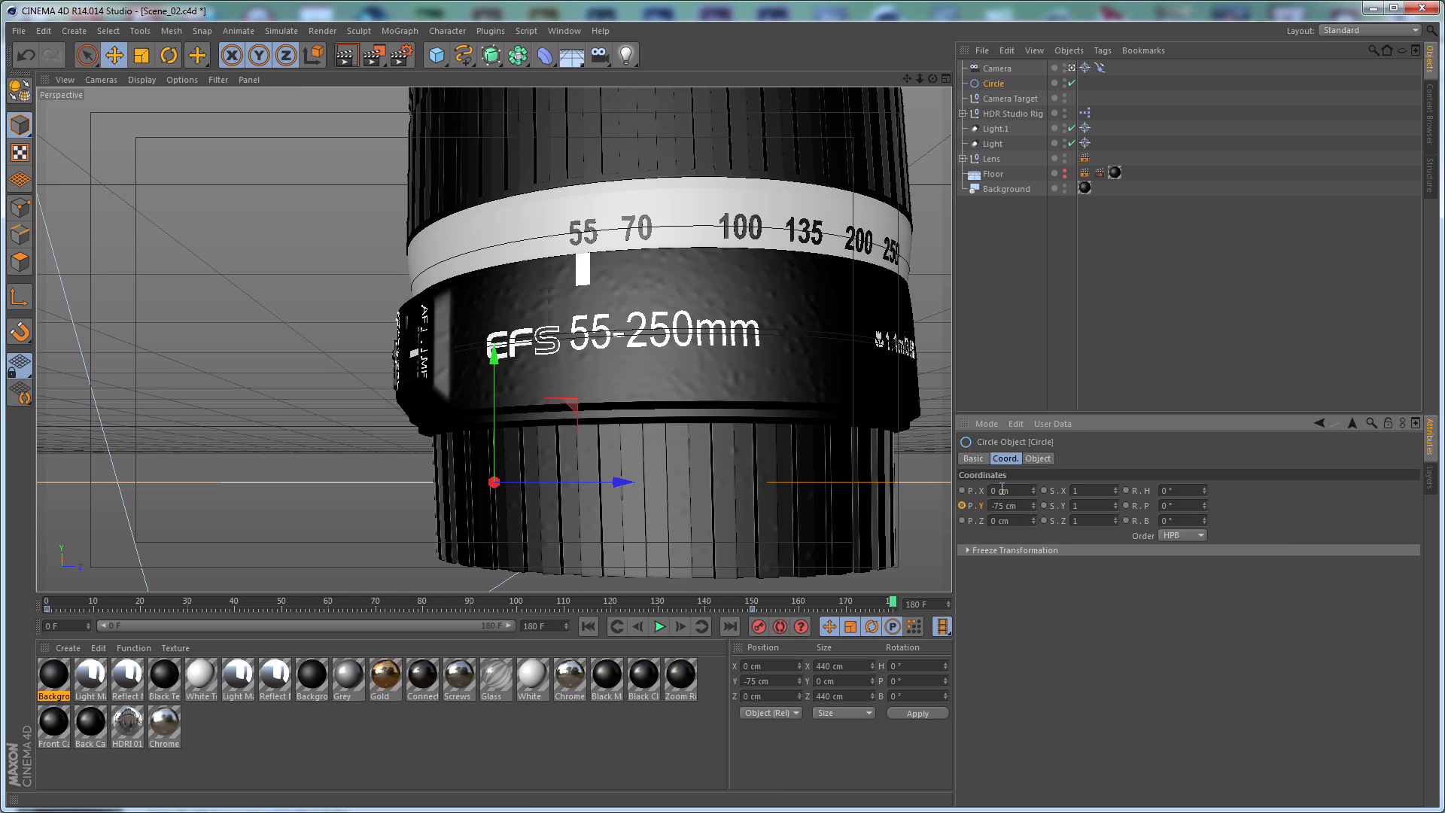
Make all of the Circle's keyframes linear in the Timeline's F-Curve view and preview the camera move
{"action": "left_click", "coordinate": [564, 31]}
{"action": "left_click", "coordinate": [606, 158]}
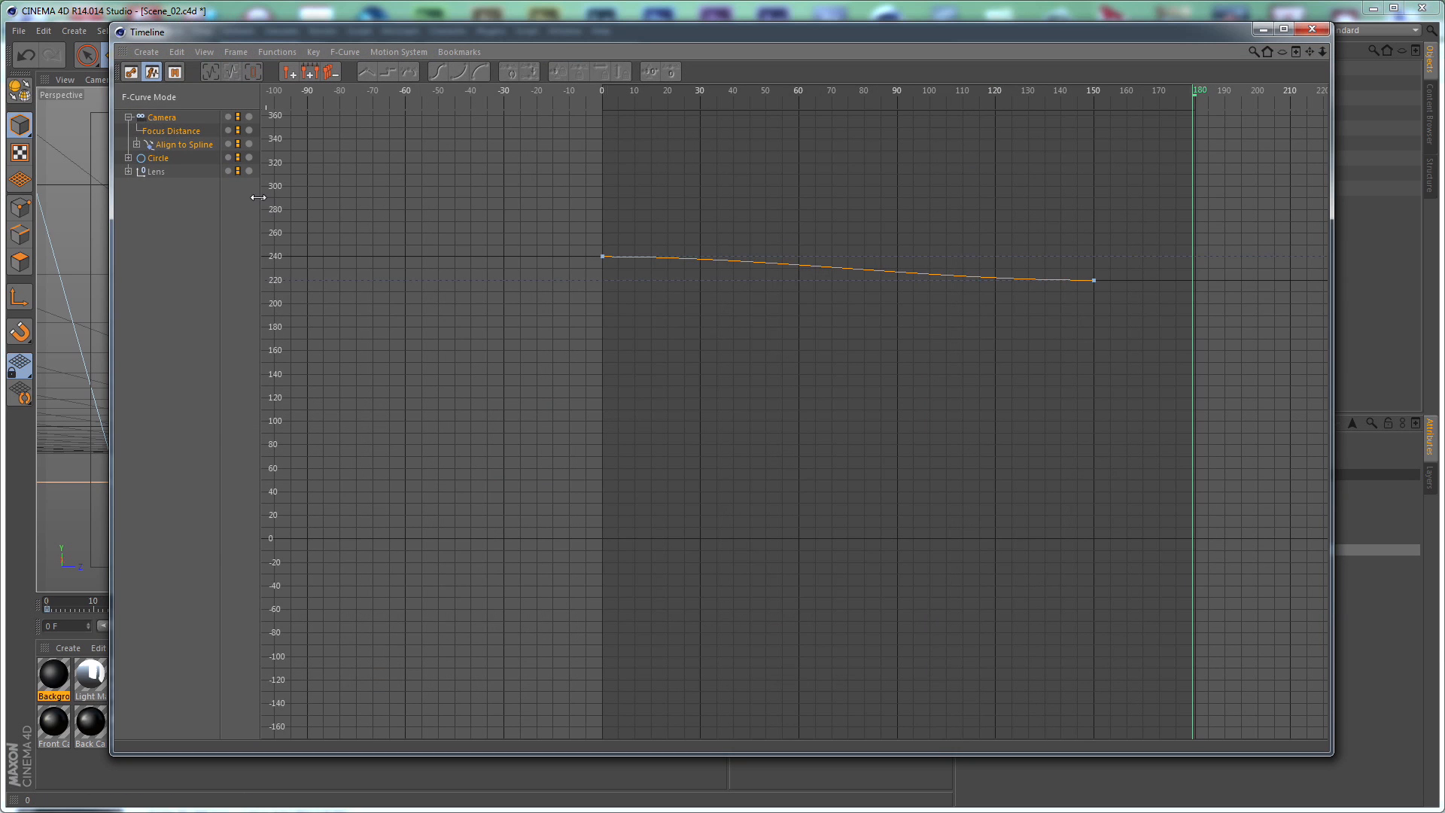
{"action": "right_click_drag", "start_coordinate": [950, 200], "coordinate": [522, 228], "text": "alt"}
{"action": "left_click", "coordinate": [149, 230]}
{"action": "left_click", "coordinate": [158, 159]}
{"action": "key", "text": "h"}
{"action": "left_click_drag", "start_coordinate": [1155, 149], "coordinate": [574, 601]}
{"action": "left_click", "coordinate": [366, 72]}
{"action": "left_click", "coordinate": [1312, 28]}
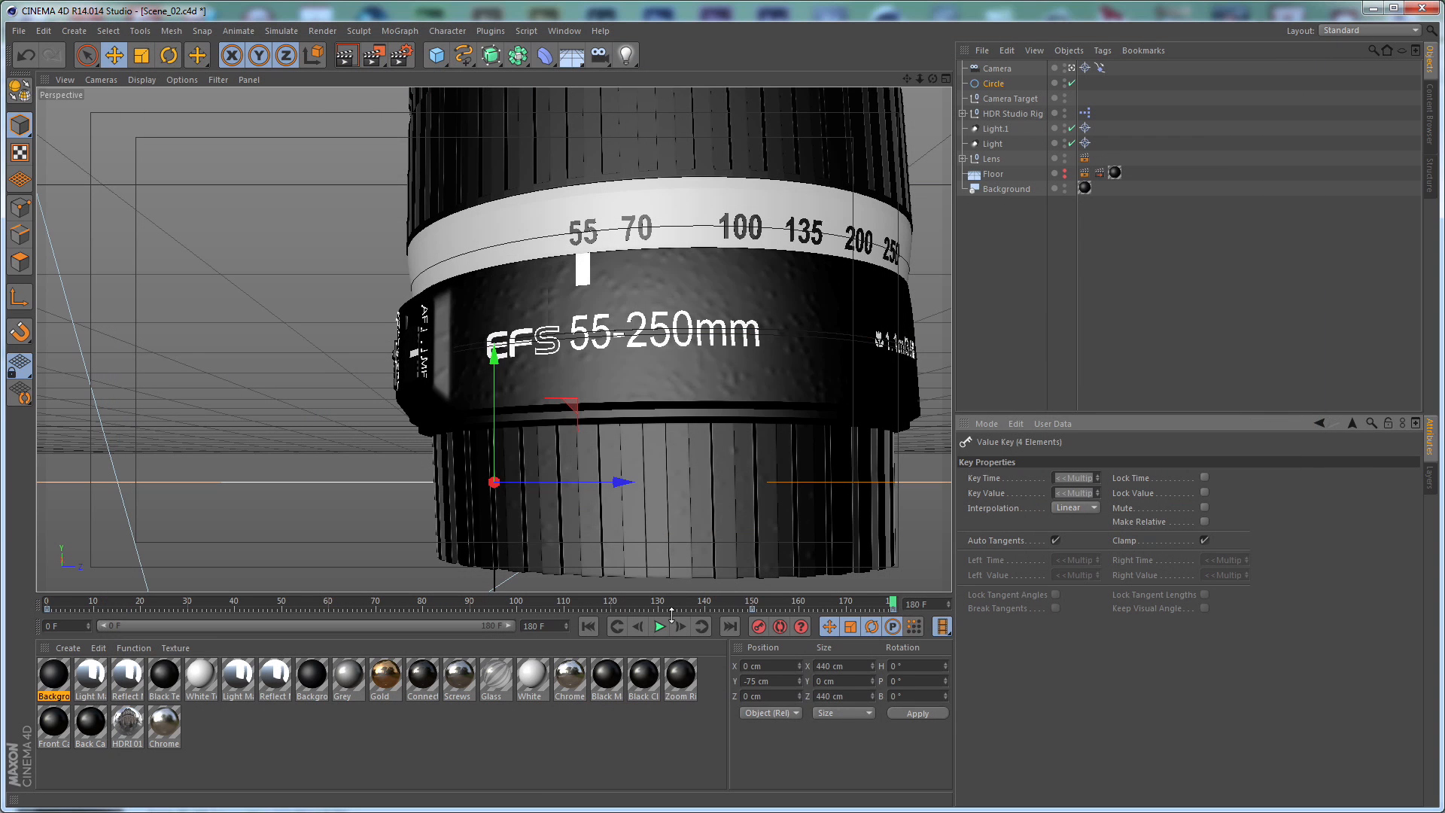
{"action": "left_click", "coordinate": [660, 627]}
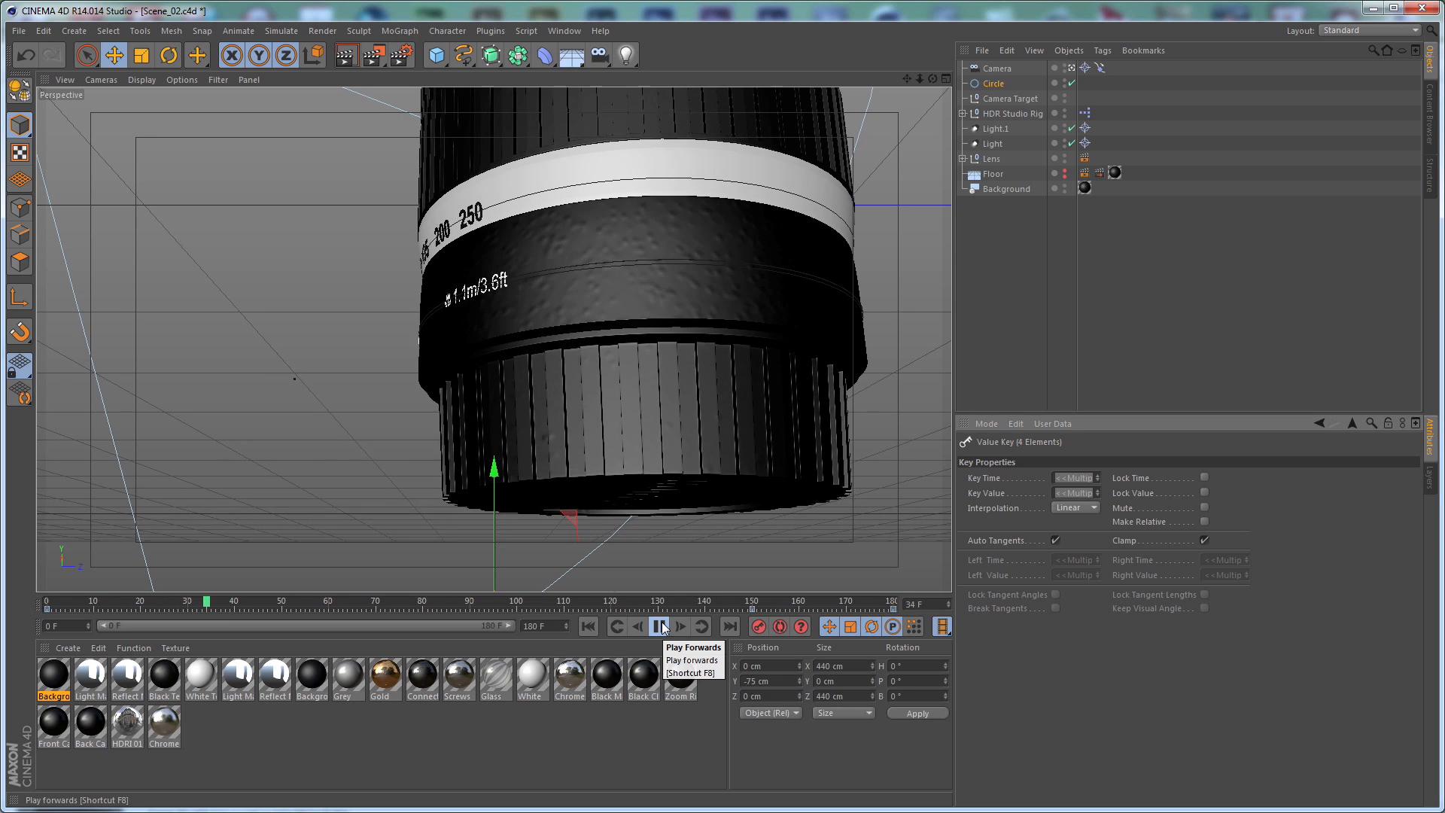
{"action": "left_click", "coordinate": [660, 627]}
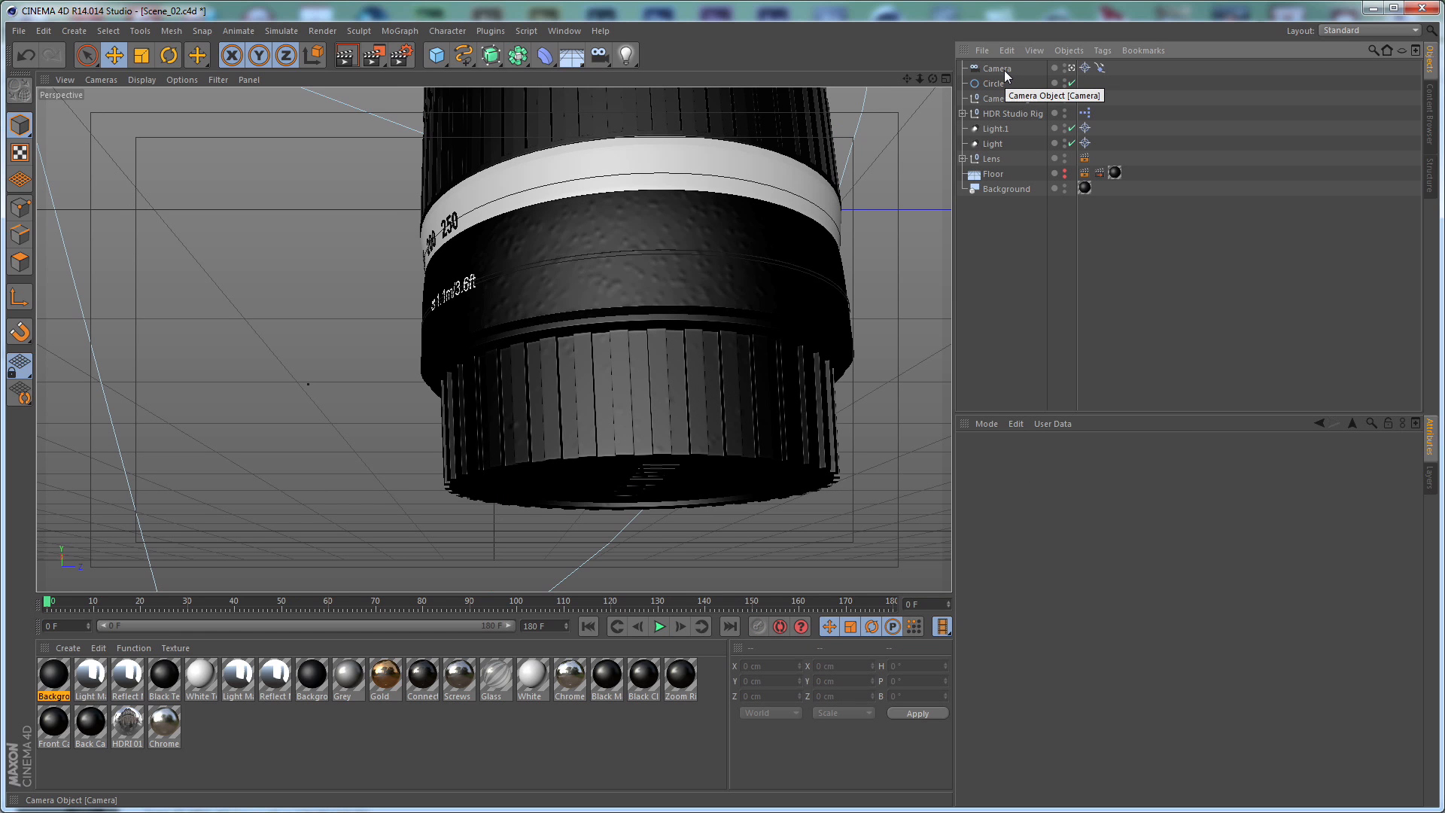
Set the Camera's bank rotation to -15° and preview the animation
{"action": "left_click", "coordinate": [1004, 70]}
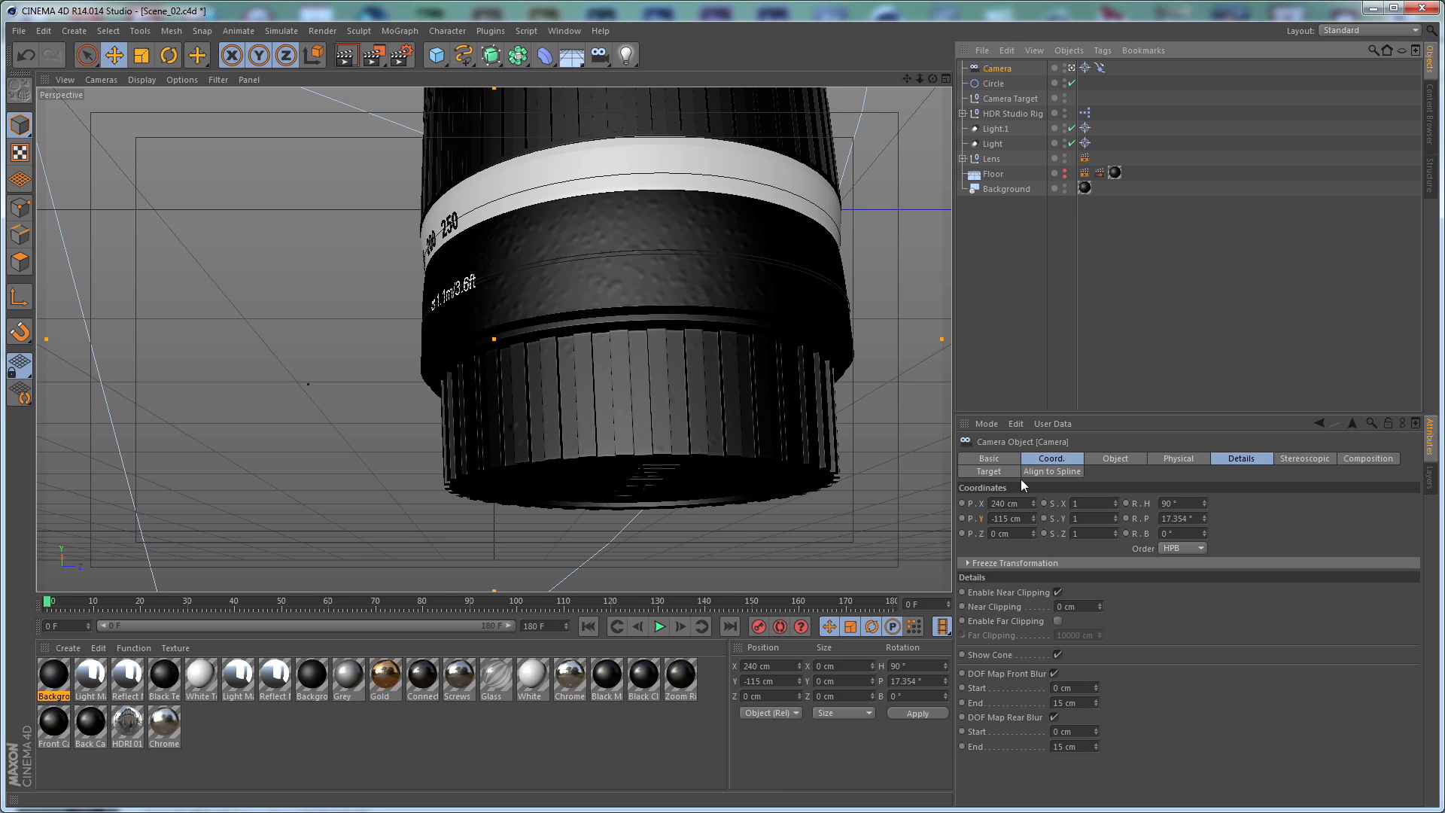
{"action": "left_click", "coordinate": [1045, 460]}
{"action": "left_click_drag", "start_coordinate": [1180, 532], "coordinate": [975, 551]}
{"action": "type", "text": "-15"}
{"action": "key", "text": "Return"}
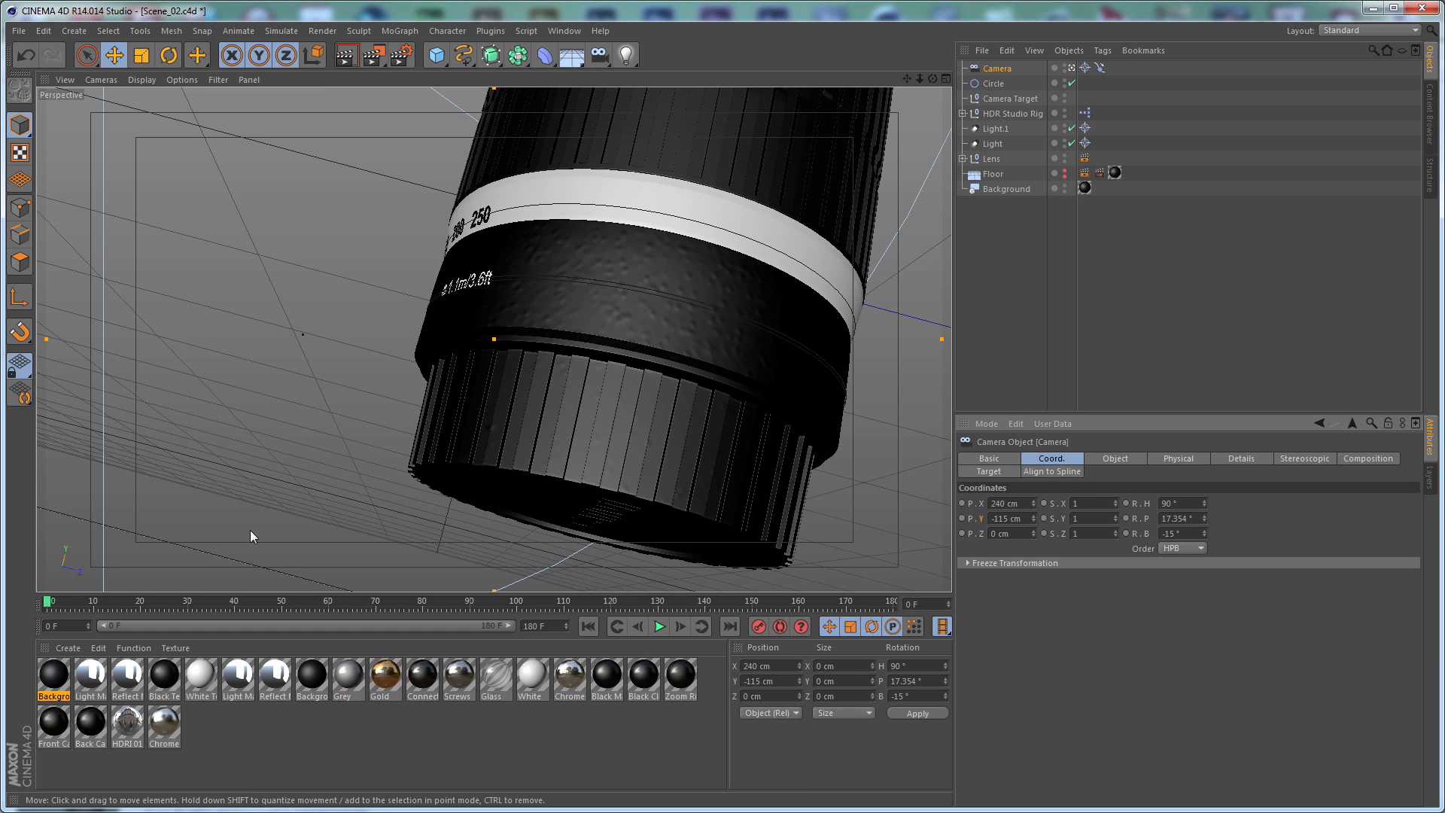
{"action": "left_click", "coordinate": [658, 627]}
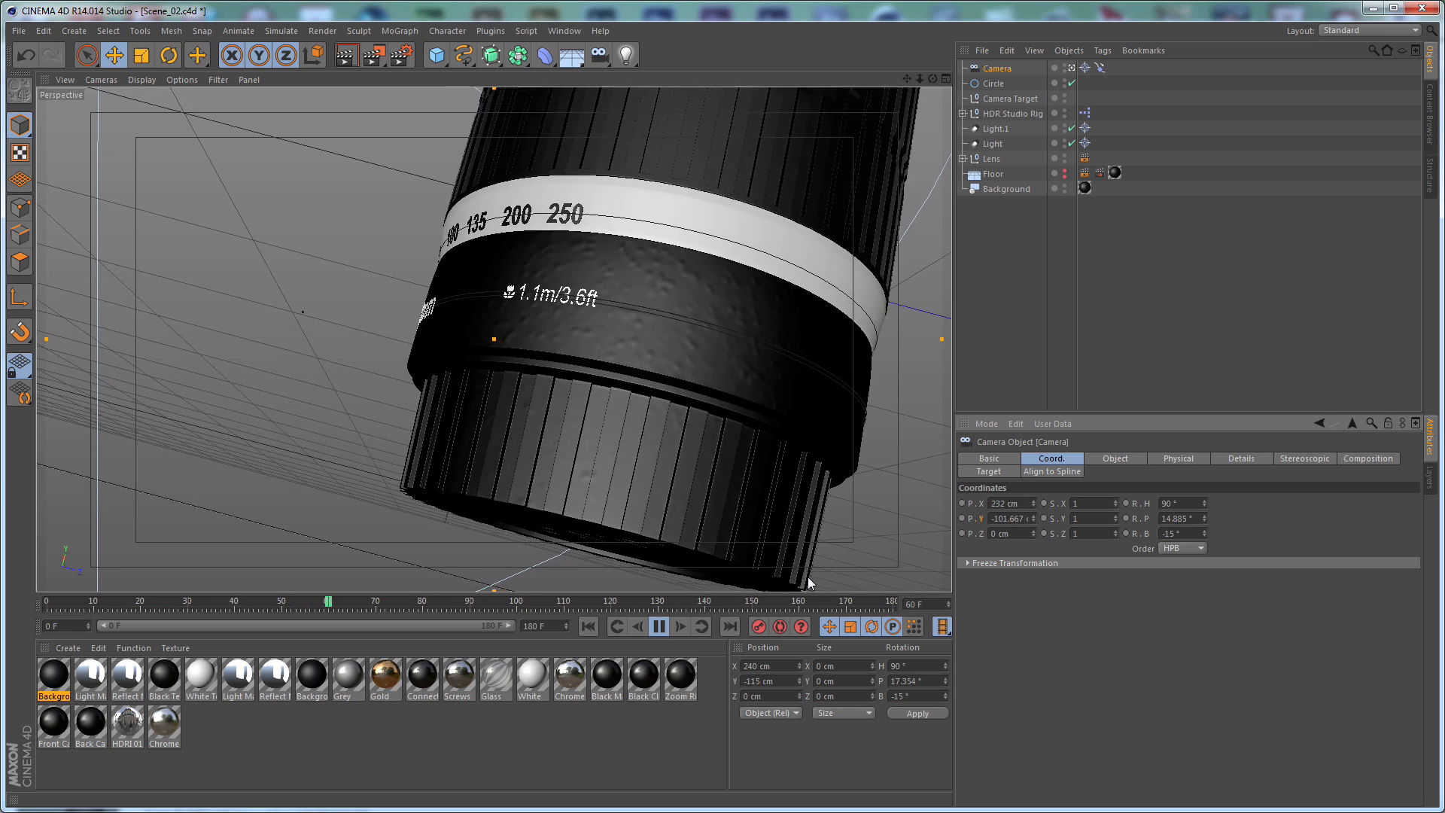
{"action": "left_click", "coordinate": [660, 627]}
Give the Lens's two rotation keyframes linear interpolation in the Timeline, and close it
{"action": "left_click", "coordinate": [559, 31]}
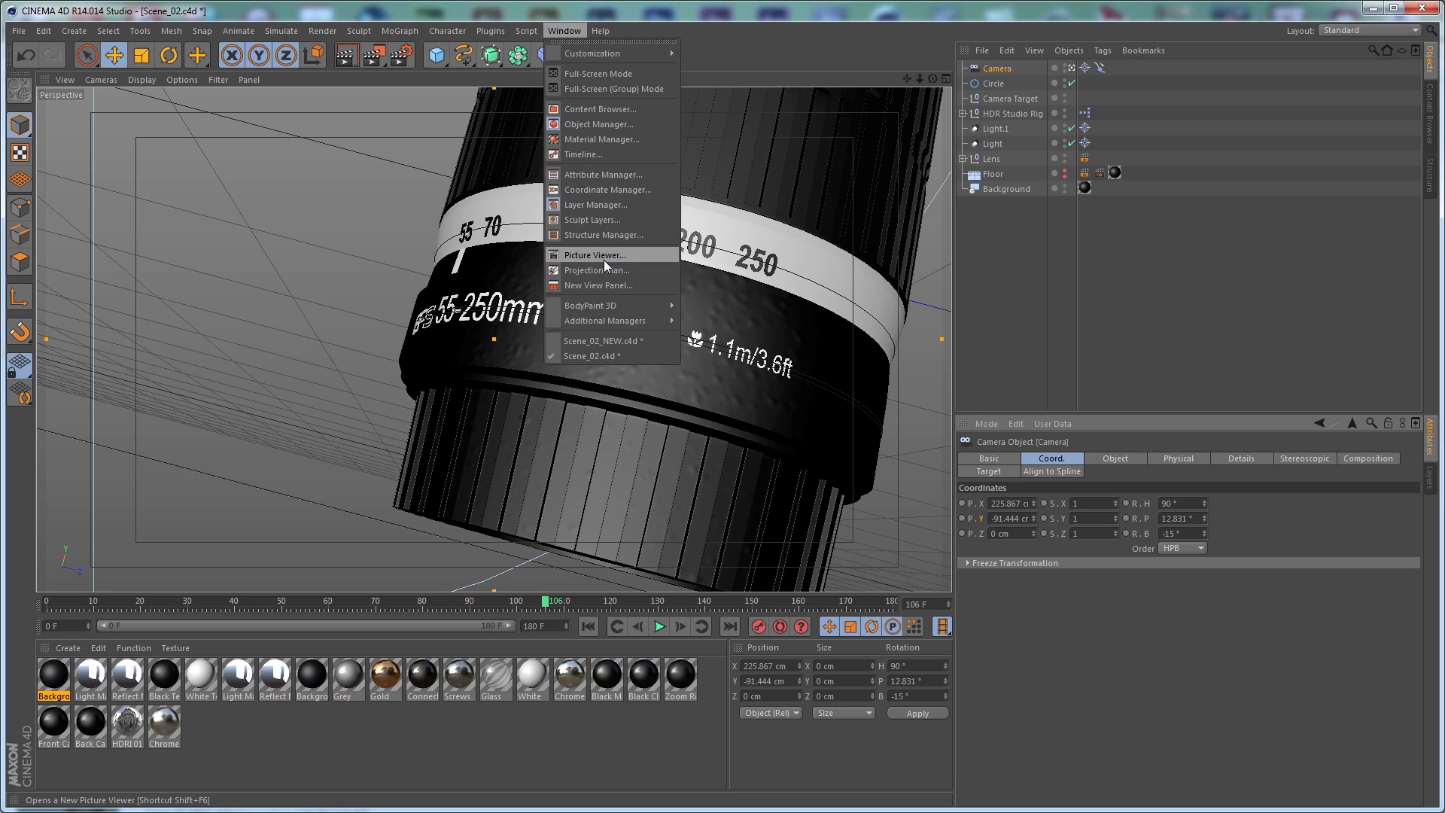
{"action": "left_click", "coordinate": [581, 154]}
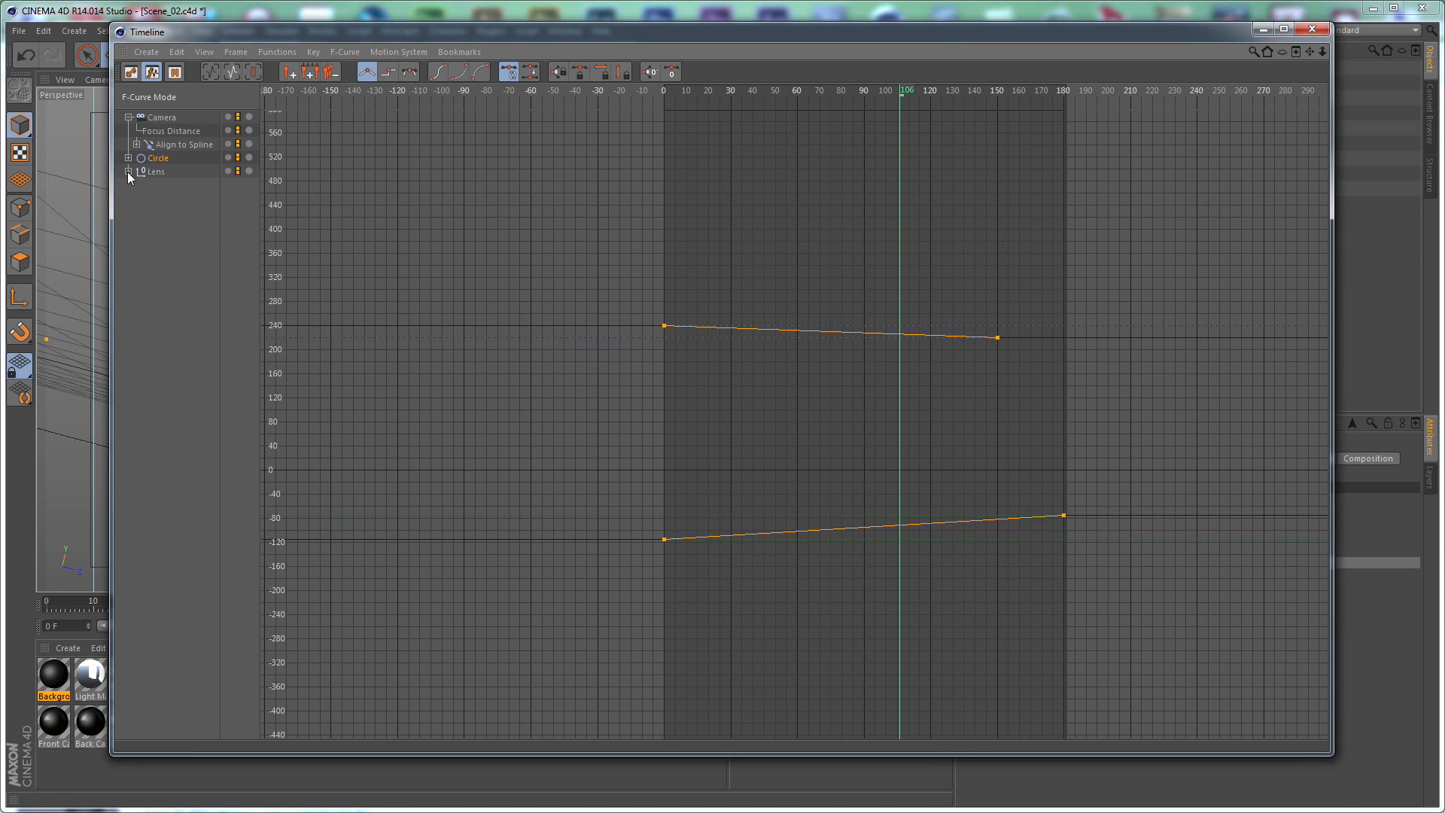
{"action": "left_click", "coordinate": [156, 171]}
{"action": "left_click_drag", "start_coordinate": [1232, 366], "coordinate": [611, 630]}
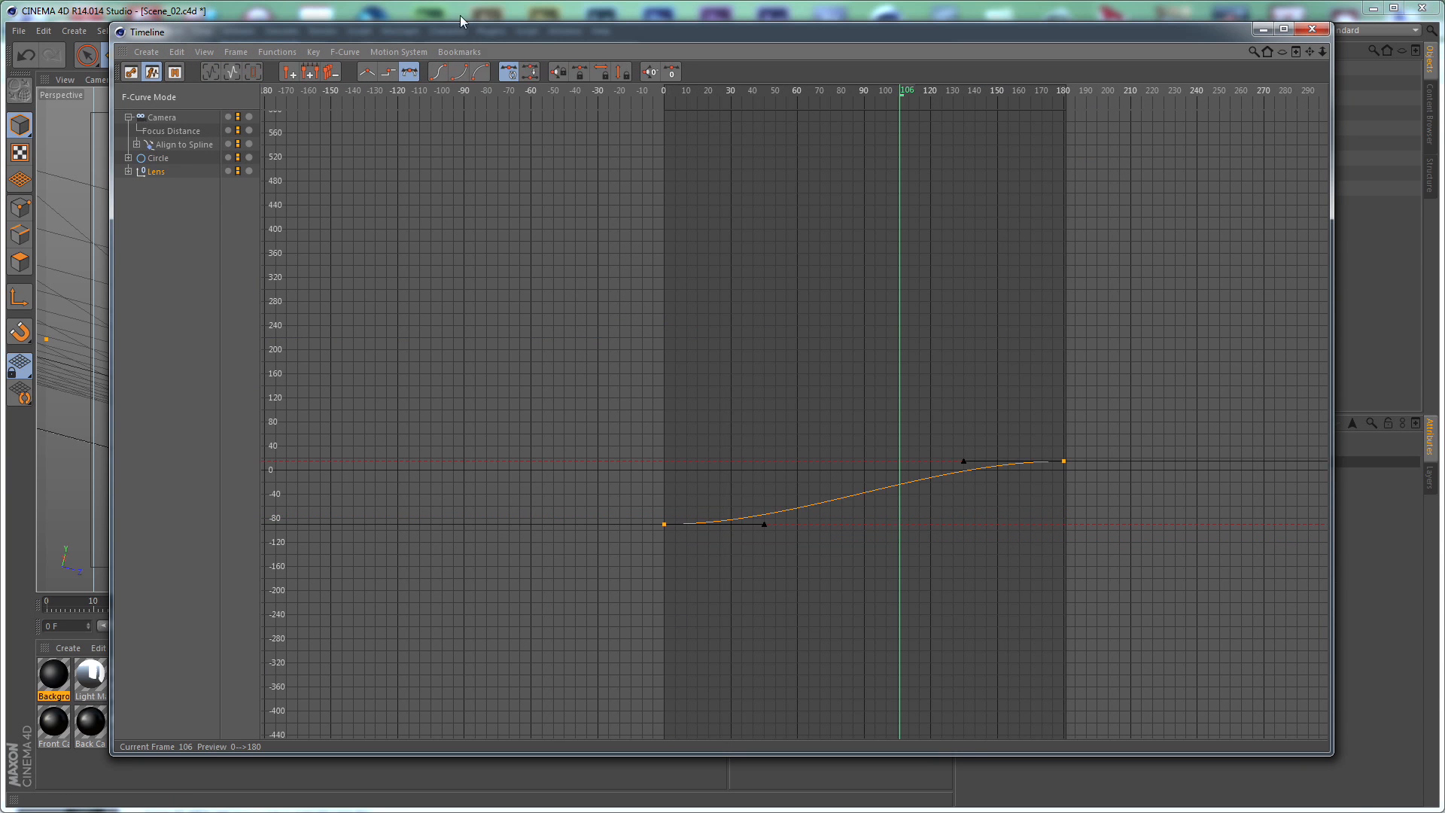
{"action": "left_click", "coordinate": [366, 72]}
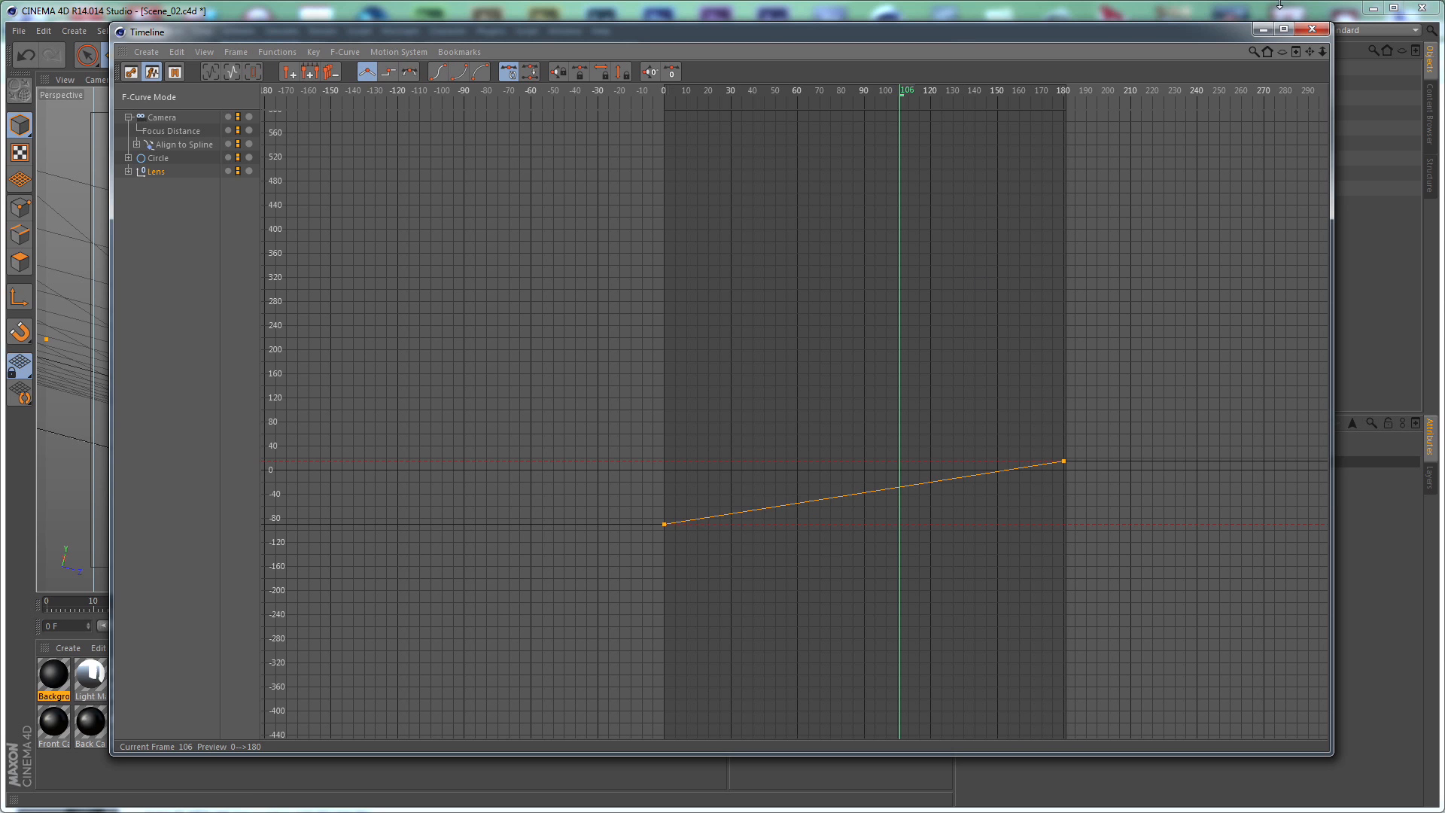
{"action": "left_click", "coordinate": [1313, 30]}
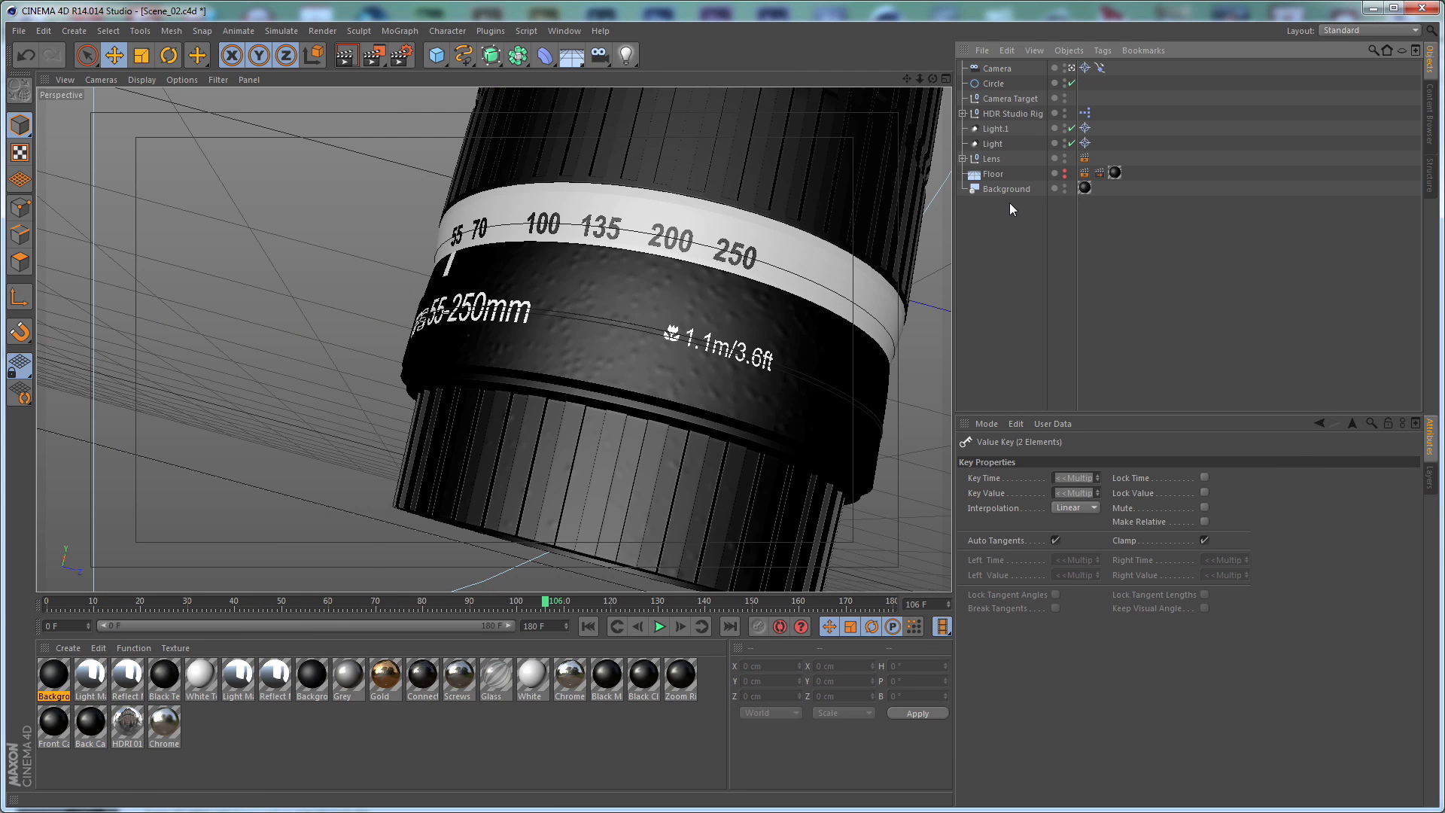
Render a preview of the view at frame 106, and expand the Lens hierarchy to inspect the Focus MM text group's material
{"action": "key", "text": "ctrl+r"}
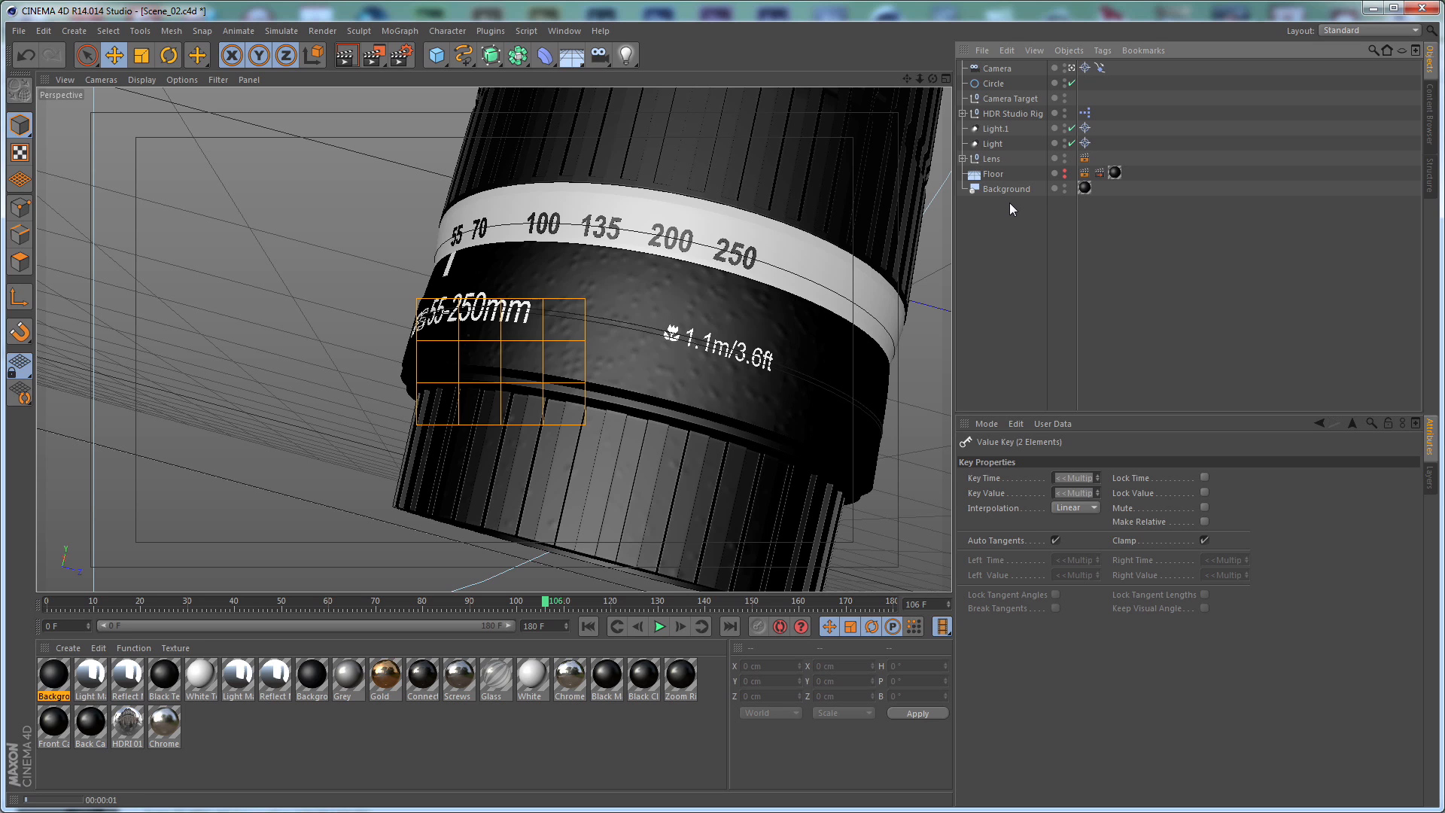
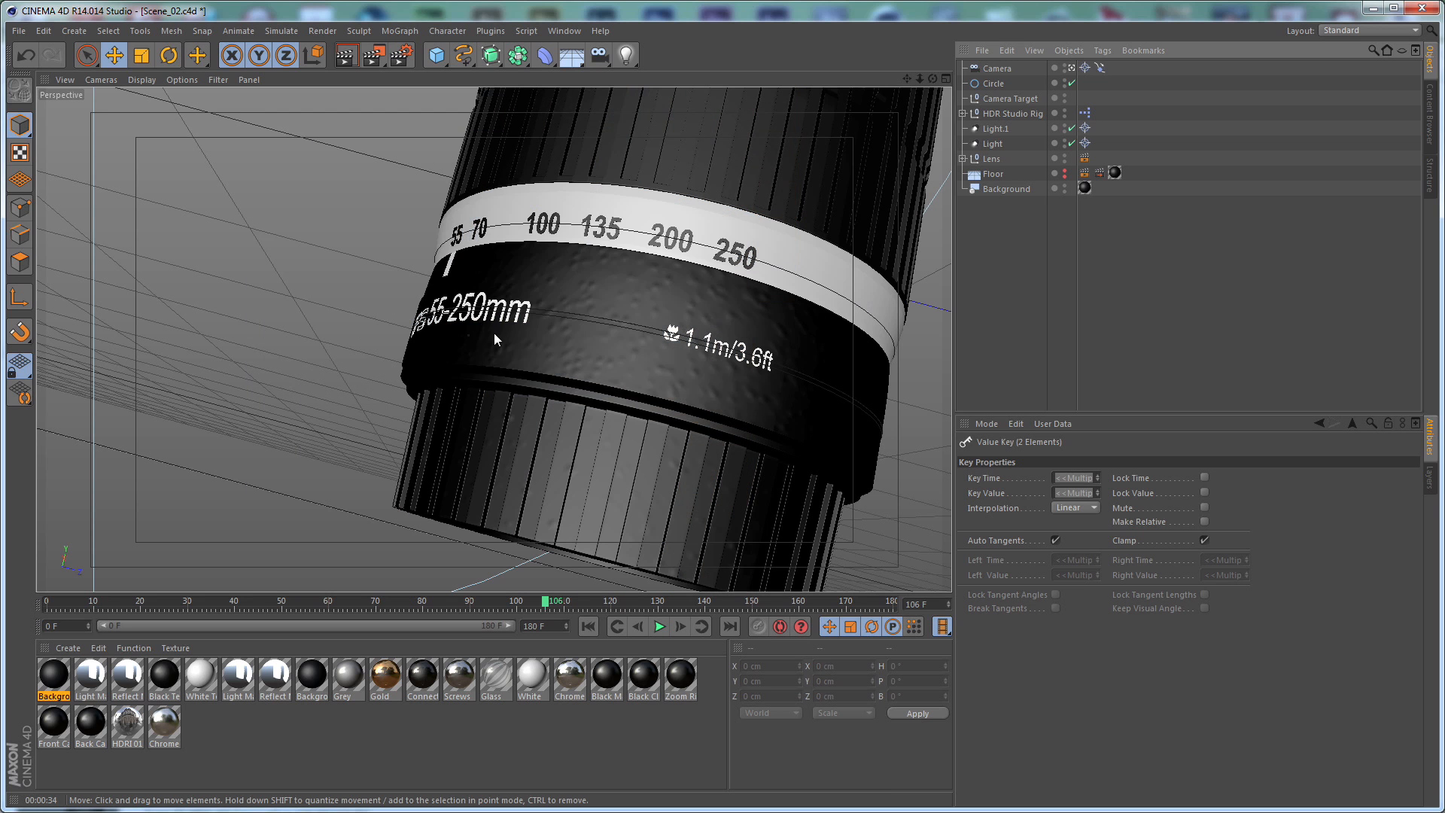
{"action": "left_click", "coordinate": [481, 314]}
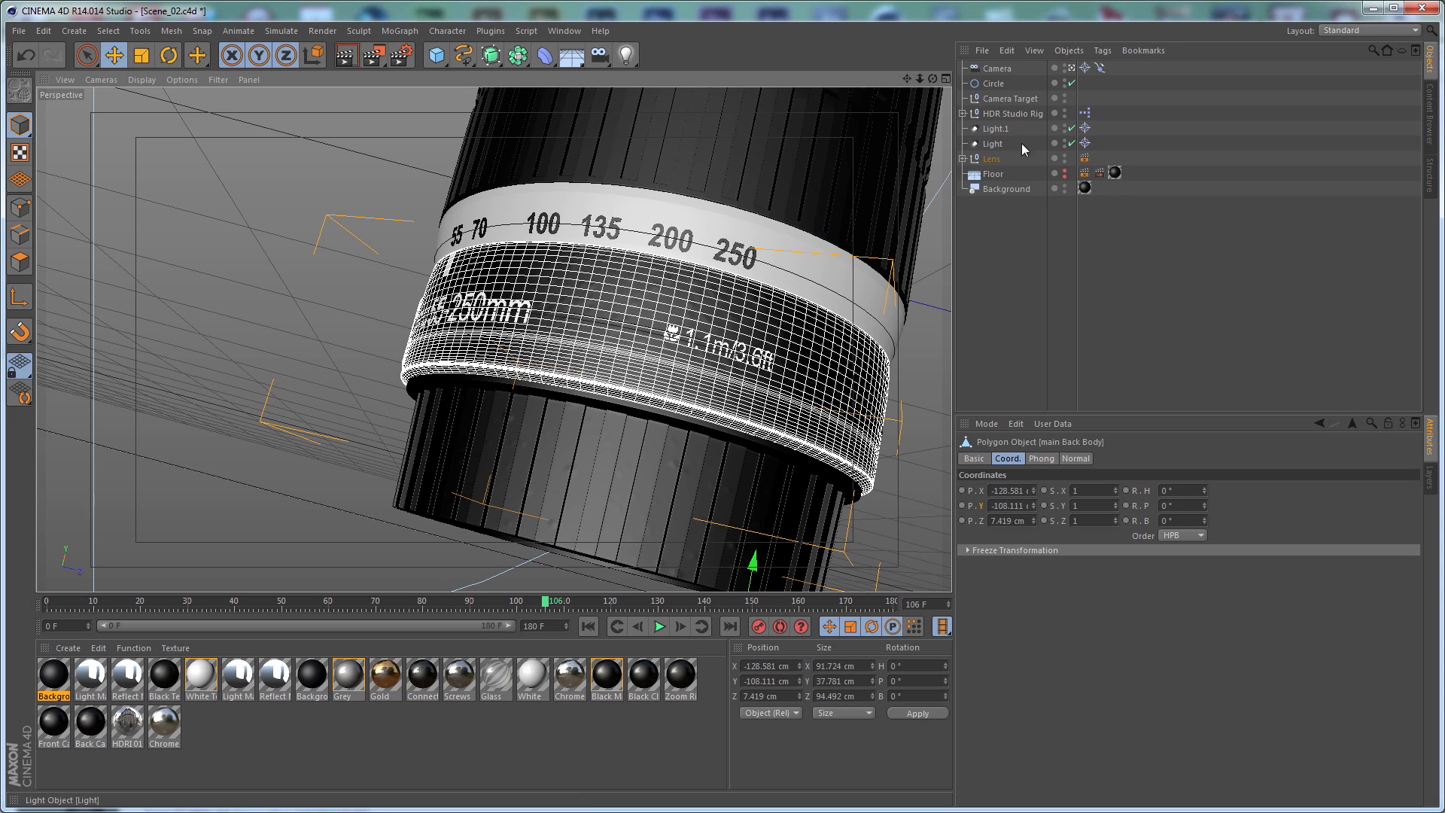
{"action": "left_click", "coordinate": [962, 159]}
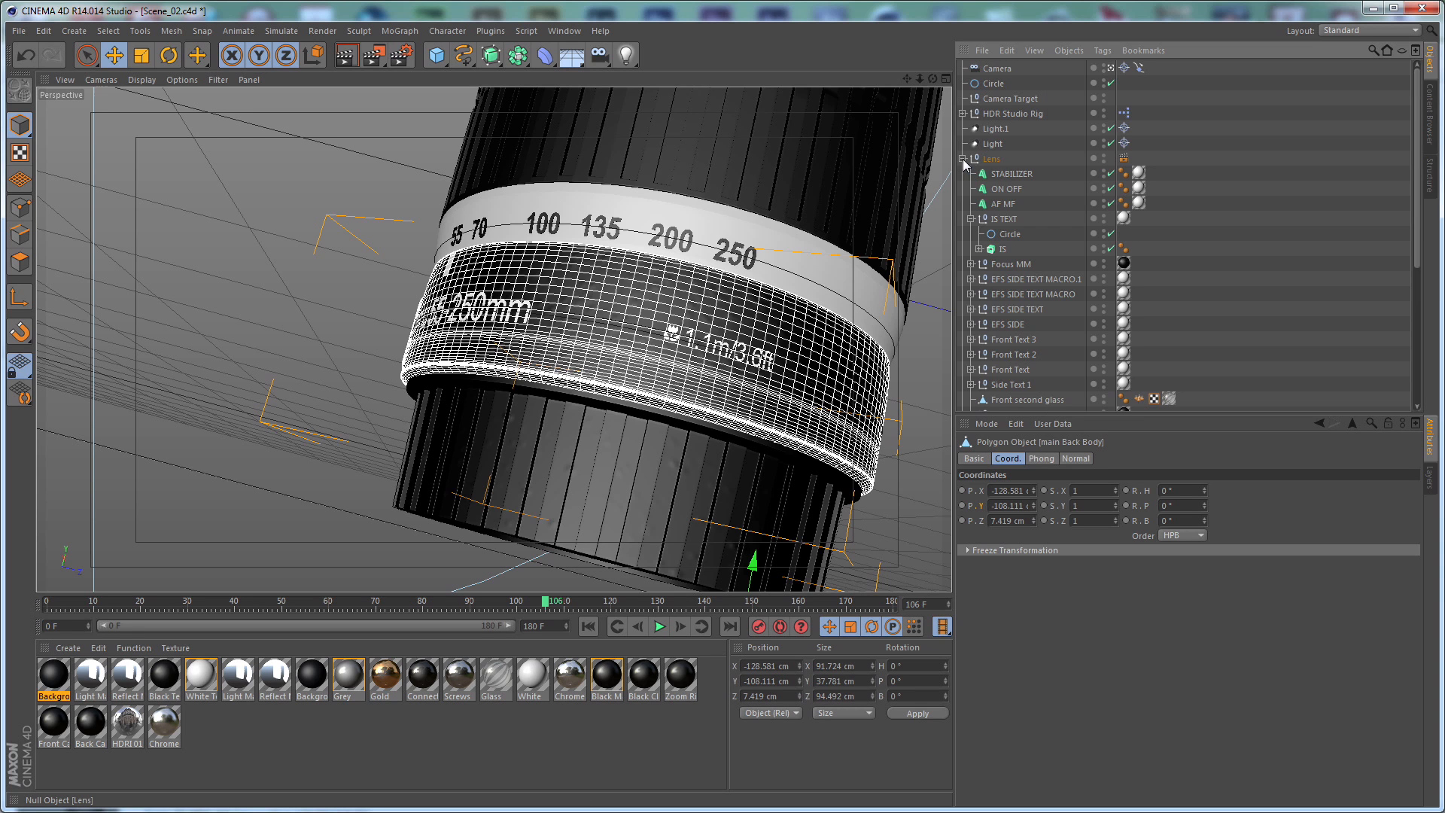
{"action": "left_click", "coordinate": [1012, 264]}
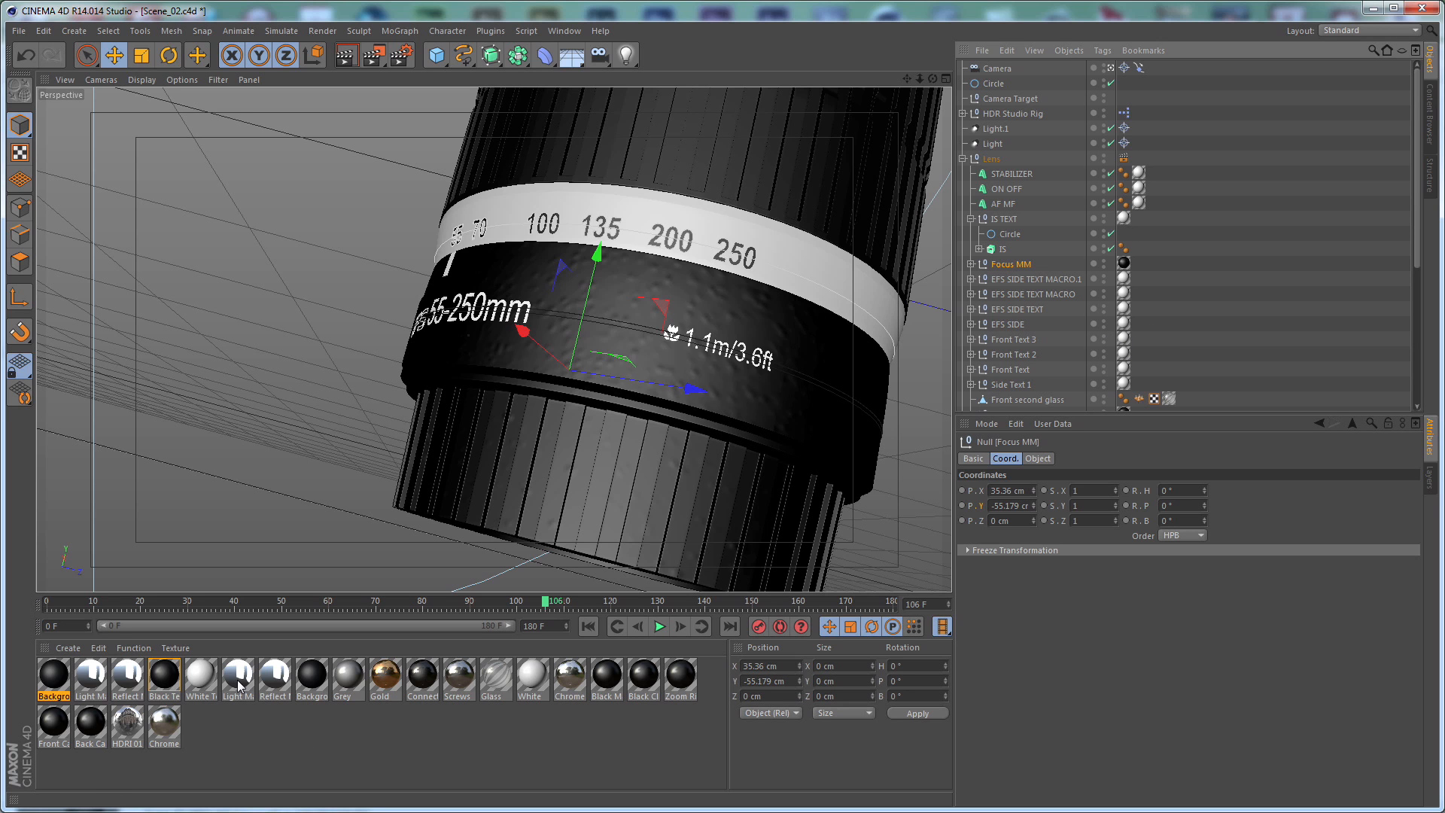
Enable Luminance on the White Text material with 85% brightness, and check the lettering in a render preview
{"action": "double_click", "coordinate": [212, 676]}
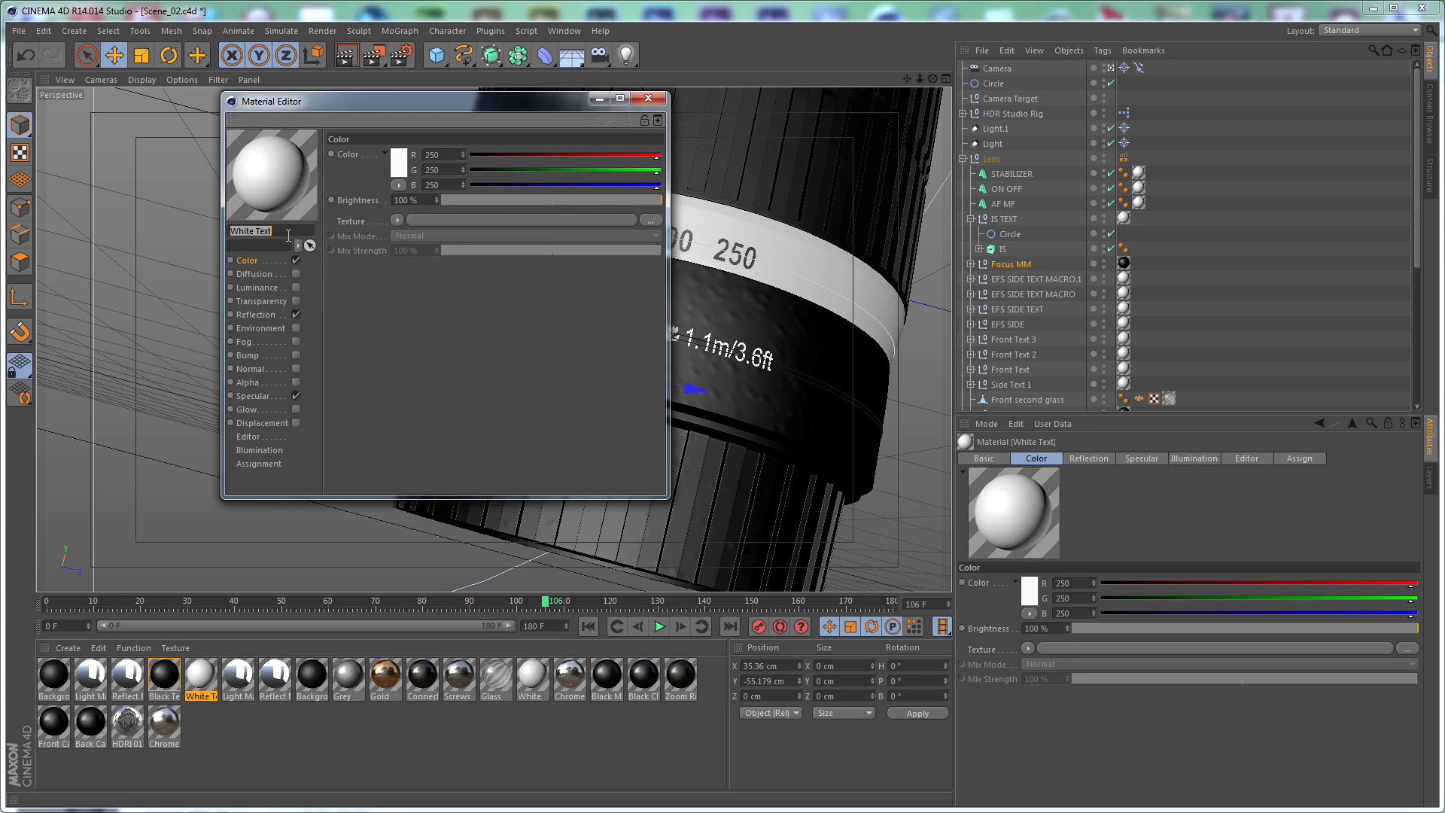
{"action": "left_click", "coordinate": [269, 287]}
{"action": "left_click", "coordinate": [296, 287]}
{"action": "double_click", "coordinate": [423, 201]}
{"action": "type", "text": "85"}
{"action": "key", "text": "Return"}
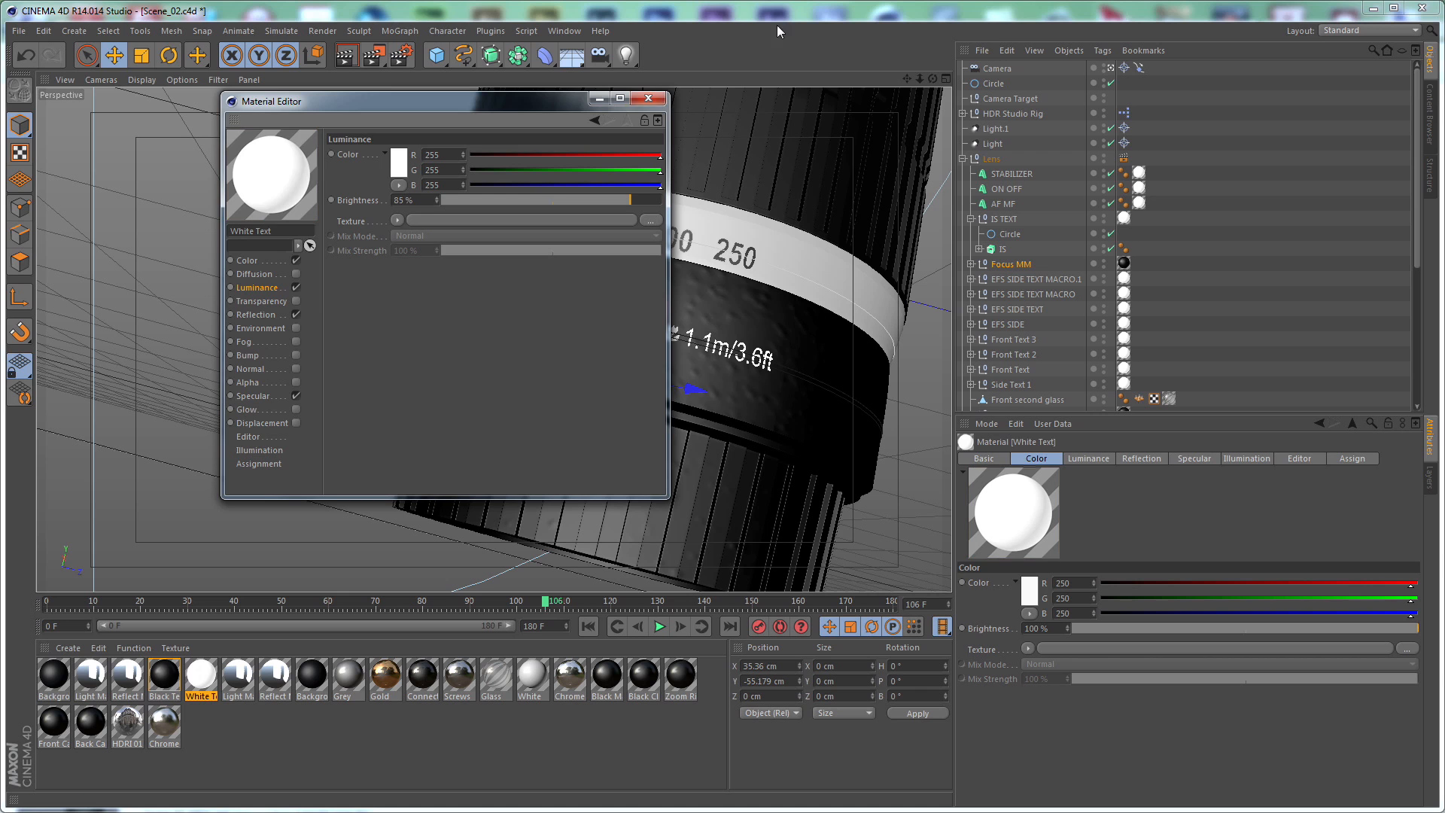
{"action": "left_click", "coordinate": [645, 99]}
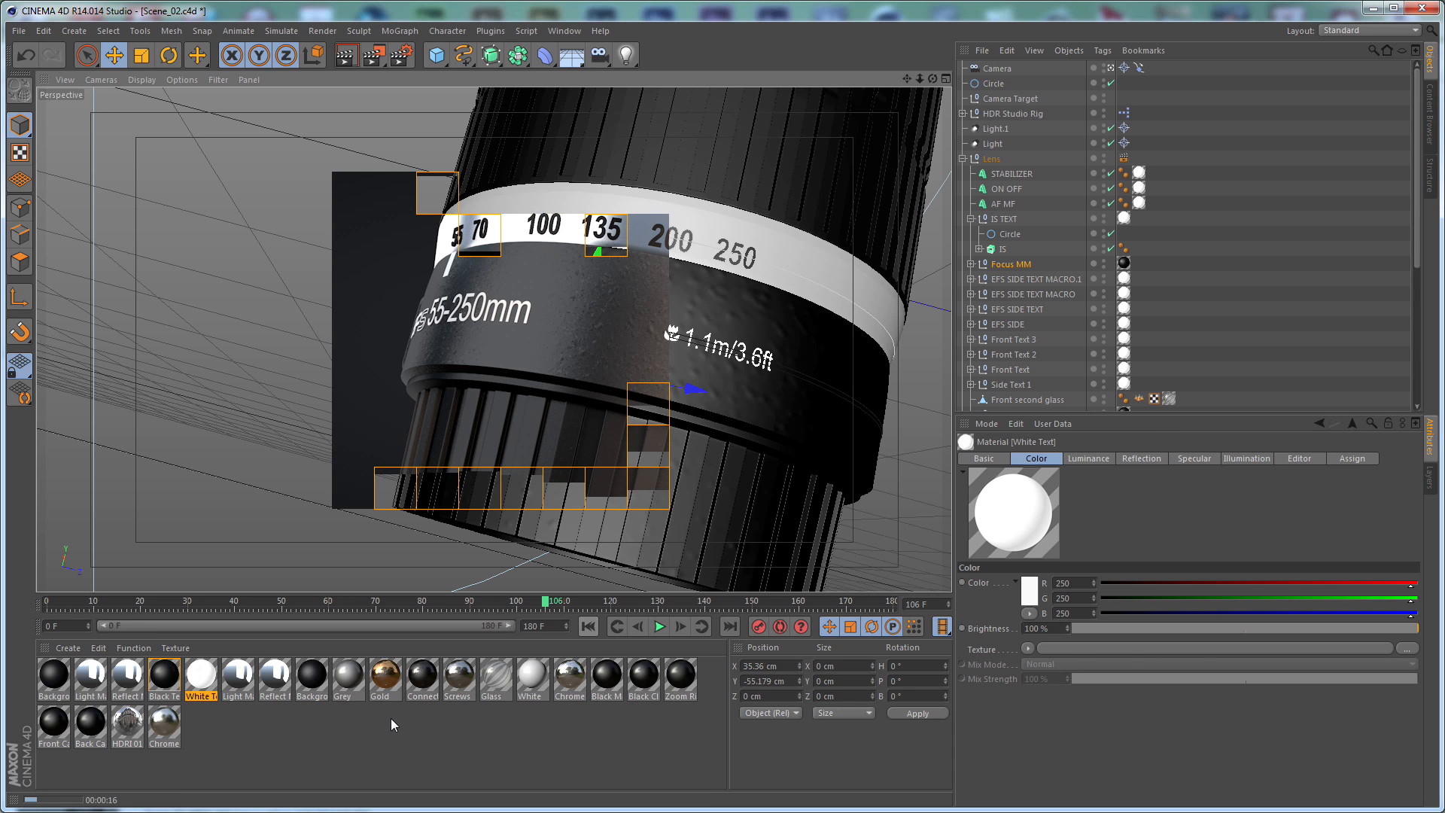
{"action": "left_click", "coordinate": [326, 733]}
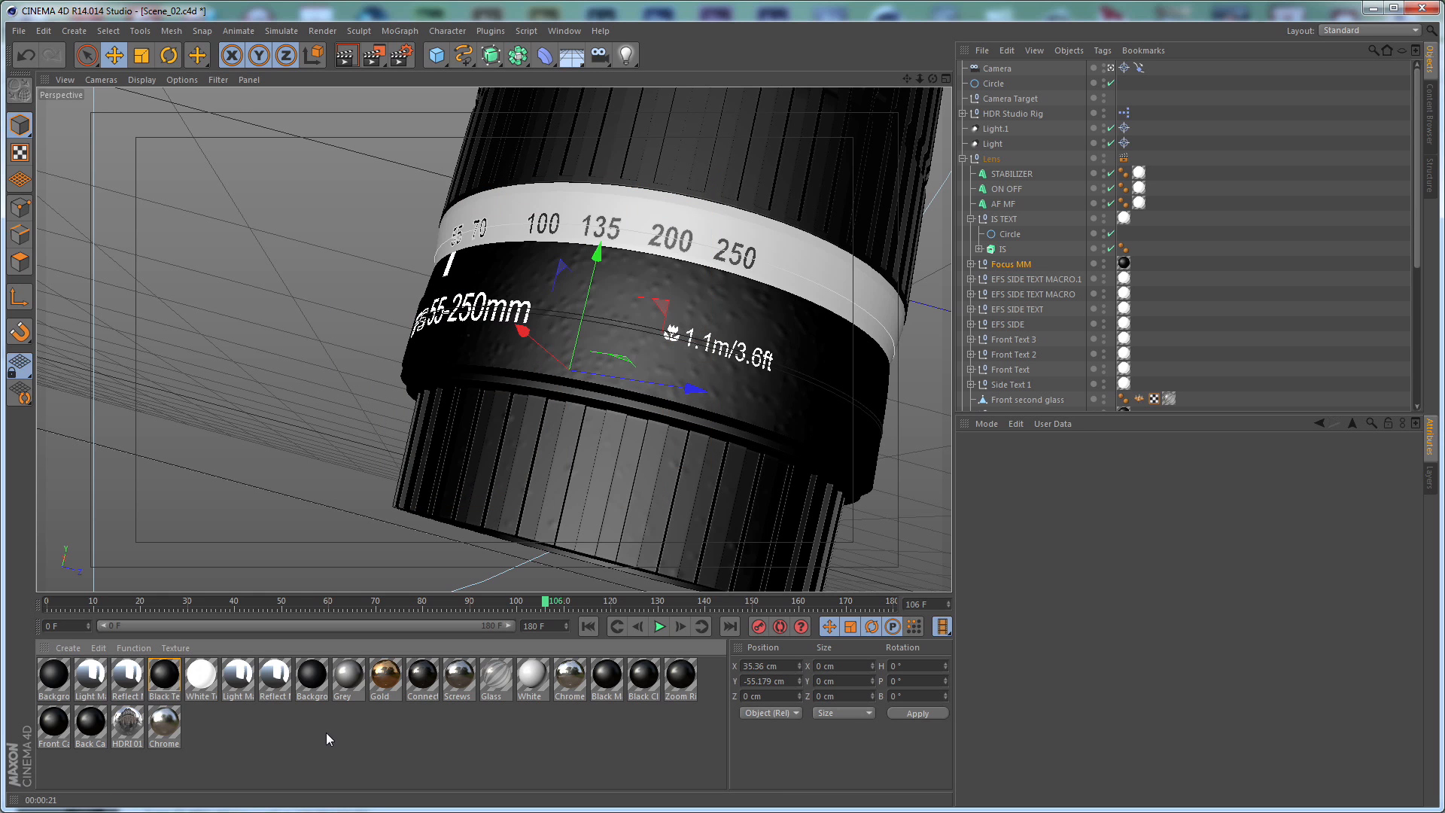
Collapse the Lens hierarchy, clear the selection and save the scene as Scene_03.c4d
{"action": "left_click", "coordinate": [962, 158]}
{"action": "left_click", "coordinate": [987, 235]}
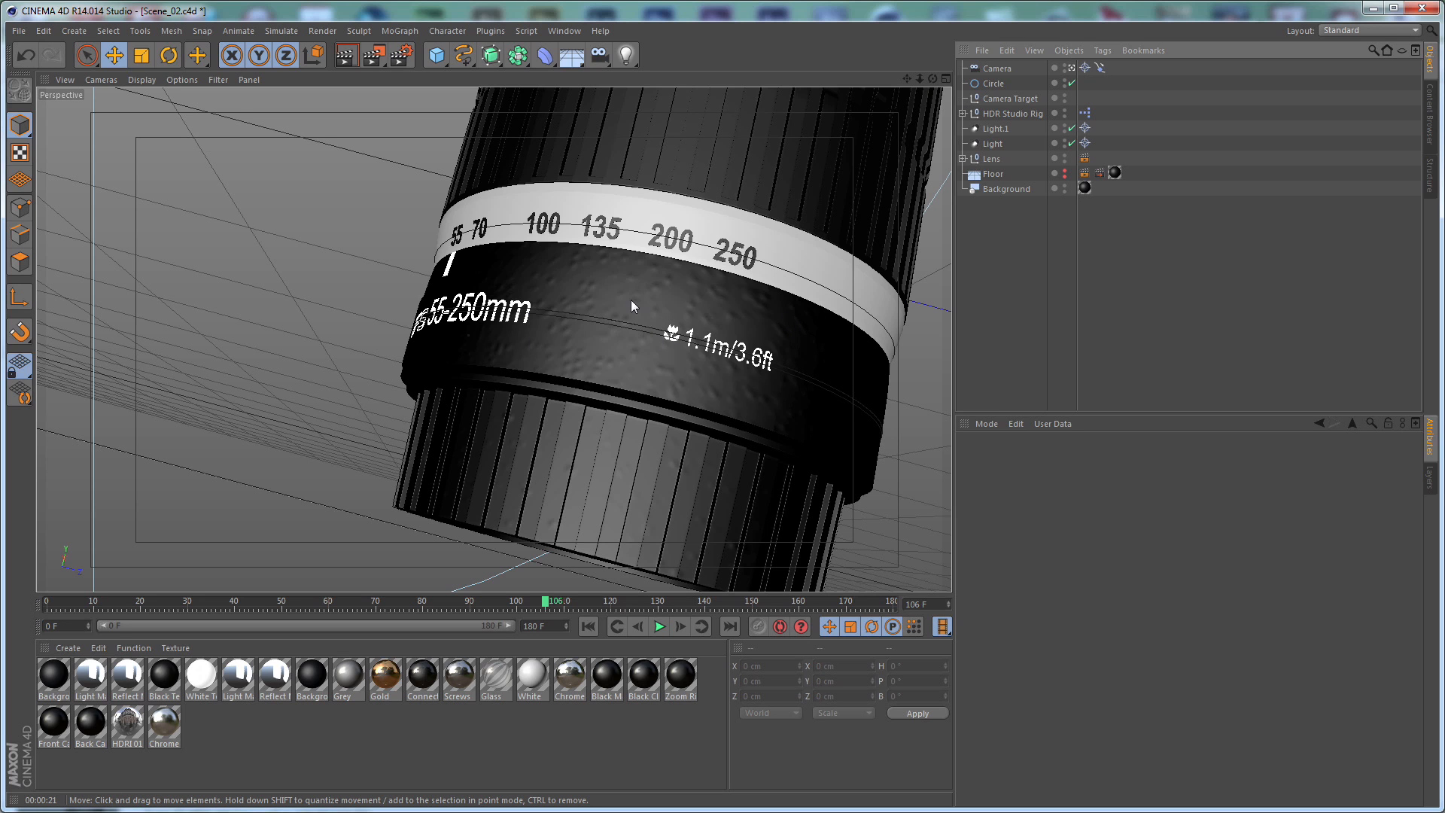
{"action": "key", "text": "ctrl+s"}
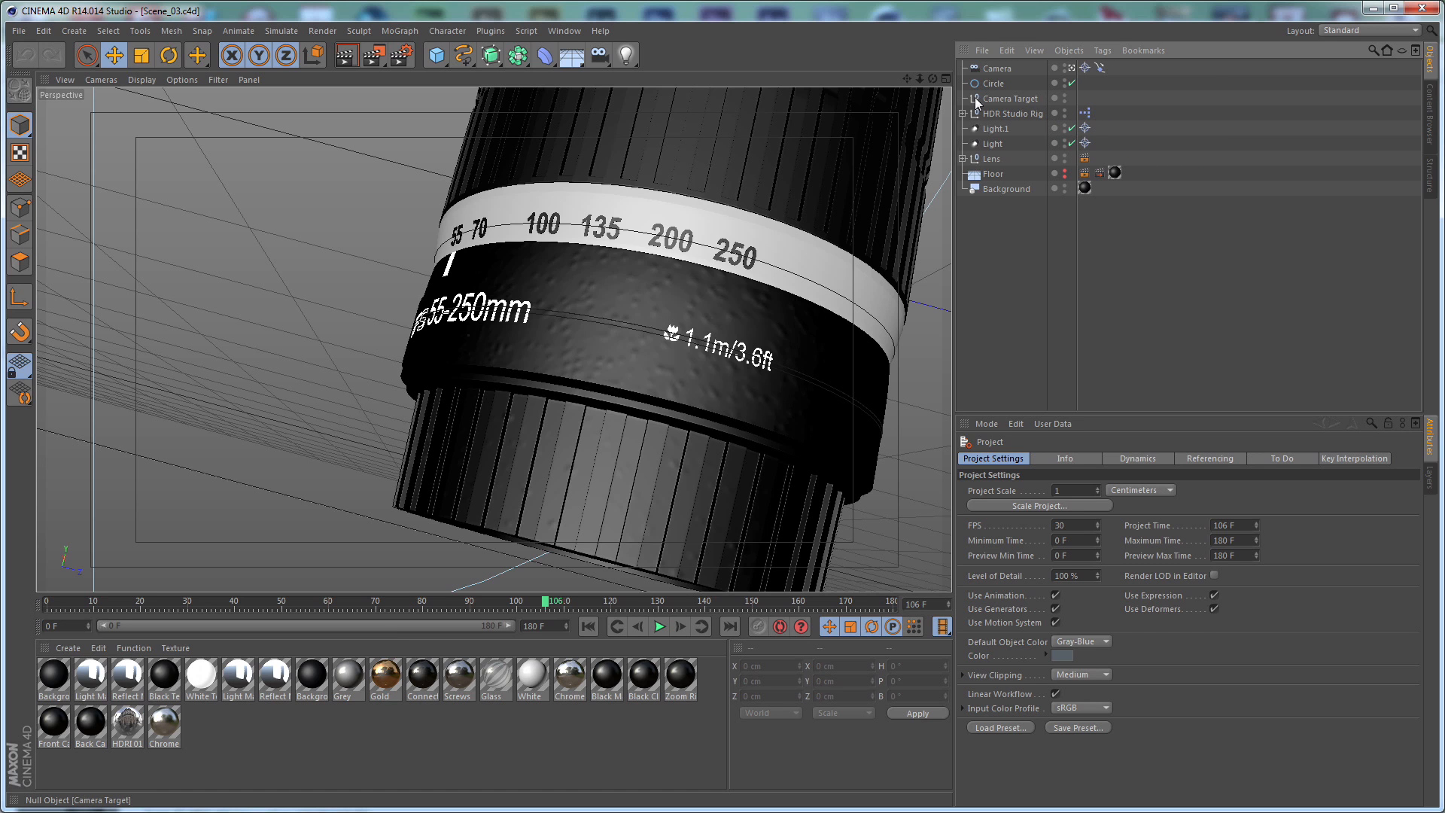
Set the Camera Target's position to Y 30 cm and Z 100 cm
{"action": "left_click", "coordinate": [1001, 98]}
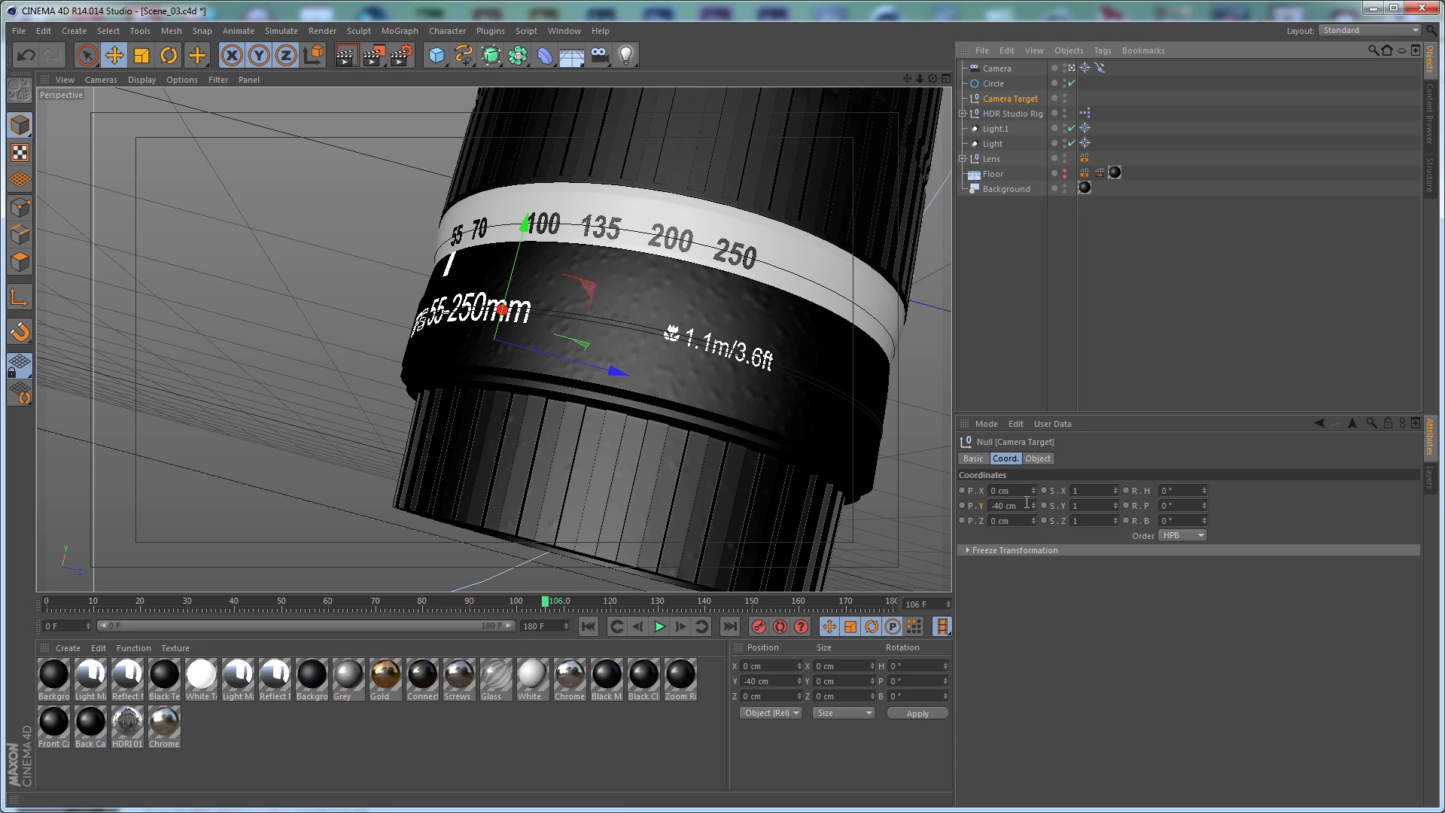
{"action": "left_click_drag", "start_coordinate": [1024, 505], "coordinate": [842, 516]}
{"action": "type", "text": "30"}
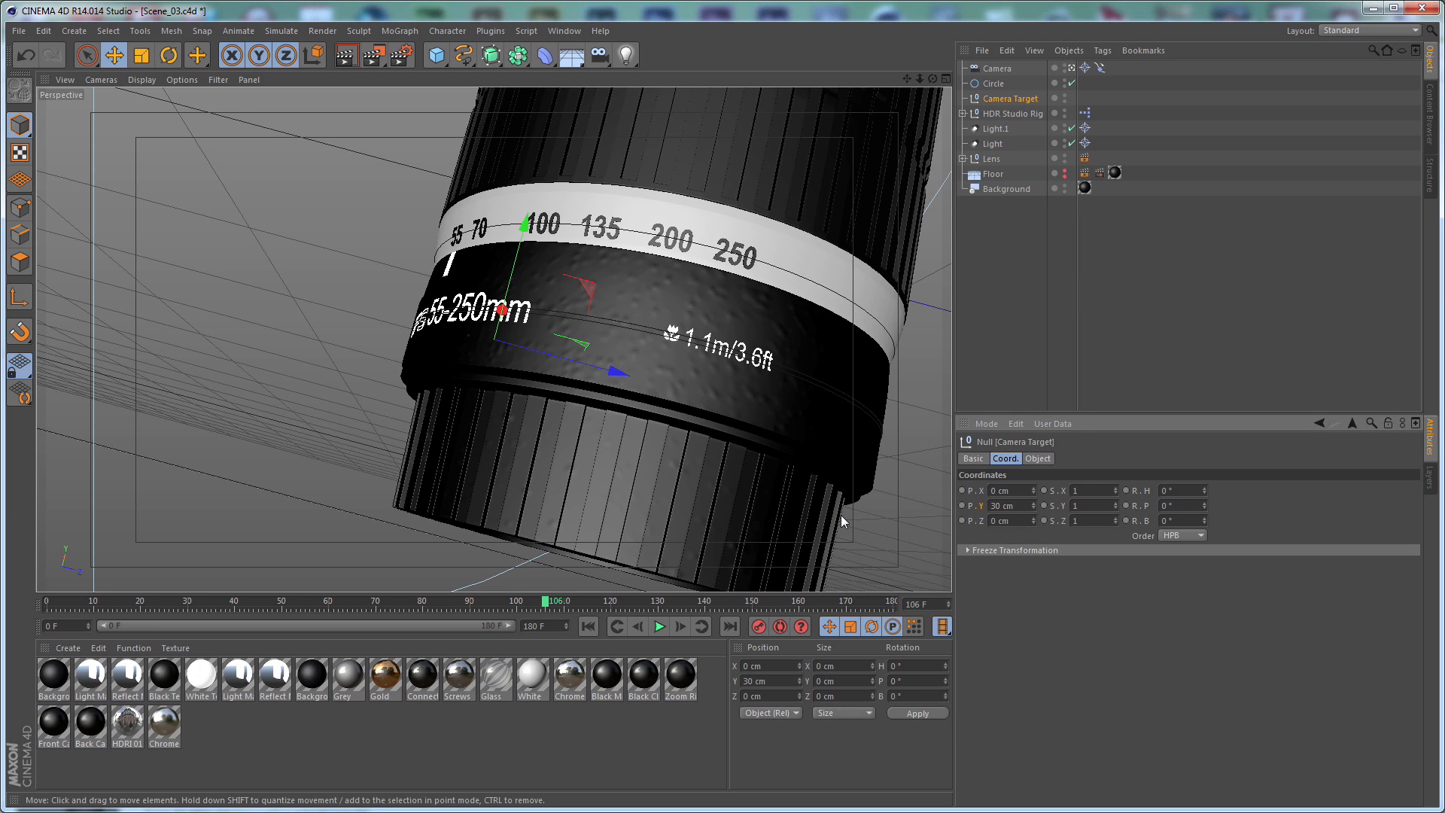
{"action": "key", "text": "Return"}
{"action": "left_click_drag", "start_coordinate": [1015, 520], "coordinate": [914, 530]}
{"action": "type", "text": "100"}
{"action": "key", "text": "Return"}
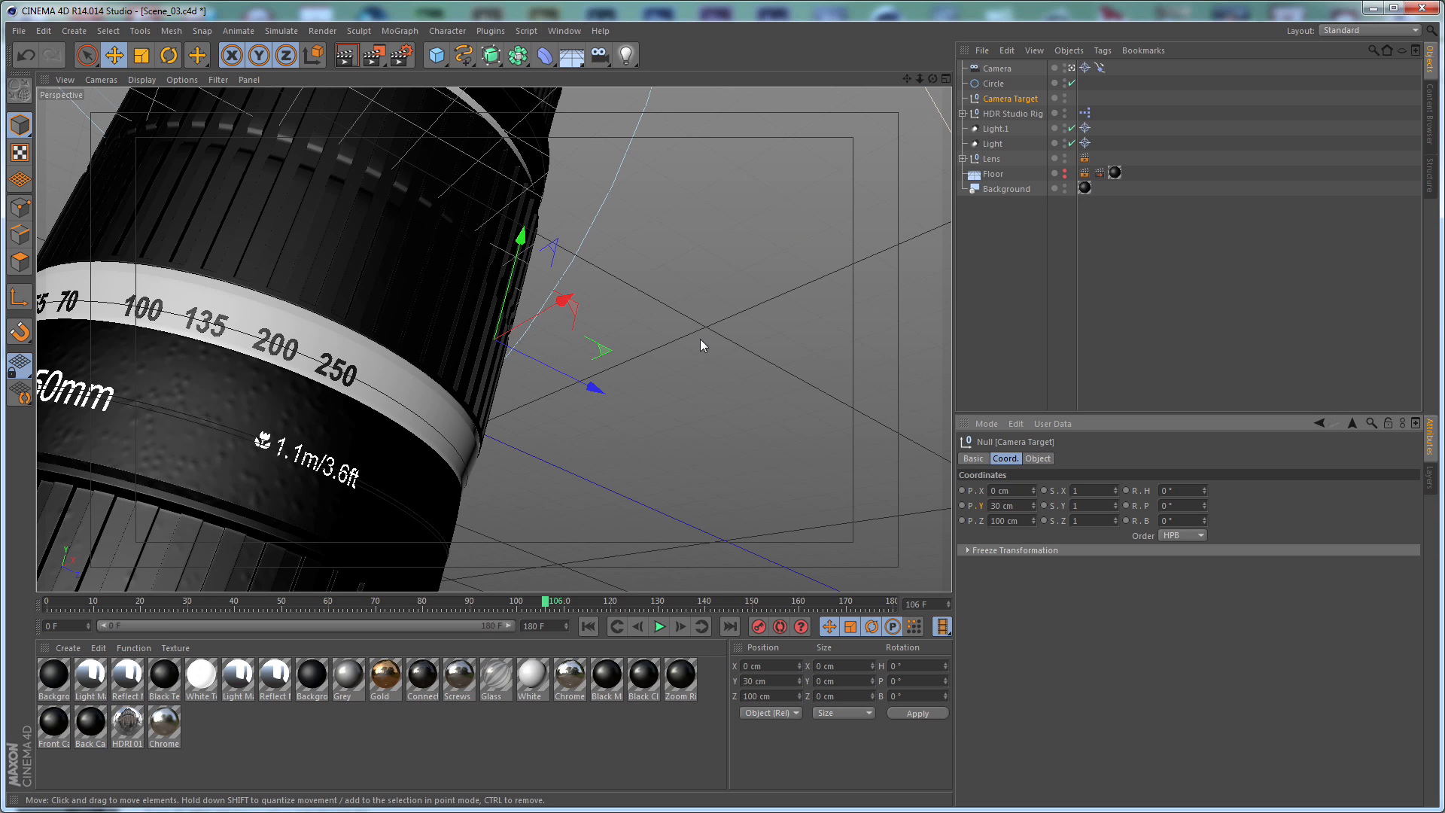
{"action": "left_click", "coordinate": [1064, 173]}
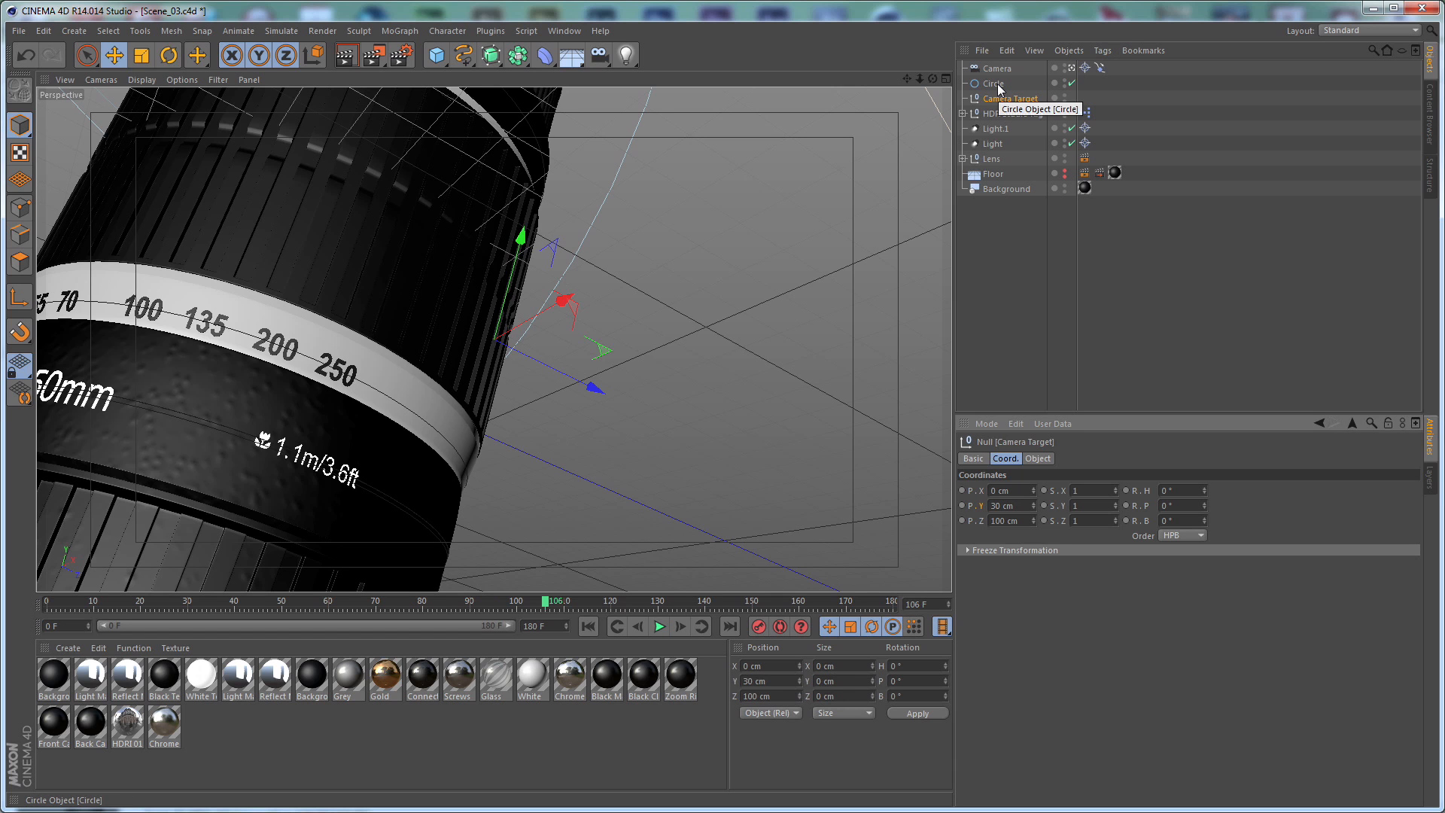
Delete all animation keyframes of the Camera, Circle and Lens in the timeline's F-curve view
{"action": "left_click", "coordinate": [999, 88]}
{"action": "left_click", "coordinate": [591, 625]}
{"action": "left_click", "coordinate": [563, 30]}
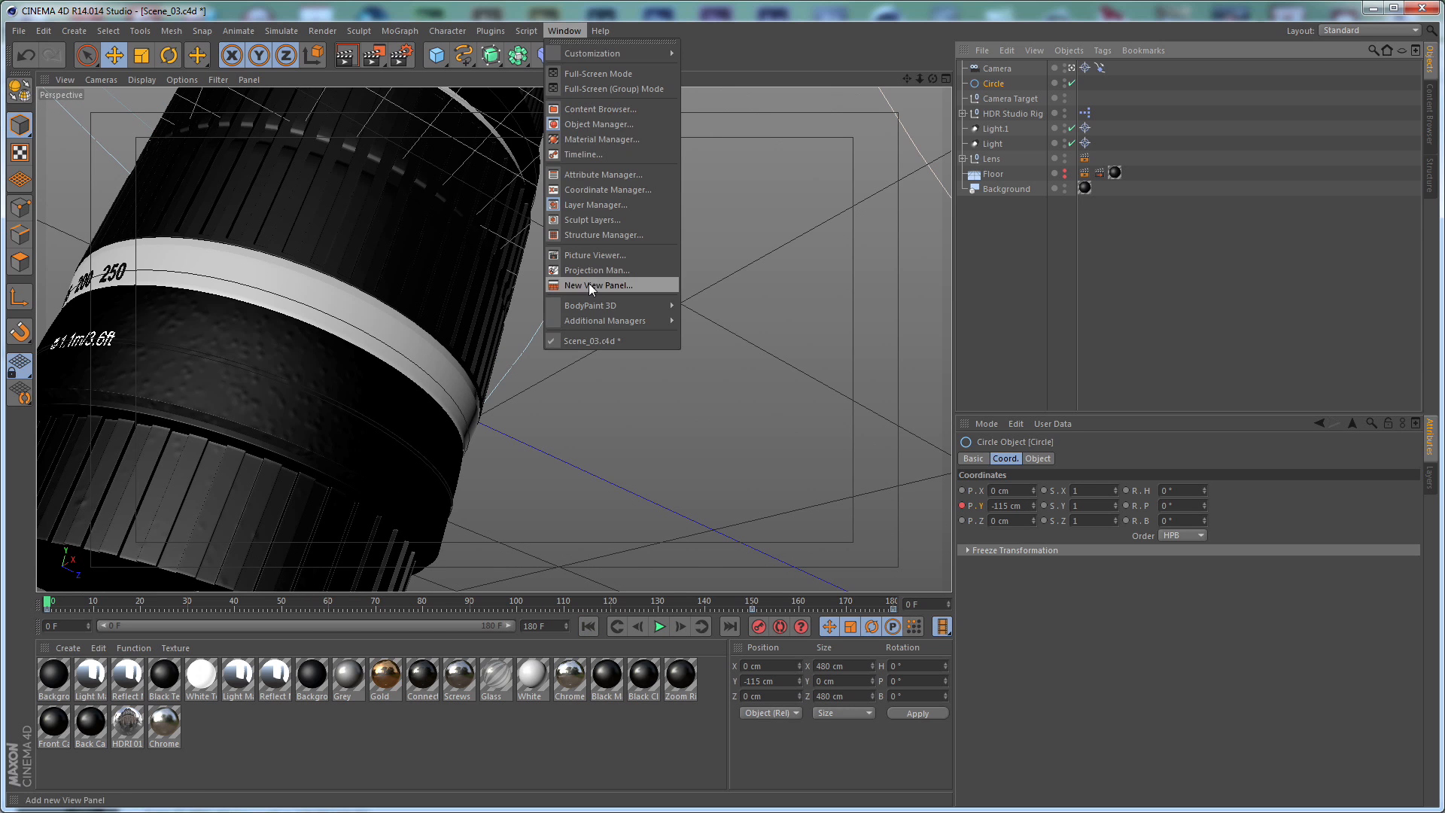
{"action": "left_click", "coordinate": [591, 152]}
{"action": "left_click_drag", "start_coordinate": [232, 218], "coordinate": [43, 5]}
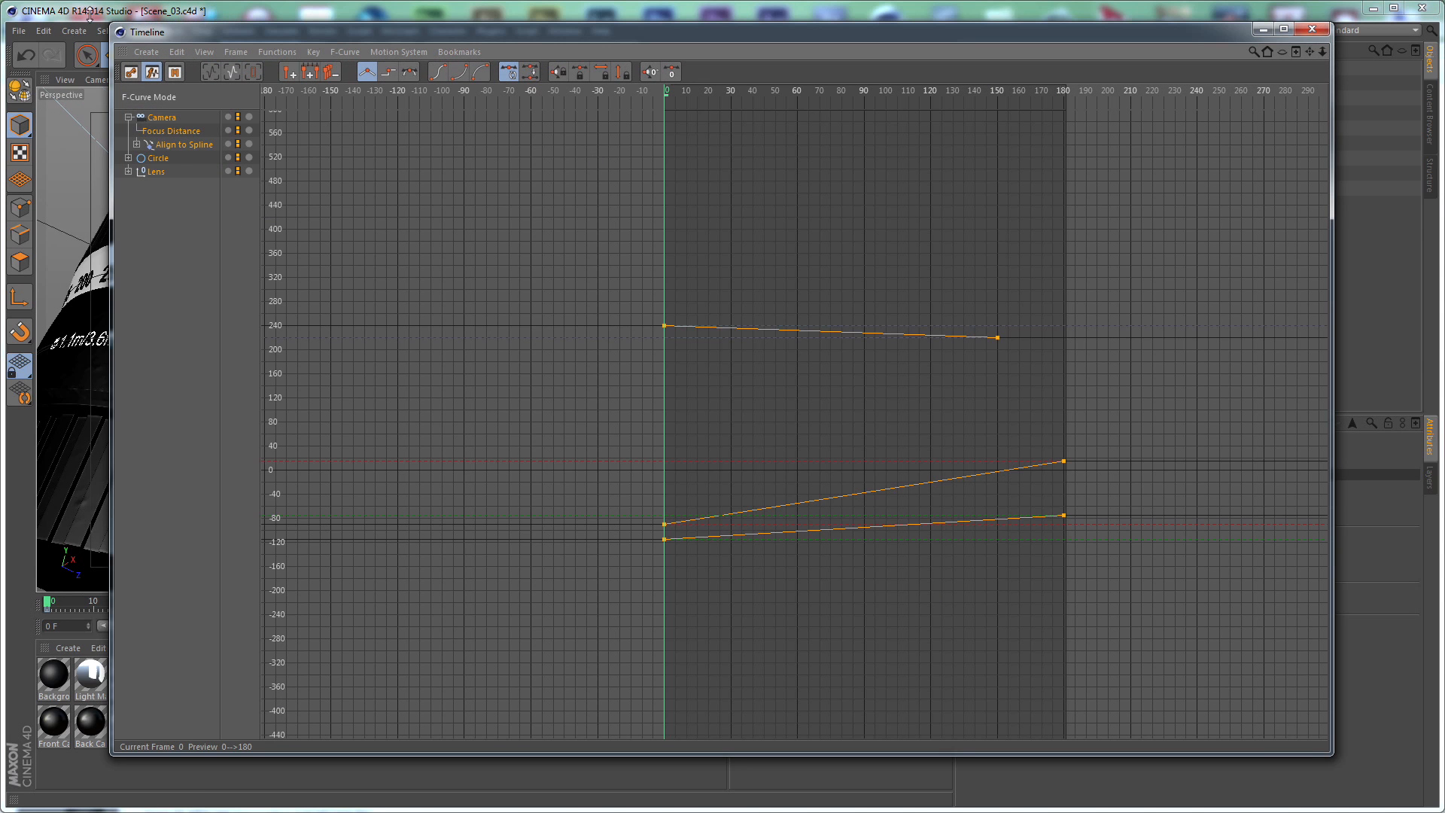
{"action": "left_click_drag", "start_coordinate": [1157, 207], "coordinate": [526, 629]}
{"action": "key", "text": "Delete"}
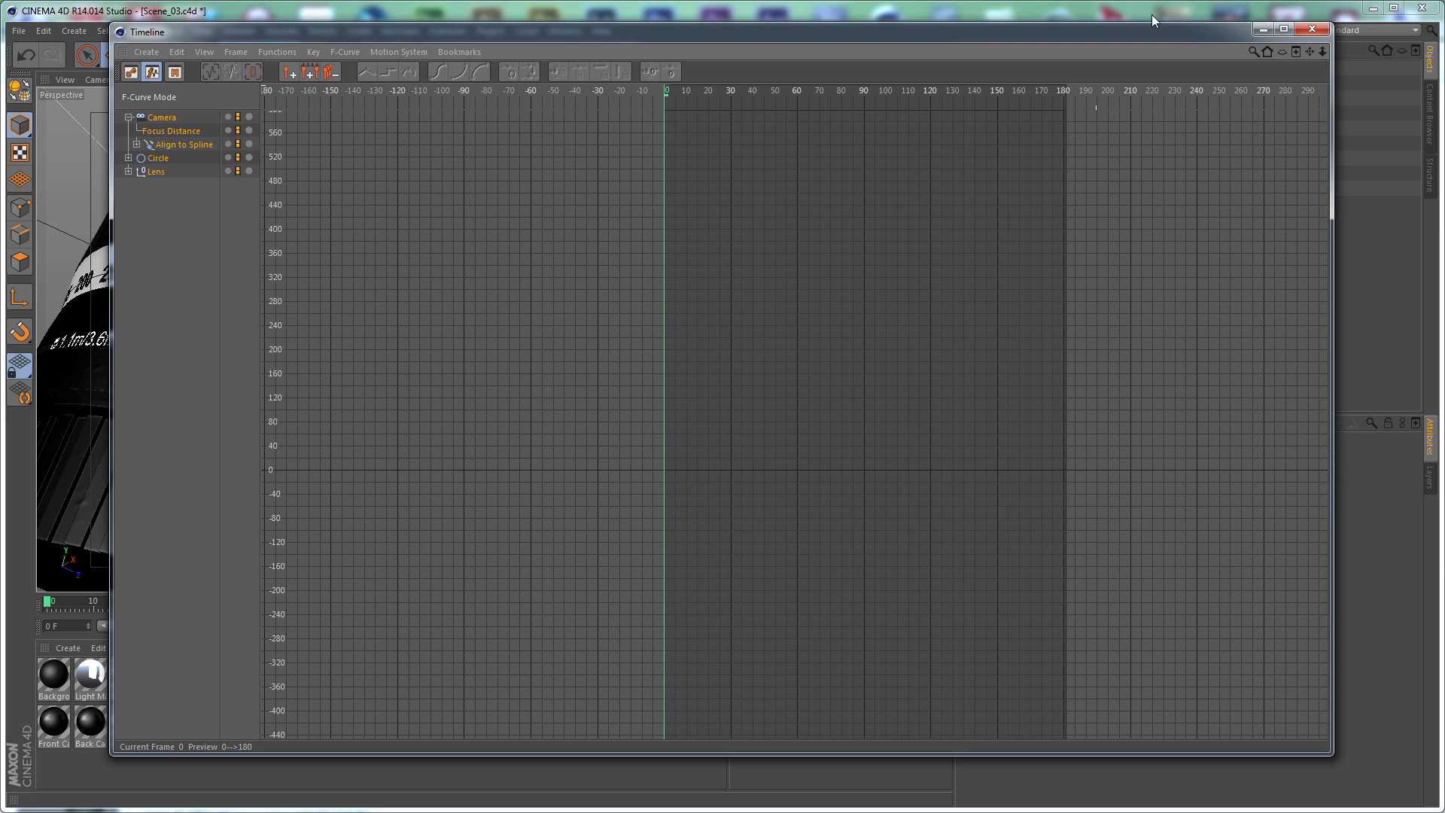
{"action": "left_click", "coordinate": [1311, 30]}
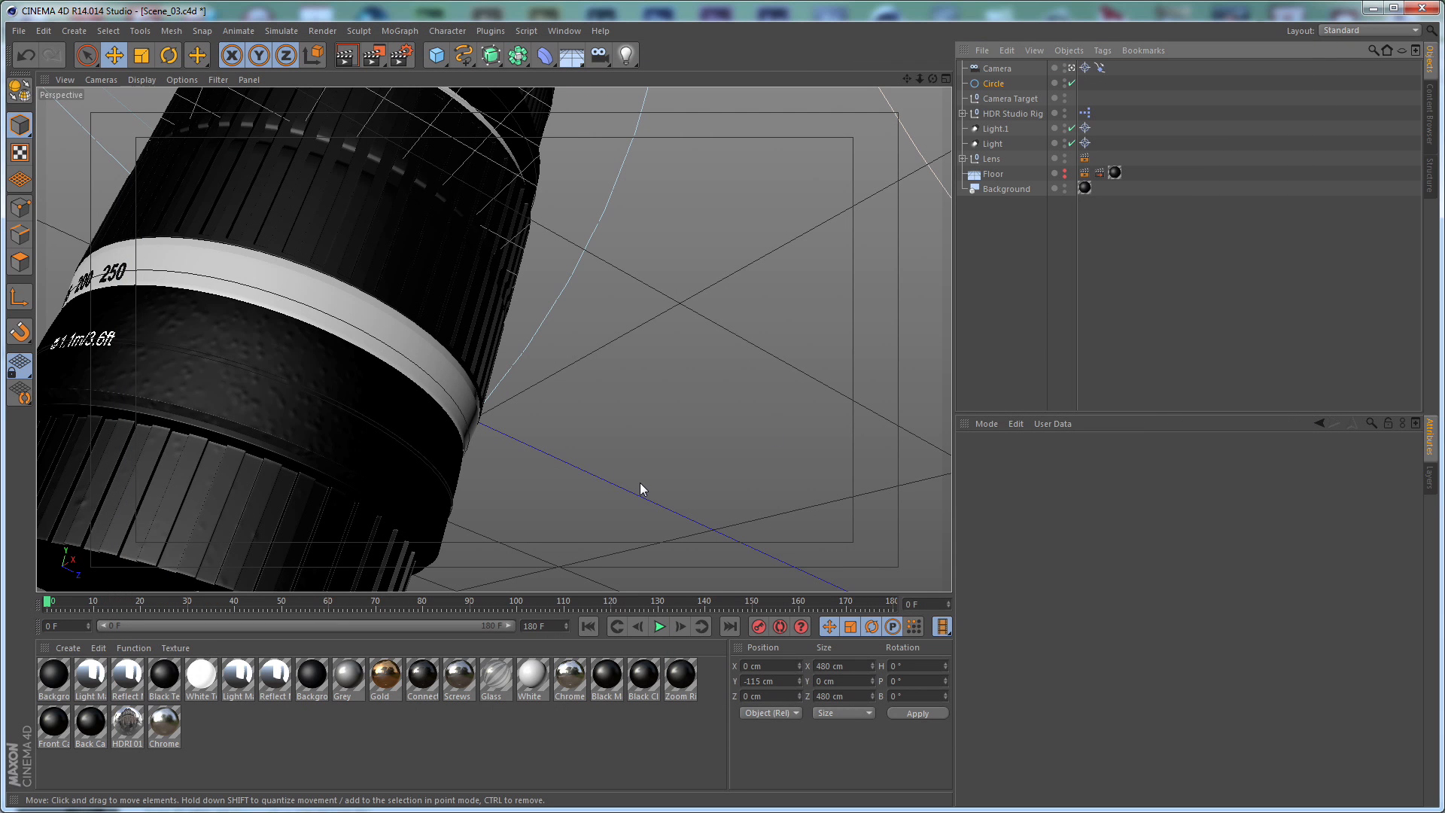
Set the animation's end frame to 170
{"action": "left_click", "coordinate": [536, 625]}
{"action": "type", "text": "170"}
{"action": "key", "text": "Return"}
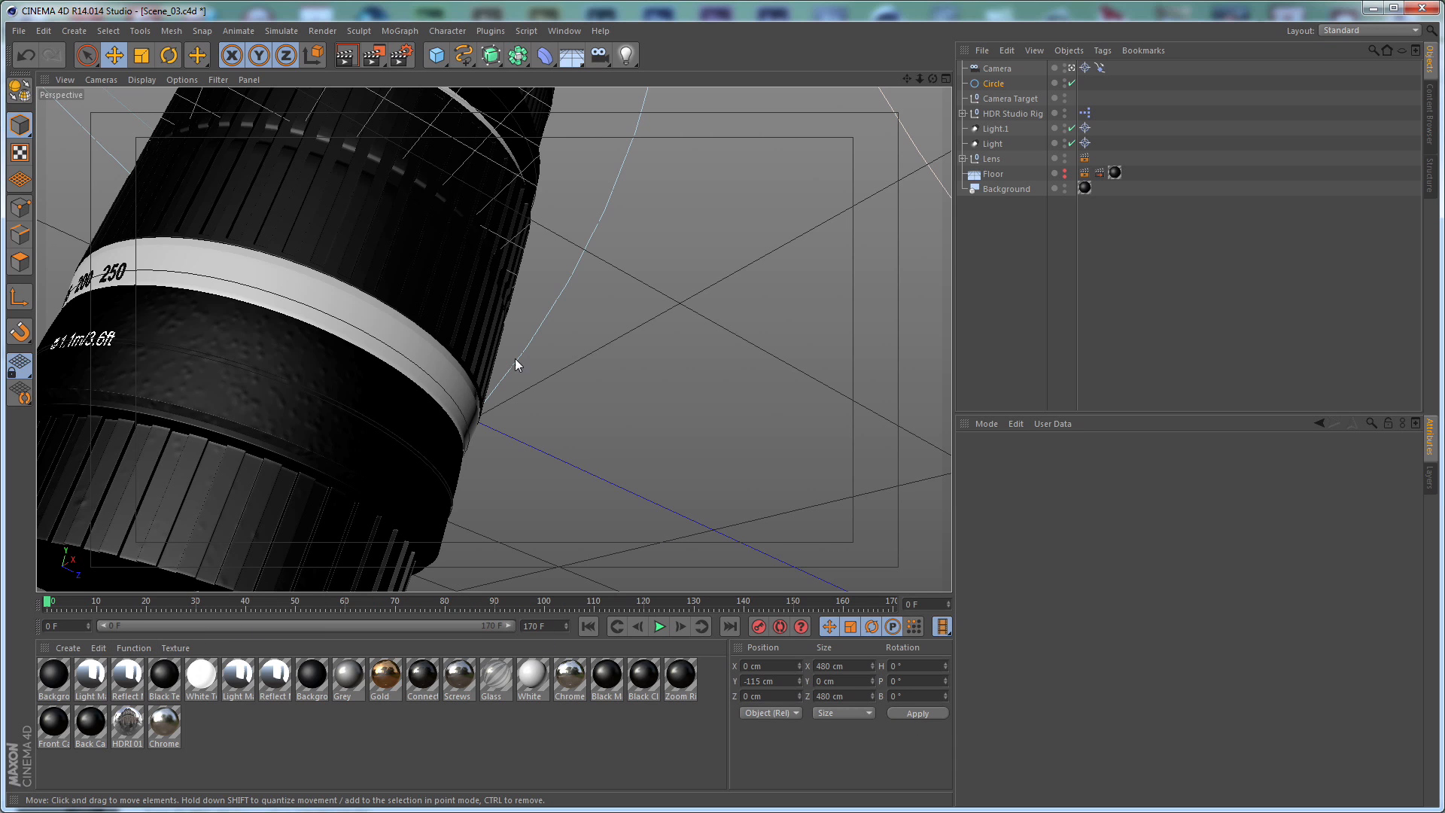
Set the camera path Circle's position to Y 260 cm and Z 100 cm
{"action": "left_click", "coordinate": [995, 85]}
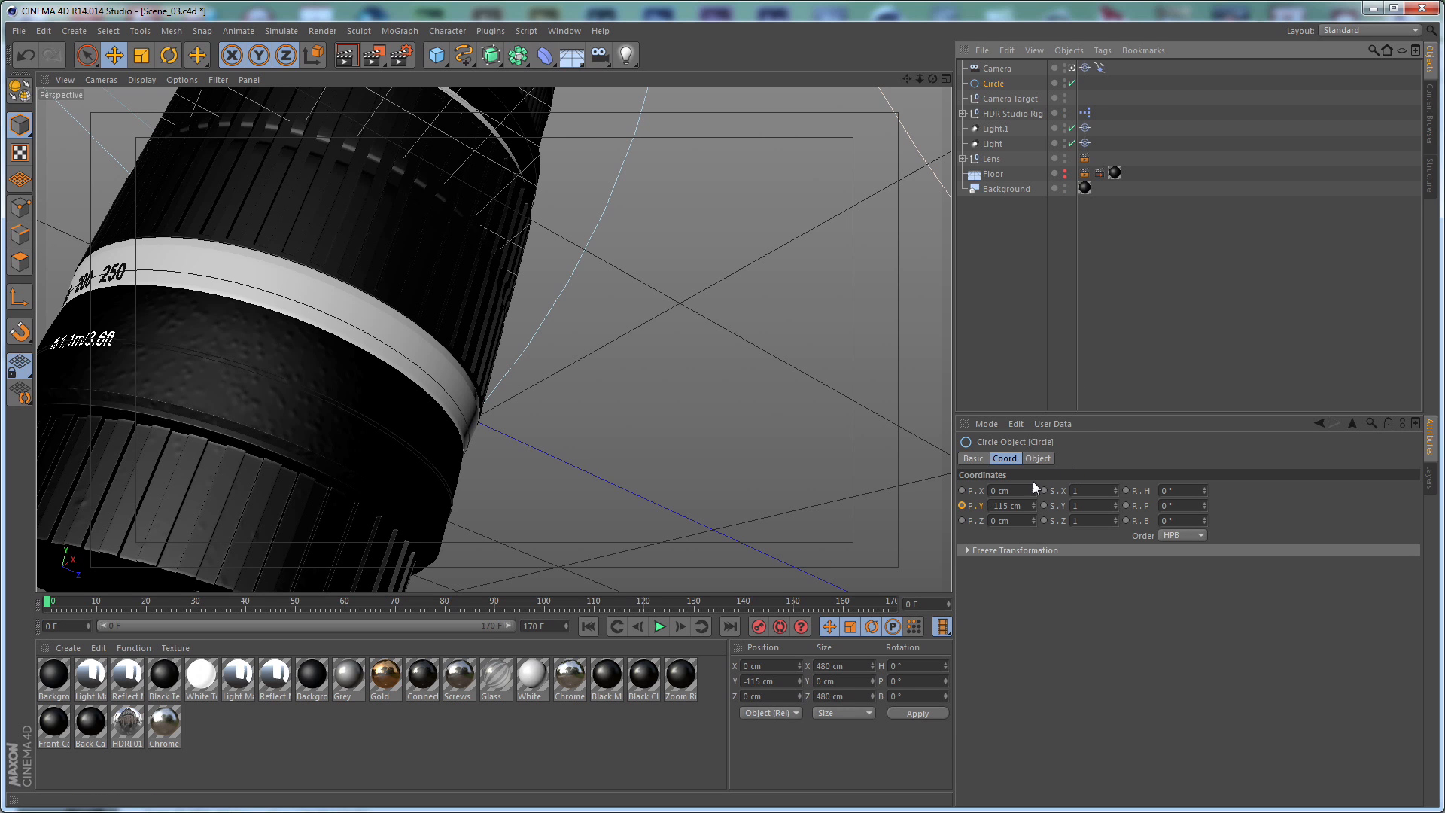
{"action": "left_click", "coordinate": [1010, 506]}
{"action": "type", "text": "260"}
{"action": "key", "text": "Return"}
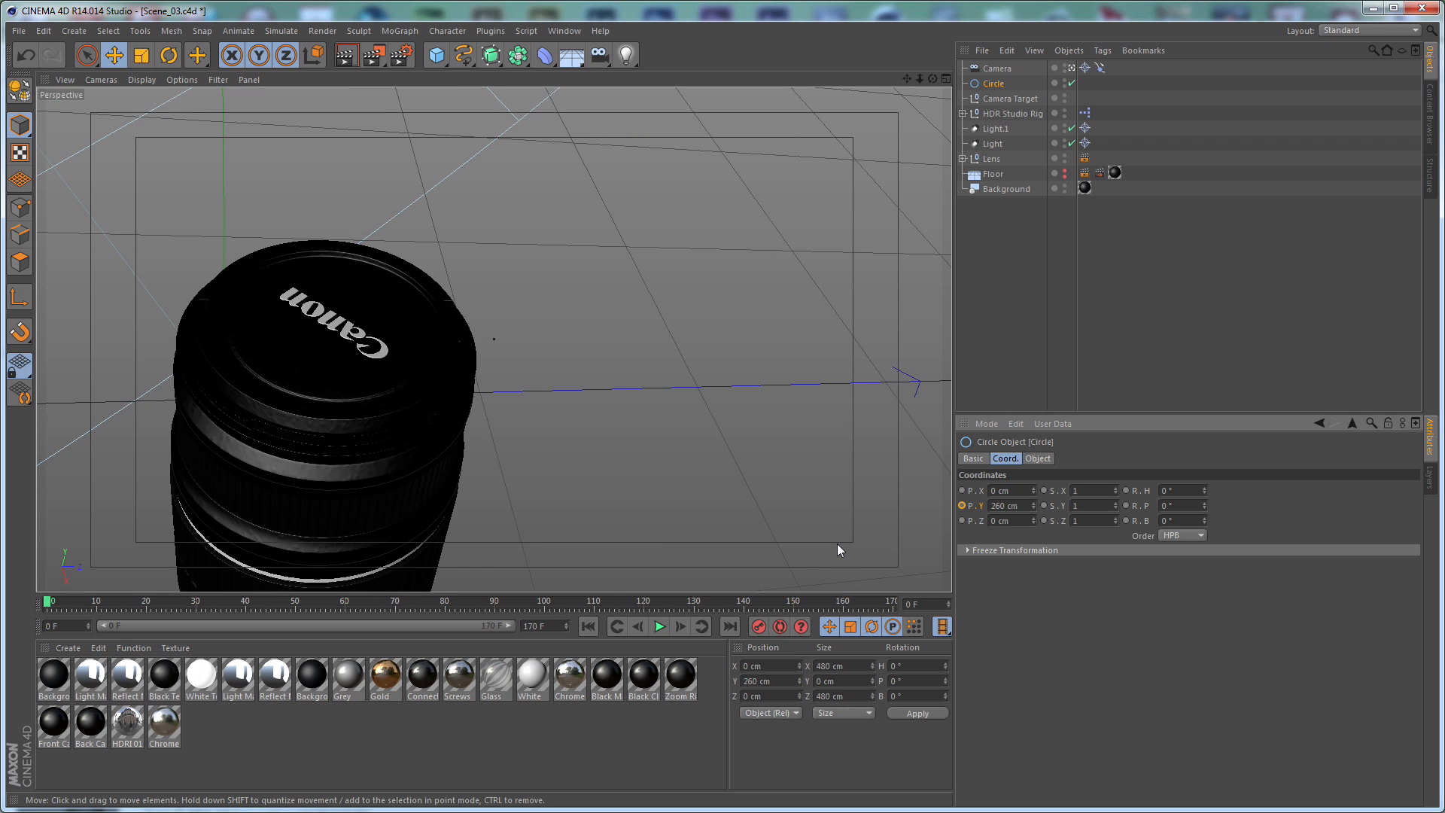
{"action": "left_click", "coordinate": [1001, 521]}
{"action": "type", "text": "100"}
{"action": "key", "text": "Return"}
Set the Circle's radius to 500 cm
{"action": "left_click", "coordinate": [1039, 458]}
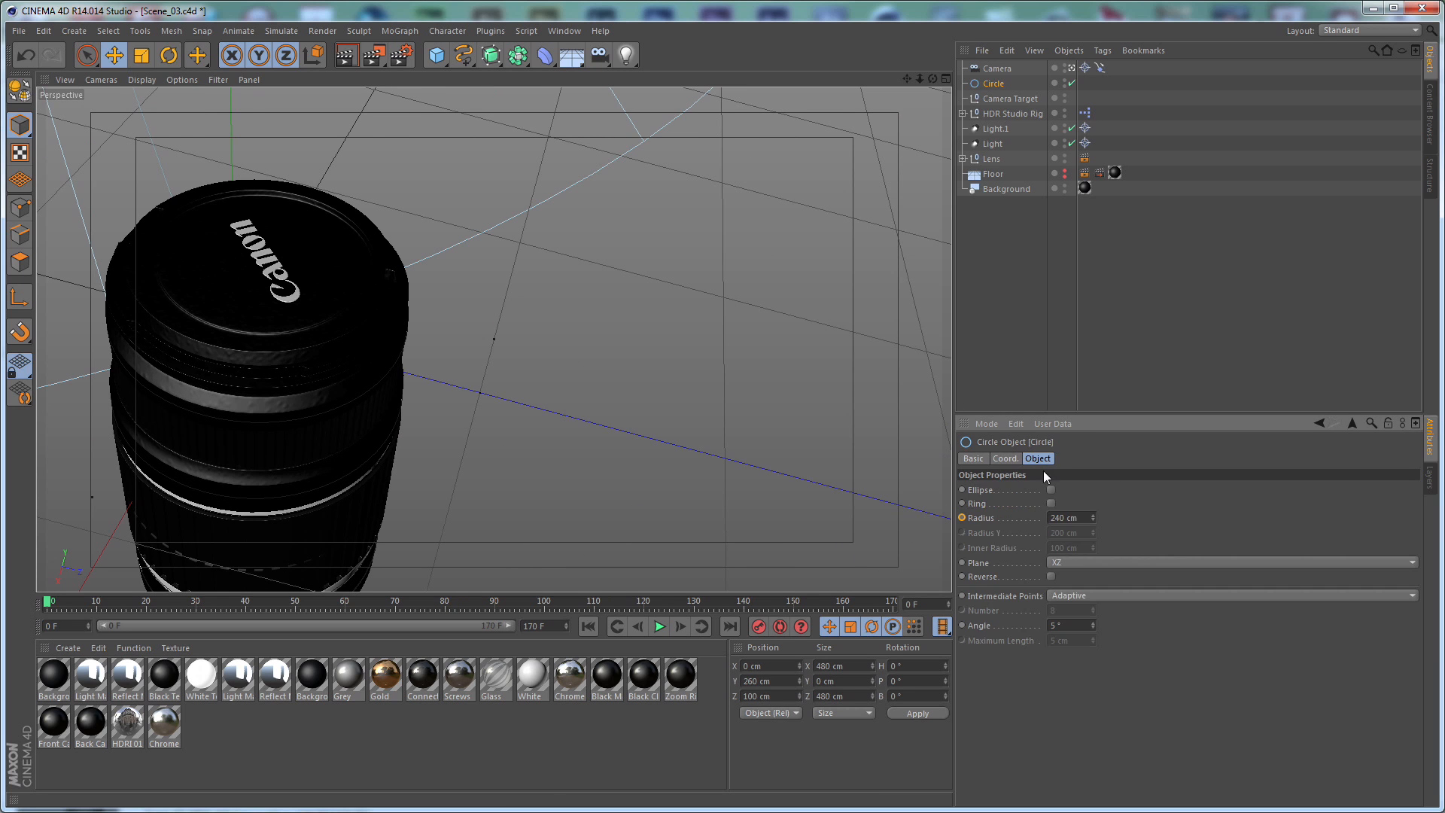
{"action": "double_click", "coordinate": [1081, 517]}
{"action": "type", "text": "500"}
{"action": "key", "text": "Return"}
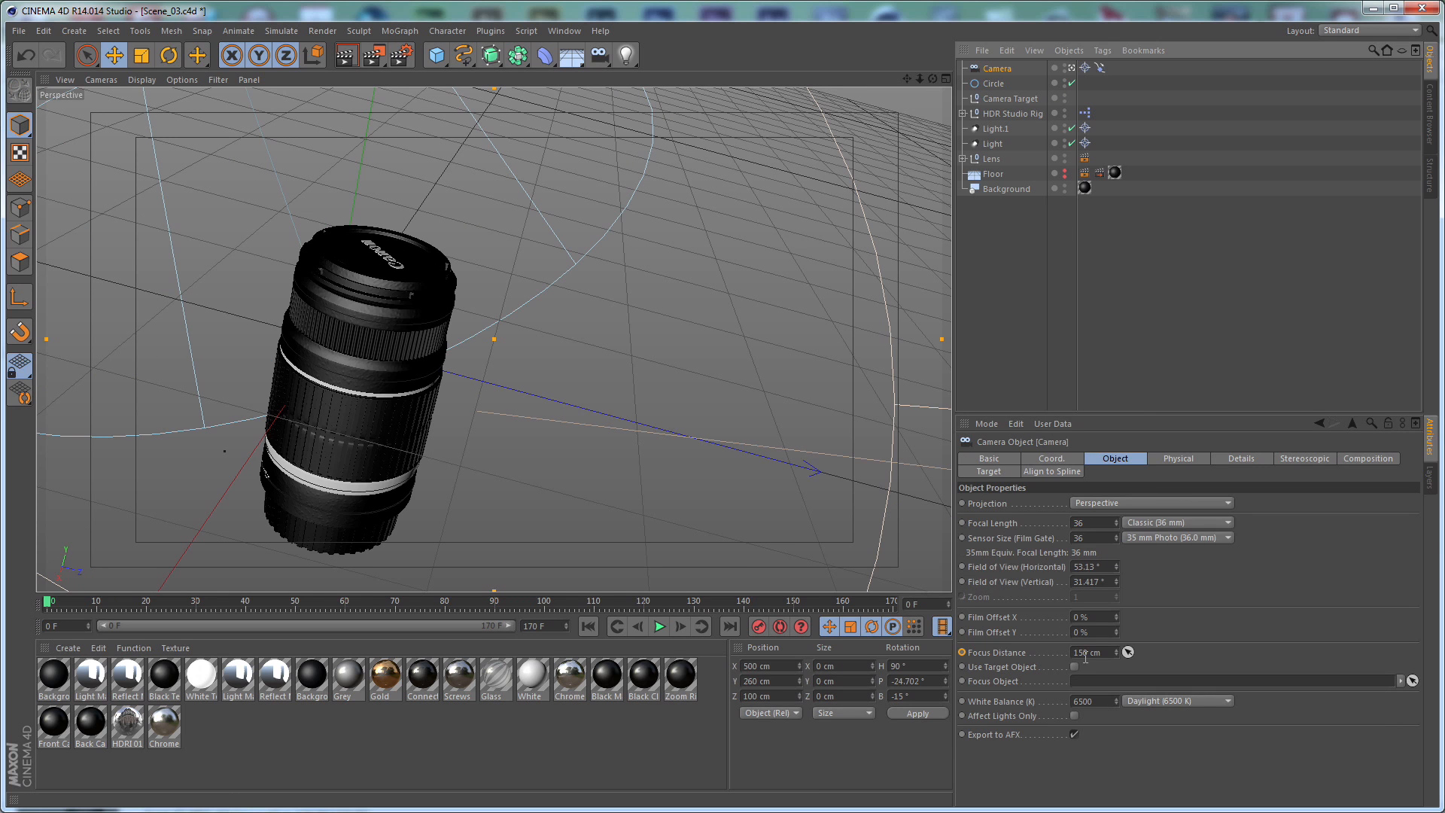
Level the Camera by setting its bank rotation to 0°
{"action": "left_click", "coordinate": [1061, 459]}
{"action": "left_click_drag", "start_coordinate": [1184, 534], "coordinate": [1035, 549]}
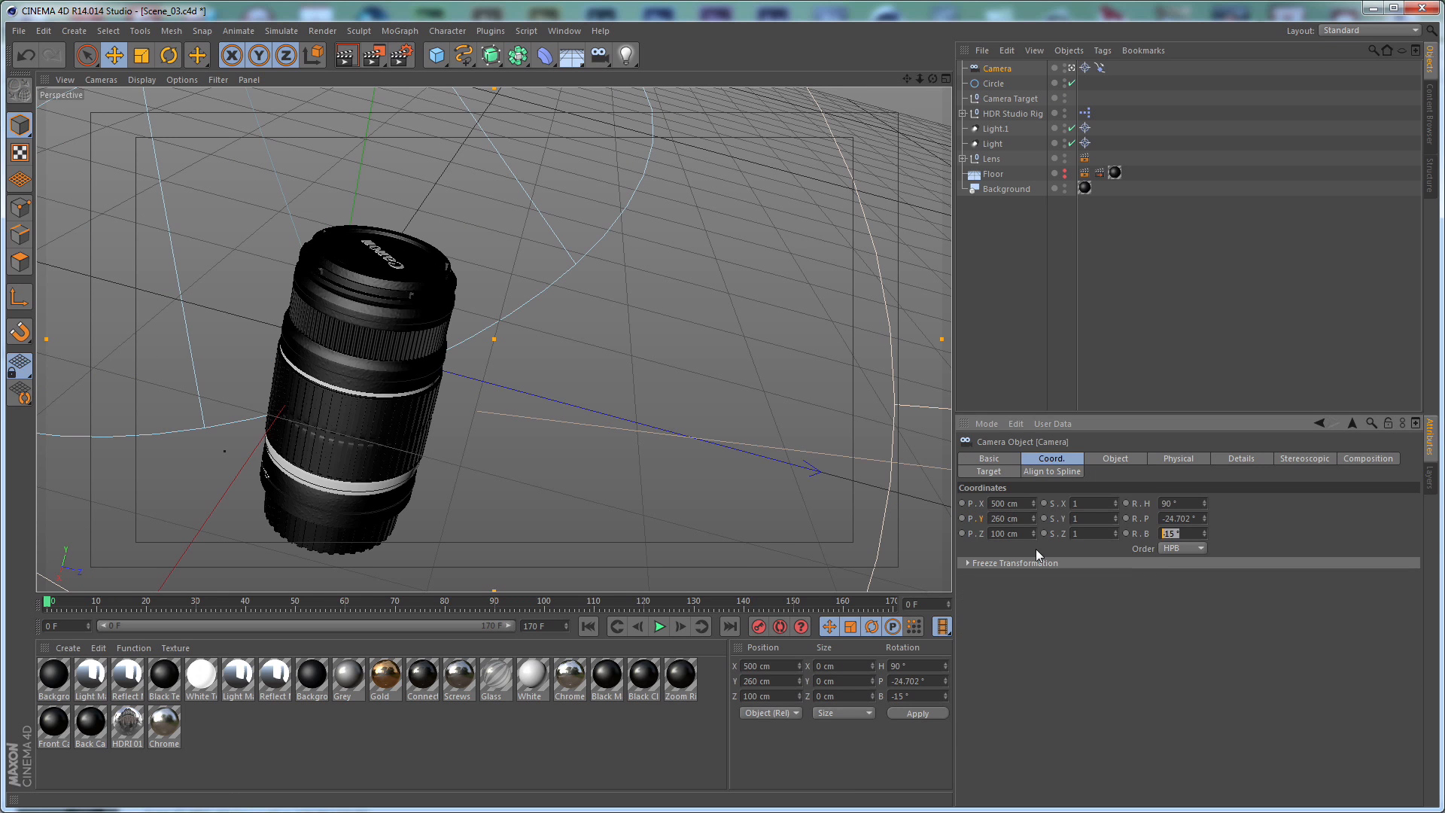
{"action": "type", "text": "0"}
{"action": "key", "text": "Return"}
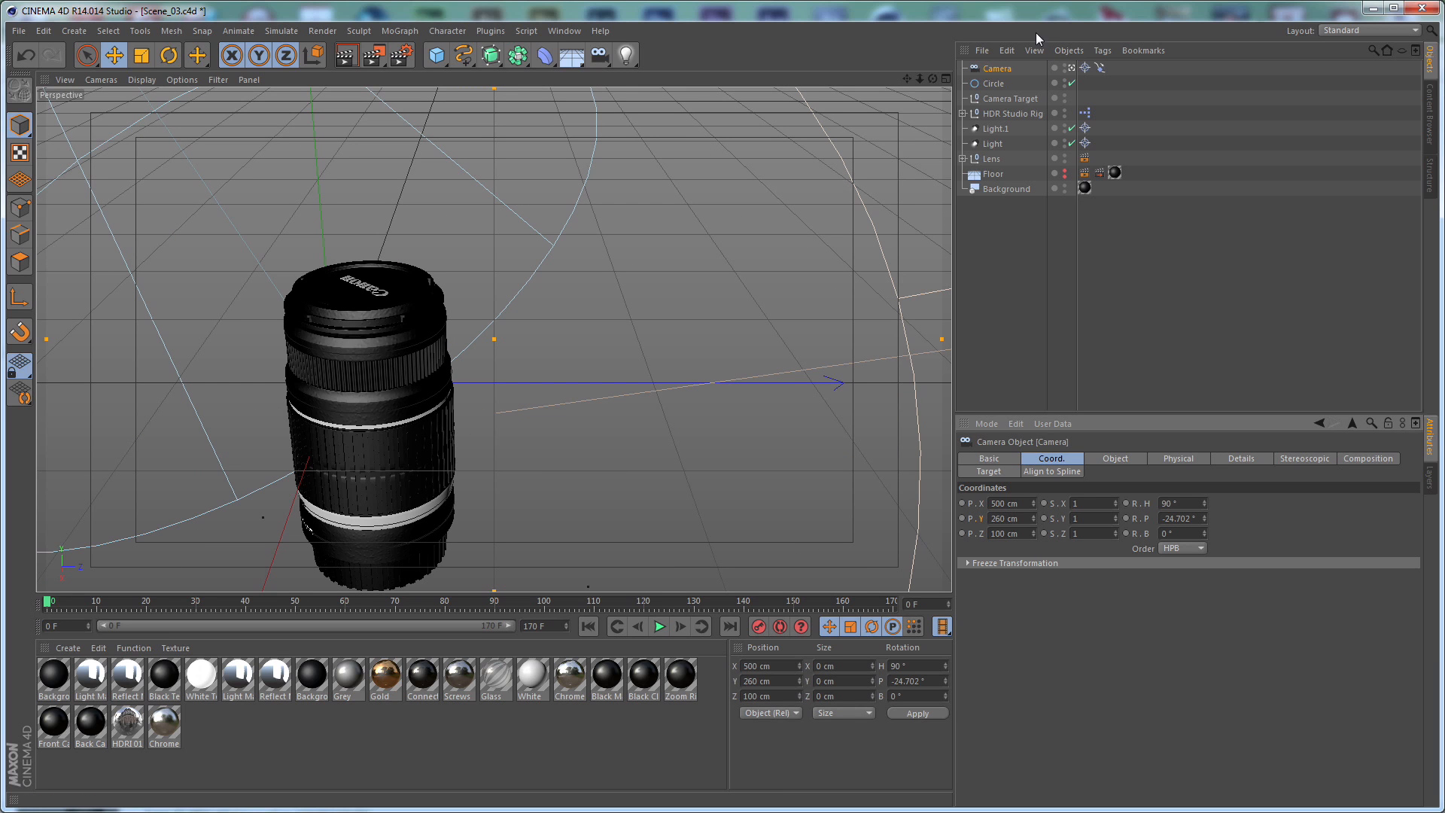
Keyframe the Circle's Y position, Z position and radius at frame 0
{"action": "left_click", "coordinate": [1001, 100]}
{"action": "left_click", "coordinate": [997, 85]}
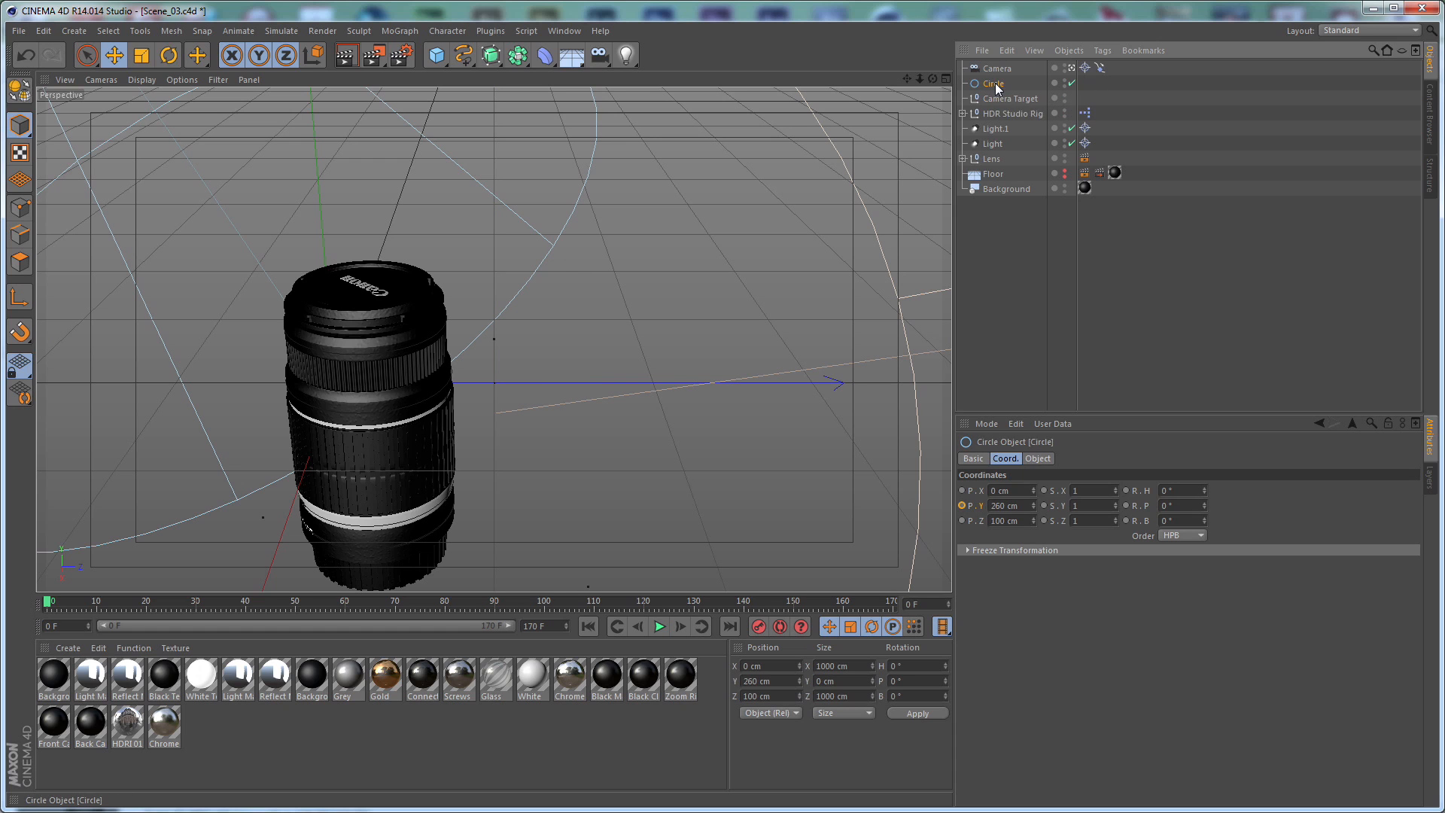
{"action": "left_click", "coordinate": [963, 506], "text": "ctrl"}
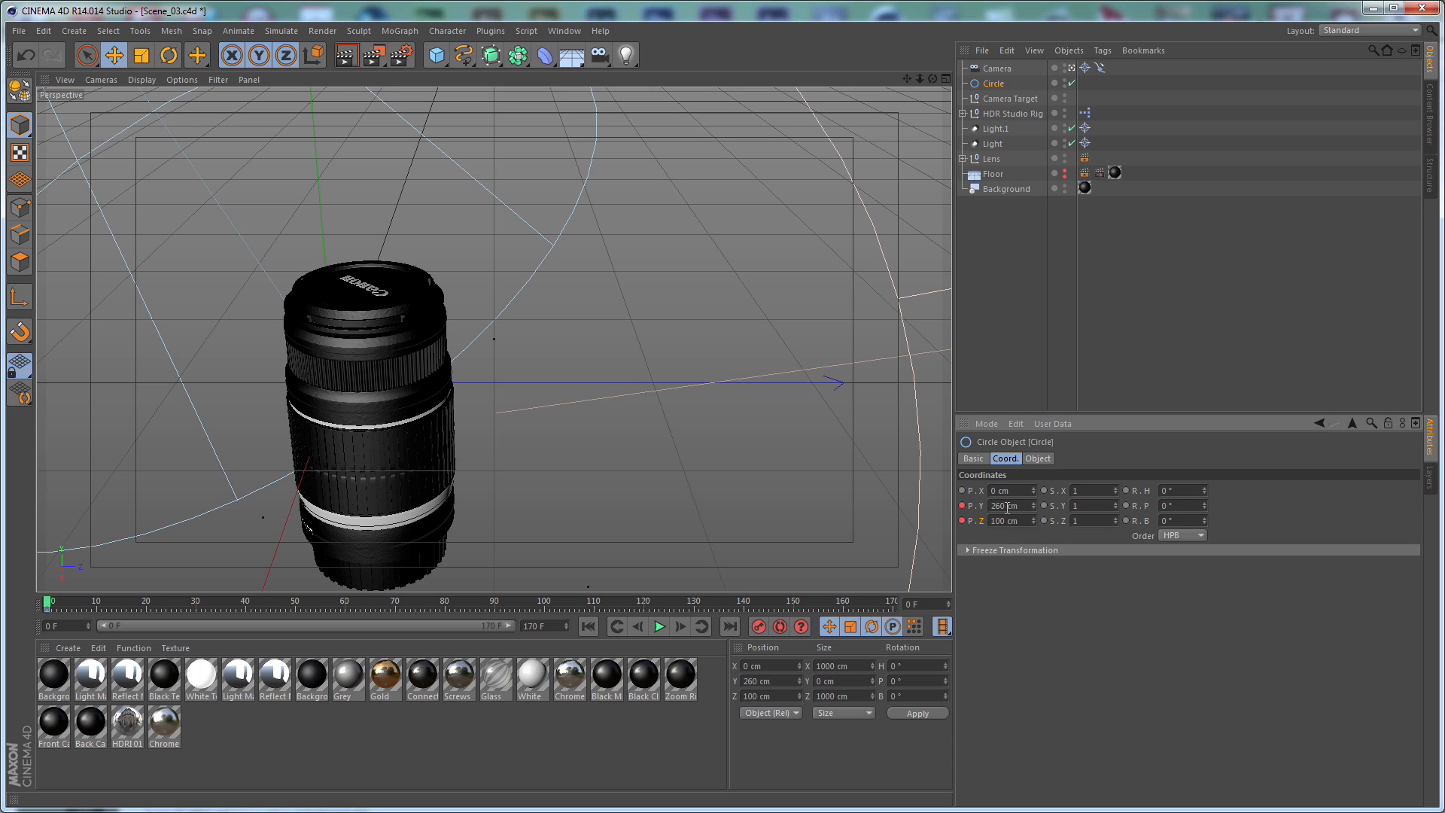
{"action": "left_click", "coordinate": [1039, 460]}
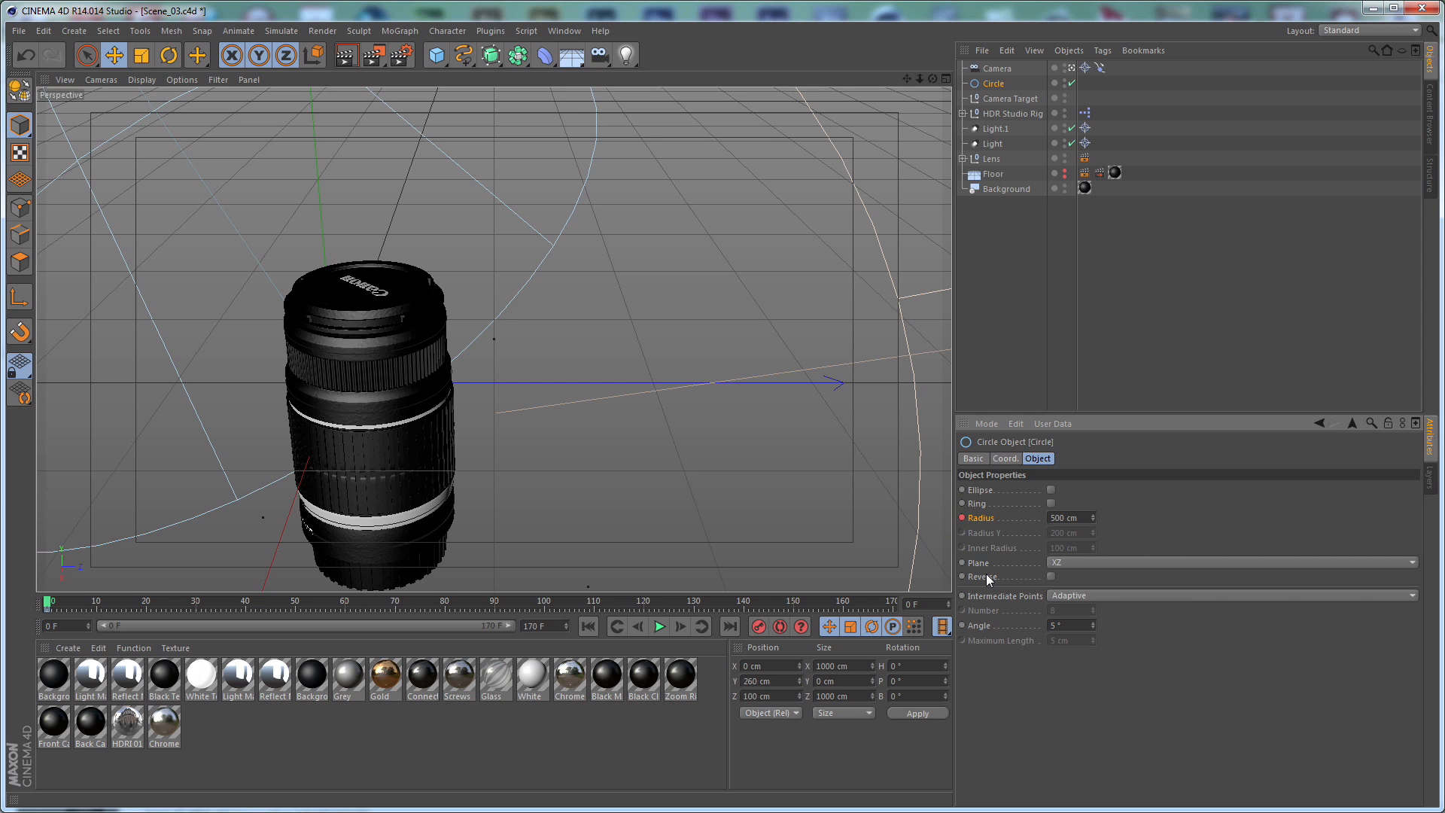
At the last frame, 170, set the Circle's radius to 430 cm and keyframe it
{"action": "left_click", "coordinate": [730, 627]}
{"action": "double_click", "coordinate": [1088, 517]}
{"action": "type", "text": "430"}
{"action": "key", "text": "Return"}
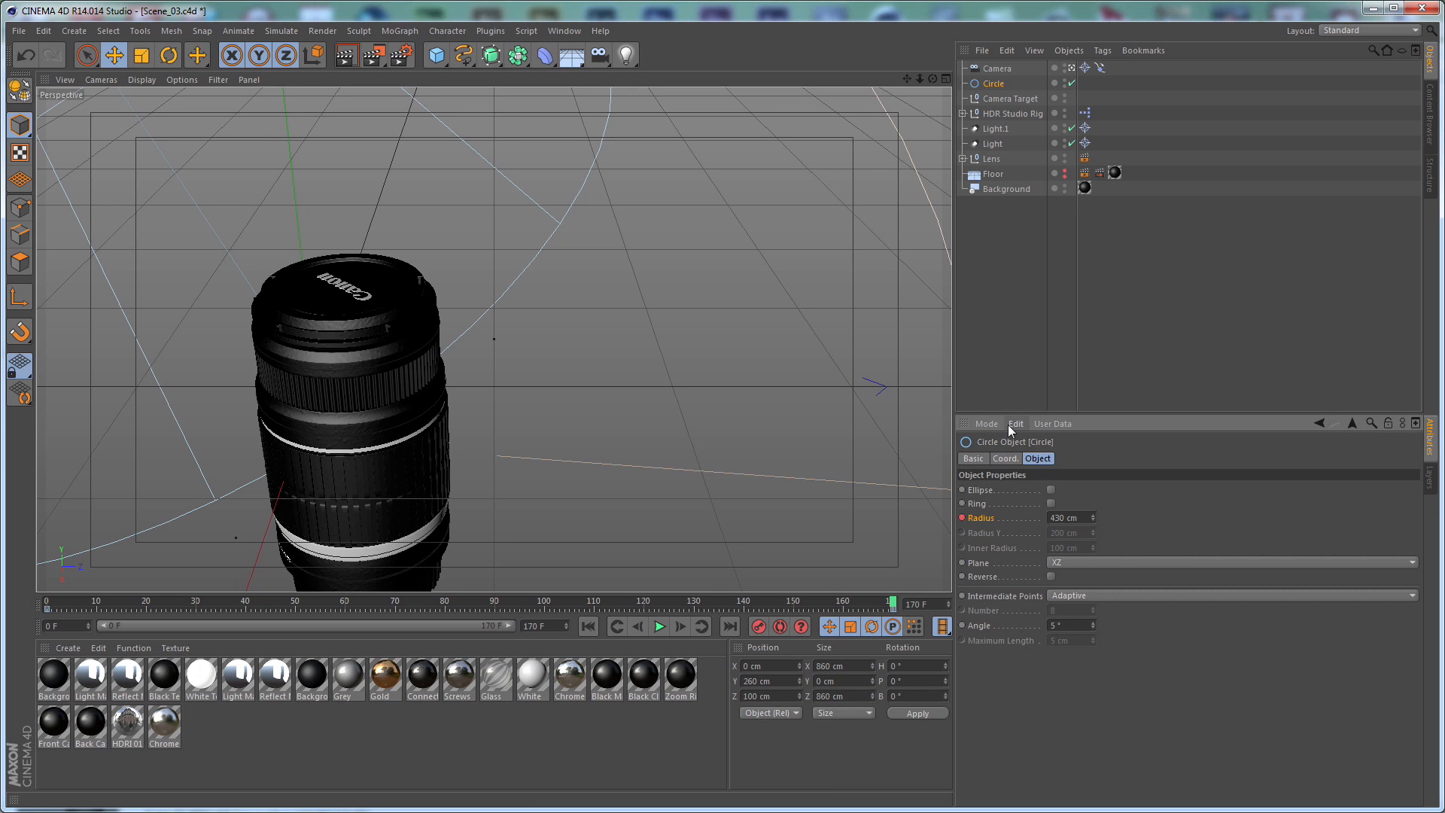
Set the Circle's Y position to 230 cm and keyframe its Y and Z positions at frame 170
{"action": "left_click", "coordinate": [1006, 458]}
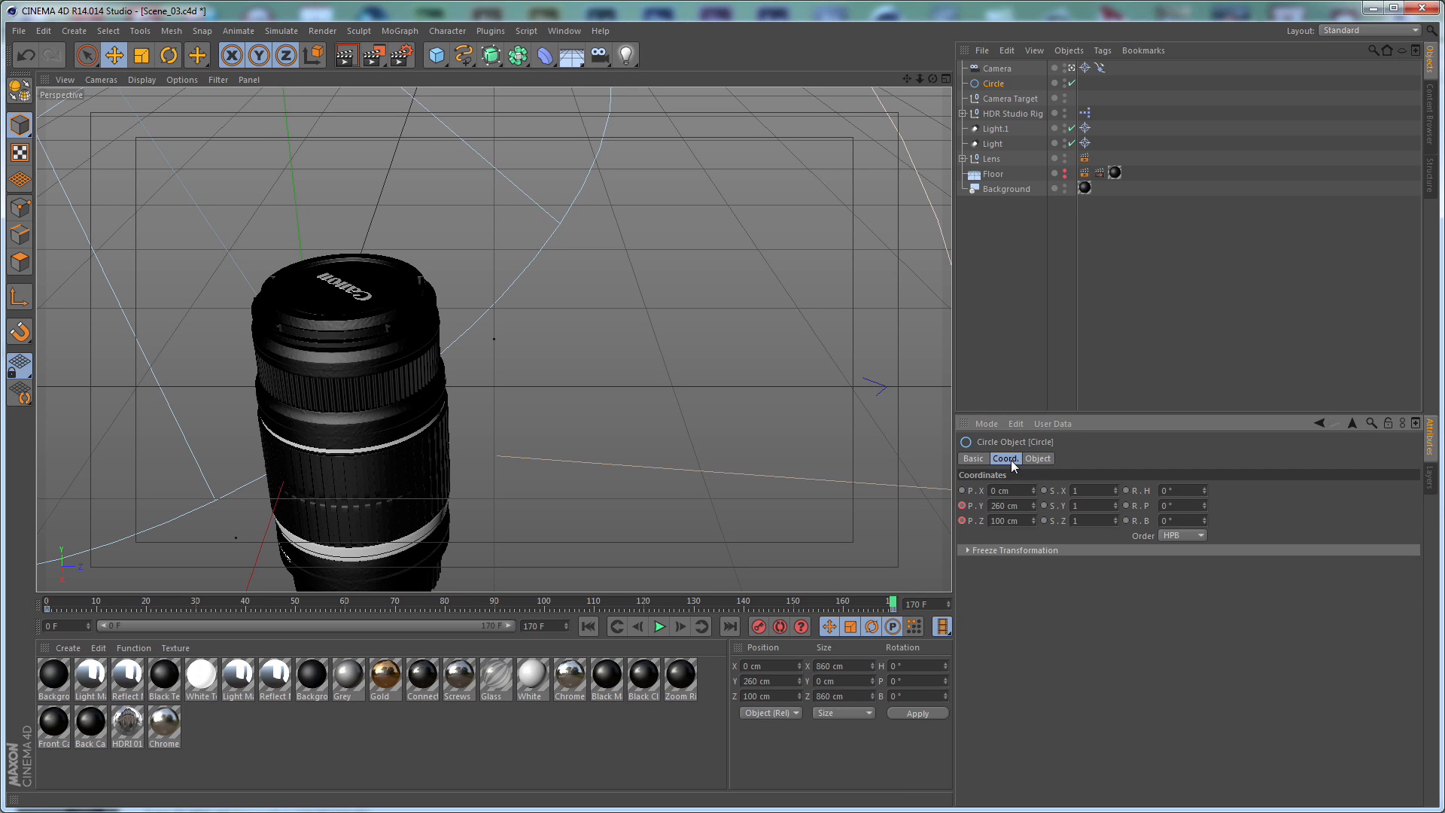
{"action": "double_click", "coordinate": [1013, 505]}
{"action": "type", "text": "230"}
{"action": "key", "text": "Return"}
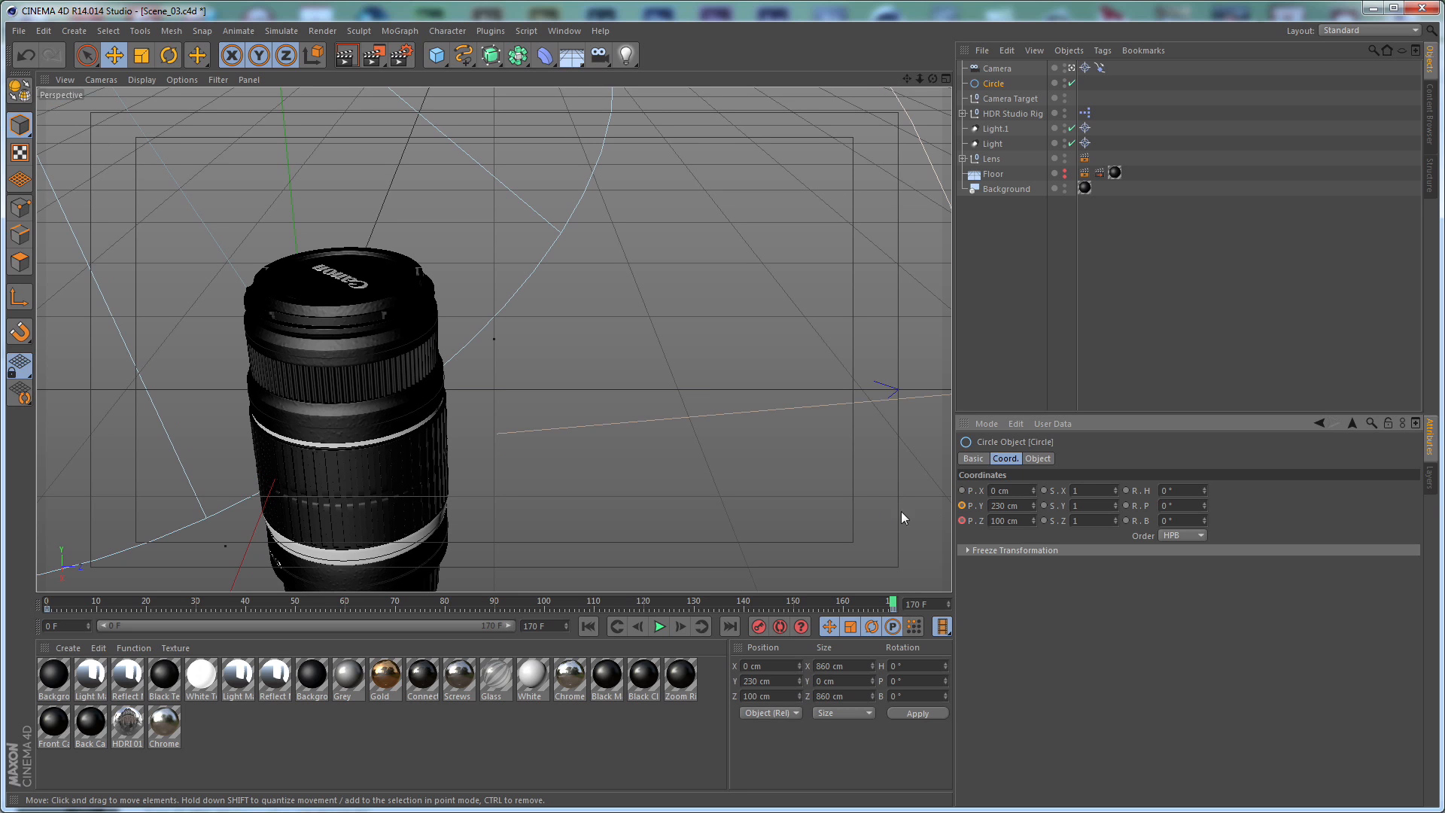
{"action": "left_click", "coordinate": [962, 506]}
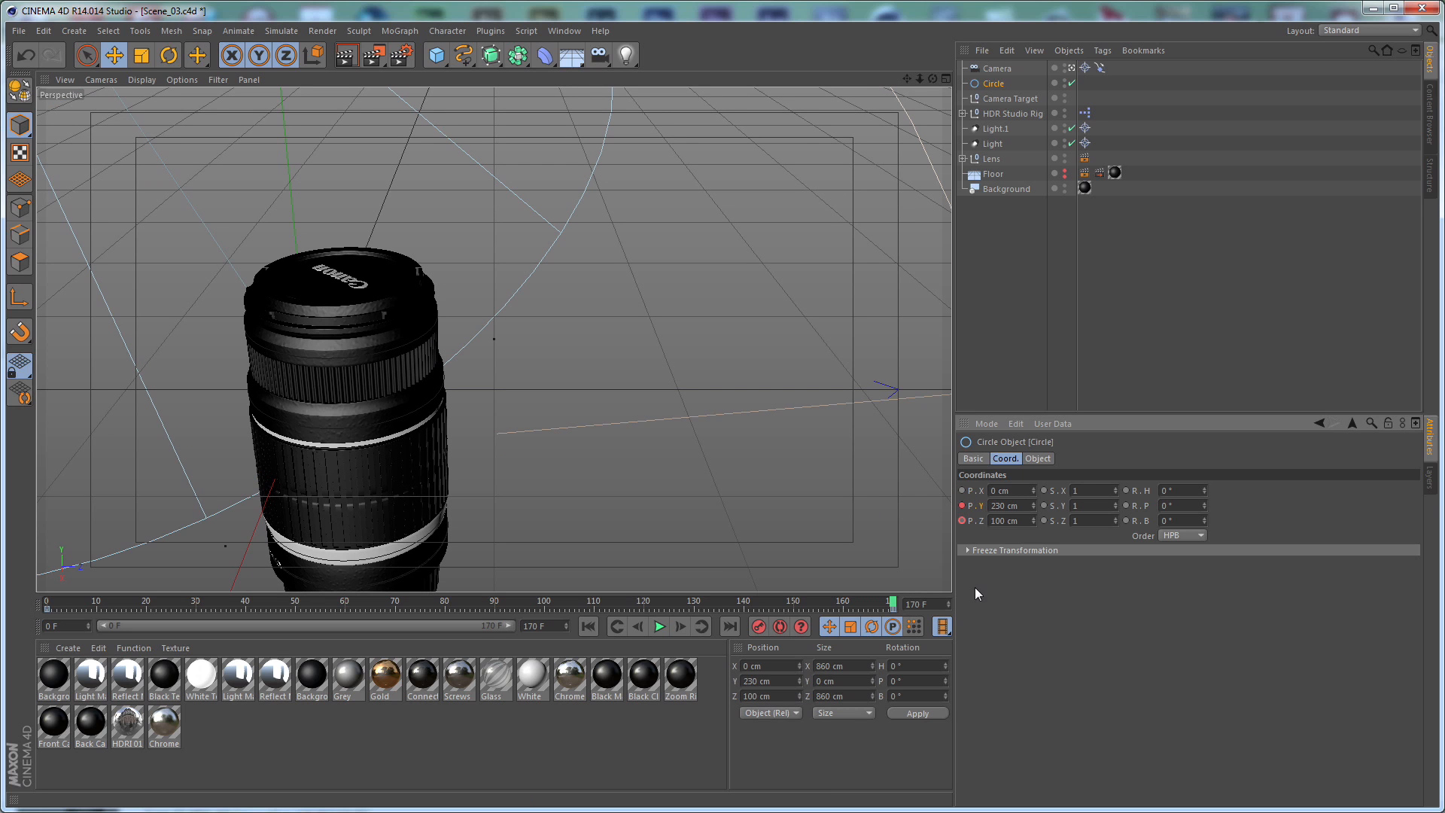
{"action": "left_click_drag", "start_coordinate": [1036, 520], "coordinate": [1035, 518]}
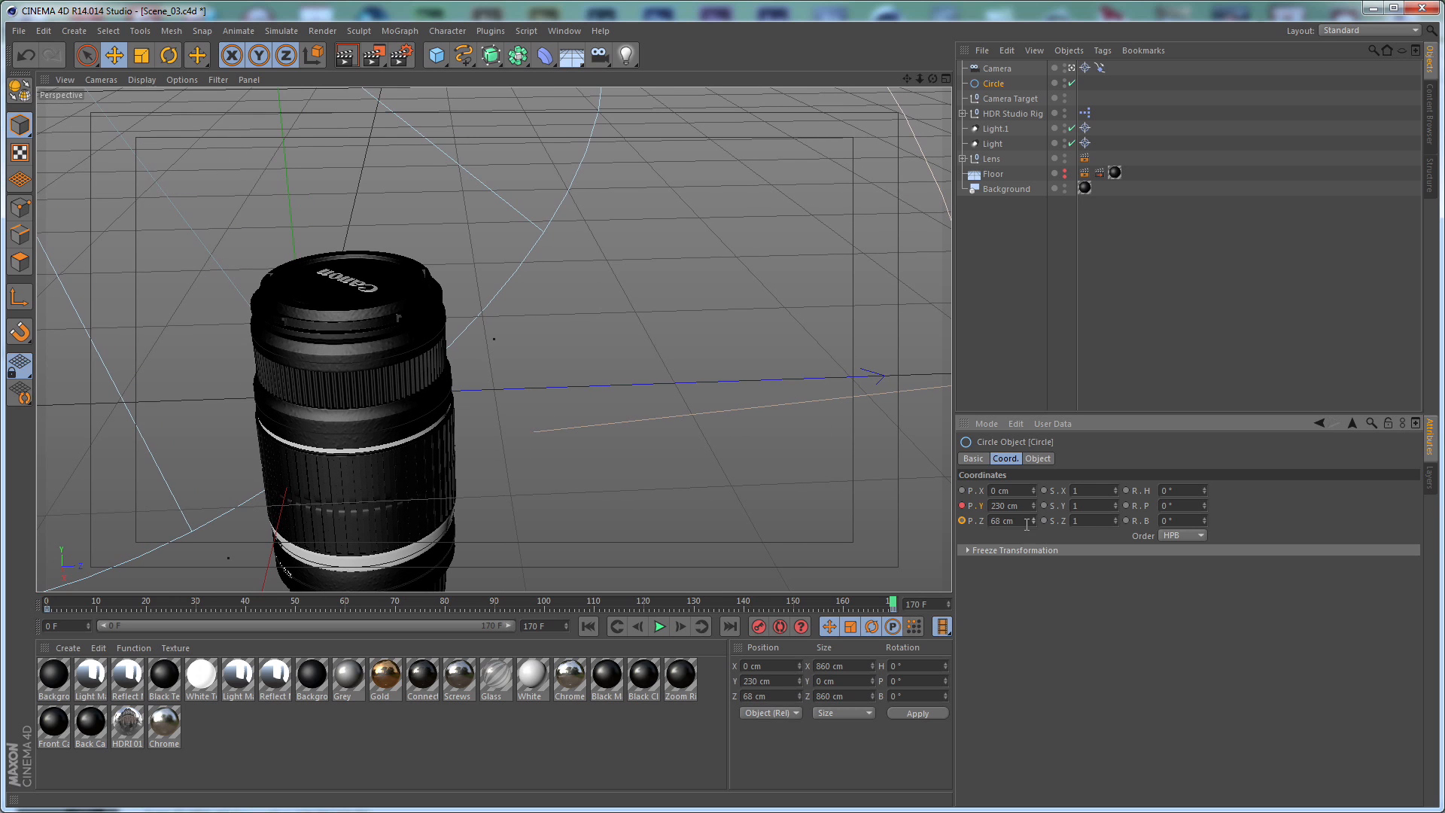
{"action": "key", "text": "ctrl+z"}
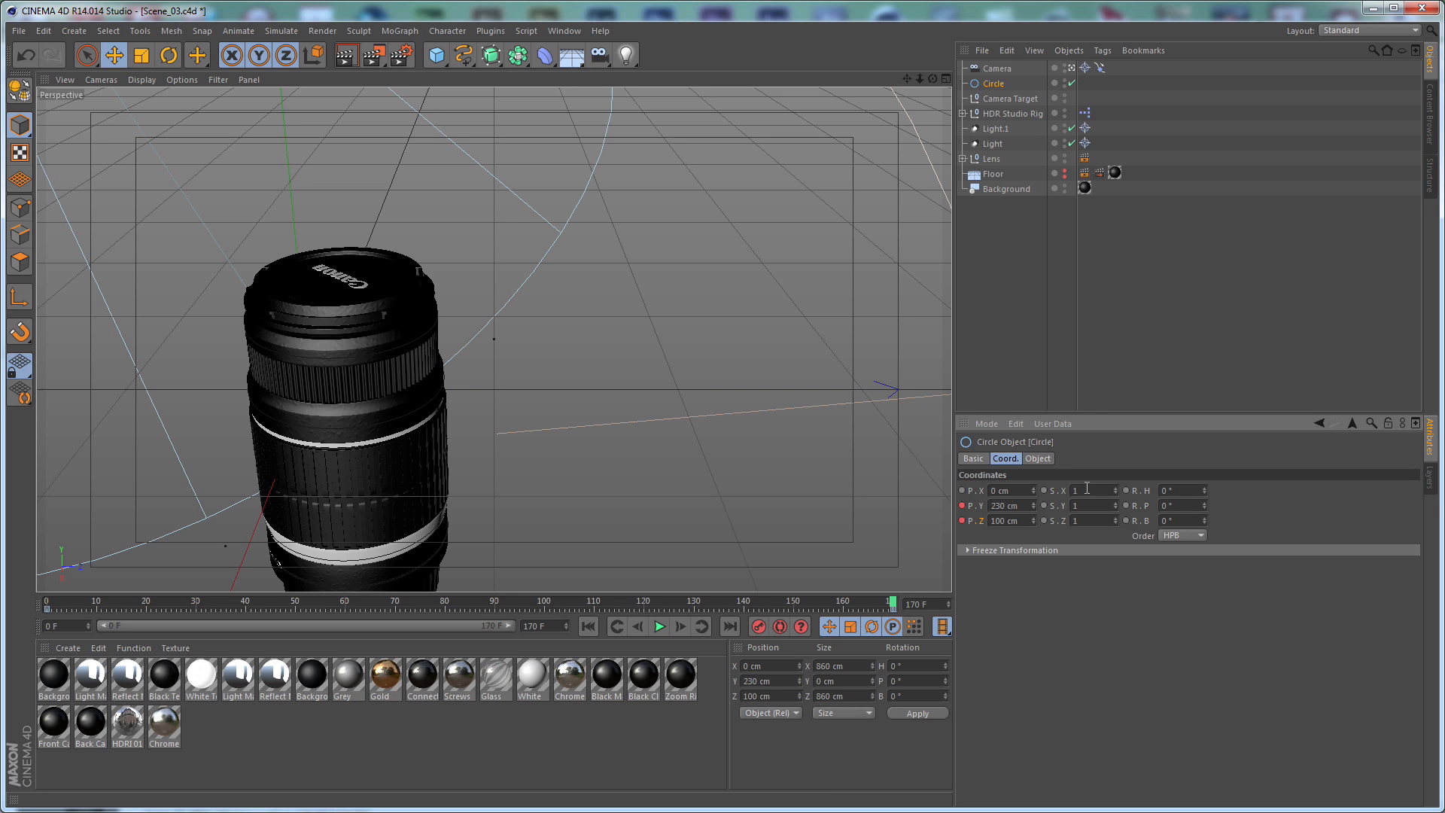
Play back the camera animation and return to the first frame
{"action": "left_click", "coordinate": [659, 626]}
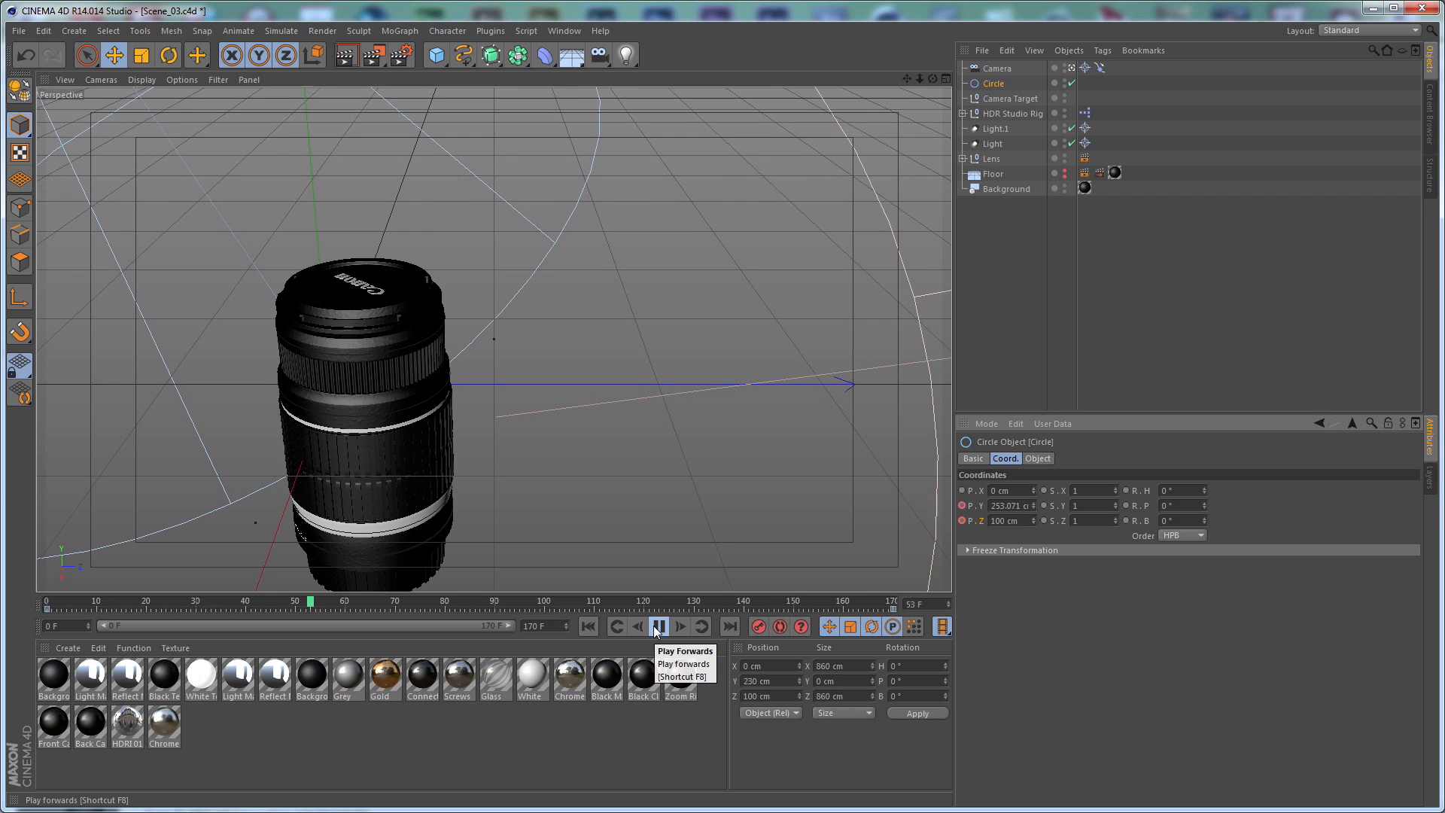
{"action": "left_click", "coordinate": [659, 626]}
{"action": "left_click", "coordinate": [588, 627]}
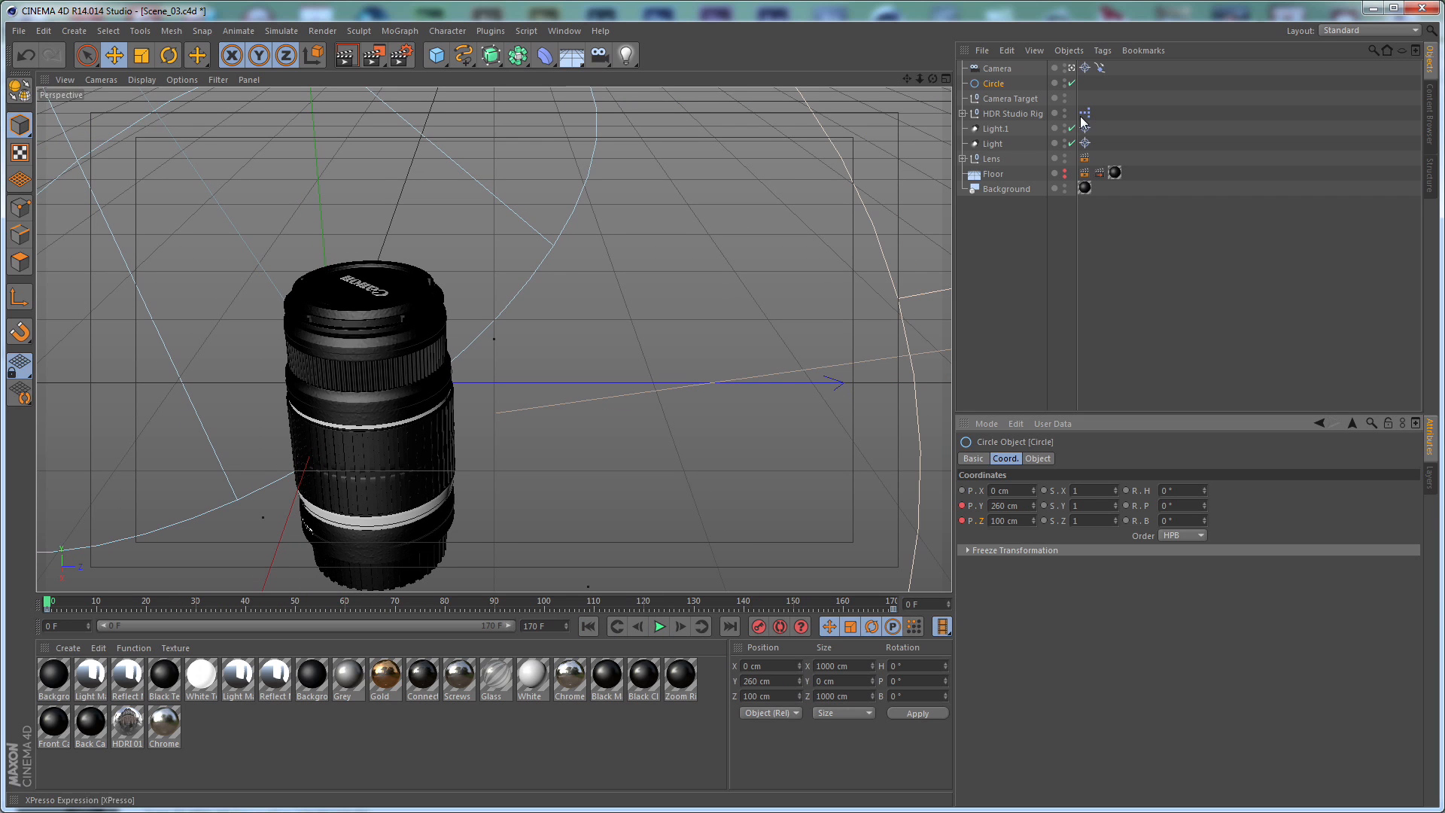
Make the Floor visible in the viewport and leave the camera view to look at the lens from below
{"action": "left_click", "coordinate": [1065, 172]}
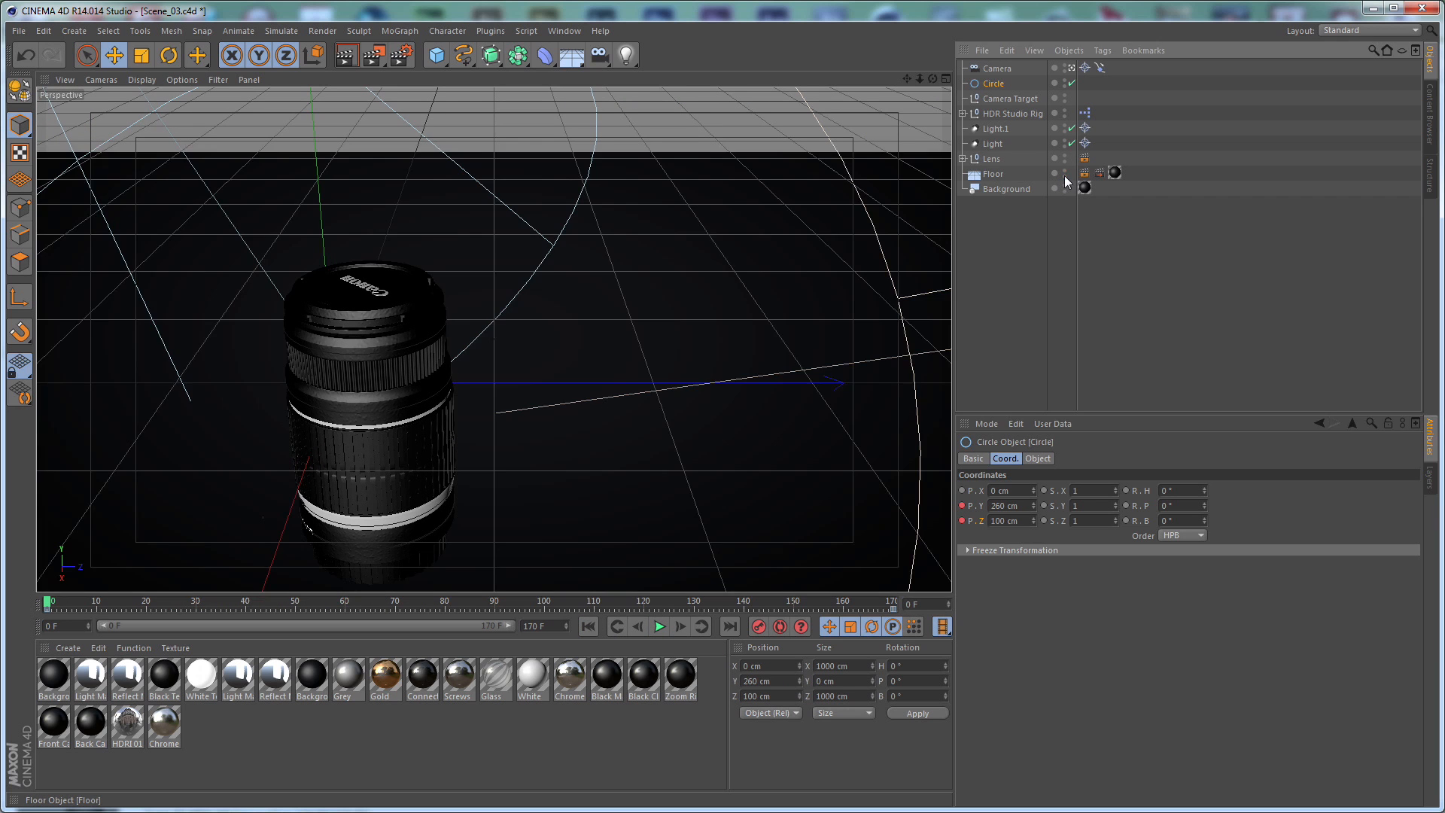
{"action": "left_click", "coordinate": [1072, 68]}
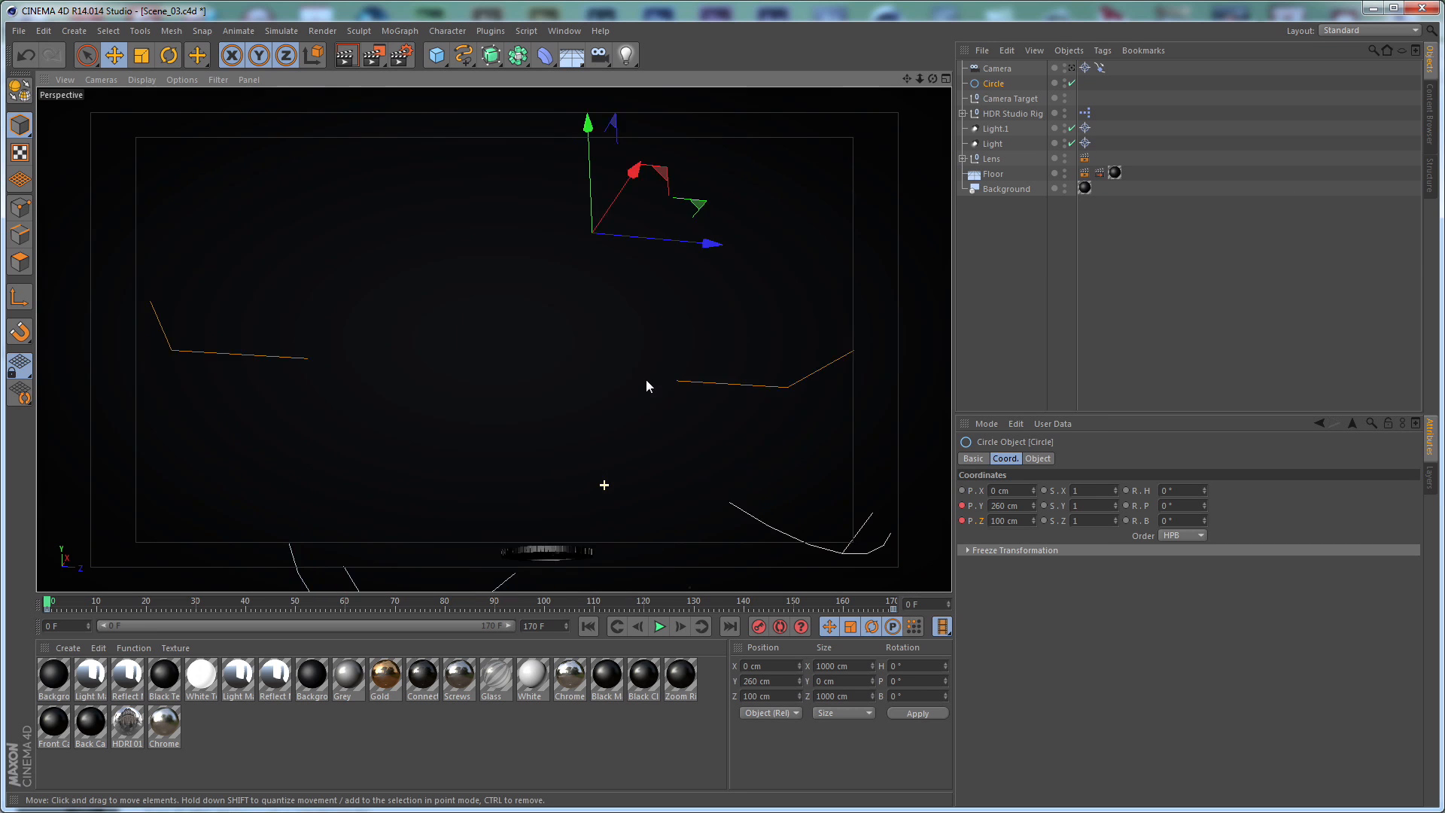
{"action": "middle_click_drag", "start_coordinate": [646, 387], "coordinate": [646, 381], "text": "alt"}
{"action": "middle_click_drag", "start_coordinate": [616, 460], "coordinate": [621, 423], "text": "alt"}
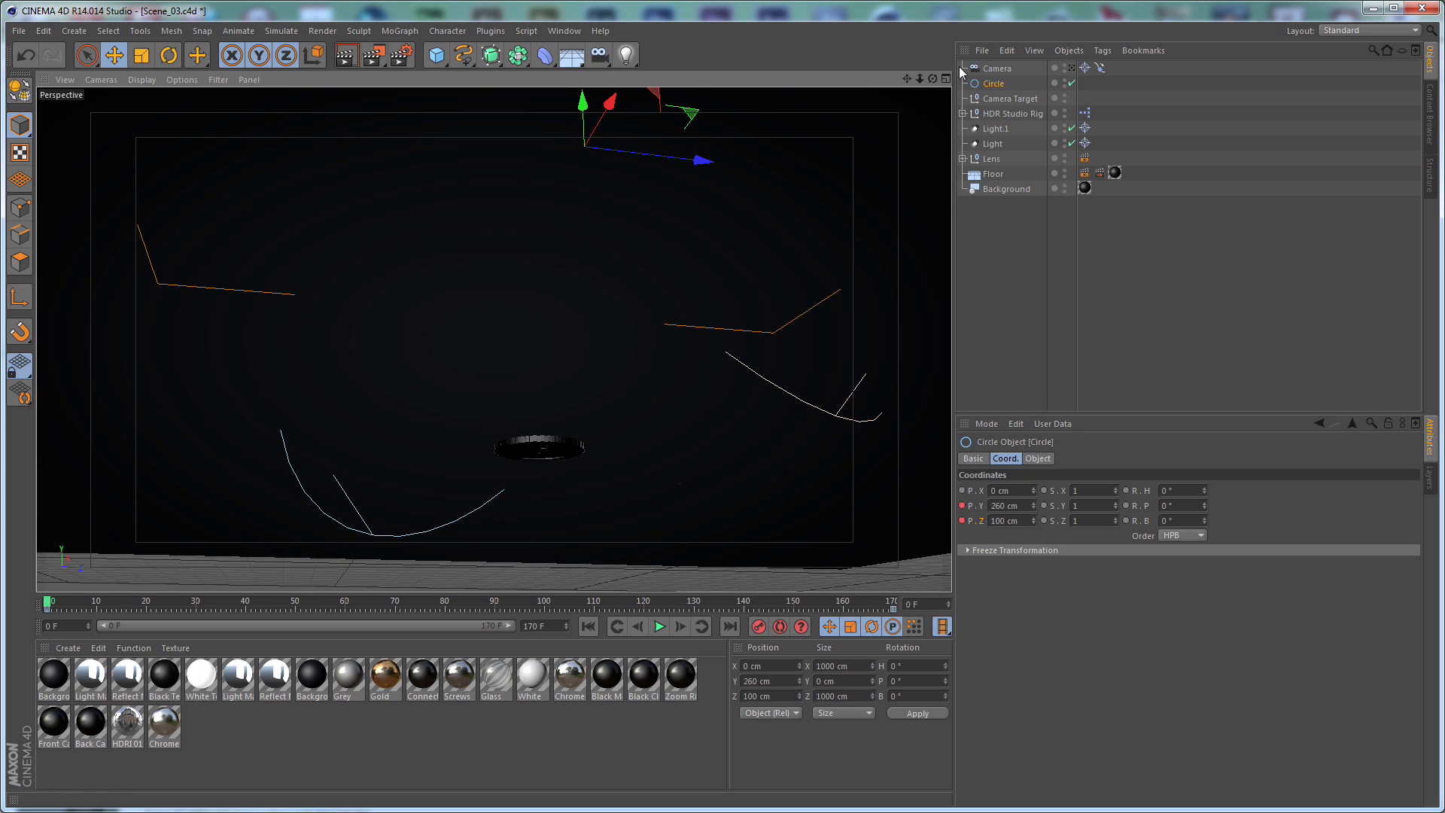
Raise the Lens to a Y position of 0 cm and switch back to the camera view
{"action": "left_click", "coordinate": [992, 158]}
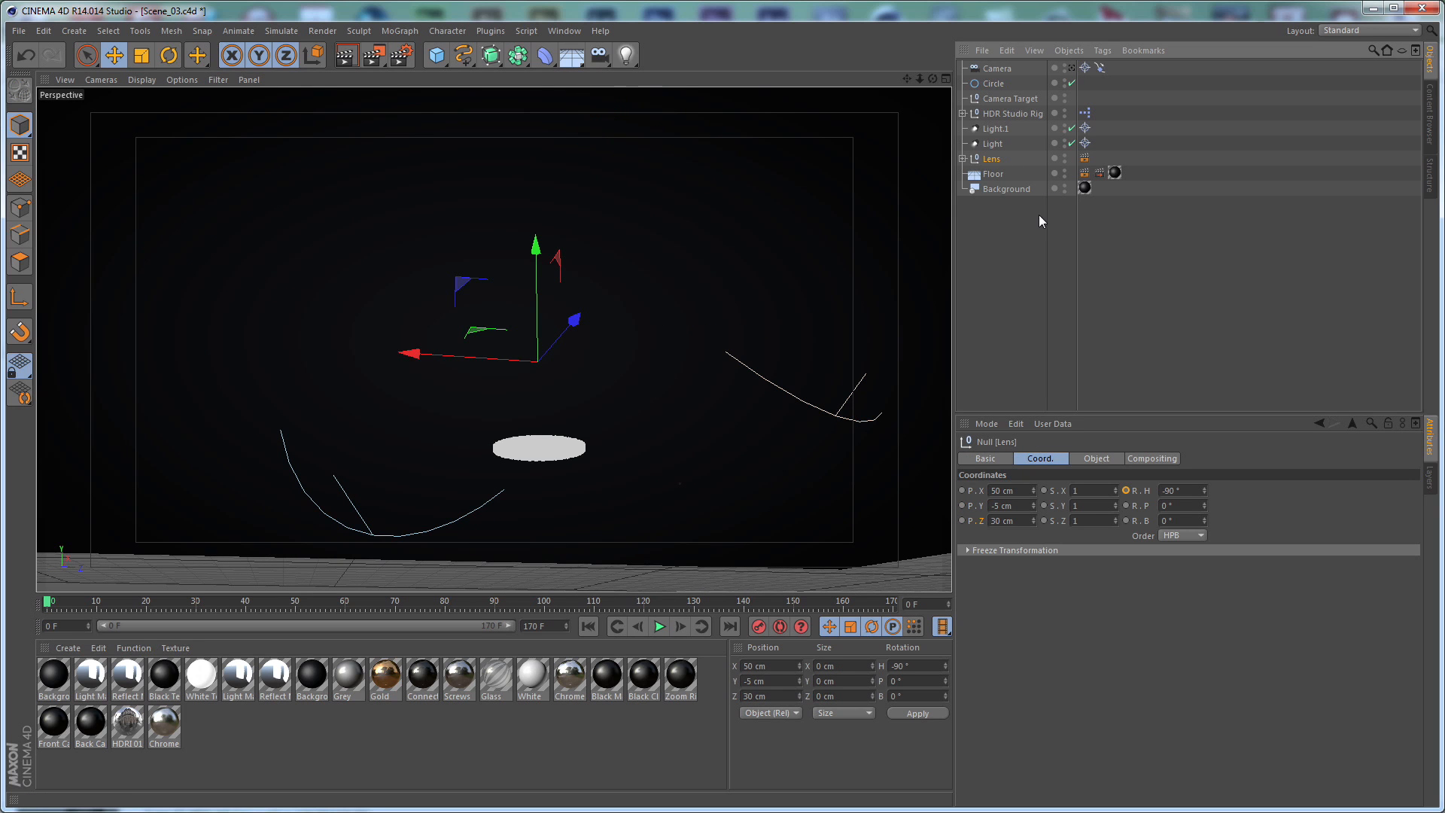
{"action": "left_click_drag", "start_coordinate": [1036, 503], "coordinate": [1036, 503]}
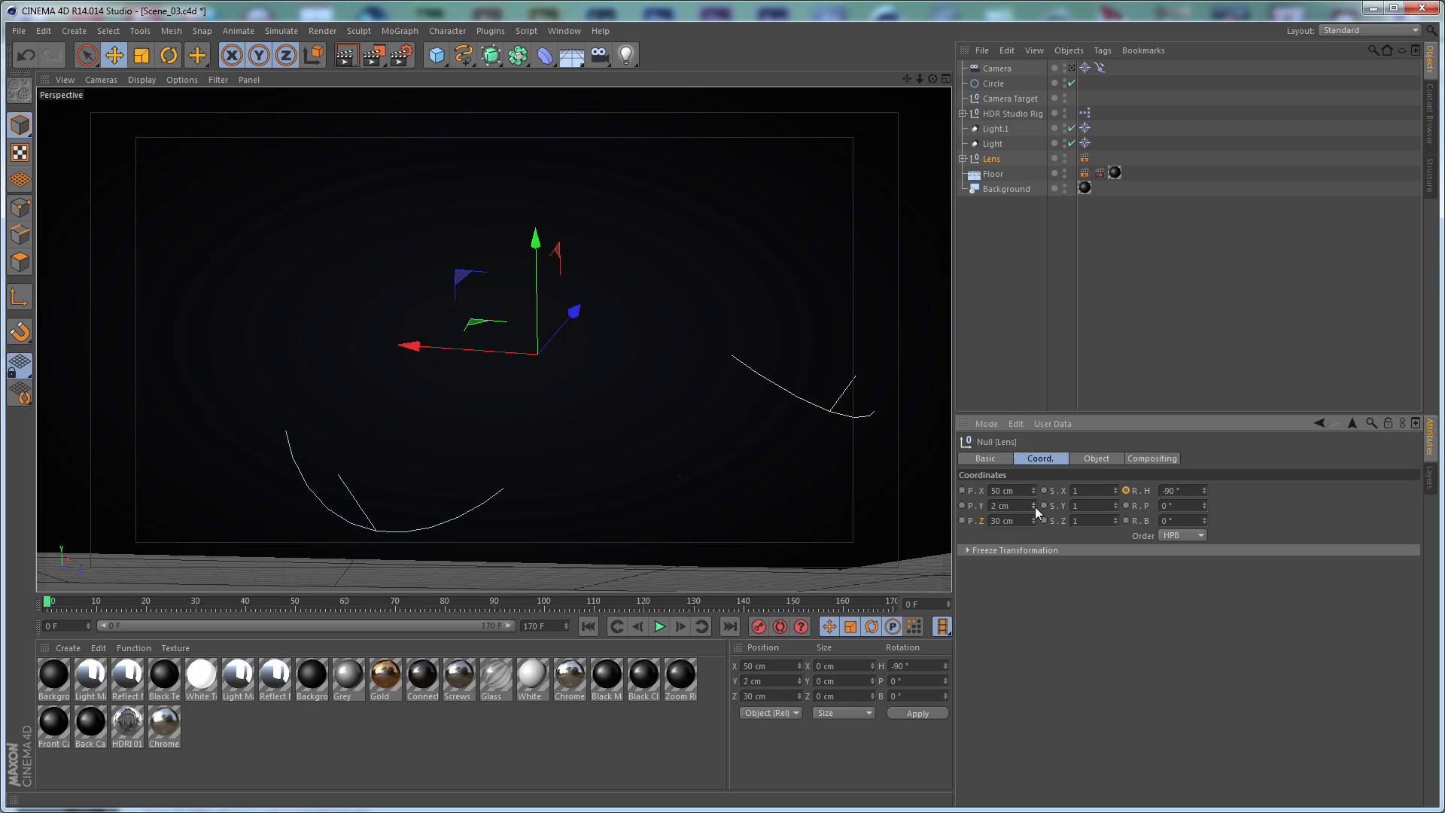
{"action": "left_click", "coordinate": [1033, 508]}
{"action": "left_click", "coordinate": [1033, 507]}
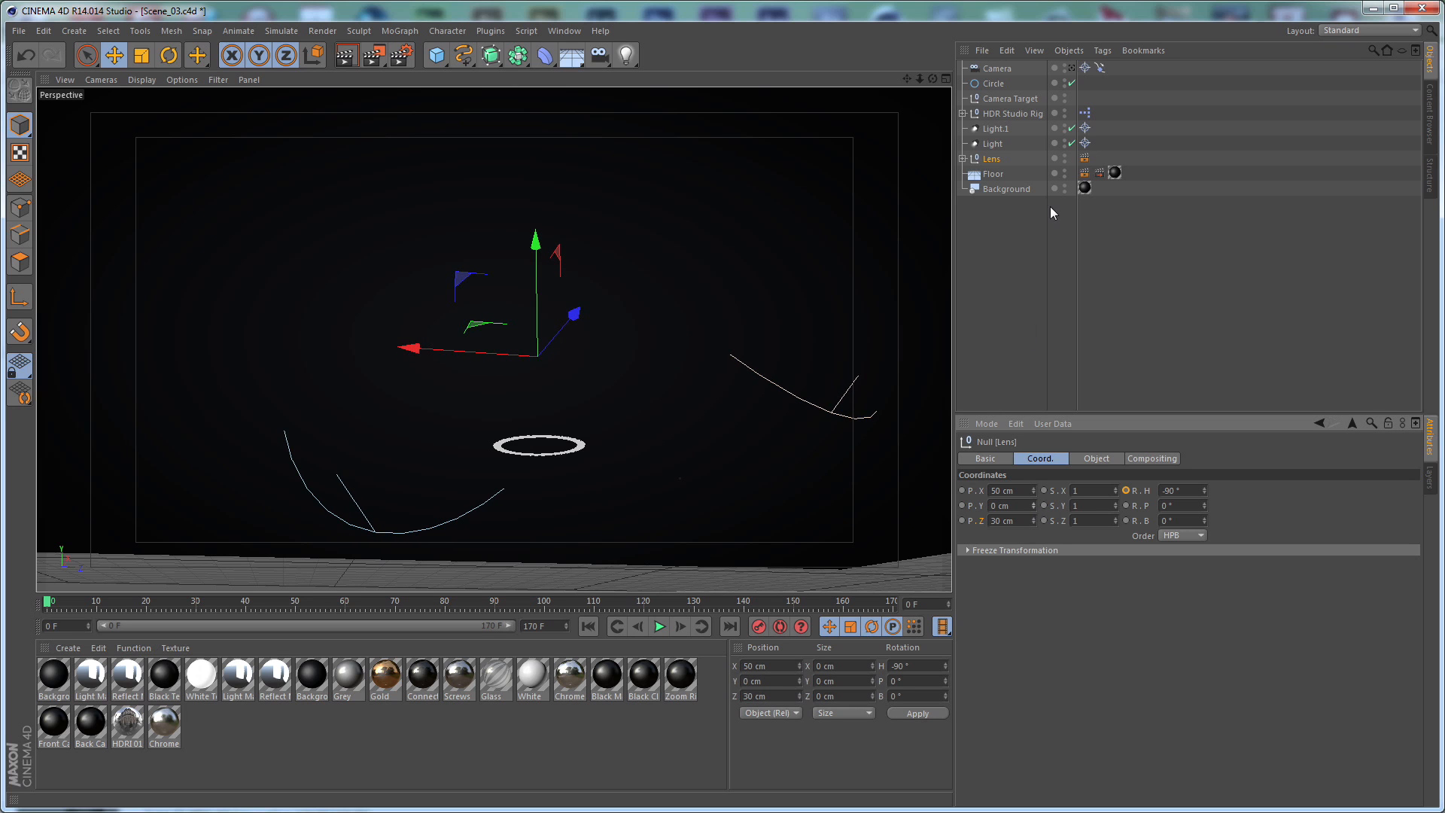
{"action": "left_click", "coordinate": [1072, 67]}
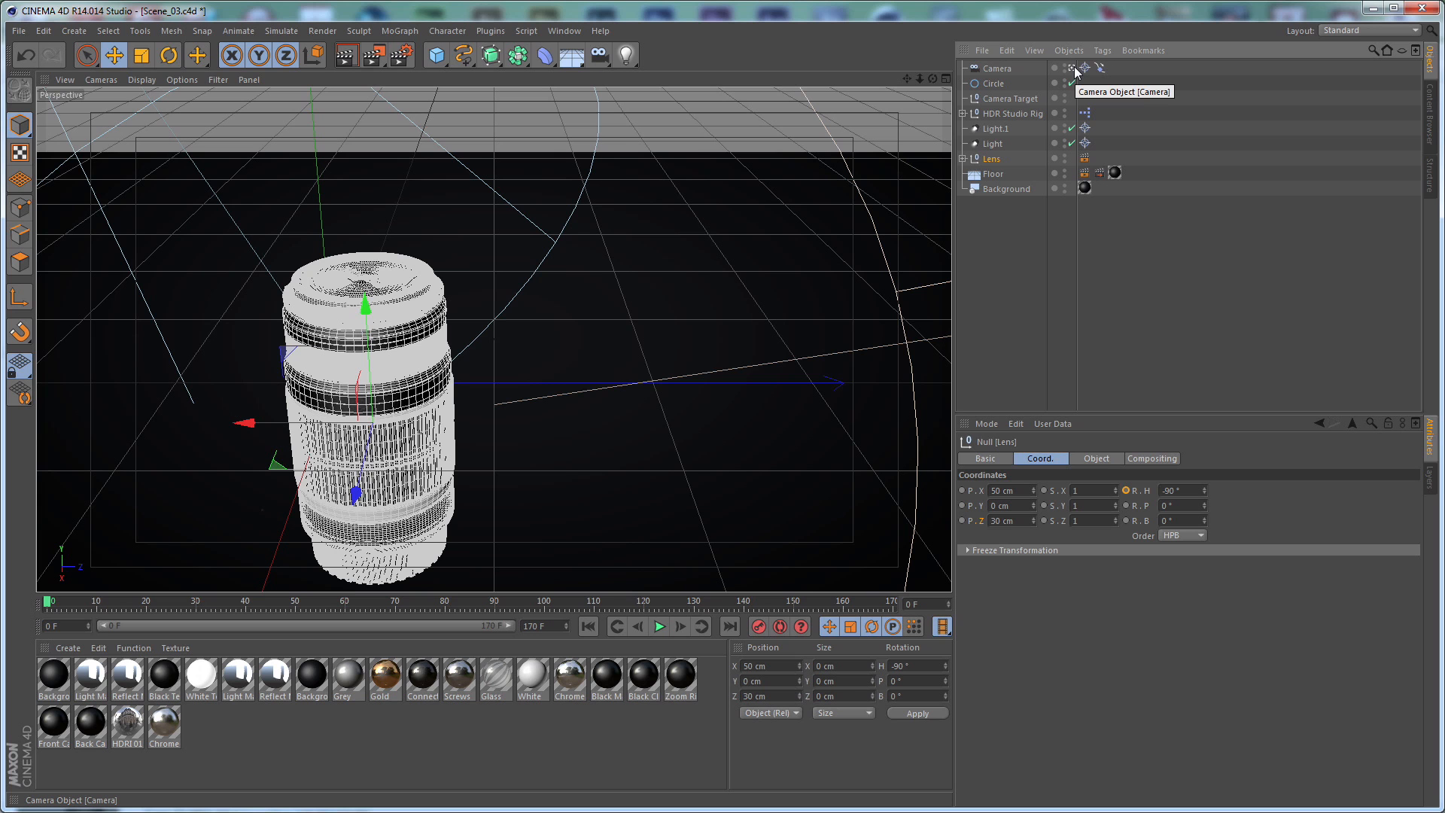
Add a Plane, position it at Y 120 cm and Z 192 cm, and set its bank rotation to 90°
{"action": "left_click", "coordinate": [433, 59]}
{"action": "left_click", "coordinate": [576, 104]}
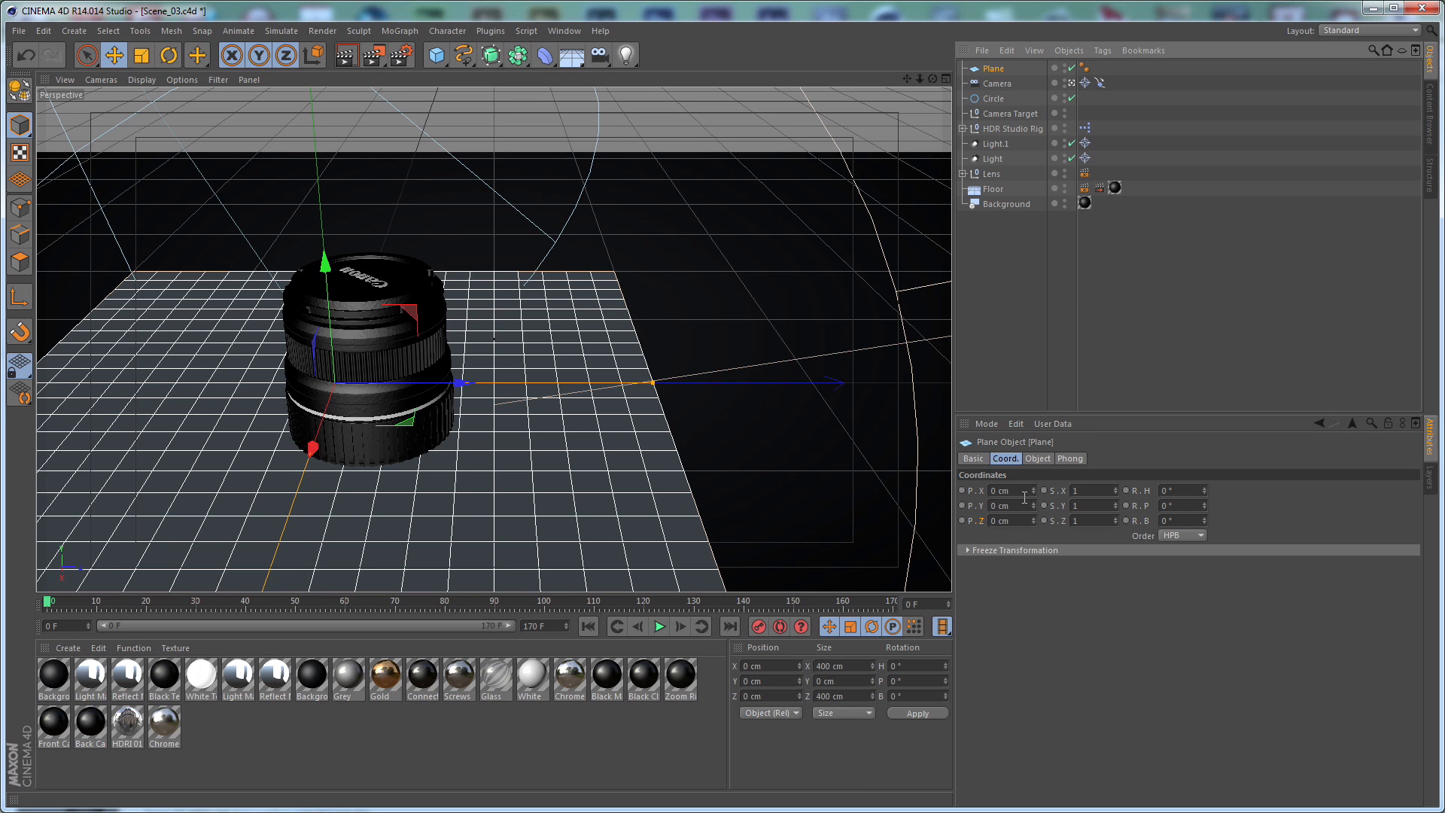
{"action": "left_click_drag", "start_coordinate": [1025, 505], "coordinate": [943, 512]}
{"action": "type", "text": "120"}
{"action": "key", "text": "Return"}
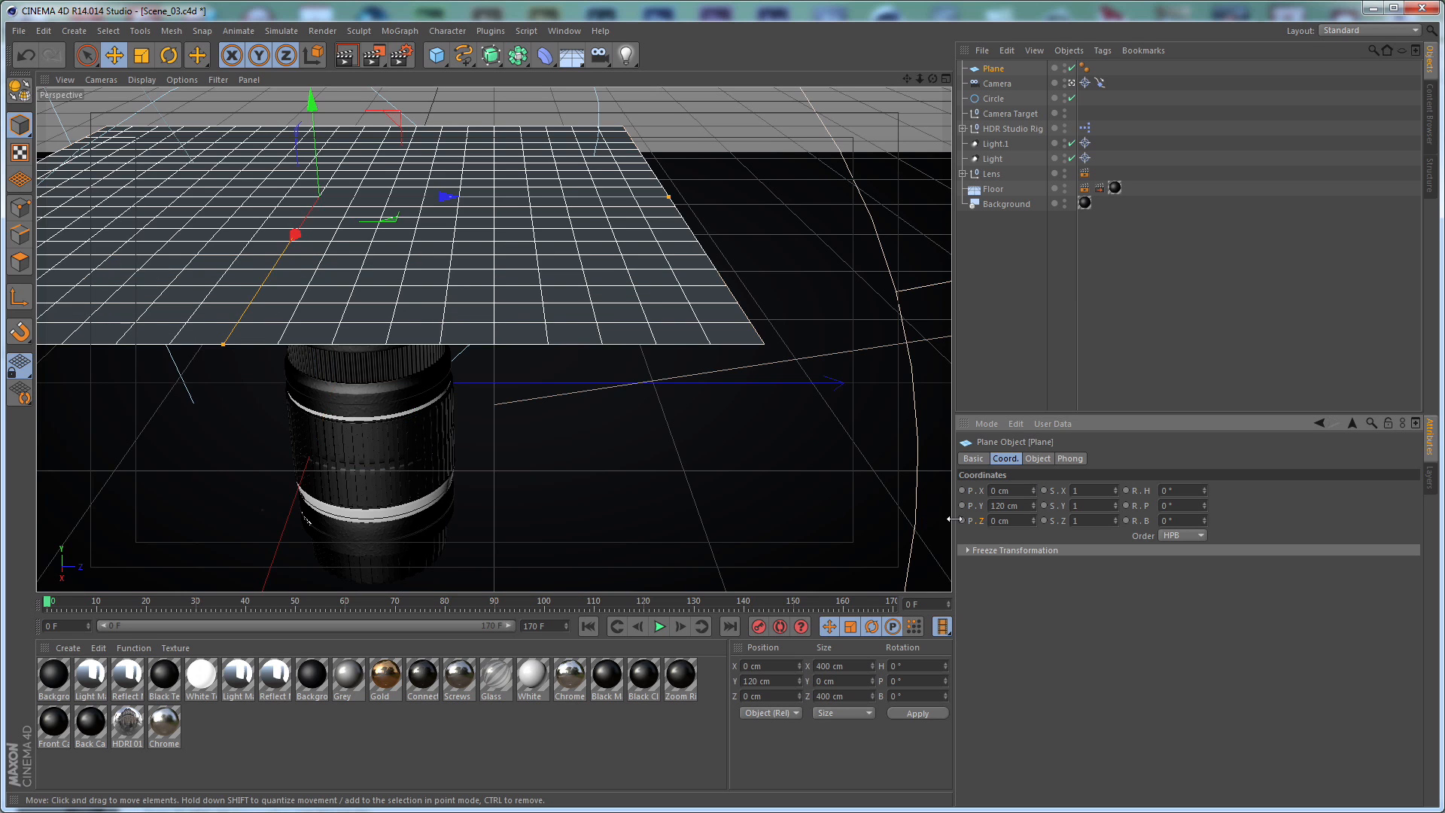
{"action": "type", "text": "192"}
{"action": "key", "text": "Return"}
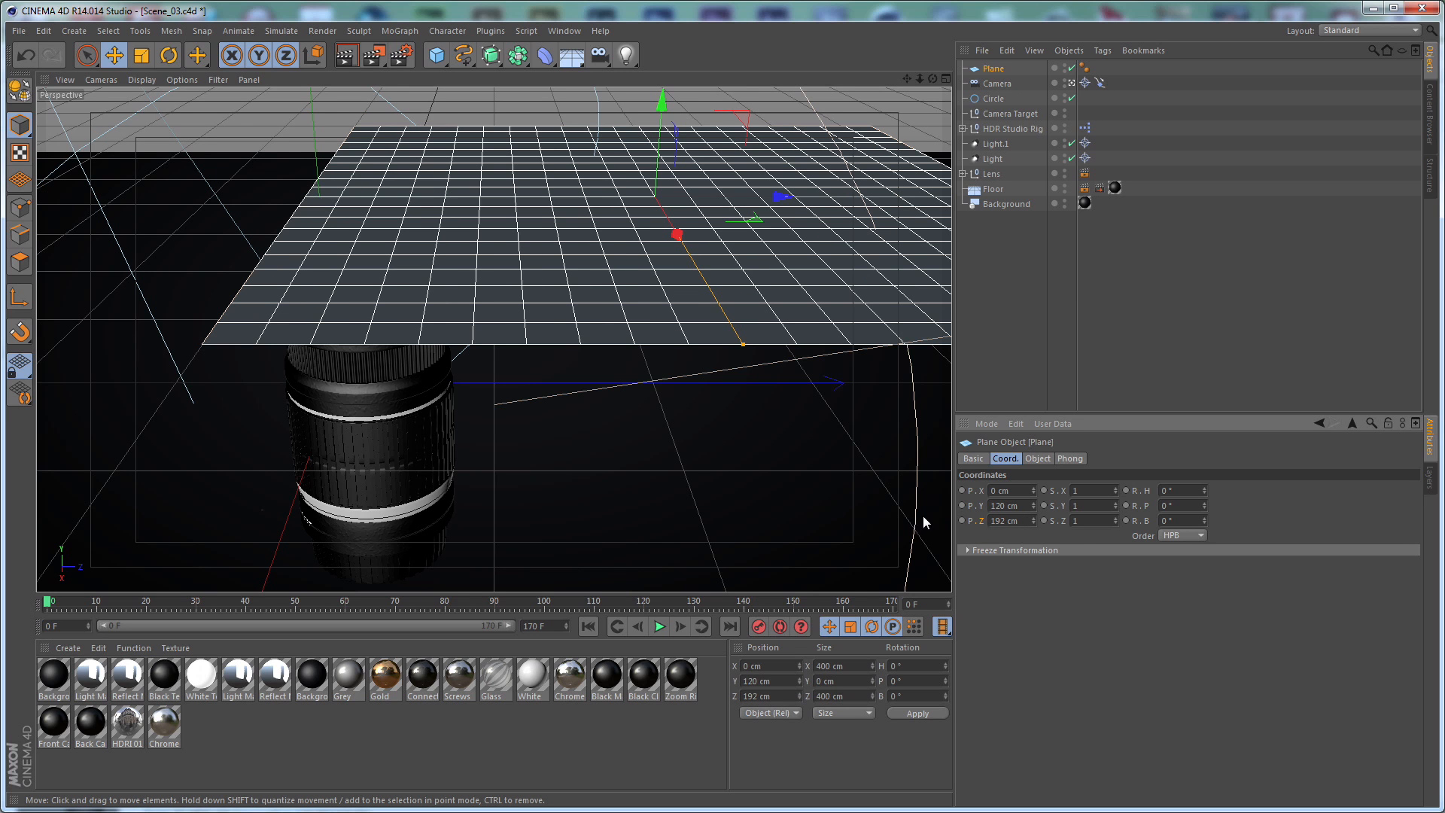
{"action": "left_click_drag", "start_coordinate": [1183, 520], "coordinate": [979, 539]}
{"action": "type", "text": "90"}
{"action": "key", "text": "Return"}
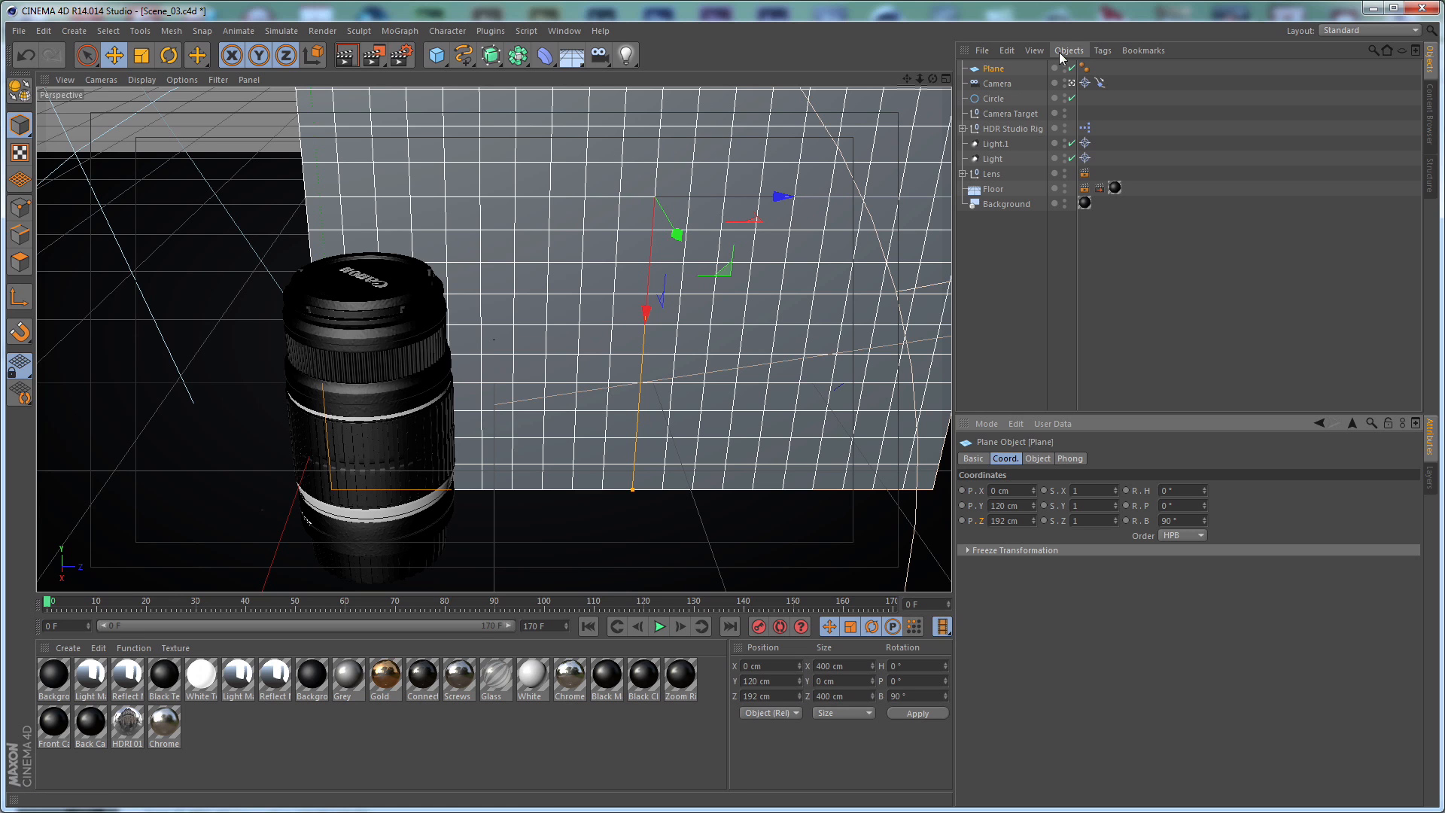
Give the Plane an External Compositing tag with Solid enabled at 200 by 200, and hide the Plane in the viewport
{"action": "right_click", "coordinate": [991, 70]}
{"action": "mouse_move", "coordinate": [1129, 76]}
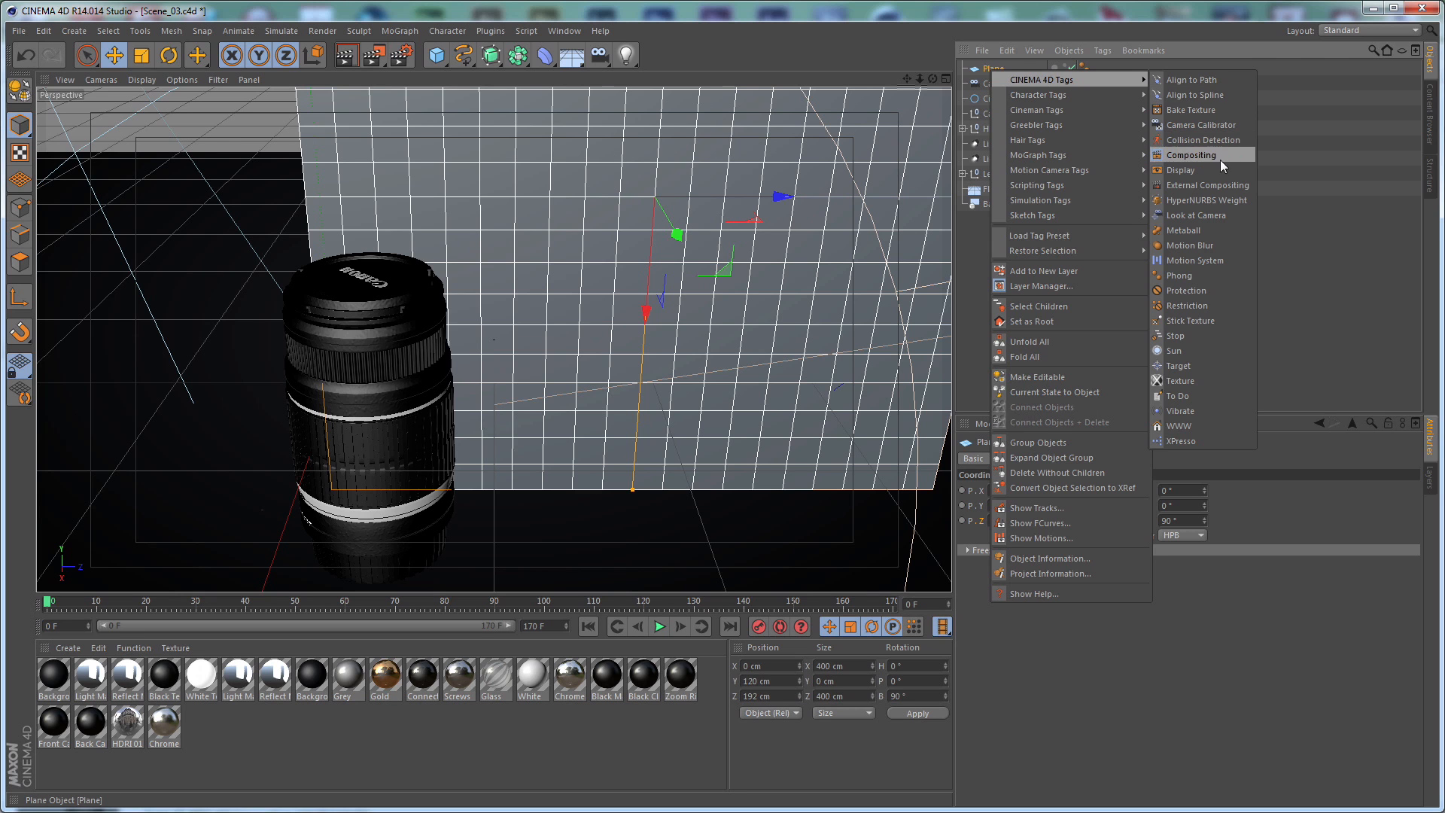
{"action": "left_click", "coordinate": [1228, 177]}
{"action": "left_click", "coordinate": [1026, 534]}
{"action": "left_click_drag", "start_coordinate": [1045, 560], "coordinate": [882, 558]}
{"action": "type", "text": "200"}
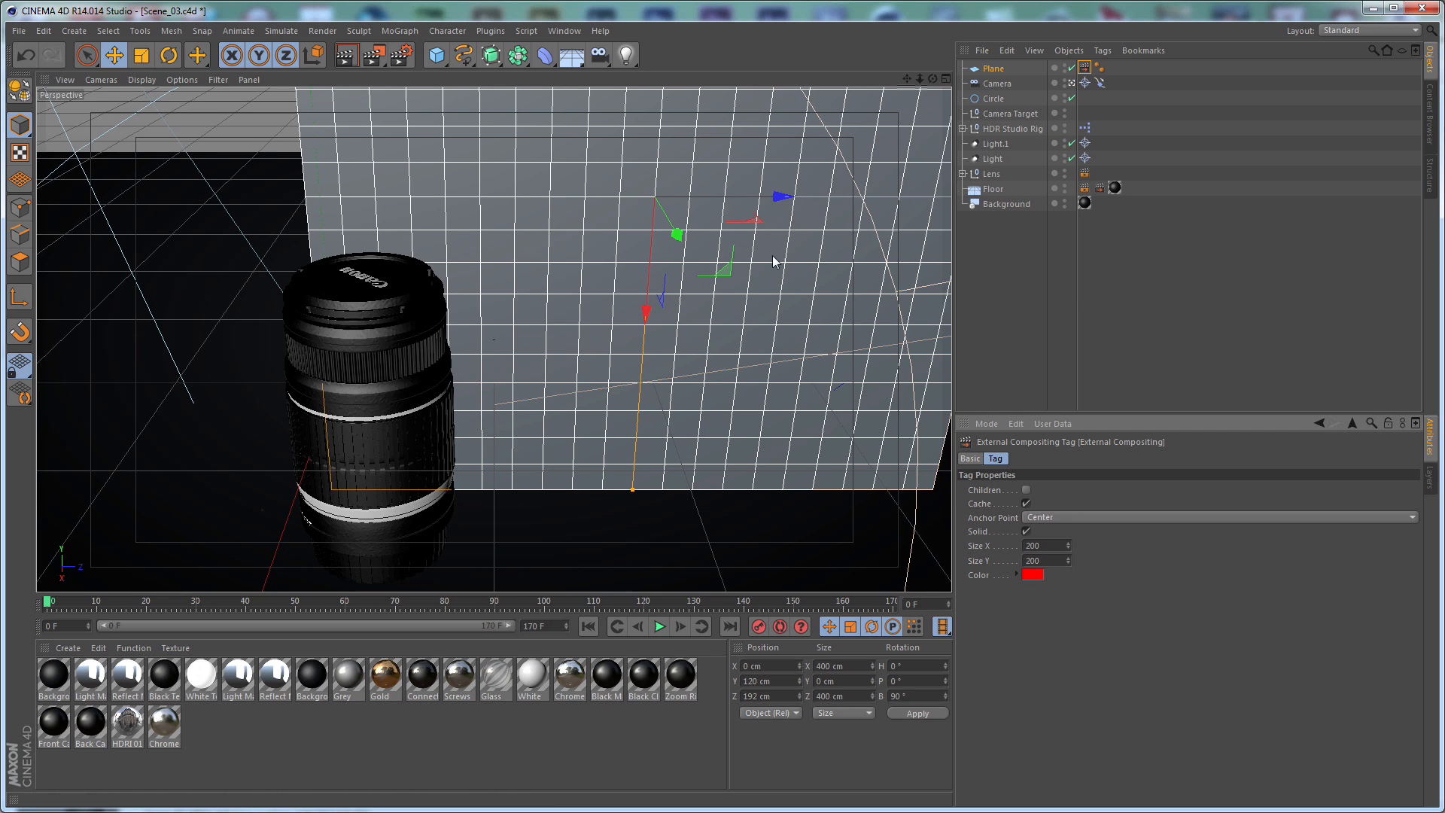
{"action": "left_click", "coordinate": [1064, 69]}
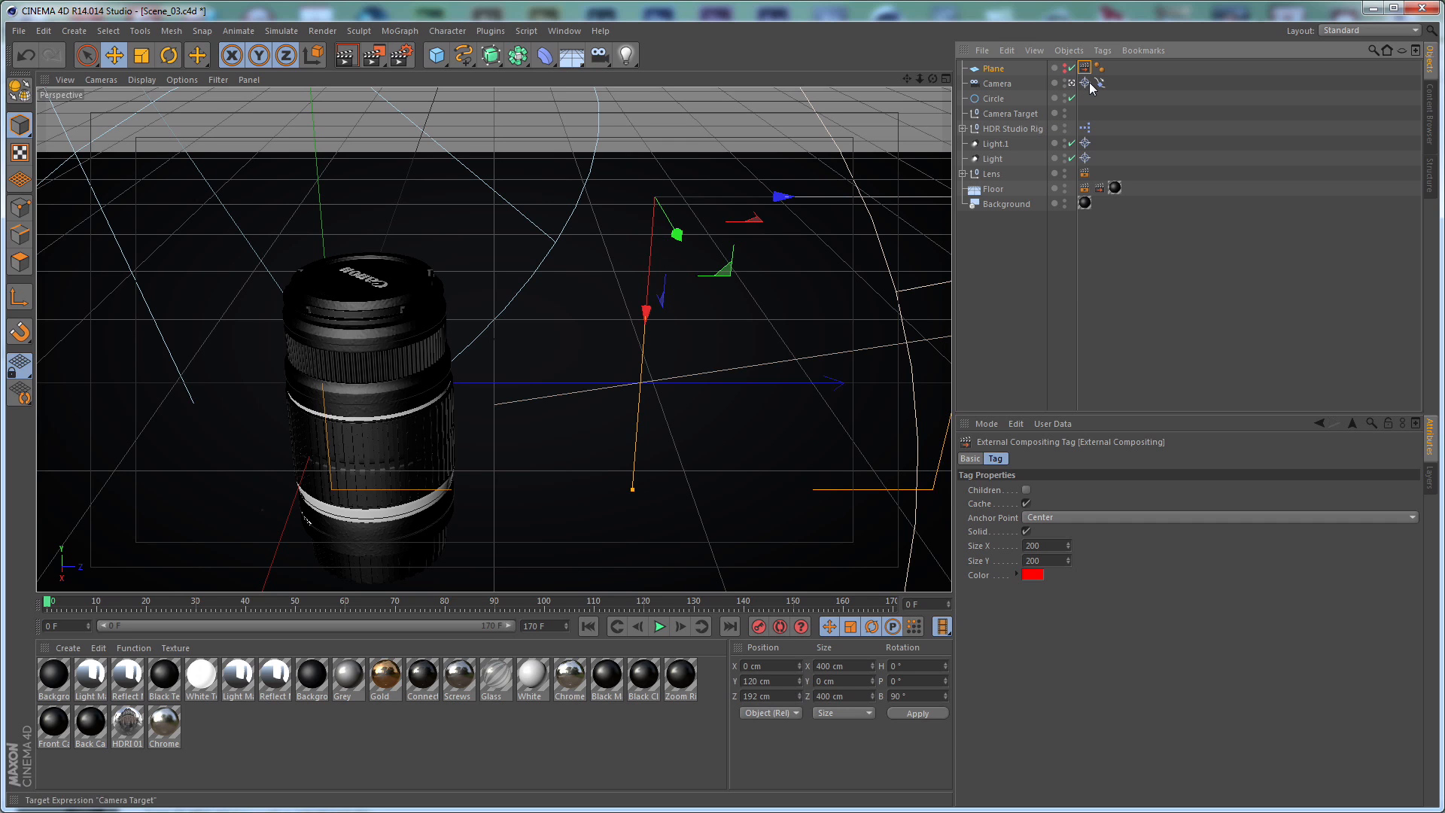
{"action": "left_click", "coordinate": [1009, 267]}
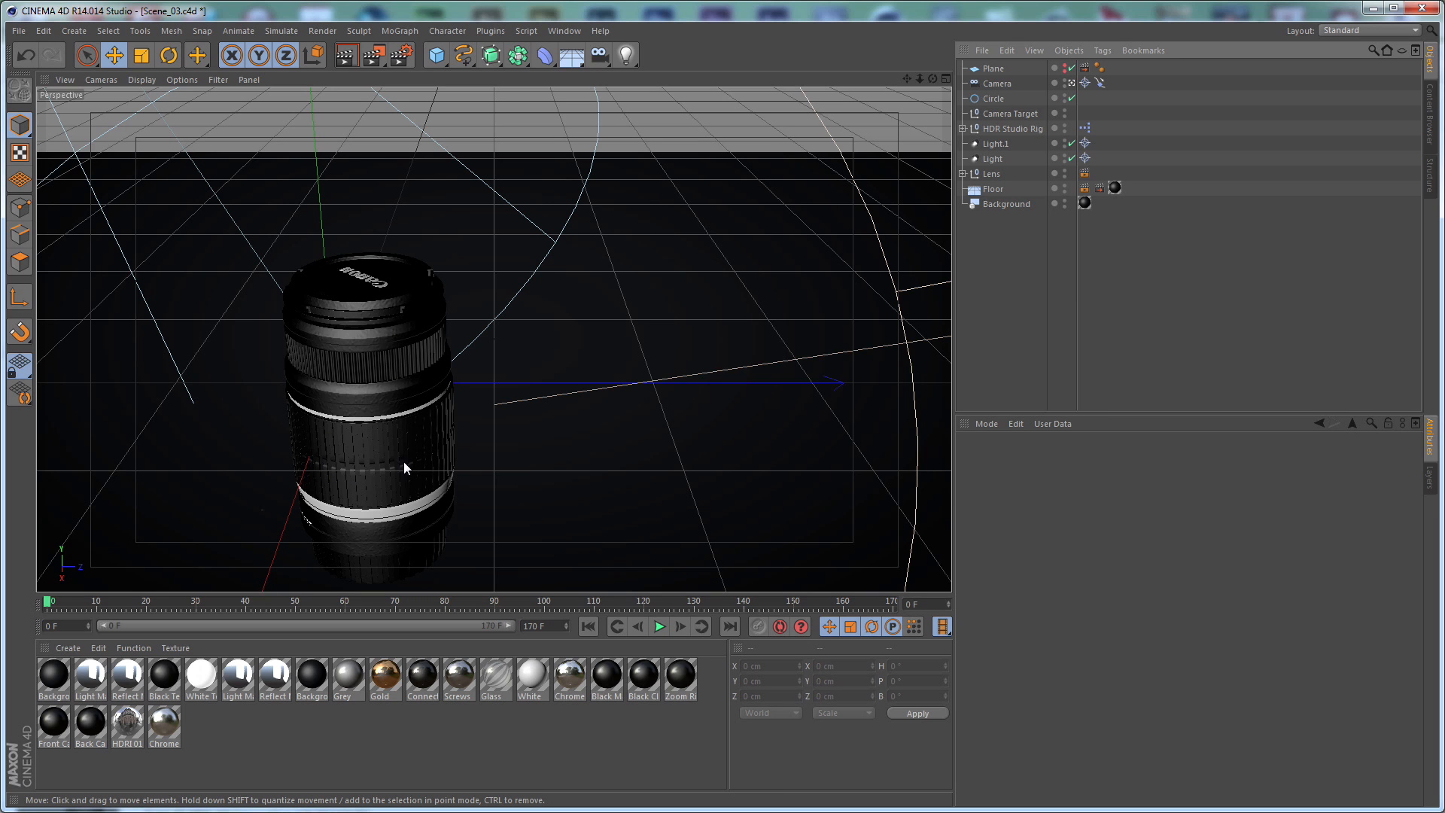
Set the Lens position to X 0 cm, Y 0.5 cm and Z 0 cm
{"action": "left_click", "coordinate": [993, 175]}
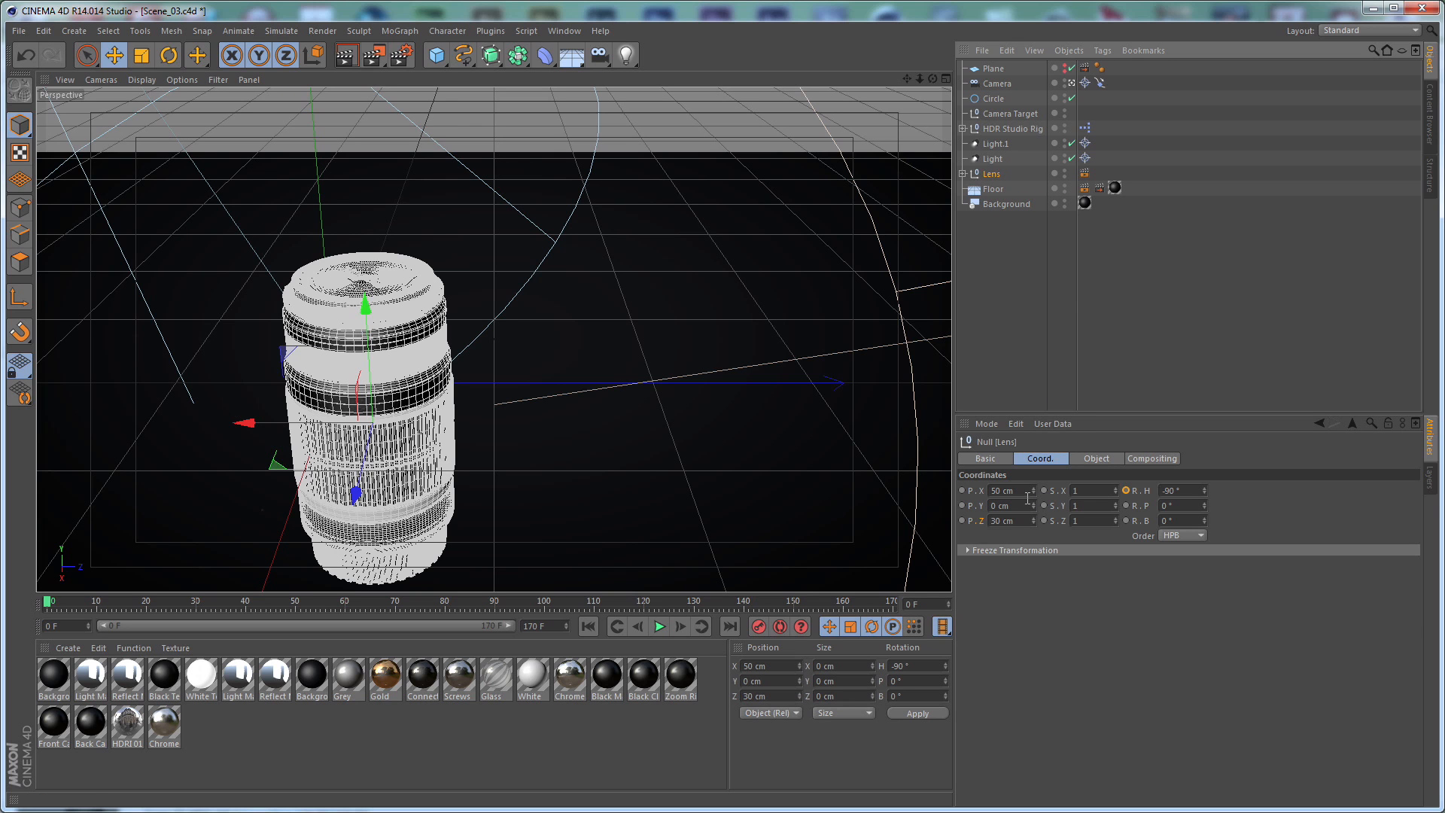
{"action": "double_click", "coordinate": [1009, 490]}
{"action": "type", "text": "0"}
{"action": "key", "text": "Return"}
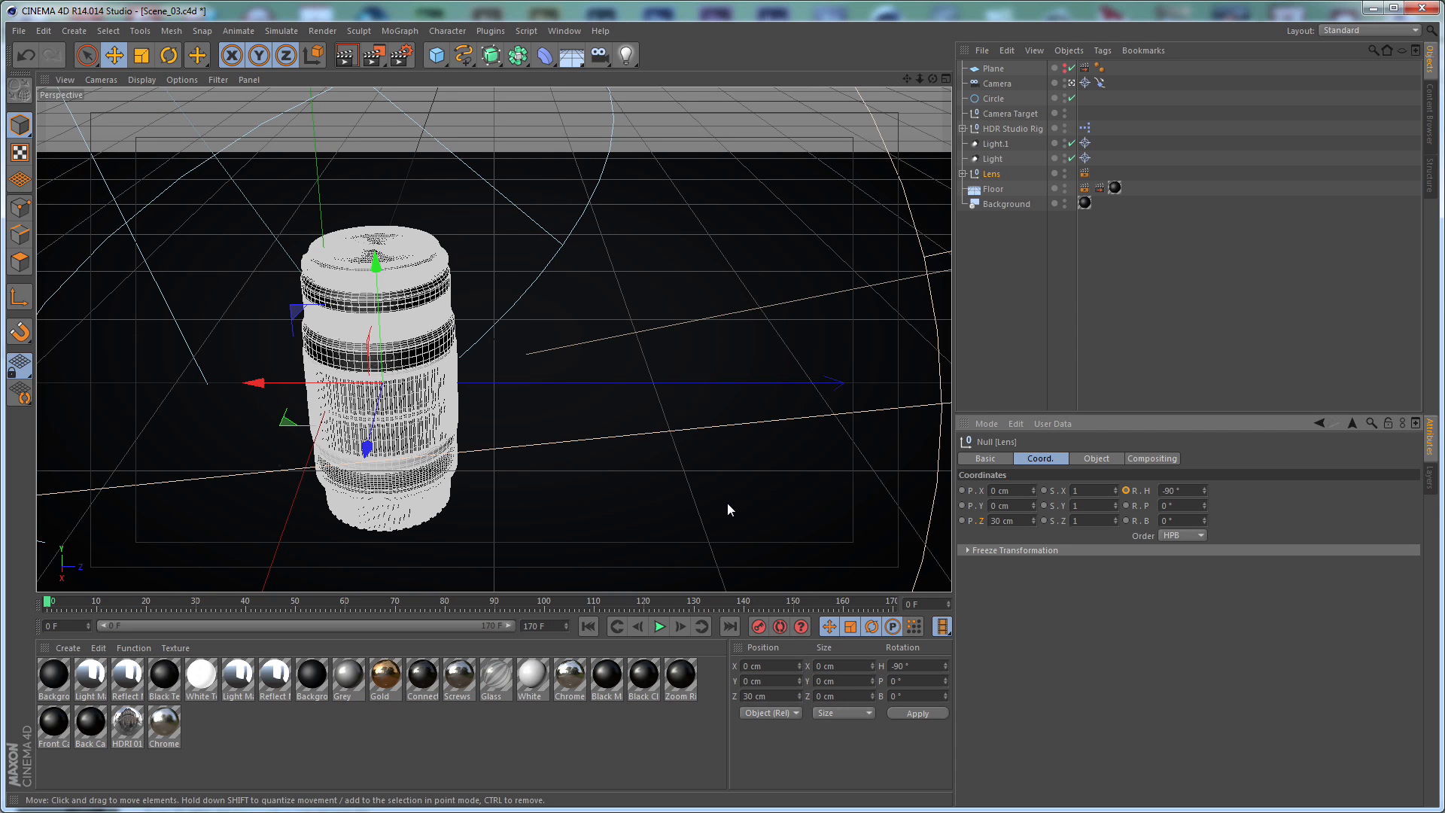
{"action": "key", "text": "Tab"}
{"action": "type", "text": ".5"}
{"action": "key", "text": "Return"}
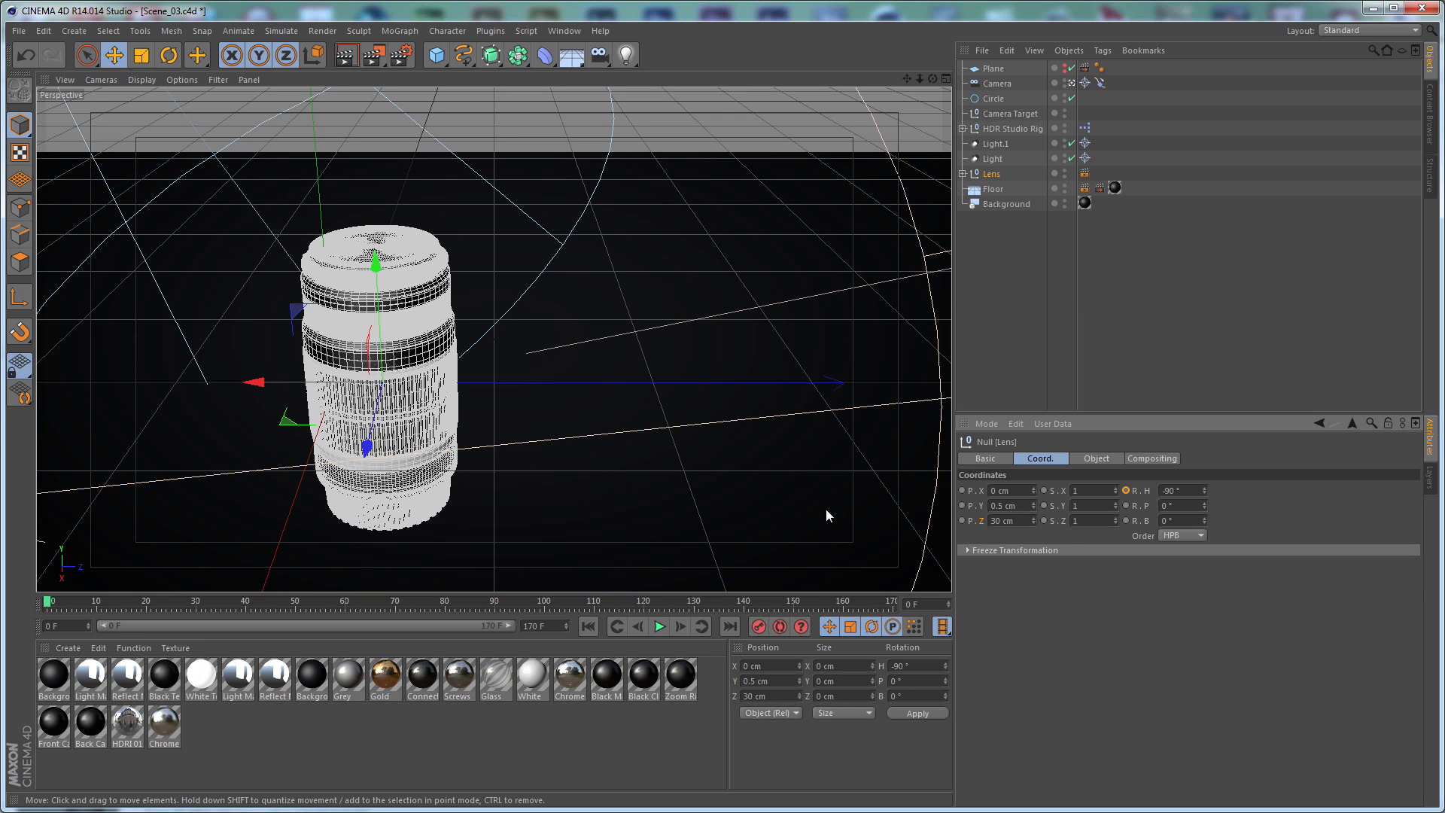
{"action": "double_click", "coordinate": [1008, 521]}
{"action": "type", "text": "0m"}
{"action": "key", "text": "Return"}
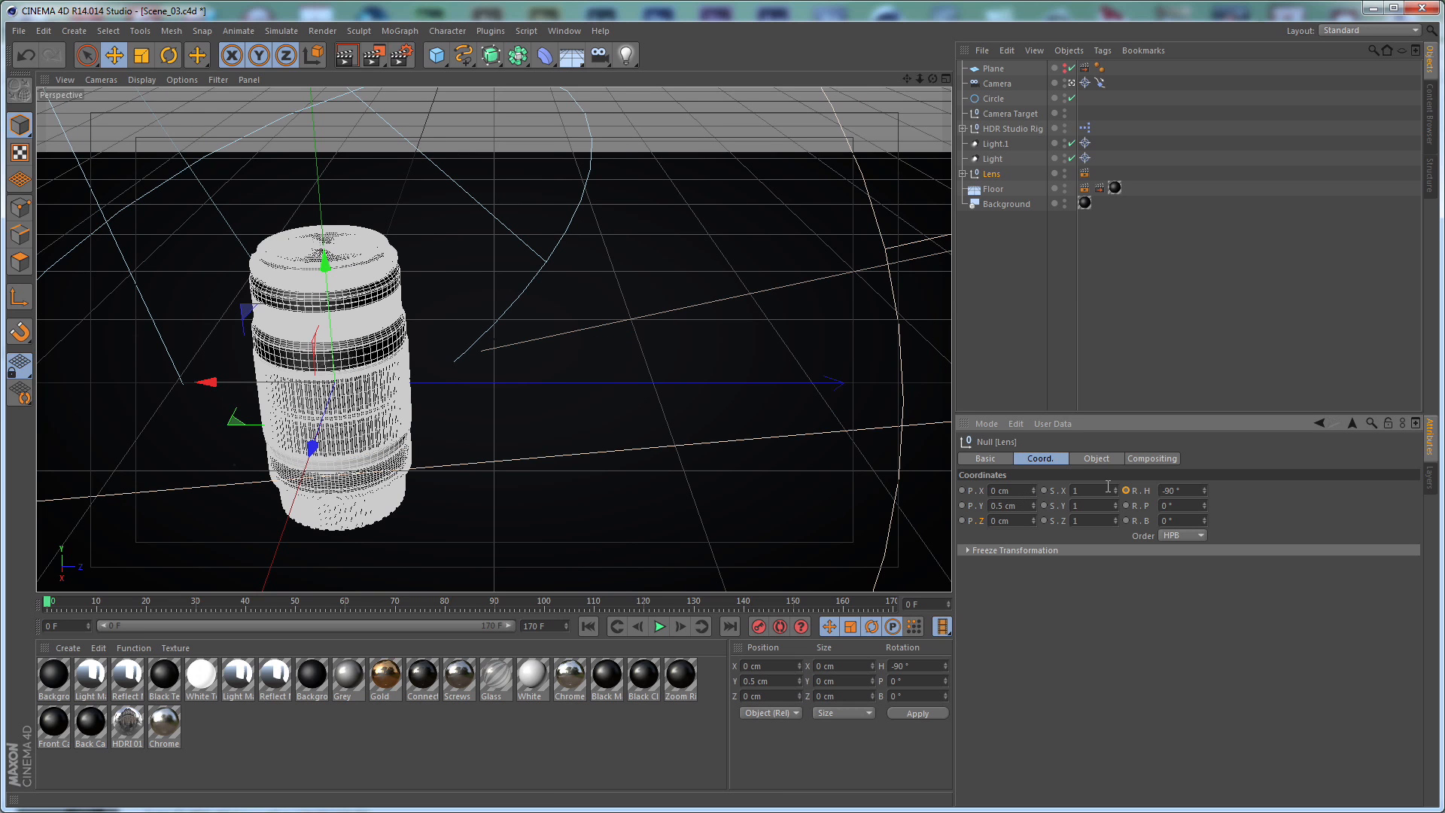
Set the Lens heading rotation to 35° and deselect it
{"action": "double_click", "coordinate": [1172, 491]}
{"action": "type", "text": "35"}
{"action": "key", "text": "Return"}
{"action": "left_click", "coordinate": [1012, 304]}
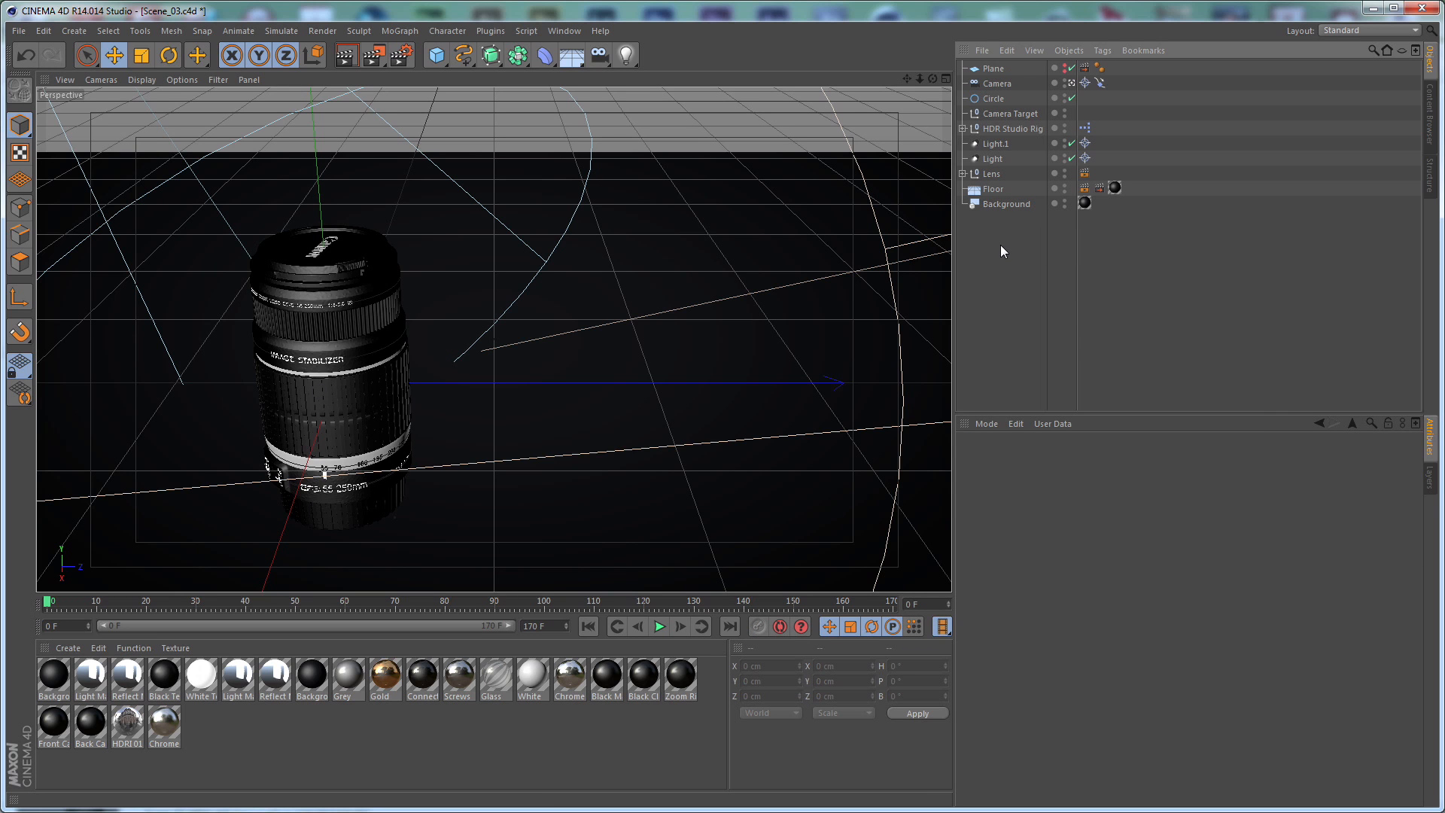
Duplicate the Lens and position the copy at X -52 cm, Y -36 cm and Z 207 cm
{"action": "left_click", "coordinate": [996, 175]}
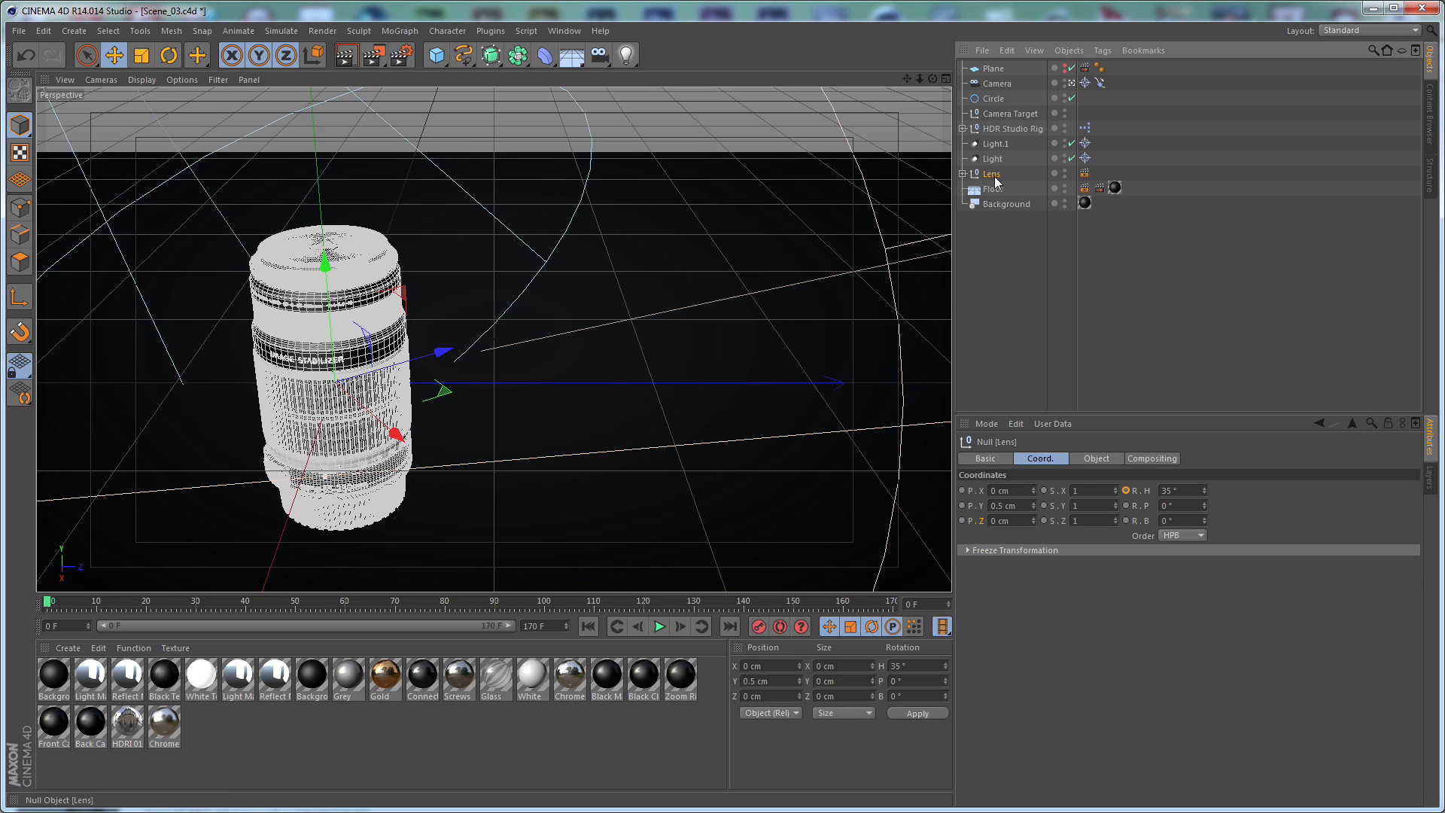
{"action": "left_click_drag", "start_coordinate": [996, 173], "coordinate": [1003, 175]}
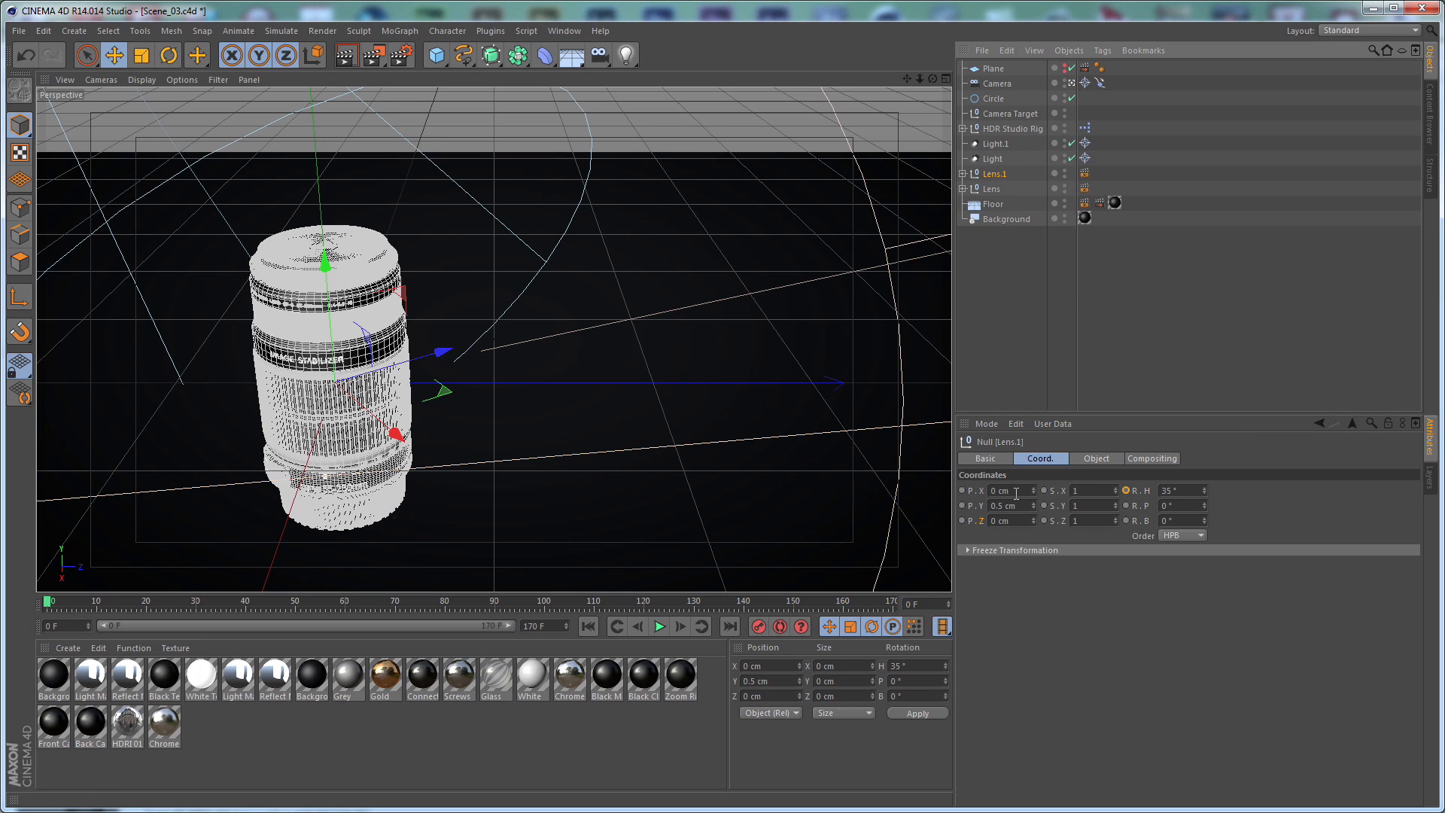
{"action": "left_click", "coordinate": [1013, 490]}
{"action": "type", "text": "-52"}
{"action": "key", "text": "Return"}
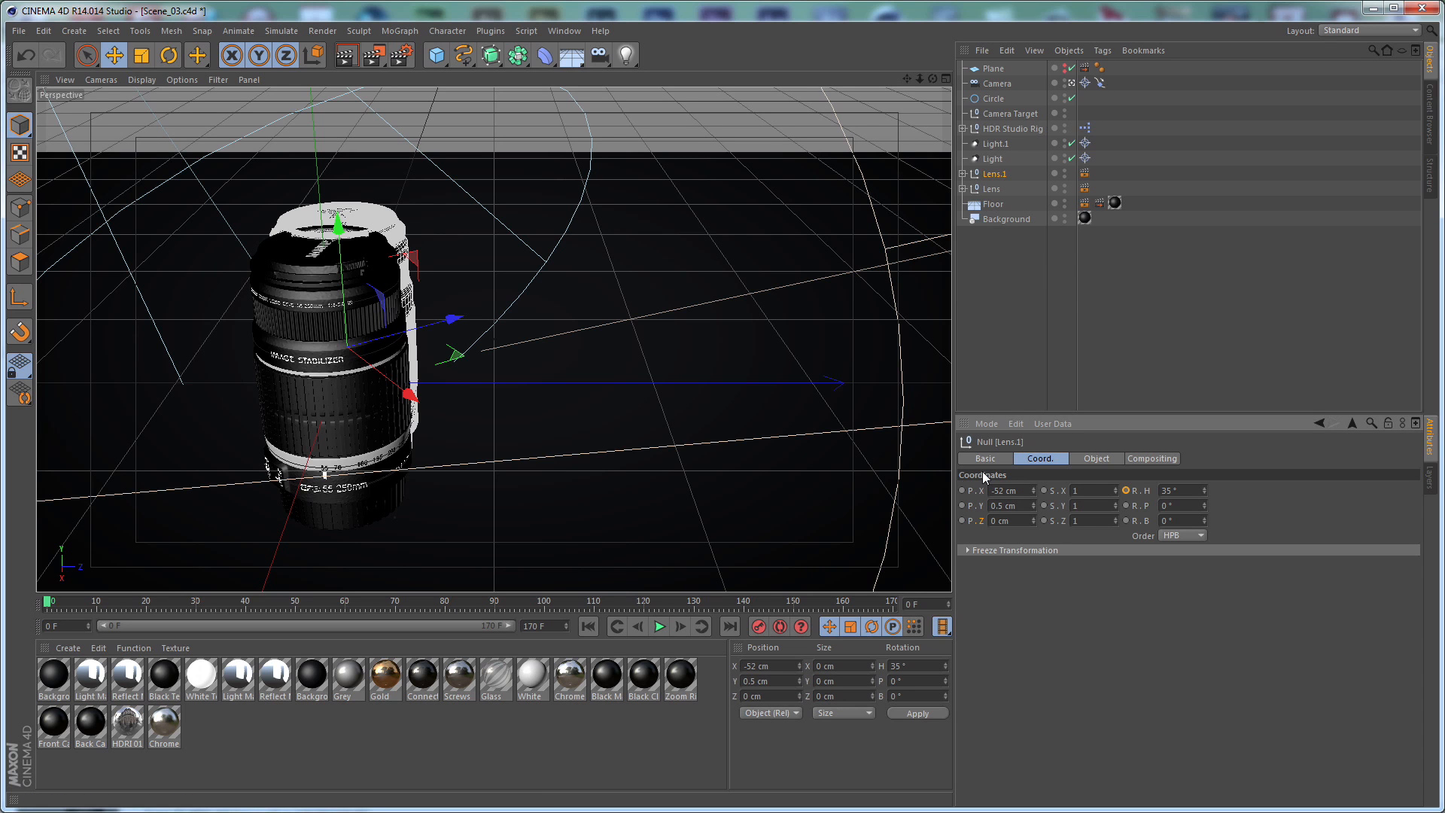
{"action": "key", "text": "Tab"}
{"action": "type", "text": "-36"}
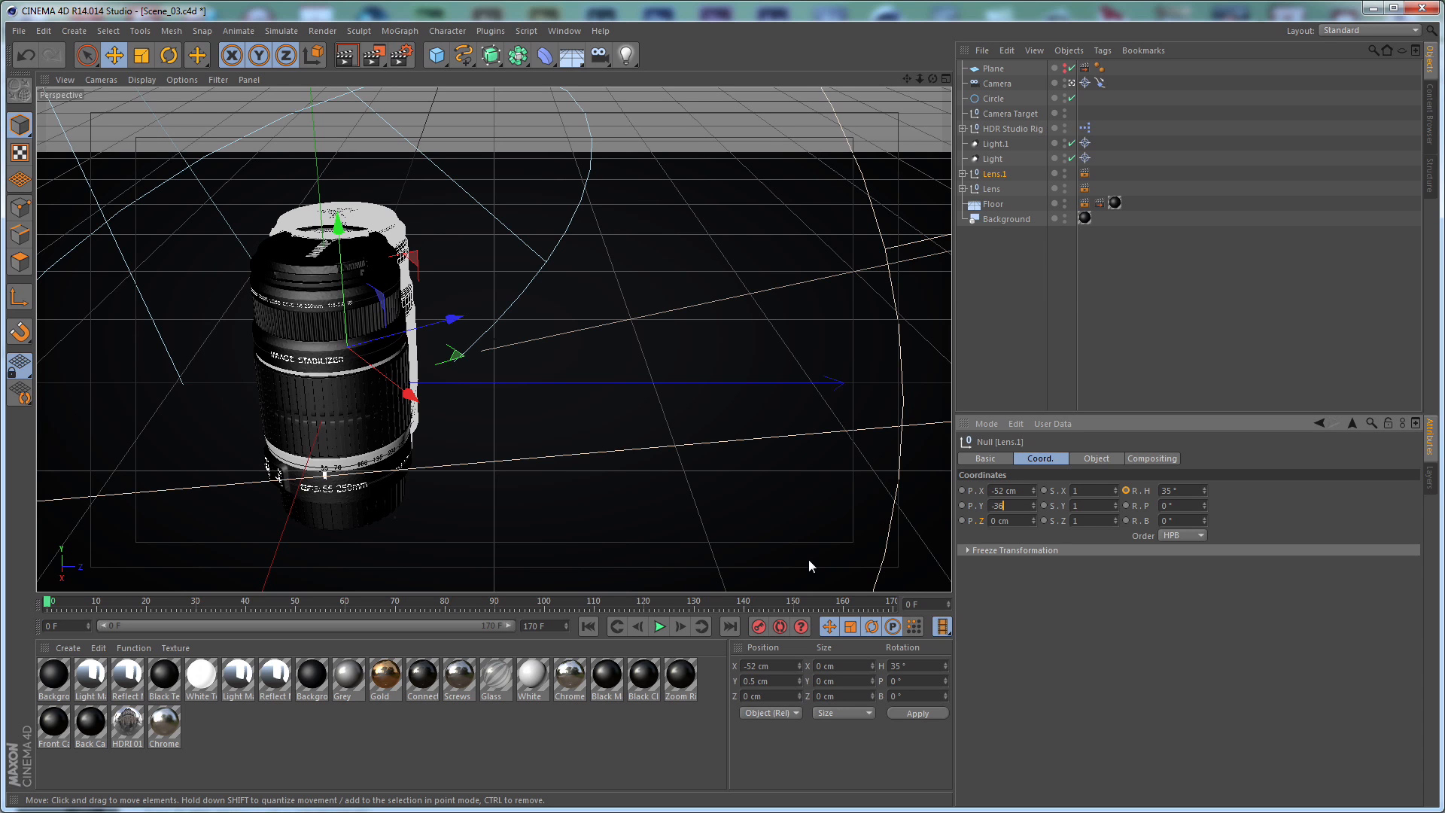
{"action": "key", "text": "Return"}
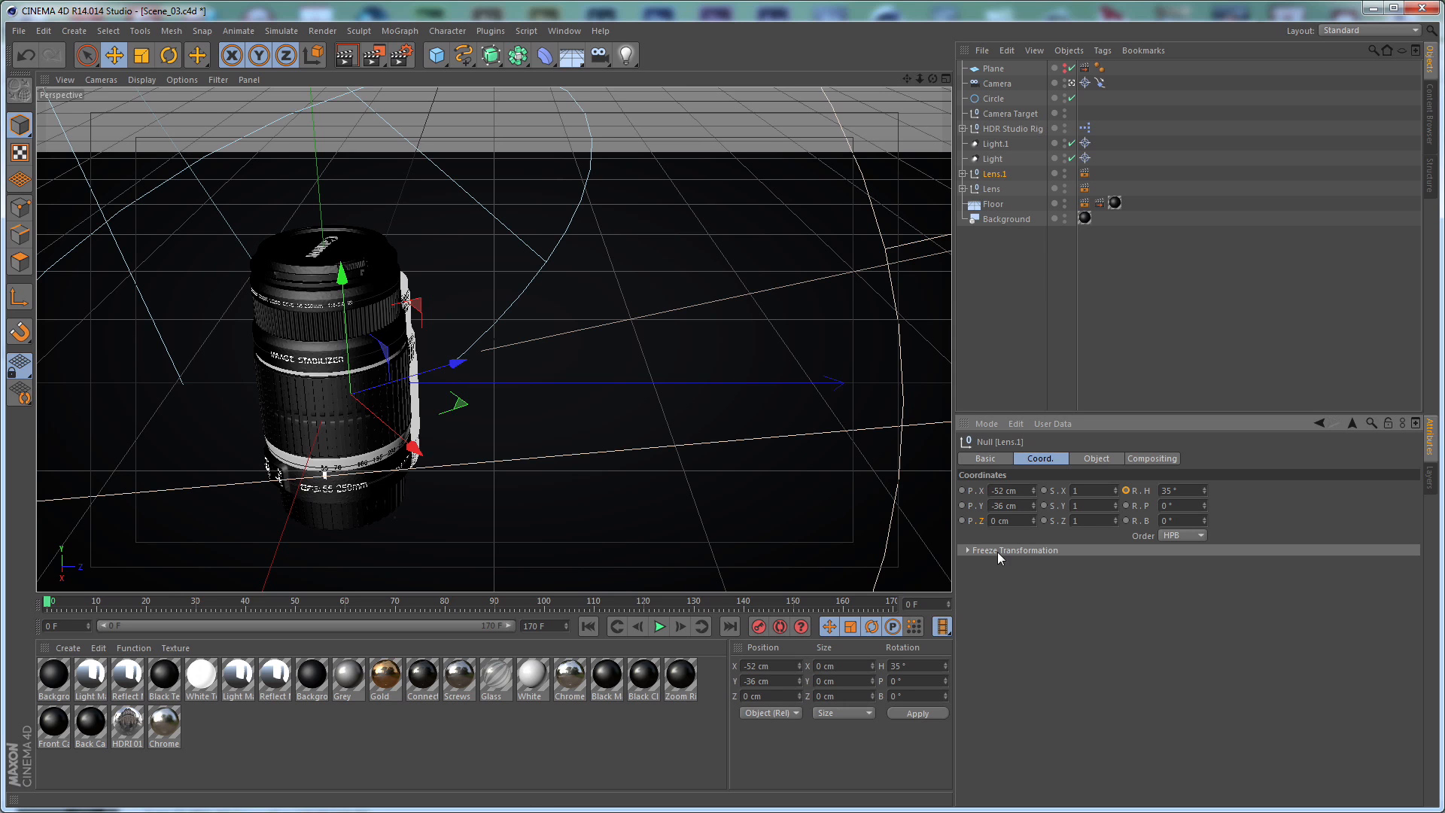
{"action": "double_click", "coordinate": [1024, 519]}
{"action": "type", "text": "207"}
{"action": "key", "text": "Return"}
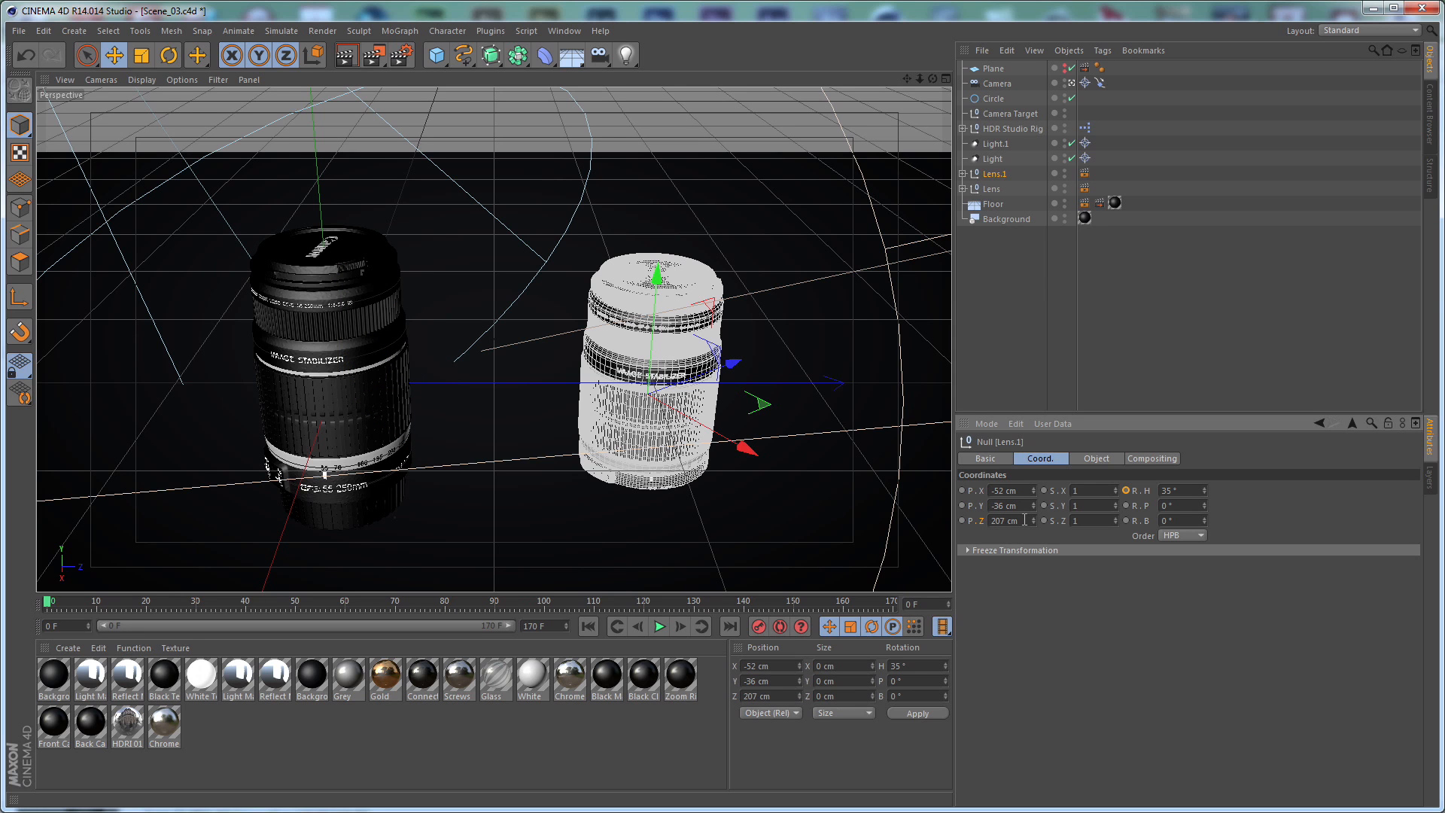
Rotate the Lens copy to a heading of 25°, a pitch of -65.6° and a bank of 75°
{"action": "type", "text": "25"}
{"action": "key", "text": "Return"}
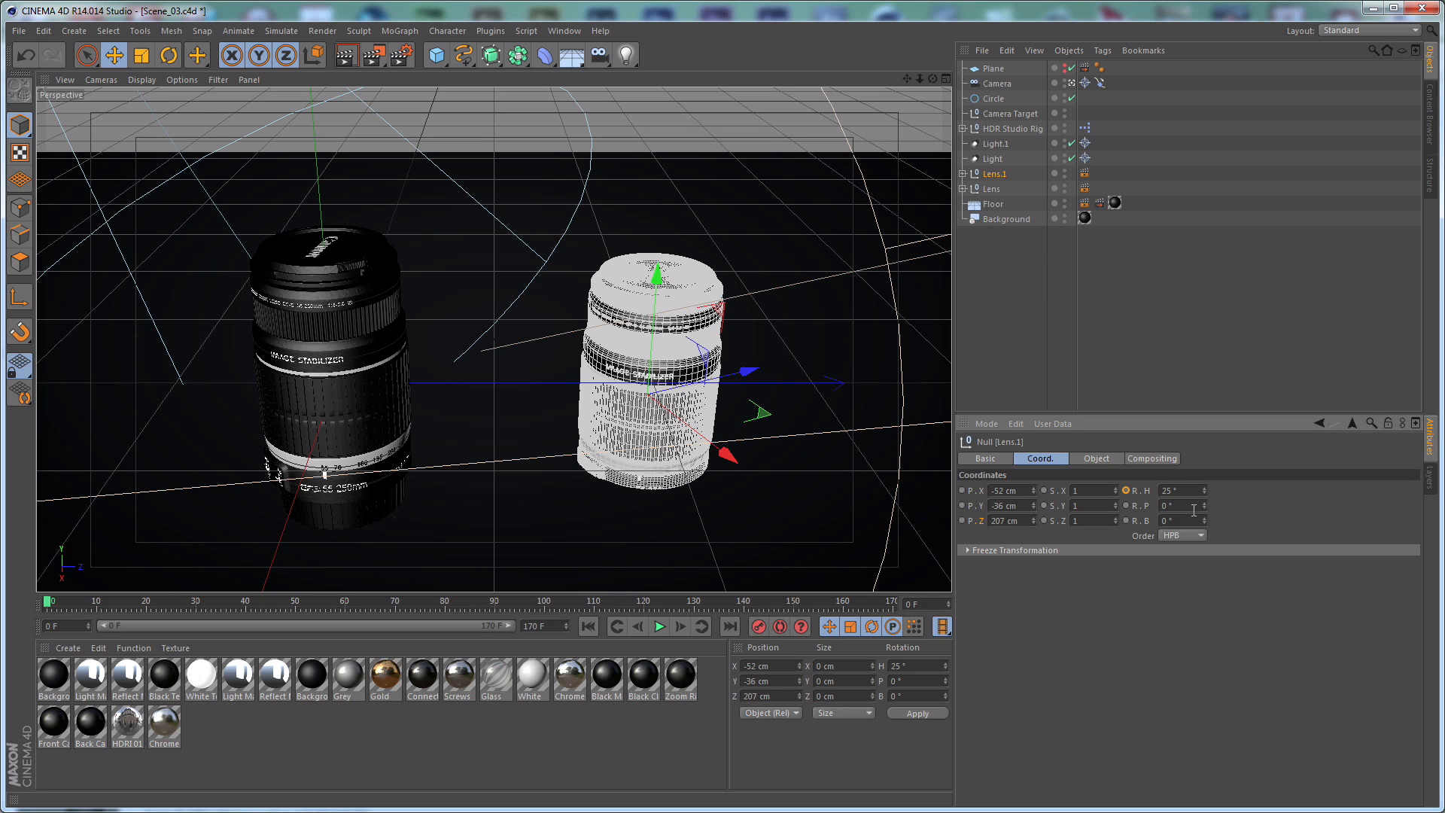
{"action": "double_click", "coordinate": [1184, 510]}
{"action": "type", "text": "-65"}
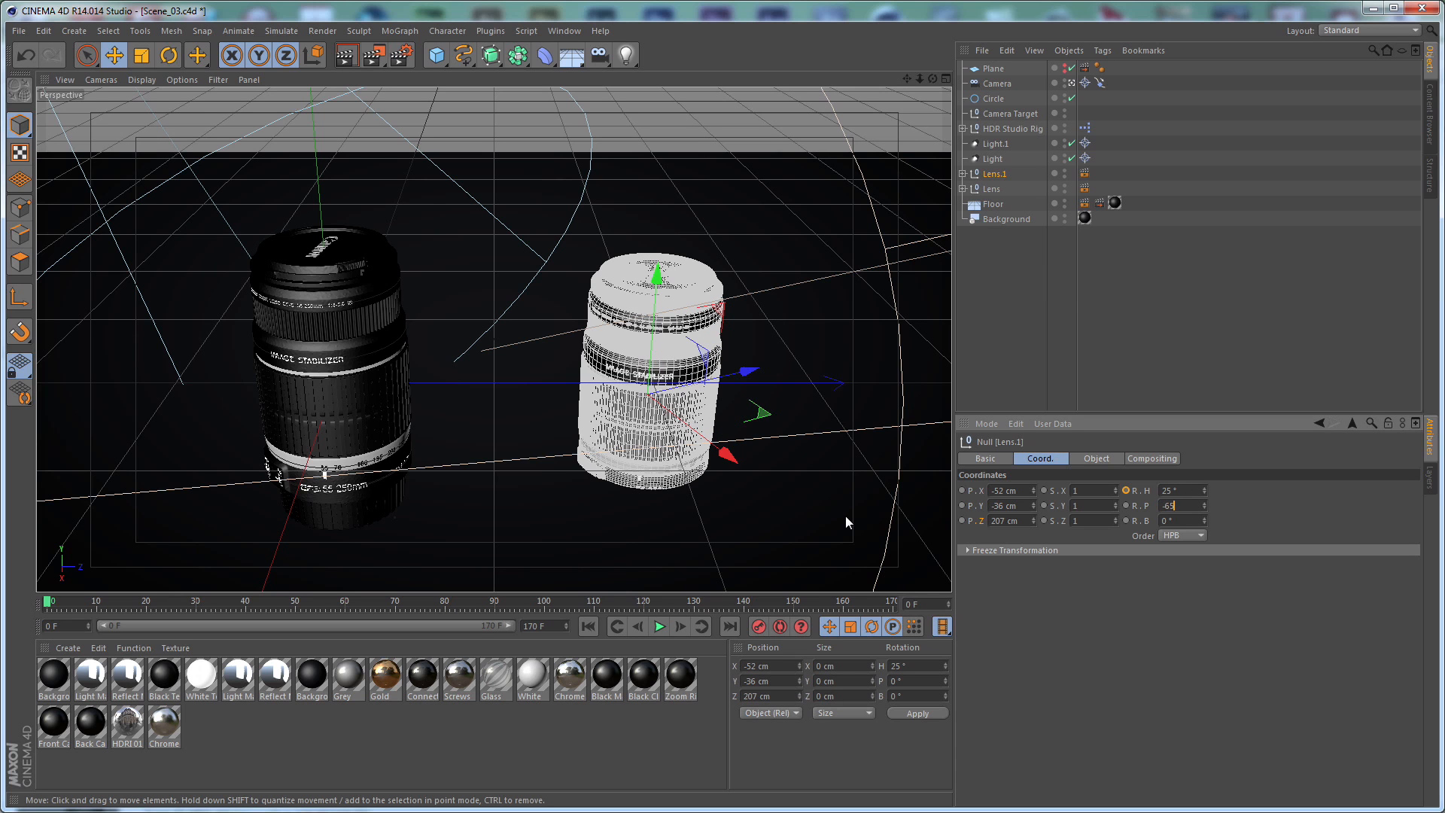
{"action": "type", "text": ".6"}
{"action": "key", "text": "Return"}
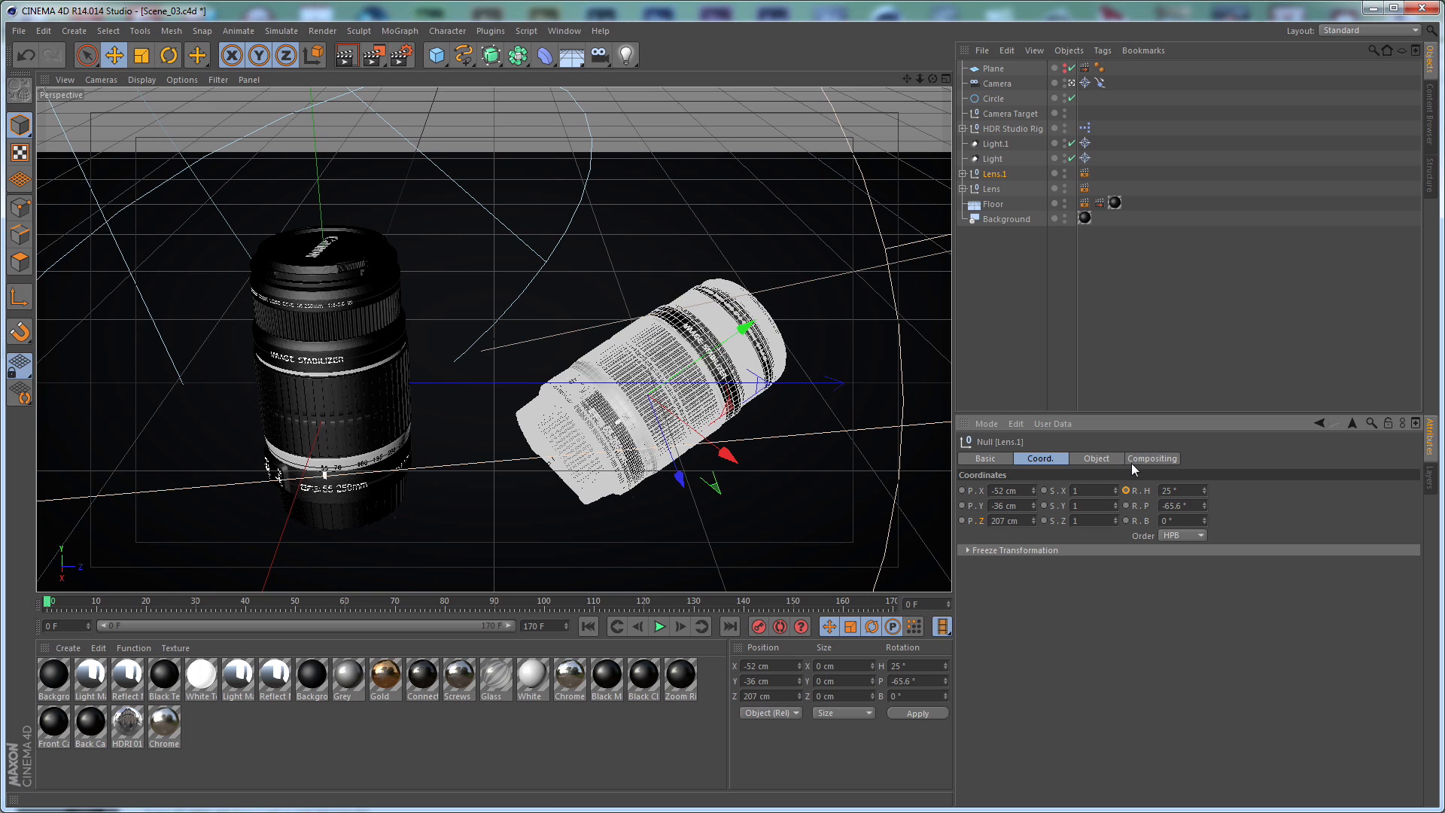
{"action": "double_click", "coordinate": [1182, 521]}
{"action": "type", "text": "75"}
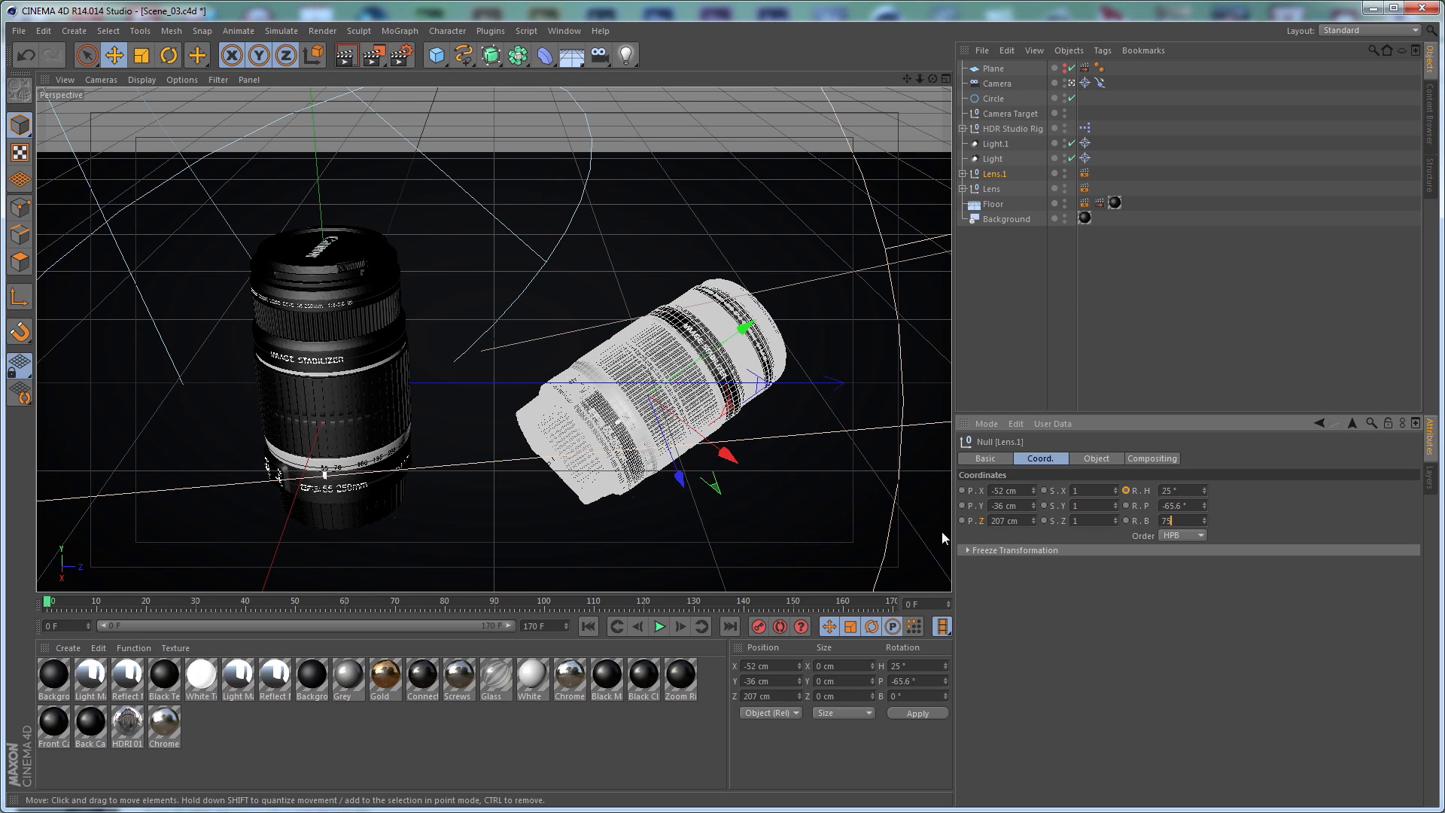
{"action": "key", "text": "Return"}
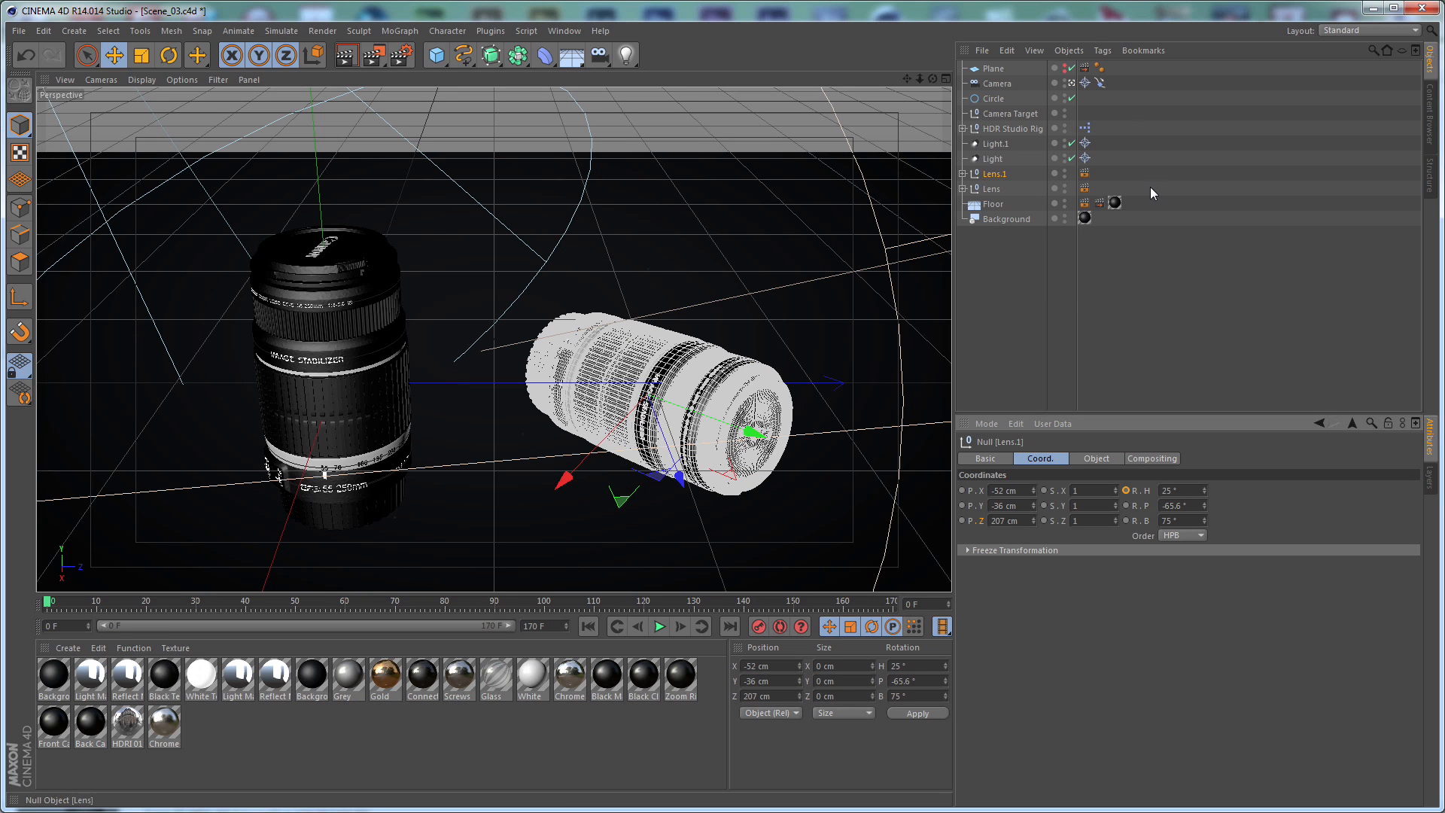
Leave the camera view and examine from a low angle how the tilted Lens copy rests on the floor
{"action": "left_click", "coordinate": [1072, 84]}
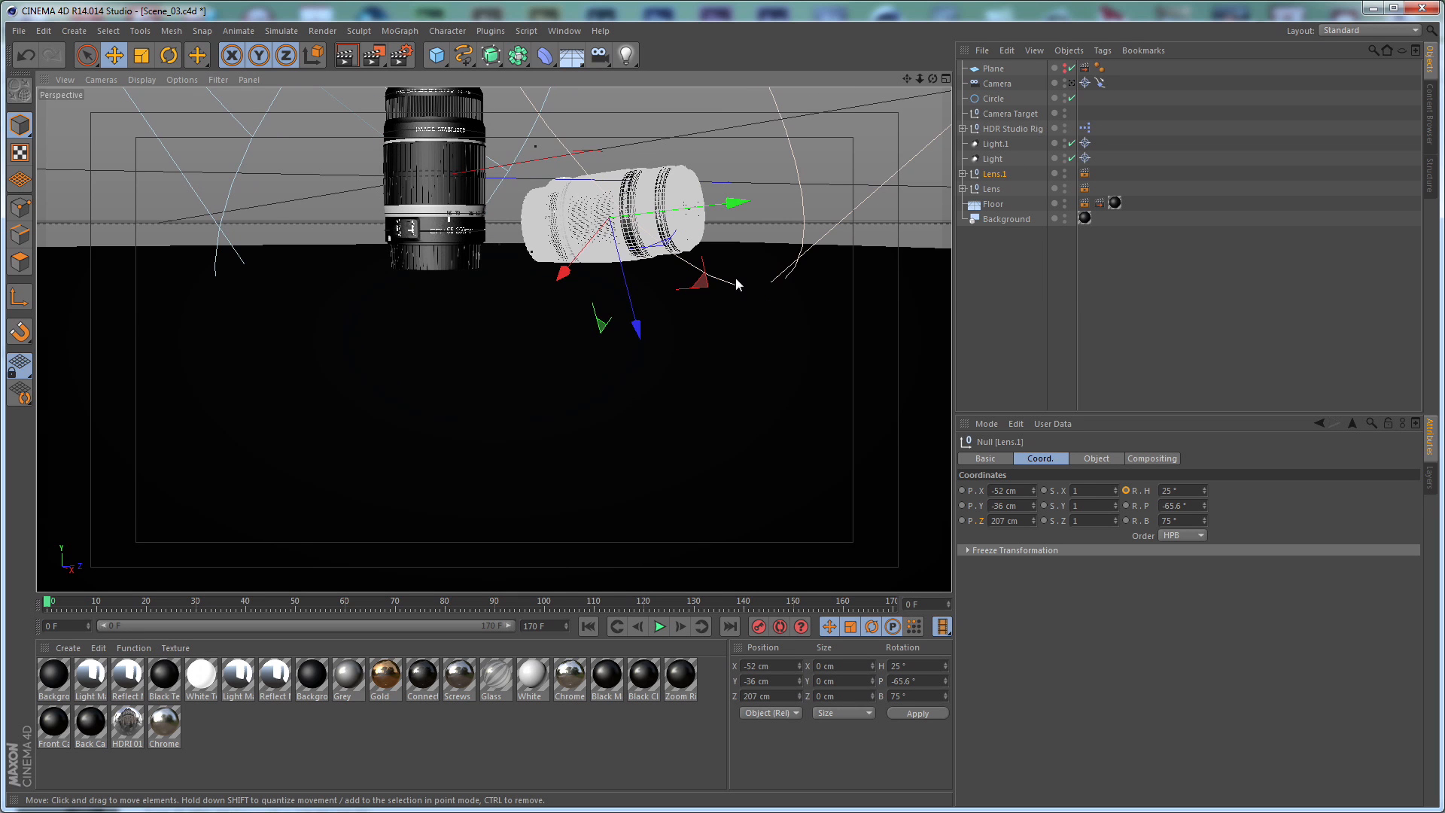
{"action": "right_click_drag", "start_coordinate": [731, 254], "coordinate": [950, 268], "text": "alt"}
{"action": "left_click", "coordinate": [976, 272]}
{"action": "left_click_drag", "start_coordinate": [714, 284], "coordinate": [629, 387], "text": "alt"}
{"action": "left_click_drag", "start_coordinate": [691, 297], "coordinate": [803, 209], "text": "alt"}
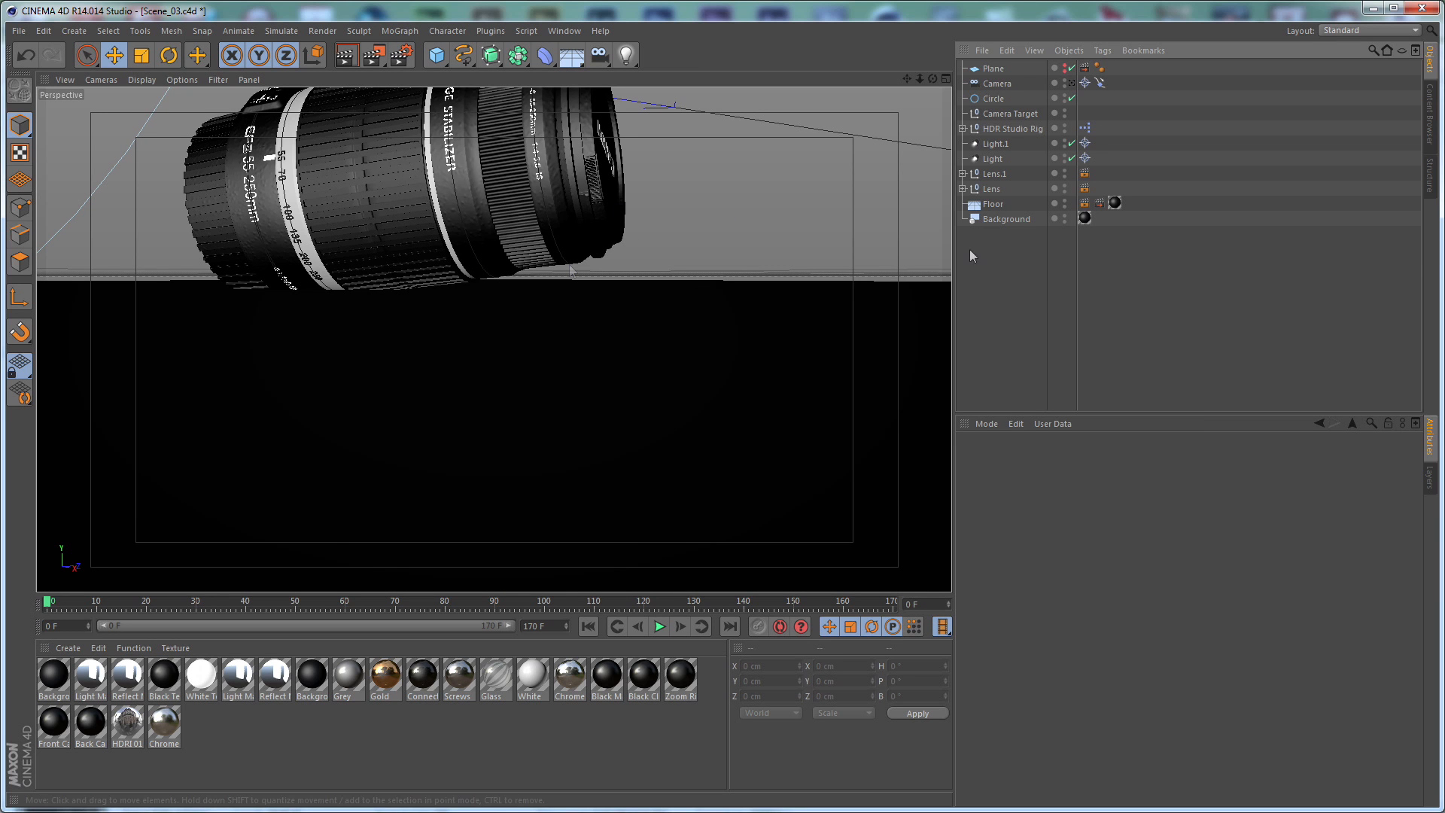
{"action": "left_click_drag", "start_coordinate": [828, 190], "coordinate": [478, 271], "text": "alt"}
Frame the upright lens's front cap and select the Front cap null inside the original Lens group
{"action": "left_click", "coordinate": [462, 162]}
{"action": "key", "text": "o"}
{"action": "left_click_drag", "start_coordinate": [627, 211], "coordinate": [527, 272], "text": "alt"}
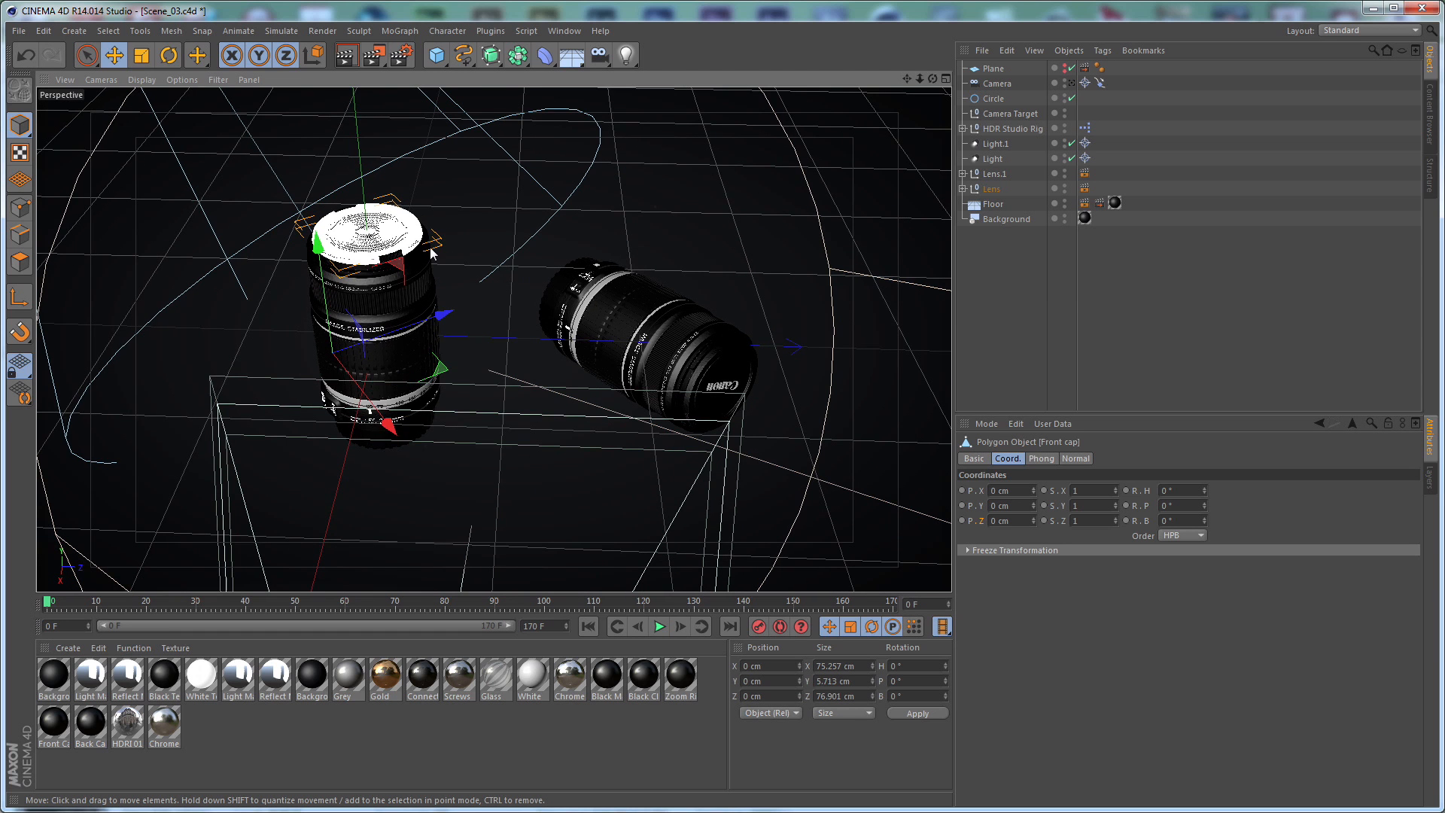
{"action": "scroll", "coordinate": [433, 255], "scroll_direction": "up", "scroll_amount": 2}
{"action": "scroll", "coordinate": [433, 254], "scroll_direction": "up", "scroll_amount": 2}
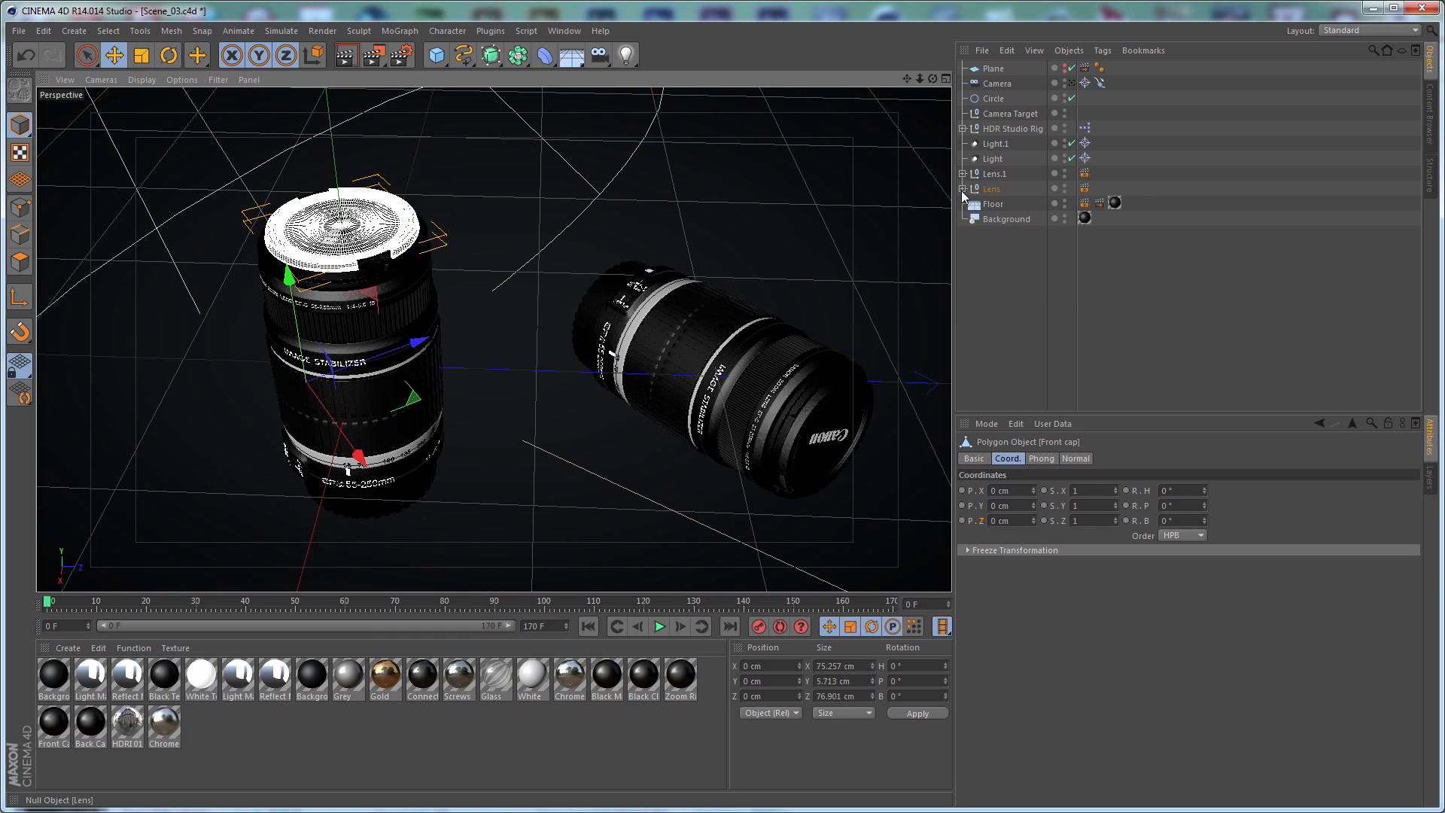
{"action": "left_click", "coordinate": [963, 189]}
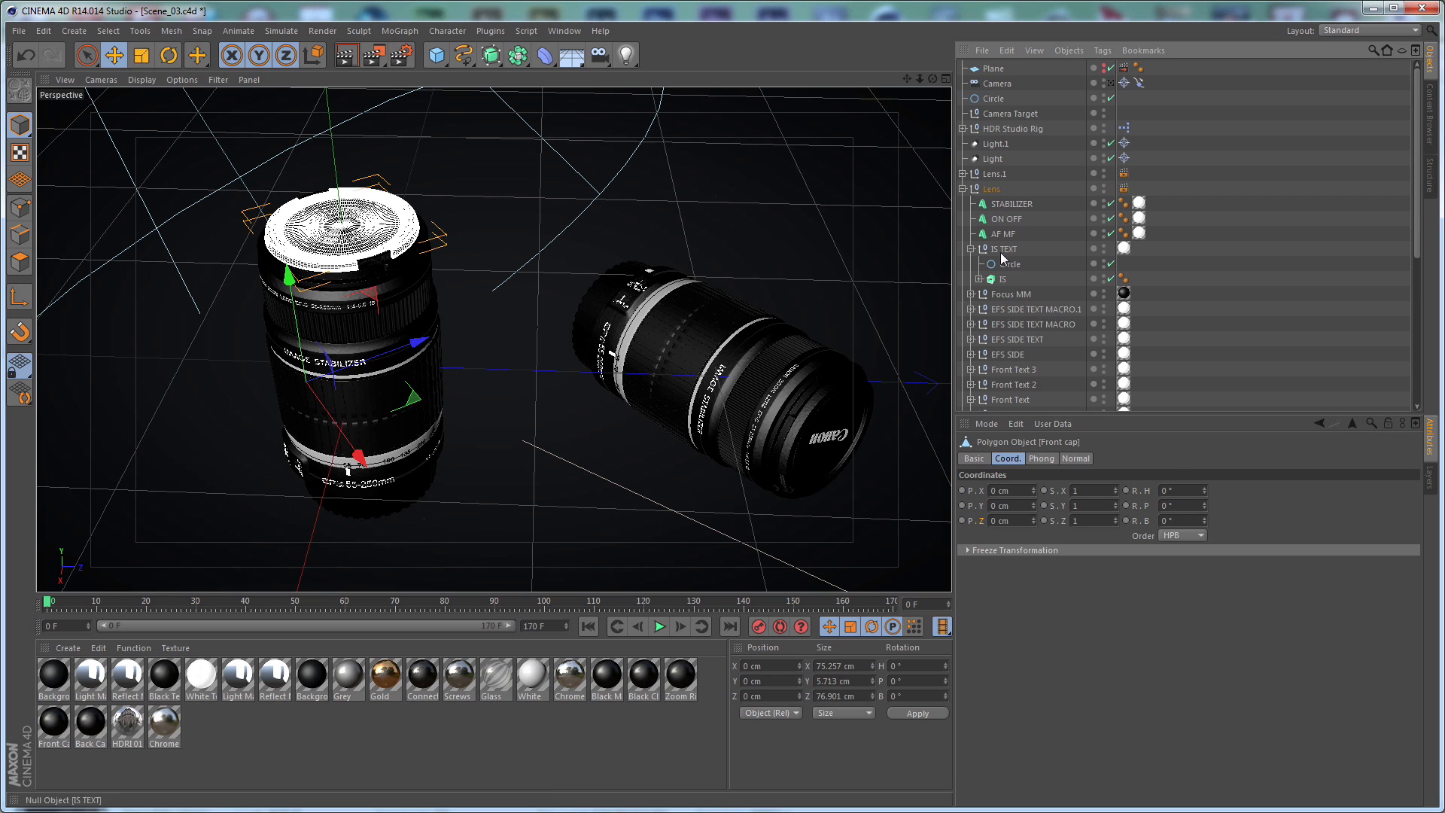
{"action": "left_click", "coordinate": [992, 188]}
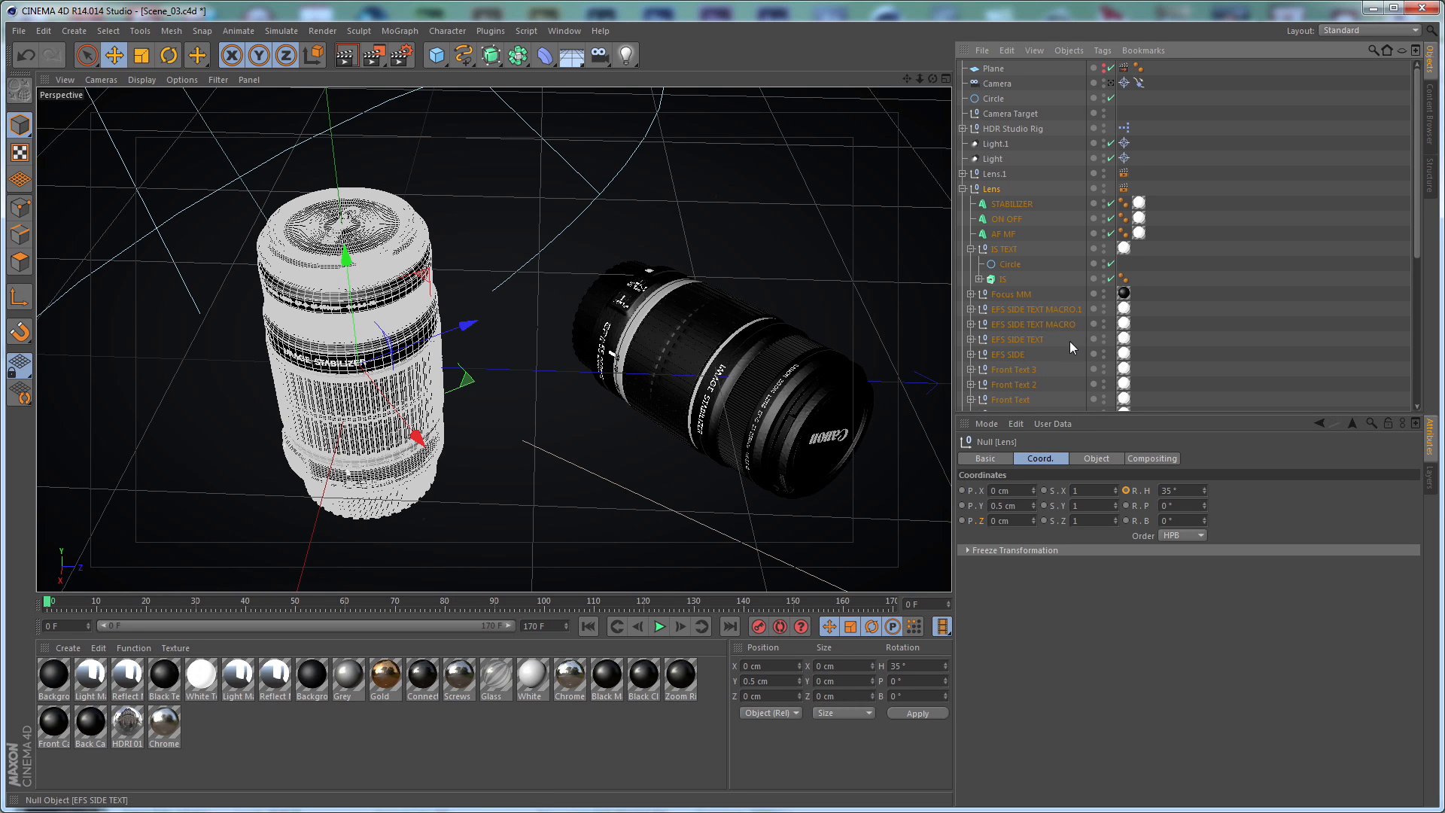
{"action": "scroll", "coordinate": [1042, 287], "scroll_direction": "down", "scroll_amount": 3}
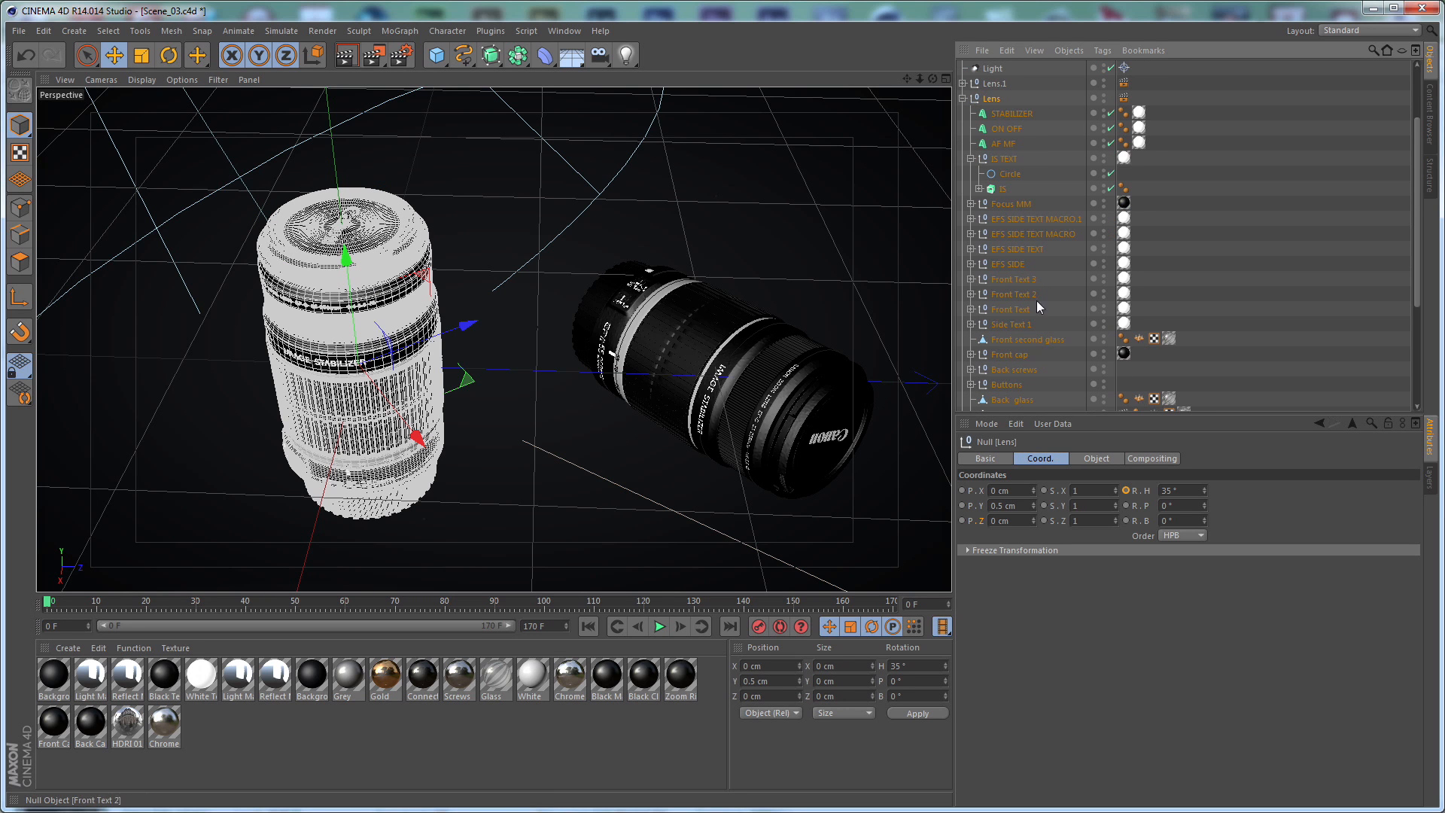
{"action": "left_click", "coordinate": [1016, 356]}
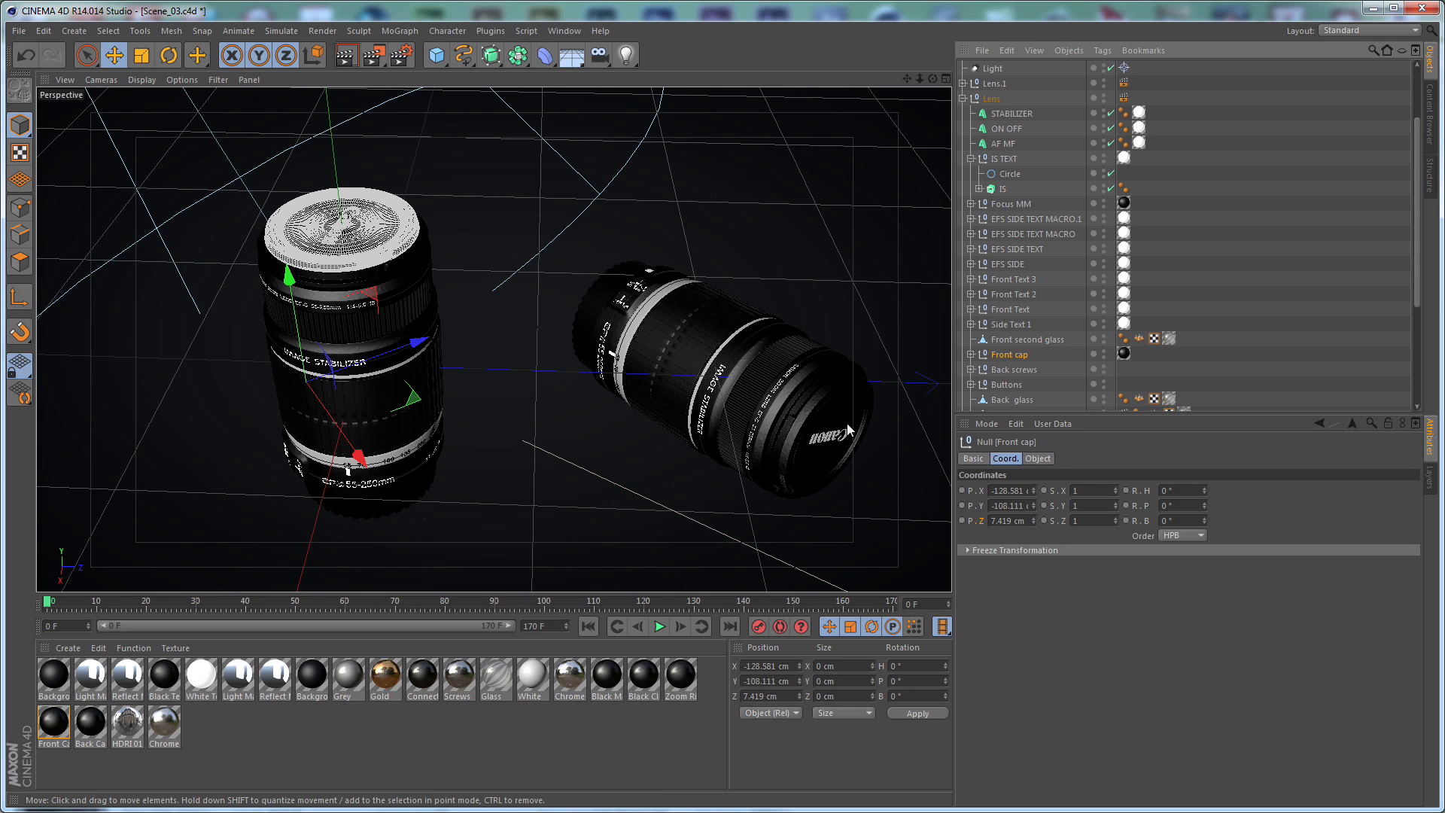
Try to centre the Front cap null's axis on its geometry
{"action": "left_click", "coordinate": [172, 31]}
{"action": "mouse_move", "coordinate": [206, 170]}
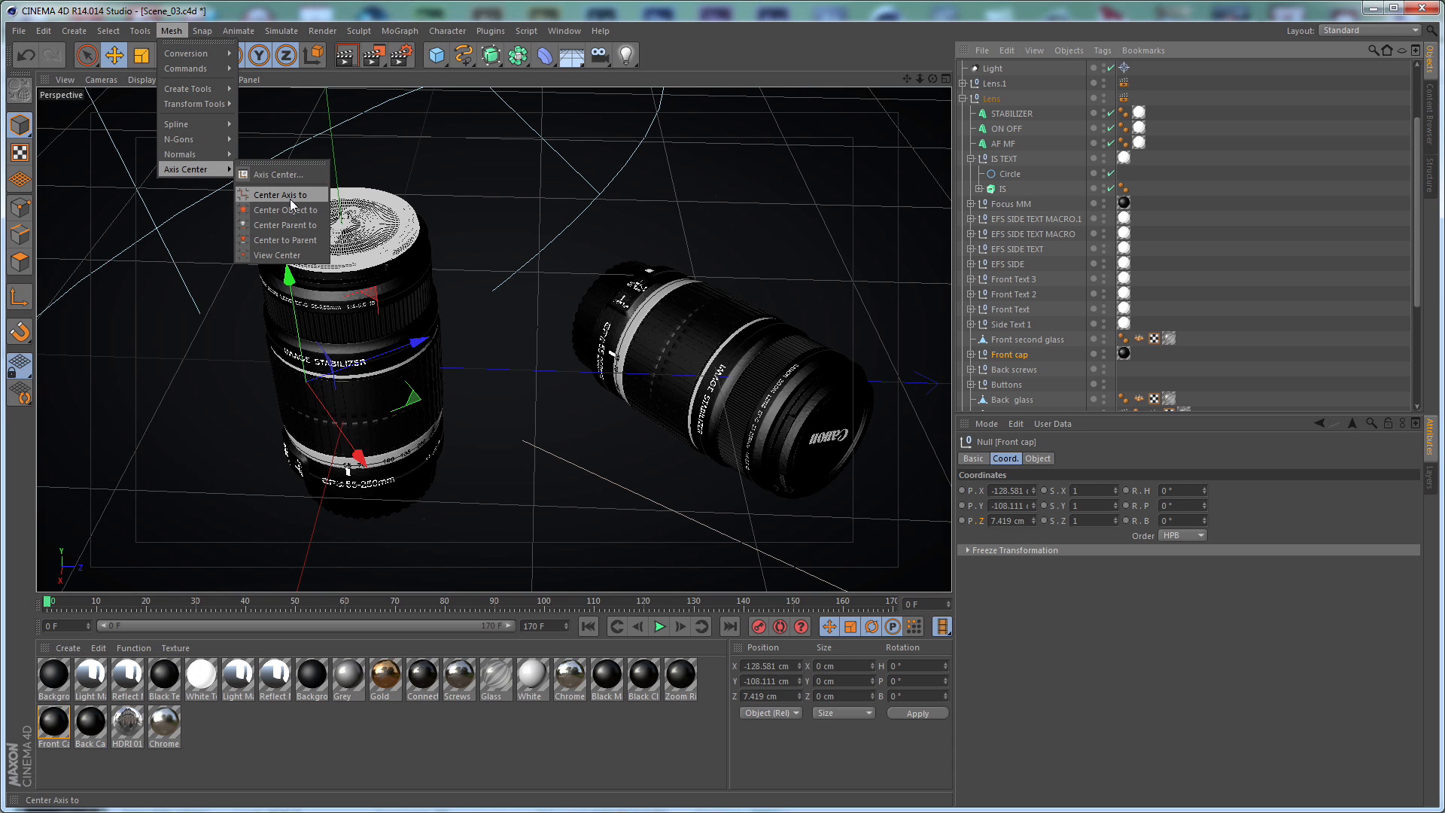
{"action": "left_click", "coordinate": [297, 196]}
{"action": "left_click", "coordinate": [172, 31]}
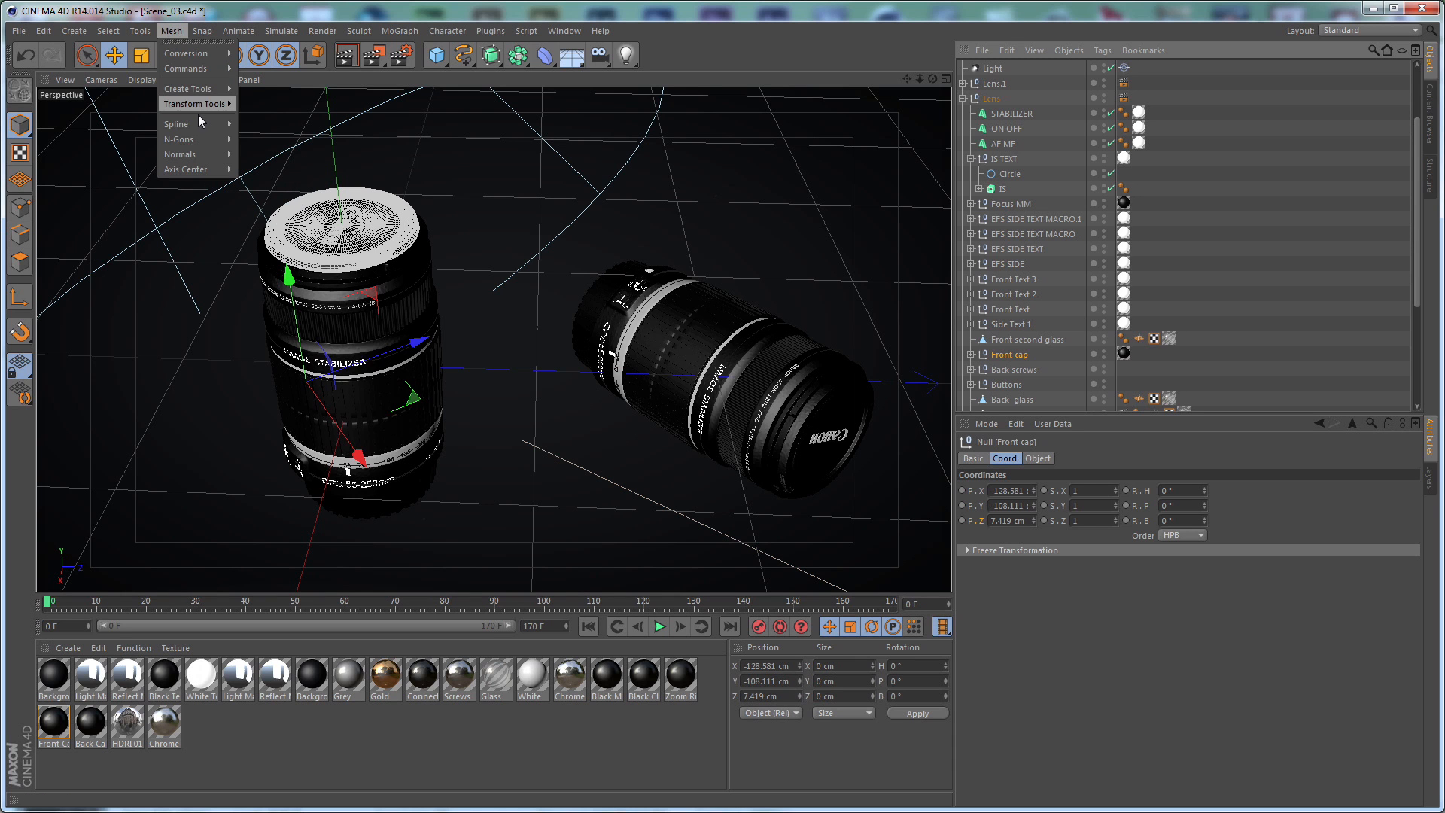
{"action": "mouse_move", "coordinate": [225, 170]}
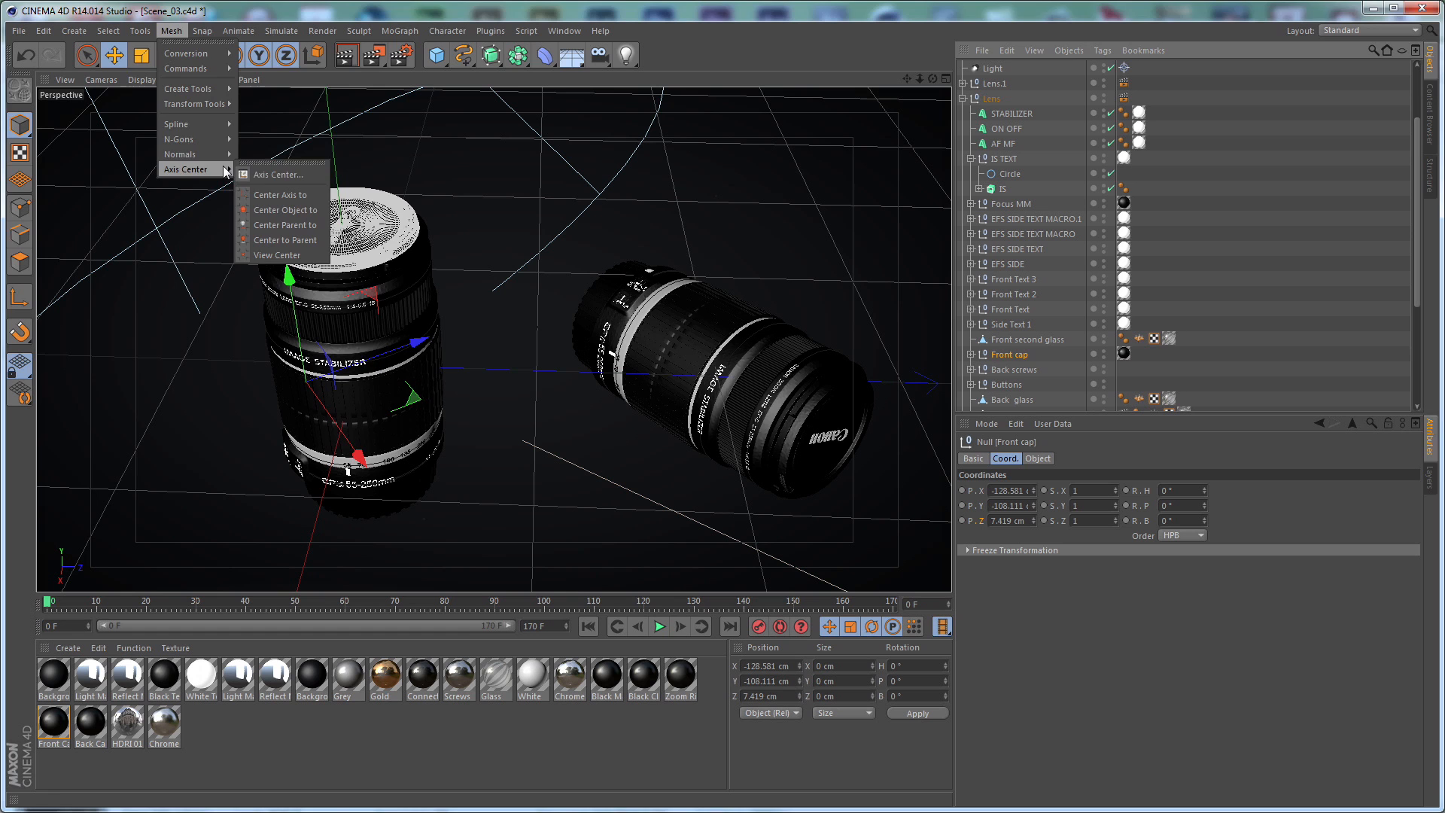
{"action": "left_click", "coordinate": [280, 174]}
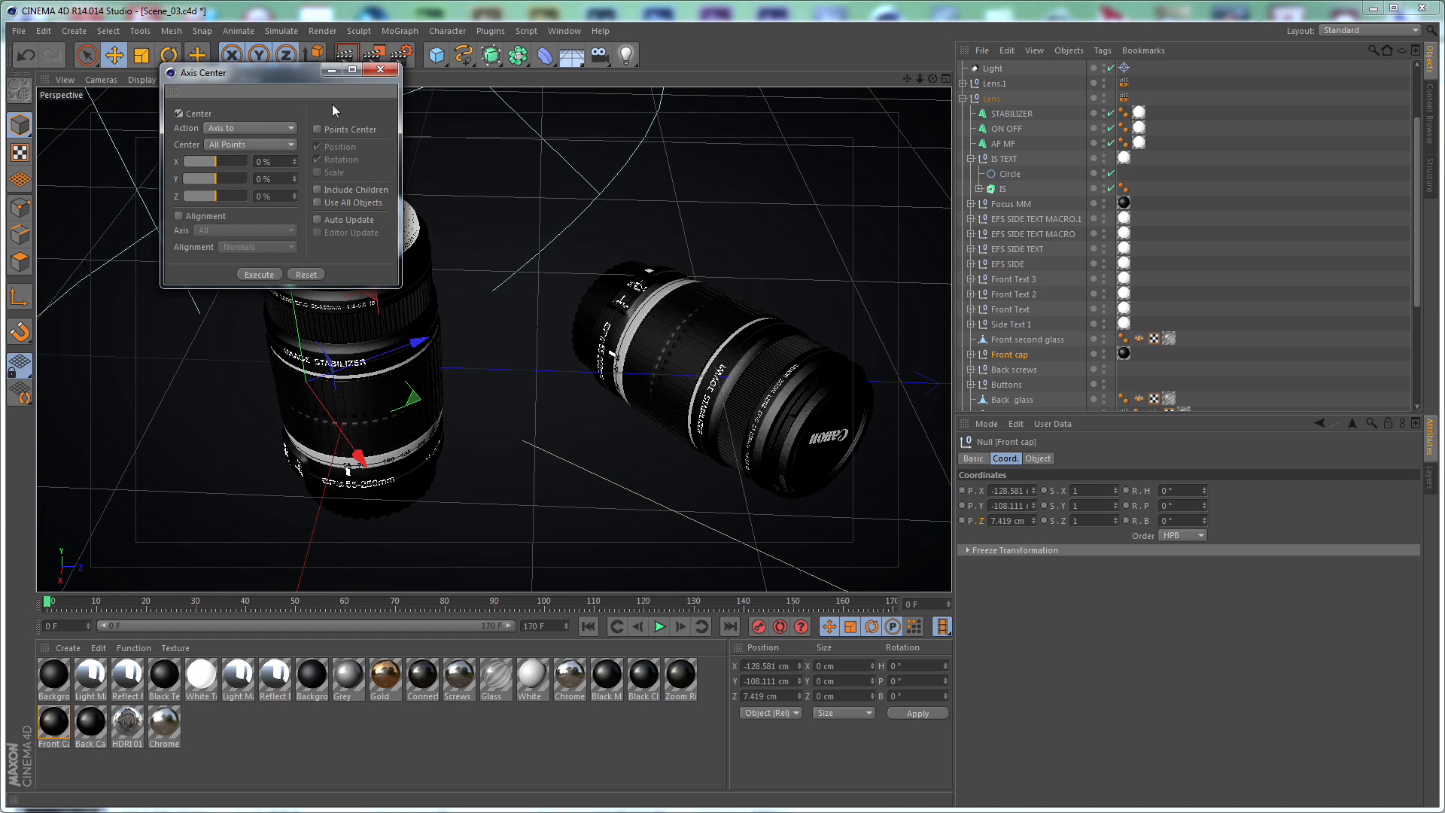
{"action": "left_click", "coordinate": [375, 71]}
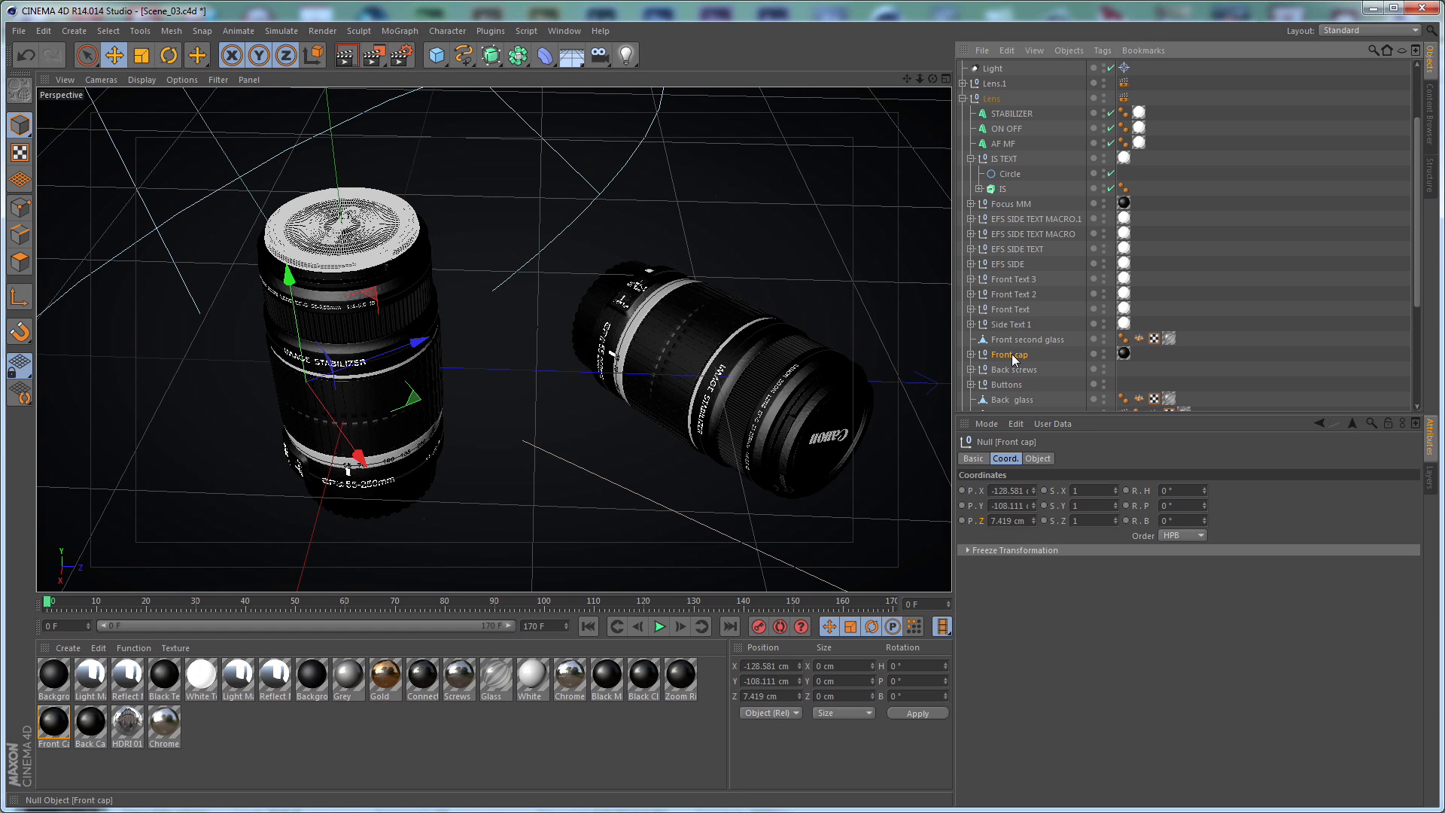
Move the Front cap null out of the Lens group to the top level and collapse the Lens group
{"action": "left_click_drag", "start_coordinate": [1014, 360], "coordinate": [995, 95]}
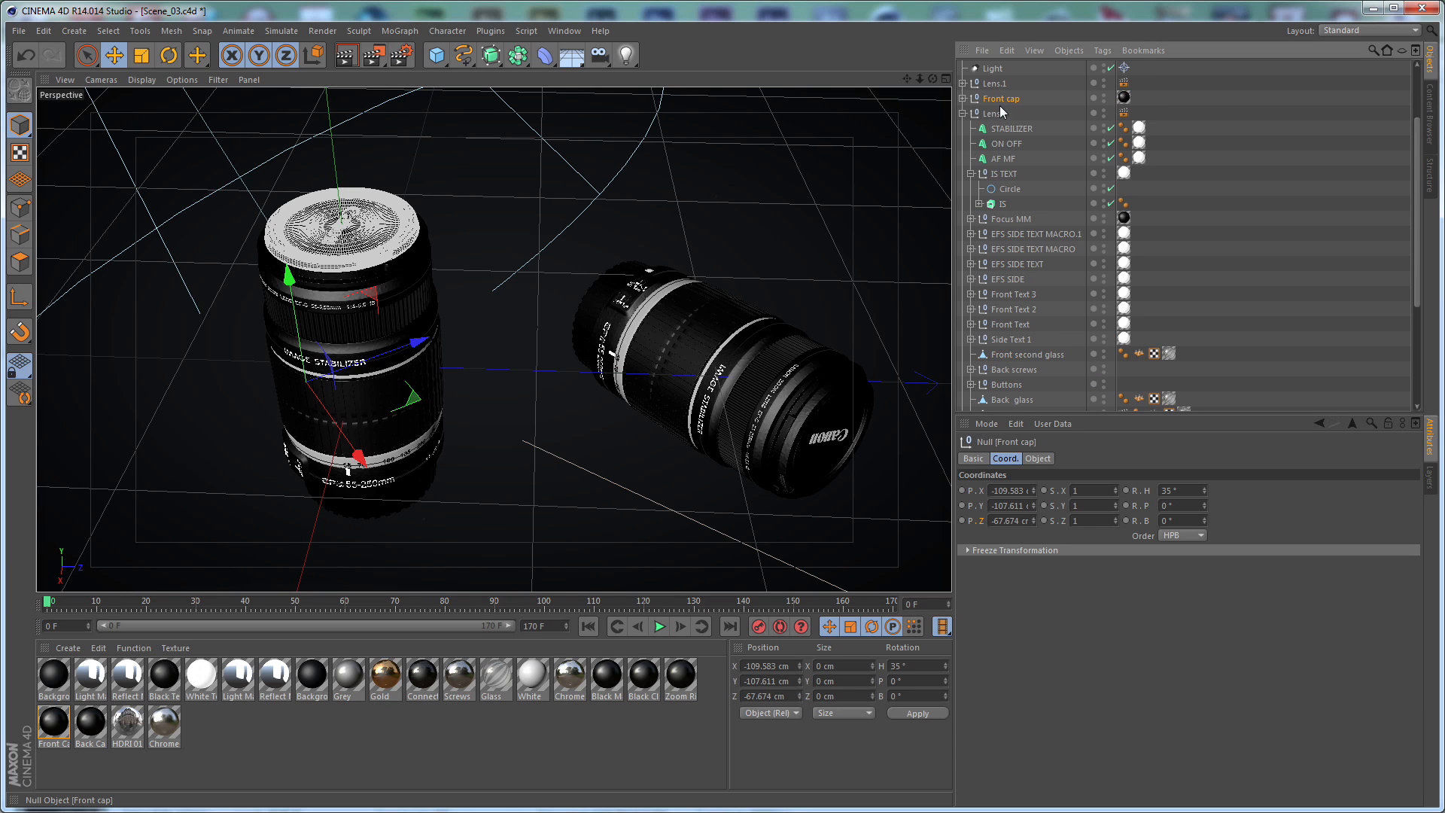
{"action": "left_click", "coordinate": [963, 113]}
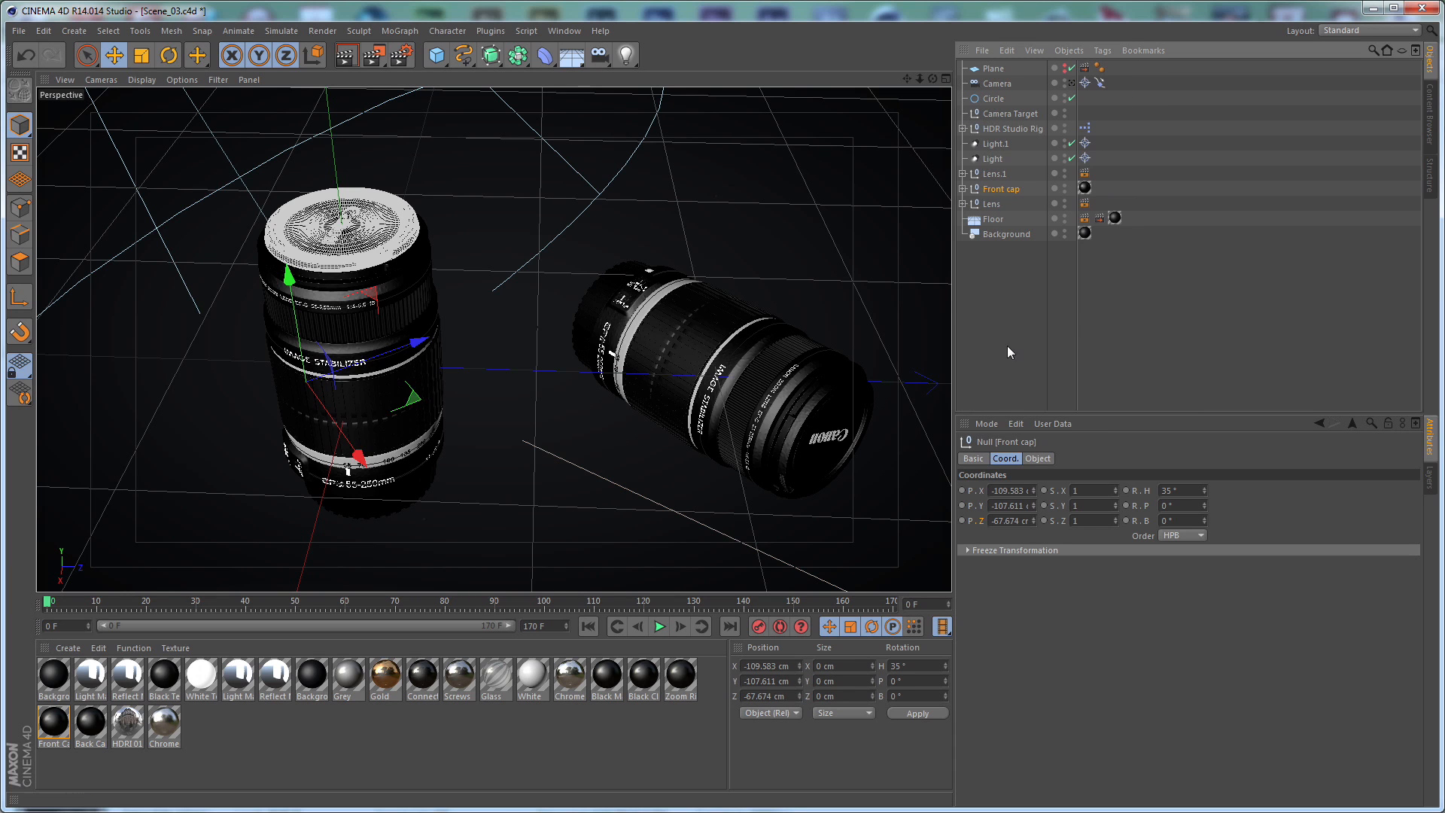
{"action": "left_click", "coordinate": [999, 270]}
{"action": "left_click", "coordinate": [1002, 189]}
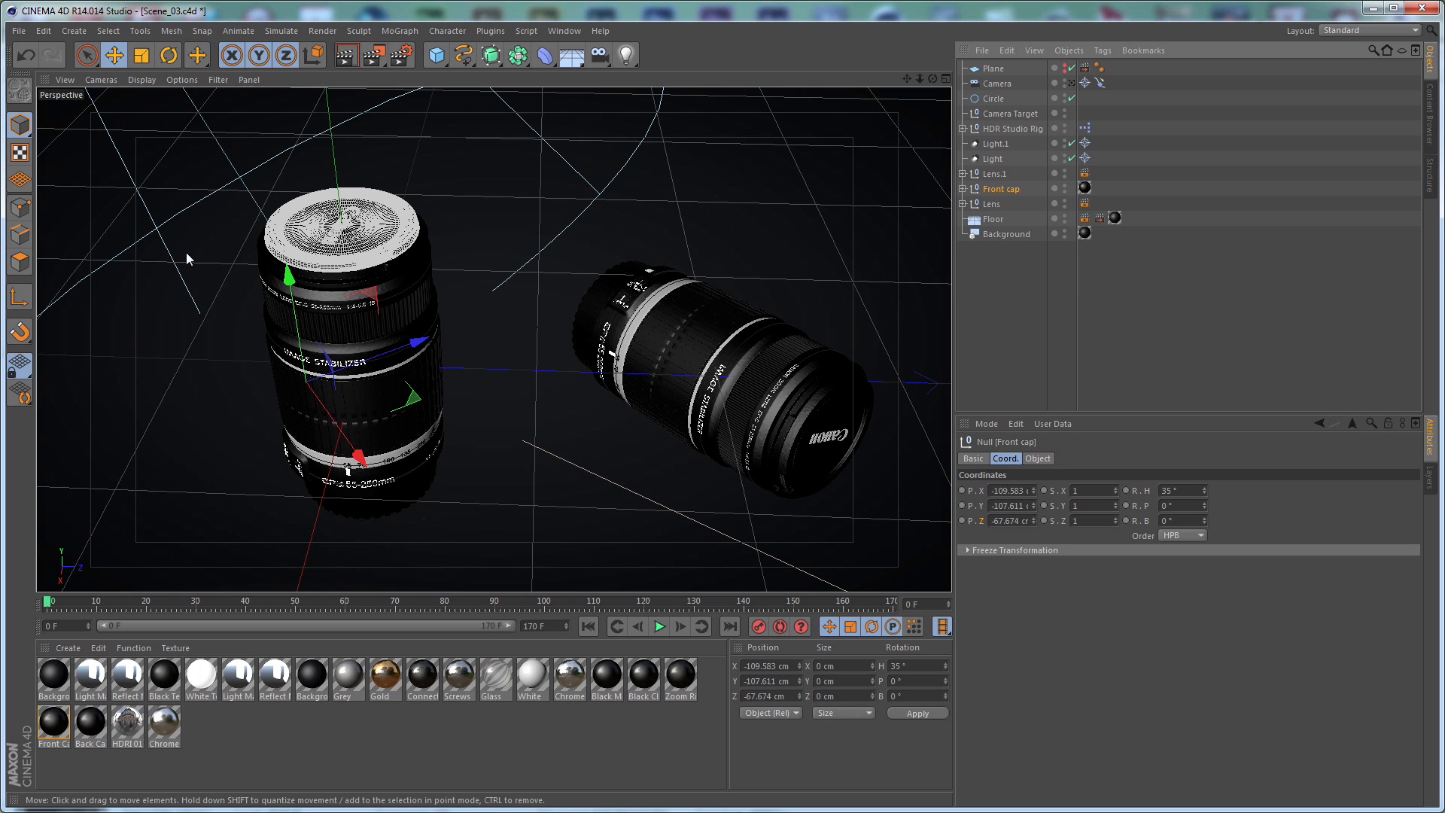
Try to centre the axis of the ungrouped Front cap null and inspect its child objects
{"action": "left_click", "coordinate": [172, 31]}
{"action": "mouse_move", "coordinate": [203, 169]}
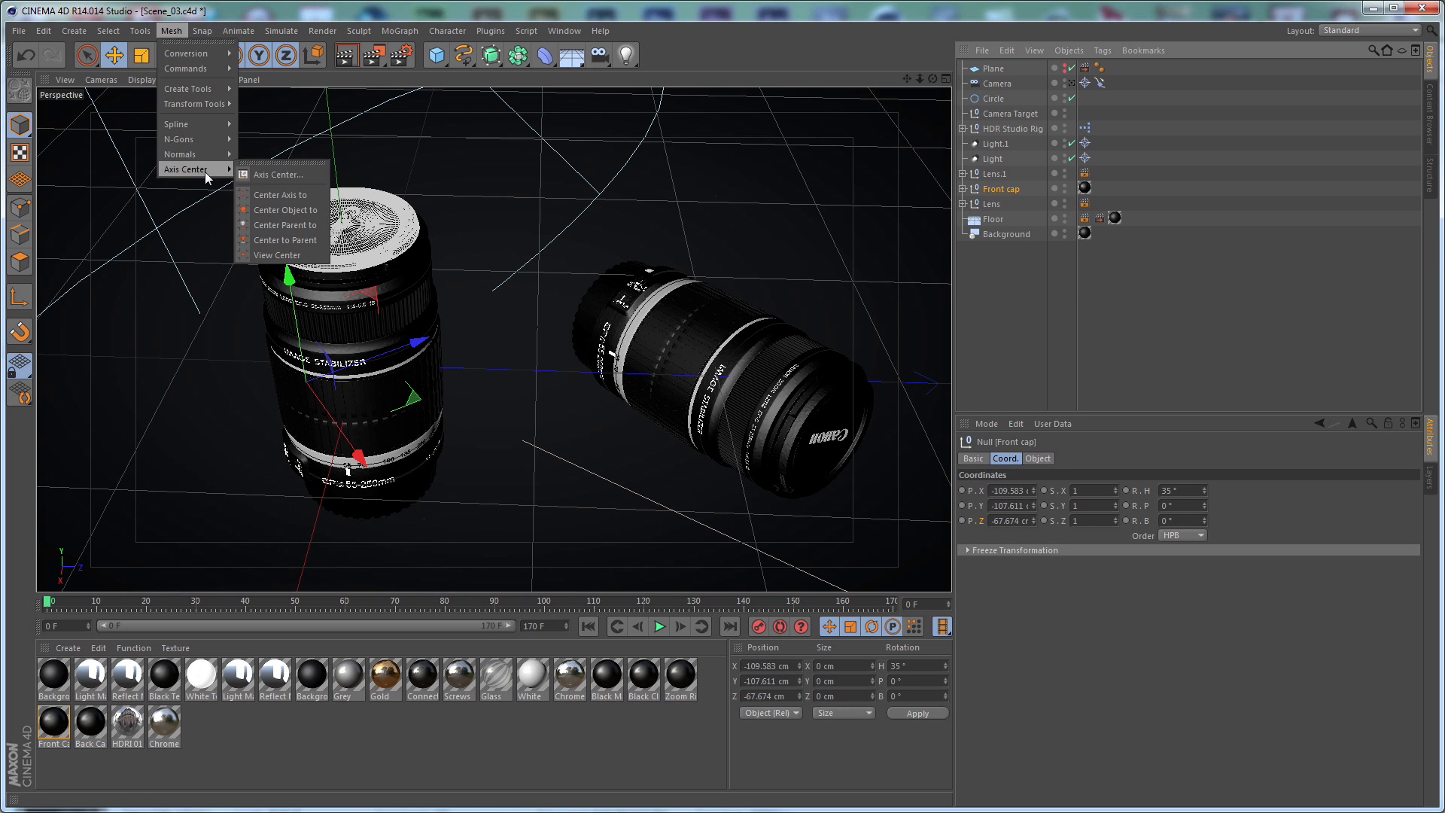
{"action": "left_click", "coordinate": [279, 195]}
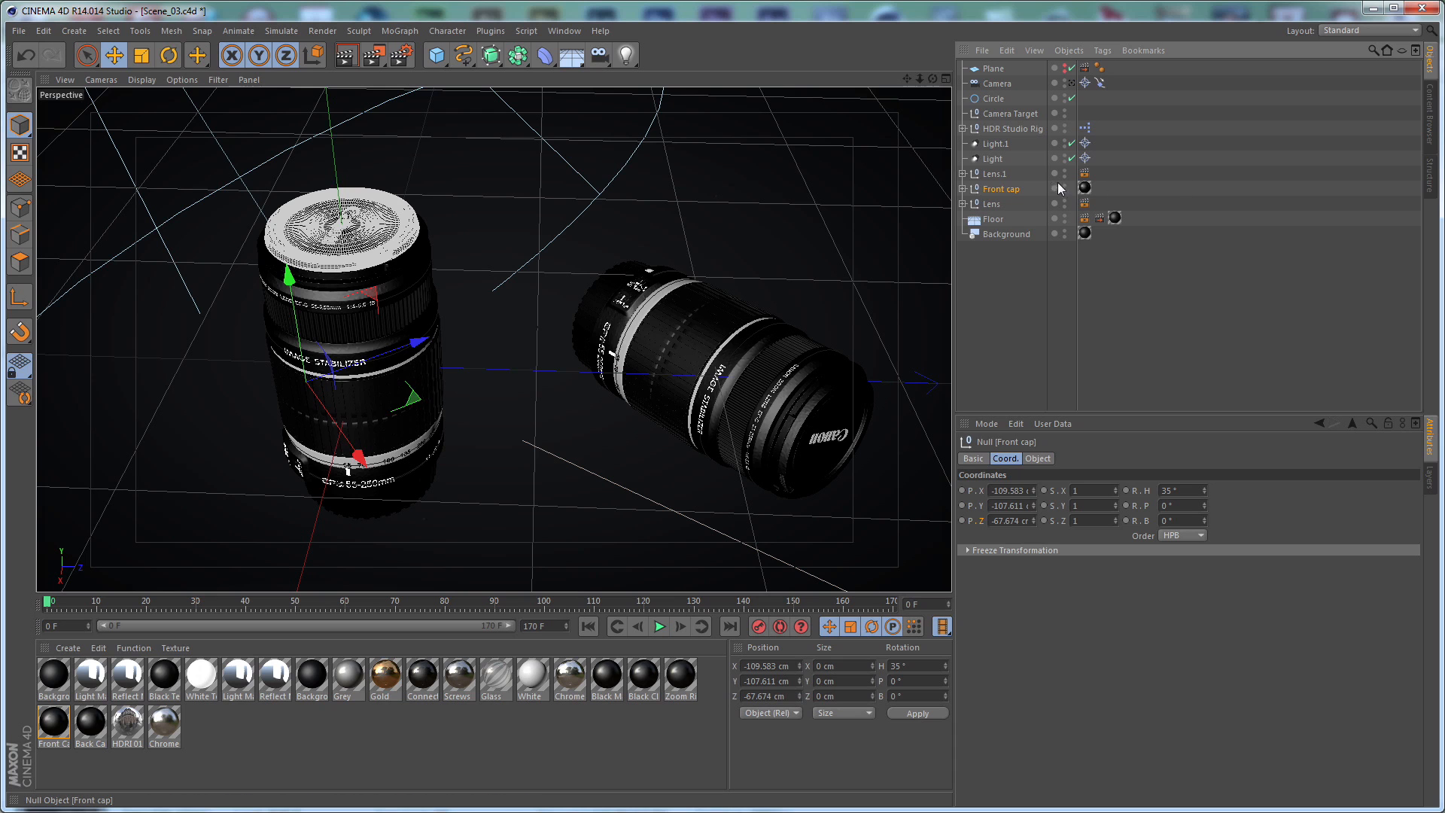
{"action": "left_click", "coordinate": [962, 189]}
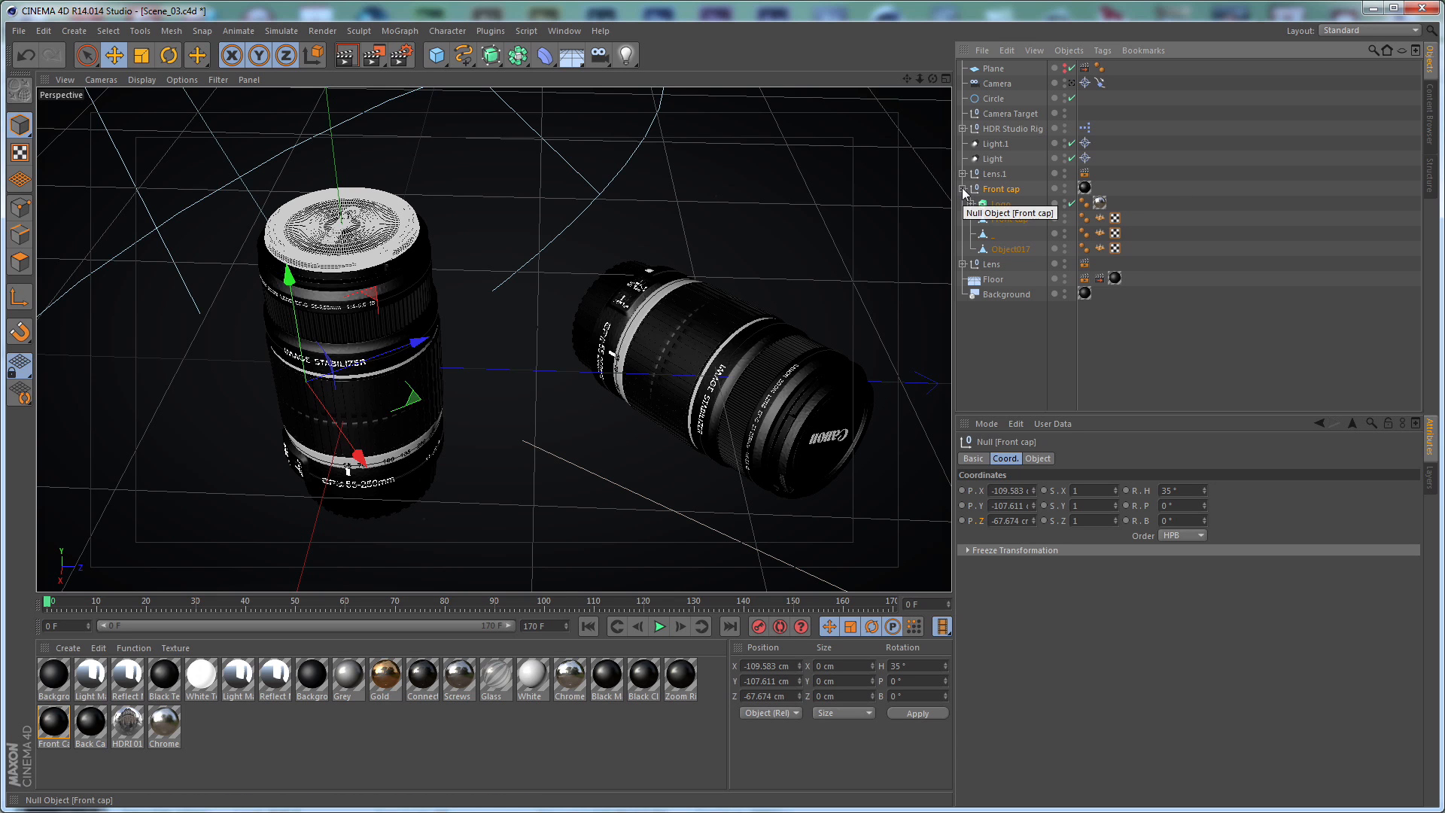
{"action": "left_click", "coordinate": [964, 189]}
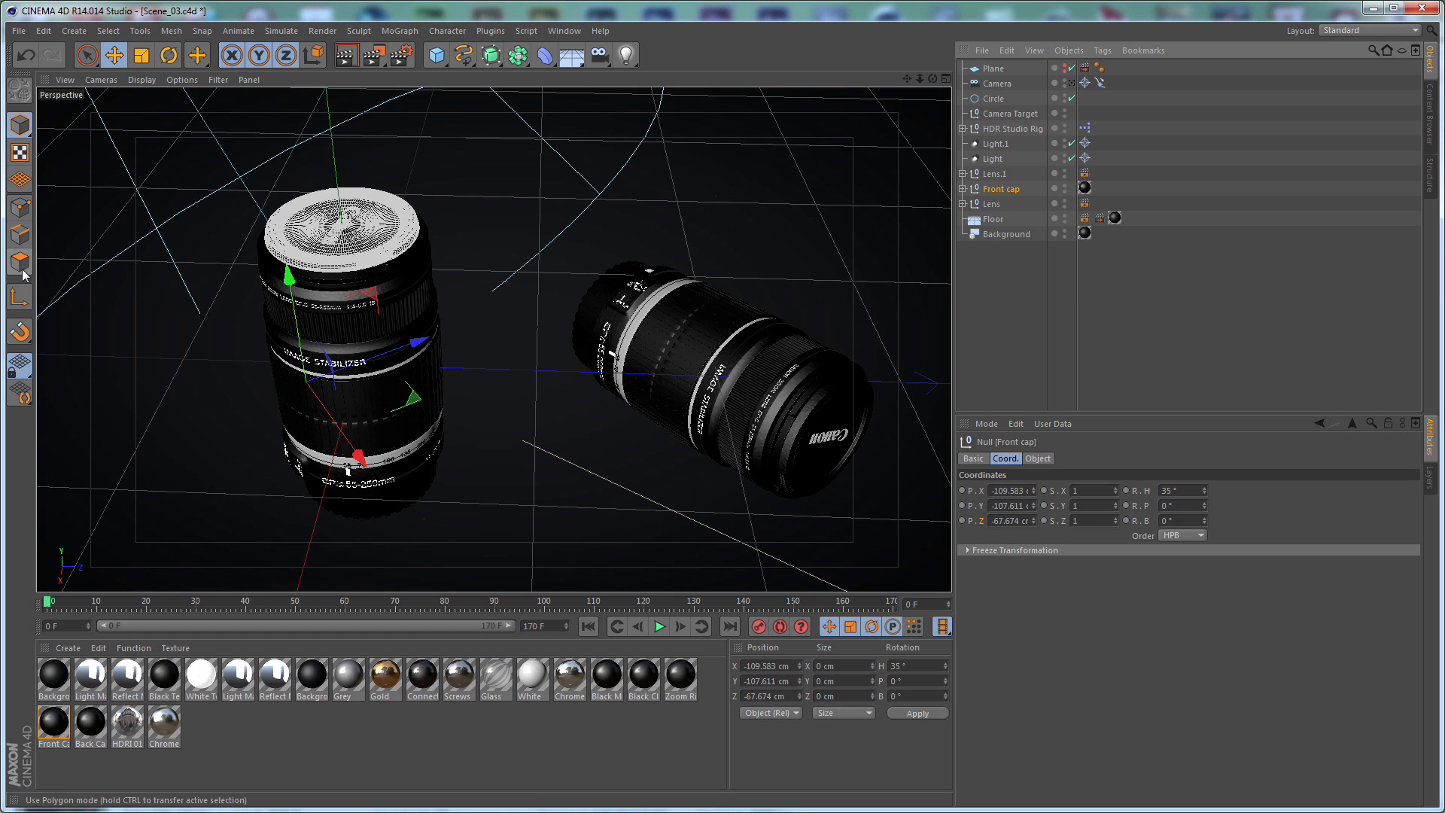
Move the Front cap off the upright lens to near the floor between both lenses, at about X -110, Y -271 and Z 29 cm
{"action": "left_click_drag", "start_coordinate": [360, 457], "coordinate": [473, 364]}
{"action": "left_click_drag", "start_coordinate": [381, 401], "coordinate": [381, 755]}
{"action": "left_click_drag", "start_coordinate": [506, 243], "coordinate": [586, 295], "text": "alt"}
{"action": "left_click_drag", "start_coordinate": [576, 230], "coordinate": [775, 312], "text": "alt"}
{"action": "left_click_drag", "start_coordinate": [683, 360], "coordinate": [493, 448]}
{"action": "left_click_drag", "start_coordinate": [509, 576], "coordinate": [467, 561]}
{"action": "left_click", "coordinate": [1070, 84]}
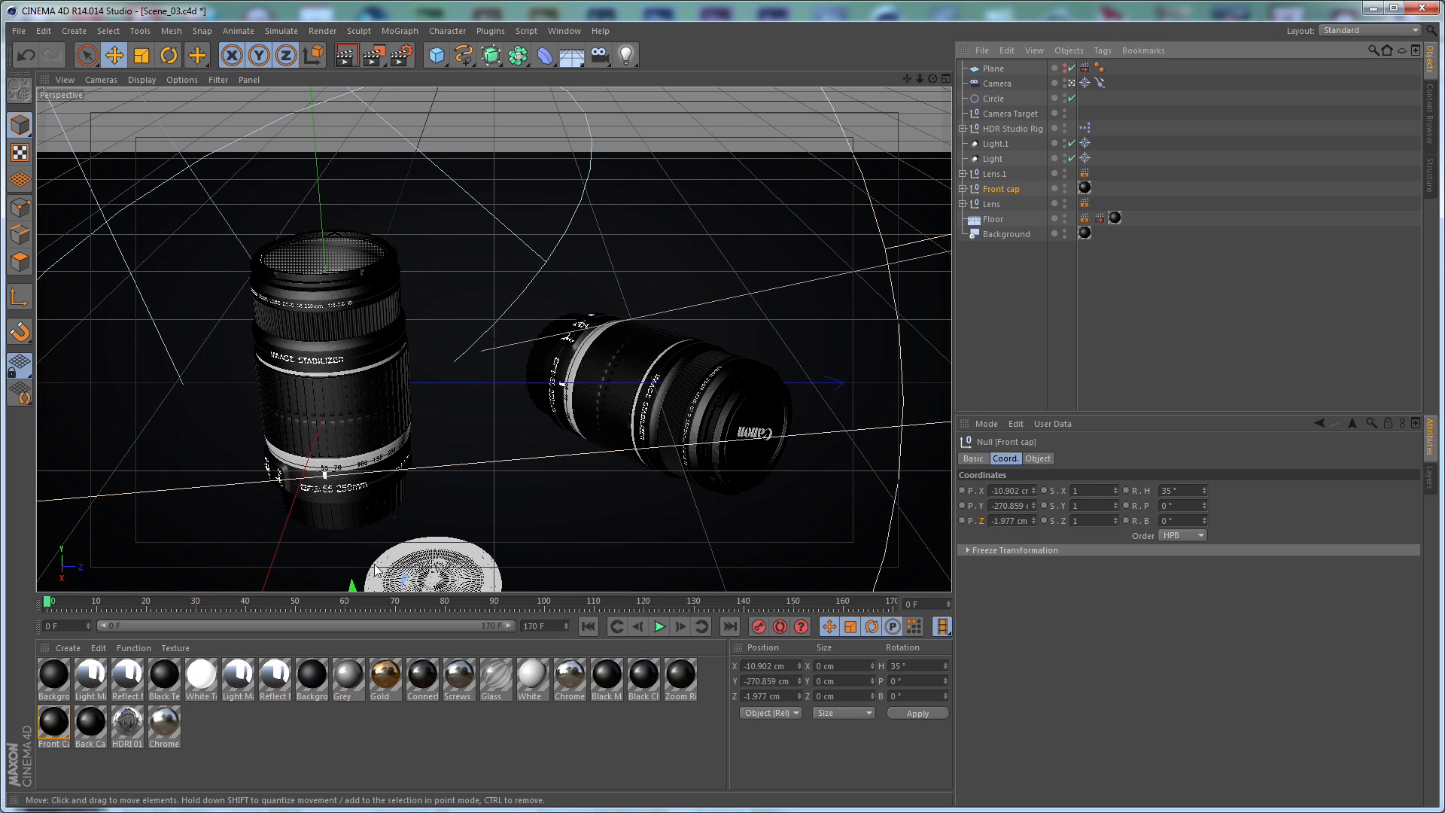
{"action": "left_click", "coordinate": [1073, 84]}
{"action": "left_click_drag", "start_coordinate": [485, 407], "coordinate": [527, 452]}
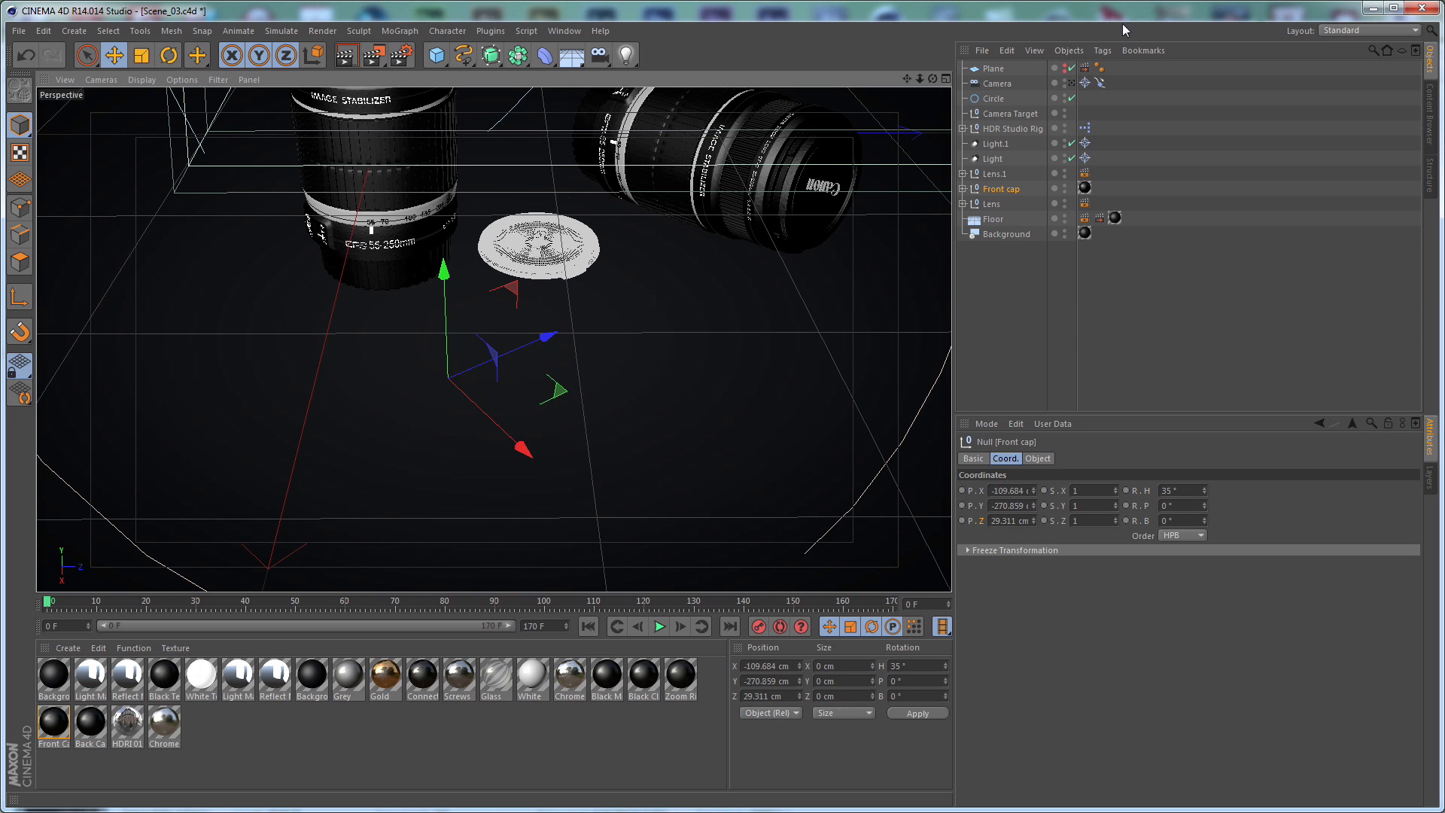
{"action": "left_click", "coordinate": [1073, 84]}
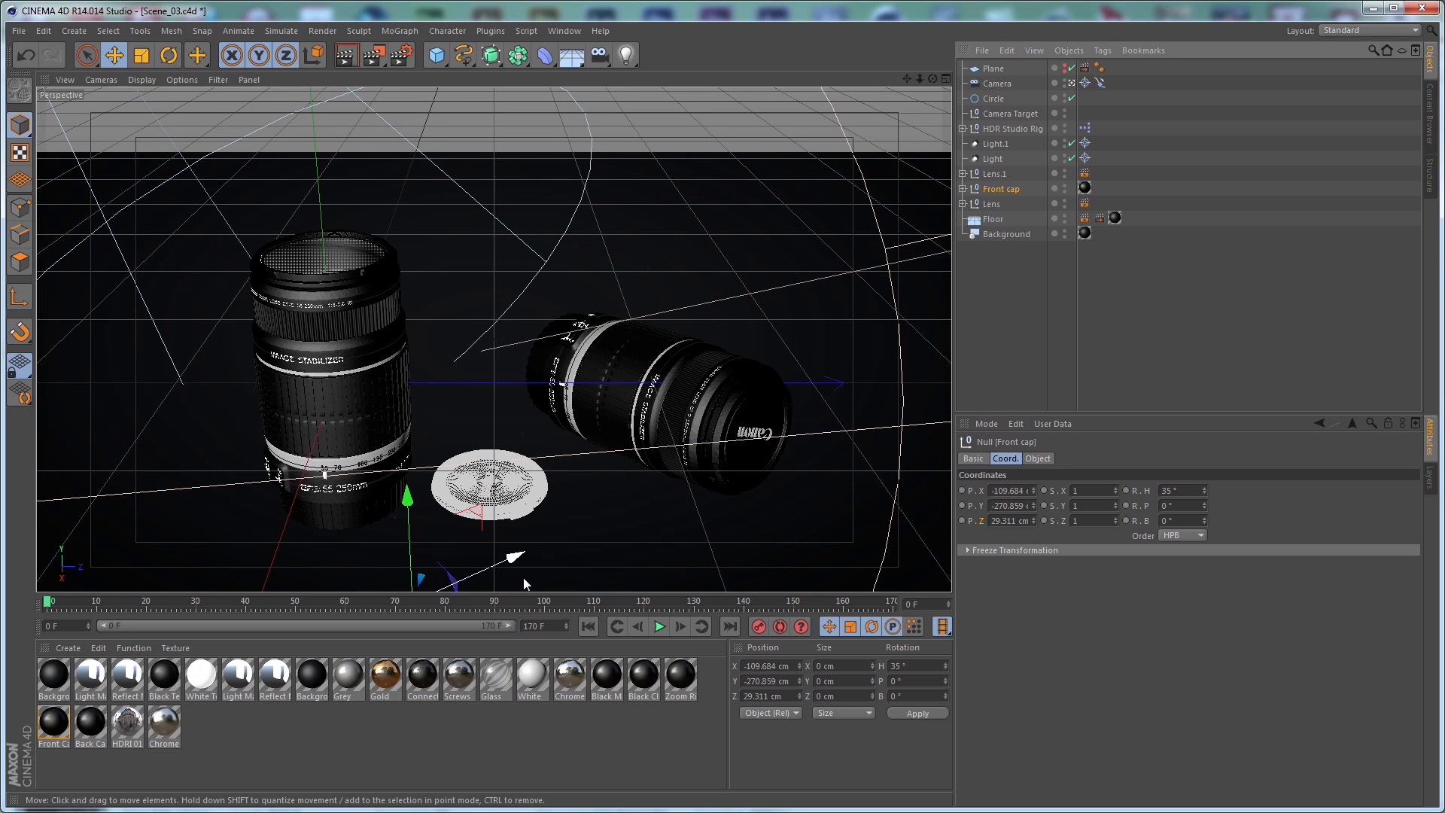
Fine-tune the Front cap's resting place to about X -104, Y -275 and Z 21 cm, checking its height from a low angle
{"action": "left_click_drag", "start_coordinate": [407, 497], "coordinate": [403, 527]}
{"action": "scroll", "coordinate": [498, 477], "scroll_direction": "up", "scroll_amount": 5}
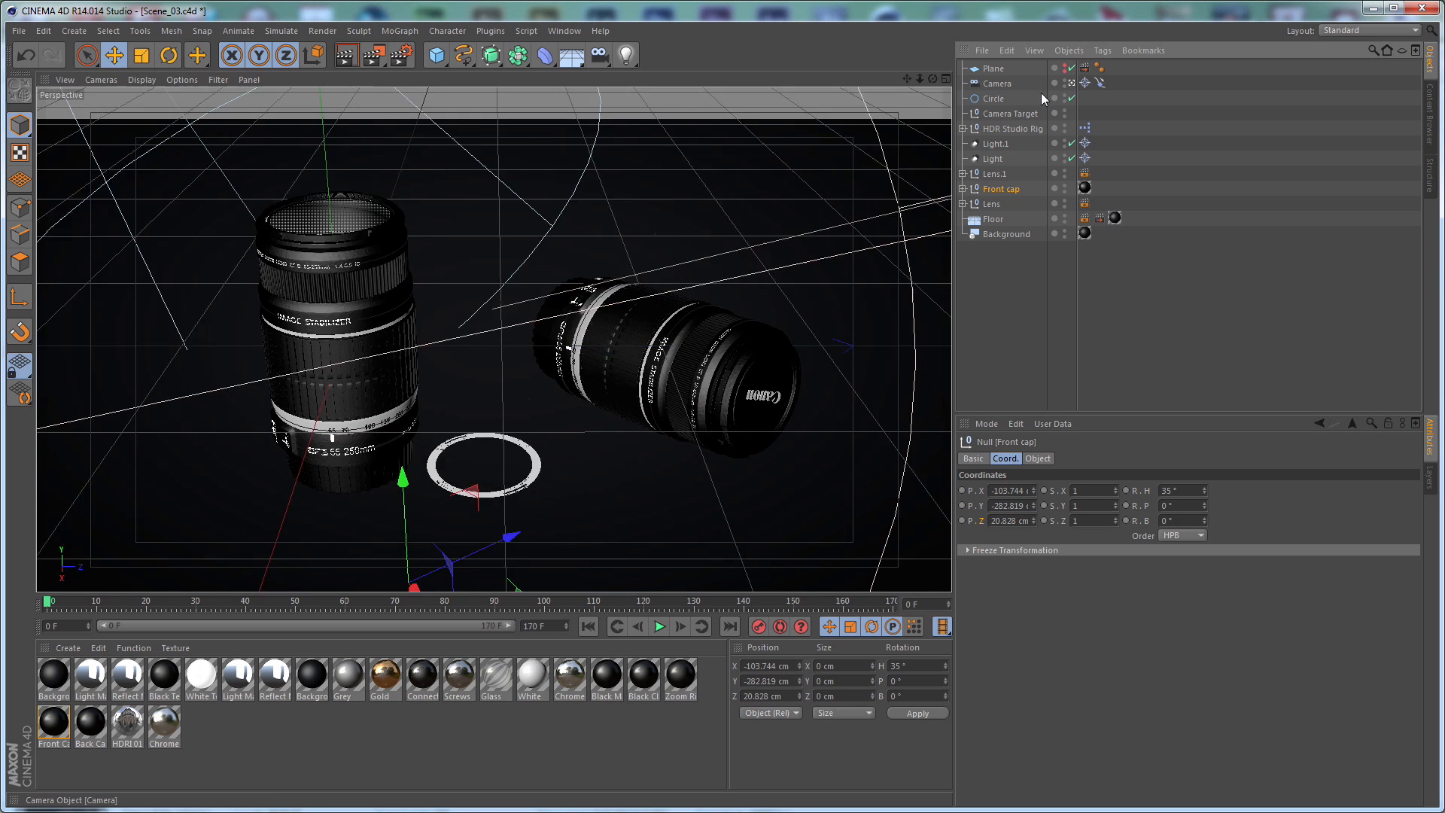
{"action": "left_click_drag", "start_coordinate": [499, 477], "coordinate": [671, 256], "text": "alt"}
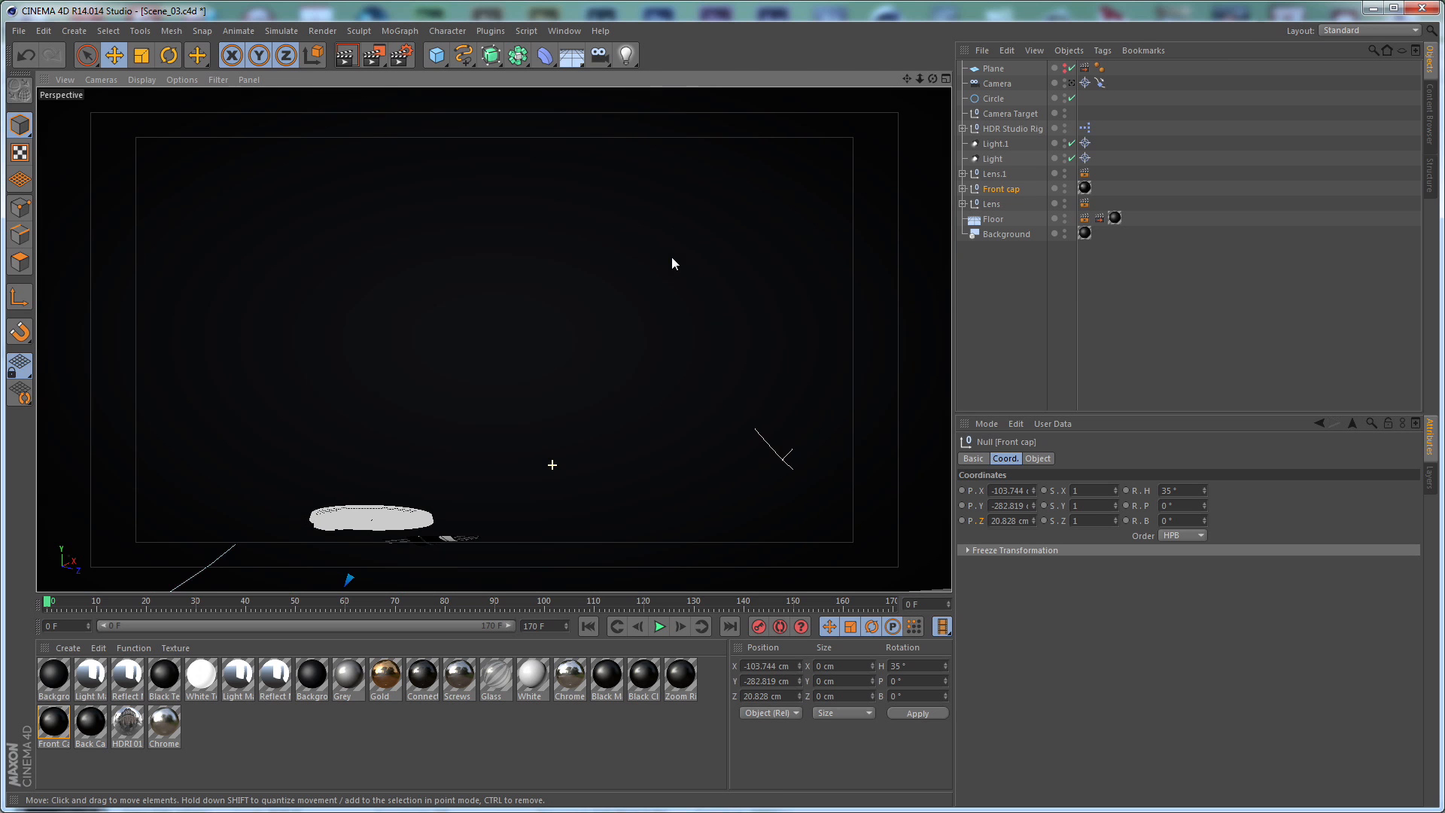
{"action": "left_click_drag", "start_coordinate": [566, 380], "coordinate": [575, 200], "text": "alt"}
{"action": "left_click_drag", "start_coordinate": [284, 556], "coordinate": [285, 556]}
{"action": "left_click", "coordinate": [1072, 83]}
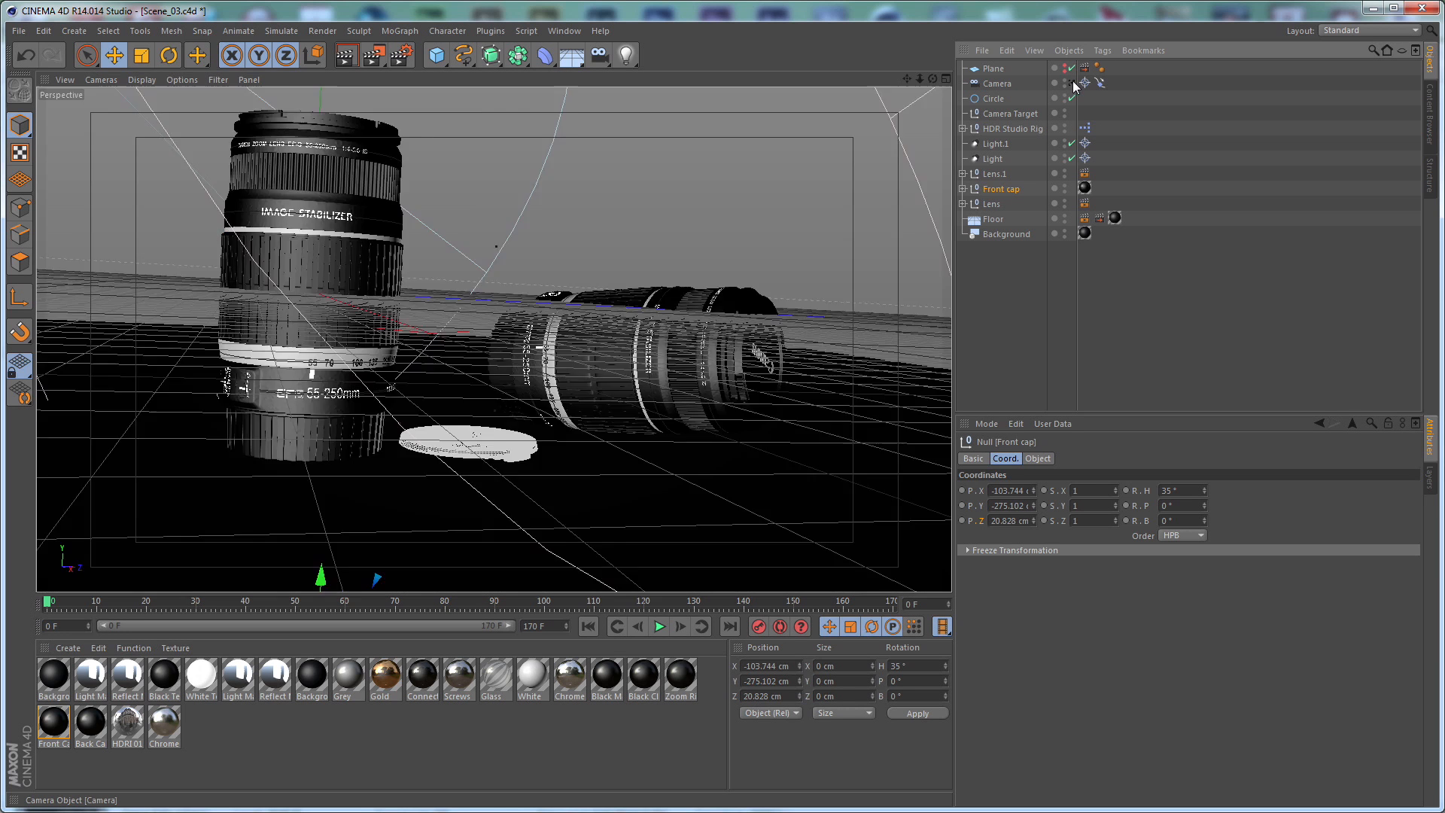
{"action": "left_click", "coordinate": [1072, 83]}
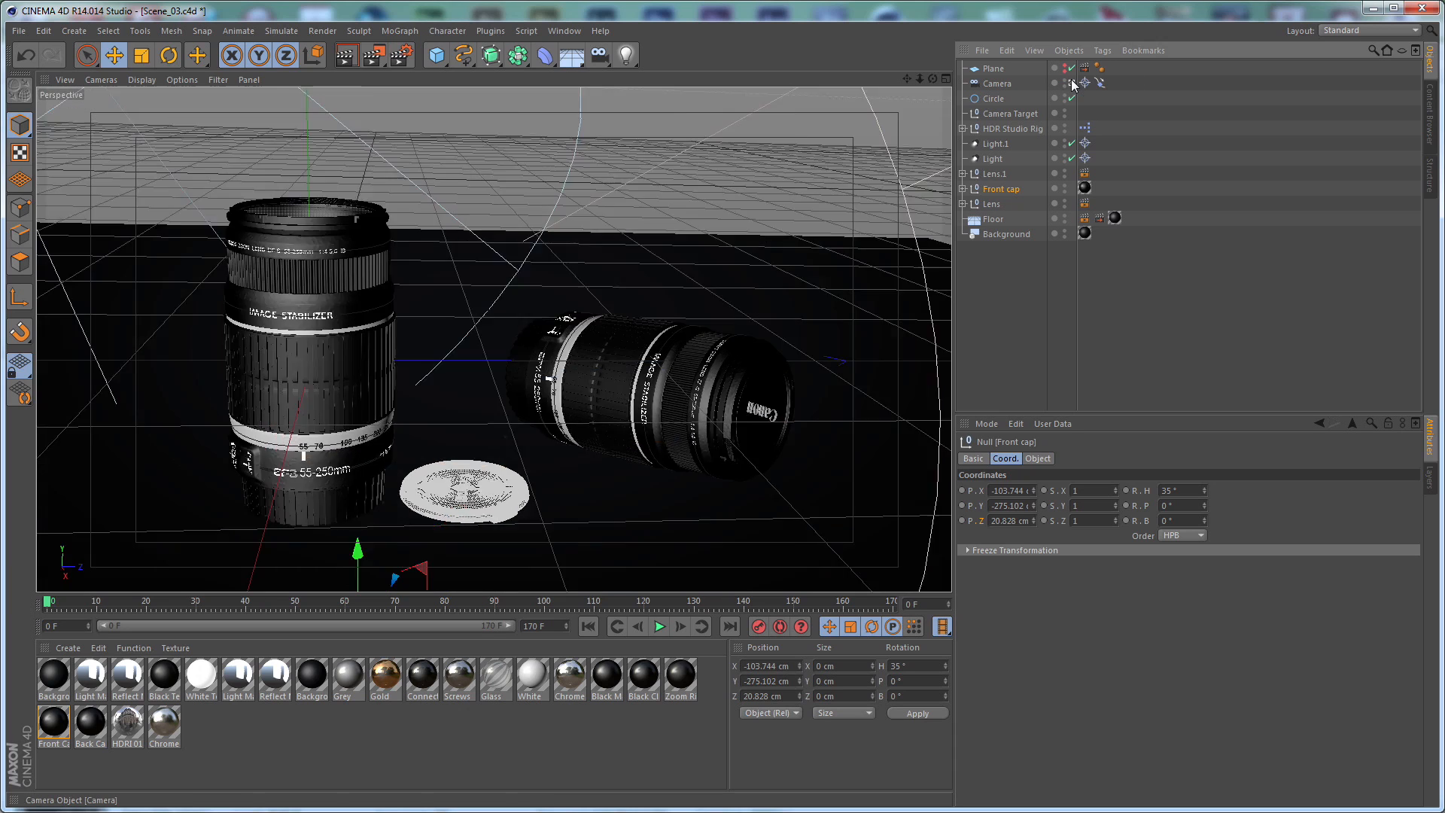
Set the bank rotation of the lying lens, Lens.1, to 90°
{"action": "left_click_drag", "start_coordinate": [767, 238], "coordinate": [722, 322], "text": "alt"}
{"action": "left_click", "coordinate": [995, 174]}
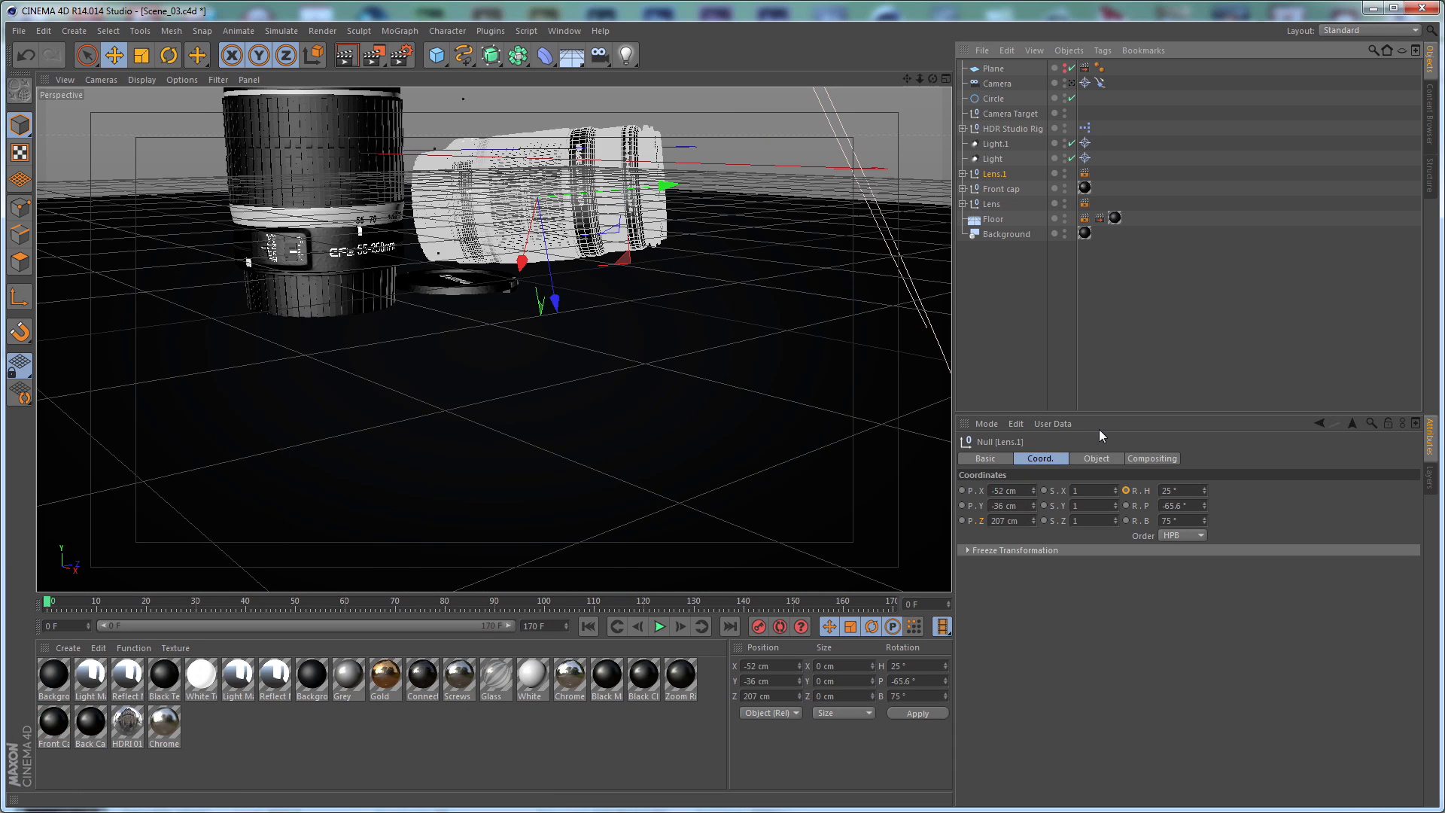
{"action": "left_click", "coordinate": [1184, 520]}
{"action": "type", "text": "90"}
{"action": "key", "text": "Return"}
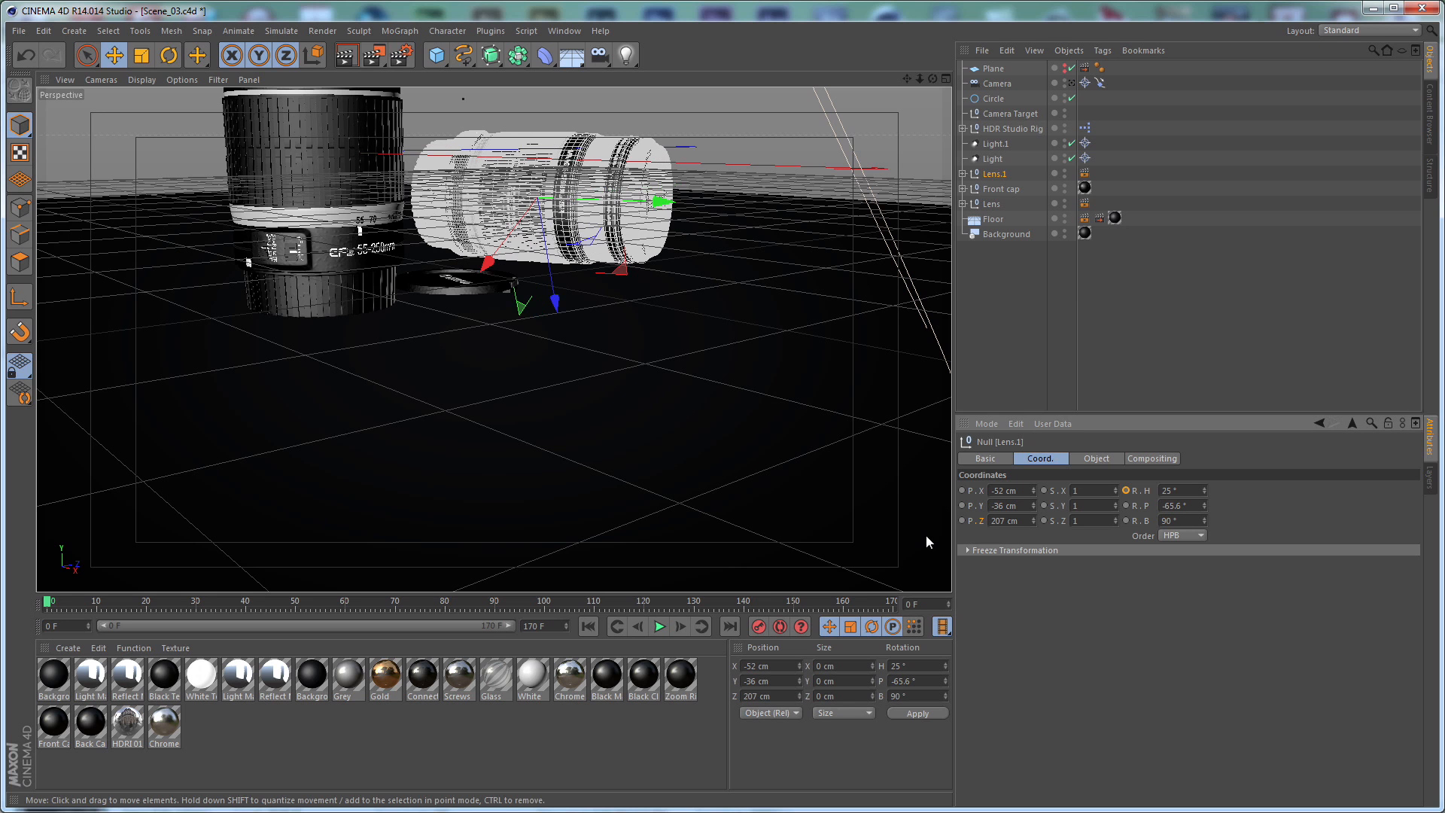
Switch to world axes, lower Lens.1 to about Y -36.6 cm against the floor, and return to the camera view
{"action": "left_click_drag", "start_coordinate": [584, 394], "coordinate": [625, 301], "text": "alt"}
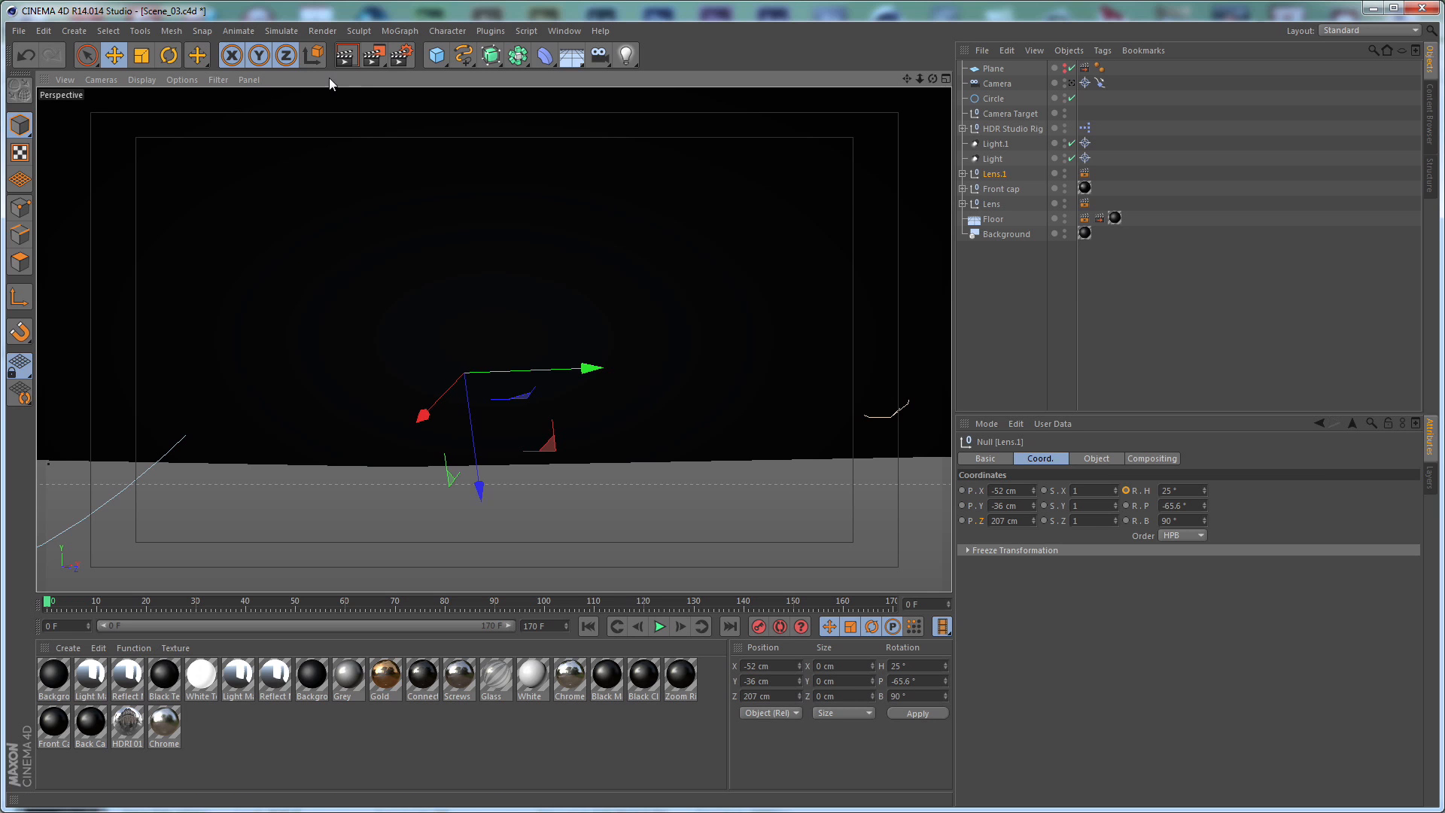
{"action": "left_click", "coordinate": [320, 59]}
{"action": "left_click_drag", "start_coordinate": [464, 249], "coordinate": [469, 251]}
{"action": "left_click_drag", "start_coordinate": [540, 439], "coordinate": [541, 351], "text": "alt"}
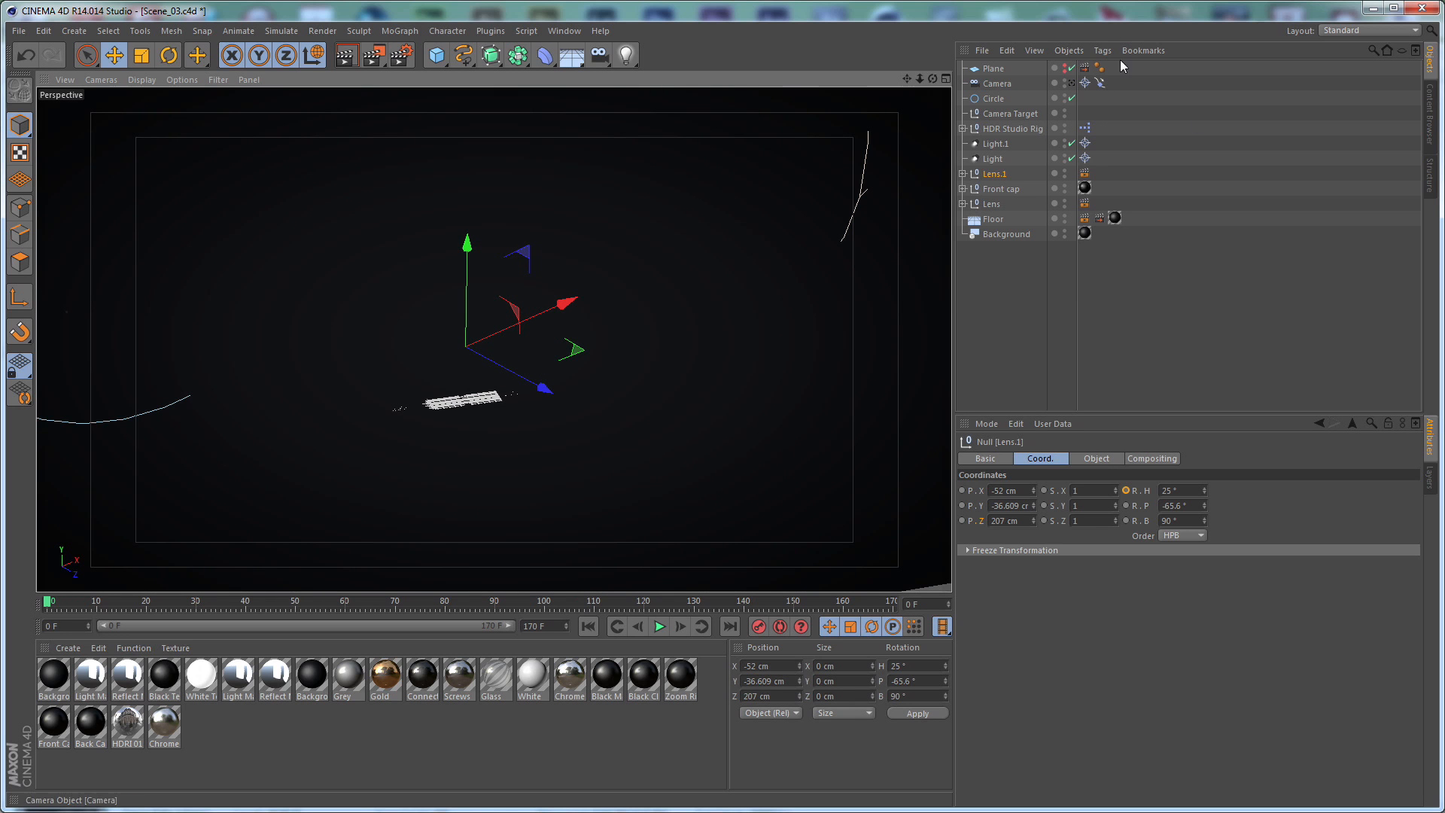
{"action": "left_click", "coordinate": [1072, 83]}
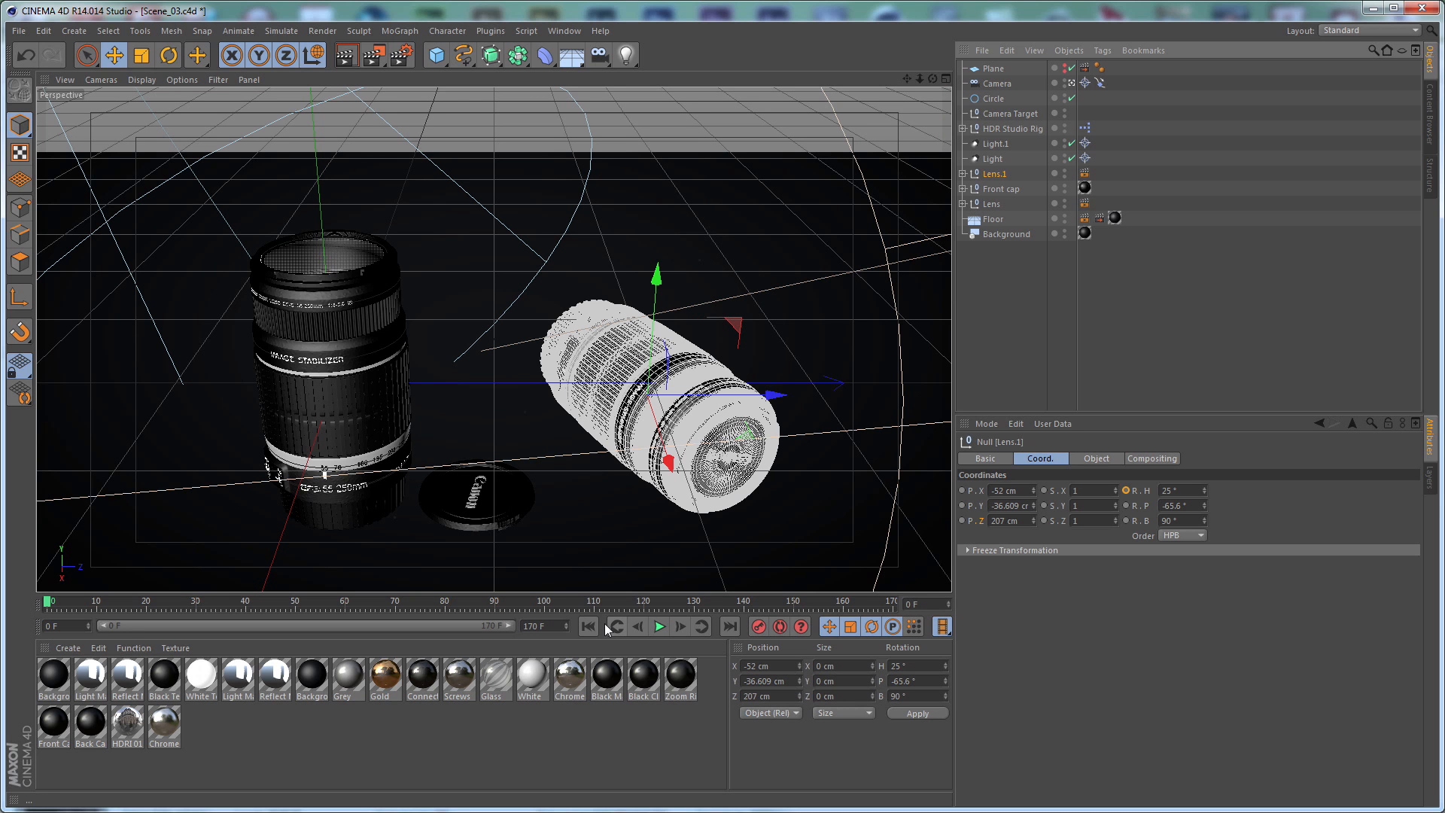
Set all animation keys to linear interpolation in the F-curve timeline and play back the camera move
{"action": "left_click", "coordinate": [659, 627]}
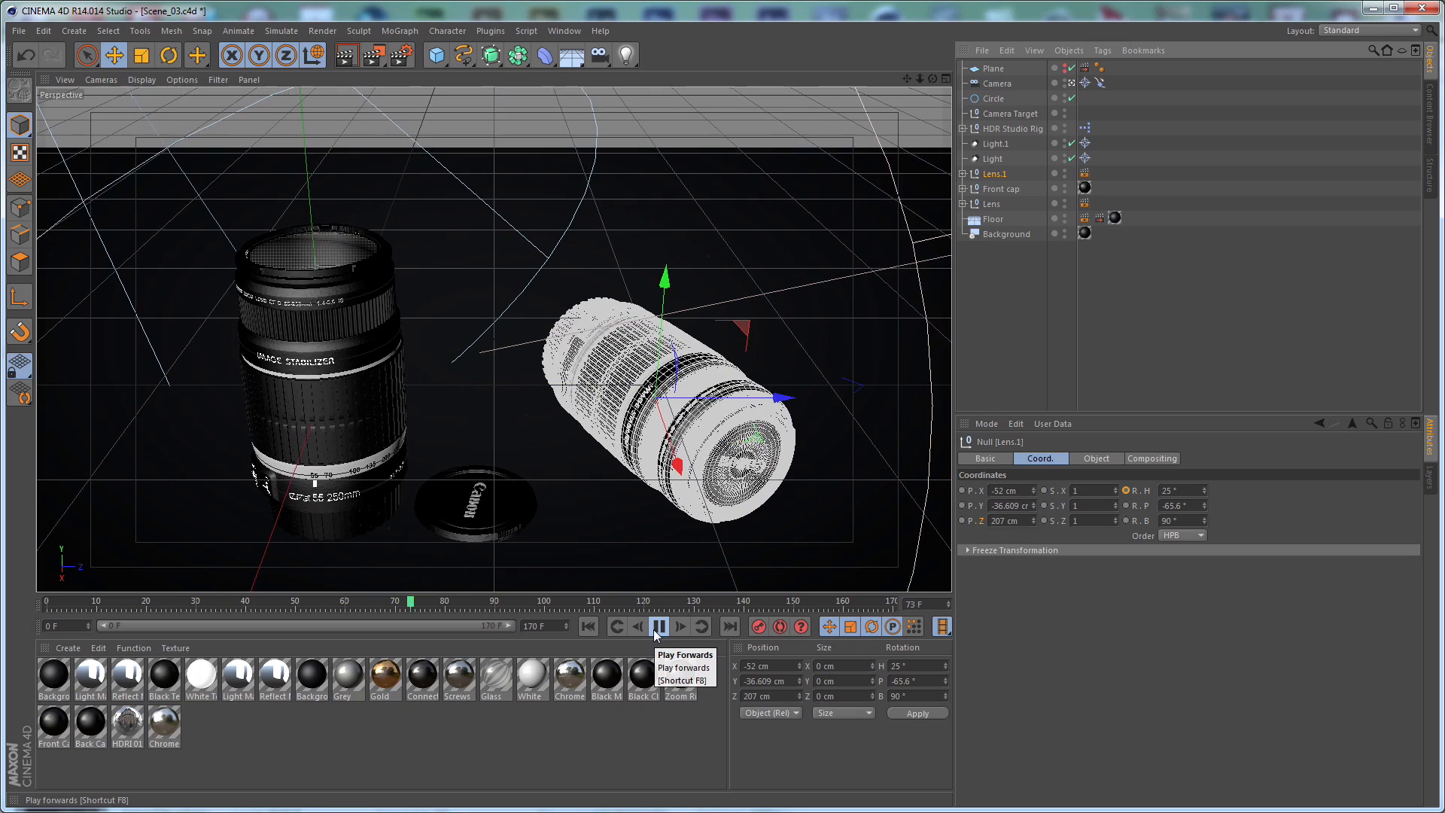
{"action": "left_click", "coordinate": [657, 631]}
{"action": "left_click", "coordinate": [553, 33]}
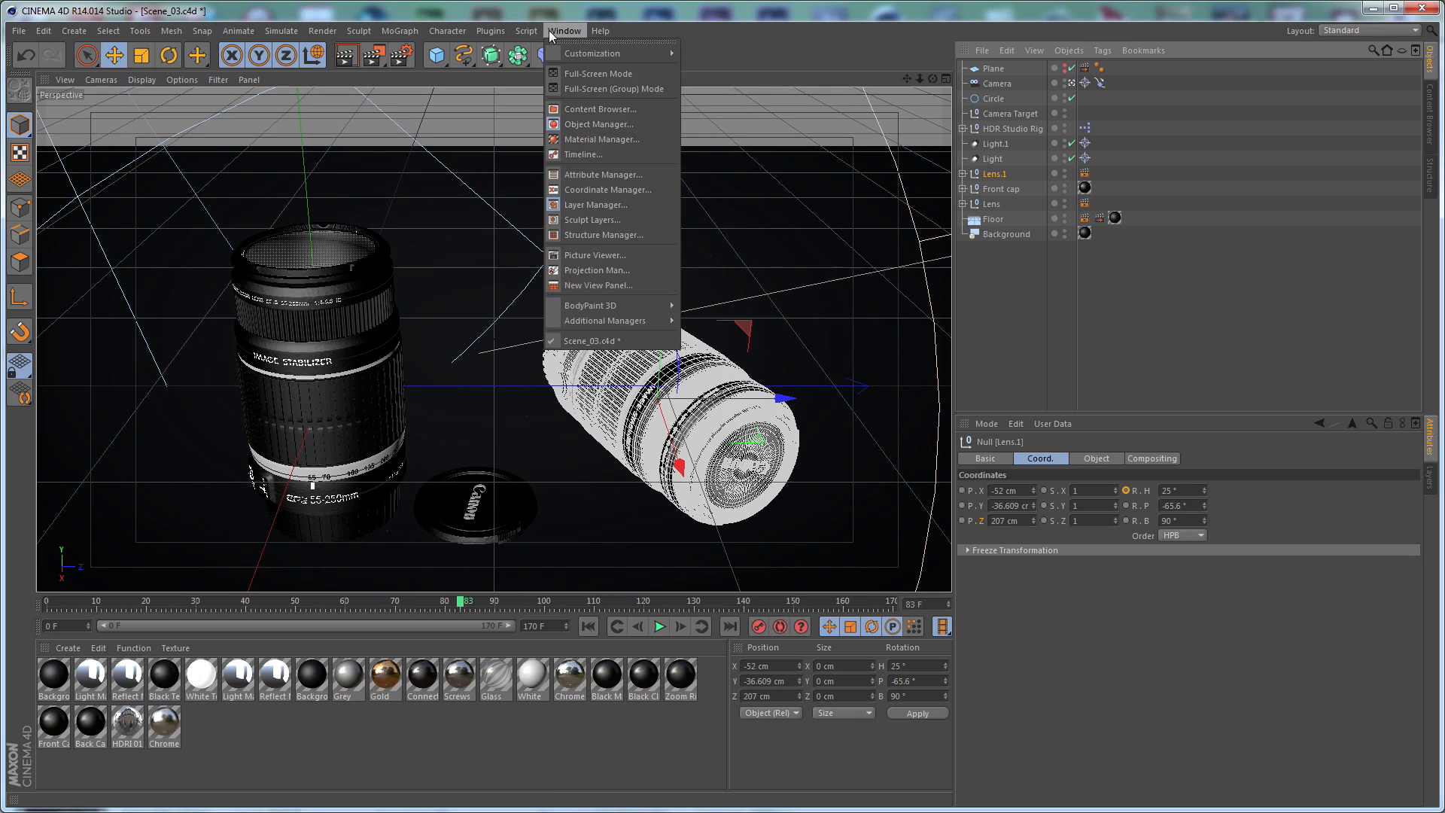
{"action": "left_click", "coordinate": [603, 156]}
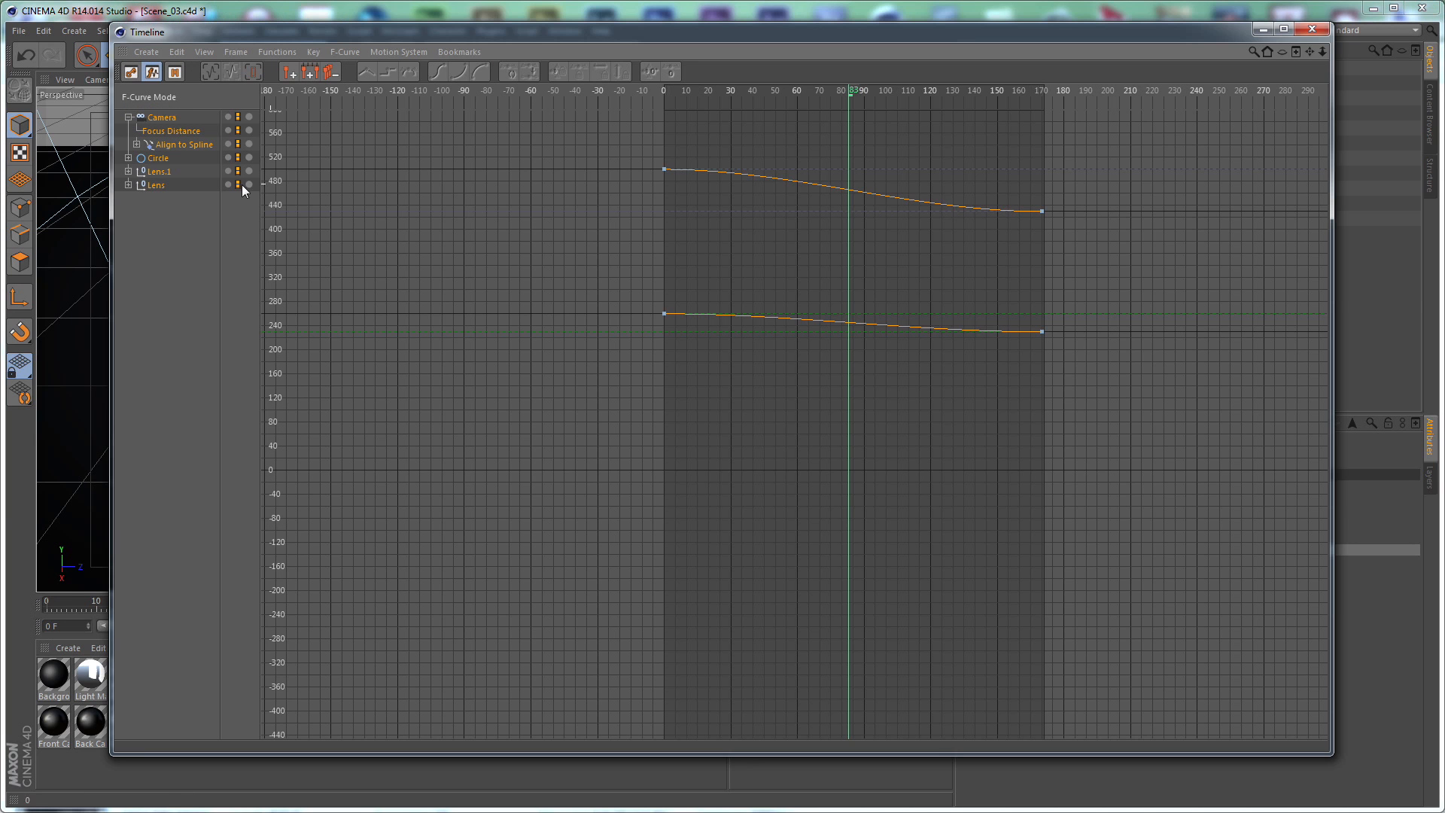
{"action": "left_click_drag", "start_coordinate": [1139, 149], "coordinate": [585, 455]}
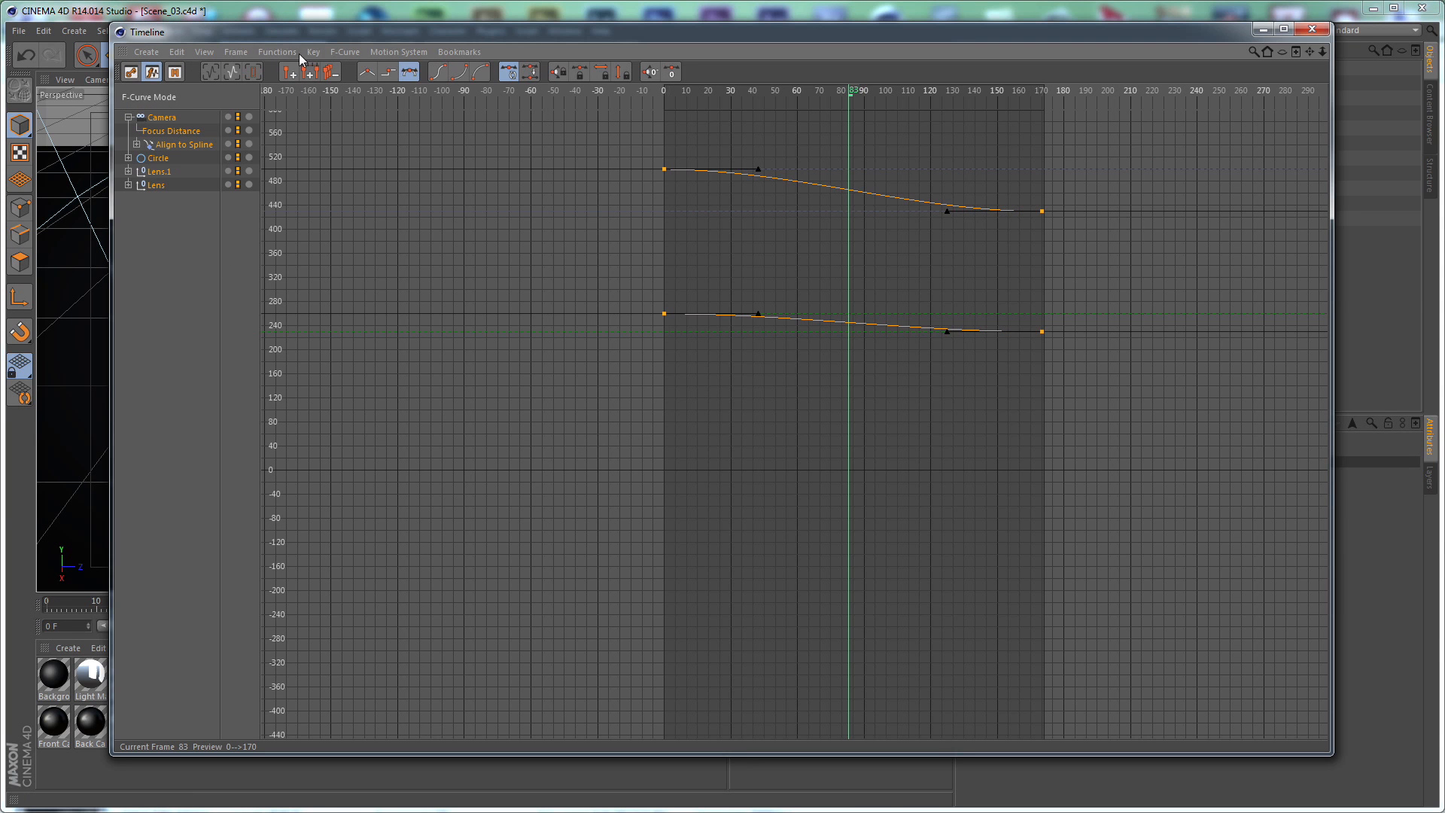
{"action": "left_click", "coordinate": [366, 73]}
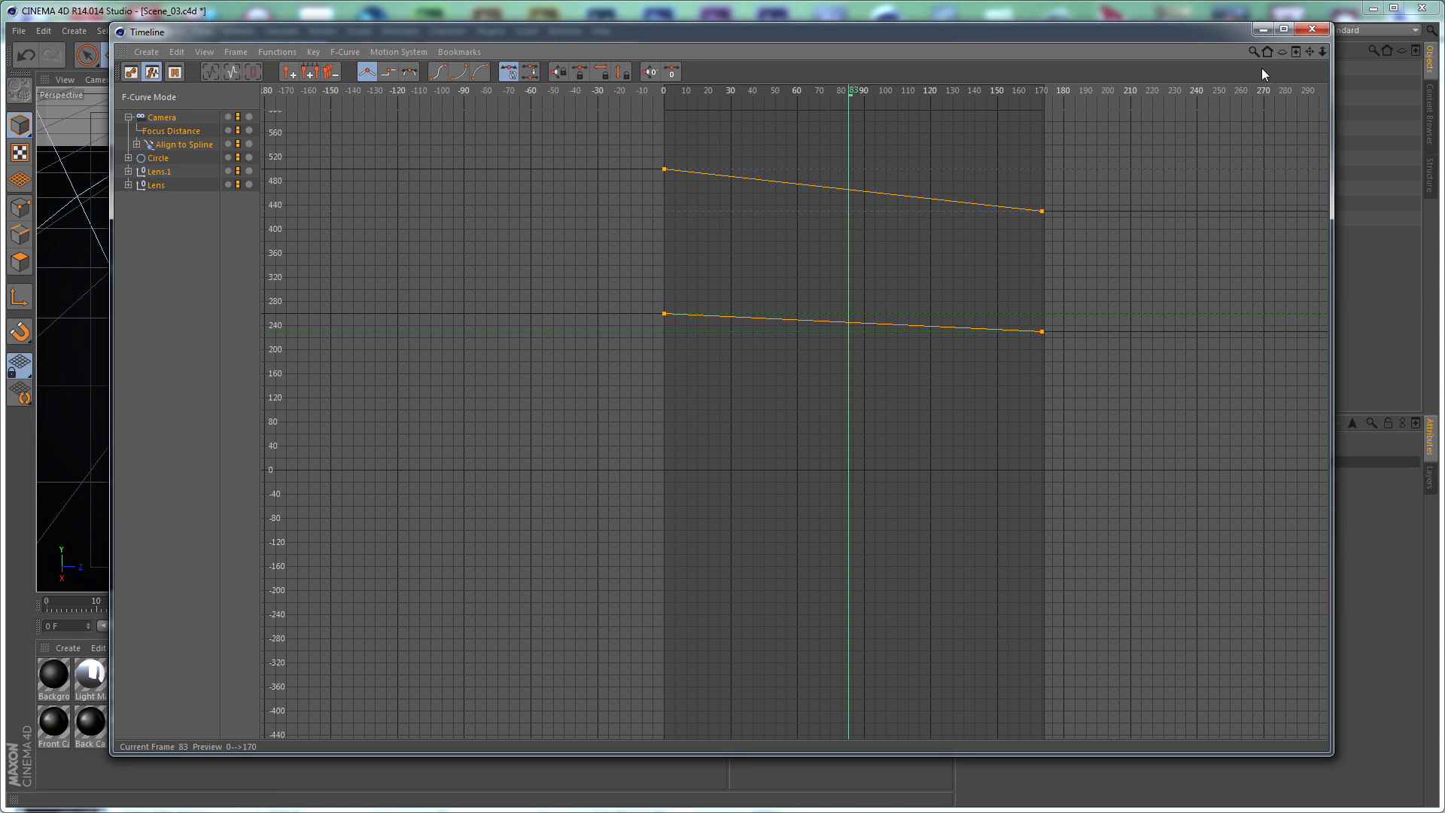
{"action": "left_click", "coordinate": [1312, 29]}
{"action": "left_click", "coordinate": [660, 626]}
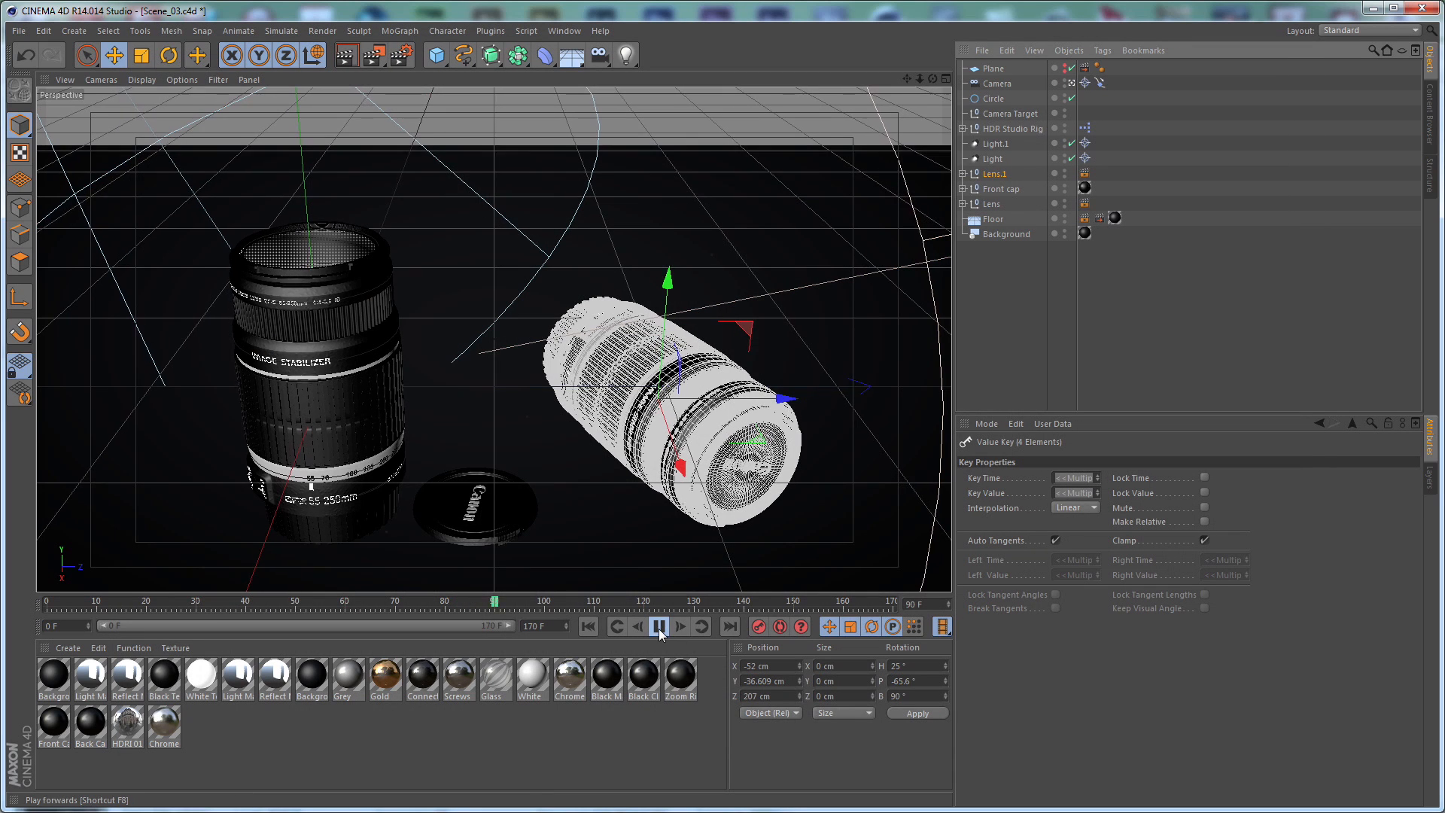
{"action": "left_click", "coordinate": [1006, 369]}
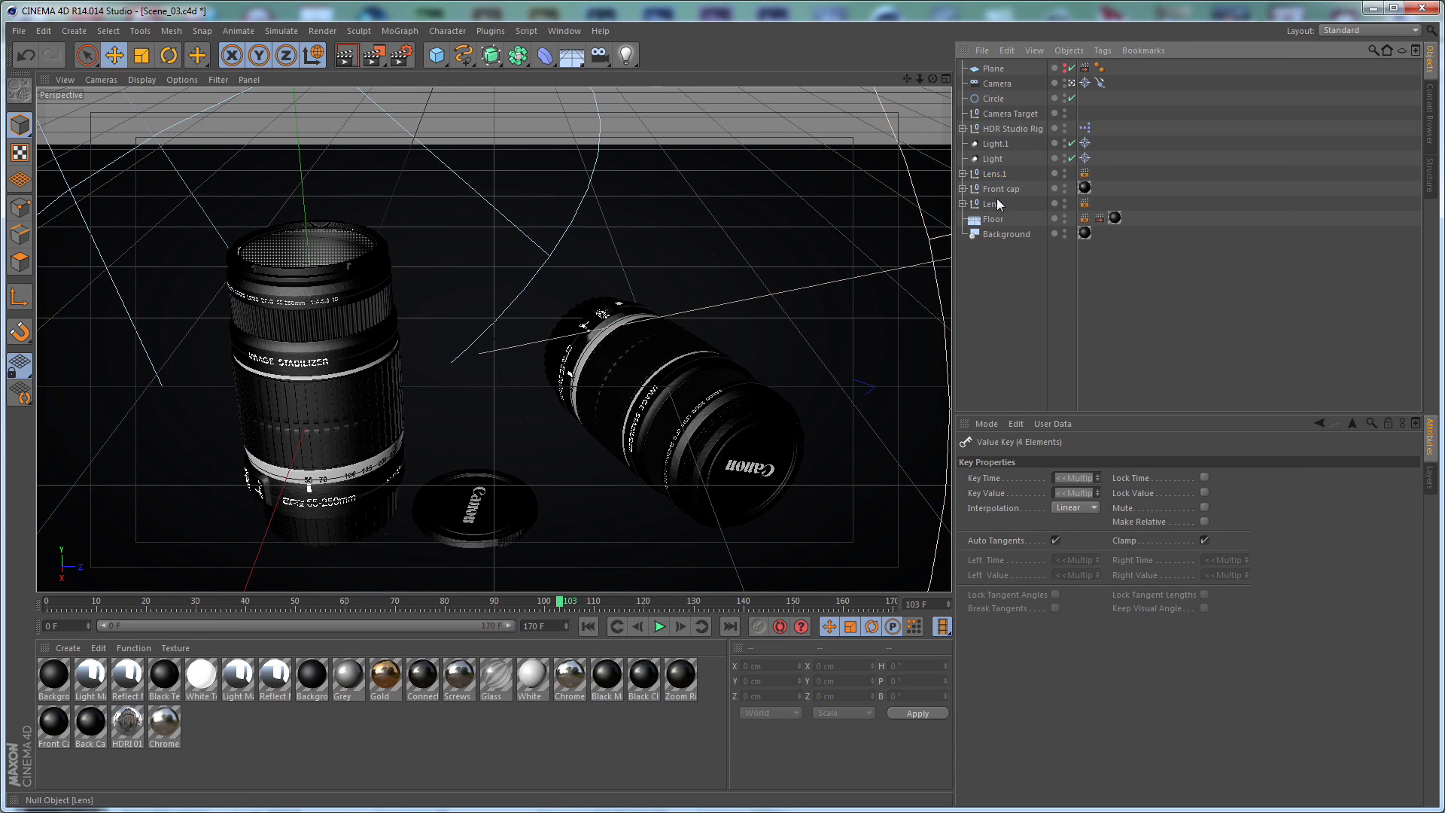
Try a different rotation on the Front cap, undo it and clear the selection
{"action": "left_click", "coordinate": [1001, 189]}
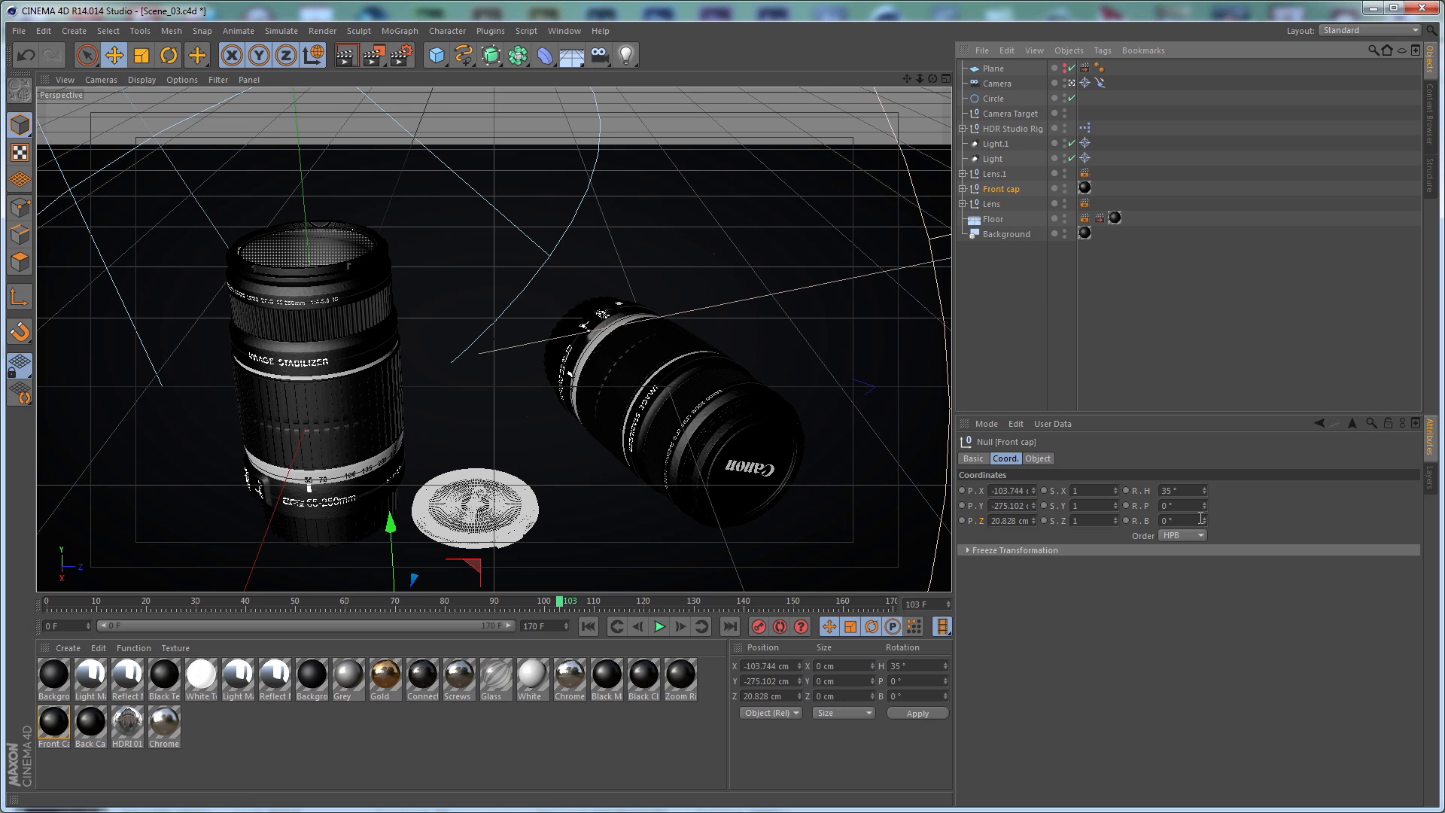
{"action": "left_click_drag", "start_coordinate": [1204, 505], "coordinate": [1204, 483]}
{"action": "key", "text": "ctrl+z"}
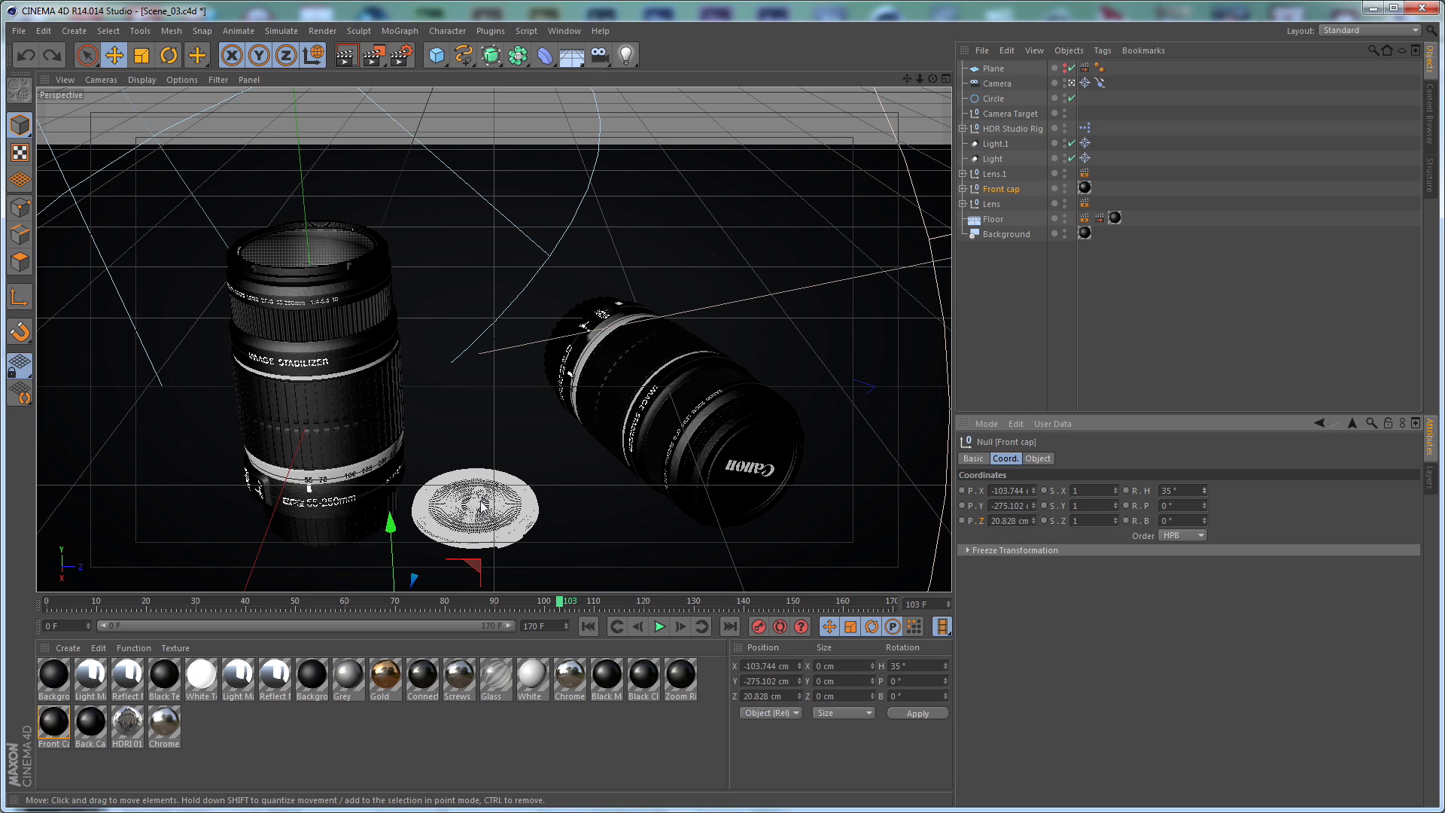
{"action": "left_click", "coordinate": [1029, 303]}
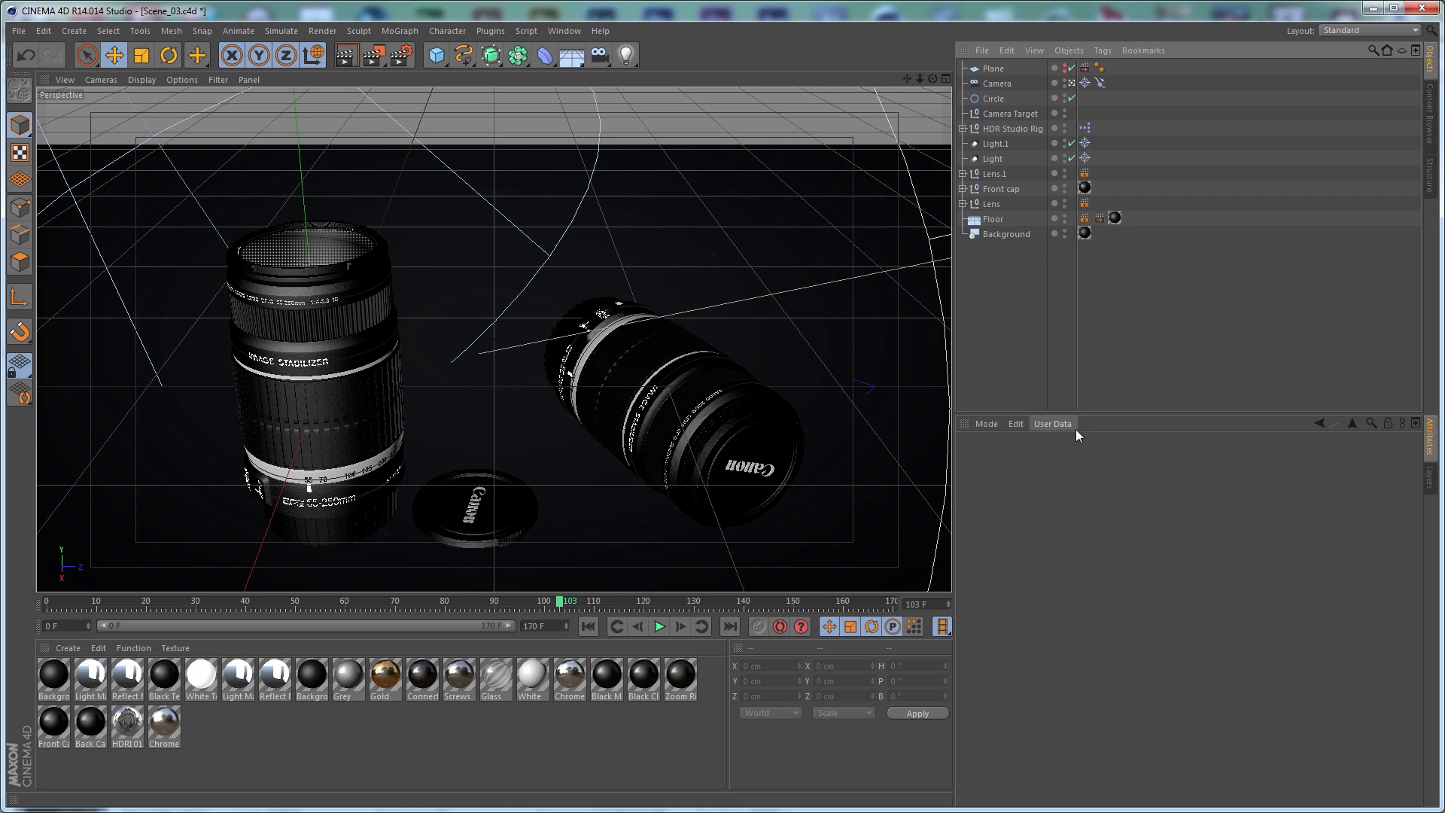
Select the upright lens's Front Glass in the Lens hierarchy and add an External Compositing tag to it
{"action": "left_click", "coordinate": [310, 410]}
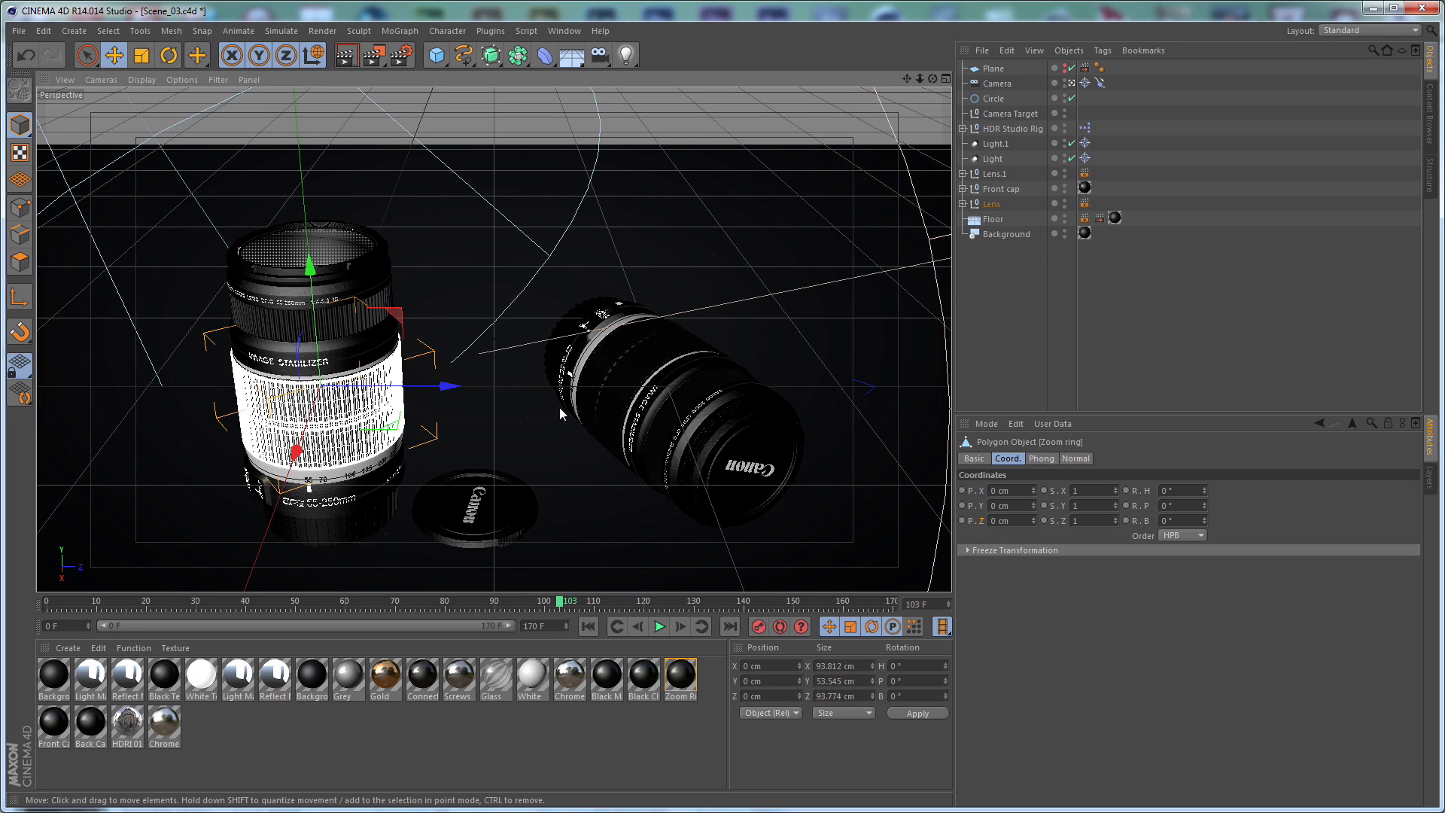
{"action": "left_click", "coordinate": [336, 251]}
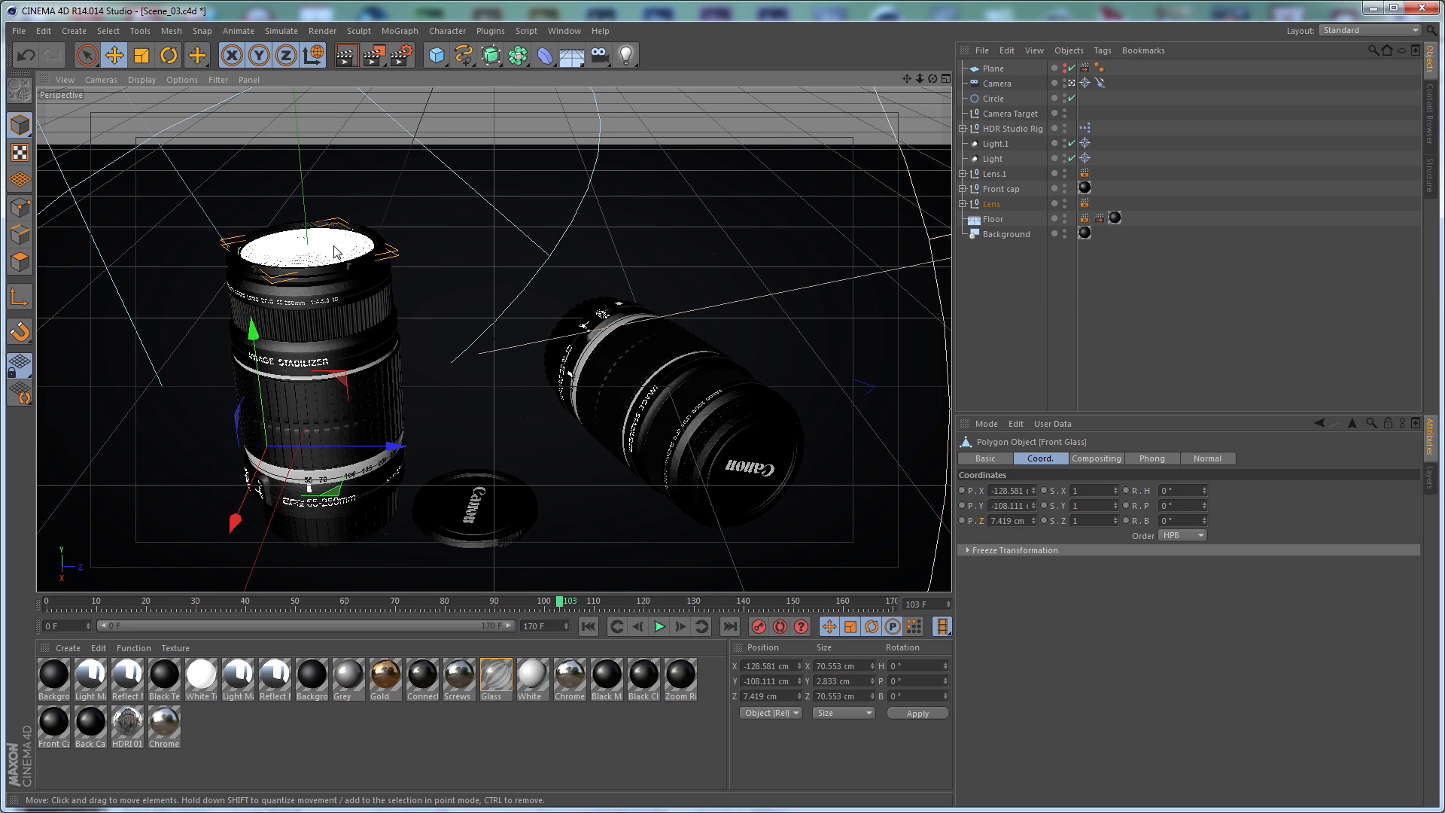
{"action": "left_click", "coordinate": [963, 204]}
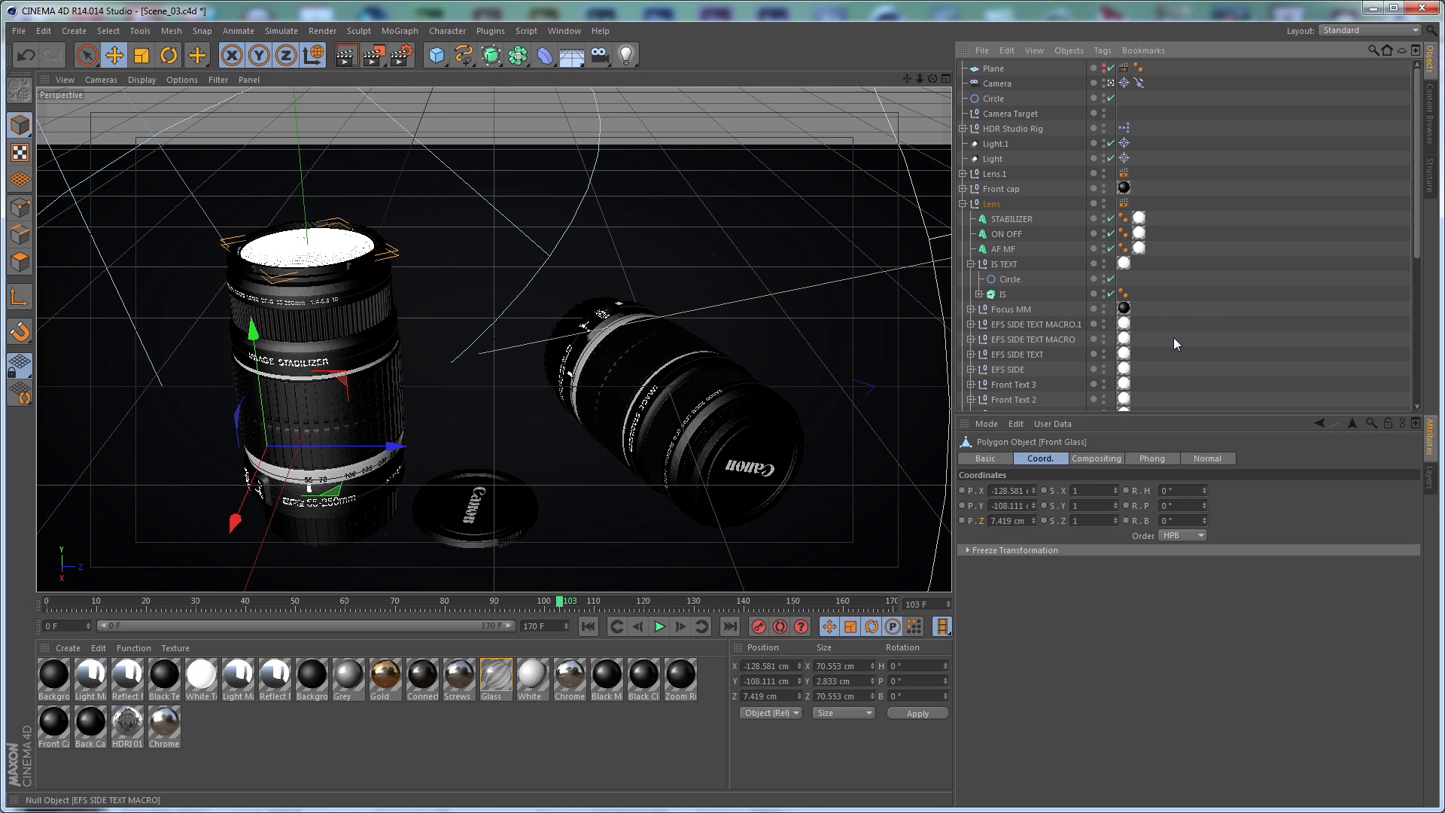
{"action": "scroll", "coordinate": [1171, 335], "scroll_direction": "down", "scroll_amount": 6}
{"action": "right_click", "coordinate": [1014, 239]}
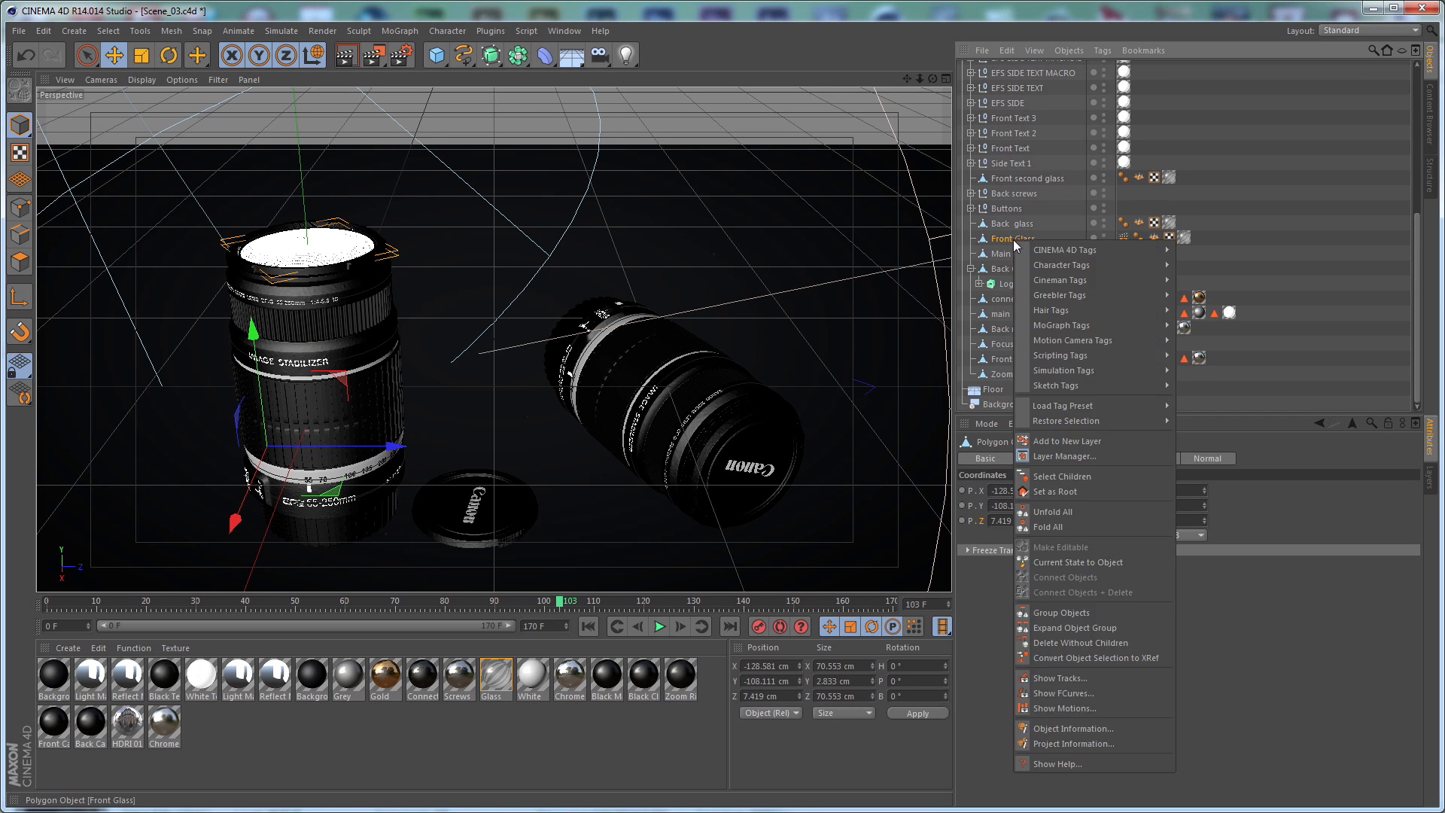
{"action": "mouse_move", "coordinate": [1061, 250]}
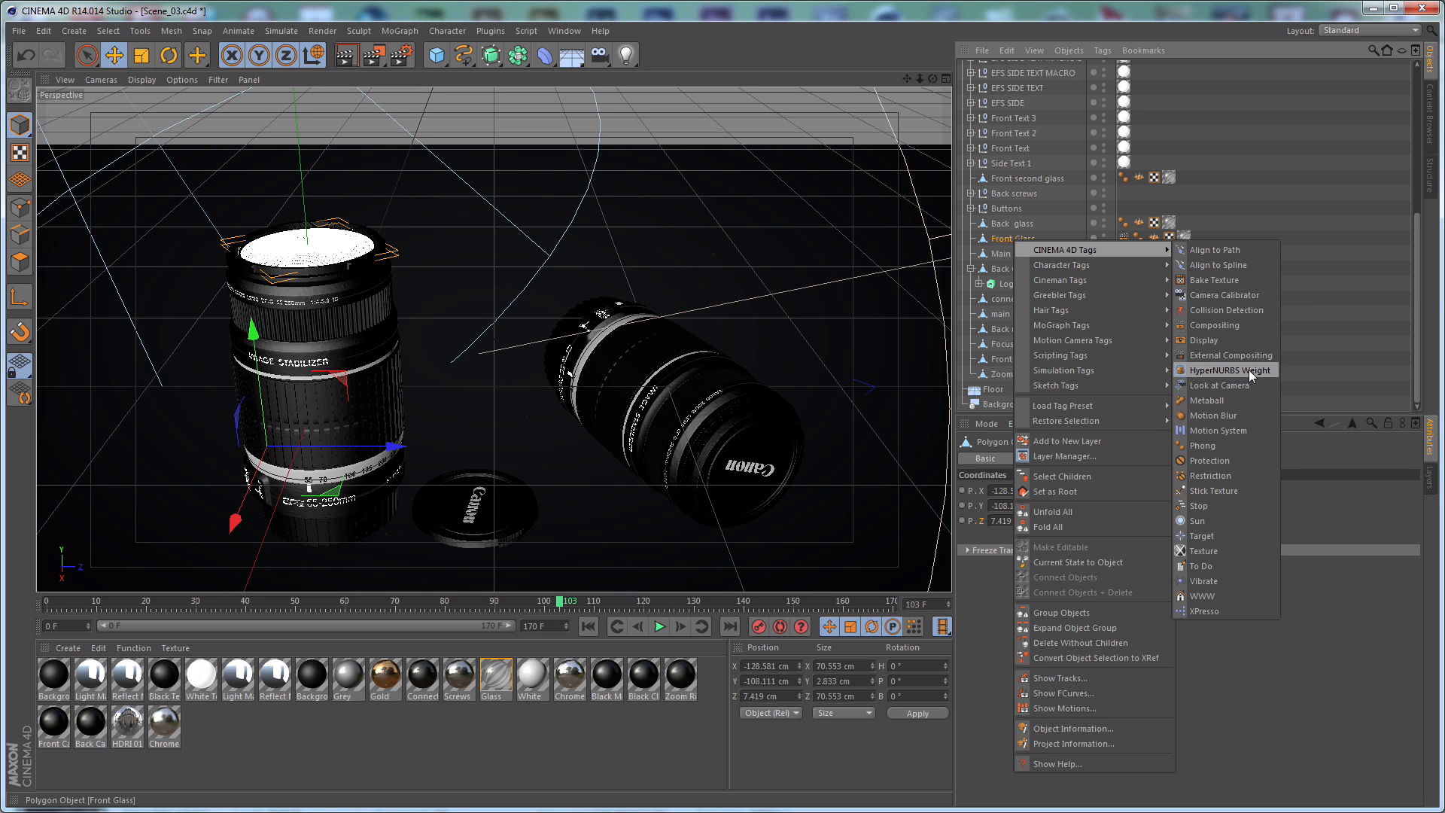
{"action": "left_click", "coordinate": [1239, 356]}
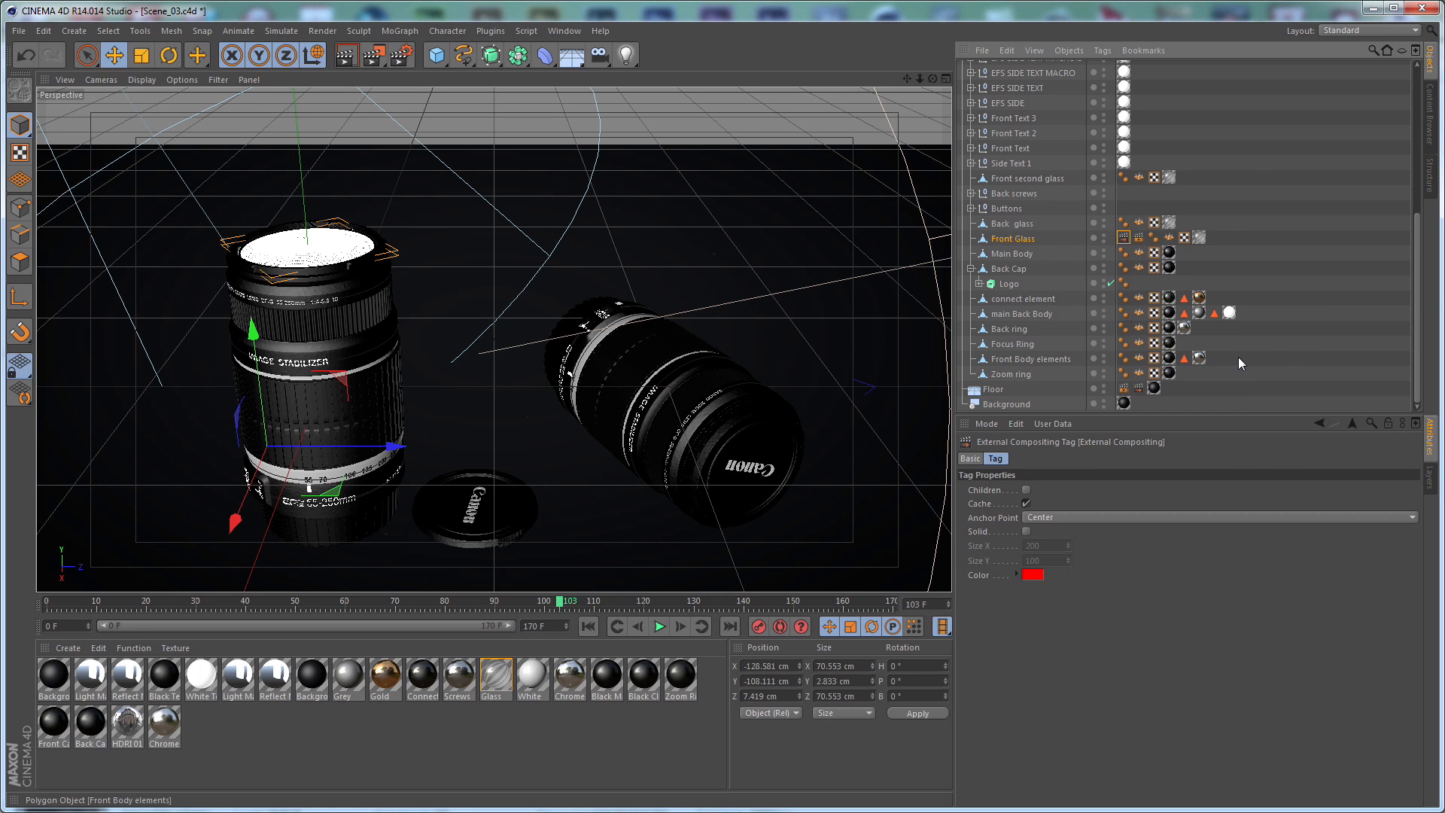
Enable Solid on the Front Glass's External Compositing tag and set its Size Y to 200
{"action": "left_click", "coordinate": [1027, 531]}
{"action": "double_click", "coordinate": [1039, 561]}
{"action": "type", "text": "2"}
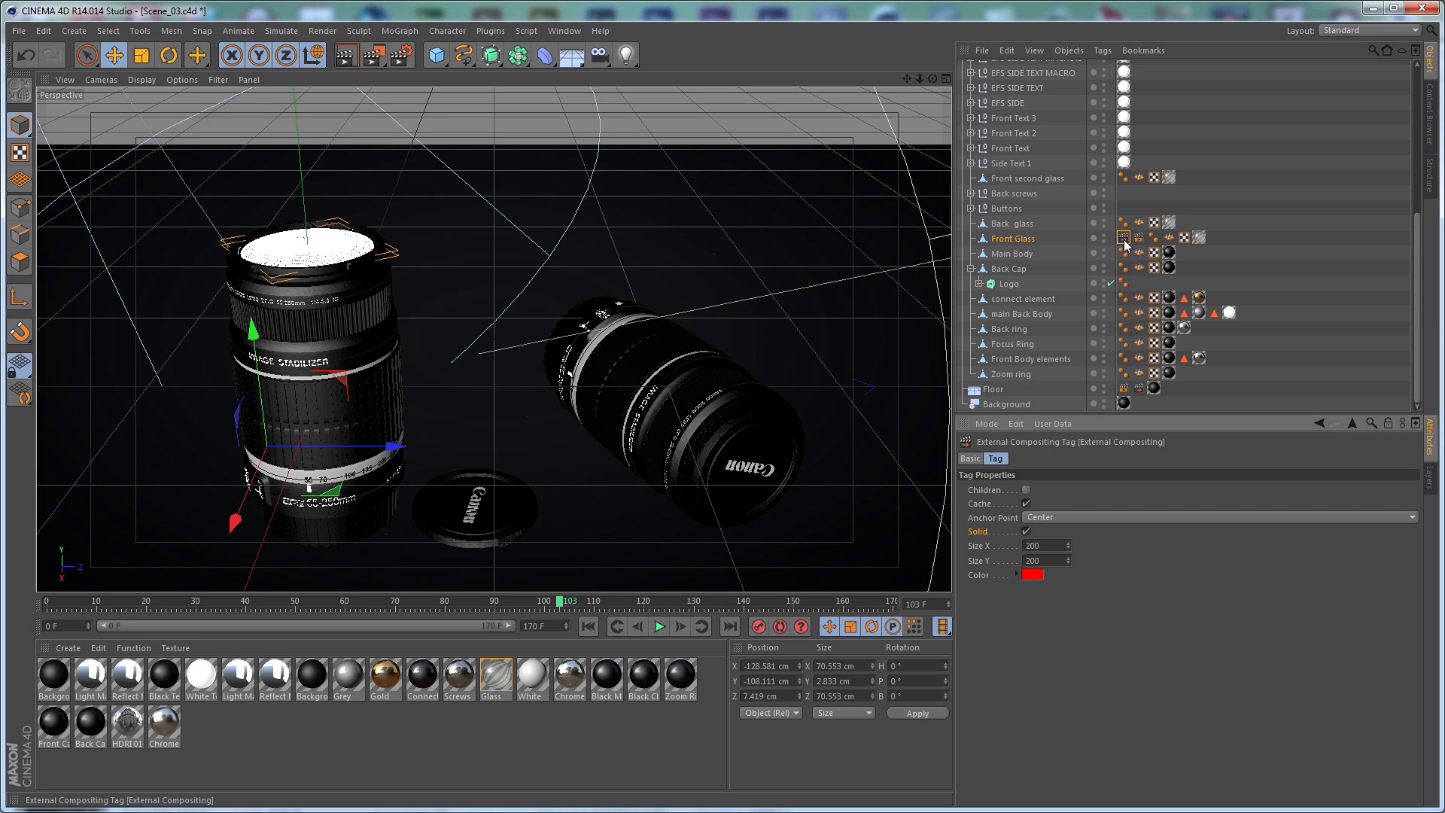
Add a Compositing tag to Front Glass and enable Force Antialiasing in its tag properties
{"action": "right_click", "coordinate": [999, 239]}
{"action": "mouse_move", "coordinate": [1035, 245]}
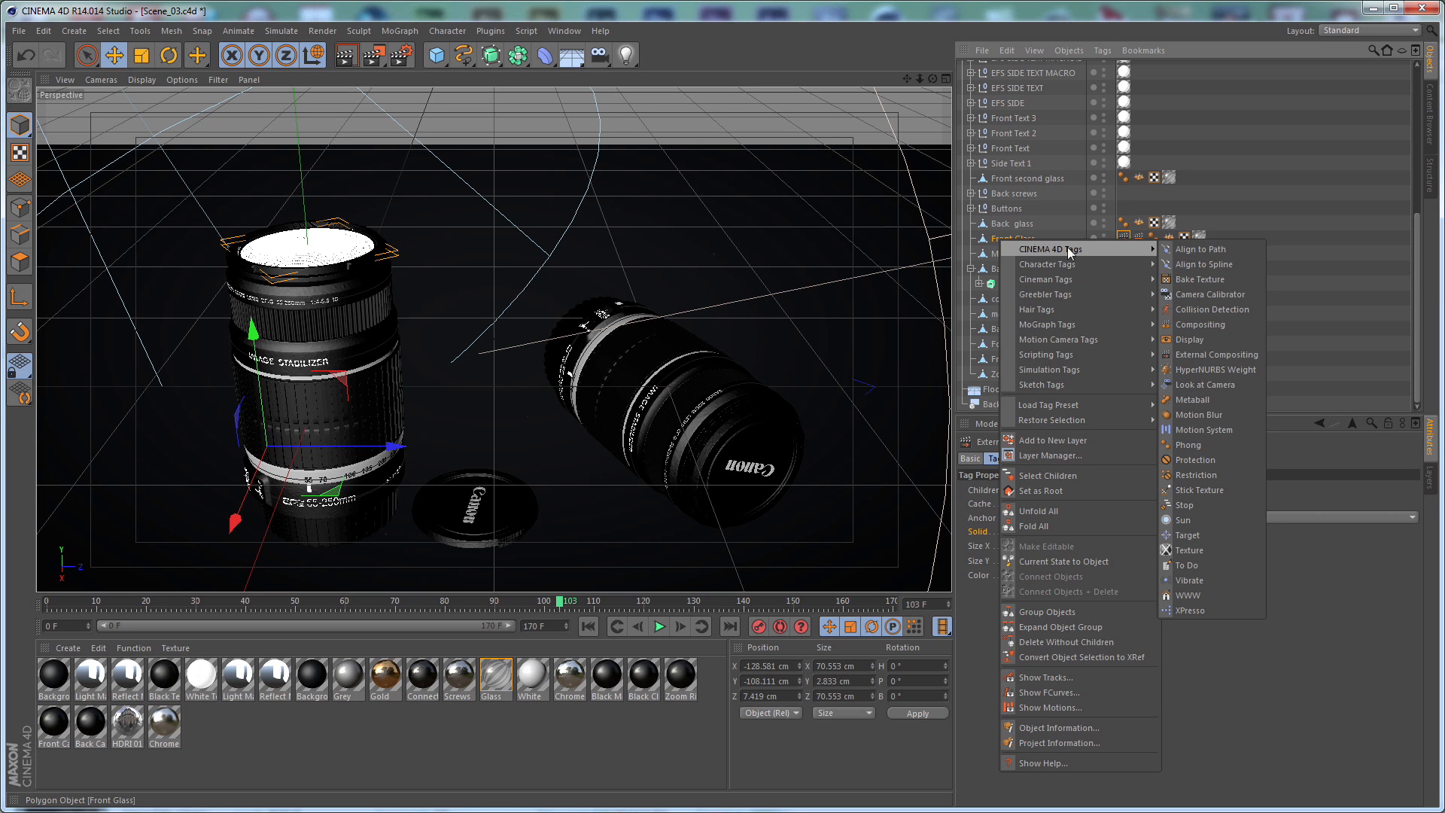
{"action": "left_click", "coordinate": [1201, 324]}
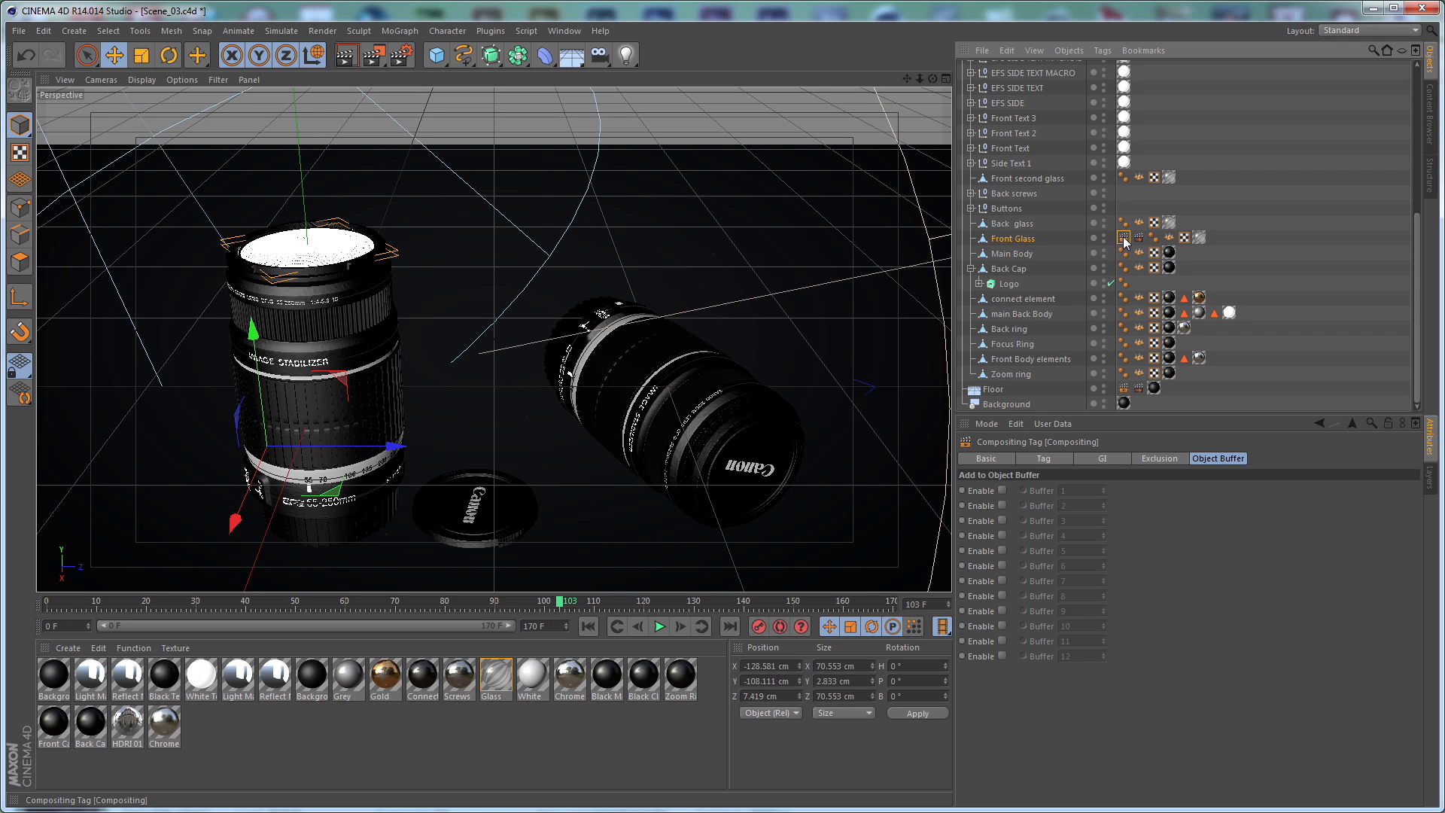
{"action": "left_click", "coordinate": [1050, 458]}
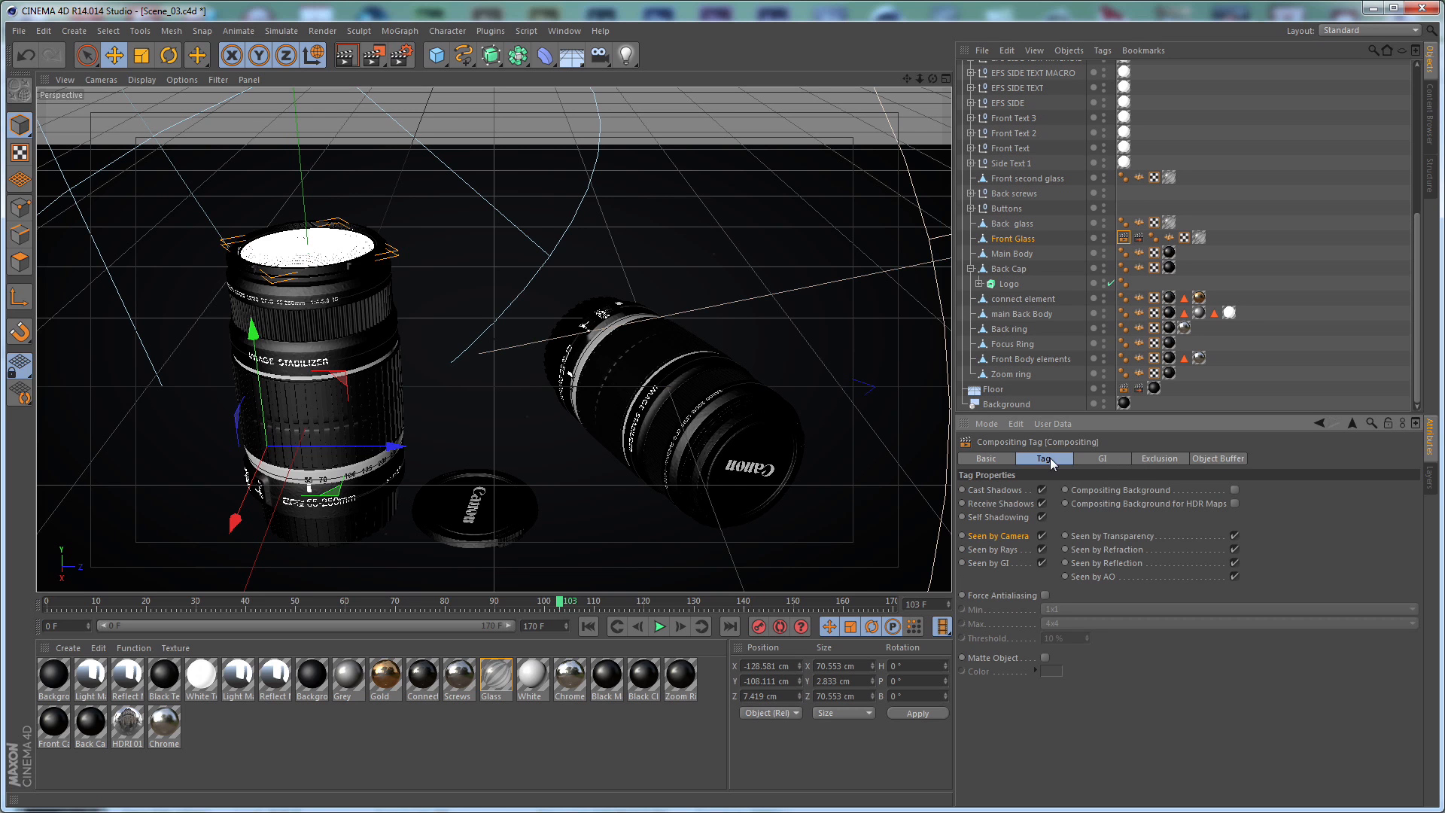
{"action": "left_click", "coordinate": [1044, 595]}
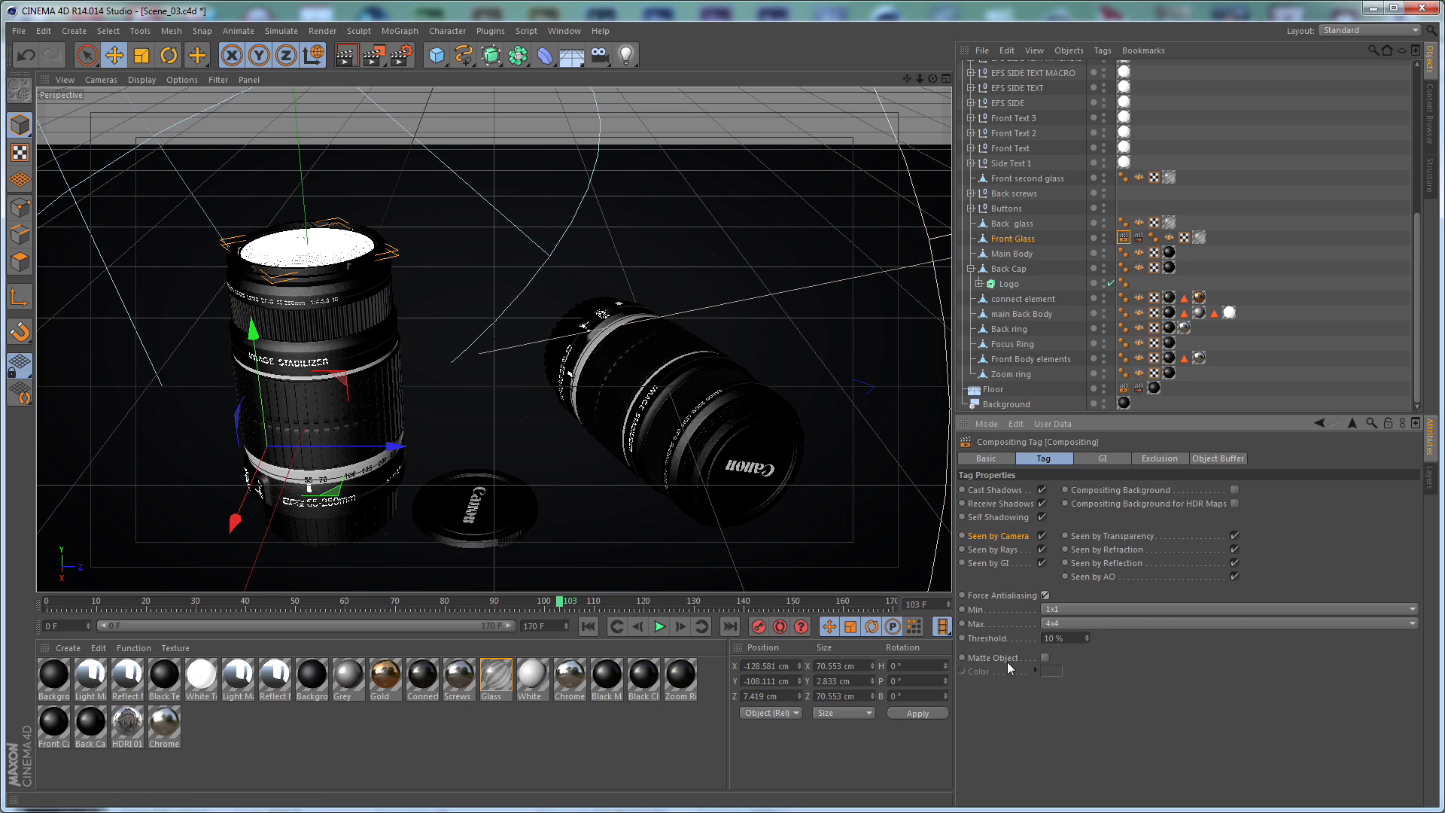
Set the Front Glass's forced antialiasing to a minimum of 4x4 and a maximum of 8x8
{"action": "left_click", "coordinate": [1073, 611]}
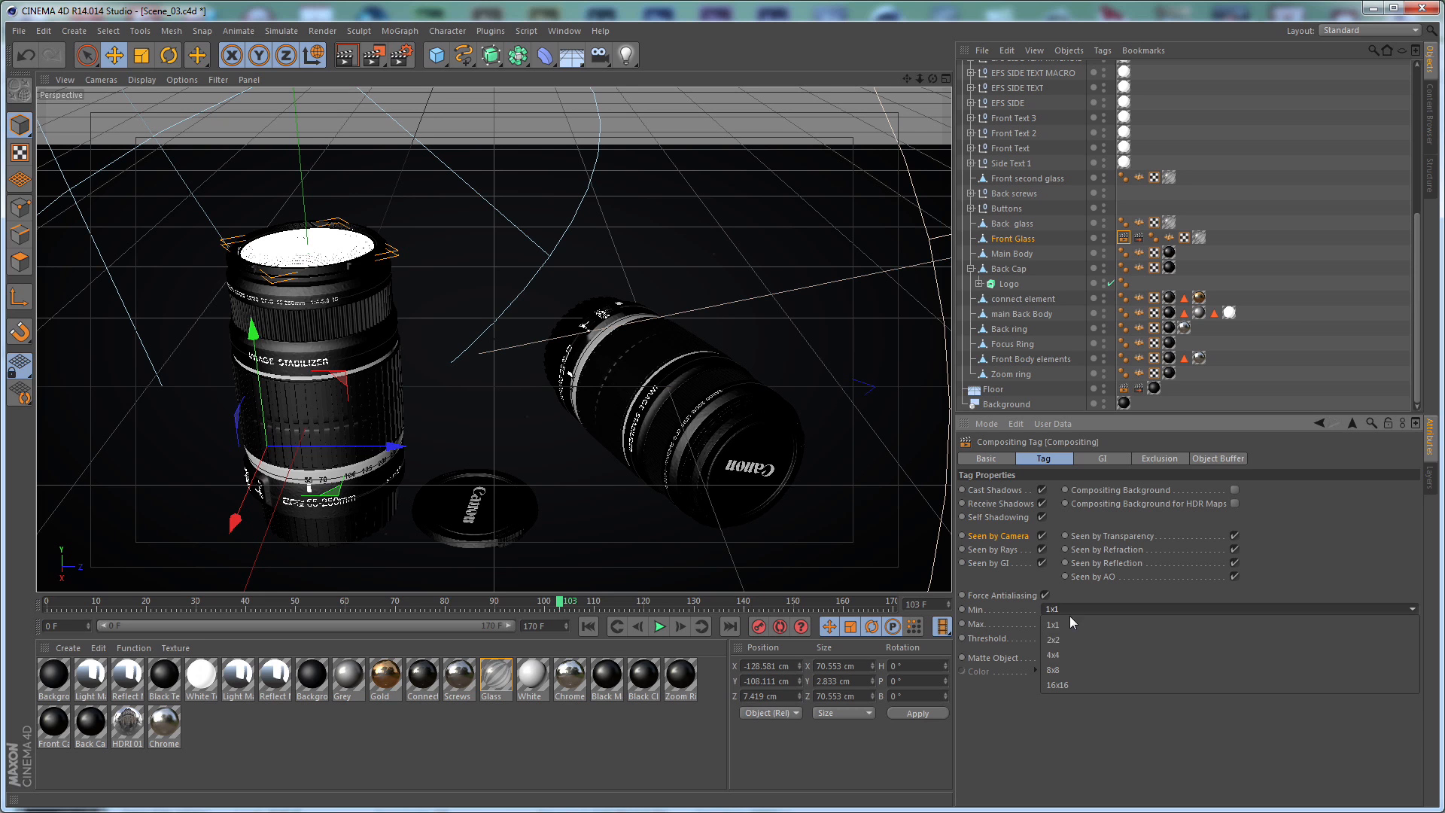
{"action": "left_click", "coordinate": [1072, 654]}
{"action": "left_click", "coordinate": [1058, 623]}
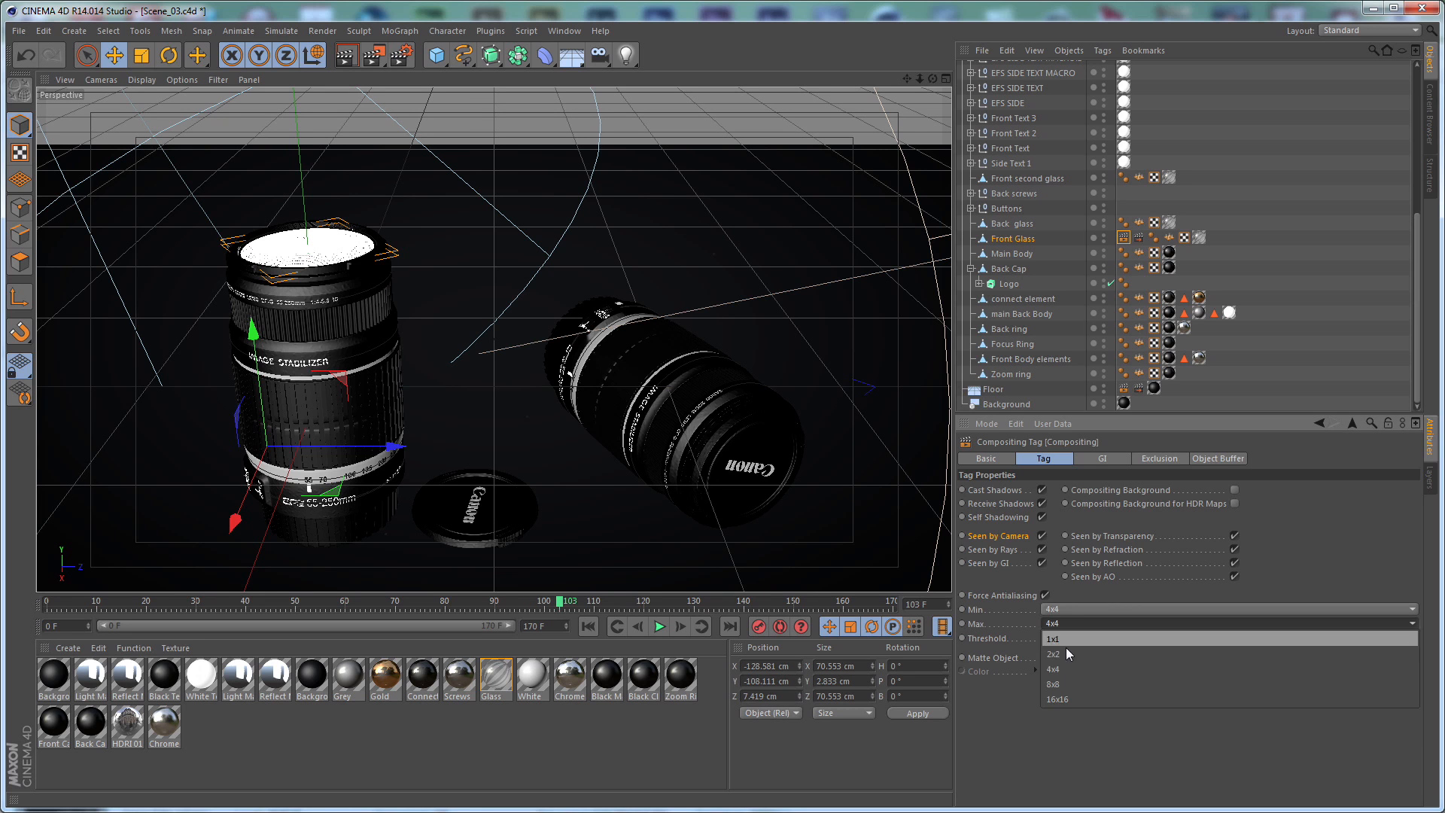
{"action": "left_click", "coordinate": [1063, 683]}
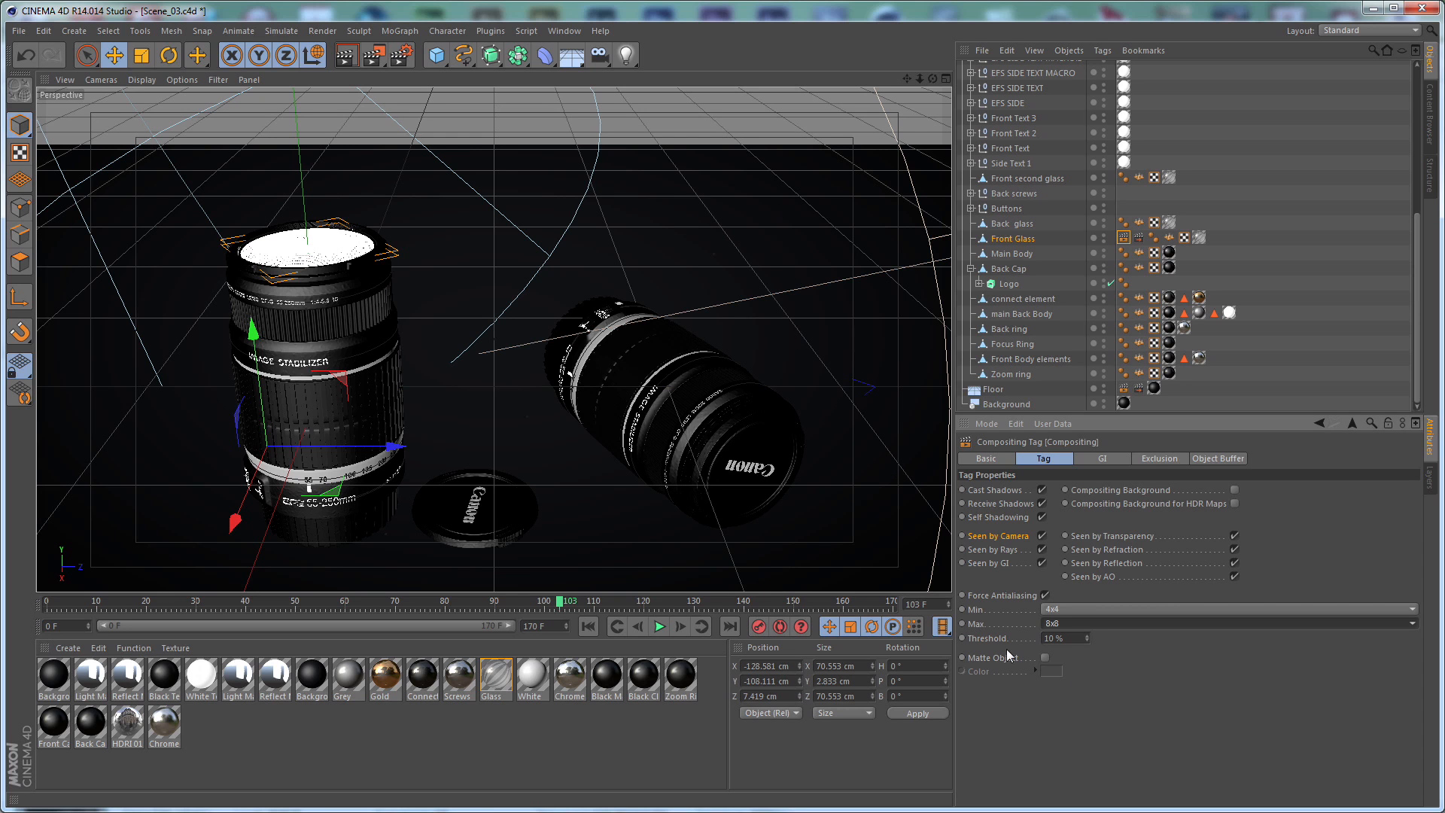
{"action": "left_click", "coordinate": [1069, 638]}
{"action": "left_click", "coordinate": [1120, 667]}
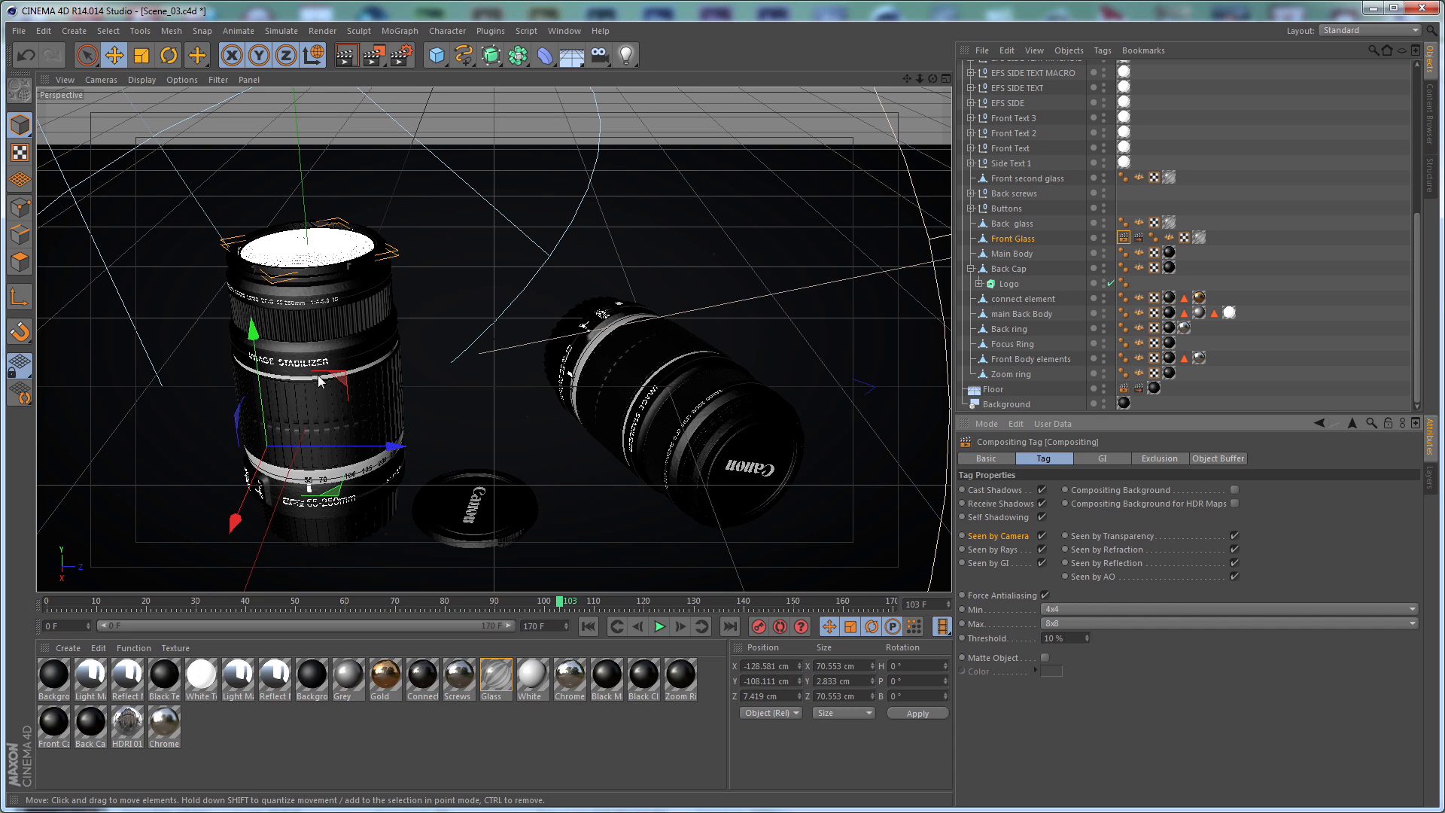
Try rotating the upright lens's Zoom ring and undo the rotation
{"action": "left_click", "coordinate": [336, 420]}
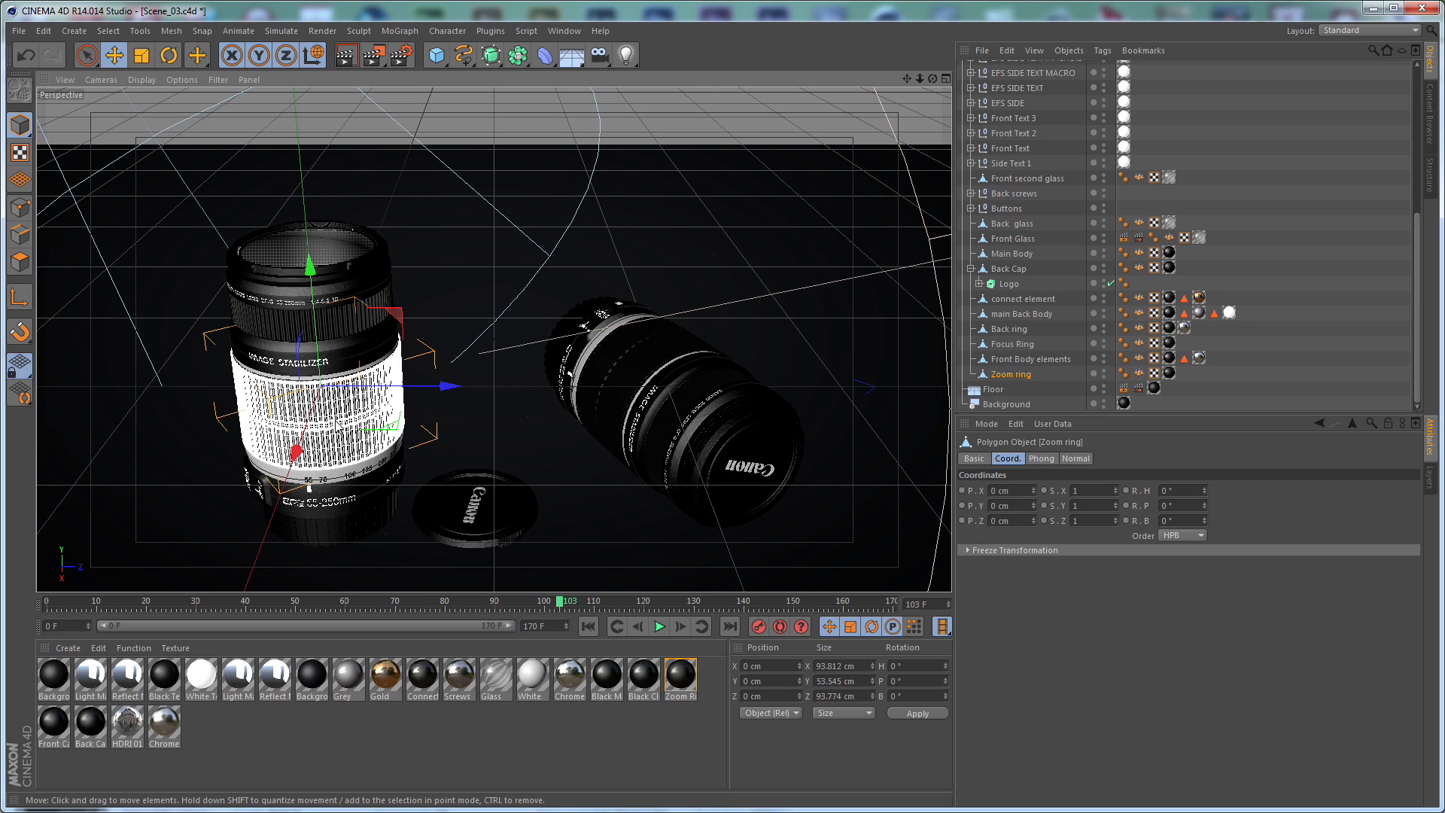
{"action": "left_click_drag", "start_coordinate": [1204, 506], "coordinate": [1203, 542]}
{"action": "key", "text": "ctrl+z"}
{"action": "key", "text": "ctrl+z"}
{"action": "key", "text": "ctrl+z"}
{"action": "left_click", "coordinate": [330, 273]}
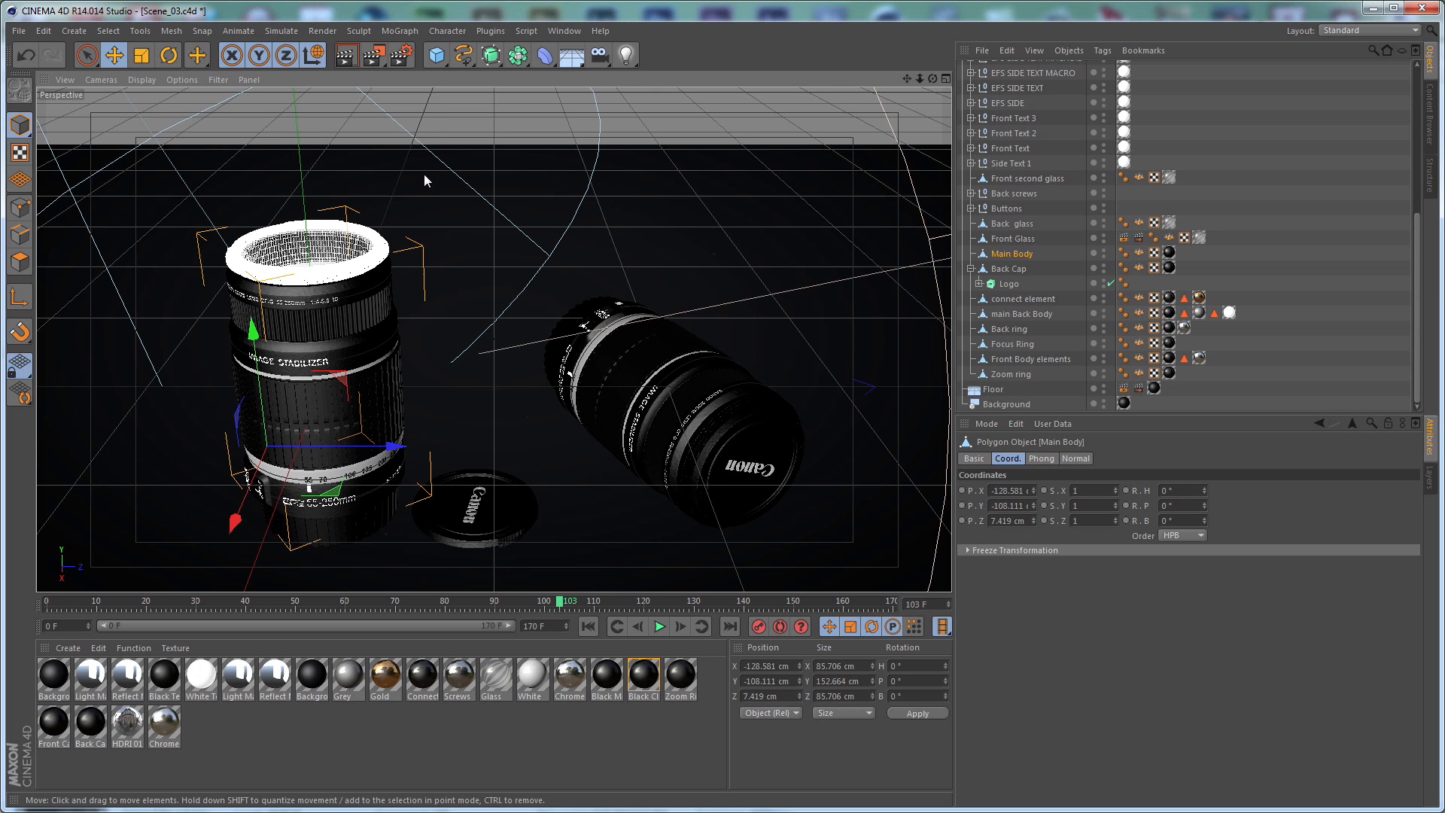
Keyframe the Zoom ring's heading rotation at 0° on frame 20
{"action": "left_click", "coordinate": [348, 404]}
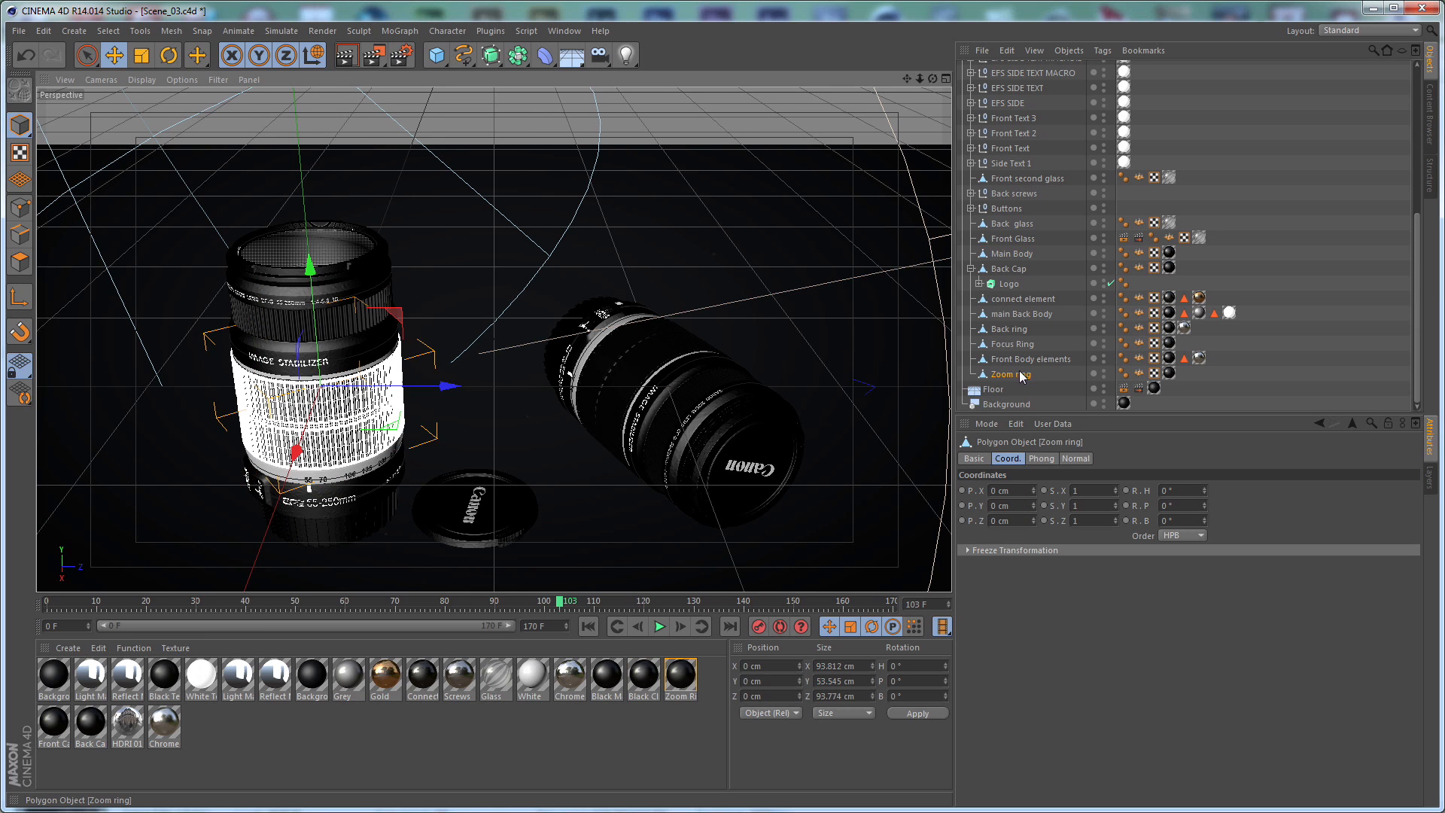
{"action": "left_click", "coordinate": [146, 602]}
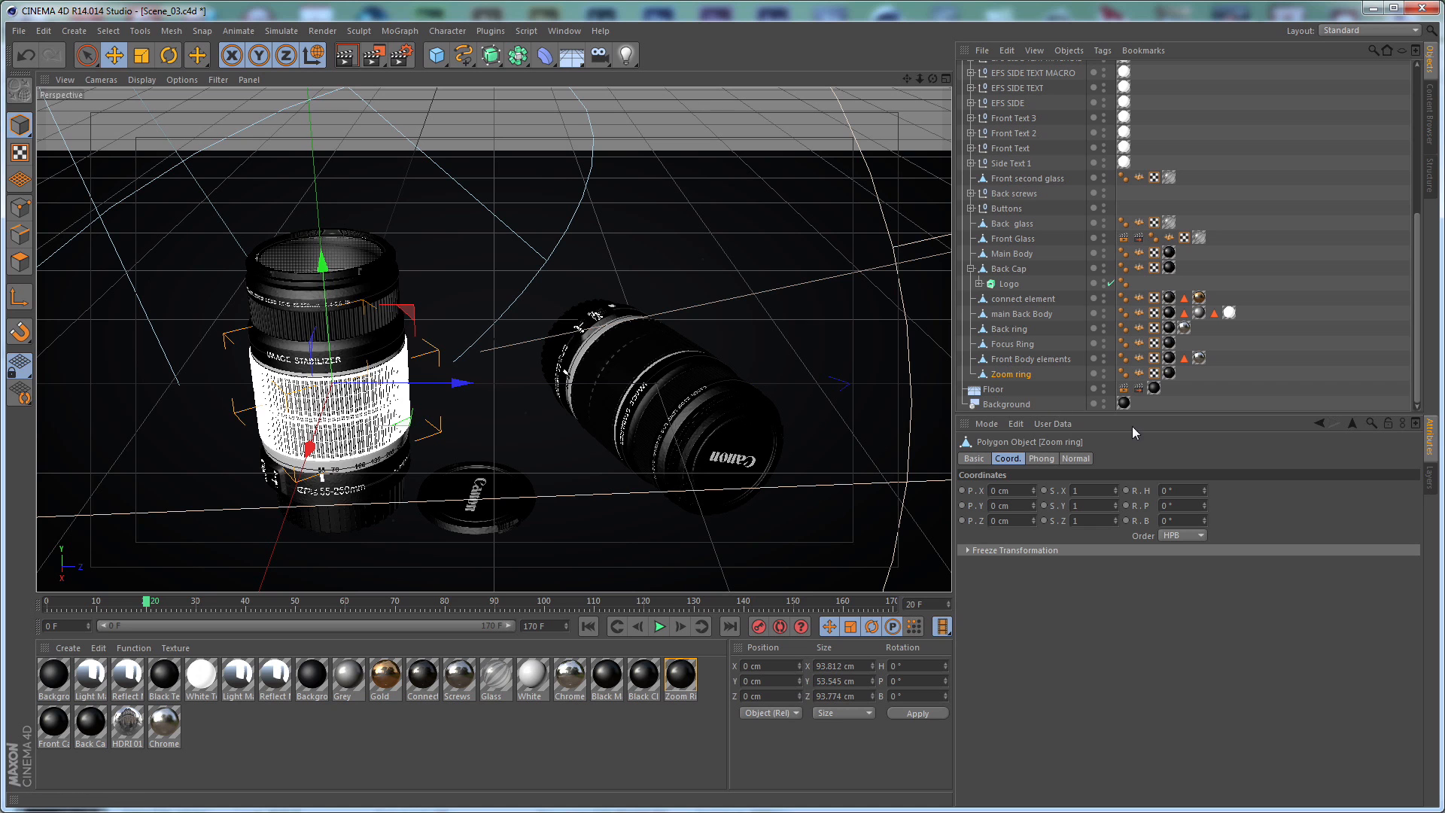
{"action": "left_click", "coordinate": [1127, 491], "text": "ctrl"}
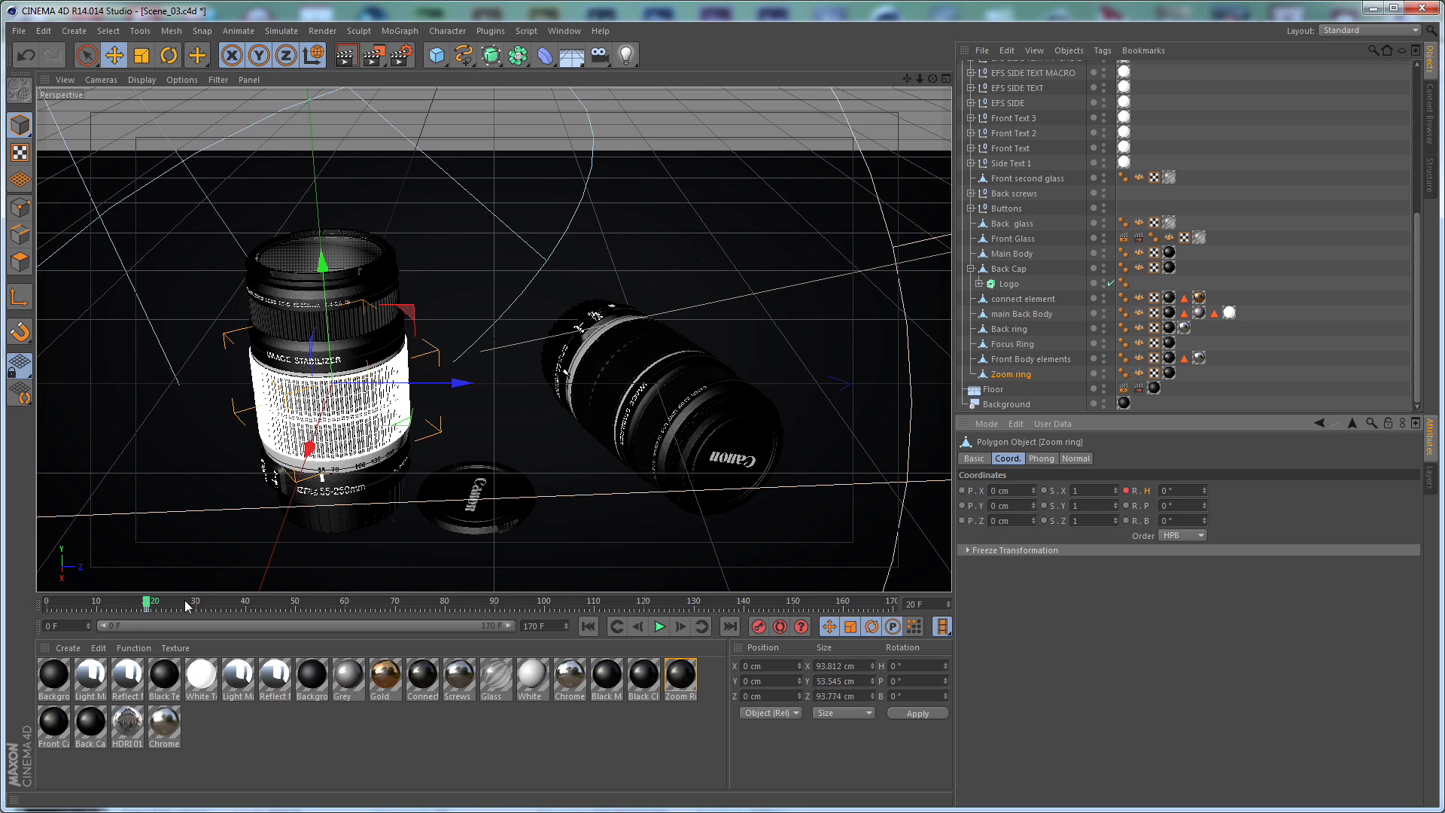
Set the Zoom ring's heading rotation to -90° at frame 90 and keyframe it
{"action": "left_click_drag", "start_coordinate": [147, 601], "coordinate": [497, 607]}
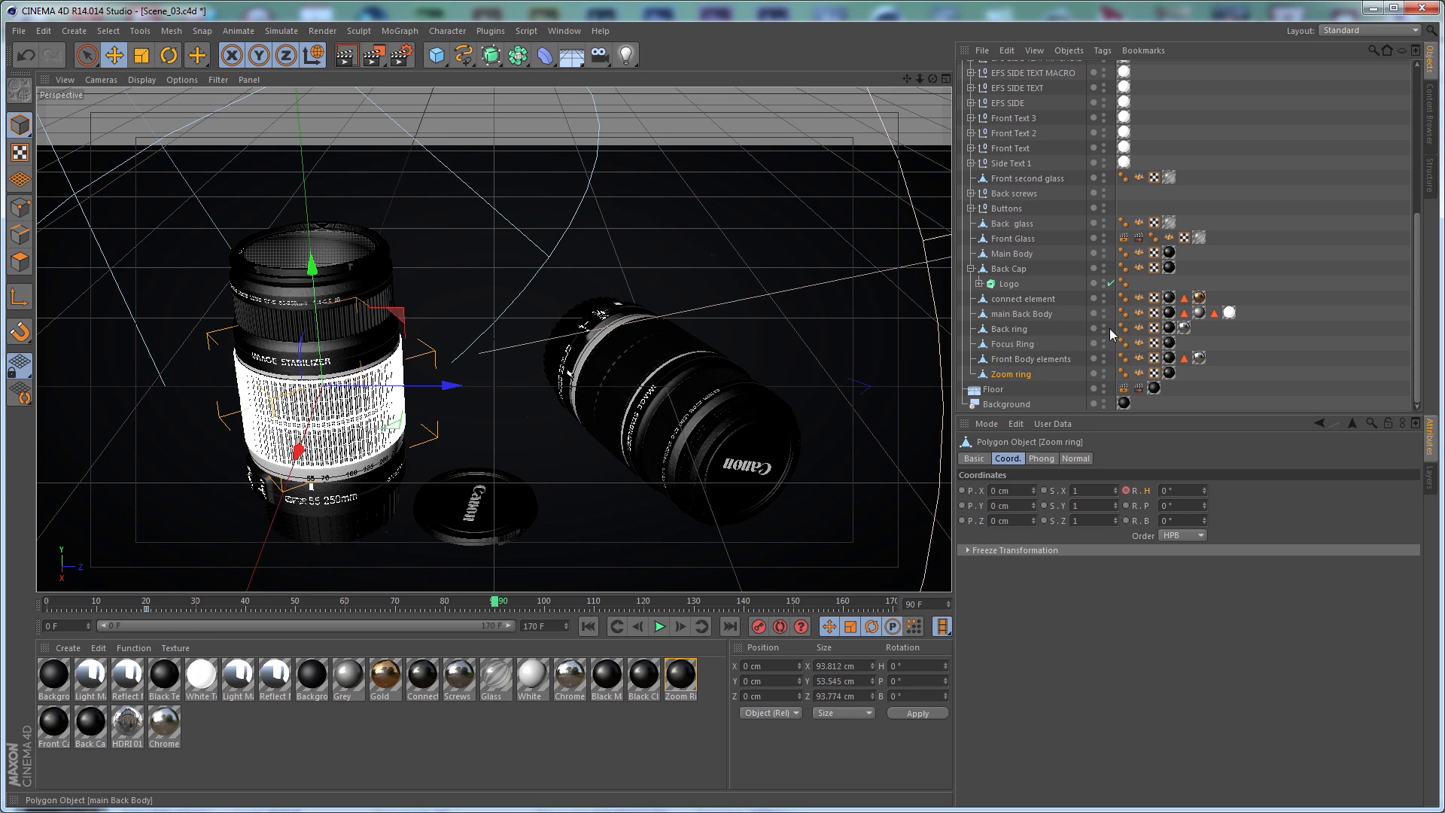
{"action": "left_click", "coordinate": [1174, 490]}
{"action": "type", "text": "-90"}
{"action": "key", "text": "Return"}
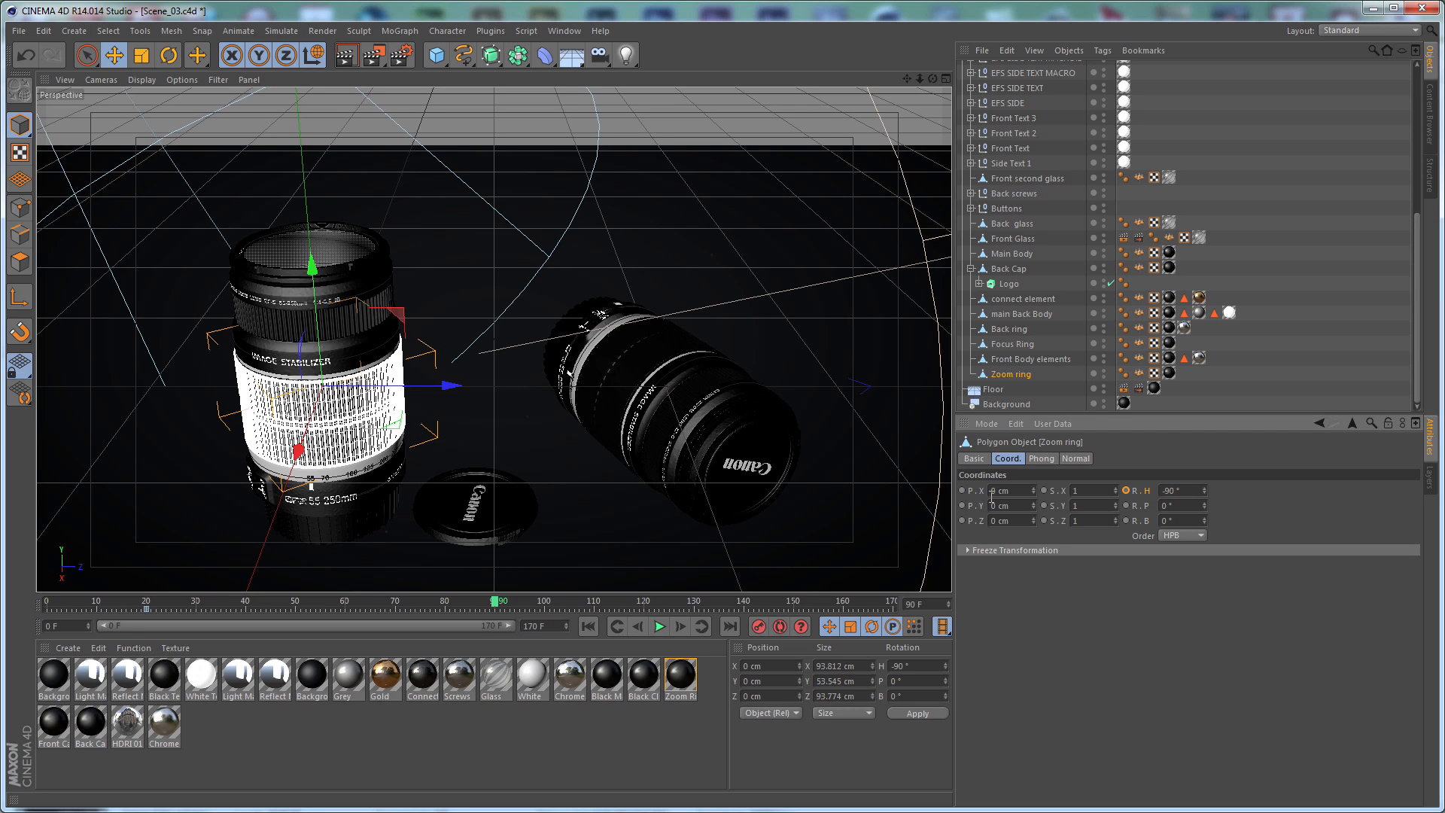
{"action": "left_click", "coordinate": [1126, 491]}
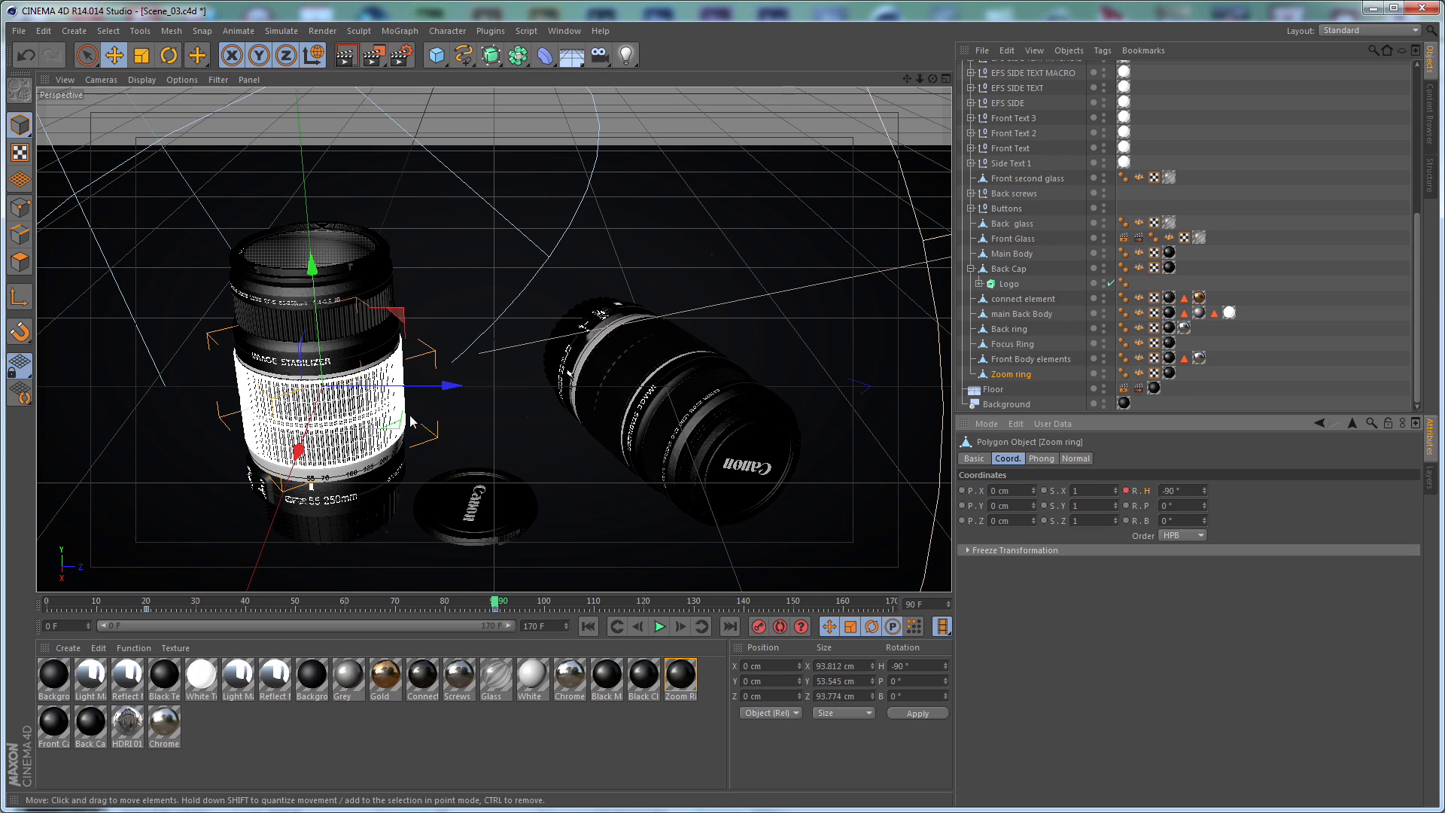
Try raising the upright lens's Main Body to Y -71.111 cm and undo the move
{"action": "left_click", "coordinate": [335, 279]}
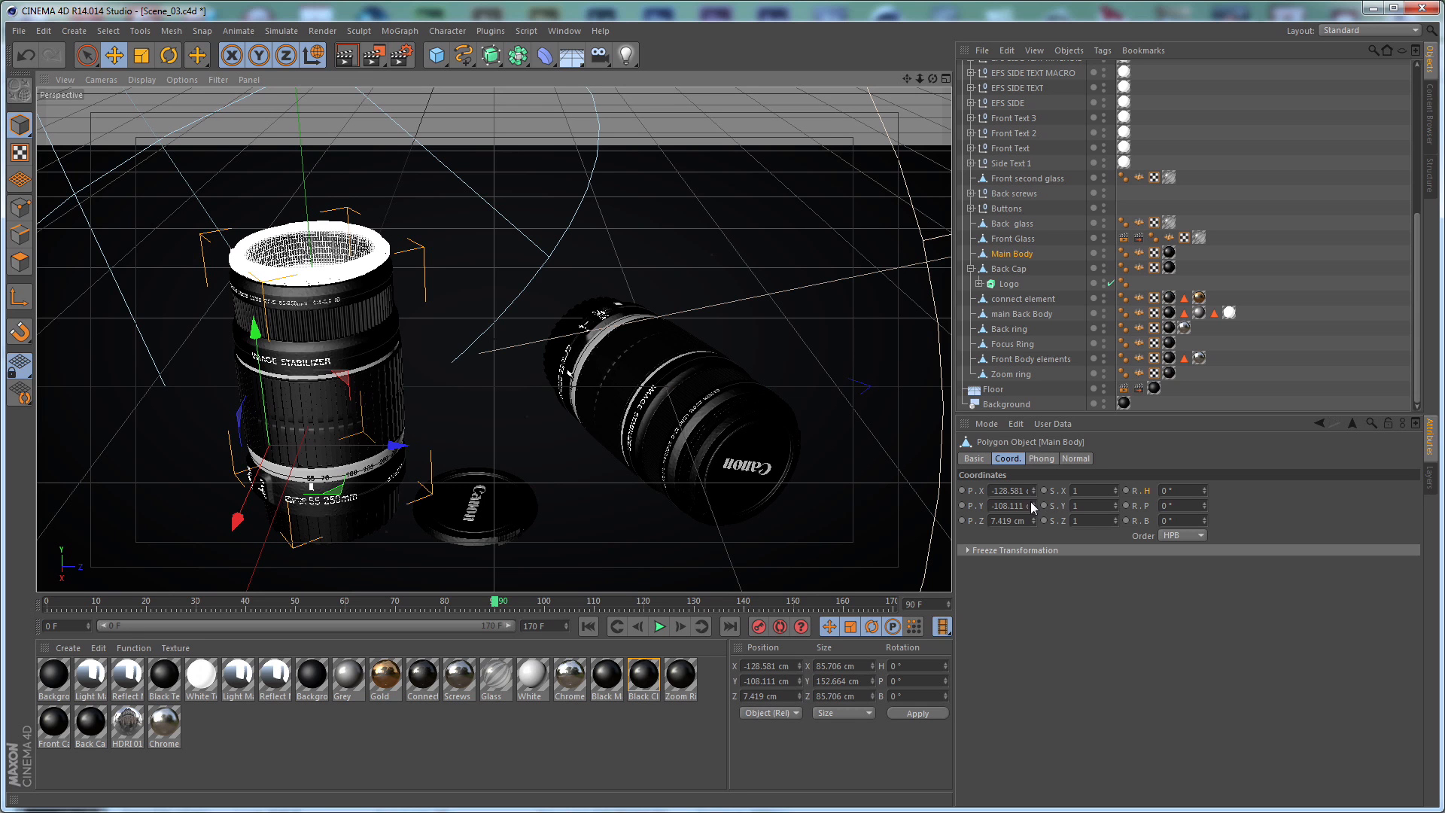
{"action": "left_click_drag", "start_coordinate": [1036, 505], "coordinate": [1202, 401]}
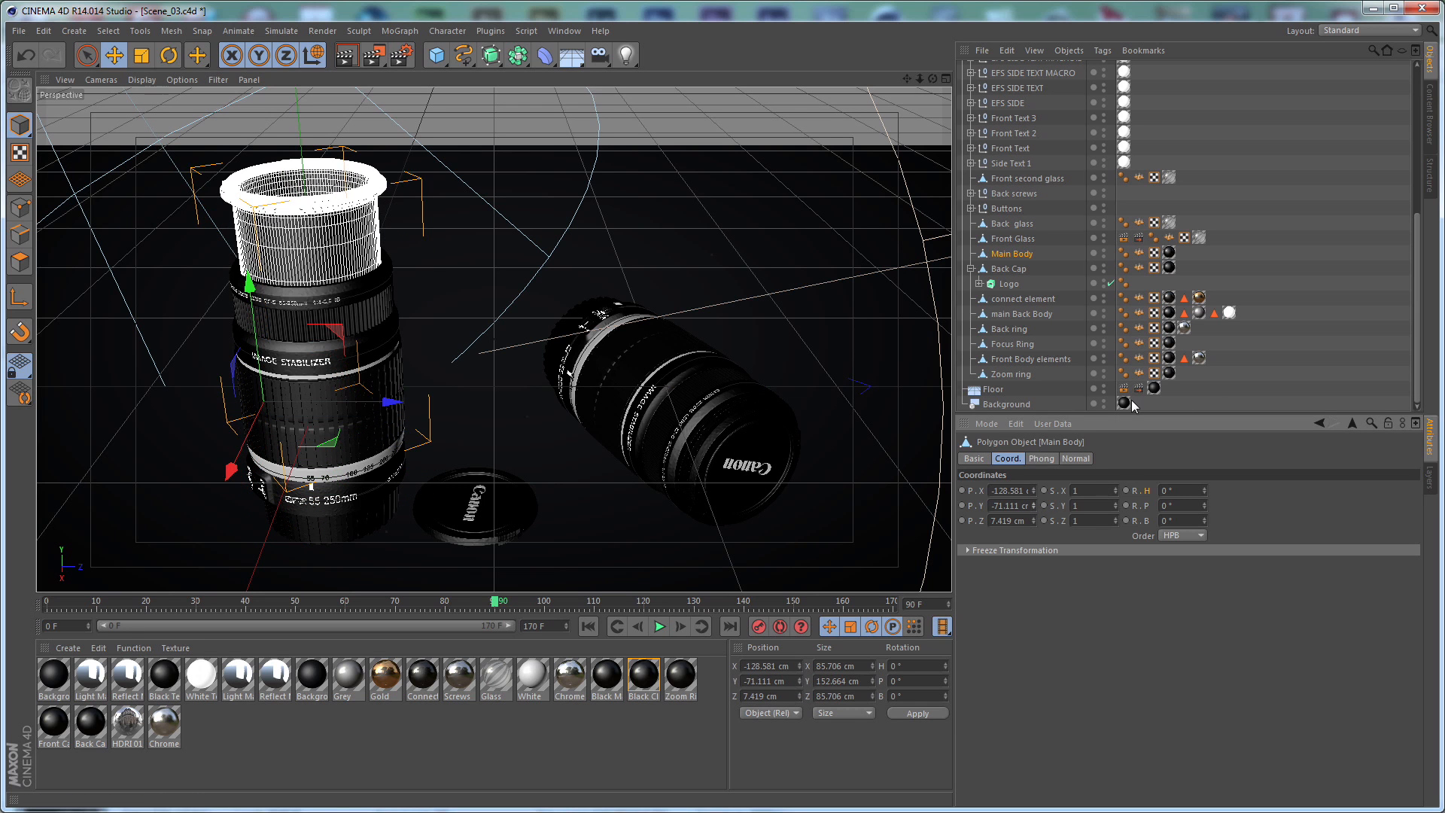
{"action": "left_click", "coordinate": [1163, 405]}
{"action": "key", "text": "ctrl+z"}
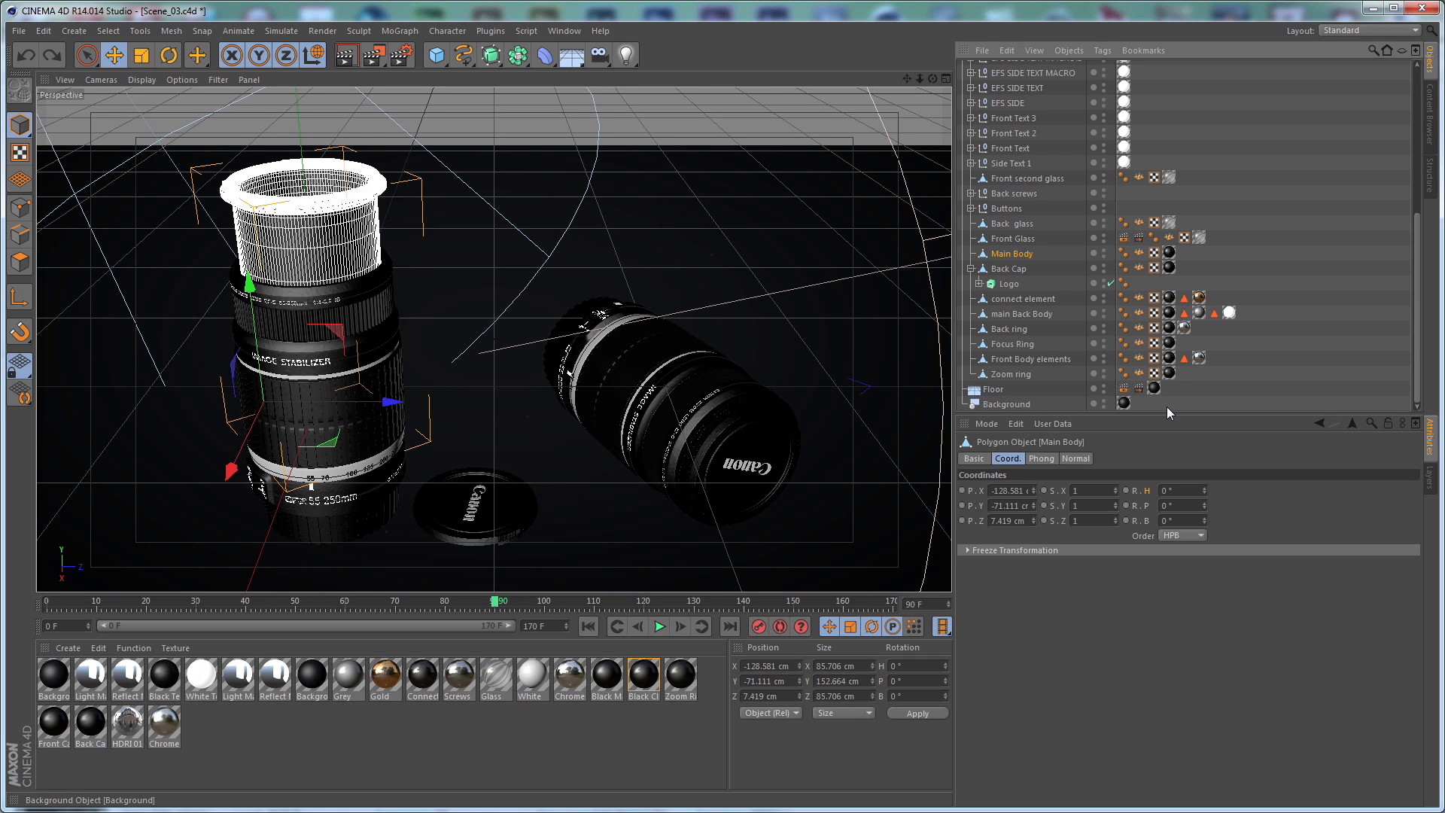
{"action": "key", "text": "ctrl+z"}
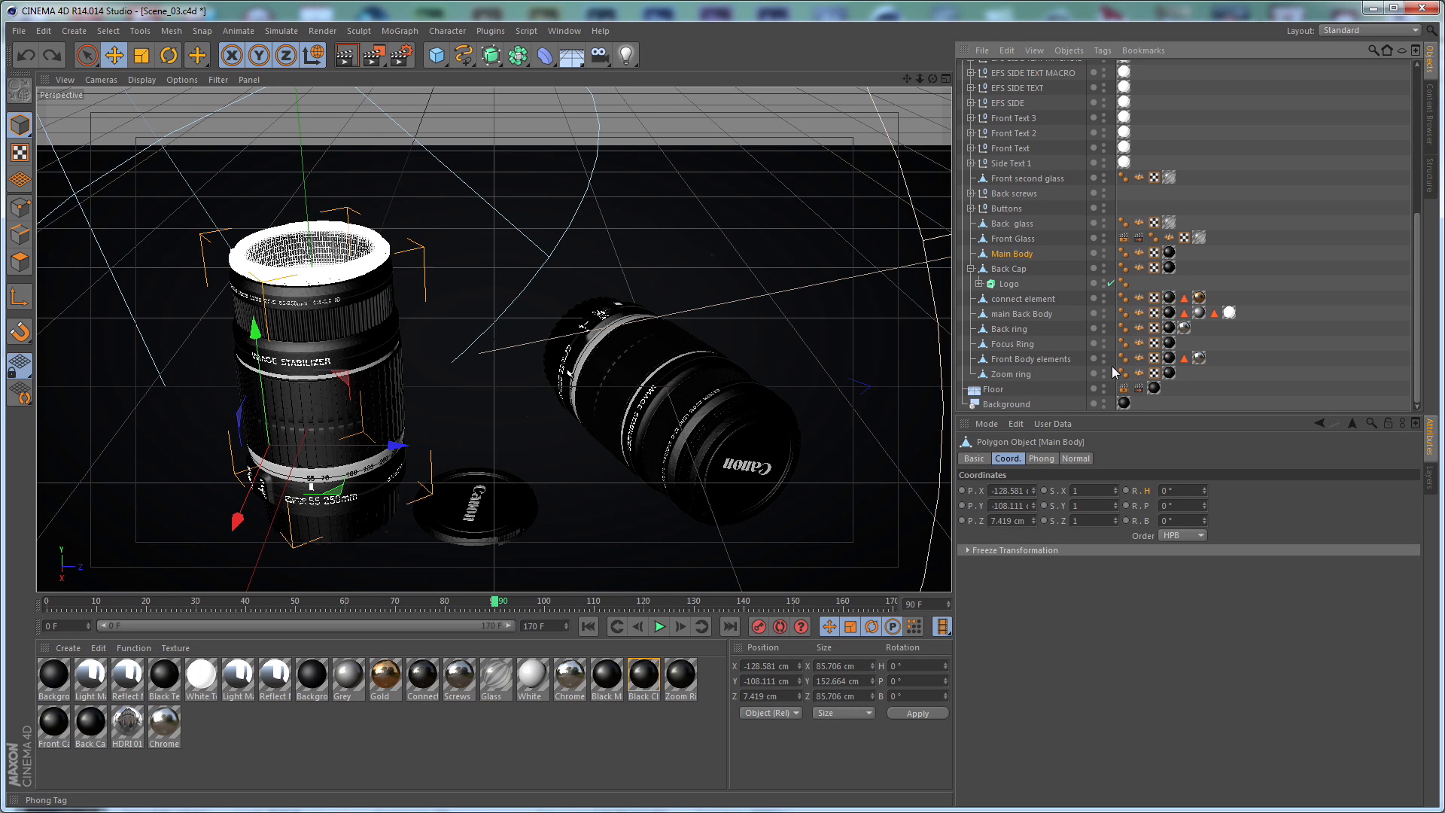
Make Front Glass a child of Main Body, try raising Main Body to Y -88.111 cm and undo that move
{"action": "left_click", "coordinate": [1013, 239]}
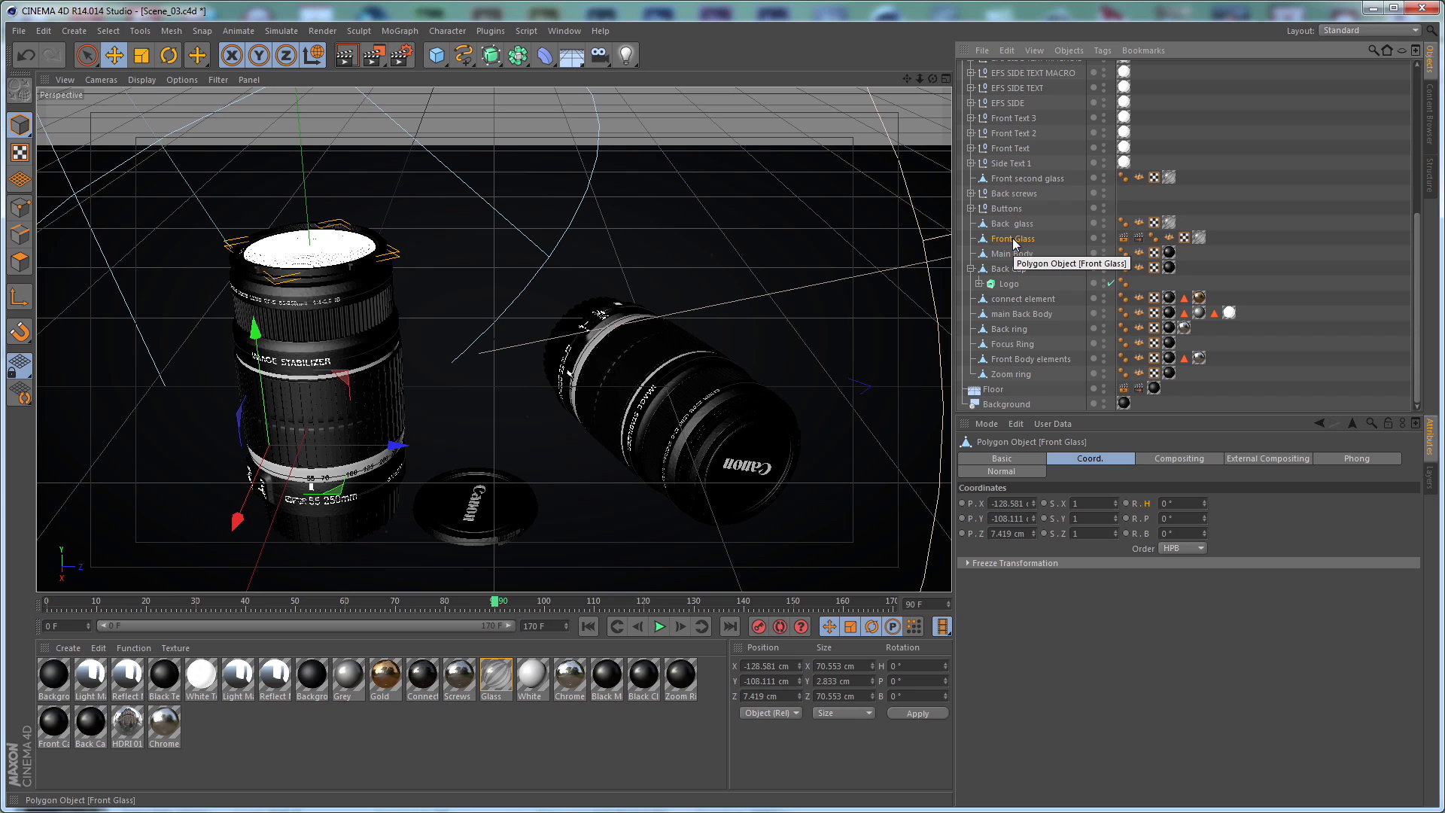
{"action": "left_click", "coordinate": [1019, 253], "text": "ctrl"}
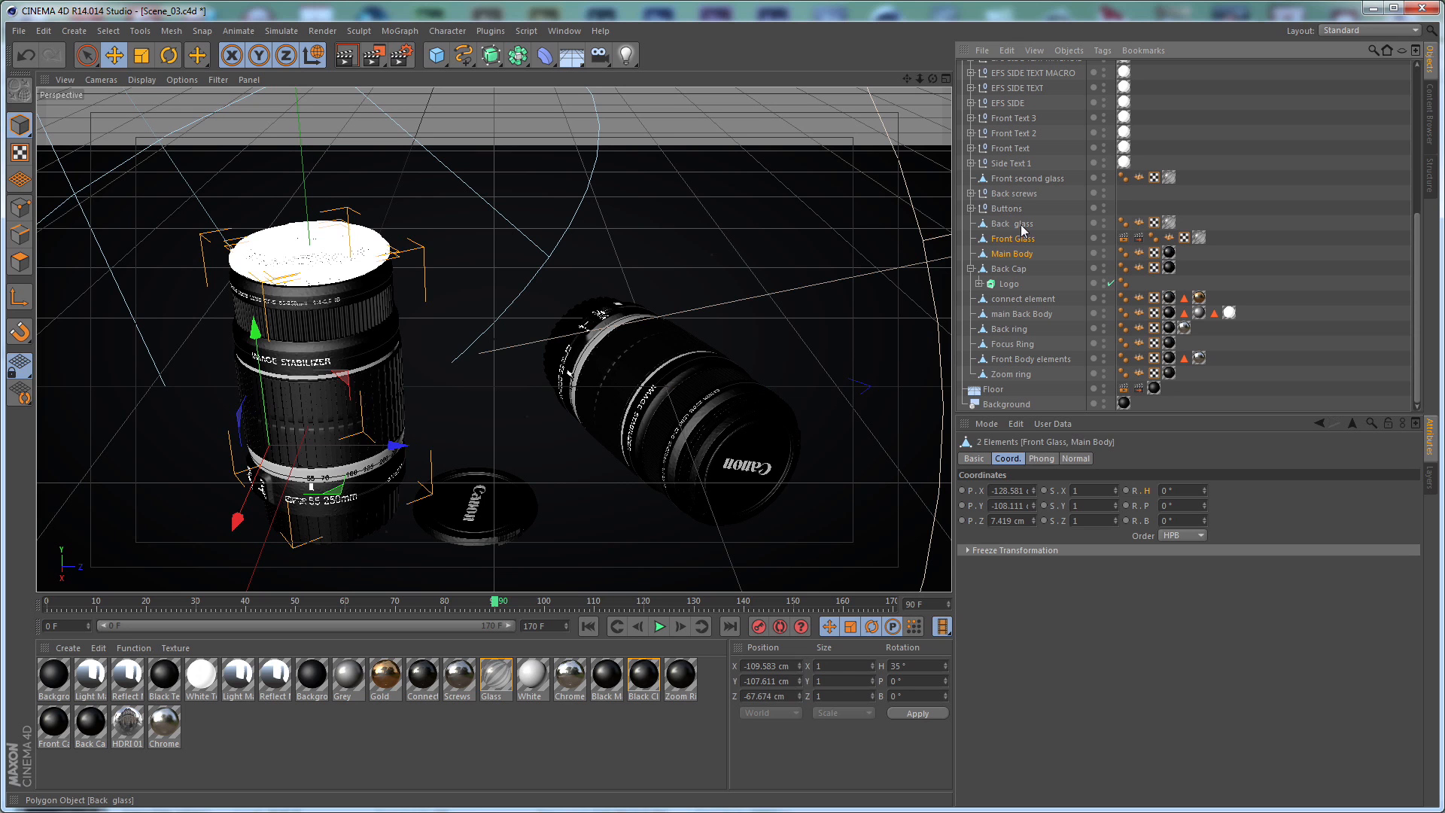
{"action": "left_click", "coordinate": [1016, 239]}
{"action": "left_click_drag", "start_coordinate": [1013, 238], "coordinate": [1019, 253]}
{"action": "left_click", "coordinate": [1015, 239]}
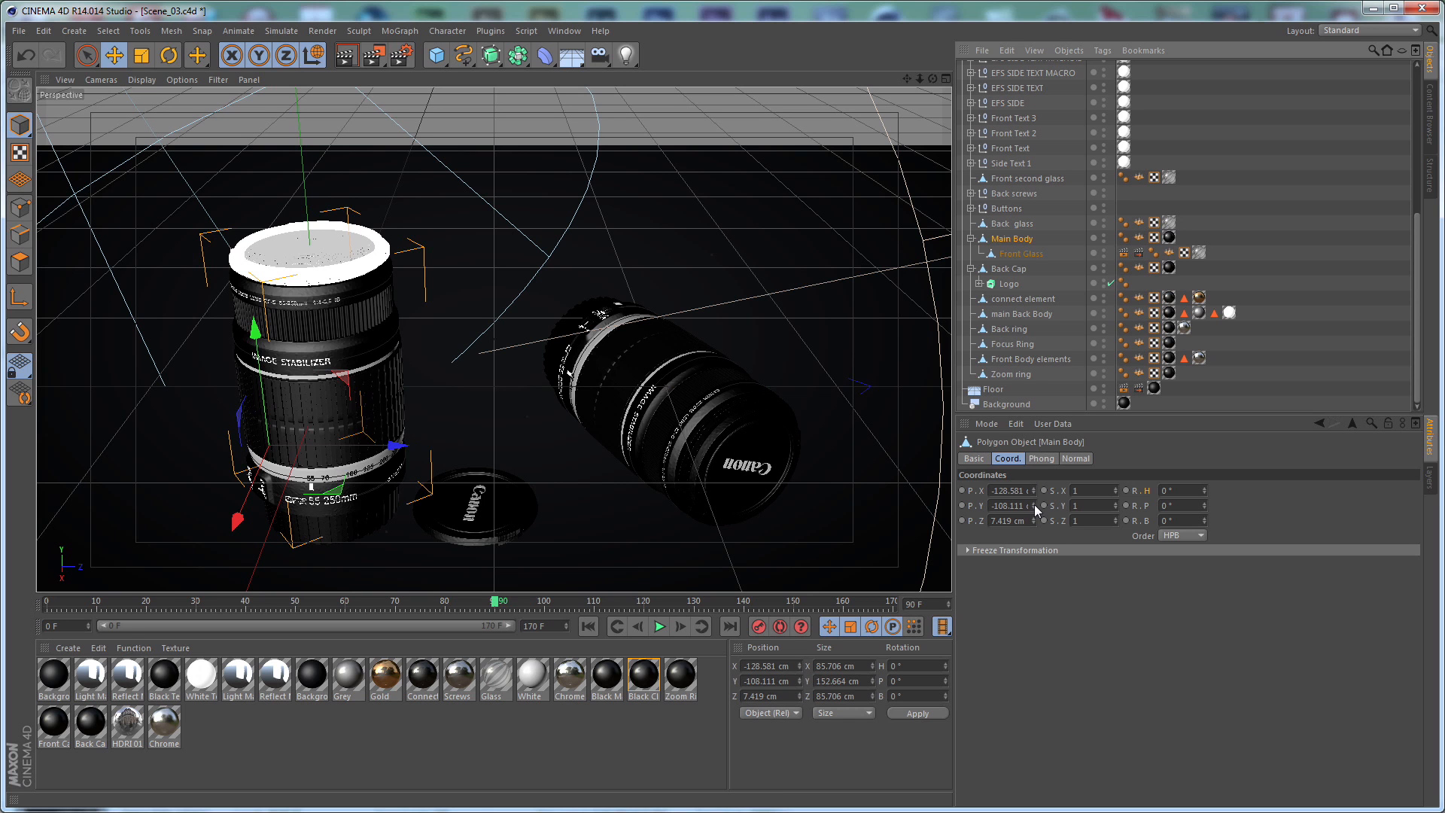
{"action": "mouse_move", "coordinate": [1034, 504]}
{"action": "left_mouse_down"}
{"action": "mouse_move", "coordinate": [1034, 451]}
{"action": "mouse_move", "coordinate": [1034, 501]}
{"action": "left_mouse_up"}
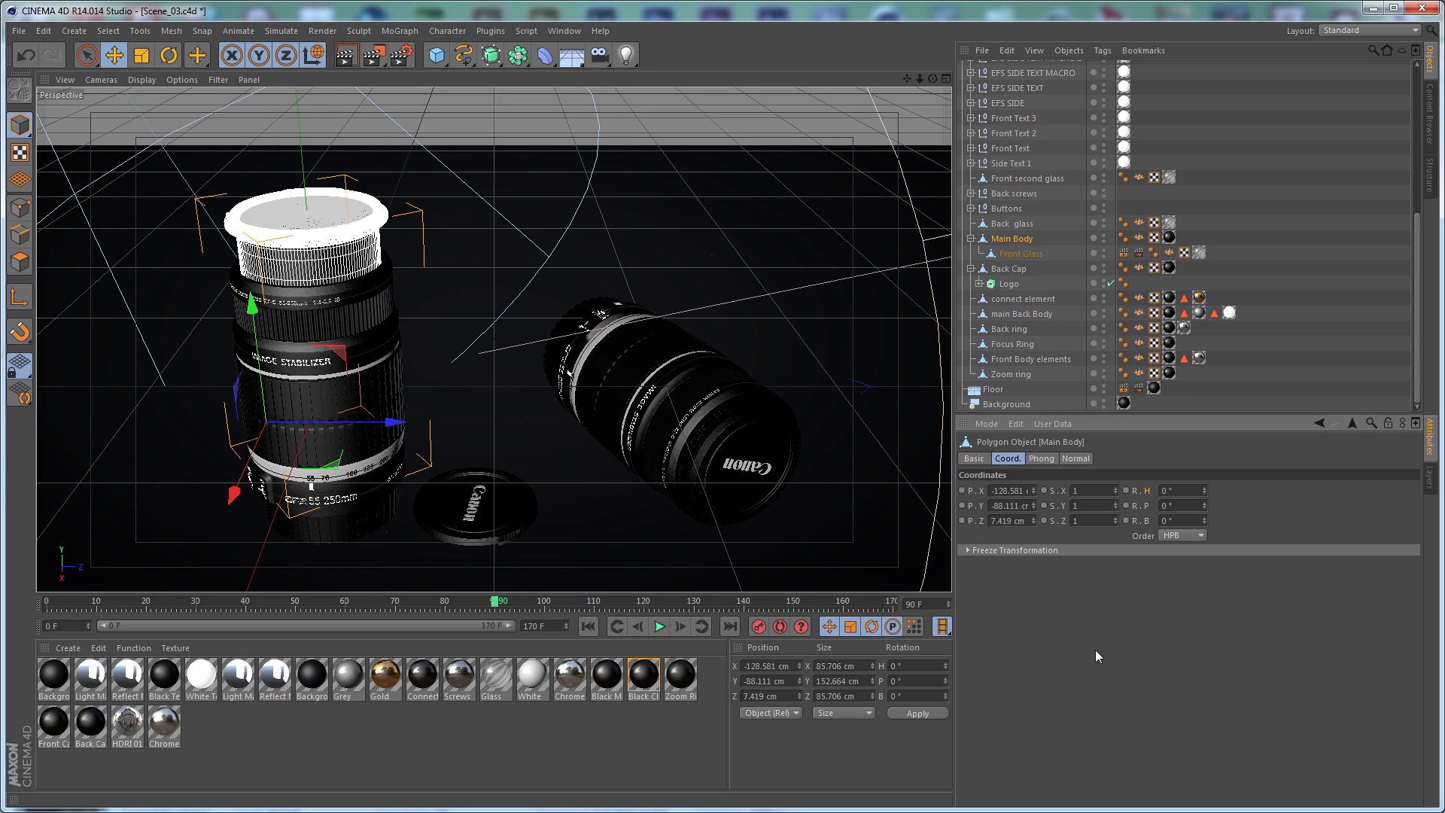
{"action": "key", "text": "ctrl+z"}
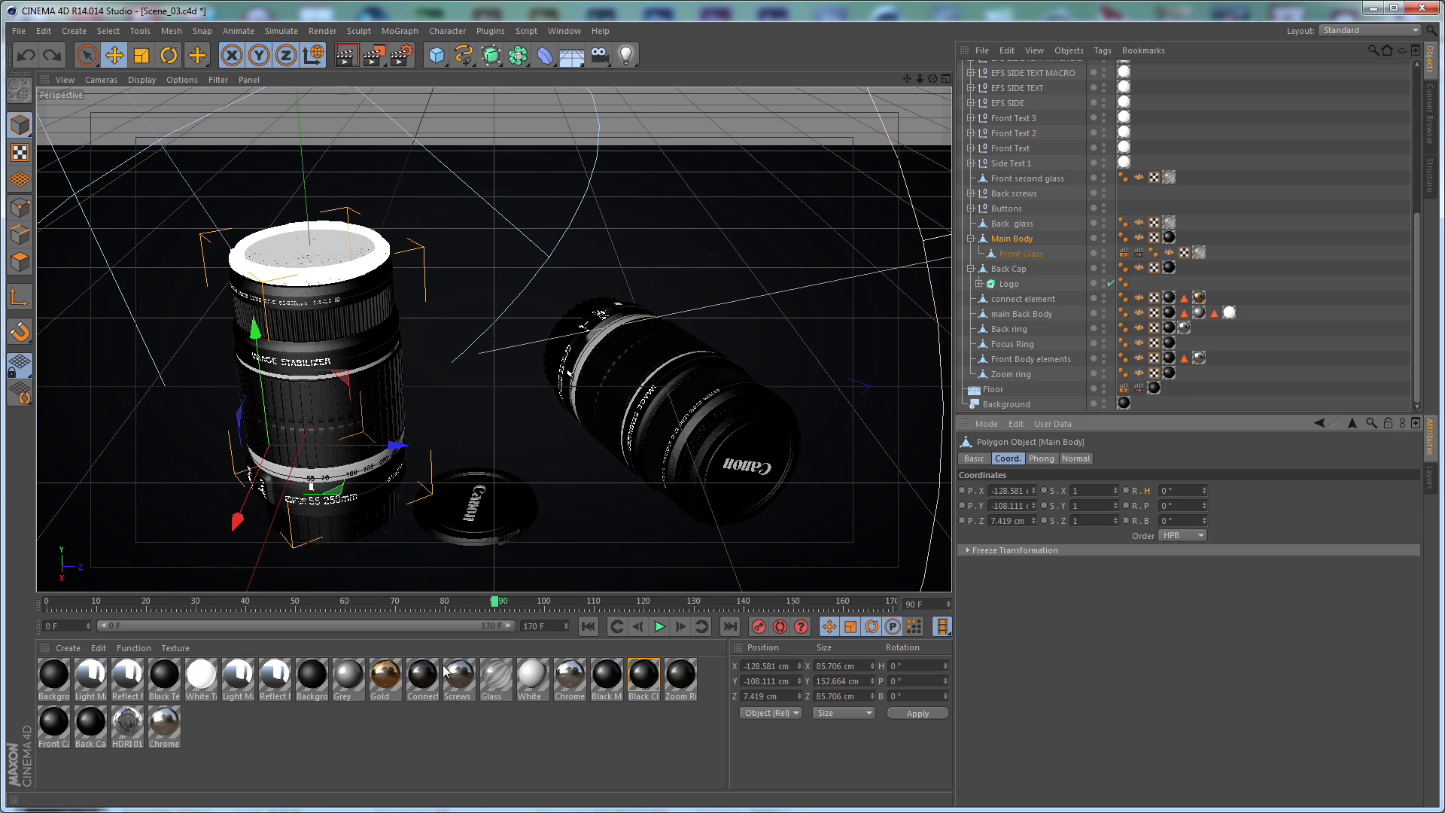
Keyframe Main Body's Y position at its existing height on frame 20 and at -65 cm on frame 90
{"action": "left_click_drag", "start_coordinate": [377, 611], "coordinate": [150, 622]}
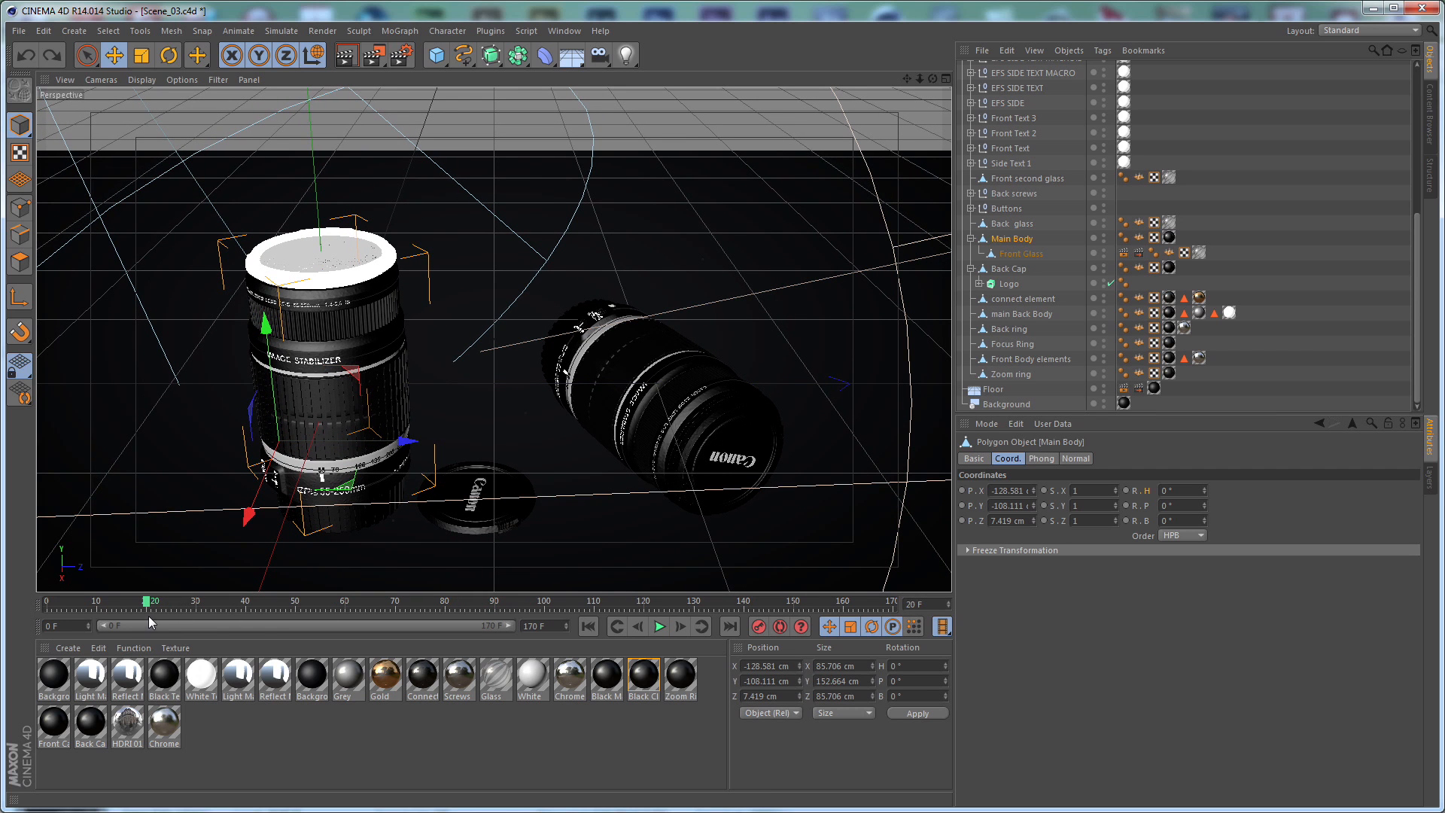
{"action": "left_click", "coordinate": [962, 506]}
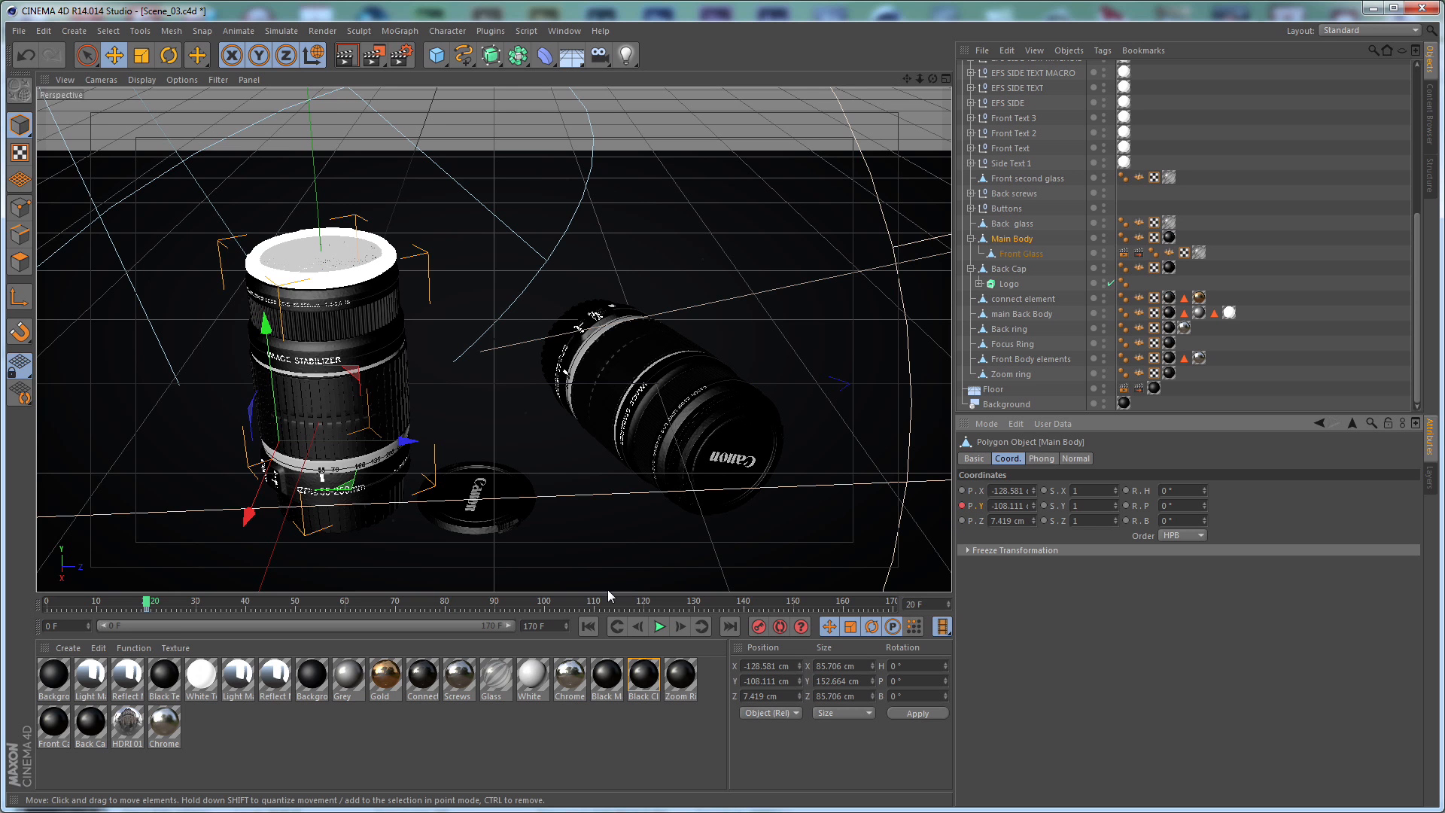
{"action": "left_click_drag", "start_coordinate": [148, 603], "coordinate": [495, 603]}
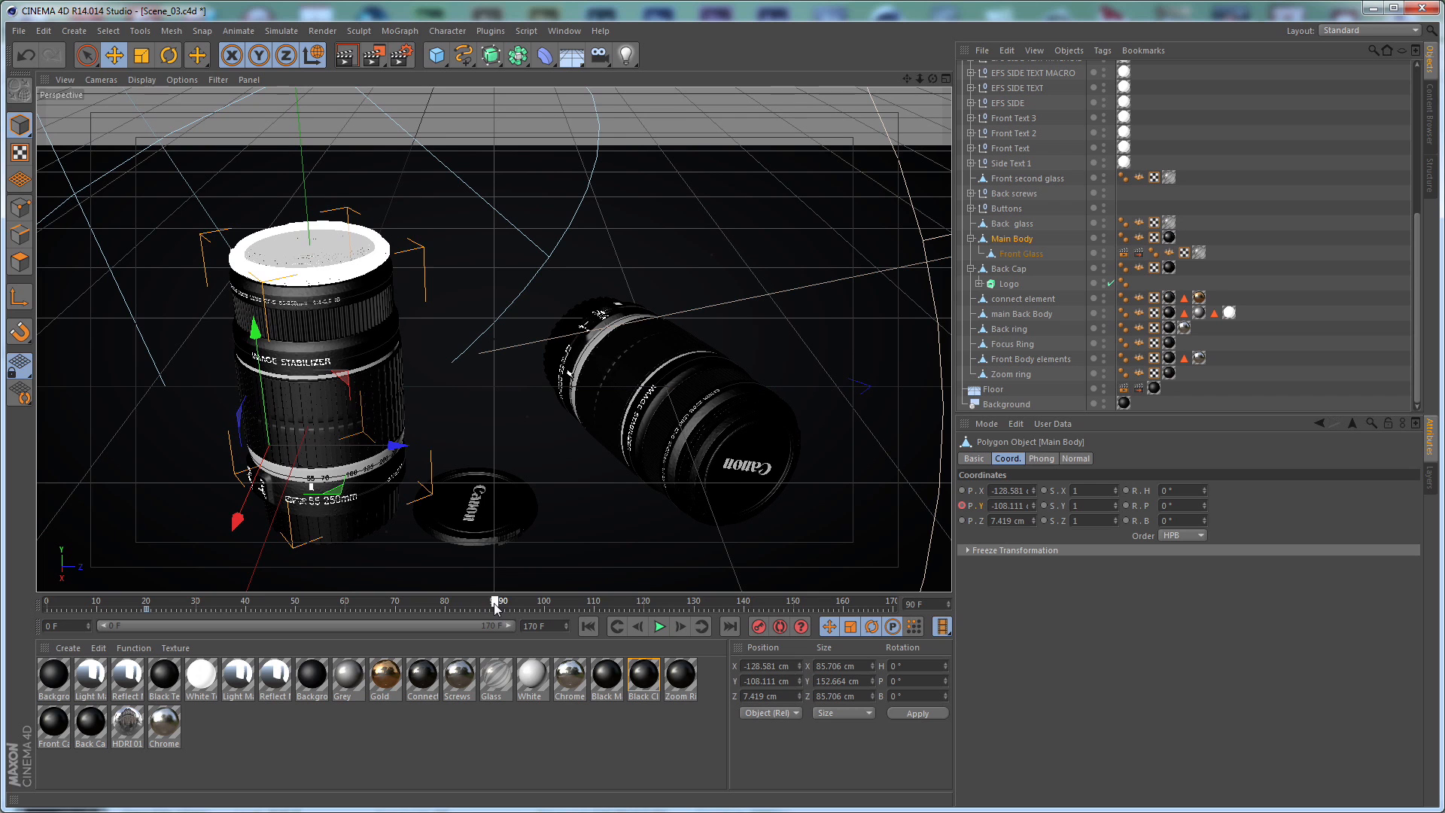
{"action": "left_click_drag", "start_coordinate": [1034, 505], "coordinate": [1033, 484]}
{"action": "double_click", "coordinate": [1016, 506]}
{"action": "key", "text": "BackSpace"}
{"action": "type", "text": "-65"}
{"action": "key", "text": "Return"}
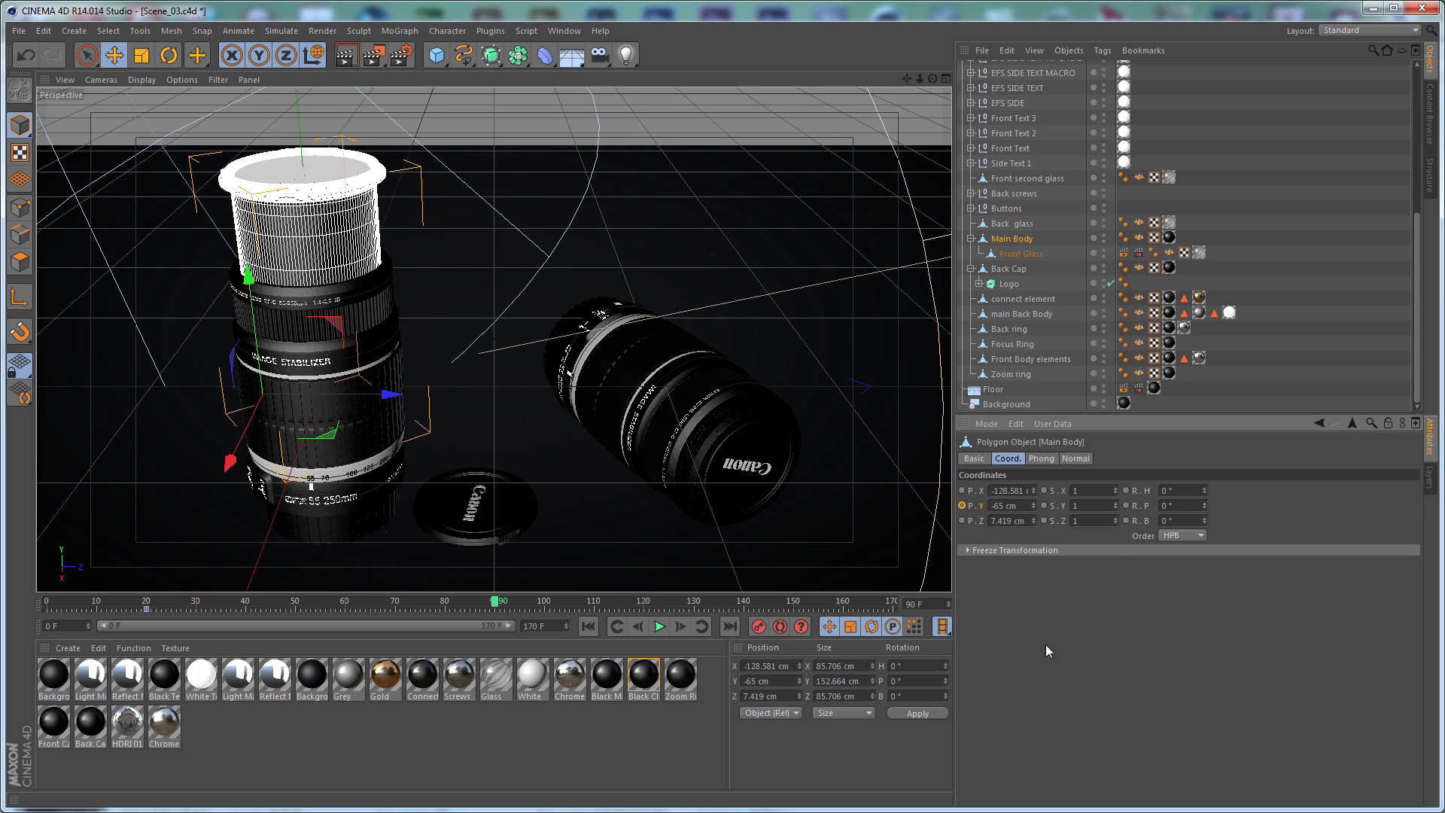
{"action": "left_click", "coordinate": [963, 505]}
{"action": "left_click", "coordinate": [523, 758]}
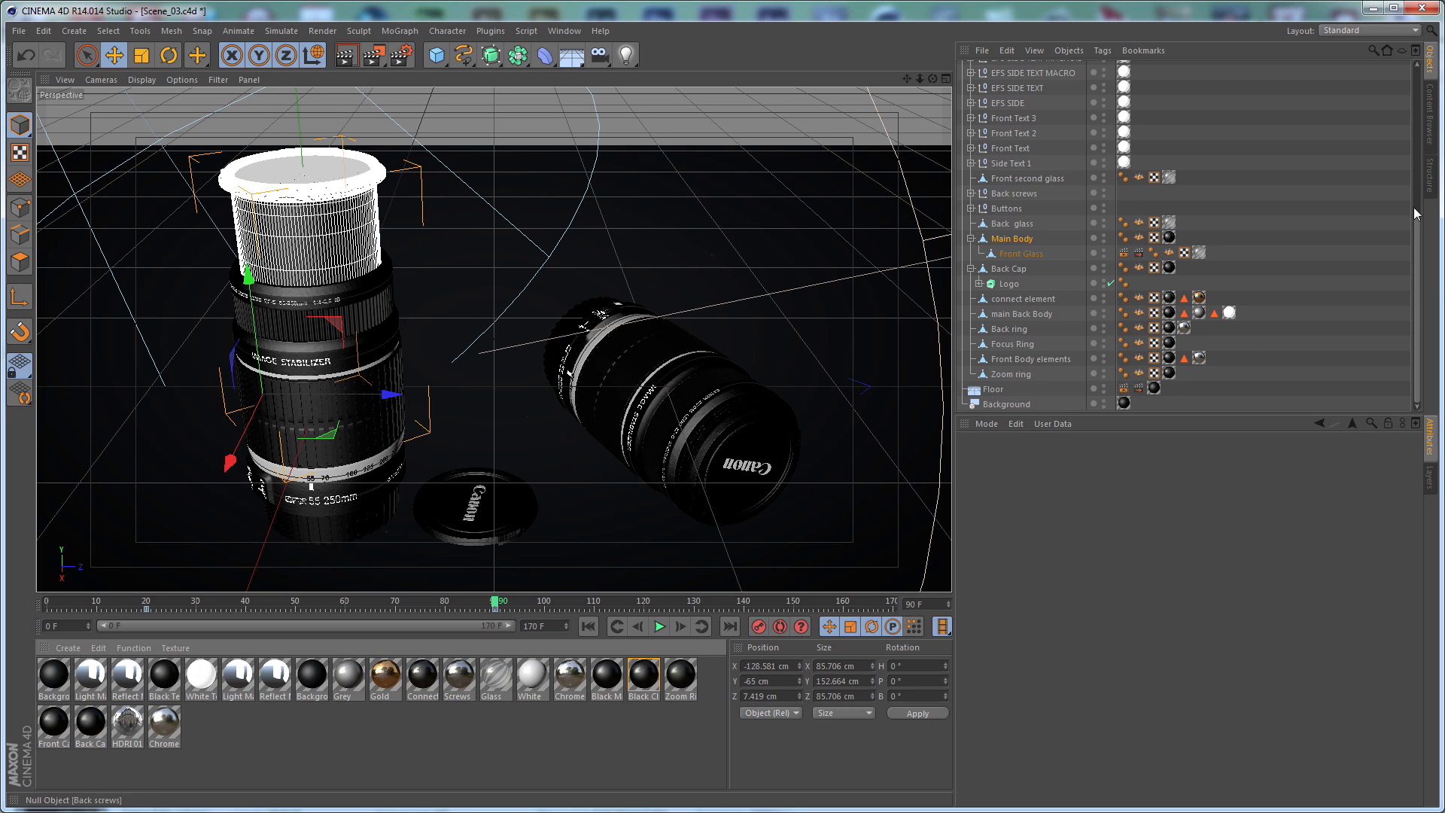
Collapse the Lens group, play the animation to check the extending barrel, and return to the first frame
{"action": "scroll", "coordinate": [1389, 135], "scroll_direction": "up", "scroll_amount": 6}
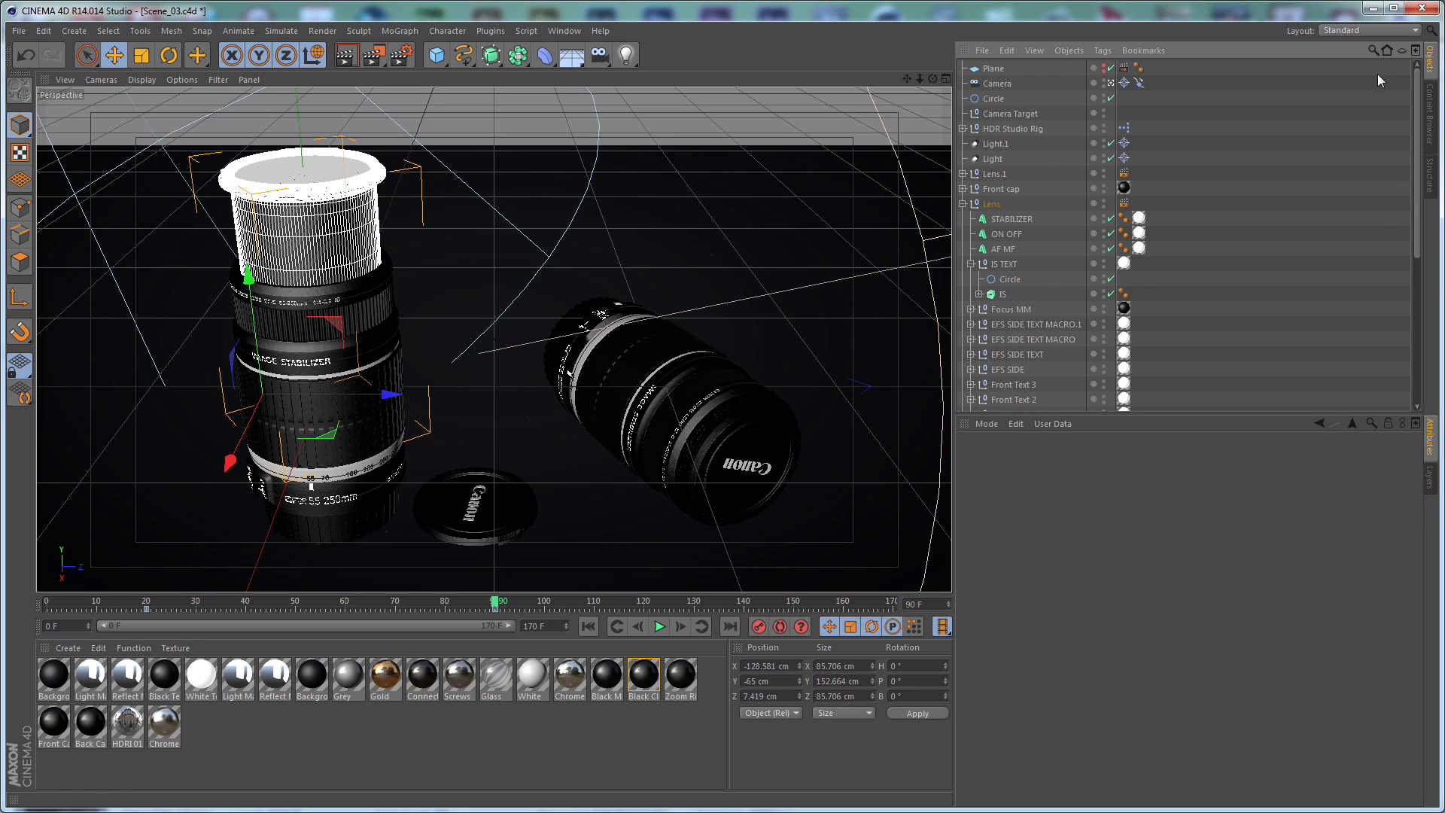
{"action": "left_click", "coordinate": [962, 203]}
{"action": "left_click", "coordinate": [1009, 279]}
{"action": "left_click", "coordinate": [659, 627]}
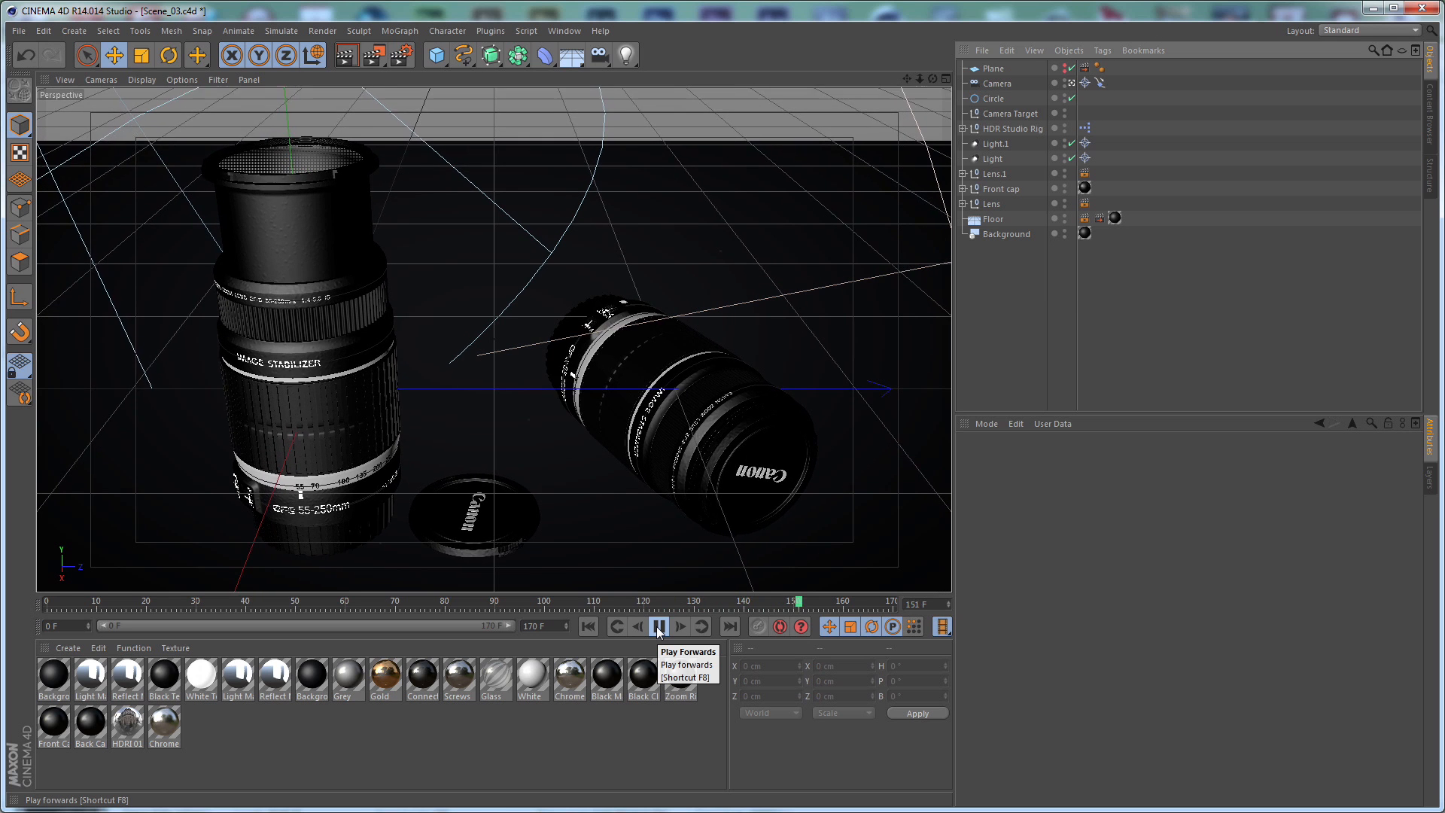
{"action": "left_click", "coordinate": [657, 629]}
{"action": "left_click", "coordinate": [589, 627]}
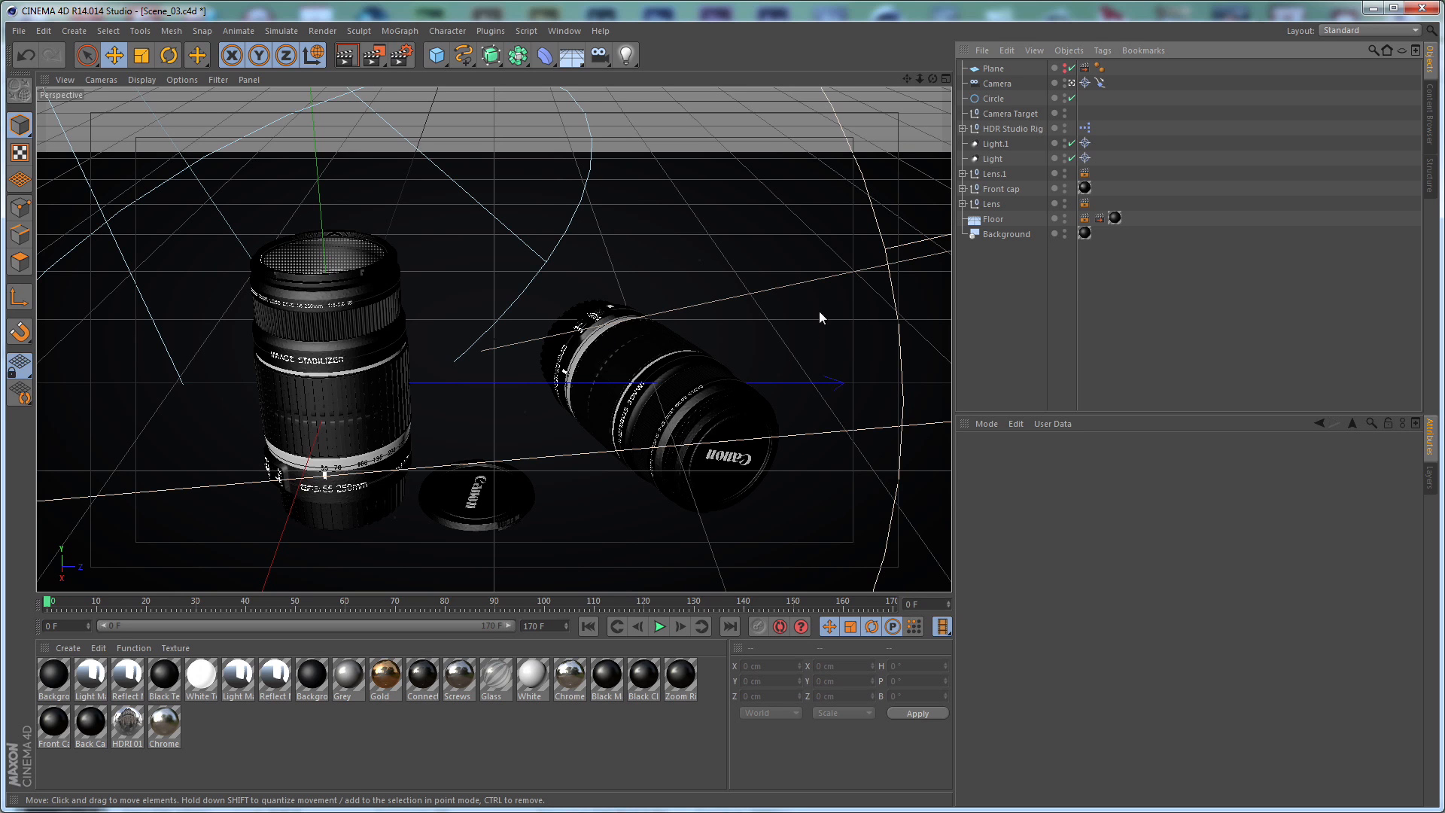
Delete the Plane object and remove all keyframes of the camera, Circle and both lenses from the F-curve timeline
{"action": "left_click", "coordinate": [992, 69]}
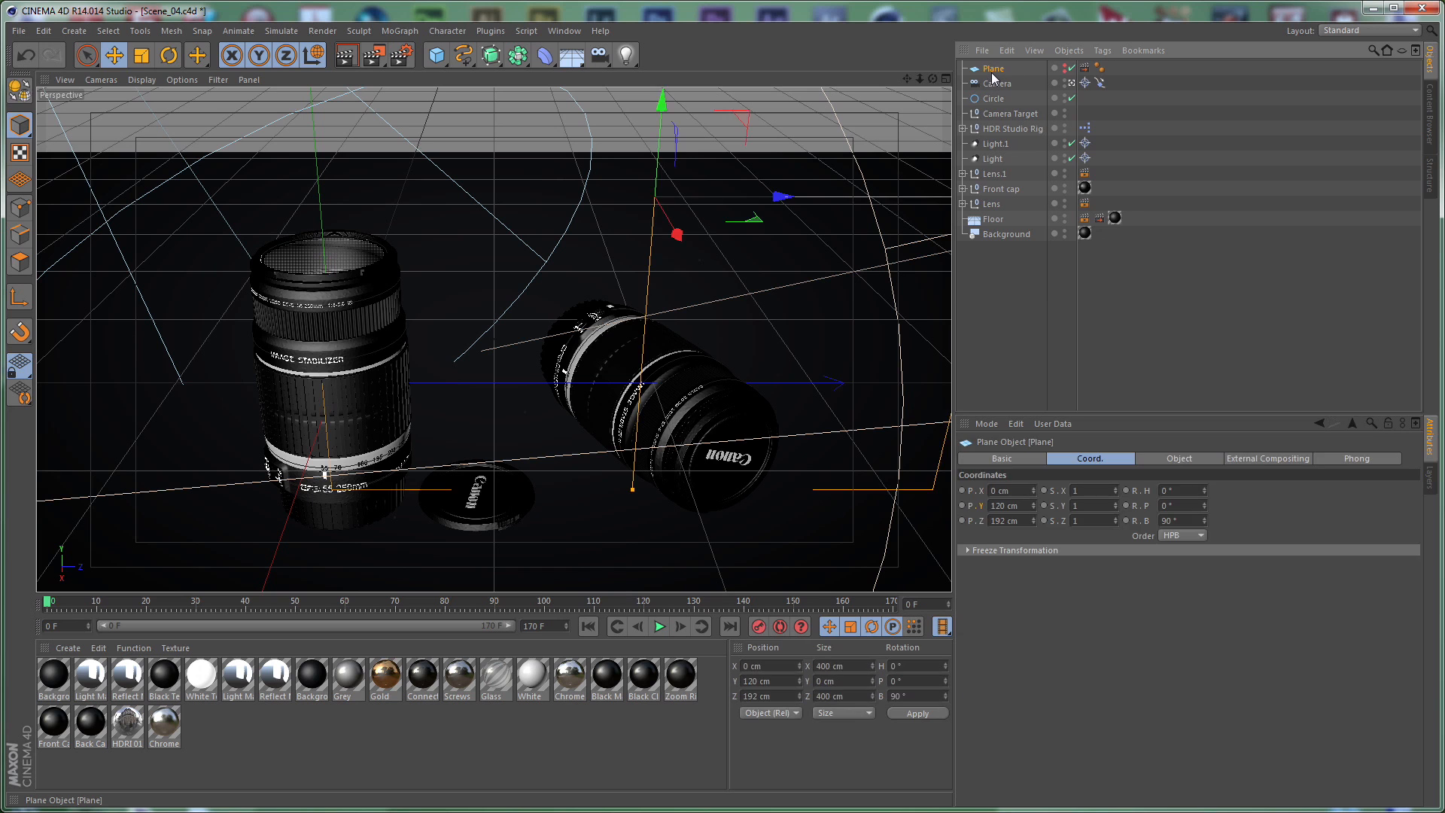
{"action": "key", "text": "Delete"}
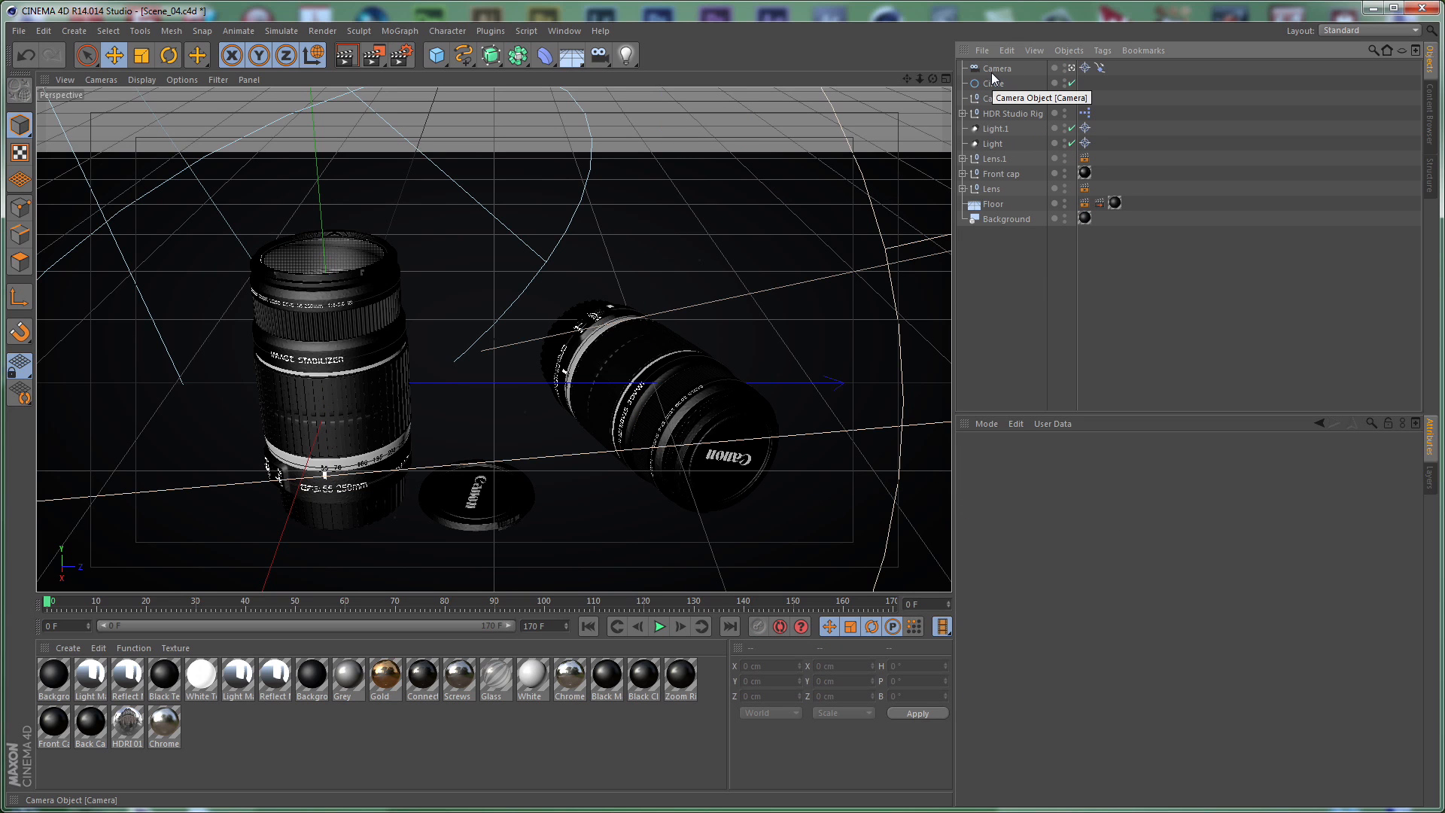
{"action": "left_click", "coordinate": [564, 31]}
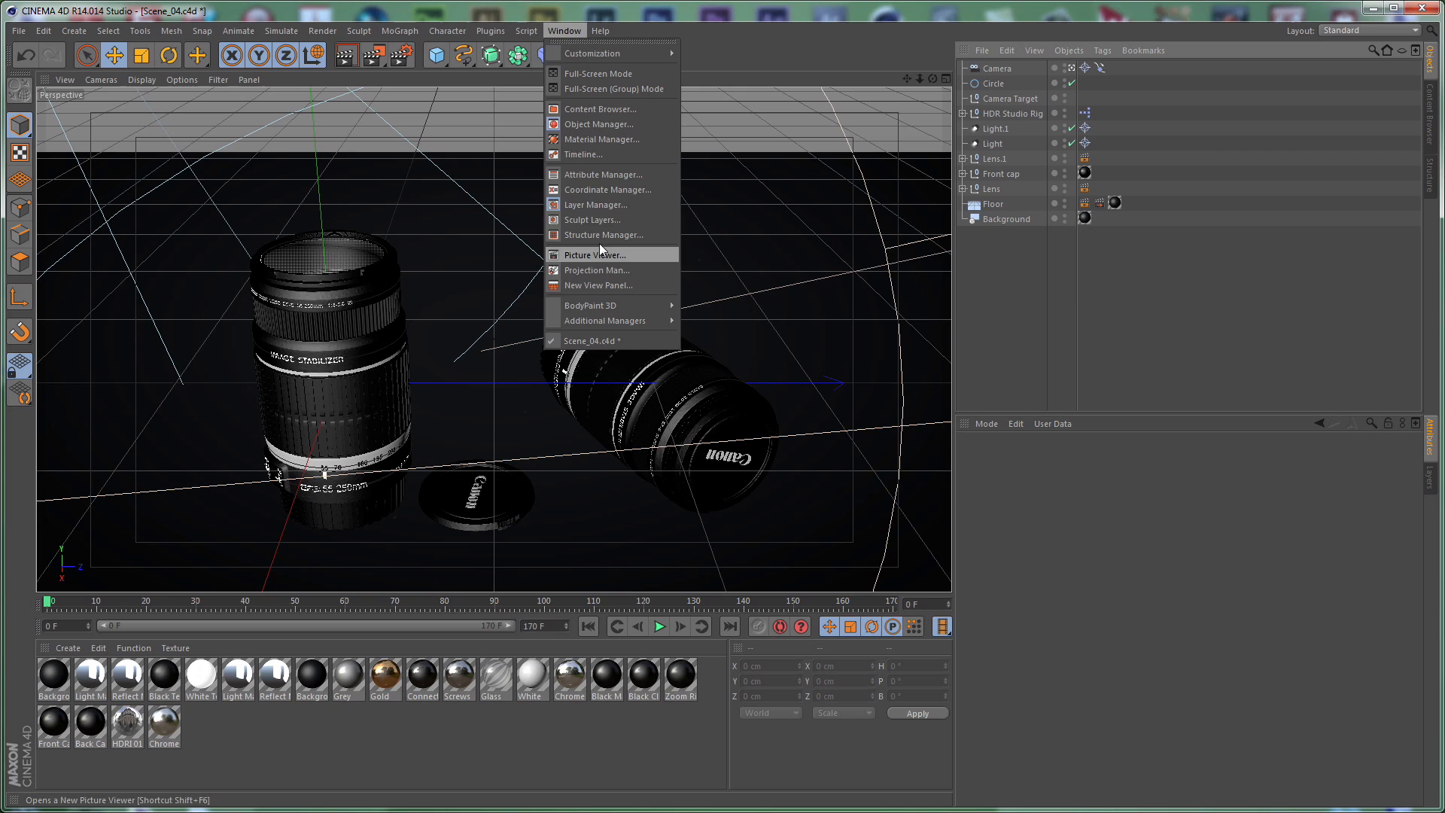
{"action": "left_click", "coordinate": [600, 156]}
{"action": "left_click_drag", "start_coordinate": [161, 265], "coordinate": [113, 111]}
{"action": "right_click_drag", "start_coordinate": [1076, 246], "coordinate": [1074, 316], "text": "alt"}
{"action": "left_click_drag", "start_coordinate": [1132, 247], "coordinate": [422, 660]}
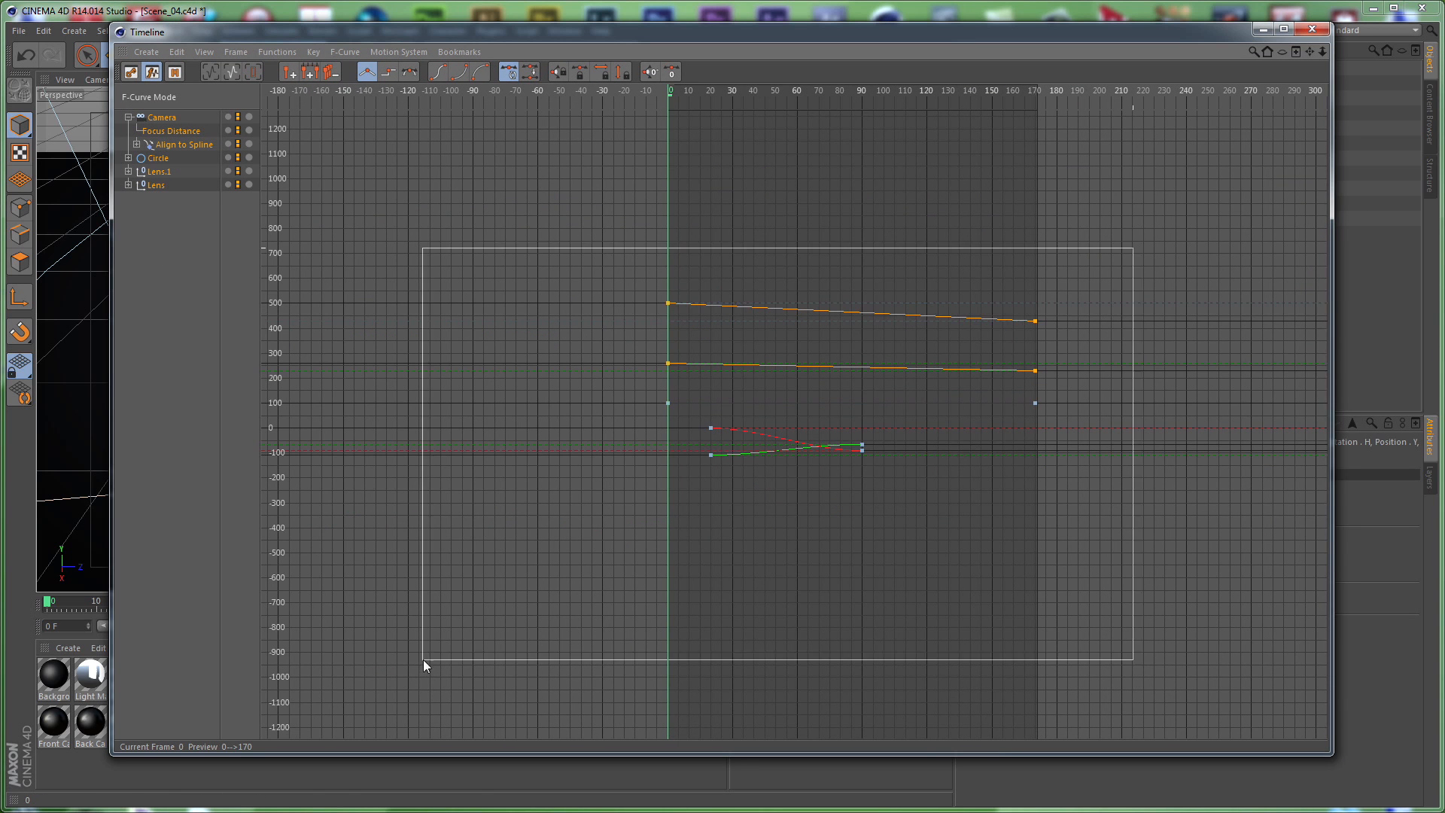
{"action": "key", "text": "Delete"}
{"action": "left_click", "coordinate": [1312, 30]}
Delete the upright Lens group and the loose Front cap
{"action": "left_click", "coordinate": [998, 159]}
{"action": "left_click", "coordinate": [994, 189]}
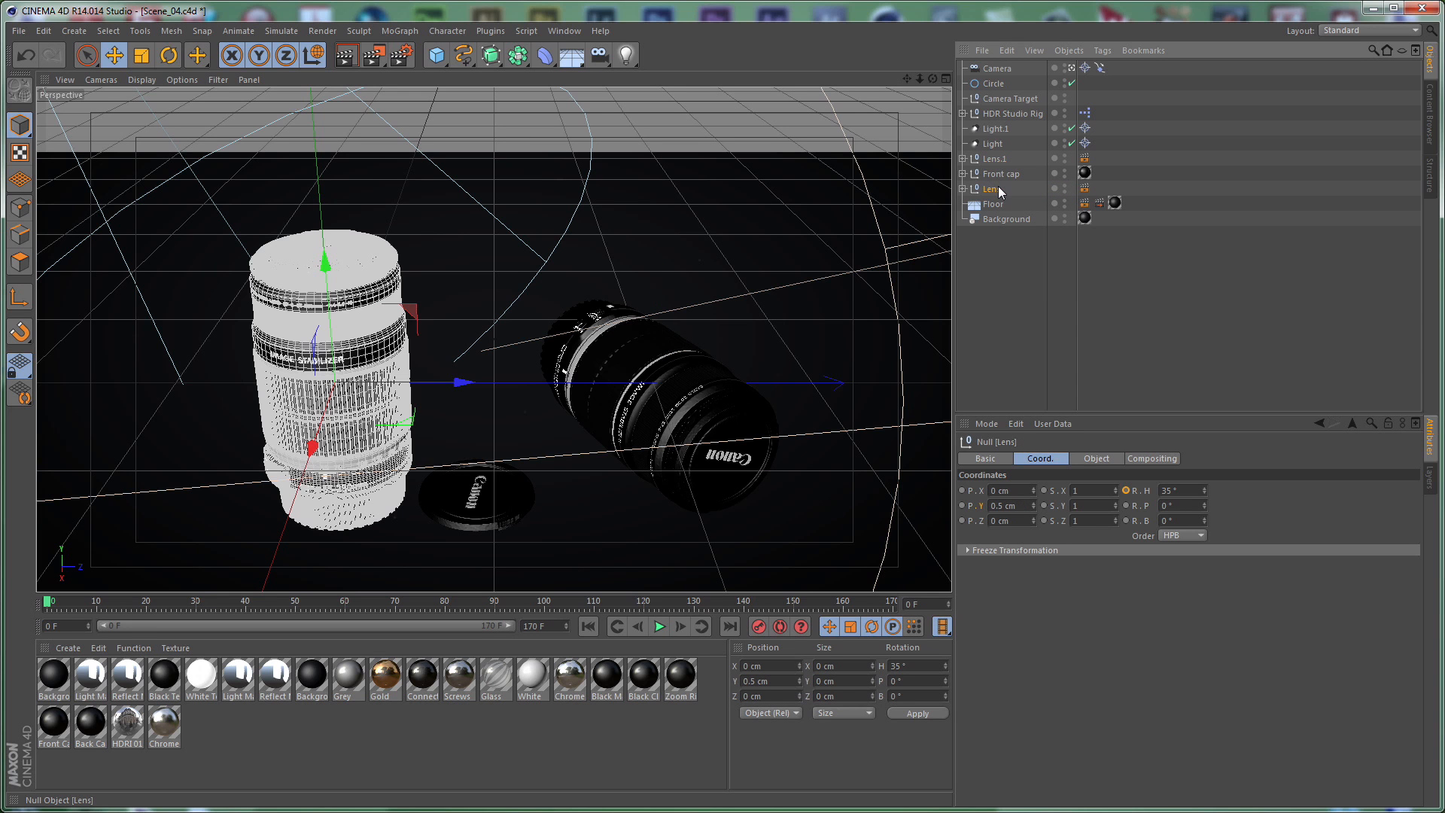
{"action": "key", "text": "Delete"}
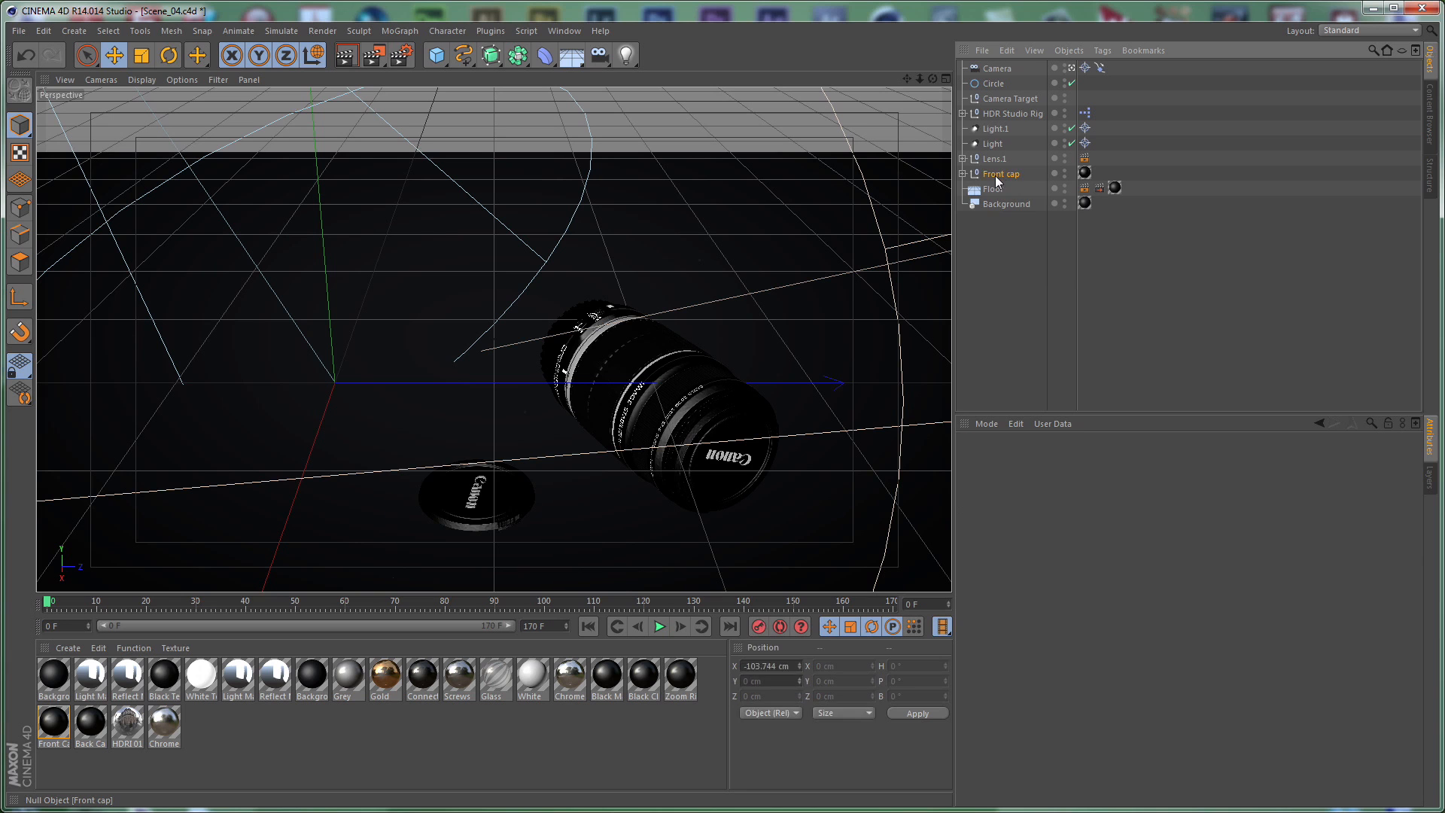
{"action": "left_click", "coordinate": [997, 175]}
{"action": "key", "text": "Delete"}
Reset the heading, pitch and bank rotation of Lens.1 to 0°
{"action": "left_click", "coordinate": [995, 159]}
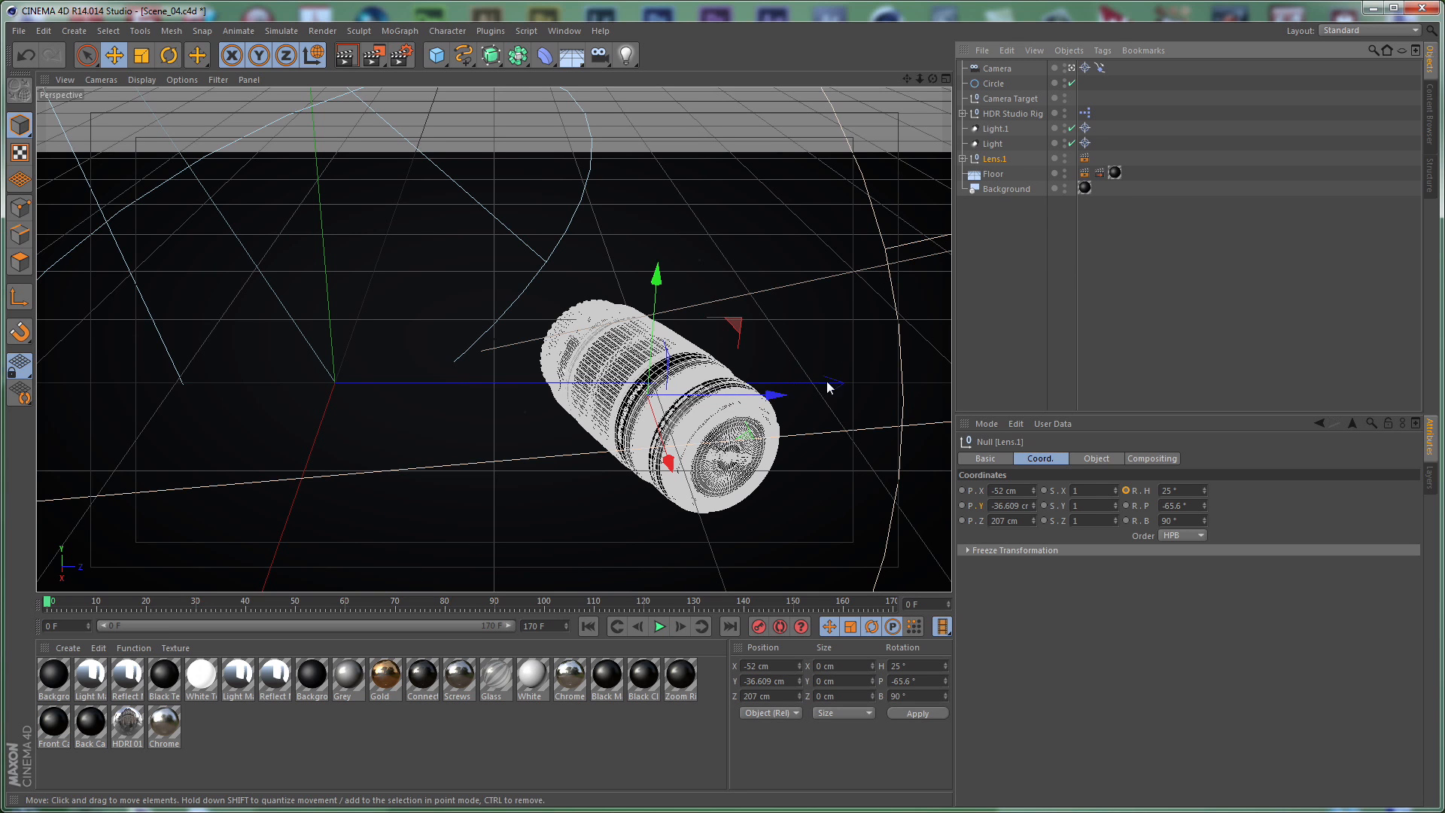
{"action": "left_click", "coordinate": [983, 229]}
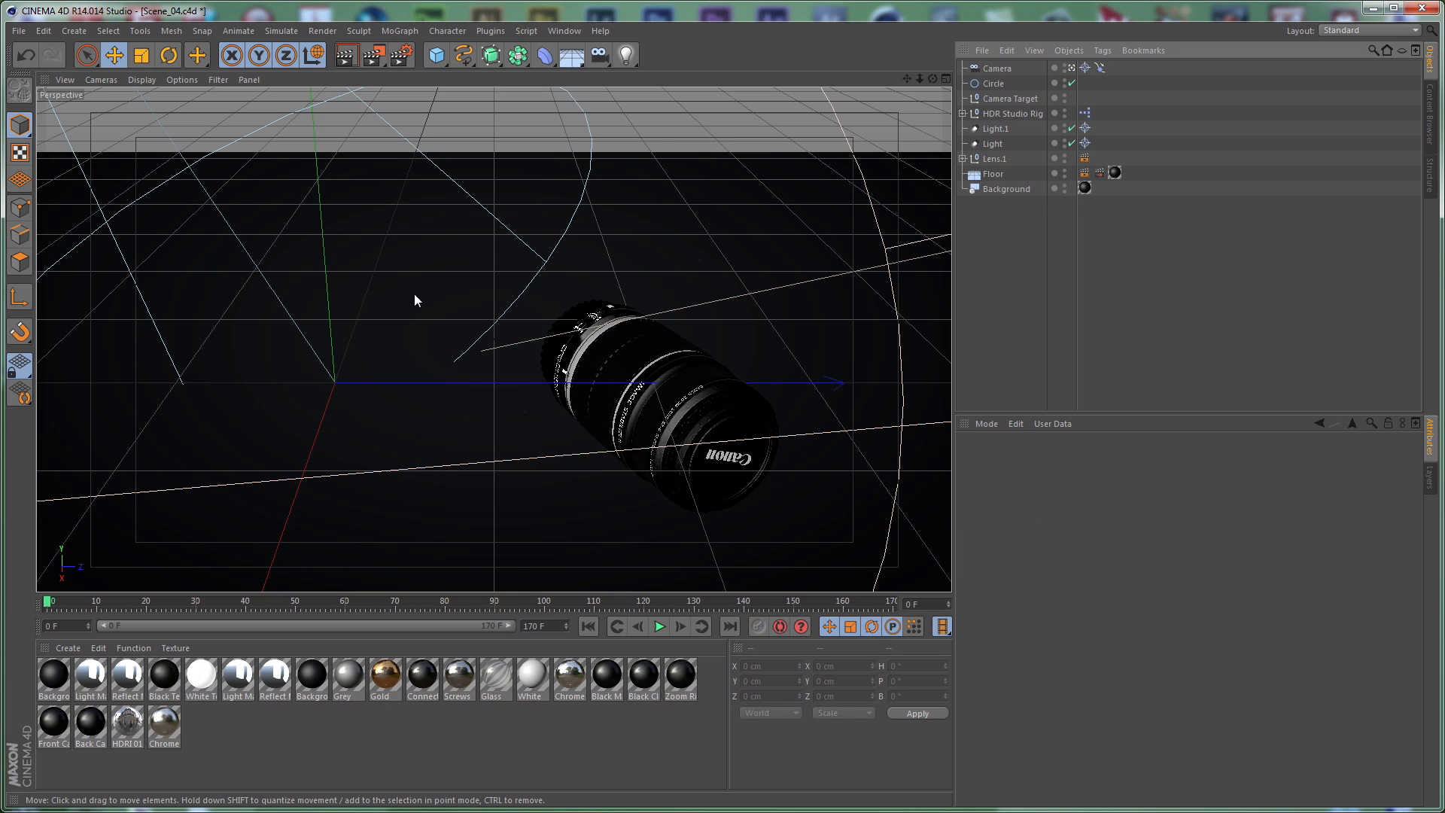
{"action": "left_click", "coordinate": [996, 160]}
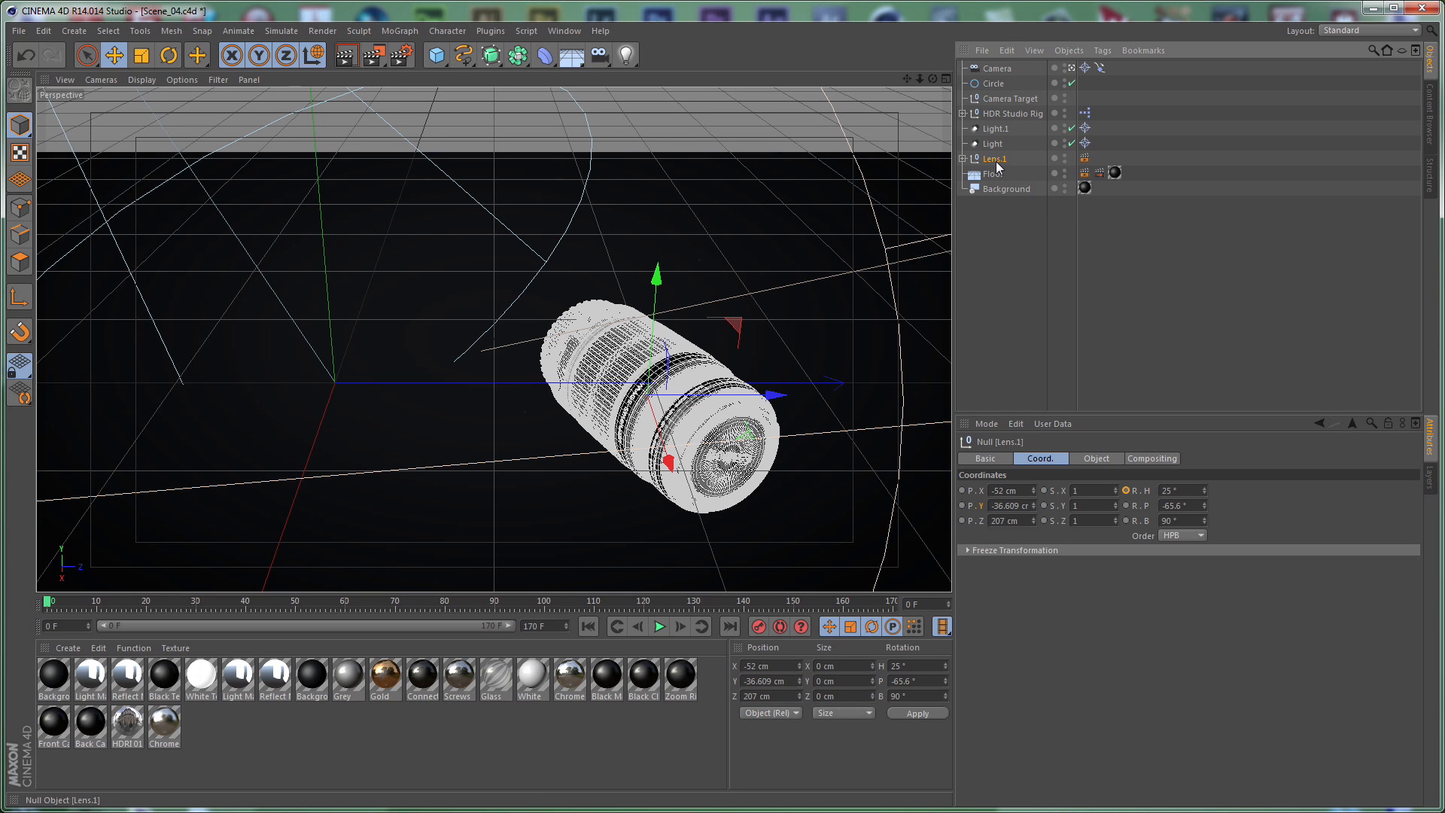
{"action": "left_click_drag", "start_coordinate": [1185, 492], "coordinate": [999, 498]}
{"action": "type", "text": "0"}
{"action": "key", "text": "Tab"}
{"action": "type", "text": "0"}
{"action": "key", "text": "Tab"}
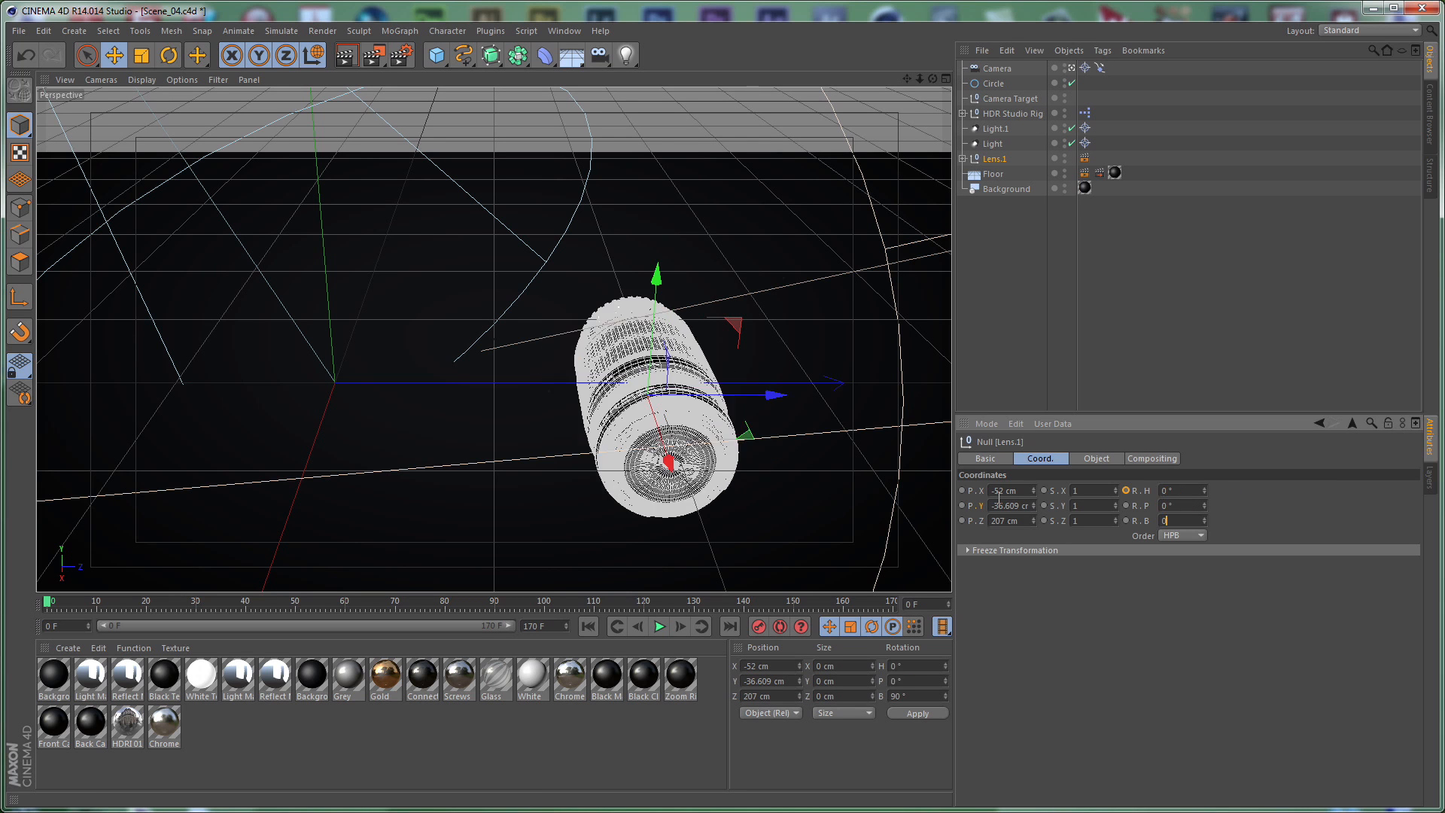
{"action": "type", "text": "0"}
{"action": "key", "text": "Return"}
Set the X, Y and Z position of Lens.1 to 0 cm
{"action": "double_click", "coordinate": [1013, 491]}
{"action": "type", "text": "0"}
{"action": "key", "text": "Tab"}
{"action": "type", "text": "0"}
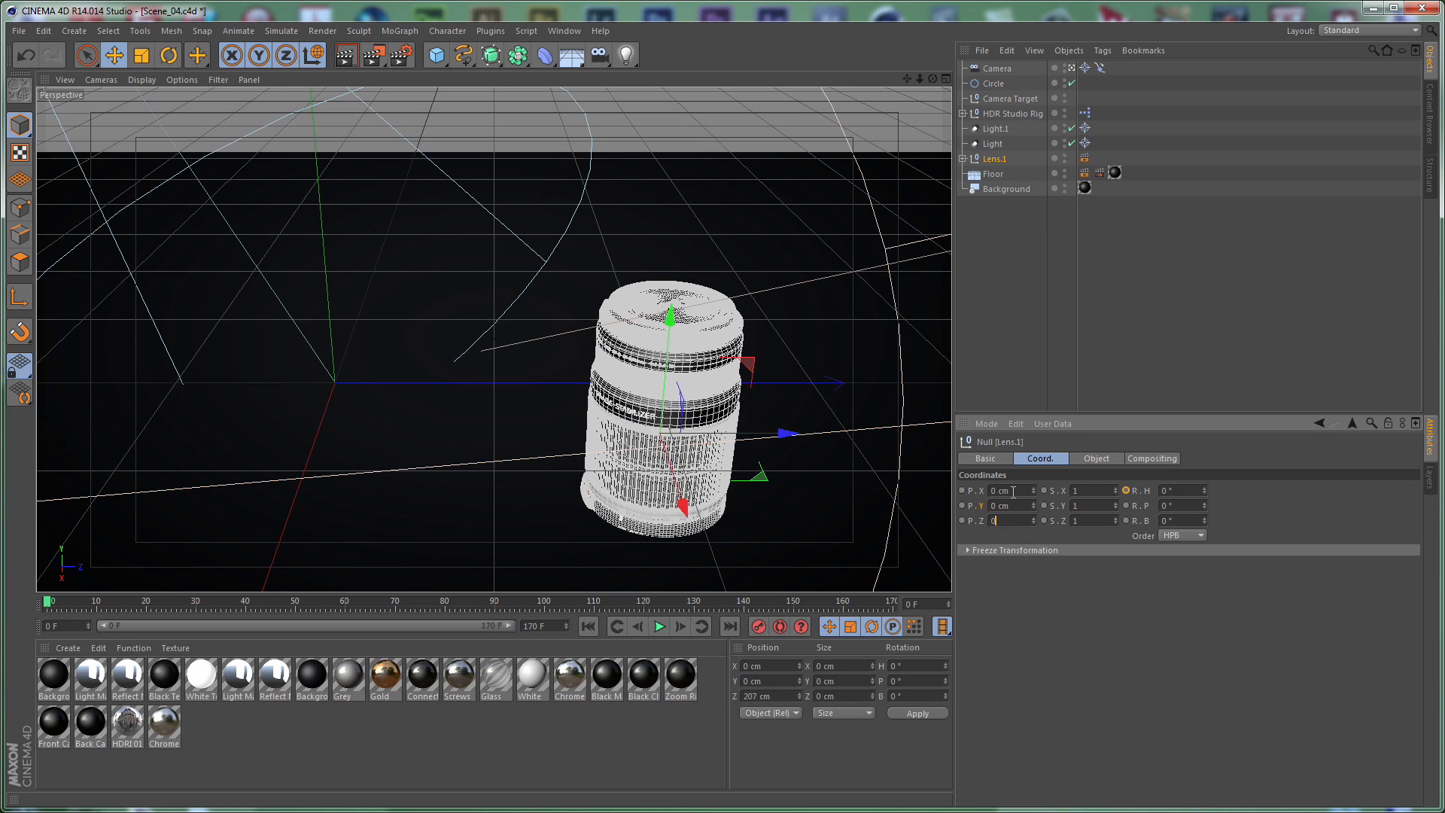
{"action": "key", "text": "Tab"}
{"action": "type", "text": "0"}
{"action": "key", "text": "Return"}
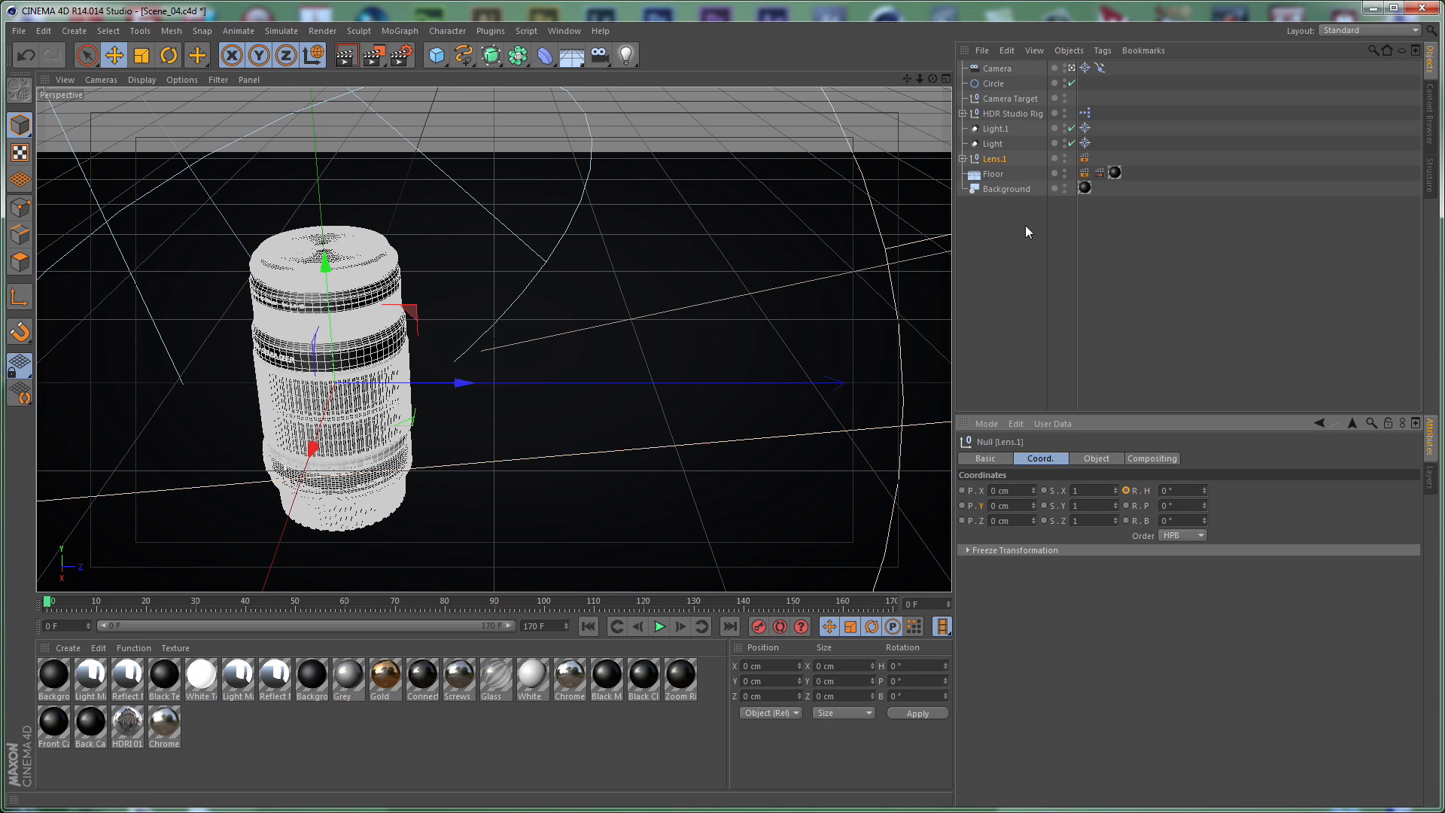
Set the Circle path's Y and Z position to 0 cm and show its object properties
{"action": "left_click", "coordinate": [993, 84]}
{"action": "double_click", "coordinate": [1021, 506]}
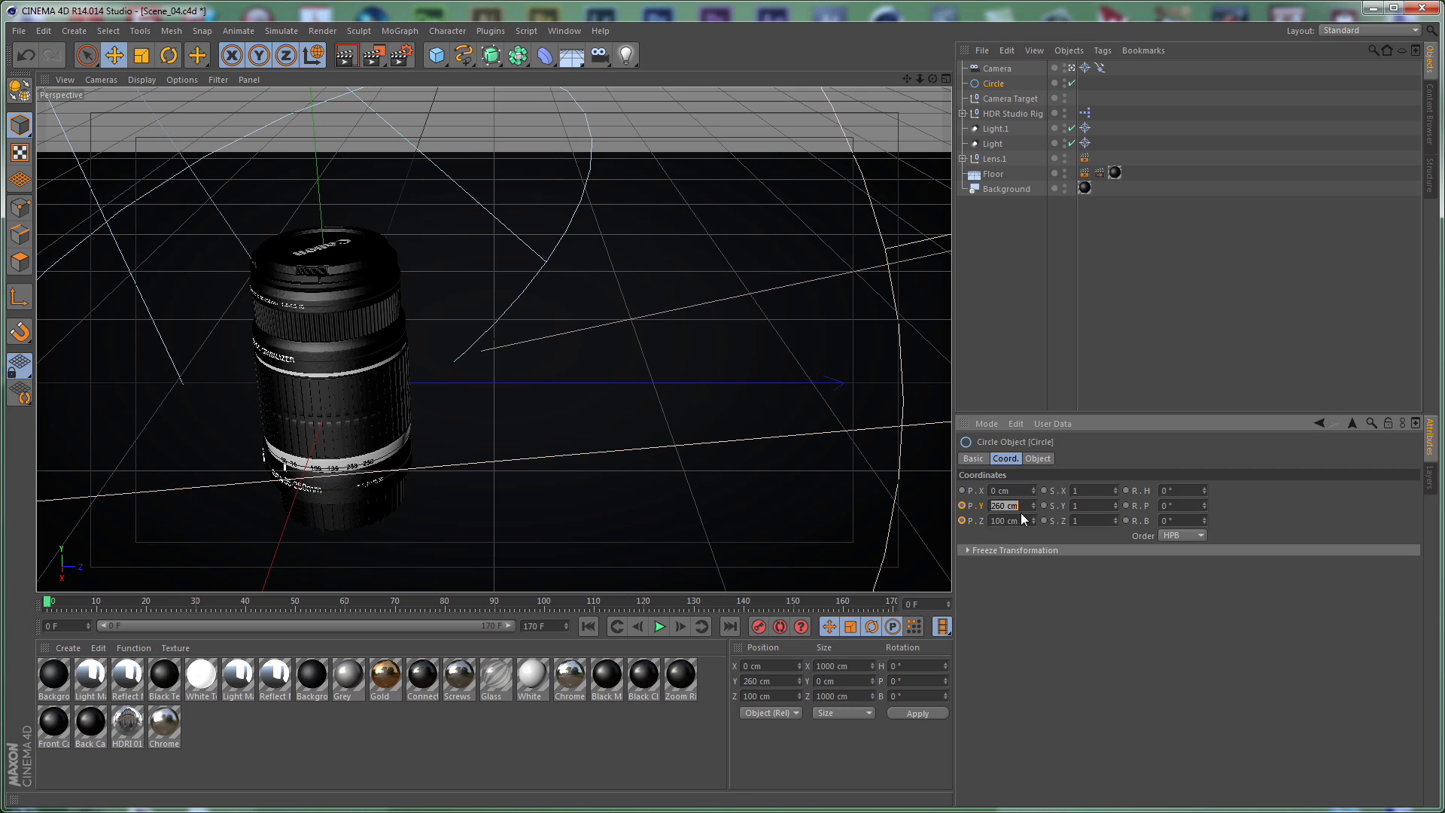
{"action": "type", "text": "0"}
{"action": "key", "text": "Tab"}
{"action": "type", "text": "0"}
{"action": "key", "text": "Return"}
{"action": "left_click", "coordinate": [1049, 460]}
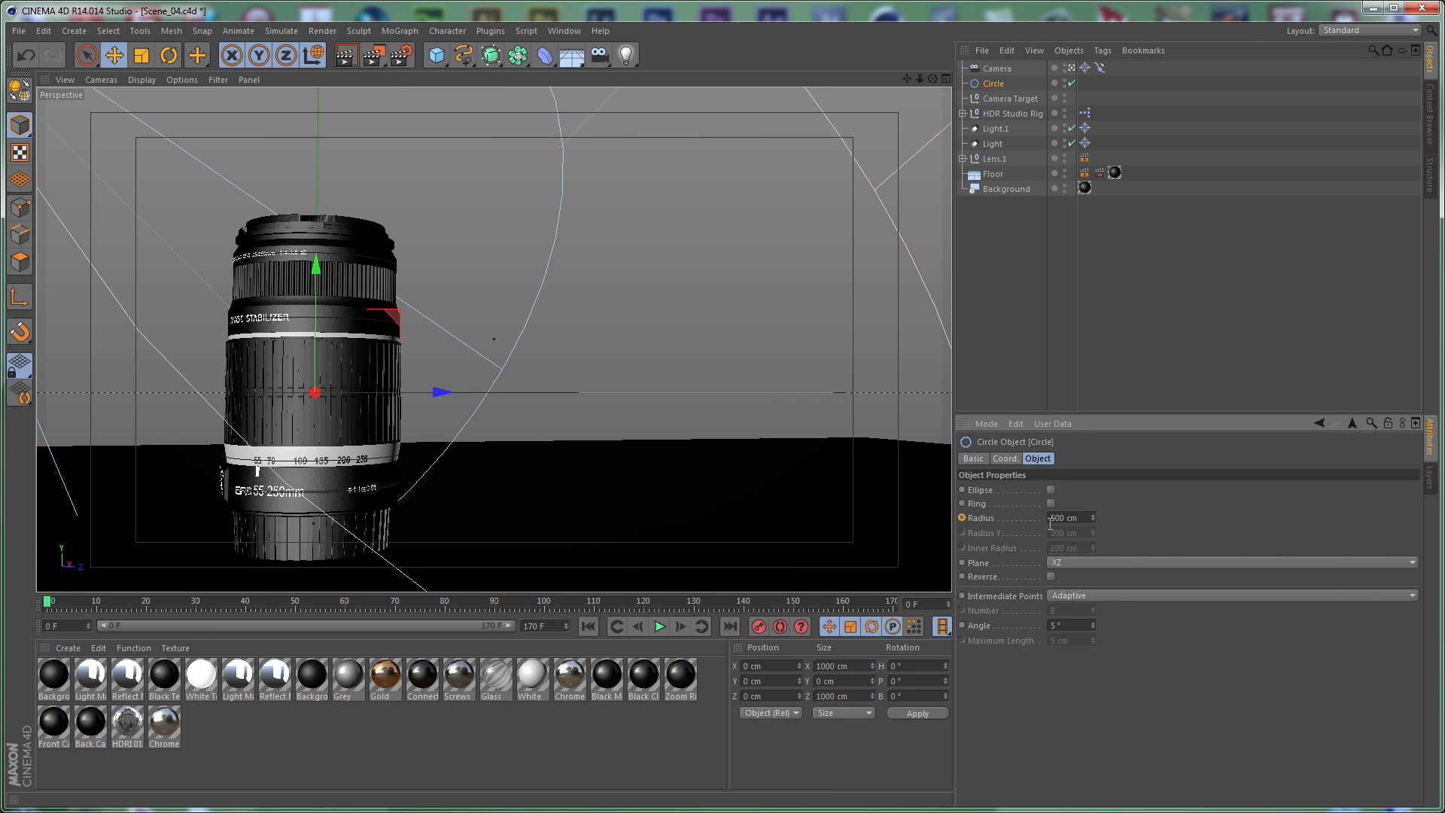
Set the Camera Target's Y and Z position to 0 cm
{"action": "left_click", "coordinate": [1006, 100]}
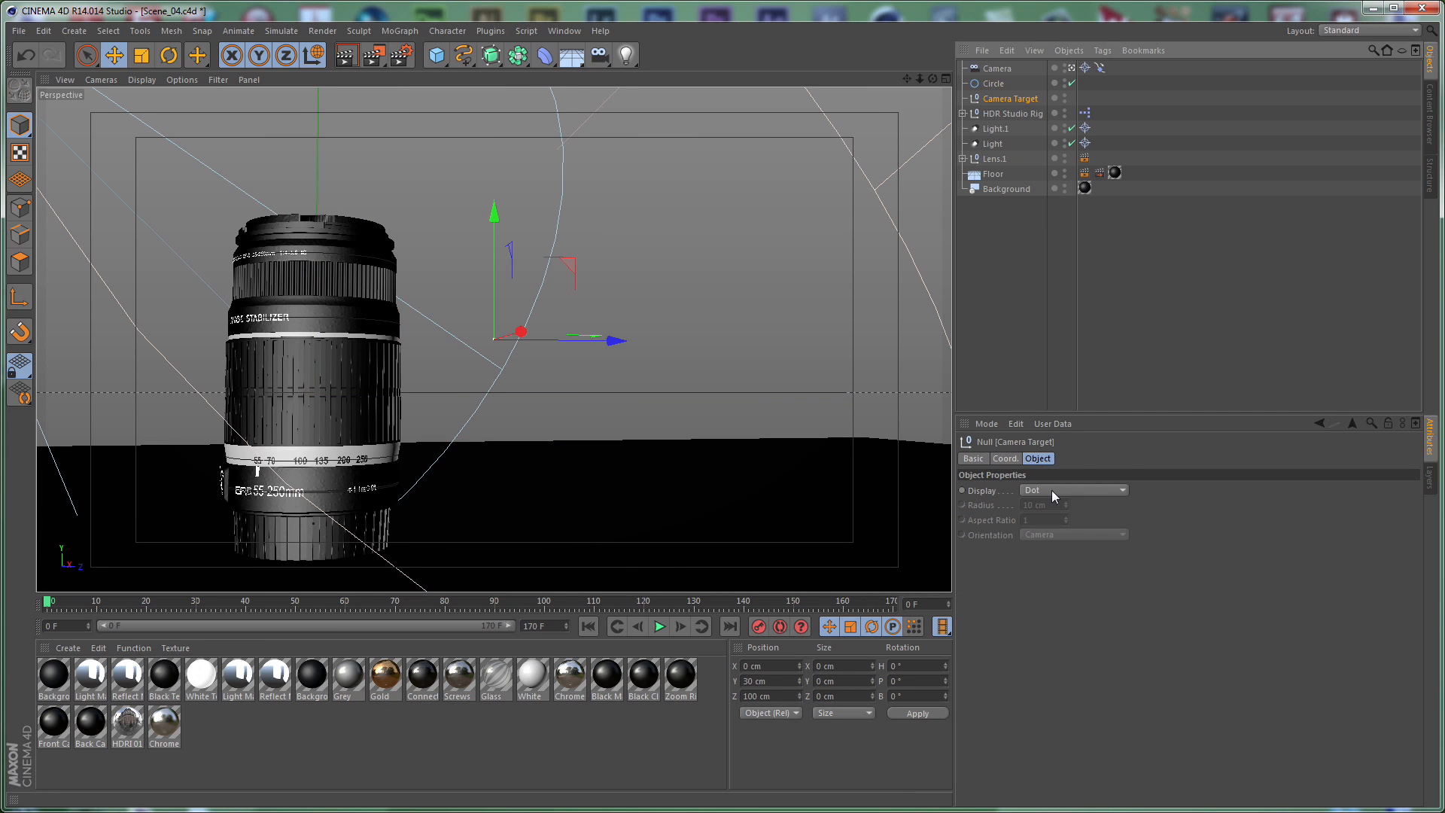
{"action": "left_click", "coordinate": [1007, 459]}
{"action": "type", "text": "0"}
{"action": "key", "text": "Tab"}
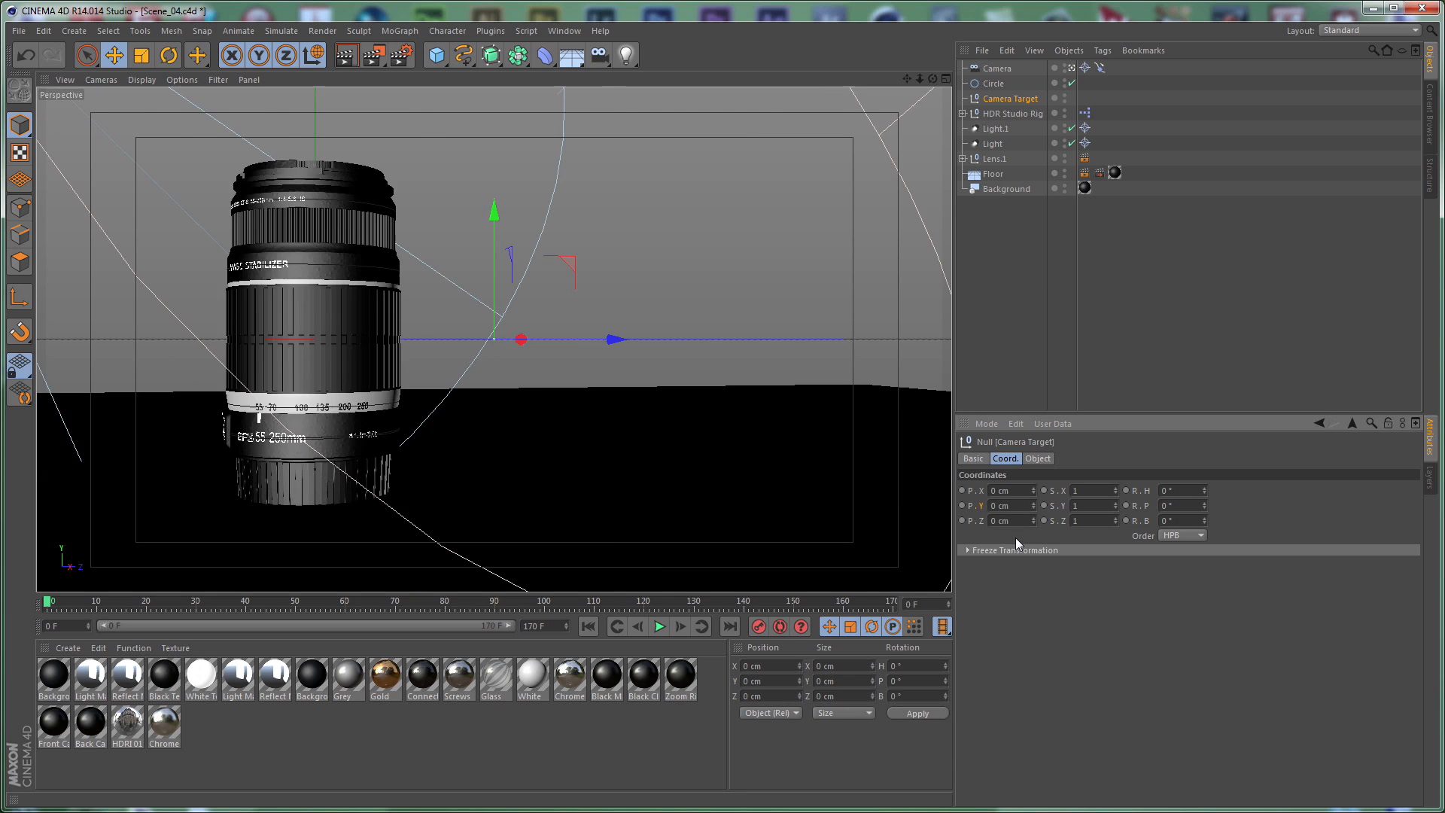
{"action": "type", "text": "0"}
{"action": "key", "text": "Return"}
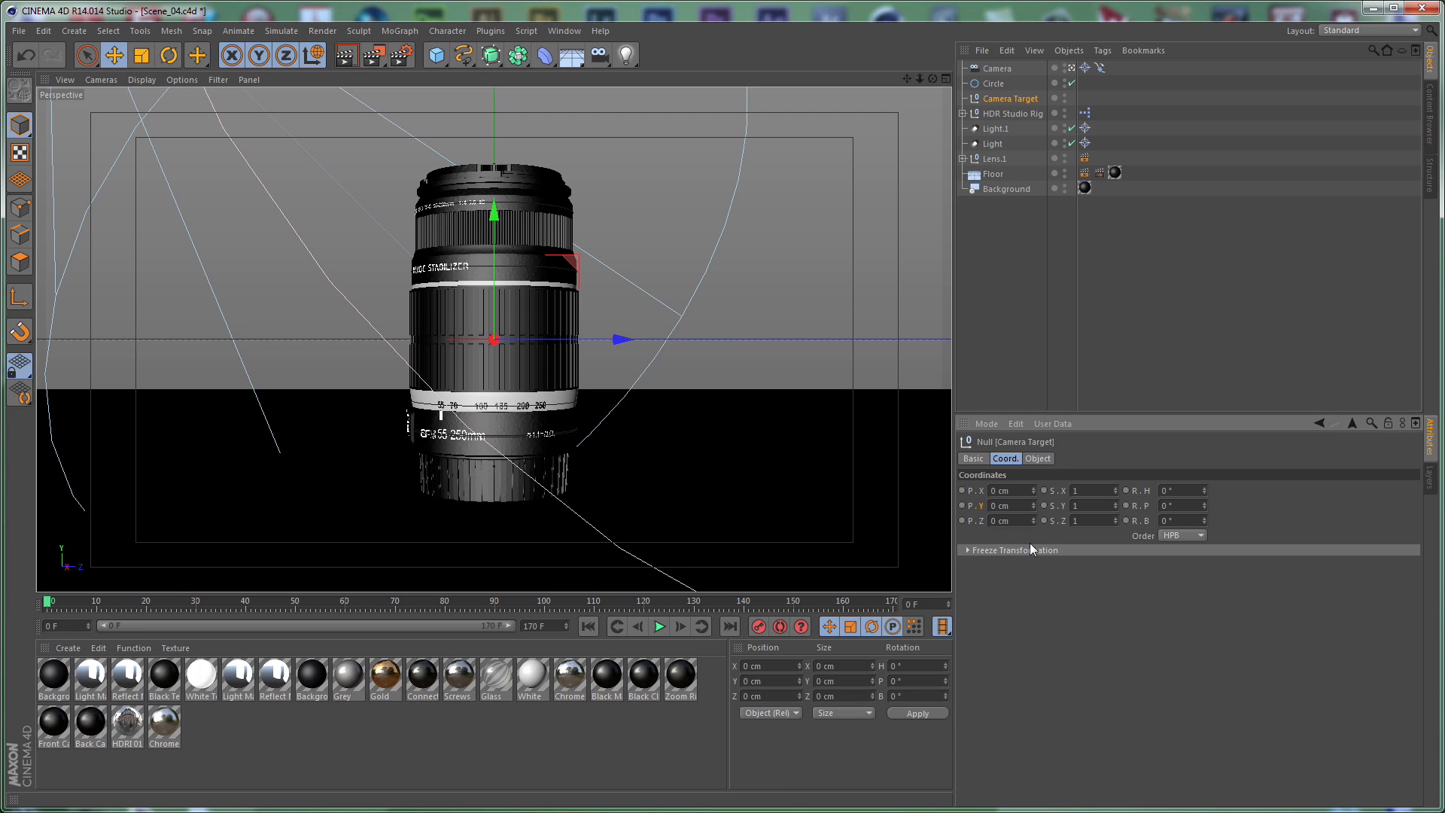
Lower the Camera Target to a Y position of -6 cm
{"action": "left_click_drag", "start_coordinate": [1021, 510], "coordinate": [726, 516]}
{"action": "type", "text": "-6"}
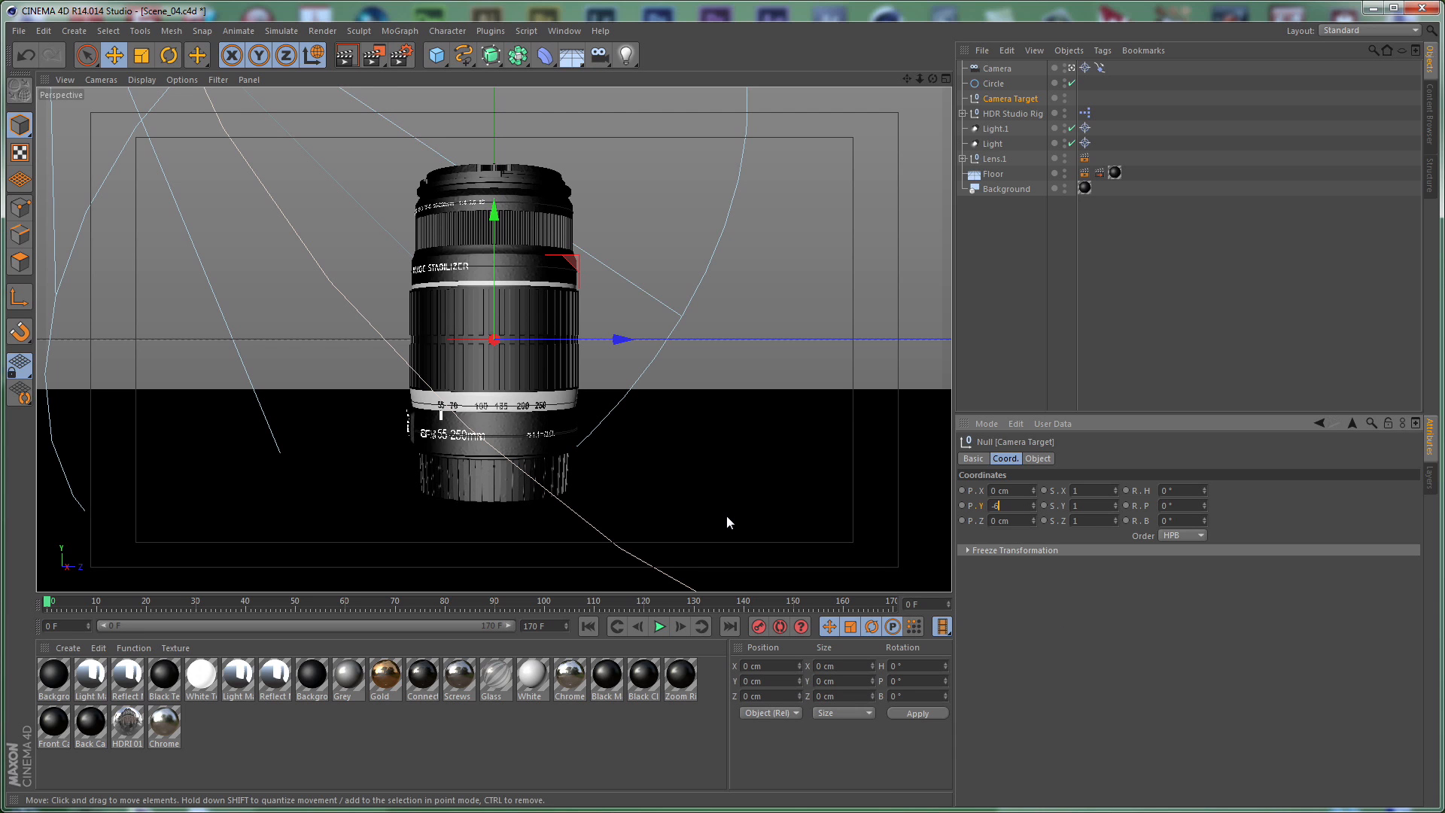
{"action": "key", "text": "Return"}
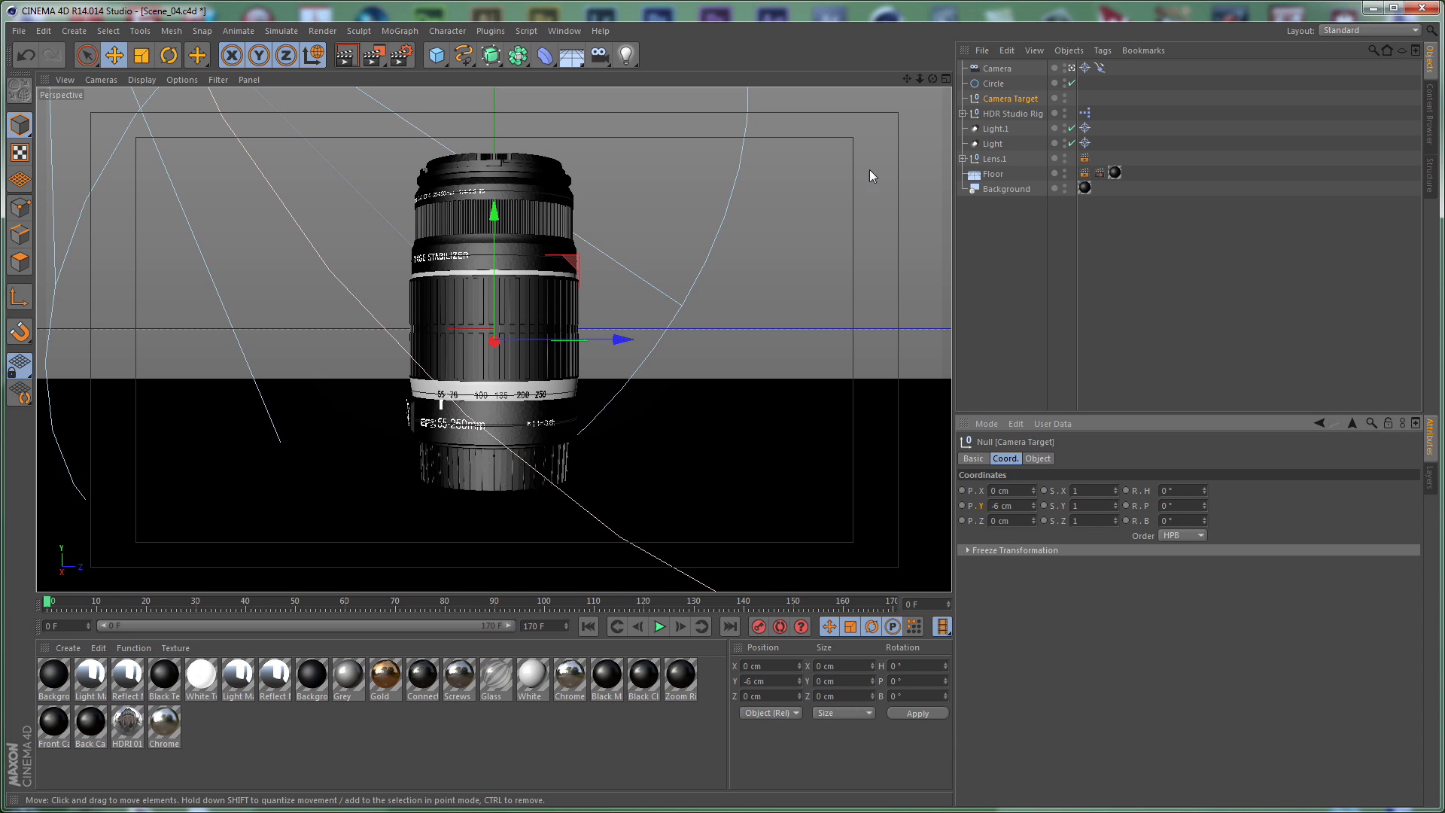
Set the Camera's focus distance to 270 cm and its focal length to 50 mm, and show its depth-of-field details
{"action": "left_click", "coordinate": [998, 69]}
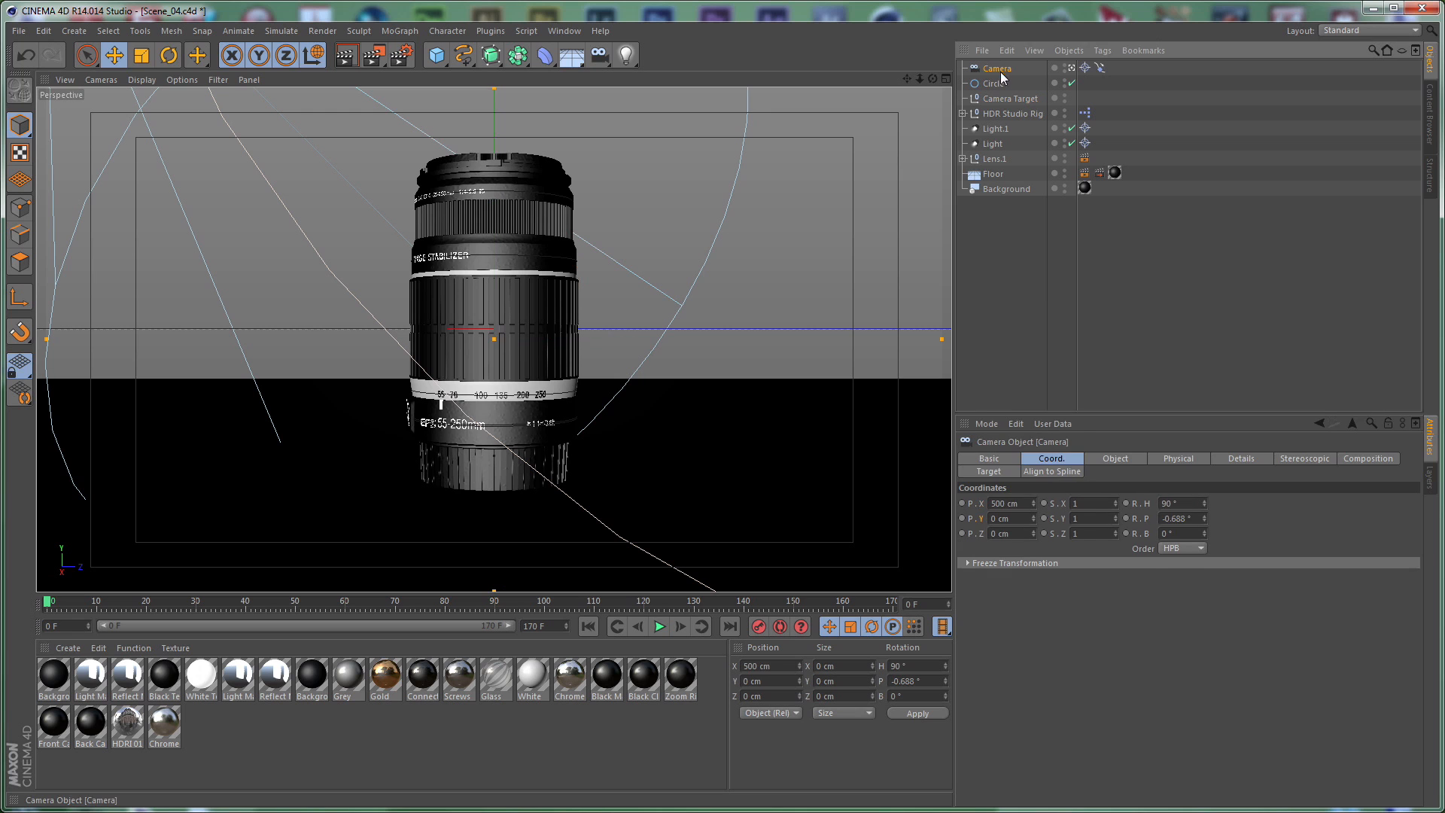
{"action": "left_click", "coordinate": [1129, 458]}
{"action": "double_click", "coordinate": [1100, 654]}
{"action": "type", "text": "270"}
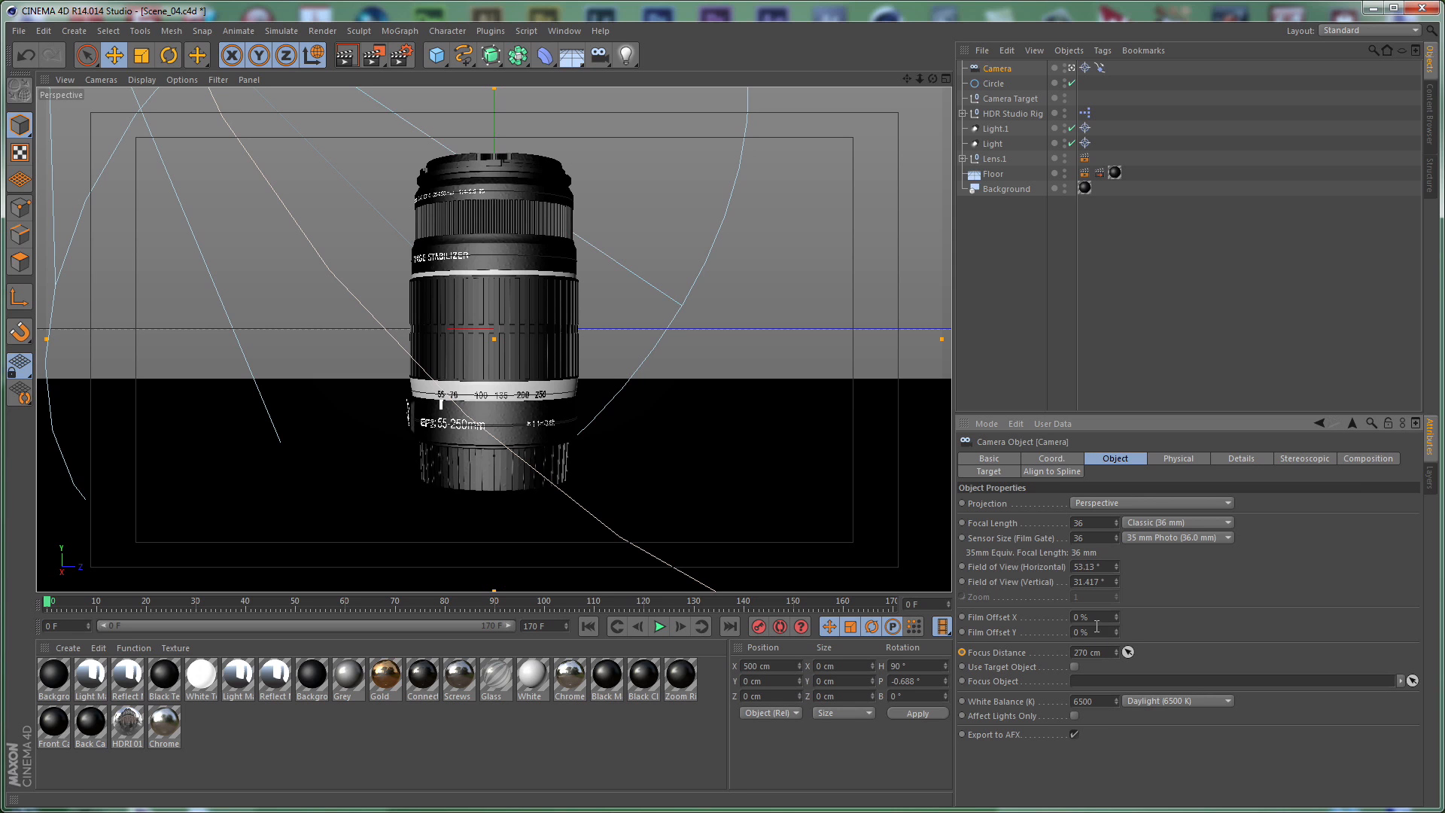
{"action": "double_click", "coordinate": [1091, 523]}
{"action": "type", "text": "50"}
{"action": "key", "text": "Return"}
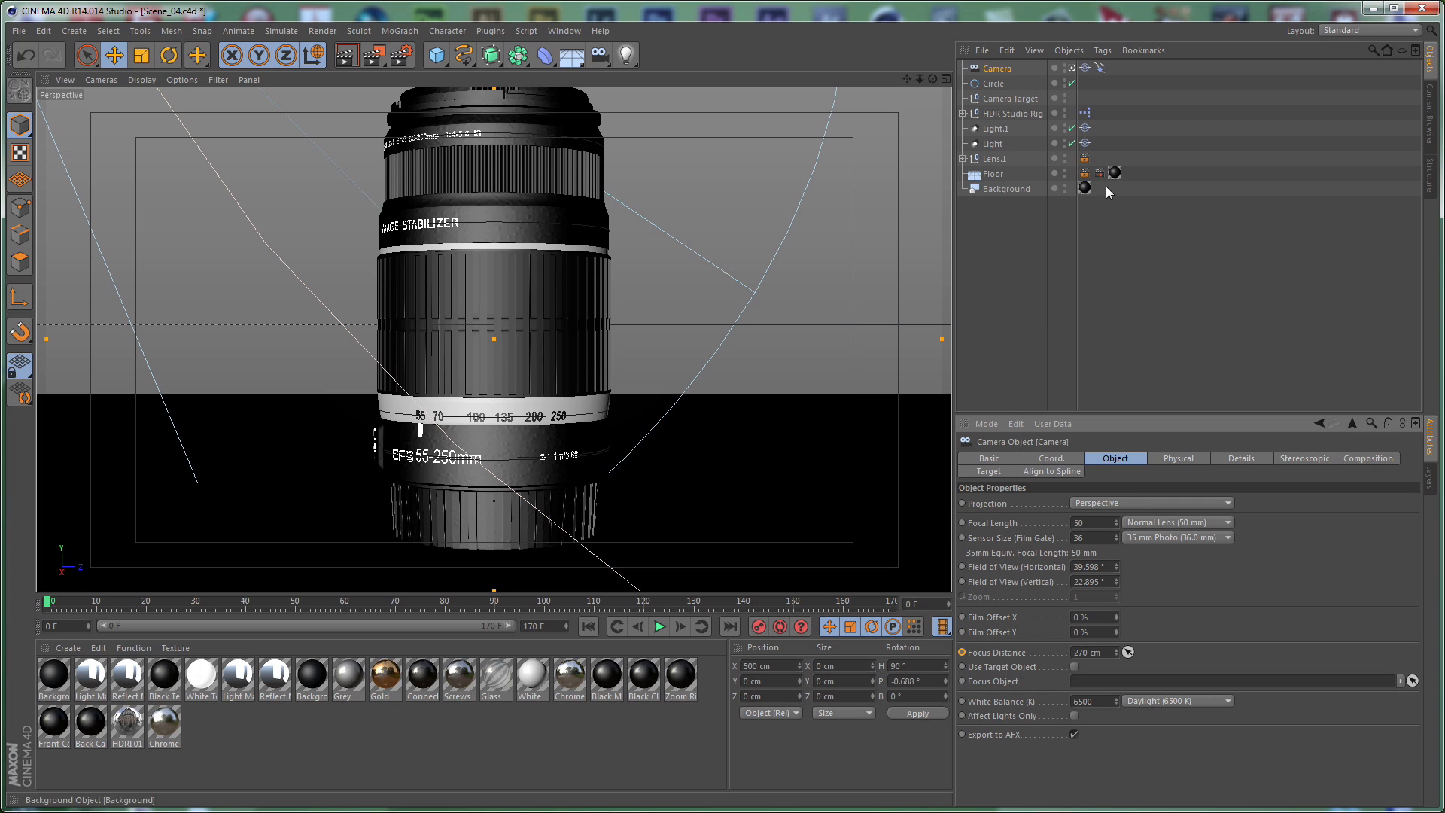
{"action": "left_click", "coordinate": [1238, 460]}
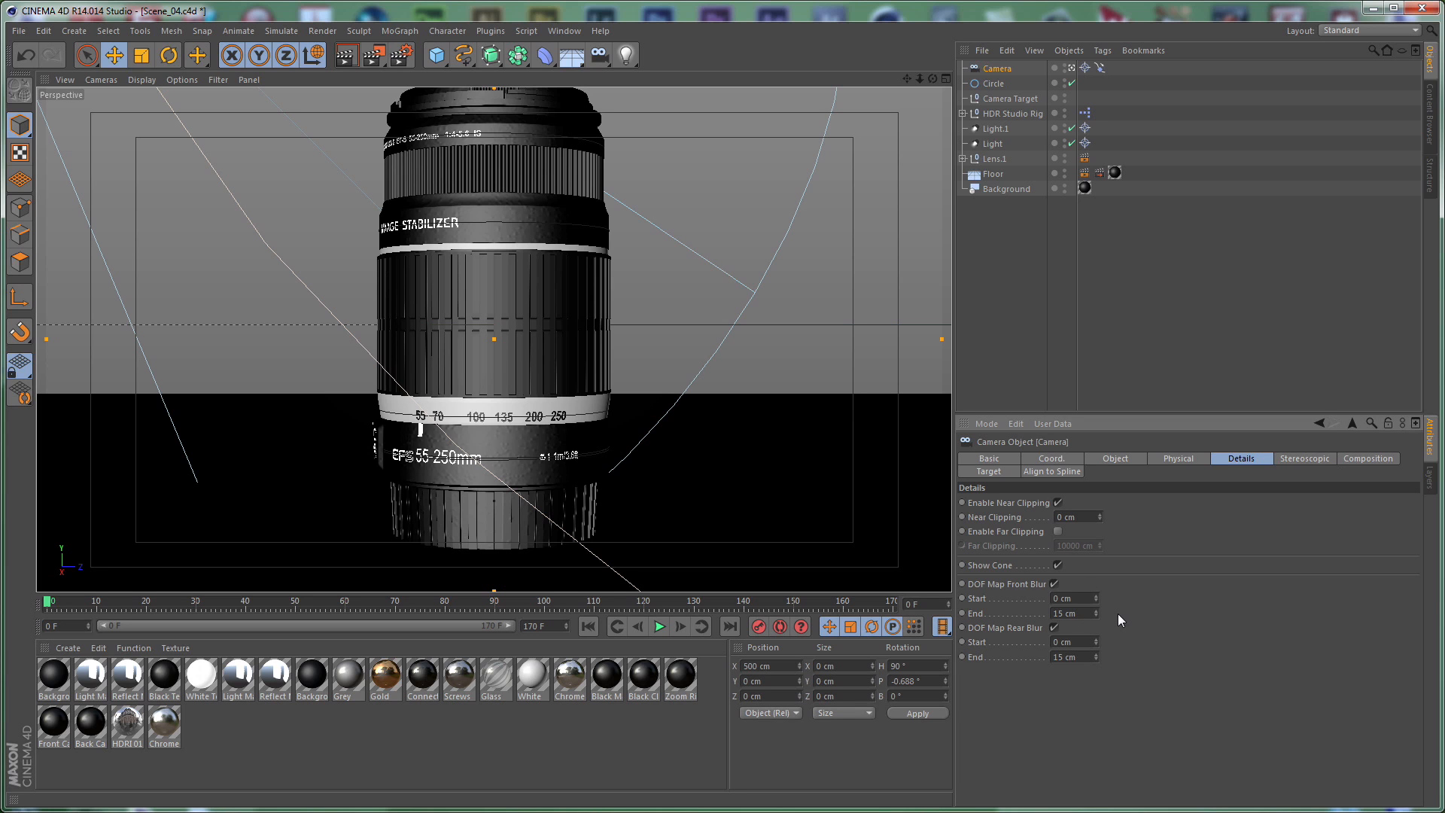
Set the Circle path's radius to 320 cm at frame 150 and keyframe it
{"action": "left_click", "coordinate": [992, 85]}
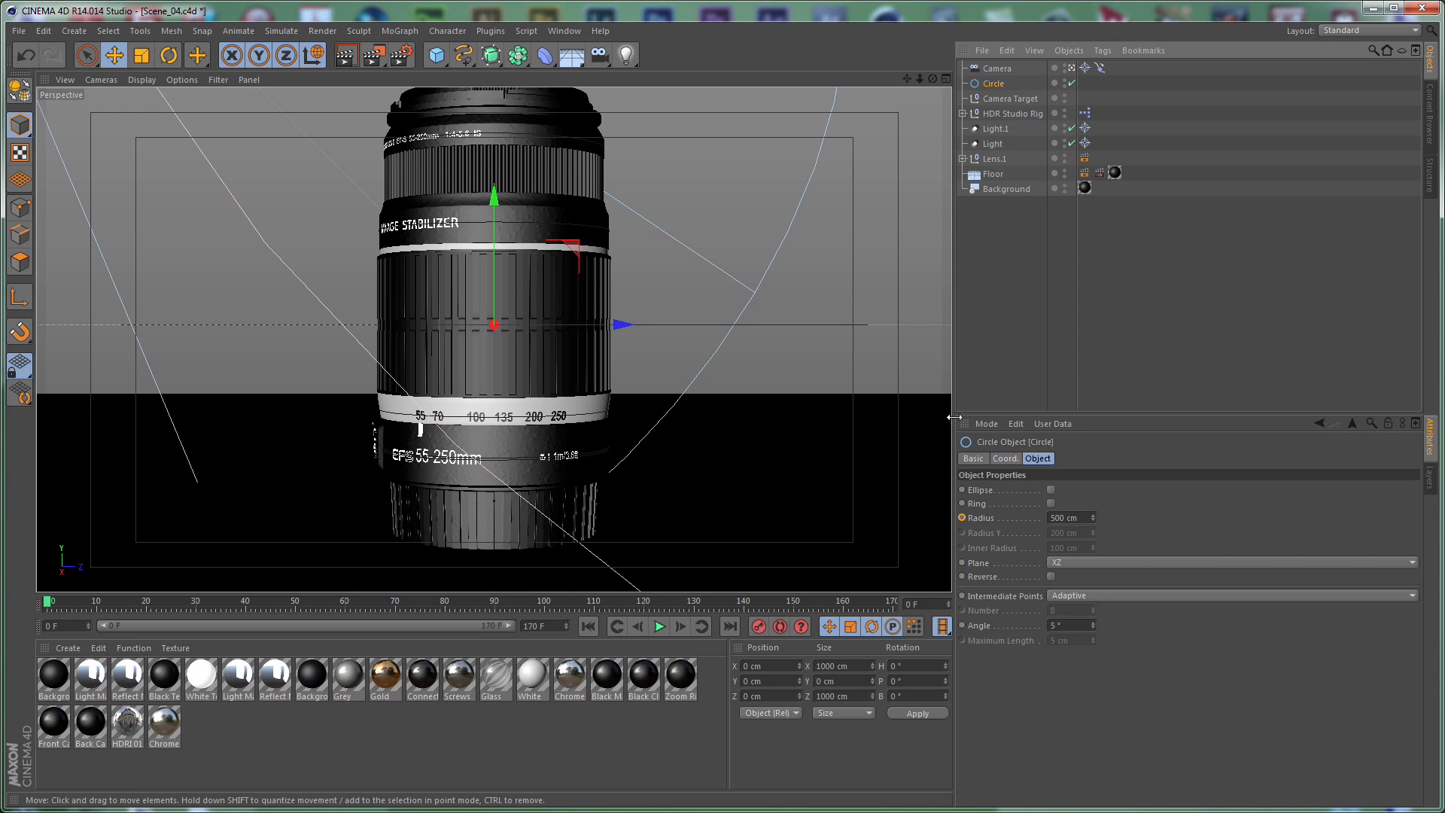
{"action": "left_click", "coordinate": [1005, 459]}
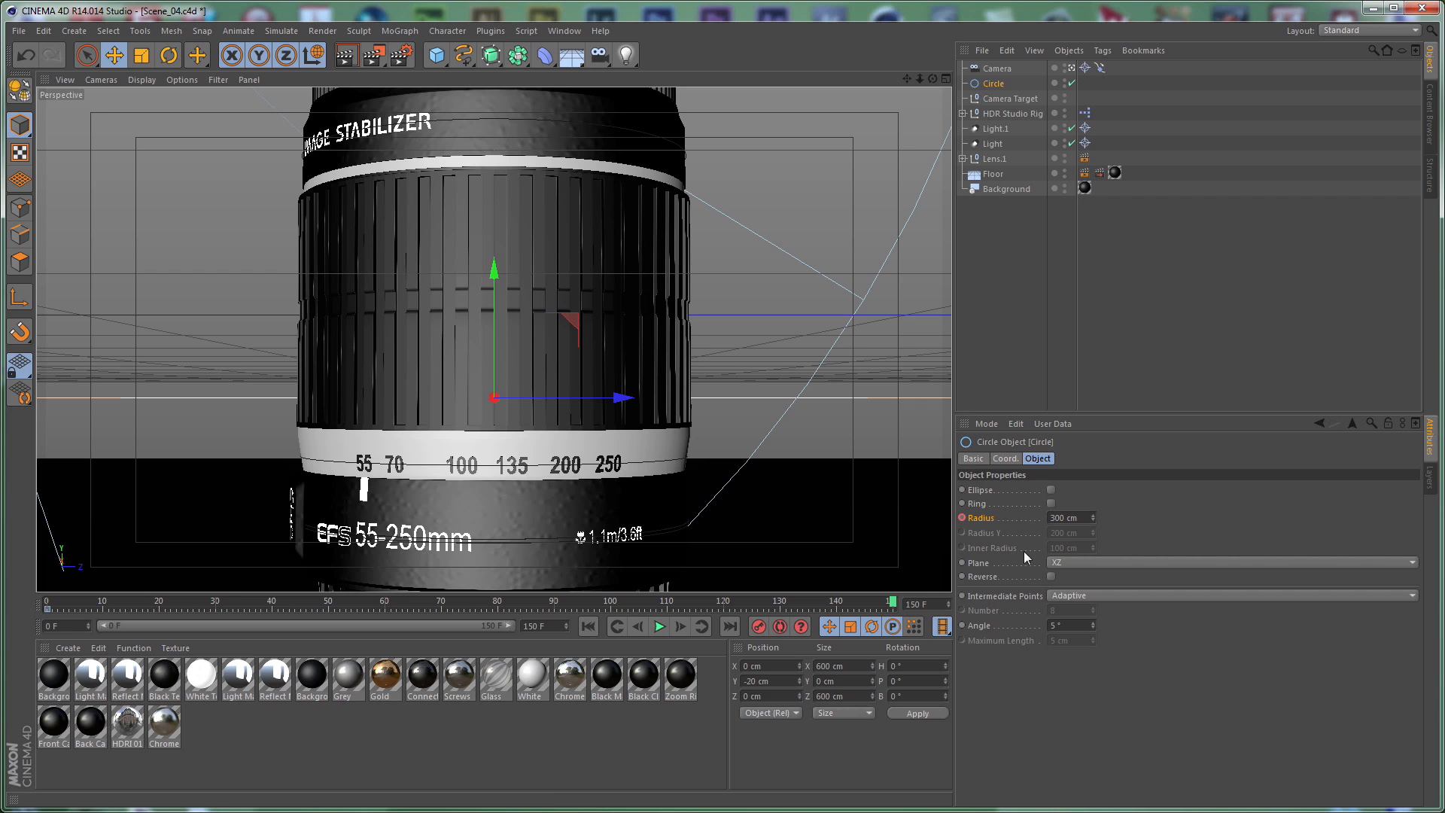
{"action": "left_click", "coordinate": [1063, 518]}
{"action": "type", "text": "320"}
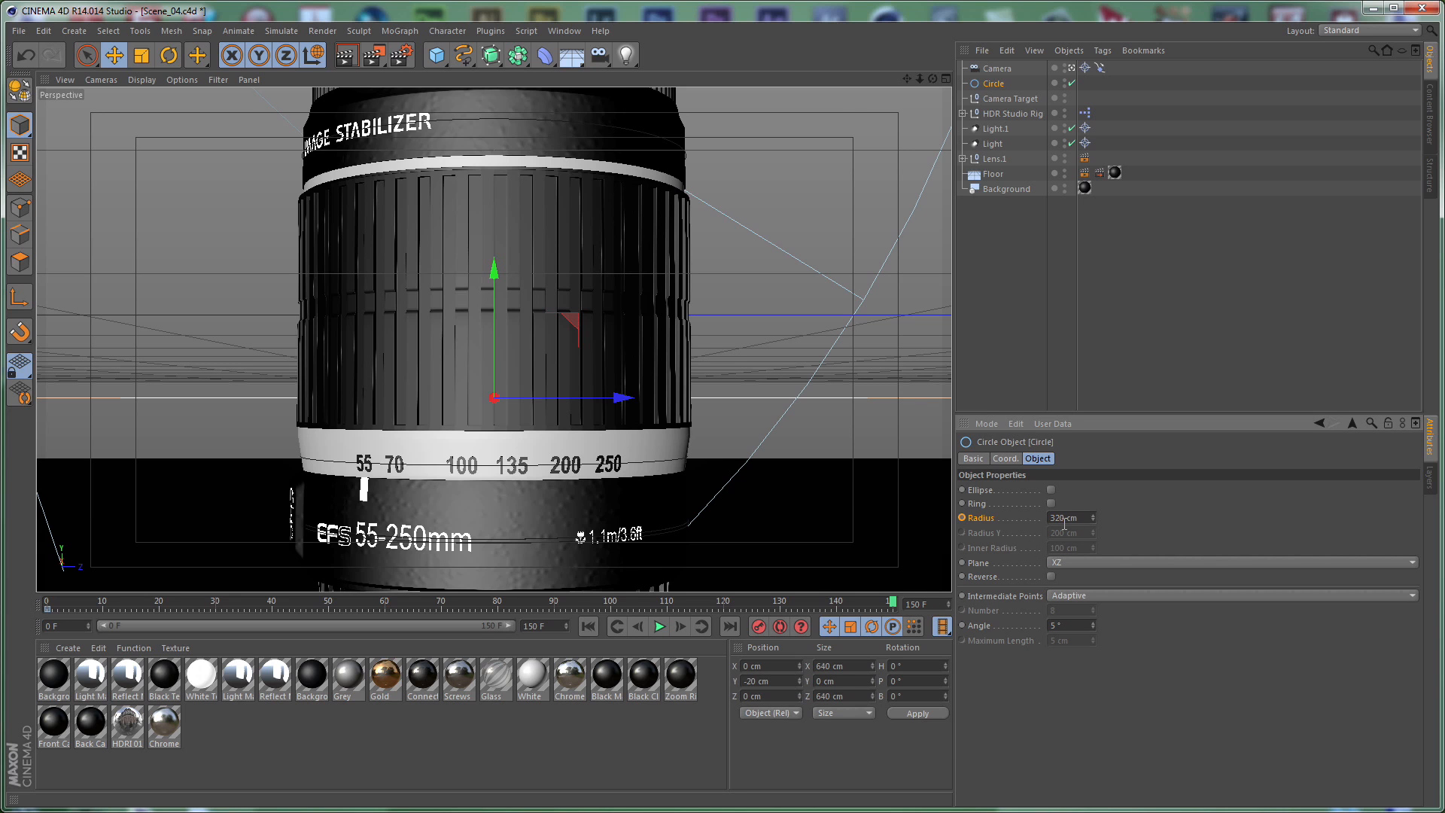
{"action": "key", "text": "Return"}
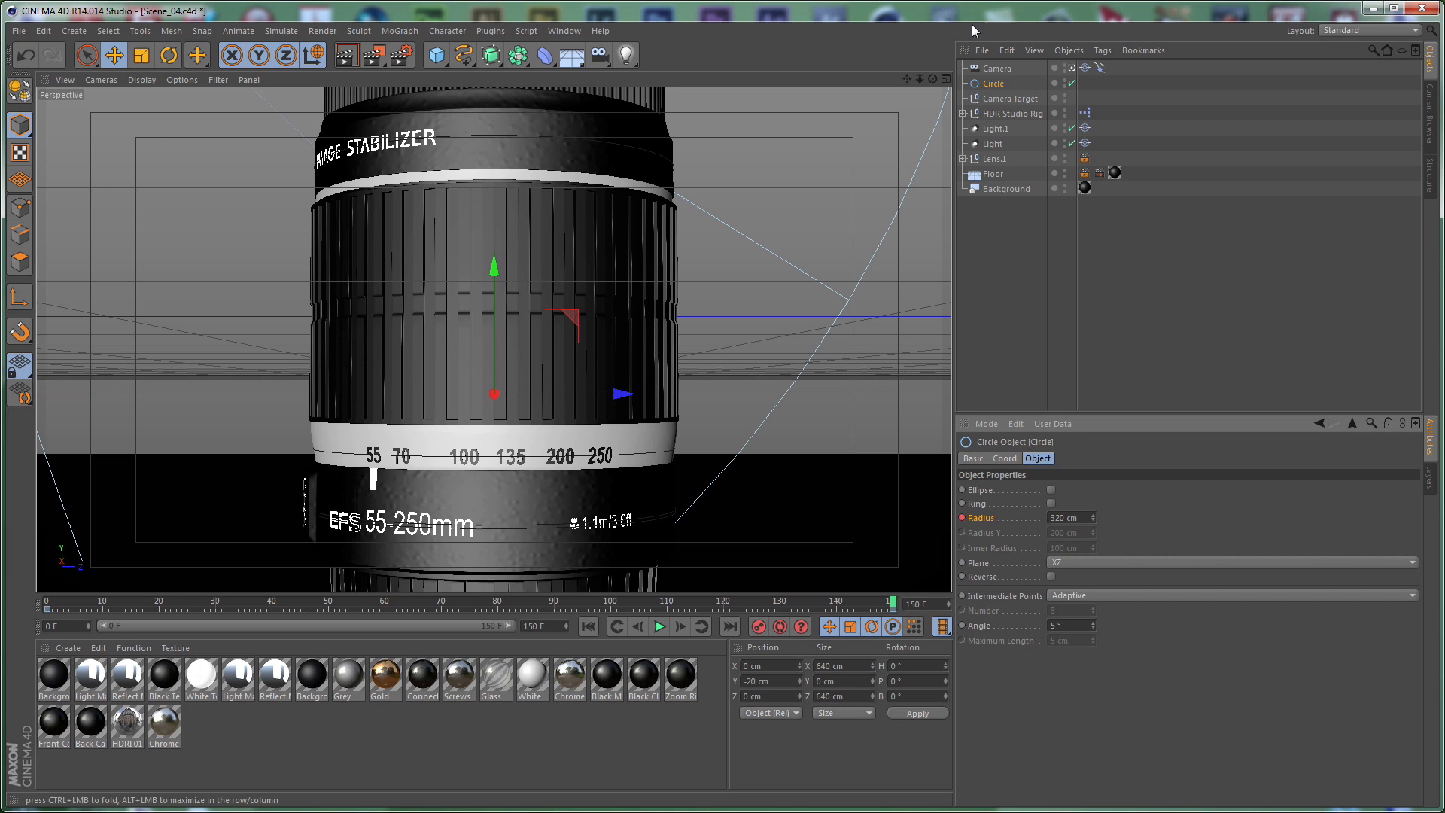
Keyframe the Camera's Align to Spline position at 12% on frame 0
{"action": "left_click", "coordinate": [1102, 68]}
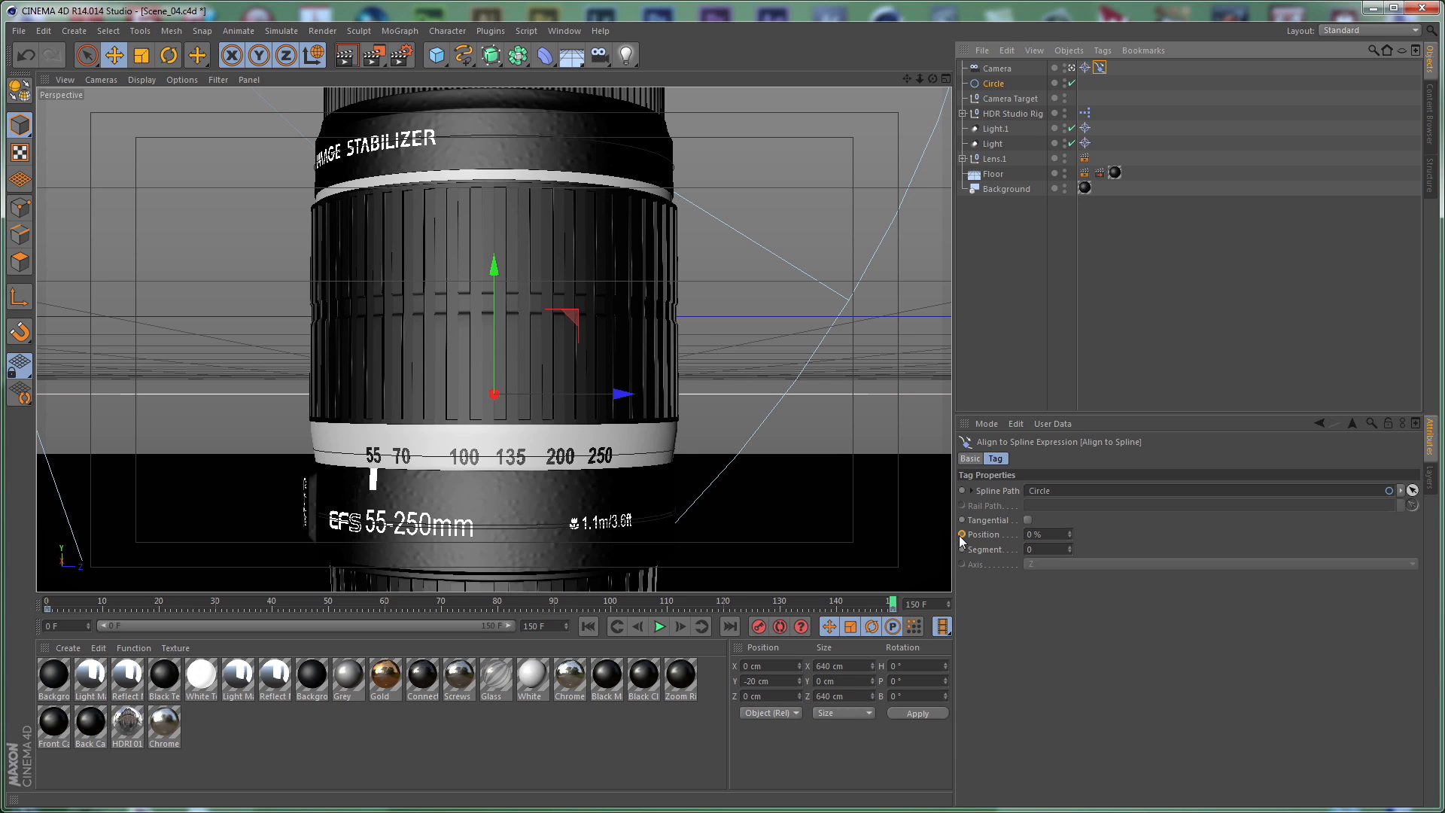
{"action": "left_click", "coordinate": [589, 627]}
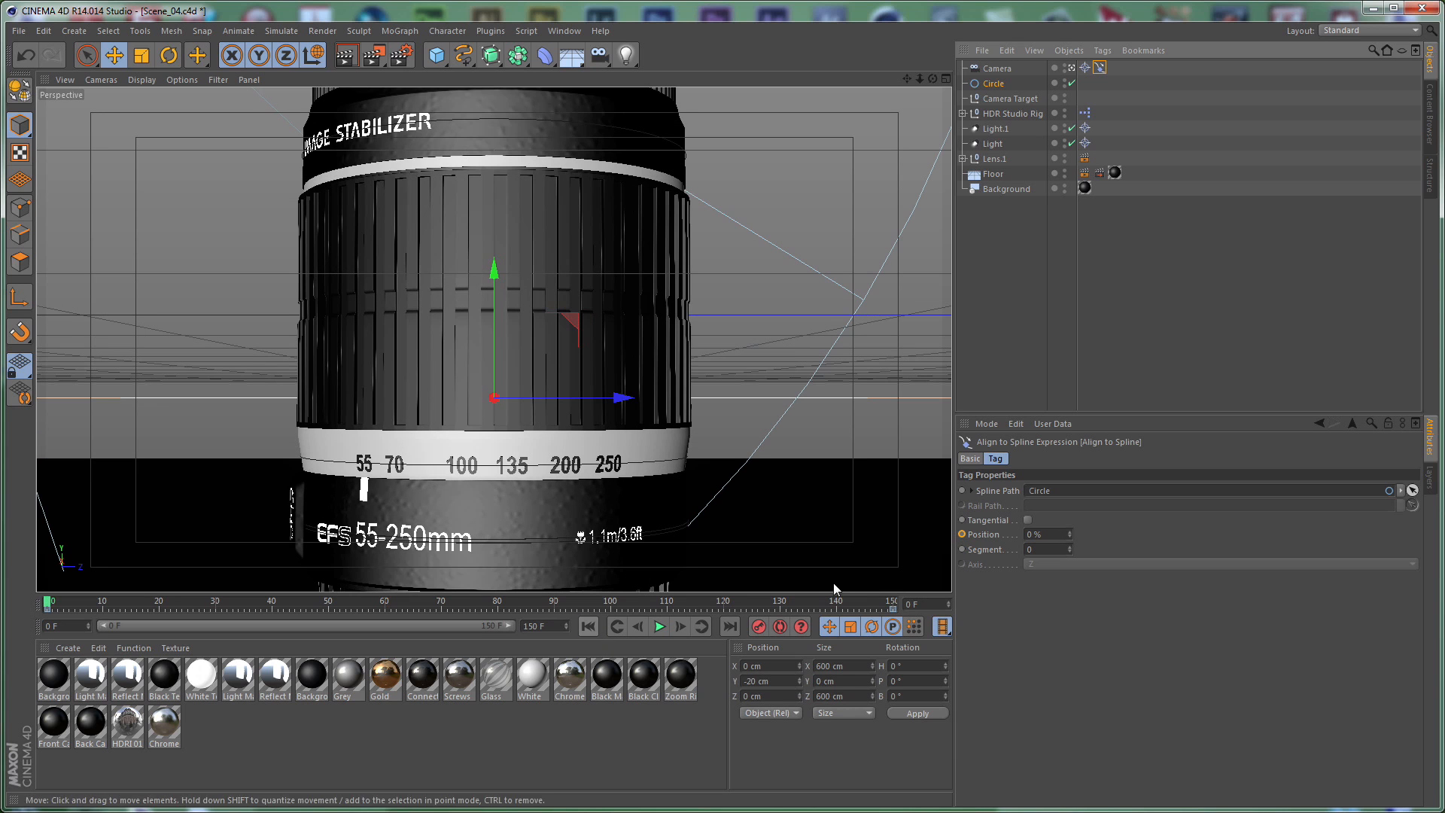
{"action": "left_click", "coordinate": [962, 534]}
{"action": "left_click_drag", "start_coordinate": [1051, 534], "coordinate": [1007, 542]}
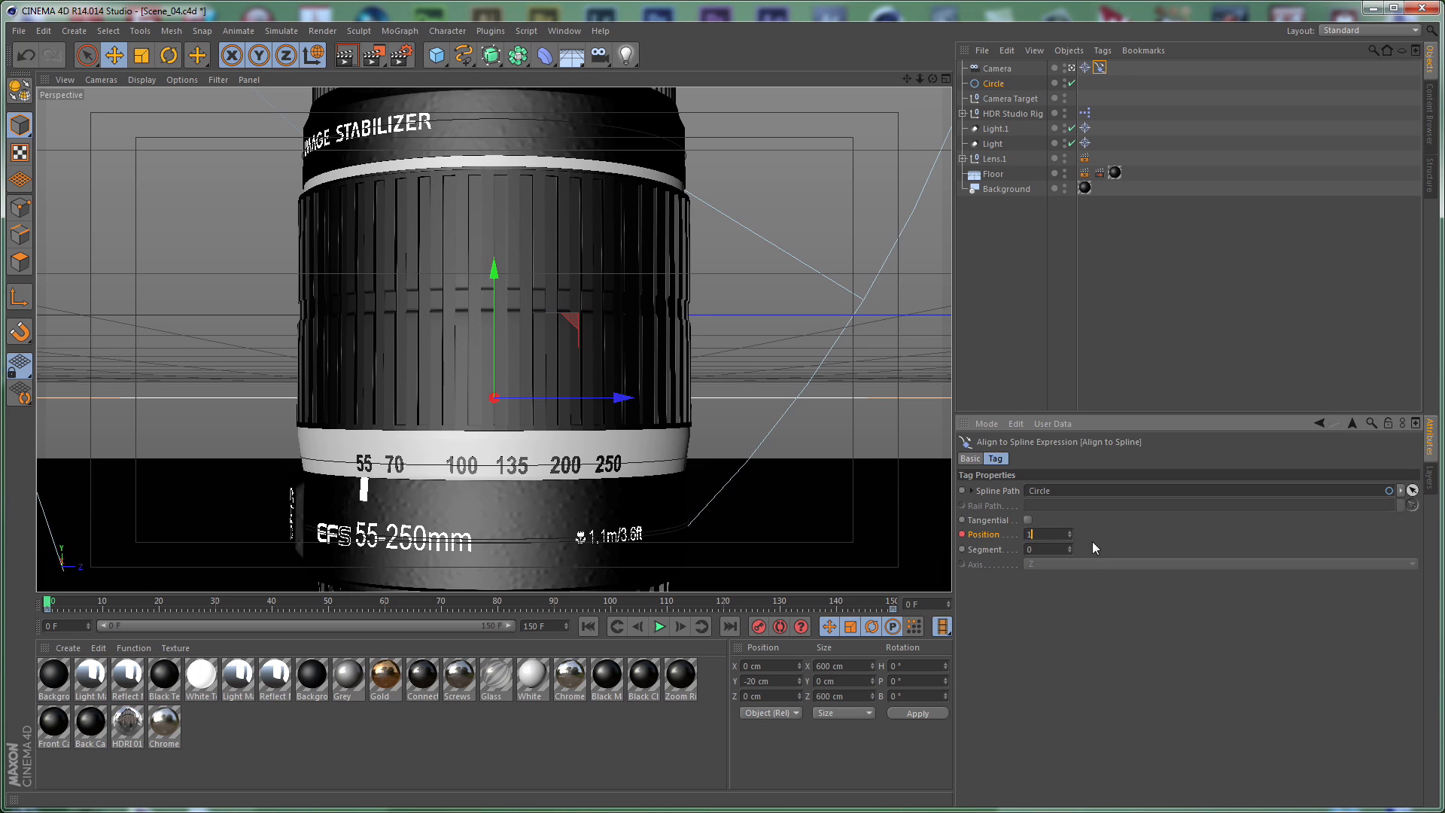
{"action": "type", "text": "12"}
{"action": "key", "text": "Return"}
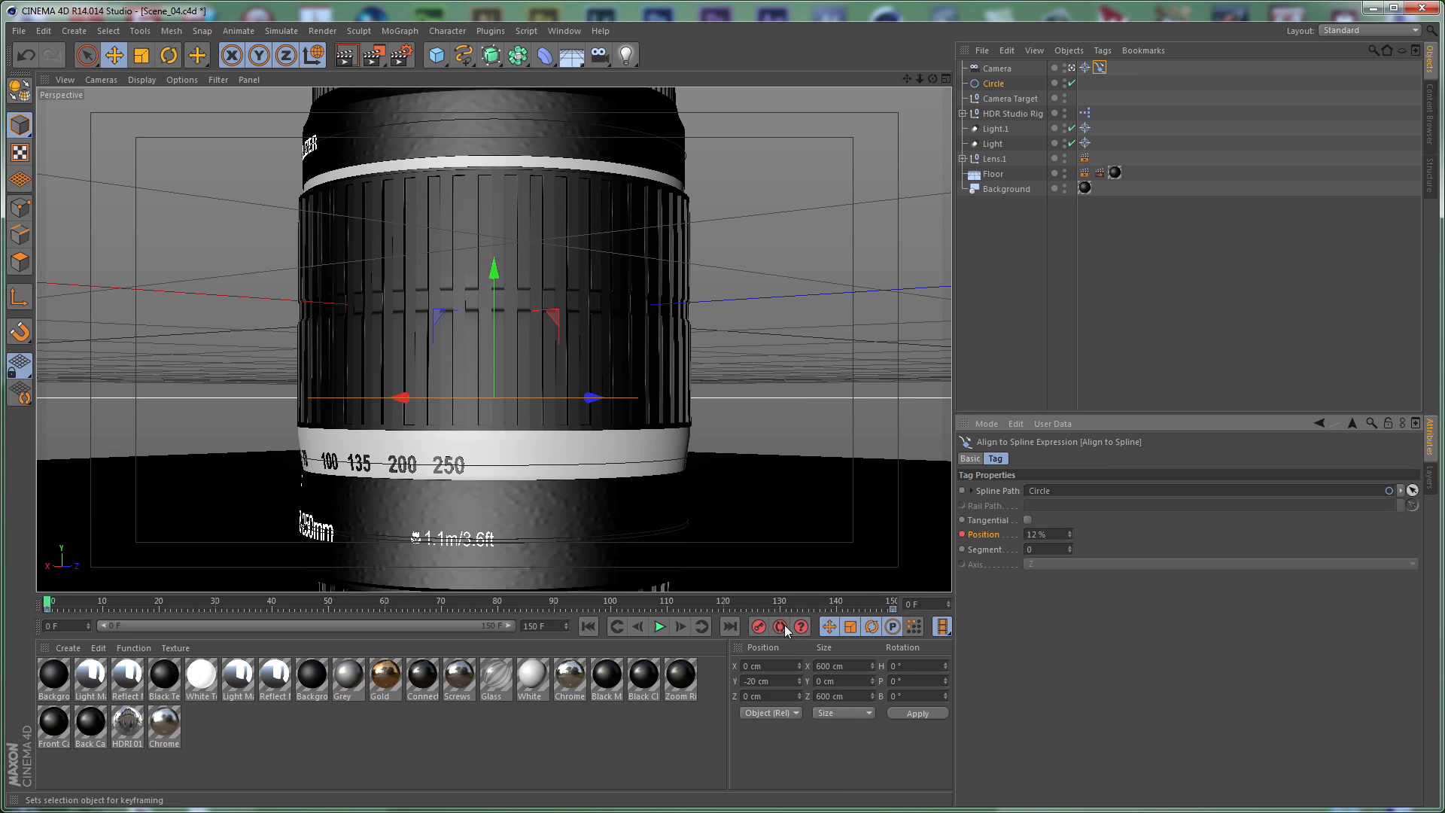
Keyframe the Camera's Align to Spline position at 7% on frame 150 and play back the move
{"action": "left_click", "coordinate": [731, 626]}
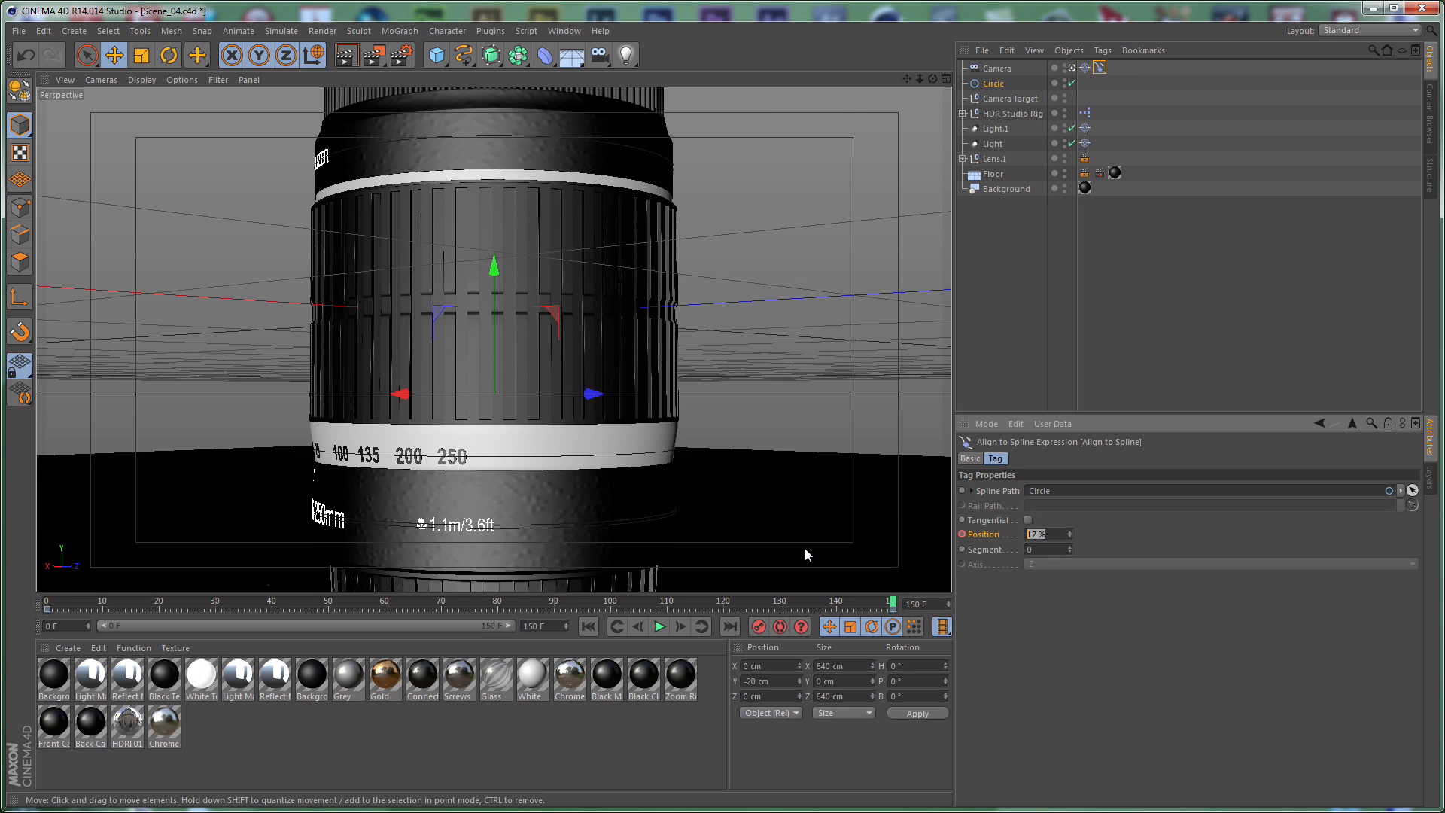
{"action": "type", "text": "7"}
{"action": "key", "text": "Return"}
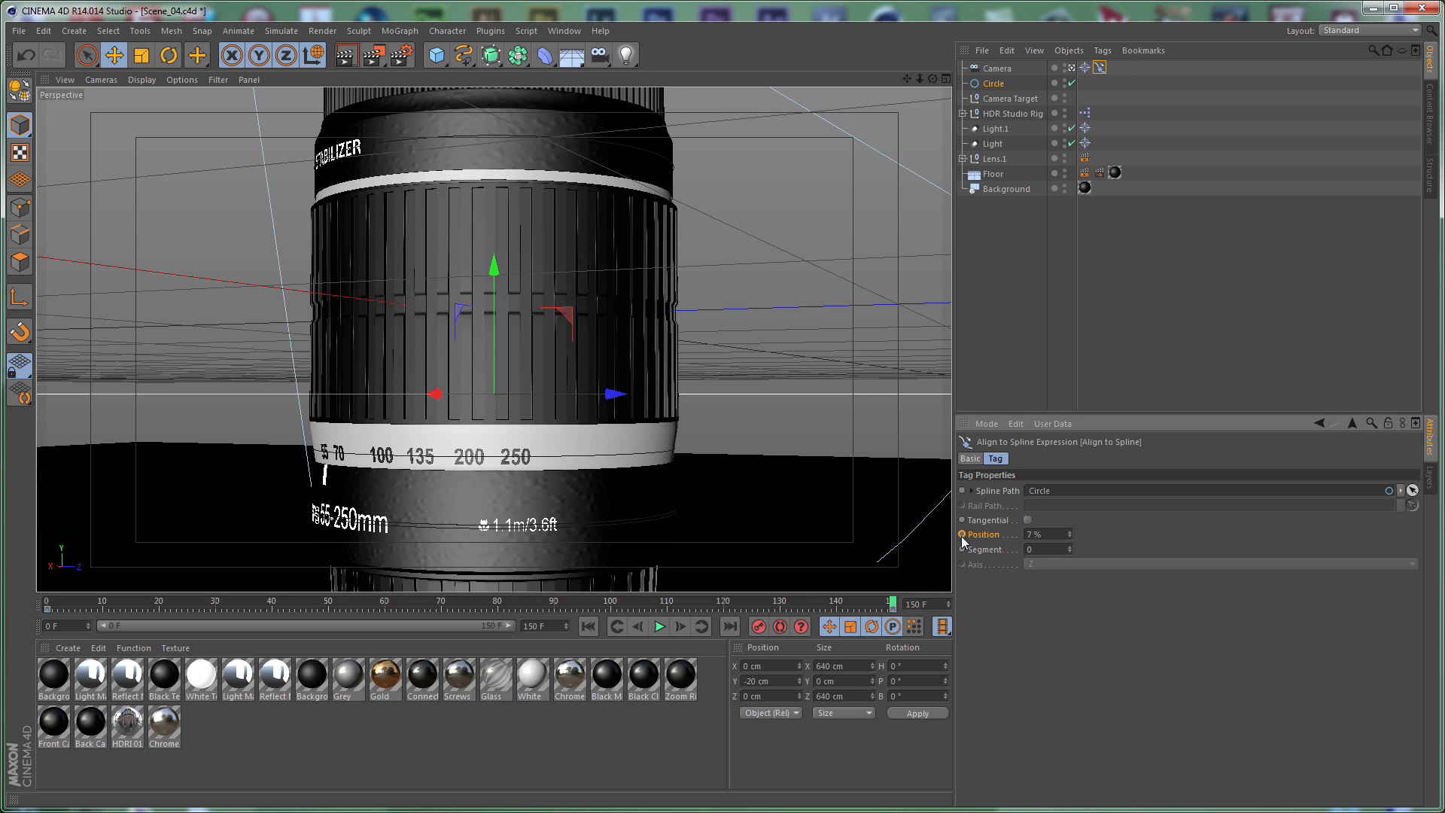
{"action": "left_click", "coordinate": [658, 626]}
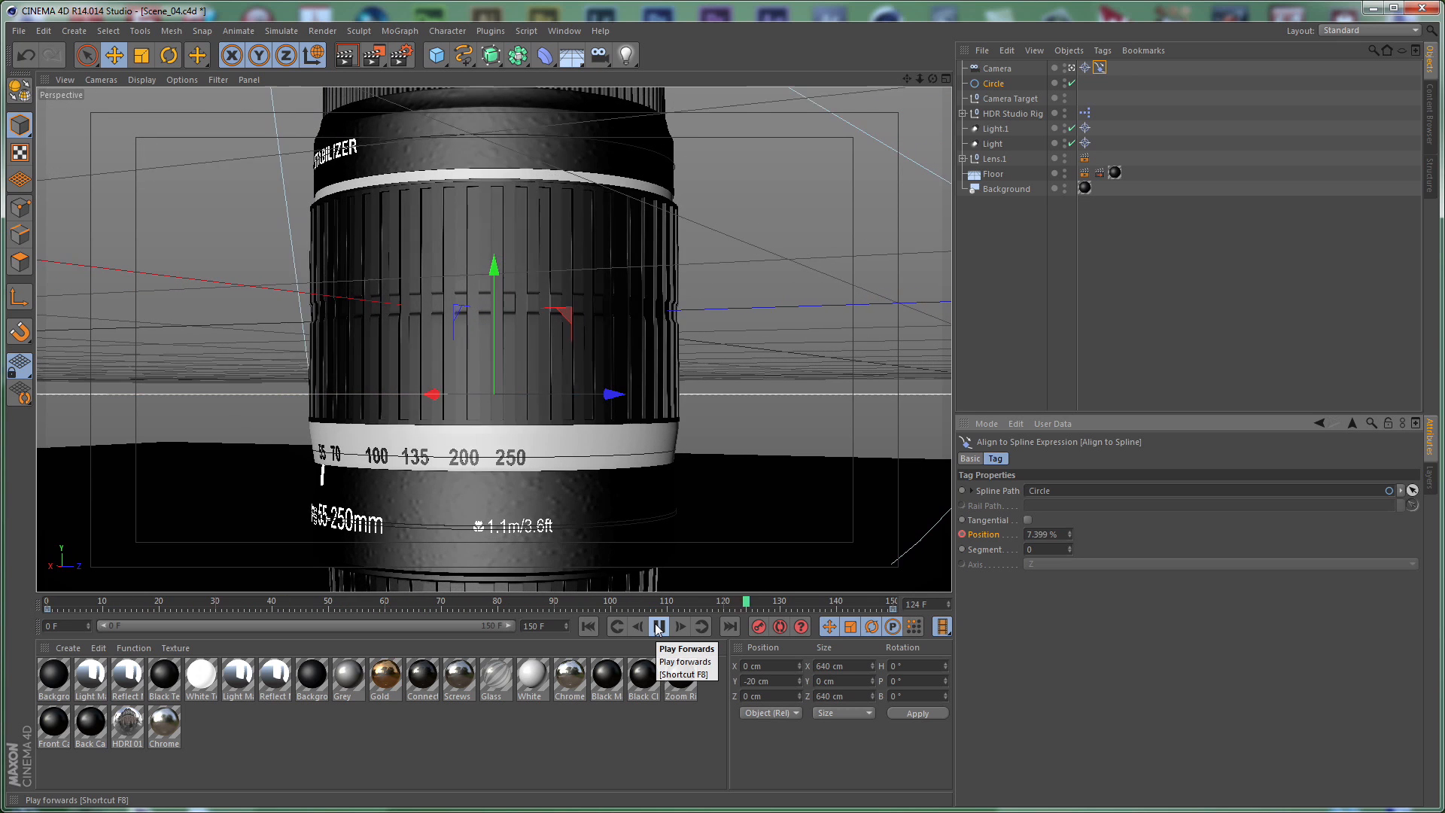
{"action": "left_click", "coordinate": [659, 626]}
Set all keys of the animation curves to linear interpolation in the Timeline
{"action": "left_click", "coordinate": [565, 31]}
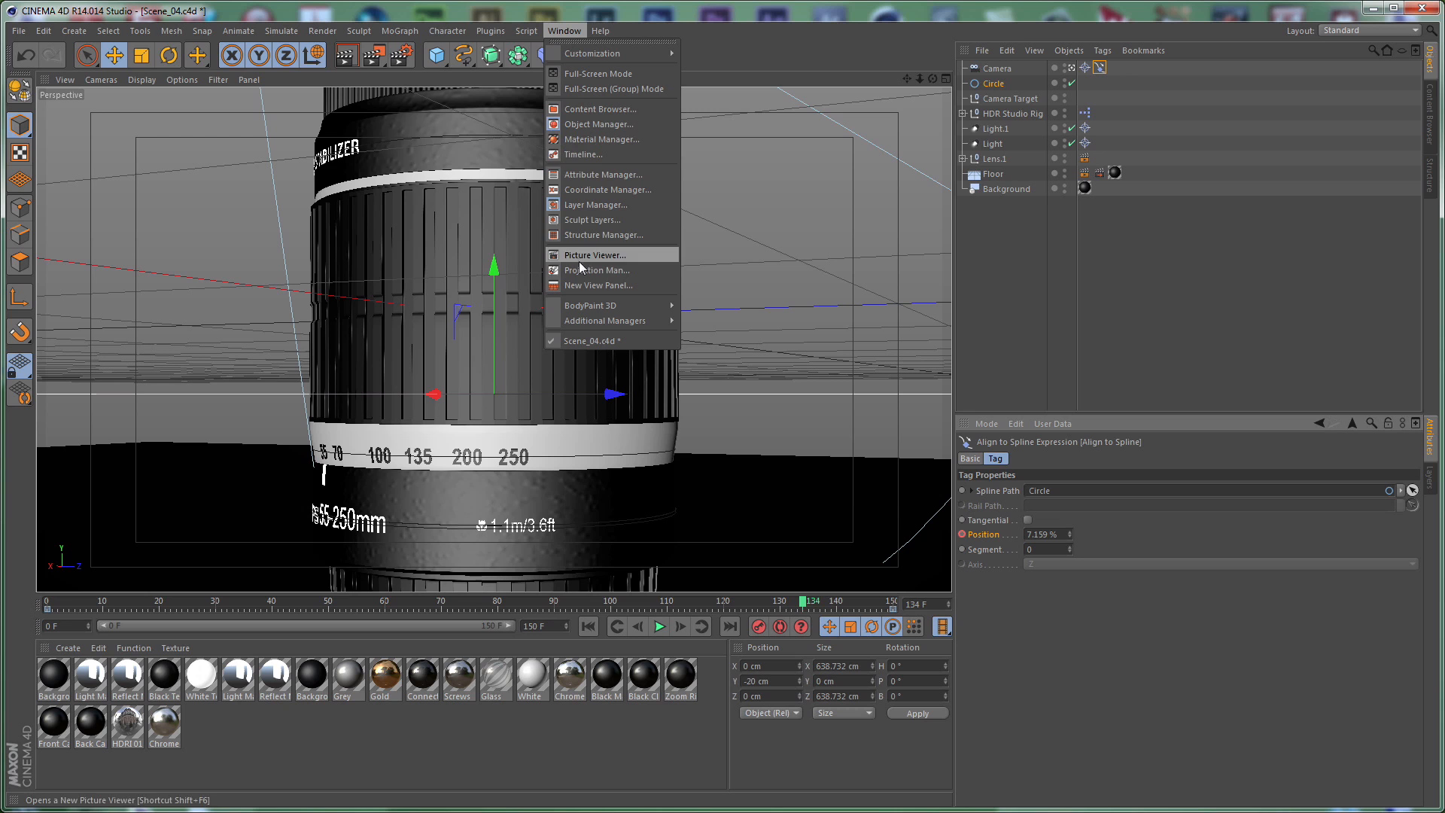
{"action": "left_click", "coordinate": [595, 153]}
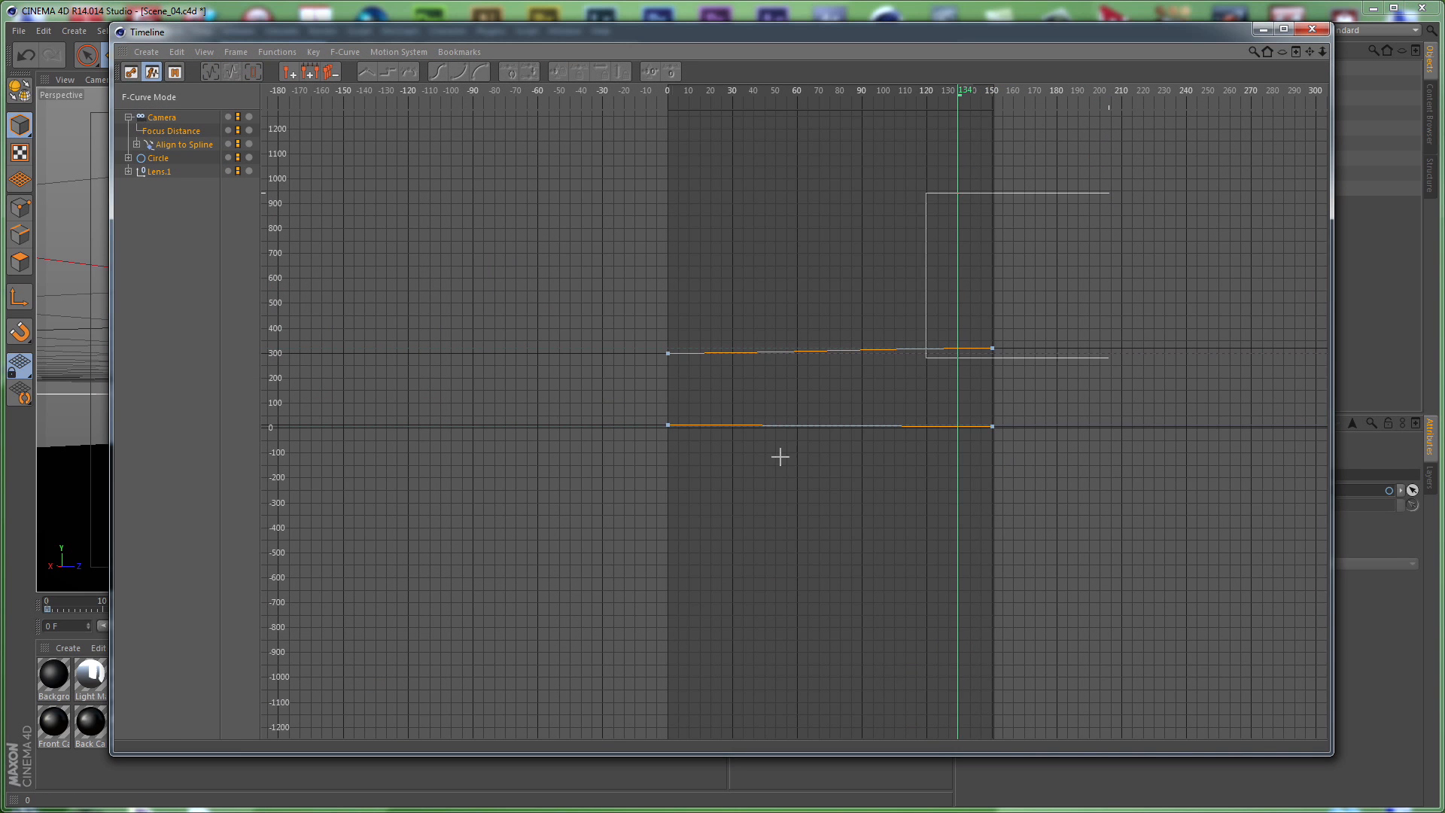
{"action": "key", "text": "ctrl+a"}
{"action": "left_click", "coordinate": [367, 71]}
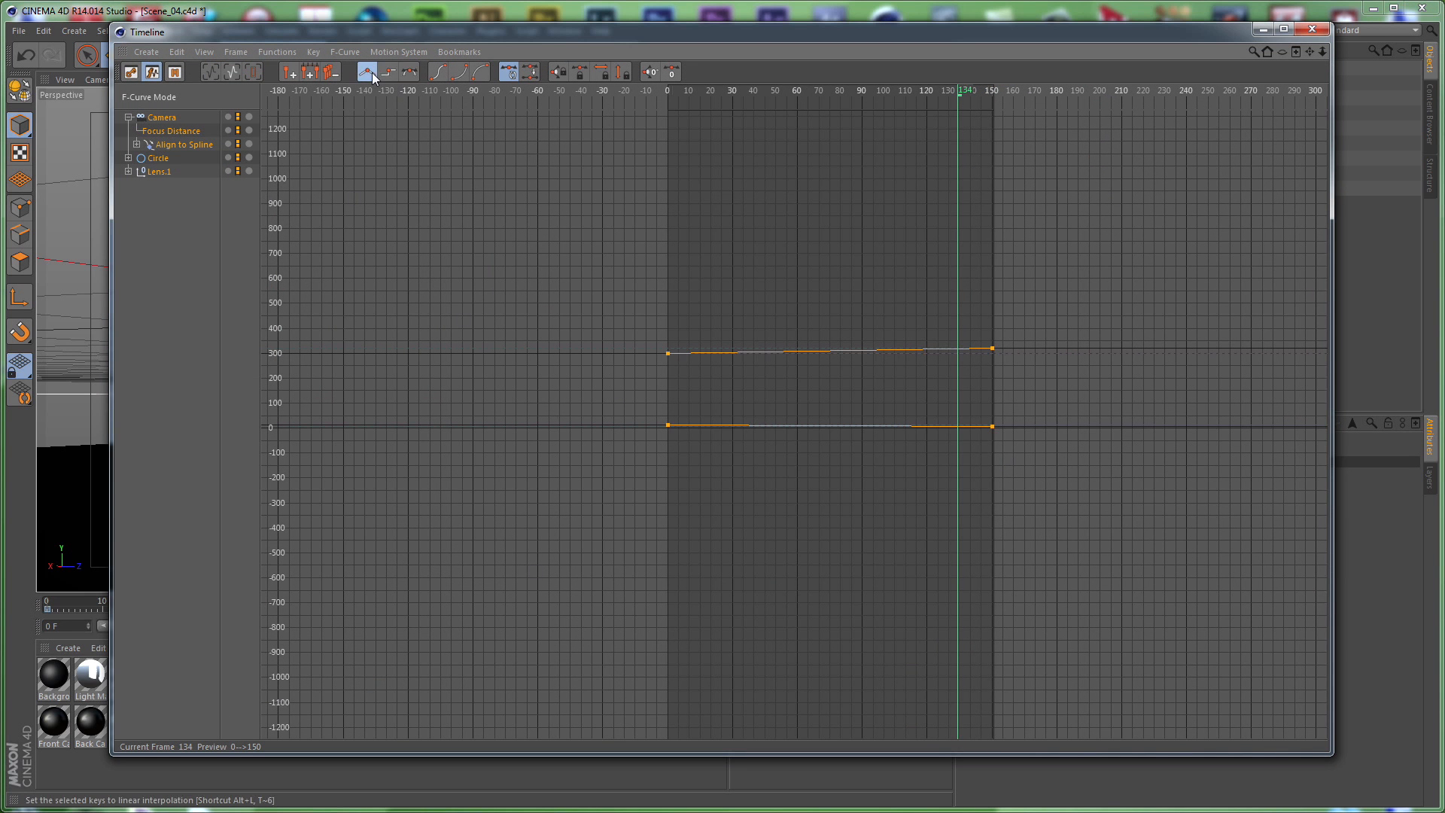
{"action": "left_click", "coordinate": [1312, 31]}
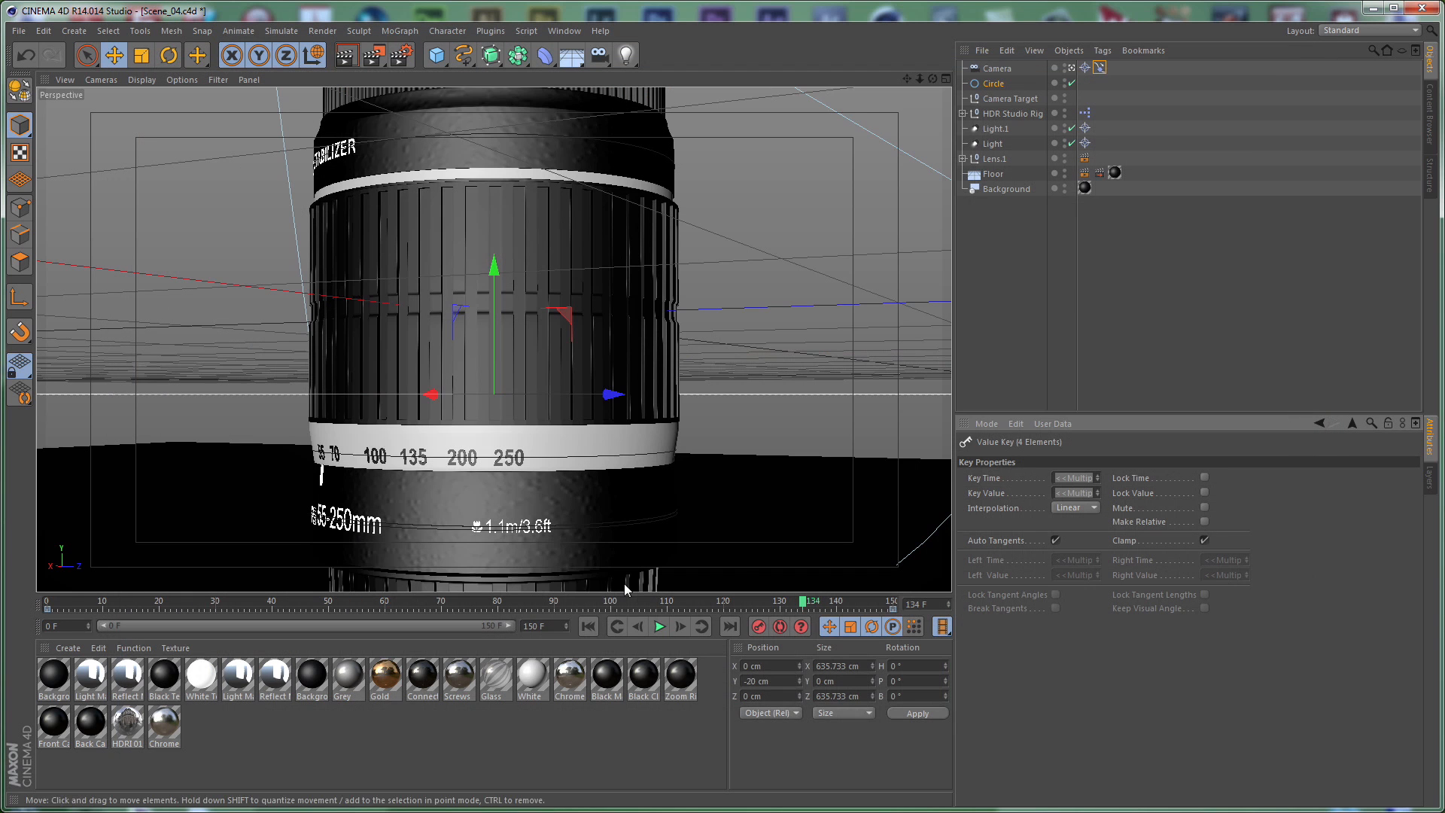
Deselect everything and play back the camera animation to check its constant speed
{"action": "left_click", "coordinate": [968, 253]}
{"action": "left_click", "coordinate": [660, 627]}
{"action": "left_click", "coordinate": [668, 627]}
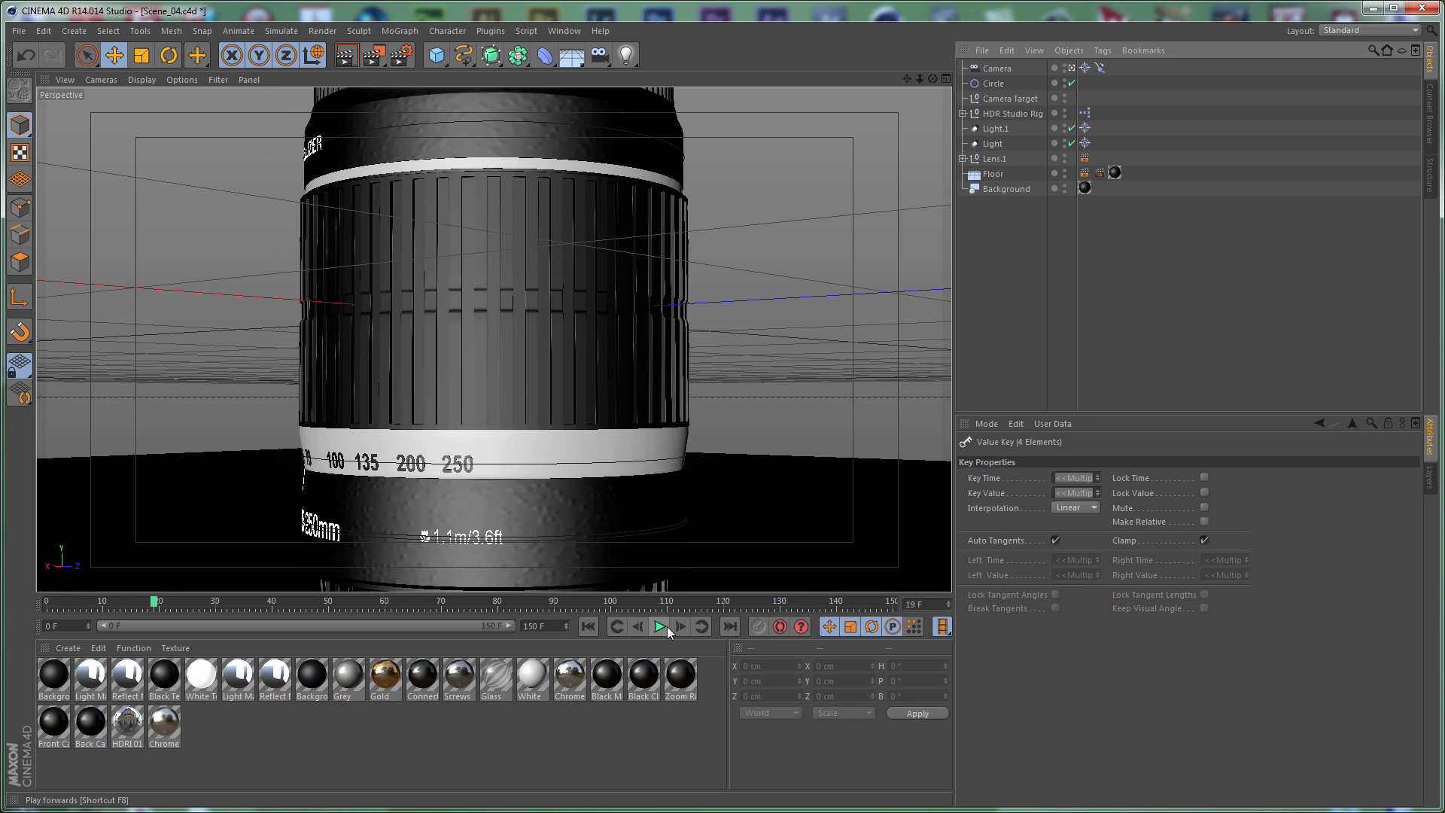
Leave the Camera view, hide the Floor, and view the whole lens and camera setup from outside
{"action": "left_click", "coordinate": [1072, 69]}
{"action": "left_click_drag", "start_coordinate": [489, 328], "coordinate": [489, 443], "text": "alt"}
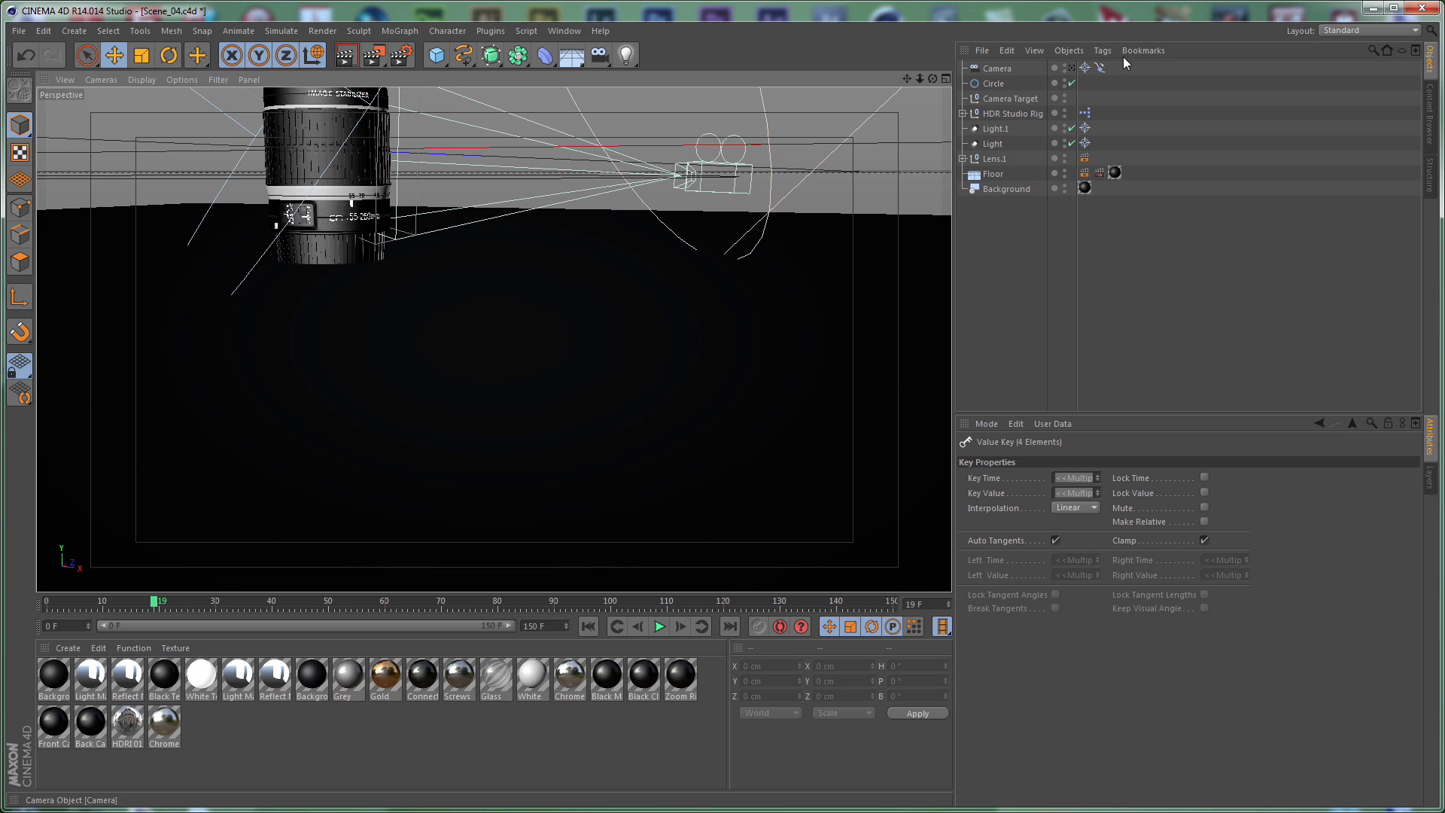
{"action": "left_click", "coordinate": [1065, 176], "text": "alt"}
{"action": "left_click", "coordinate": [1065, 176], "text": "alt"}
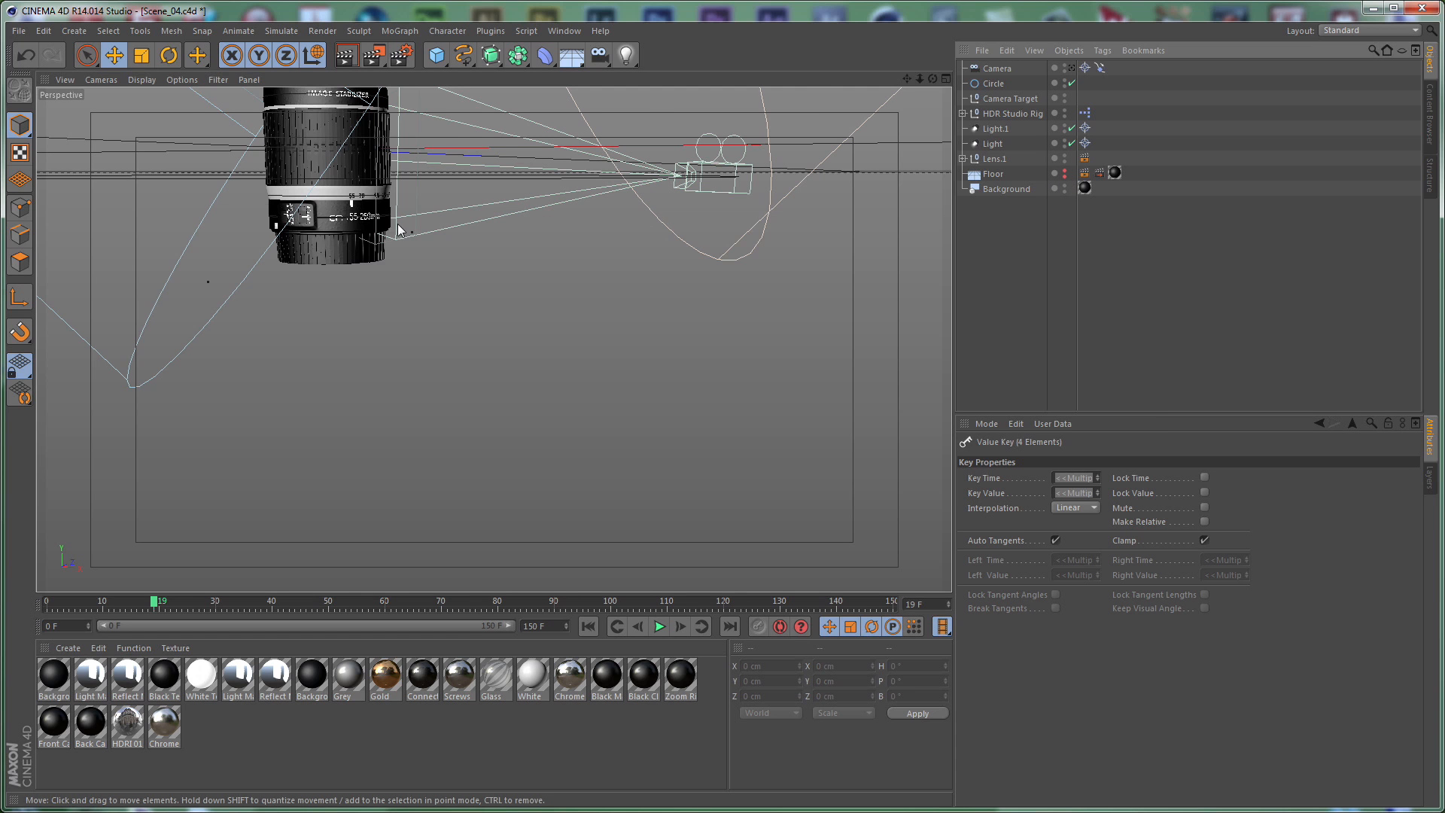
{"action": "scroll", "coordinate": [350, 230], "scroll_direction": "down", "scroll_amount": 2}
{"action": "left_click_drag", "start_coordinate": [360, 199], "coordinate": [472, 281], "text": "alt"}
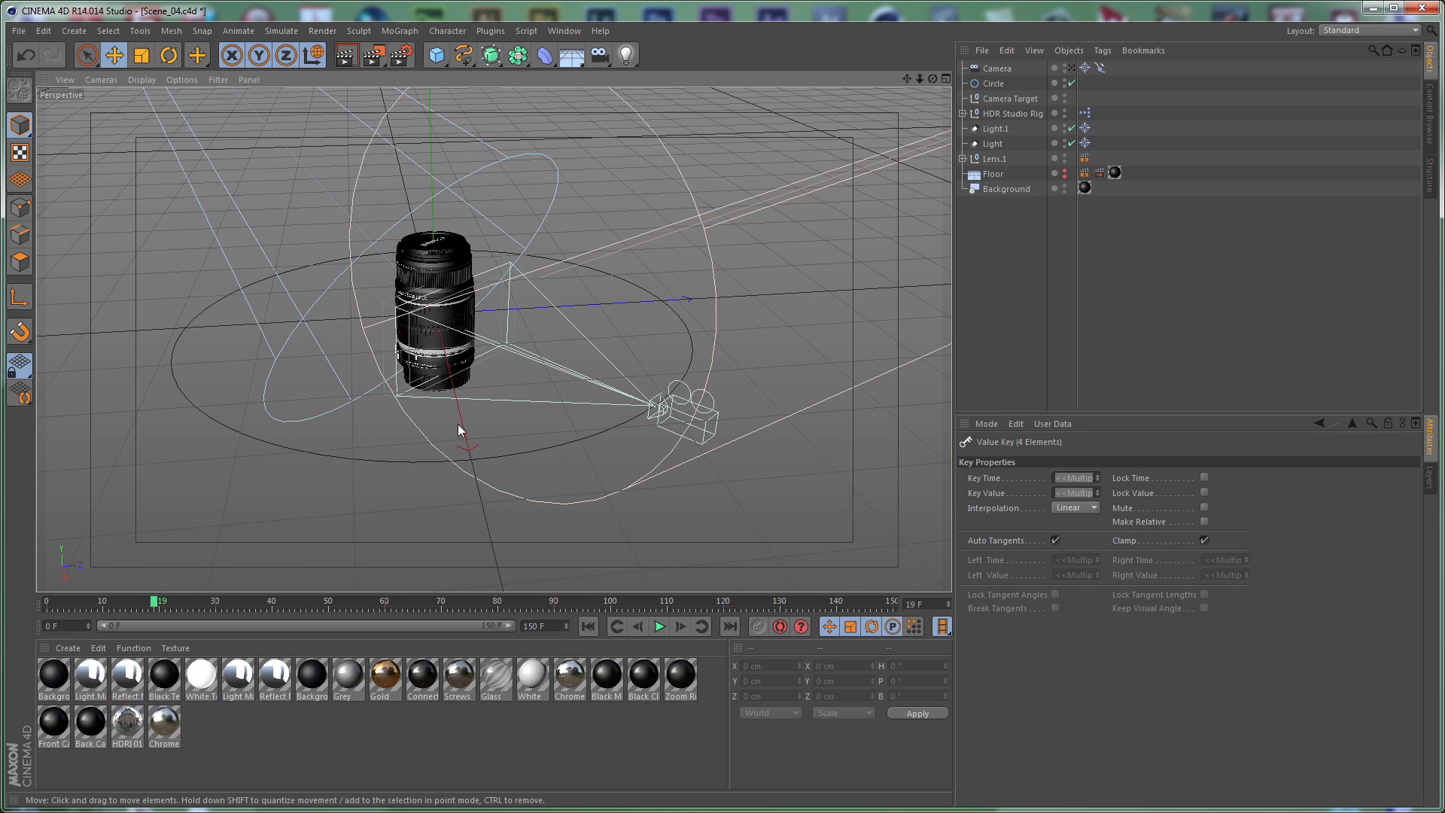
Lay the Lens.1 group on its side with heading and bank rotations of 90°
{"action": "left_click", "coordinate": [543, 432]}
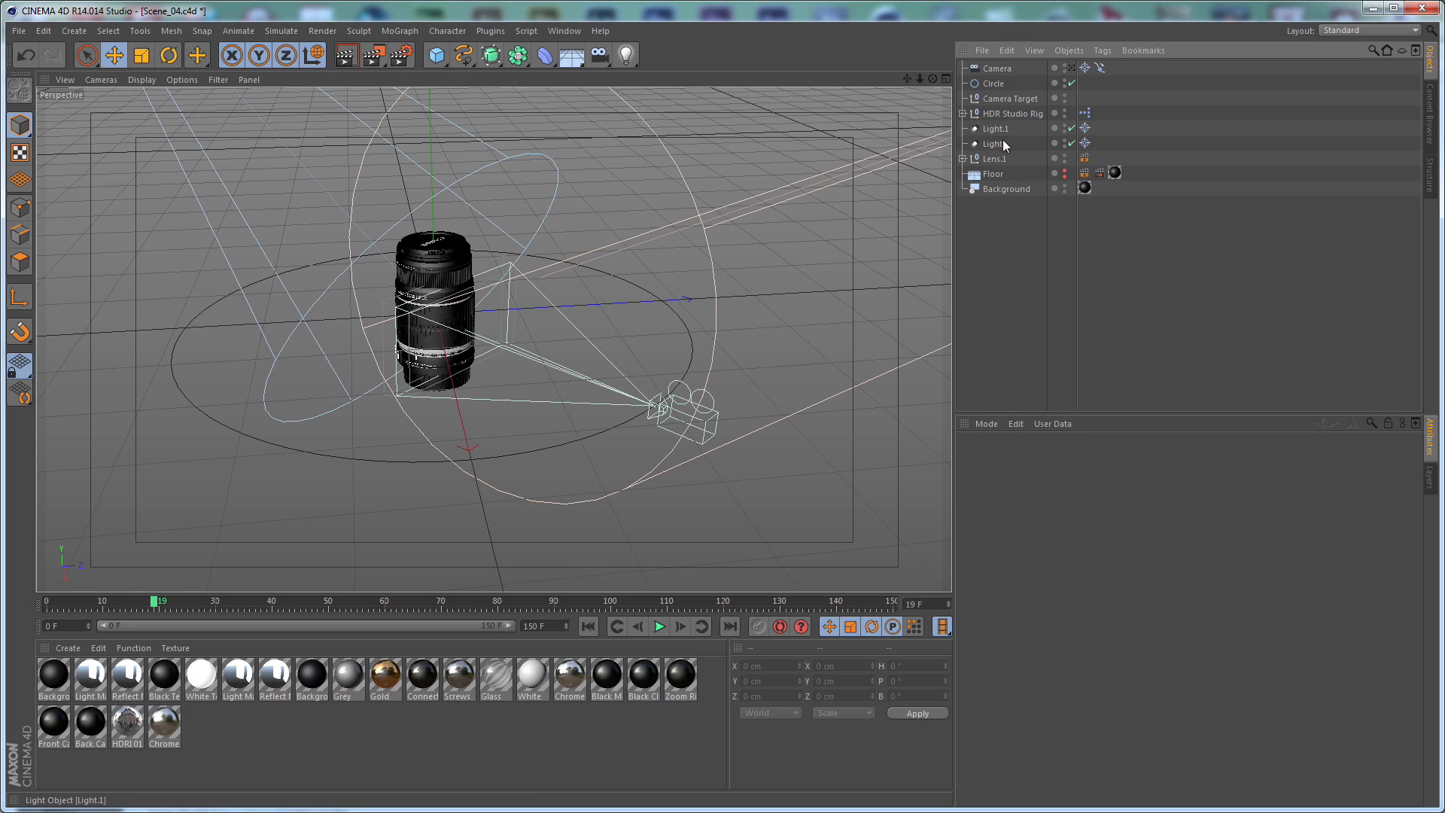
{"action": "left_click", "coordinate": [994, 158]}
{"action": "left_click", "coordinate": [1182, 490]}
{"action": "type", "text": "90"}
{"action": "key", "text": "Return"}
{"action": "left_click", "coordinate": [1182, 520]}
{"action": "type", "text": "90"}
{"action": "key", "text": "Return"}
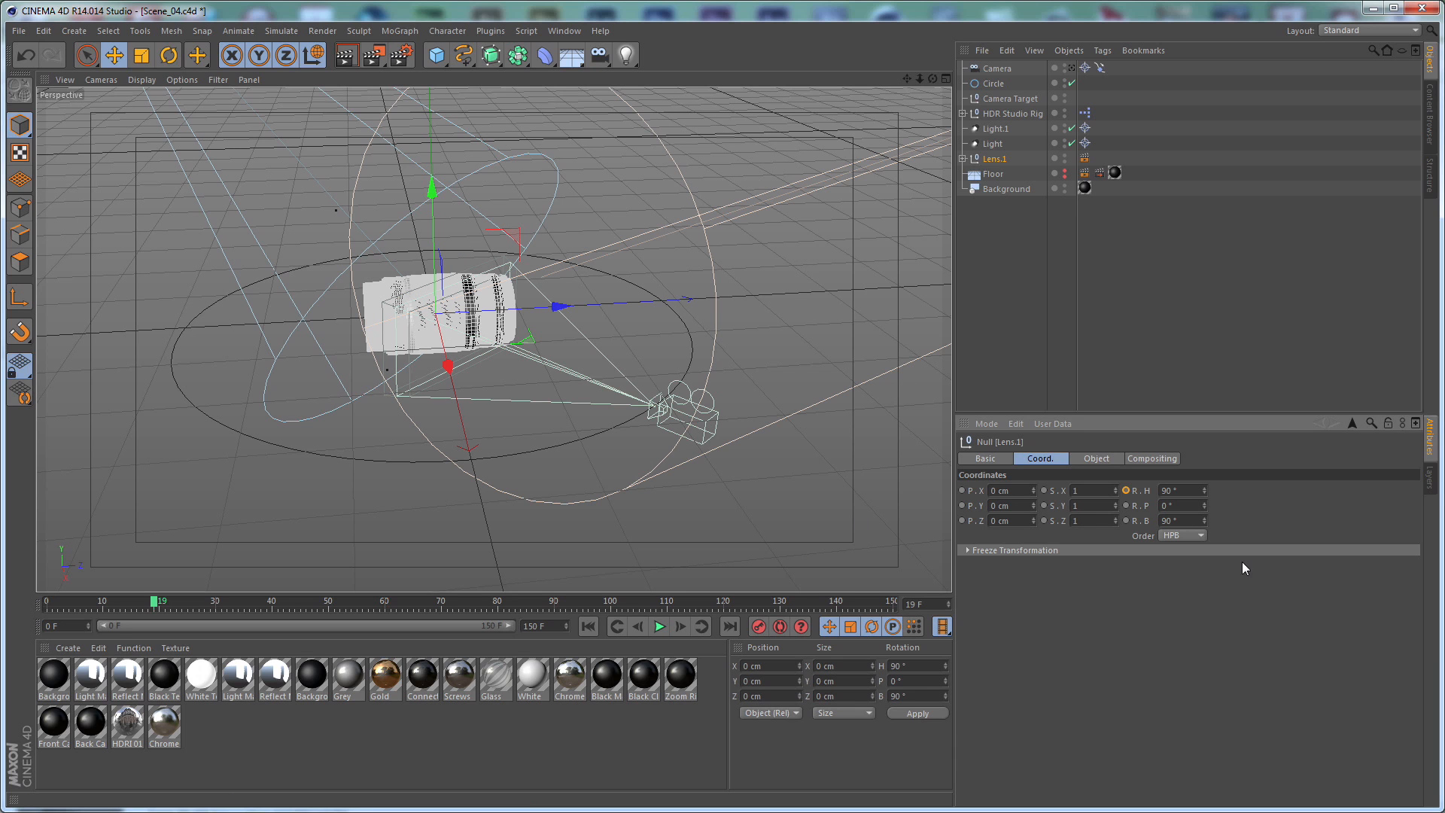
Keyframe the Lens.1 group's pitch rotation at 30° on frame 0 and 8° on frame 150
{"action": "type", "text": "30"}
{"action": "key", "text": "Return"}
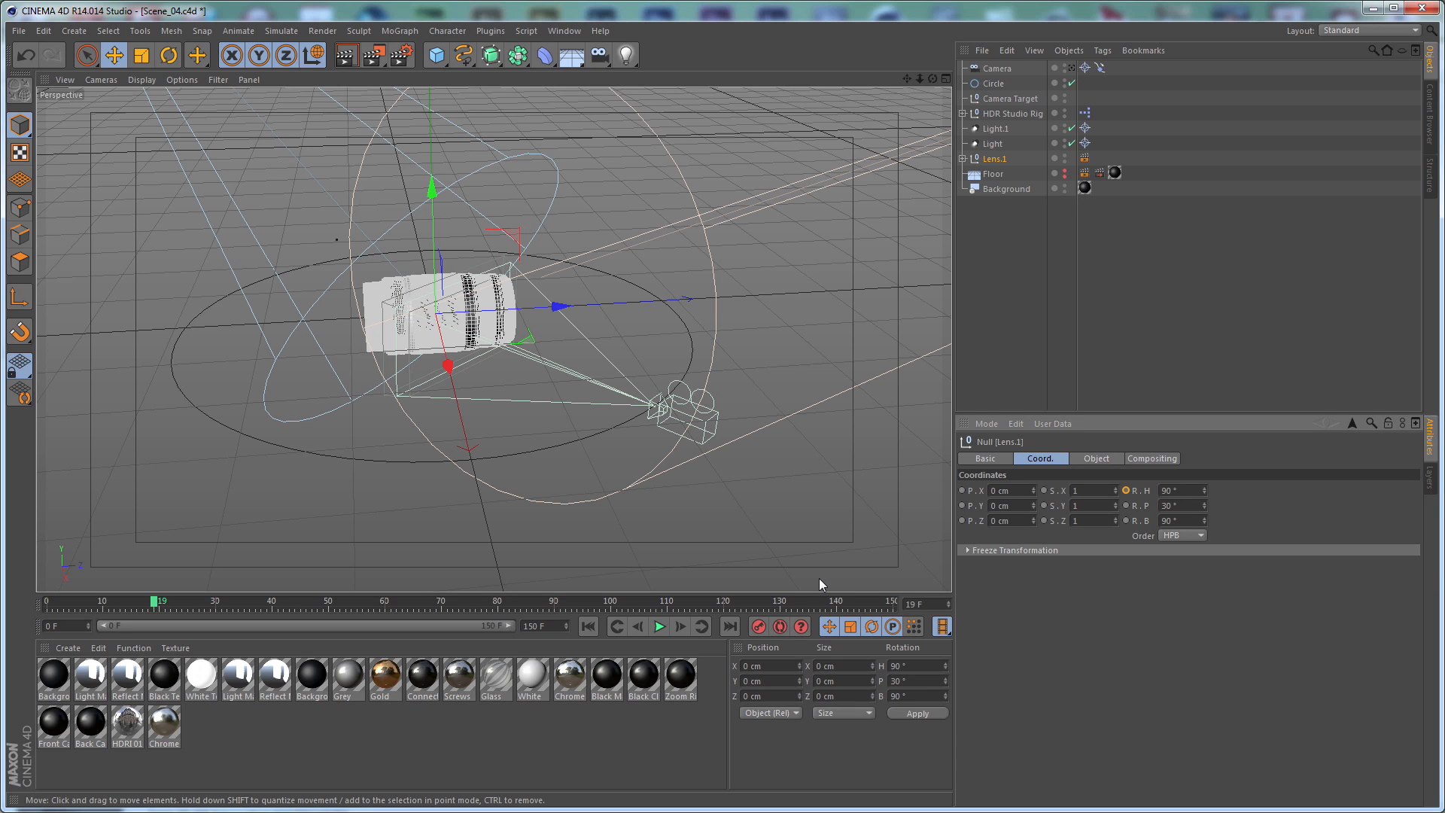
{"action": "left_click", "coordinate": [606, 627]}
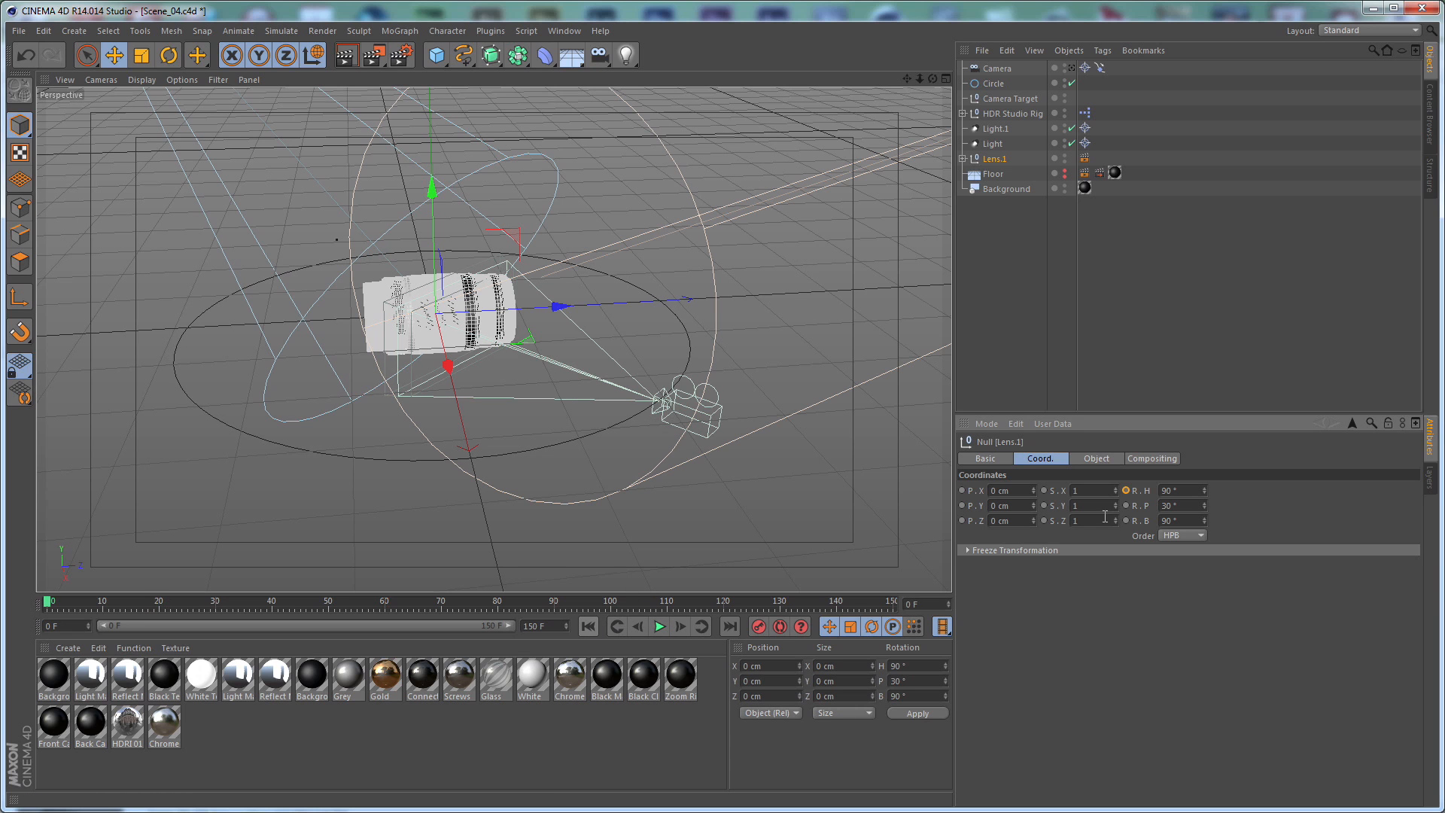
{"action": "left_click", "coordinate": [729, 627]}
{"action": "left_click_drag", "start_coordinate": [1180, 506], "coordinate": [917, 540]}
{"action": "type", "text": "8"}
{"action": "key", "text": "Return"}
{"action": "left_click", "coordinate": [1126, 506]}
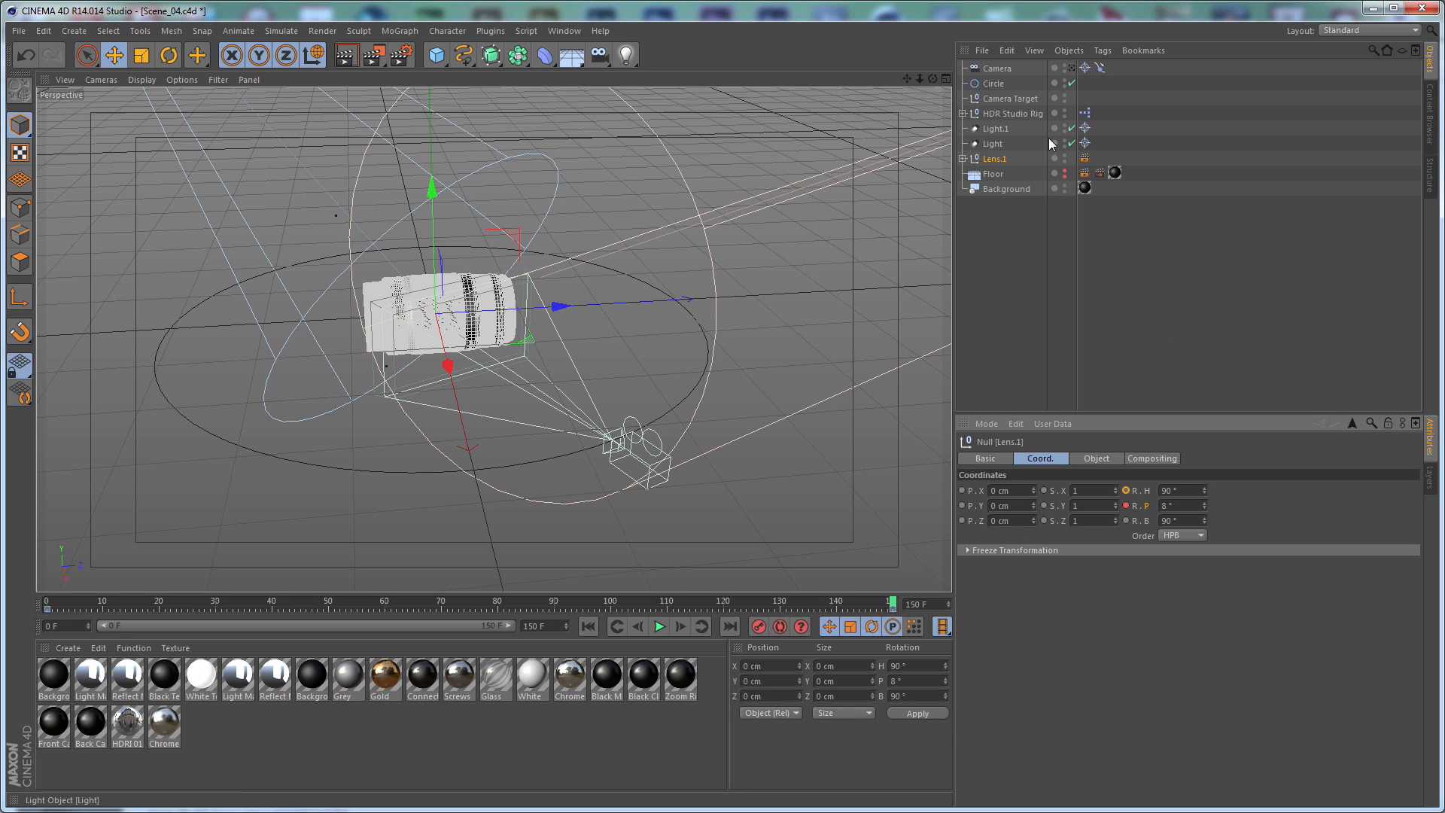
Look through the Camera again and play back the rotating lens
{"action": "left_click", "coordinate": [1010, 202]}
{"action": "left_click", "coordinate": [1072, 69]}
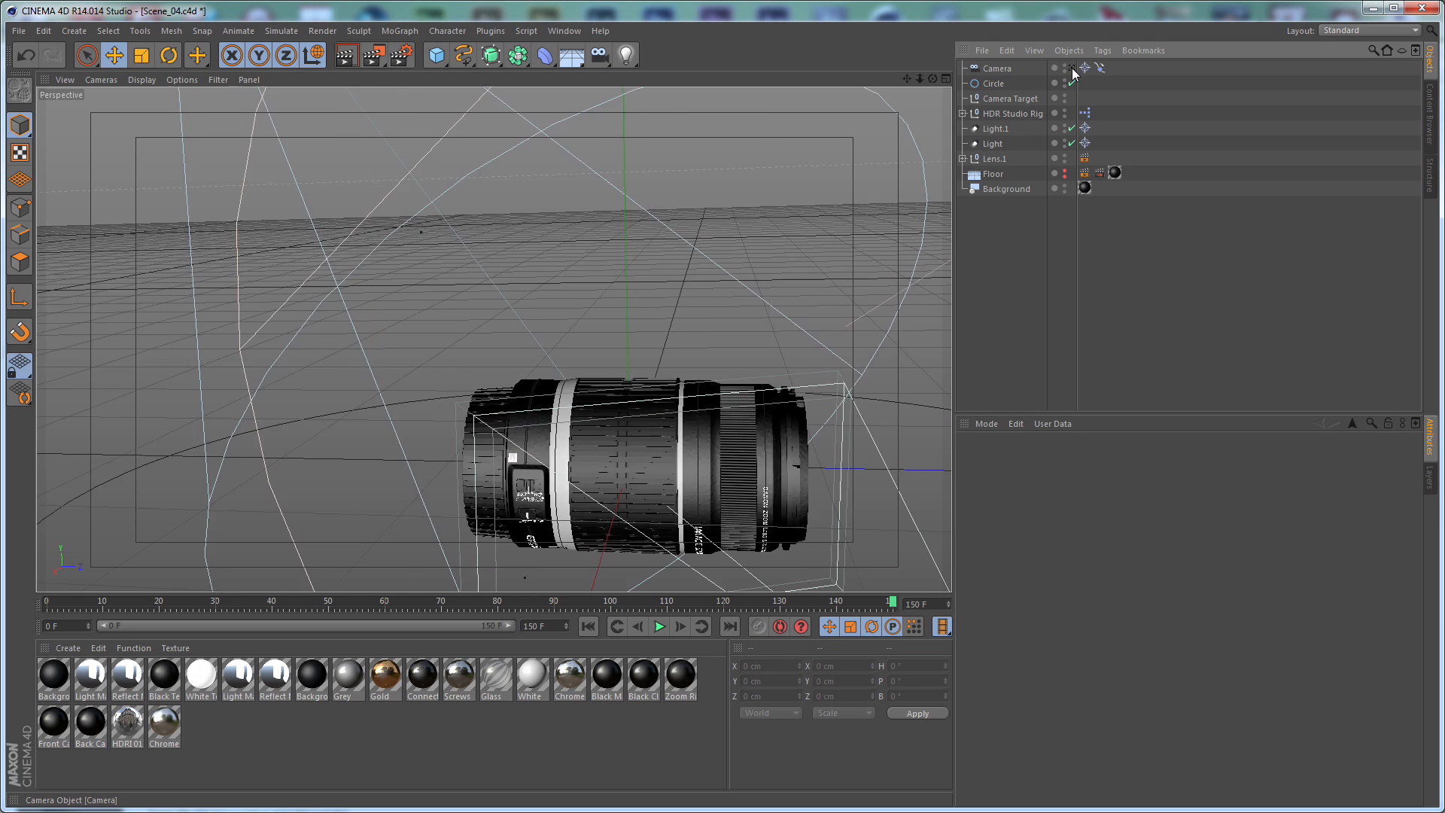
{"action": "left_click", "coordinate": [658, 631]}
{"action": "left_click", "coordinate": [659, 628]}
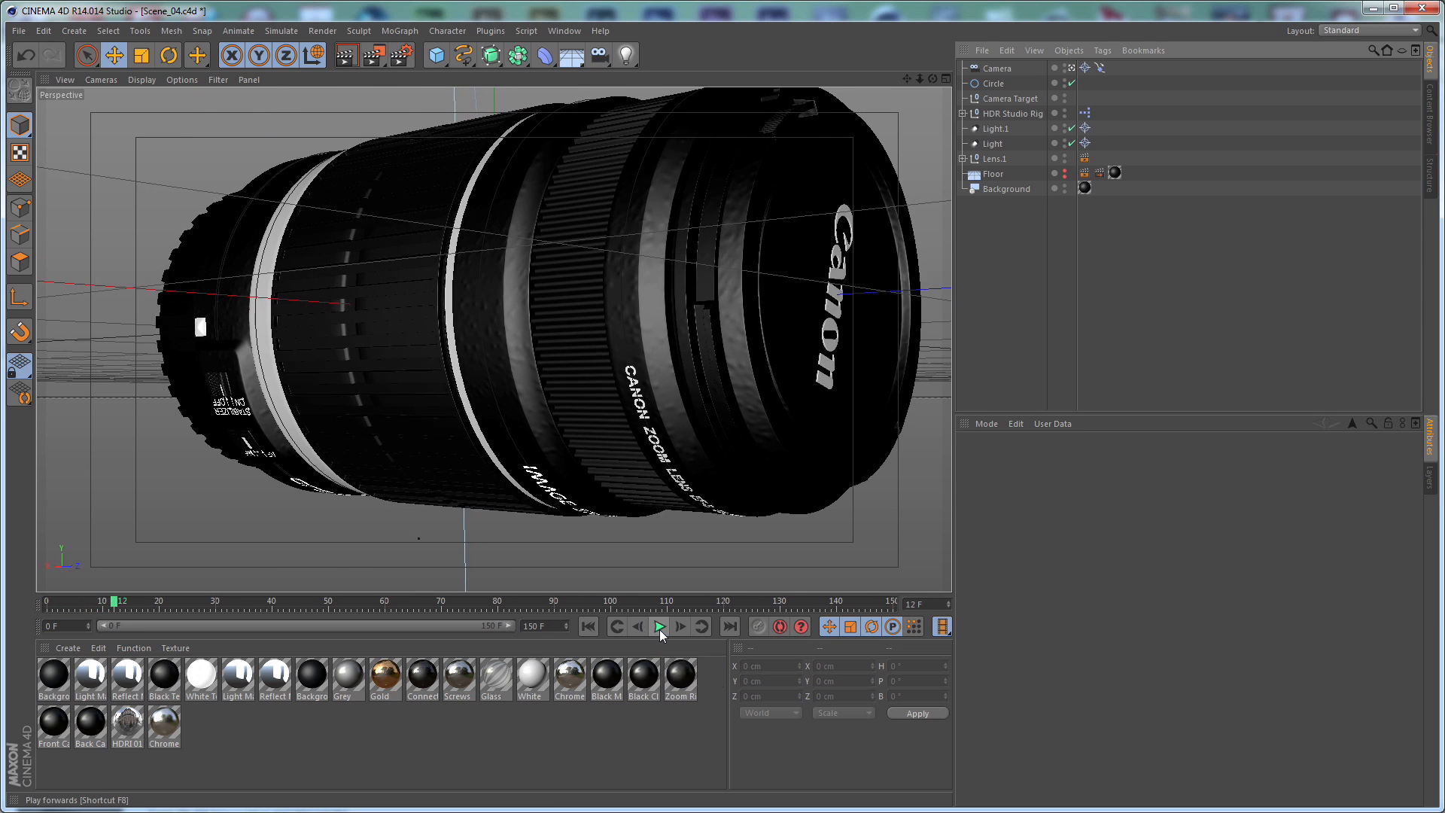
Turn the Lens.1 group the other way round by setting its heading rotation to -90°
{"action": "left_click", "coordinate": [997, 158]}
{"action": "left_click", "coordinate": [988, 200]}
{"action": "left_click", "coordinate": [1004, 161]}
{"action": "left_click_drag", "start_coordinate": [1205, 490], "coordinate": [1194, 514]}
{"action": "key", "text": "BackSpace"}
{"action": "key", "text": "BackSpace"}
{"action": "key", "text": "BackSpace"}
{"action": "type", "text": "-90"}
{"action": "key", "text": "Return"}
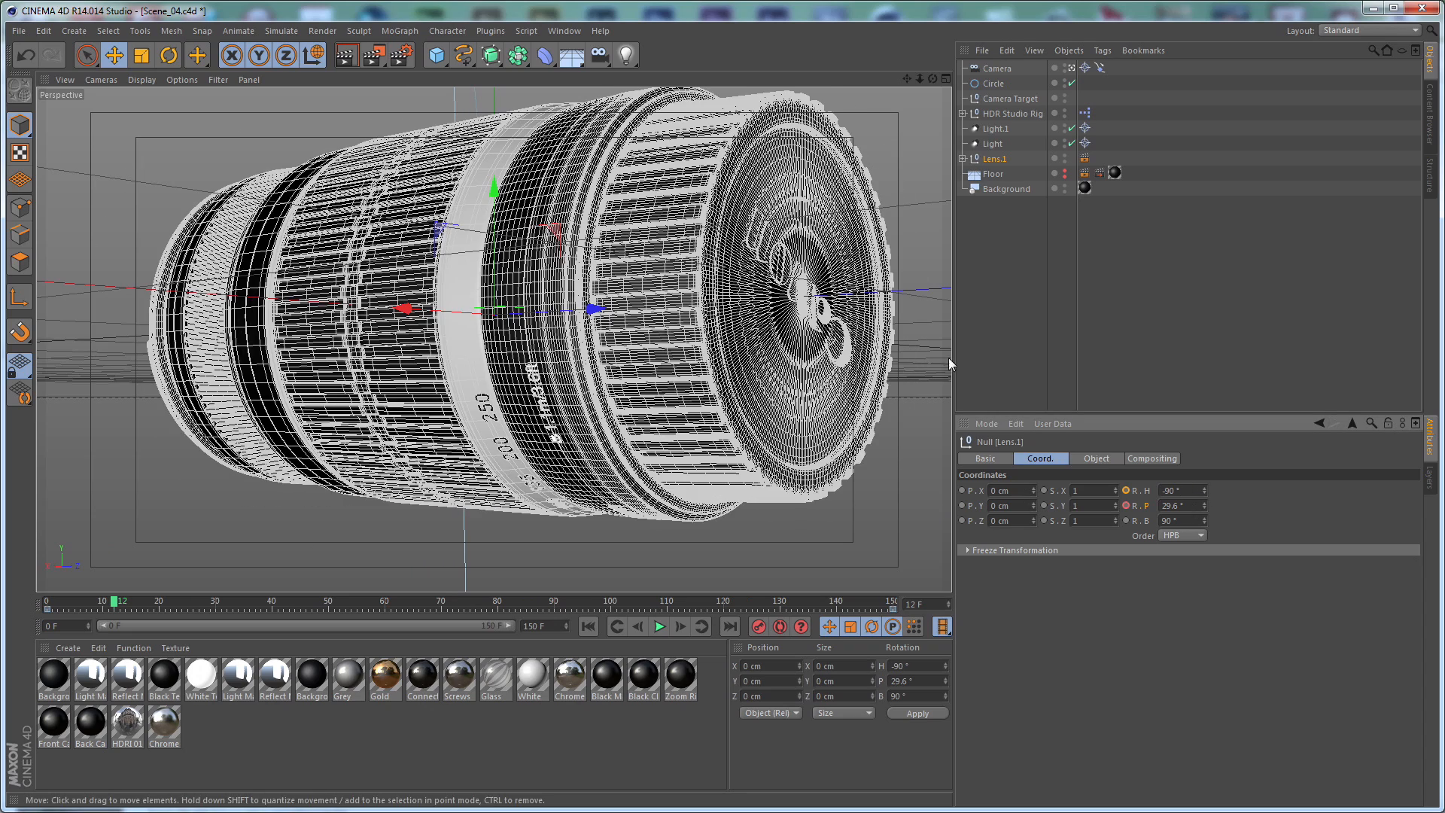
Deselect the lens and play back the animation with its reversed orientation
{"action": "left_click", "coordinate": [913, 383]}
{"action": "left_click", "coordinate": [659, 627]}
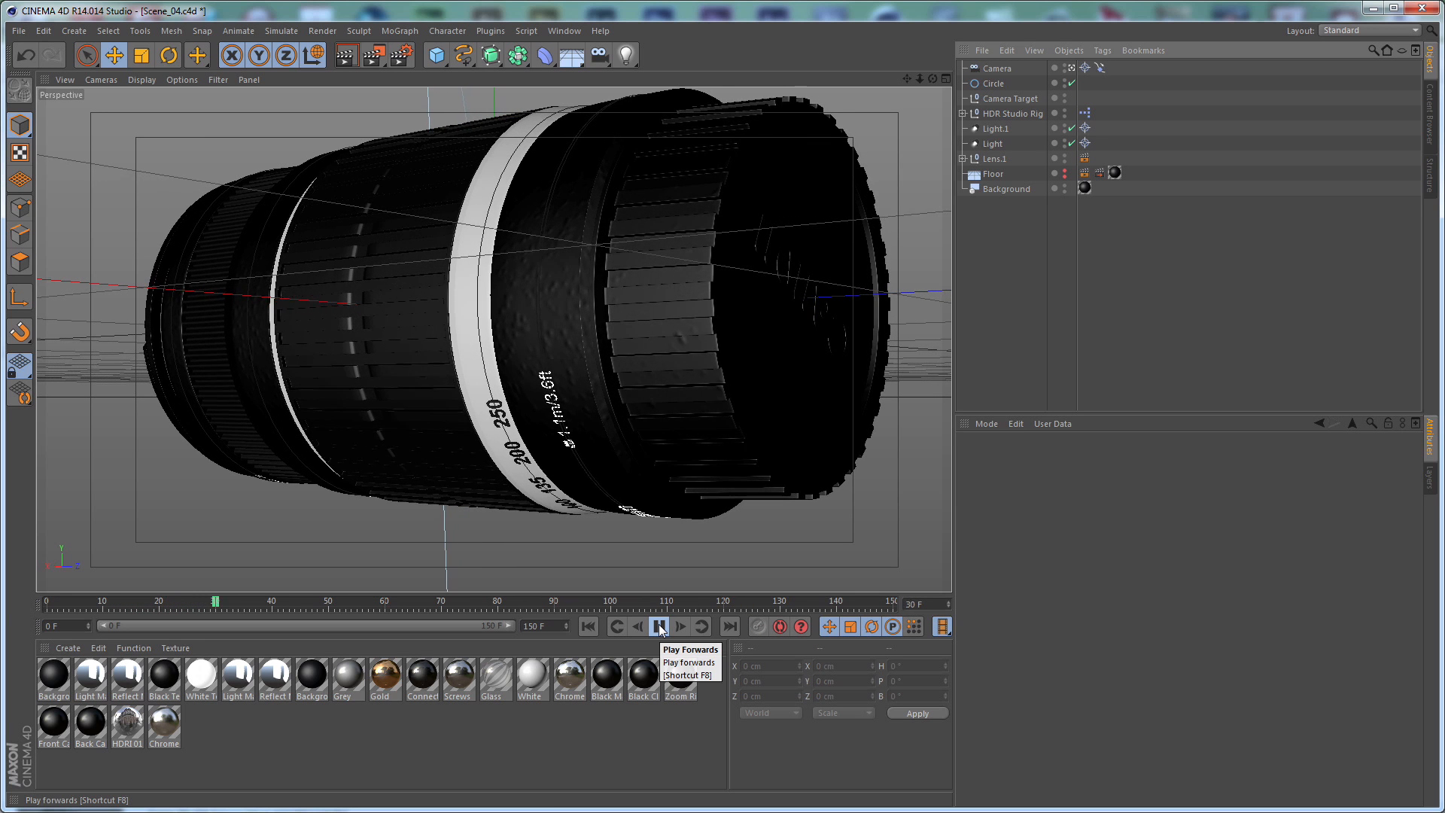
{"action": "left_click", "coordinate": [659, 627]}
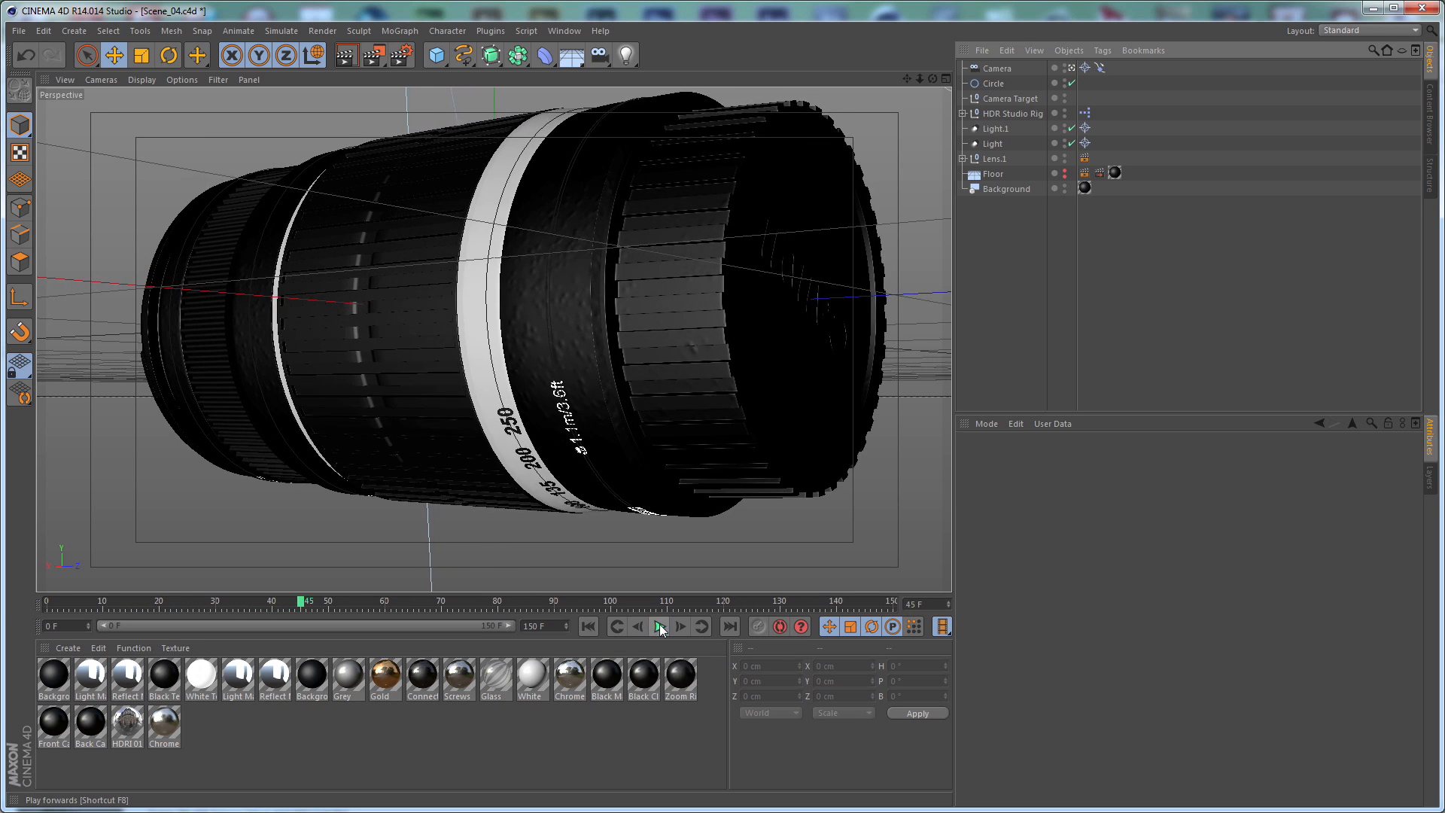
Return to frame 0 and tilt the Camera with a bank rotation of -10°
{"action": "left_click", "coordinate": [995, 161]}
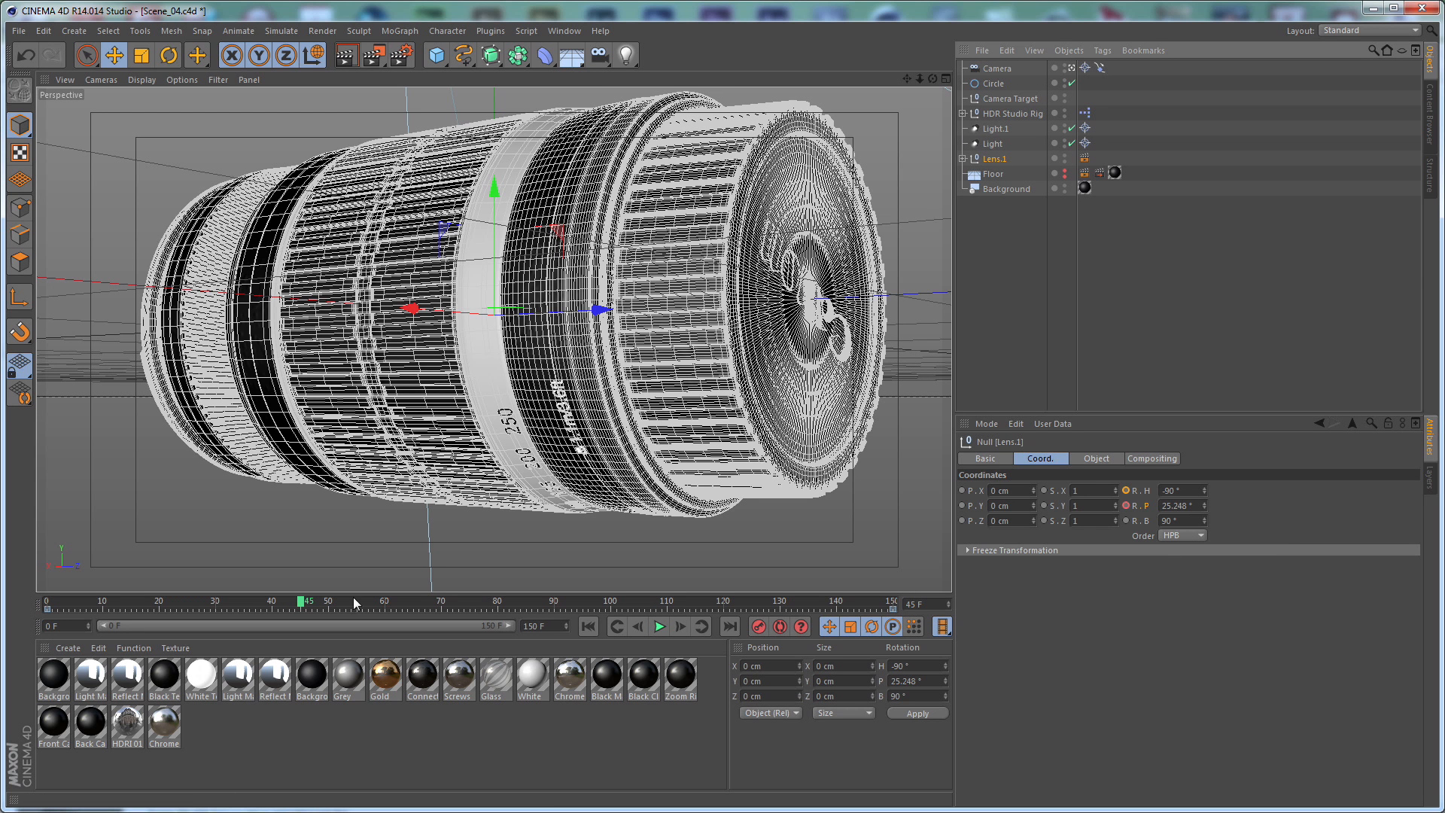
{"action": "left_click_drag", "start_coordinate": [304, 604], "coordinate": [9, 614]}
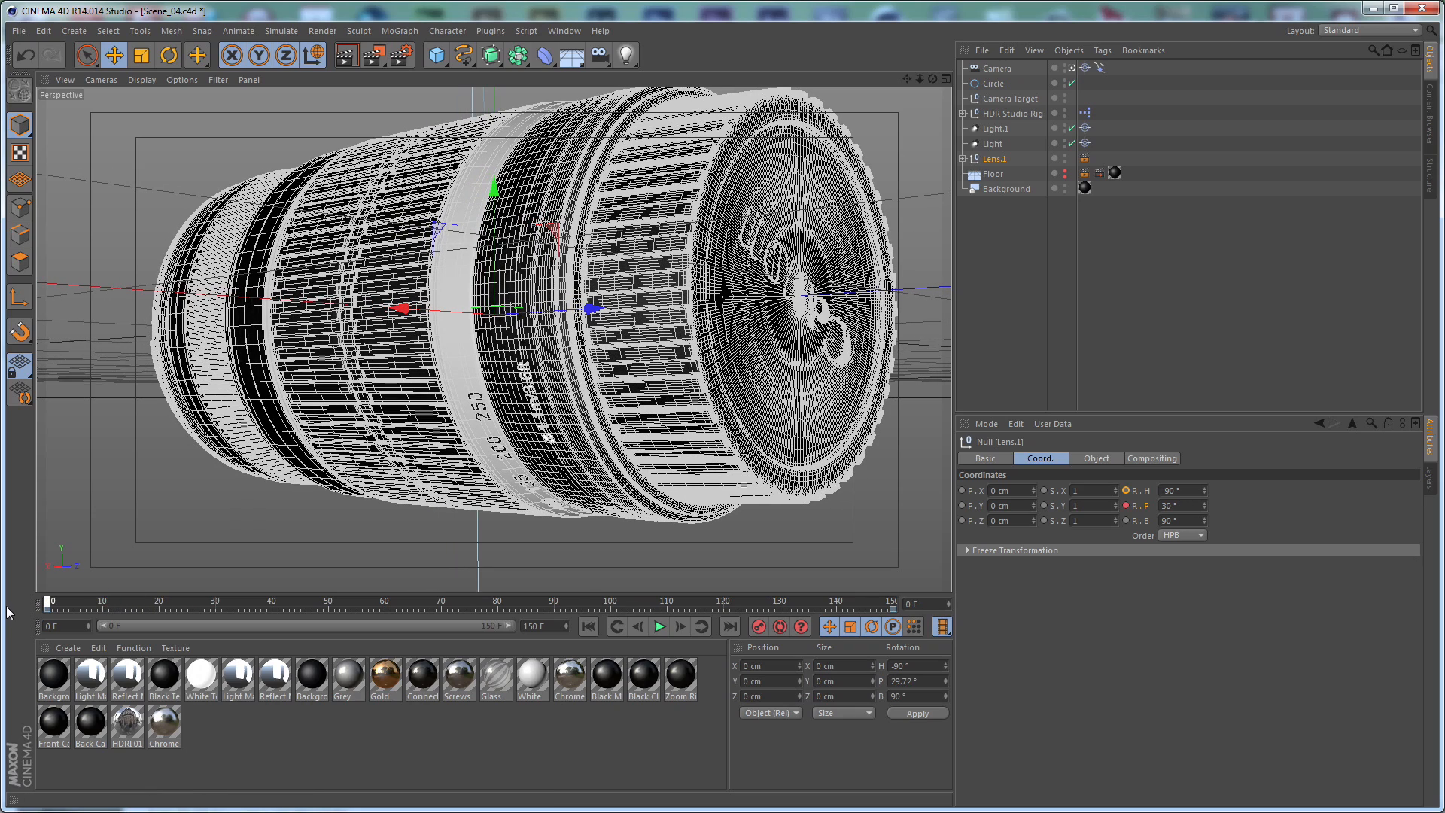
{"action": "left_click", "coordinate": [1001, 68]}
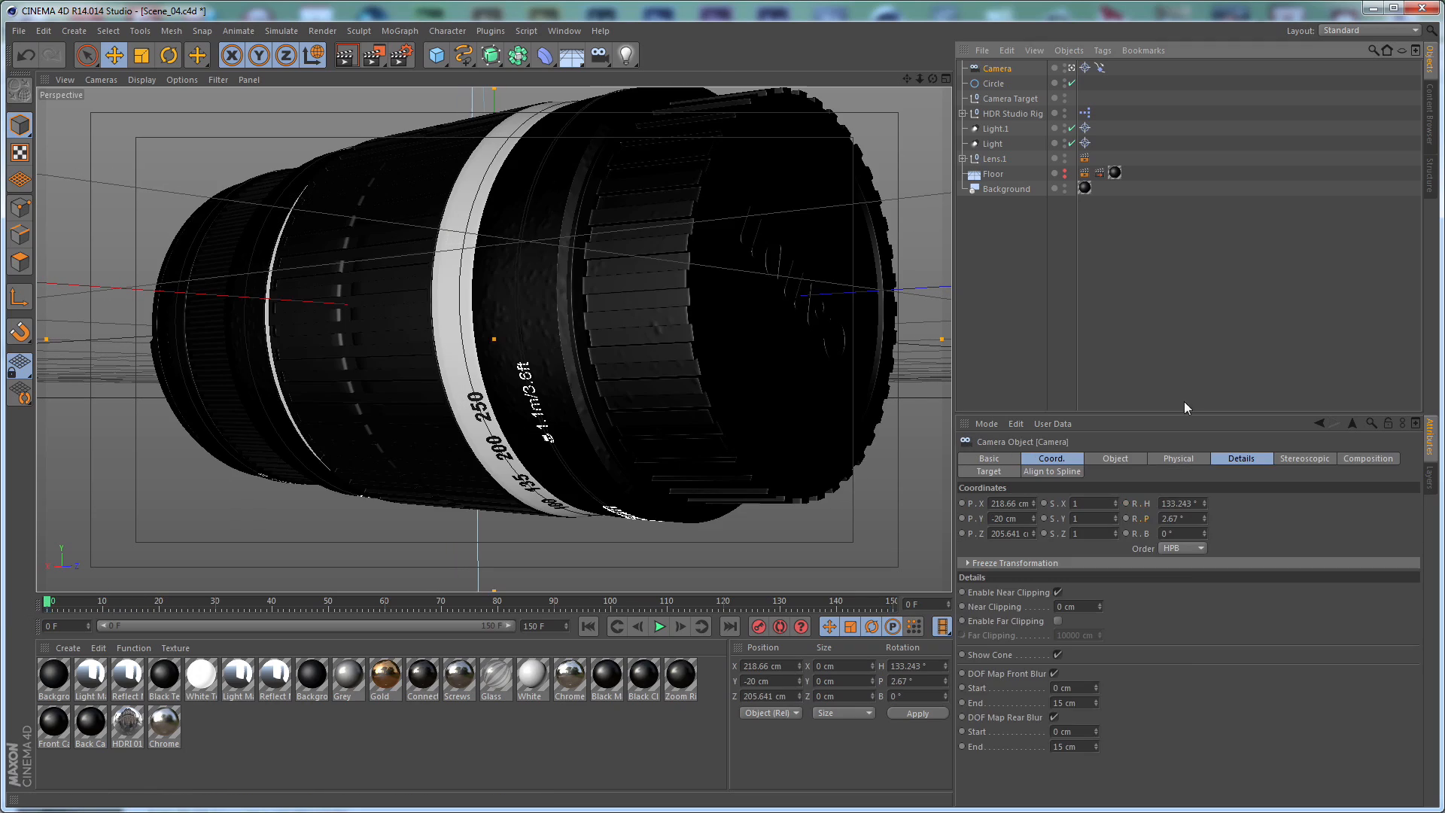
{"action": "left_click_drag", "start_coordinate": [1205, 533], "coordinate": [1206, 545]}
{"action": "left_click_drag", "start_coordinate": [1205, 534], "coordinate": [1204, 537]}
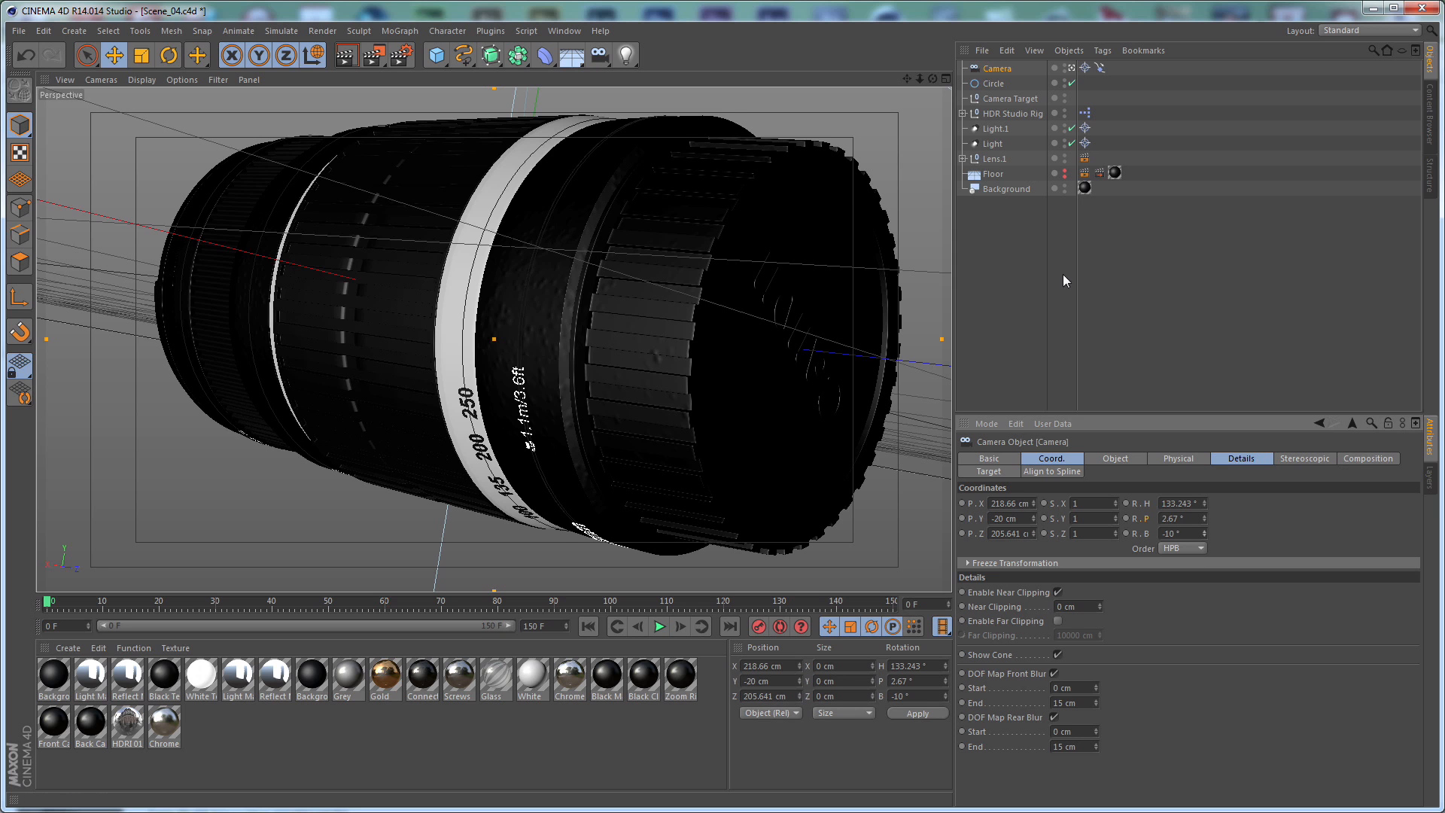
Keyframe the Lens.1 group's pitch rotation at 115° on frame 0 and 170° on frame 150
{"action": "left_click", "coordinate": [995, 159]}
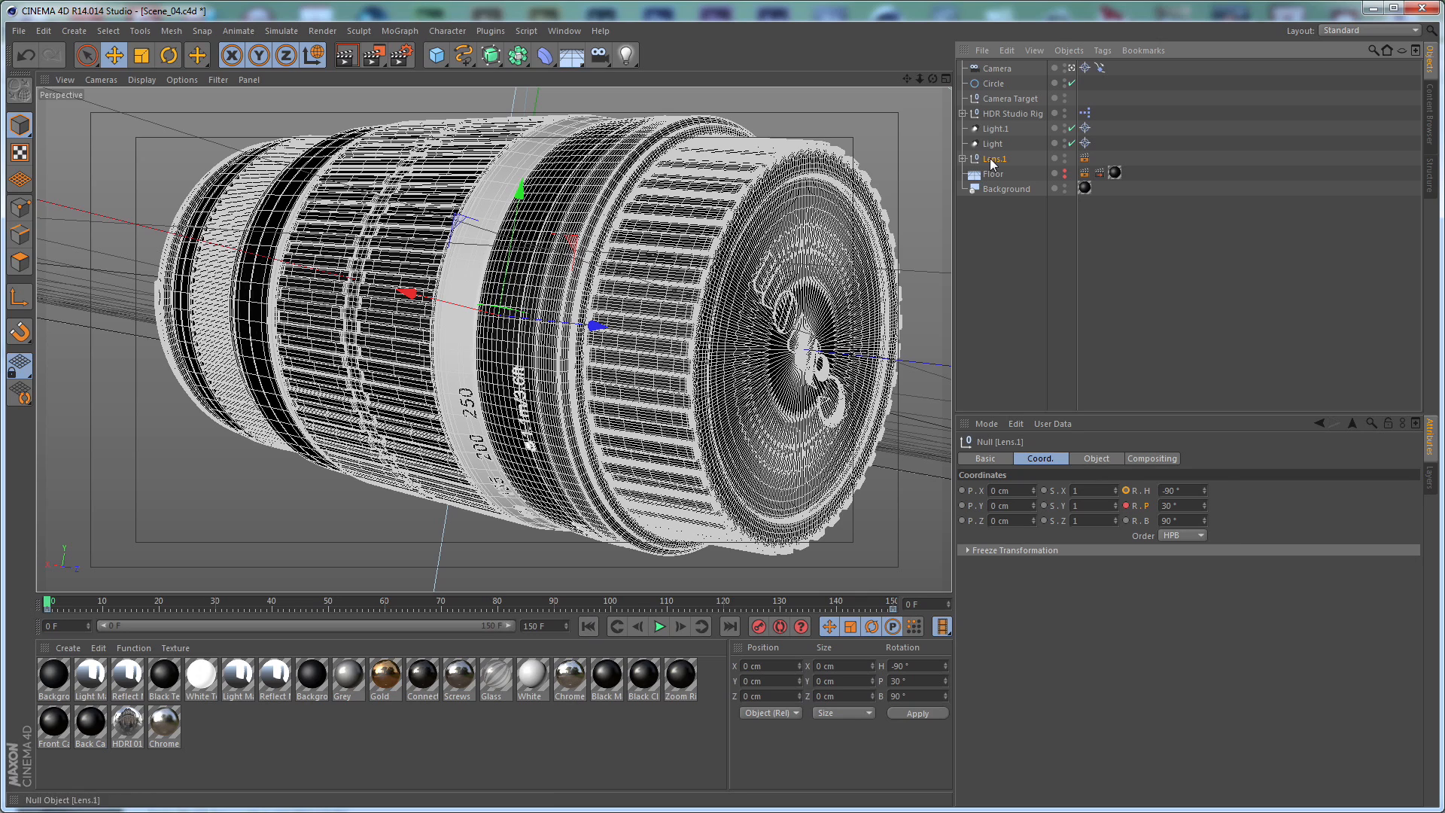
{"action": "left_click_drag", "start_coordinate": [1203, 506], "coordinate": [1203, 443]}
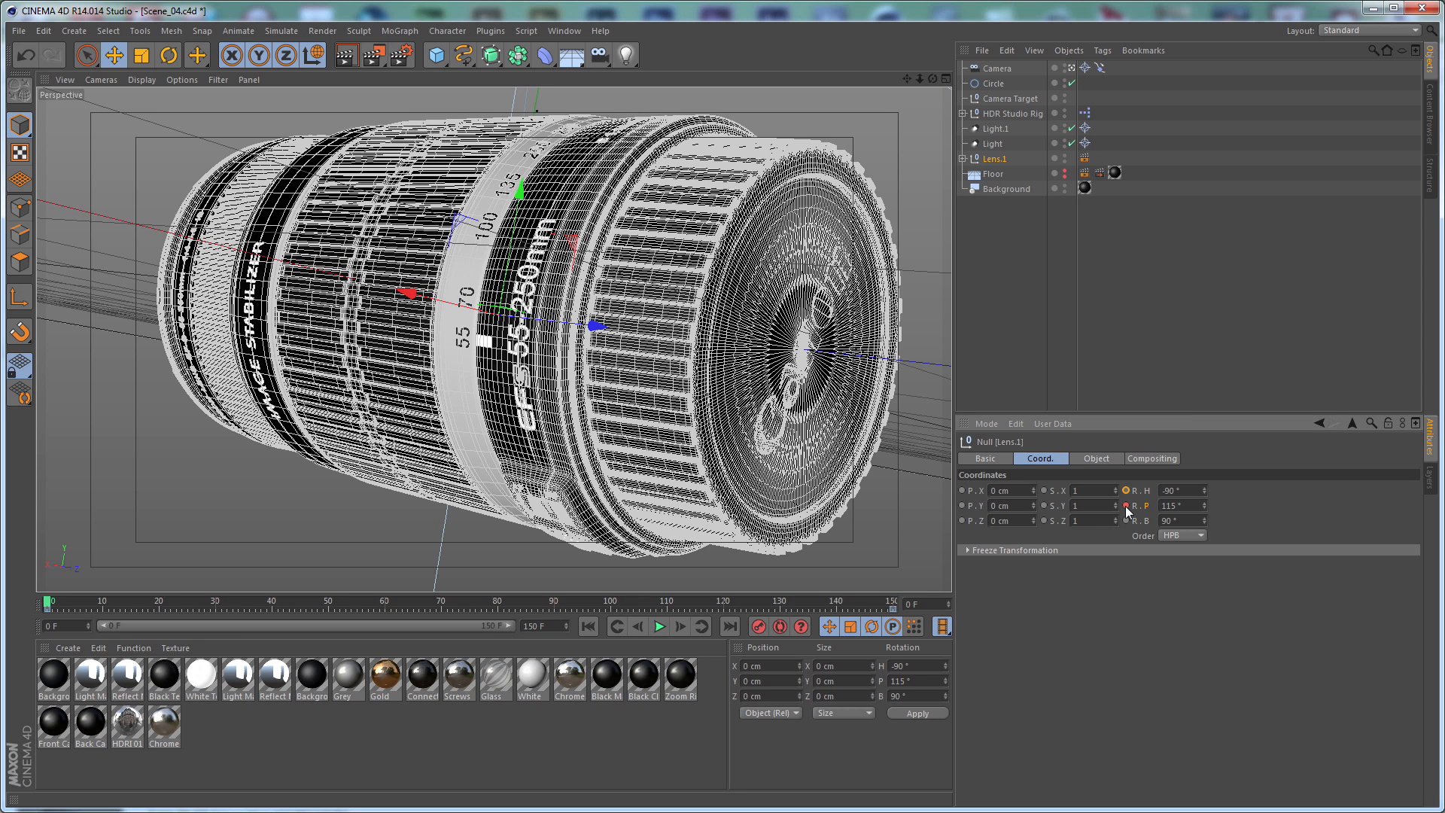
{"action": "left_click", "coordinate": [730, 627]}
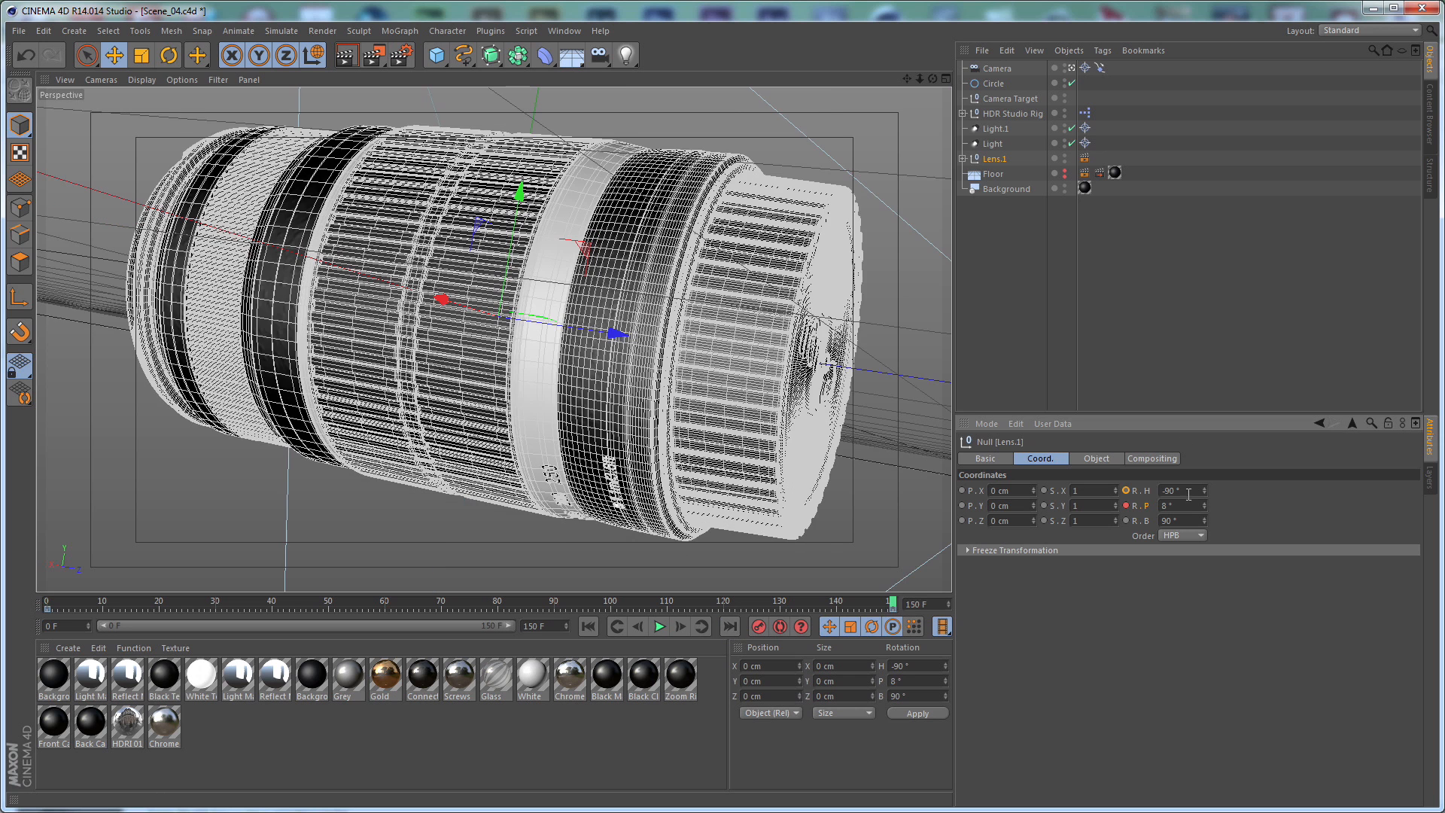
{"action": "double_click", "coordinate": [1202, 505]}
{"action": "type", "text": "116"}
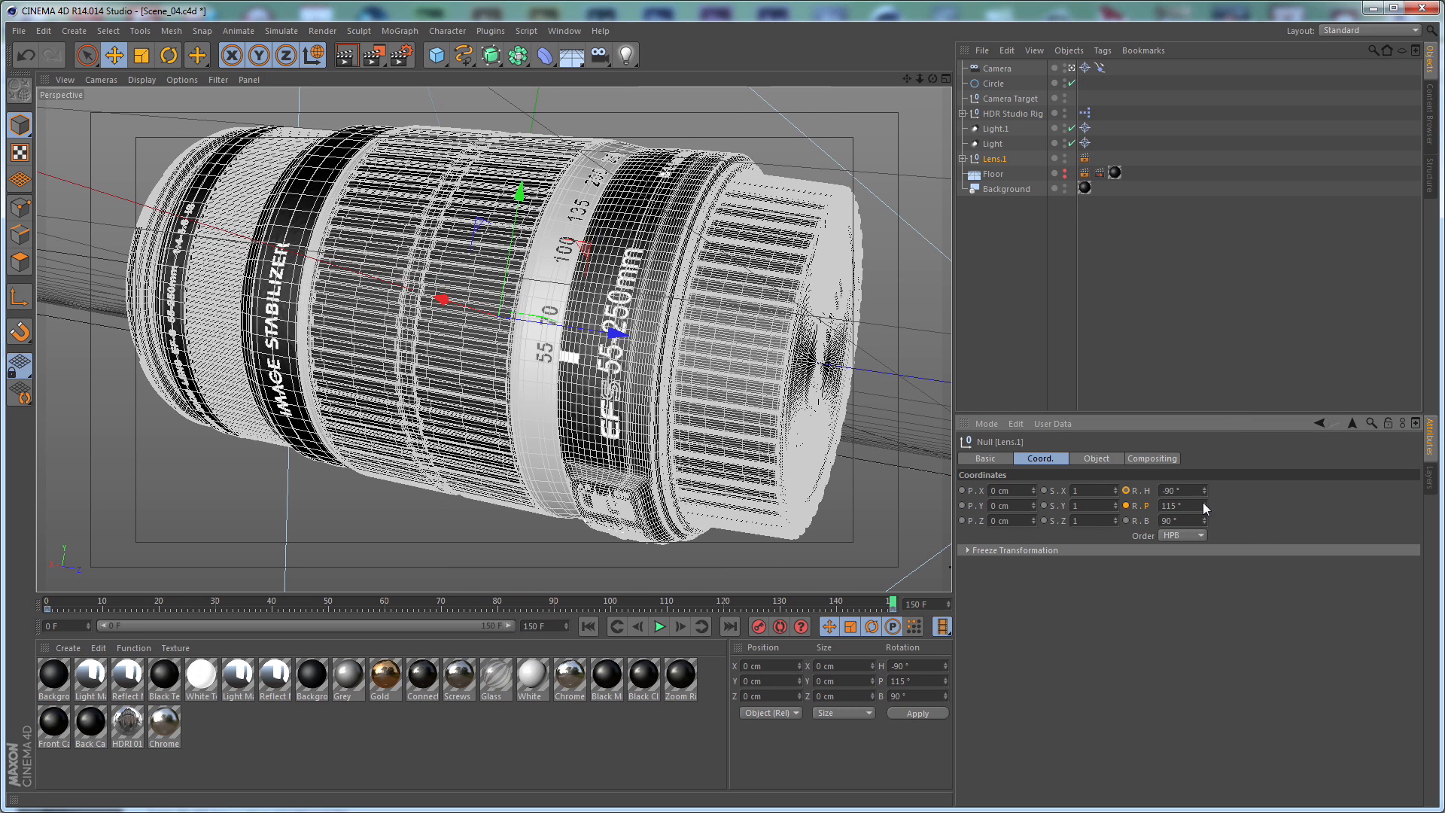
{"action": "mouse_move", "coordinate": [1204, 505]}
{"action": "left_mouse_down"}
{"action": "mouse_move", "coordinate": [1203, 475]}
{"action": "mouse_move", "coordinate": [1204, 494]}
{"action": "left_mouse_up"}
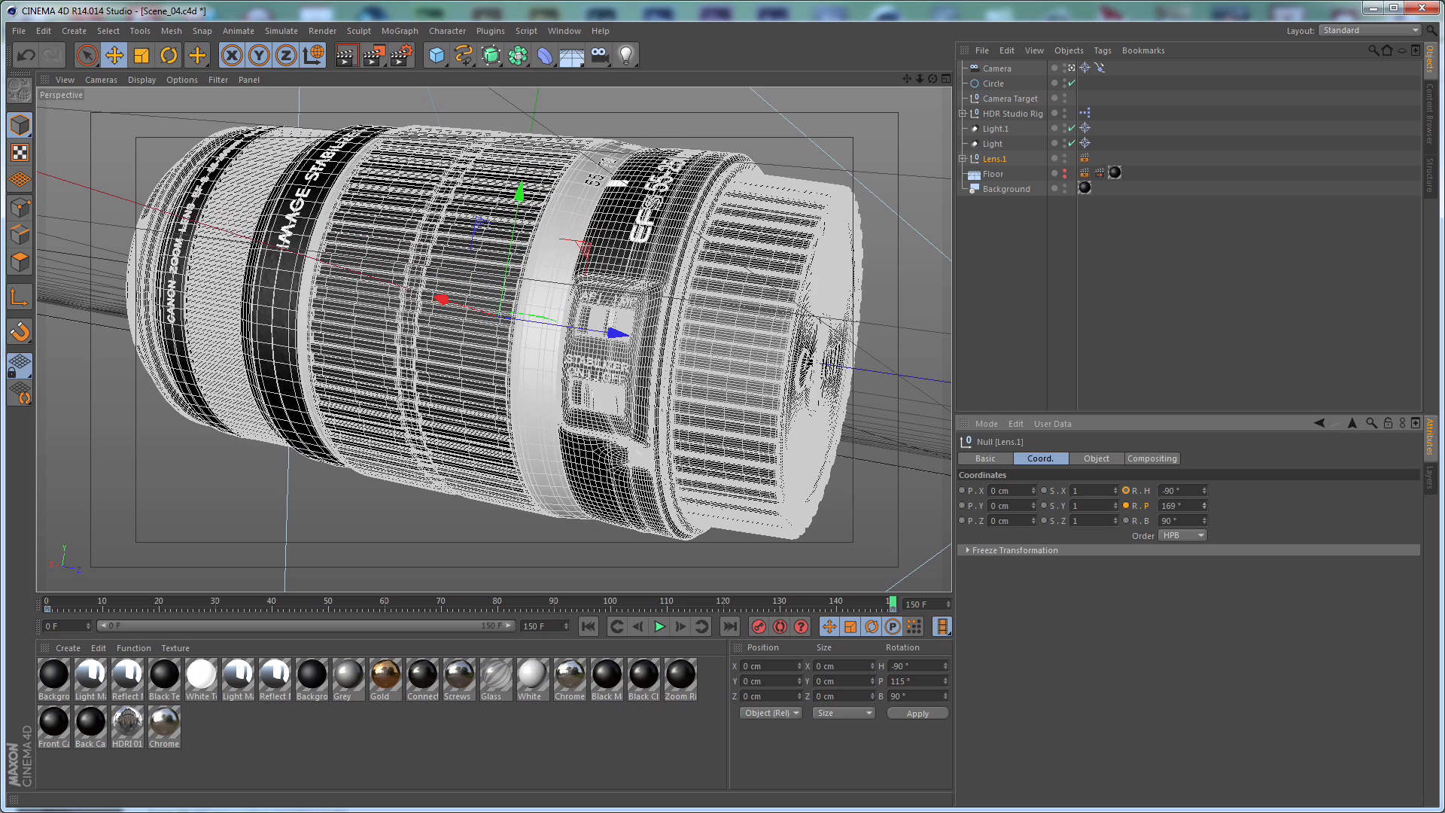
{"action": "double_click", "coordinate": [1196, 507]}
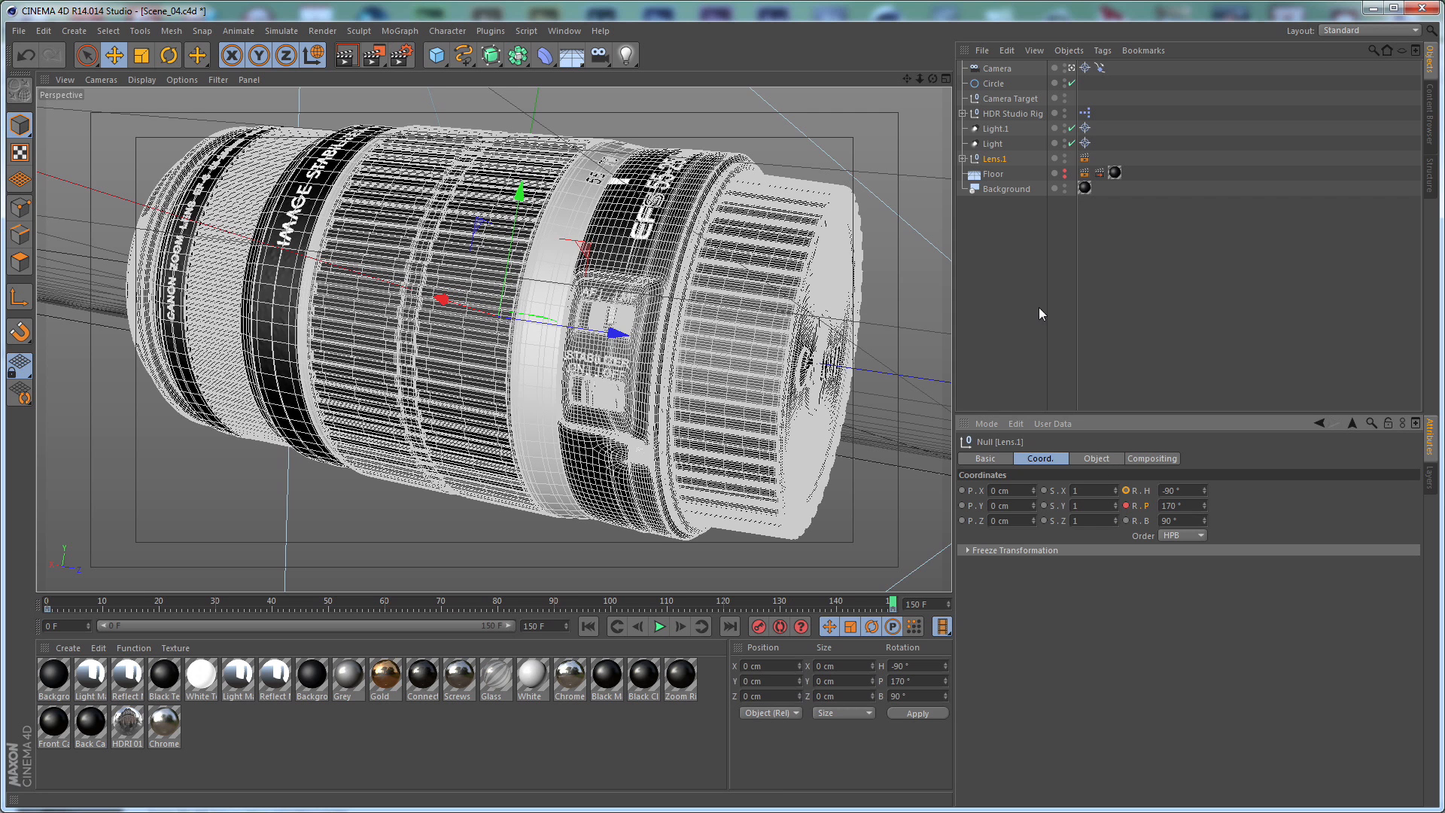
Deselect the Lens.1 group and play back the animation with its new pitch rotation
{"action": "left_click", "coordinate": [1039, 313]}
{"action": "left_click", "coordinate": [660, 627]}
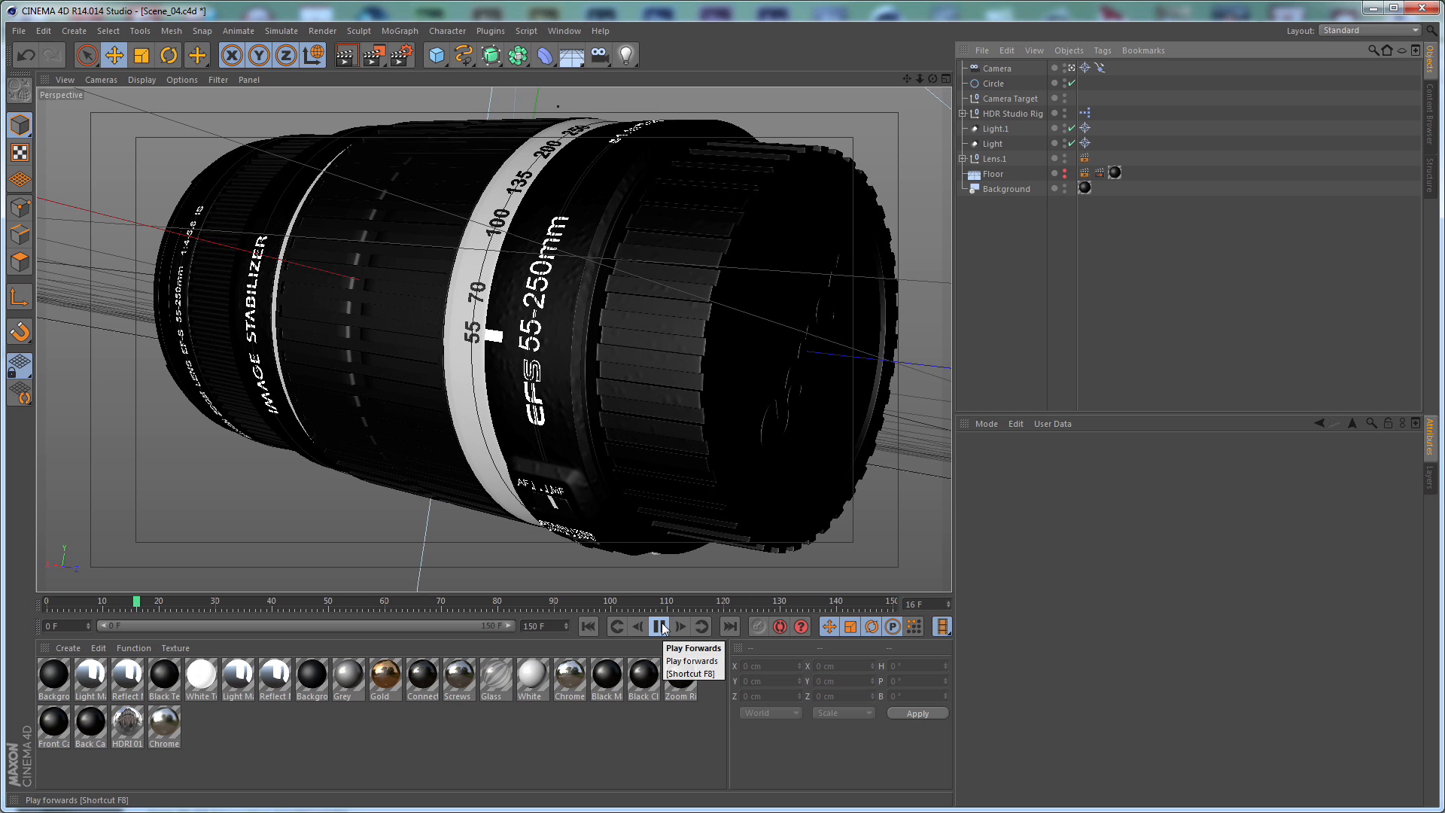
{"action": "left_click", "coordinate": [660, 626]}
Adjust the key interpolation of the Lens.1 group's animation in the Timeline's F-curves
{"action": "left_click", "coordinate": [566, 30]}
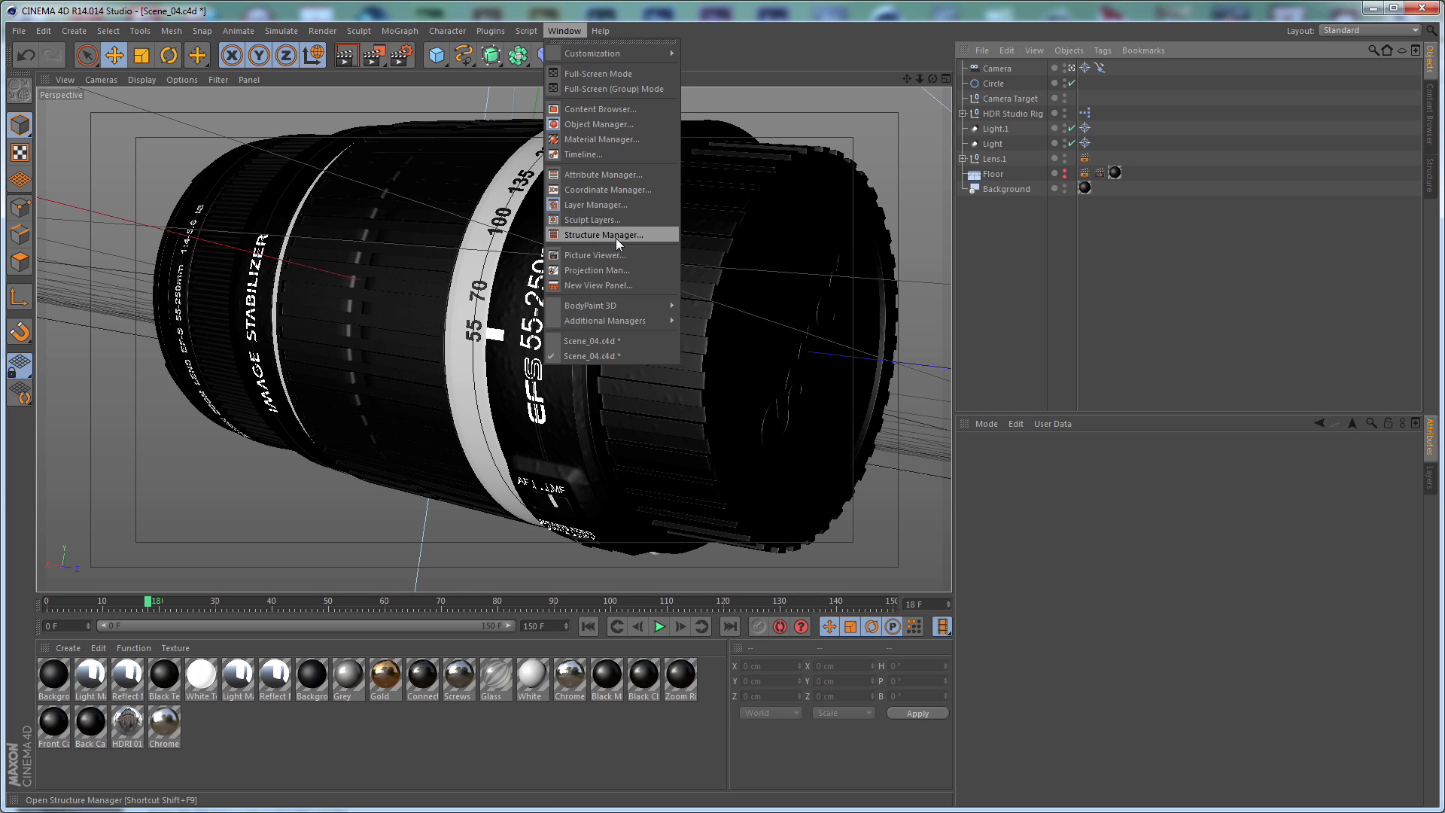
{"action": "left_click", "coordinate": [602, 154]}
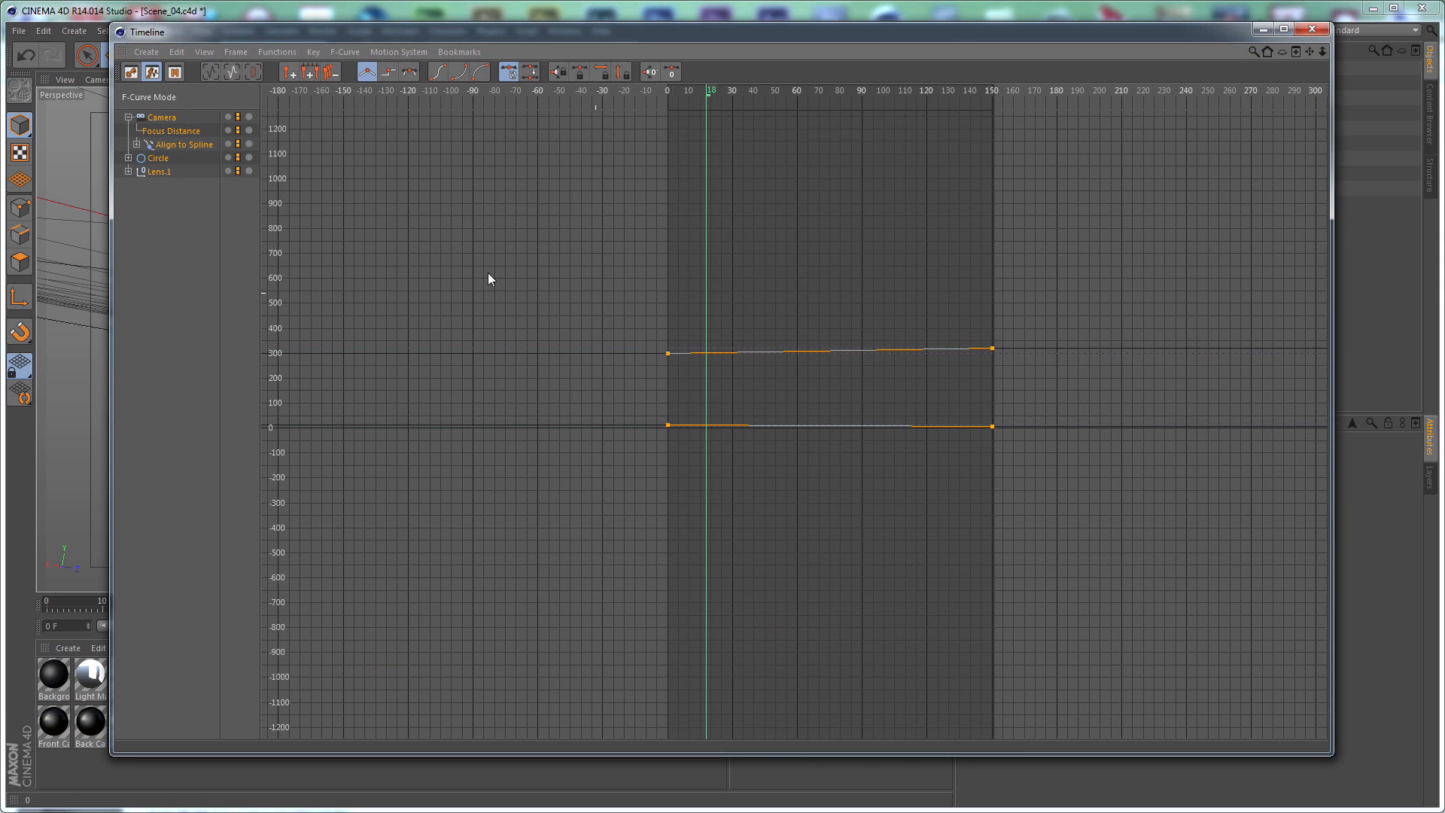
{"action": "left_click", "coordinate": [160, 172]}
{"action": "left_click", "coordinate": [367, 72]}
{"action": "left_click", "coordinate": [1318, 27]}
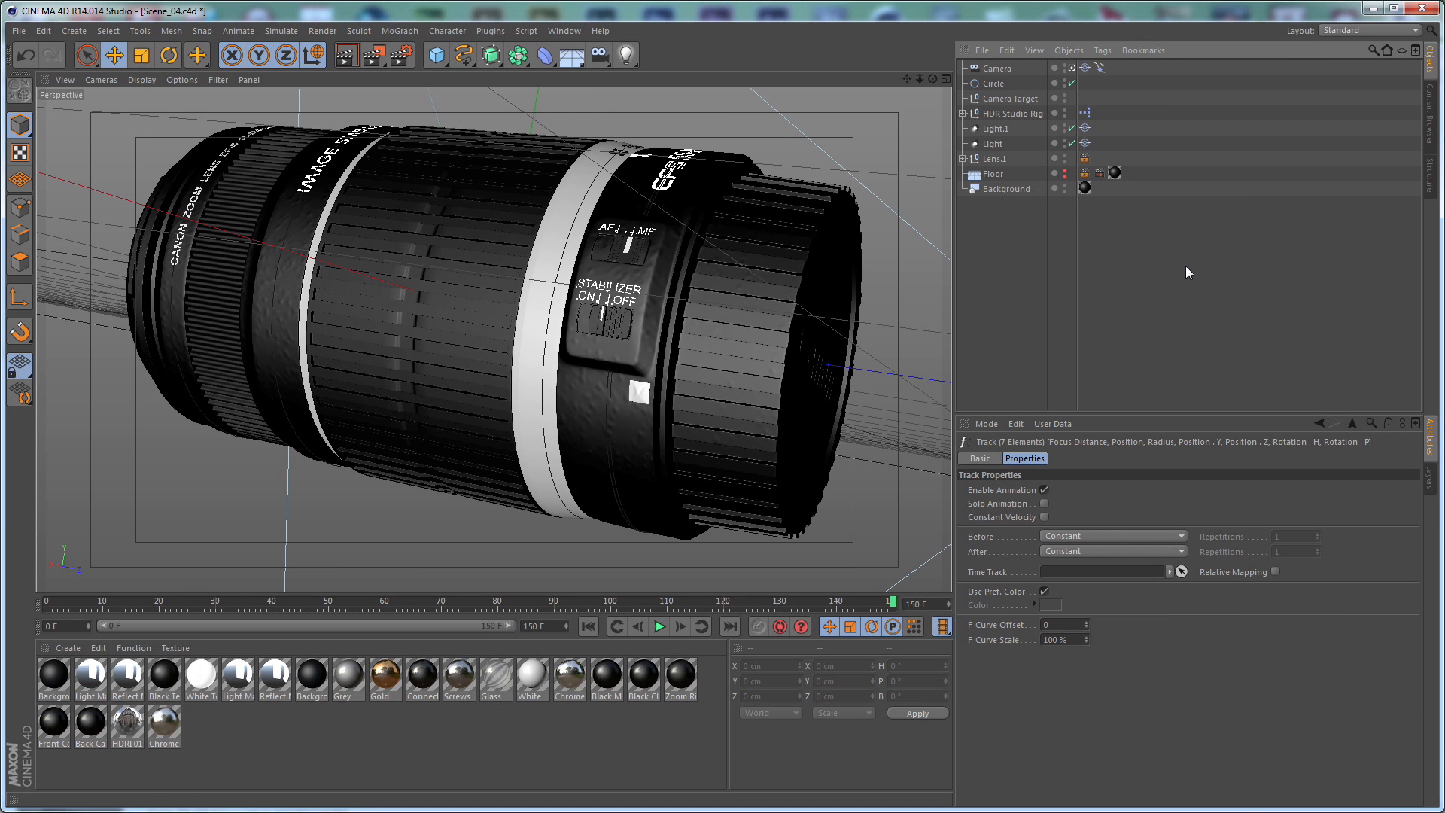
Tilt the Camera further with a bank rotation of -15°
{"action": "left_click", "coordinate": [997, 68]}
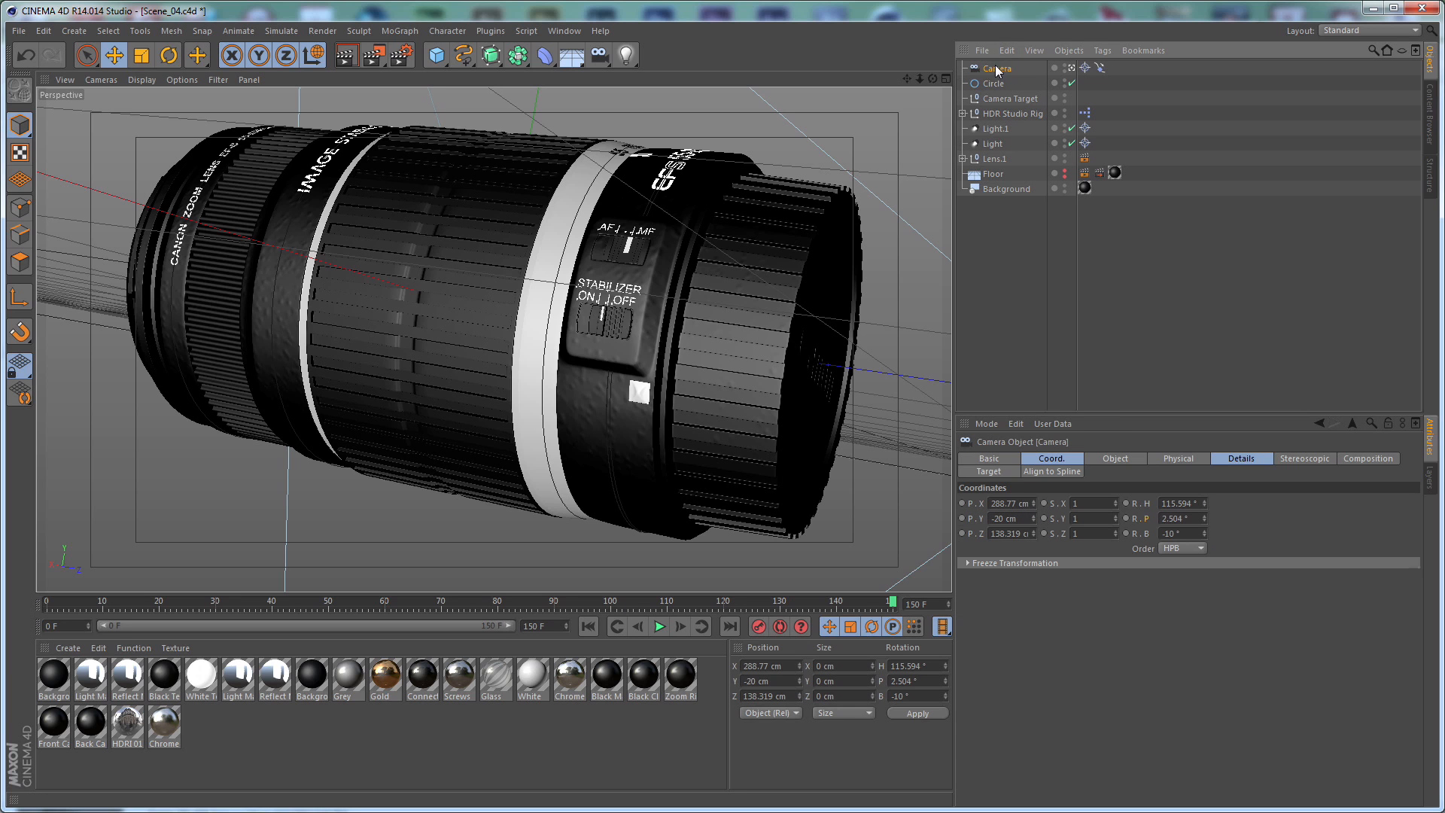
{"action": "double_click", "coordinate": [1174, 533]}
{"action": "type", "text": "-15"}
{"action": "key", "text": "Return"}
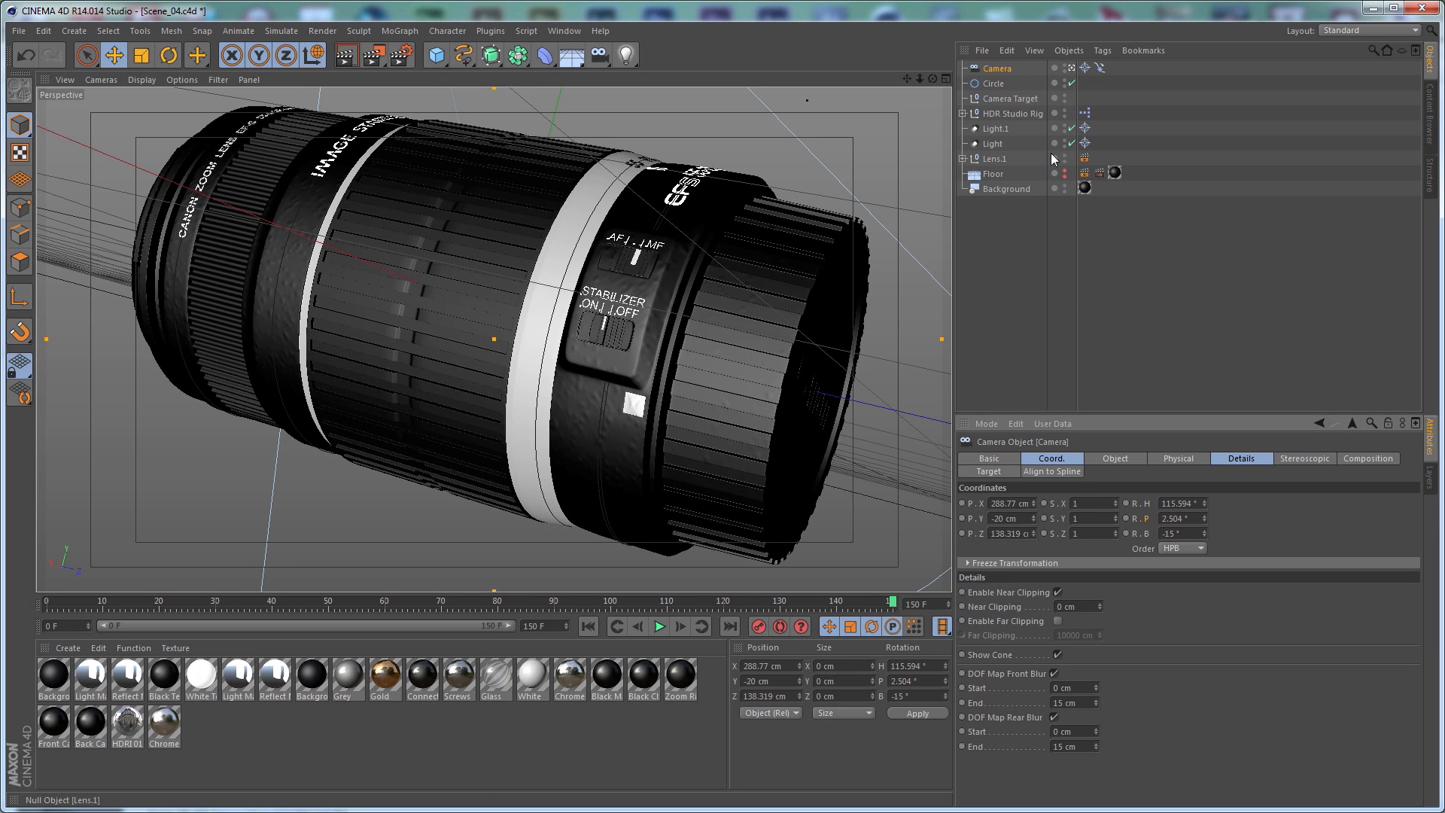
Deselect the Camera and play back the animation with the stronger tilt
{"action": "left_click", "coordinate": [1043, 241]}
{"action": "left_click", "coordinate": [659, 627]}
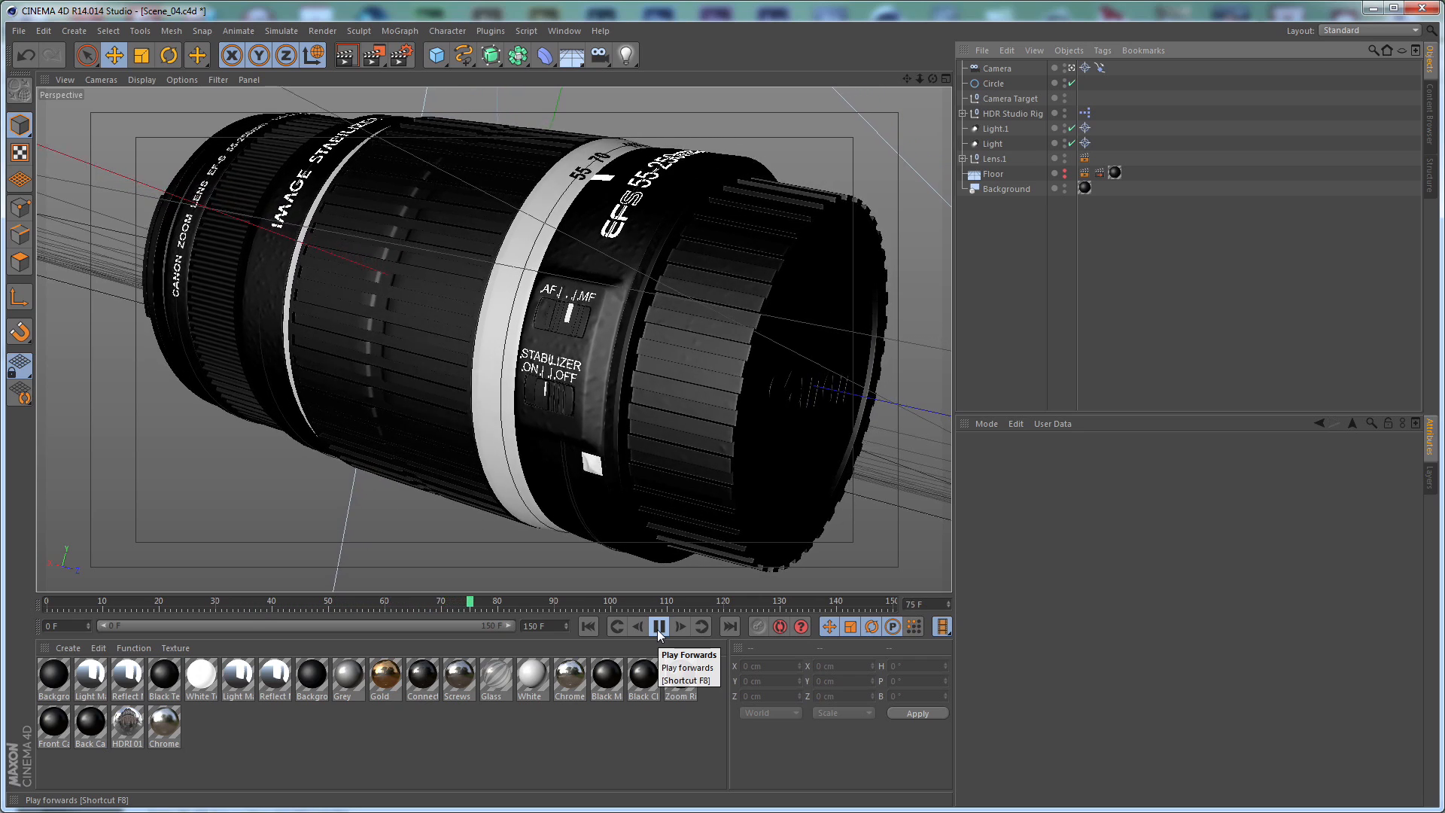
{"action": "left_click", "coordinate": [660, 626]}
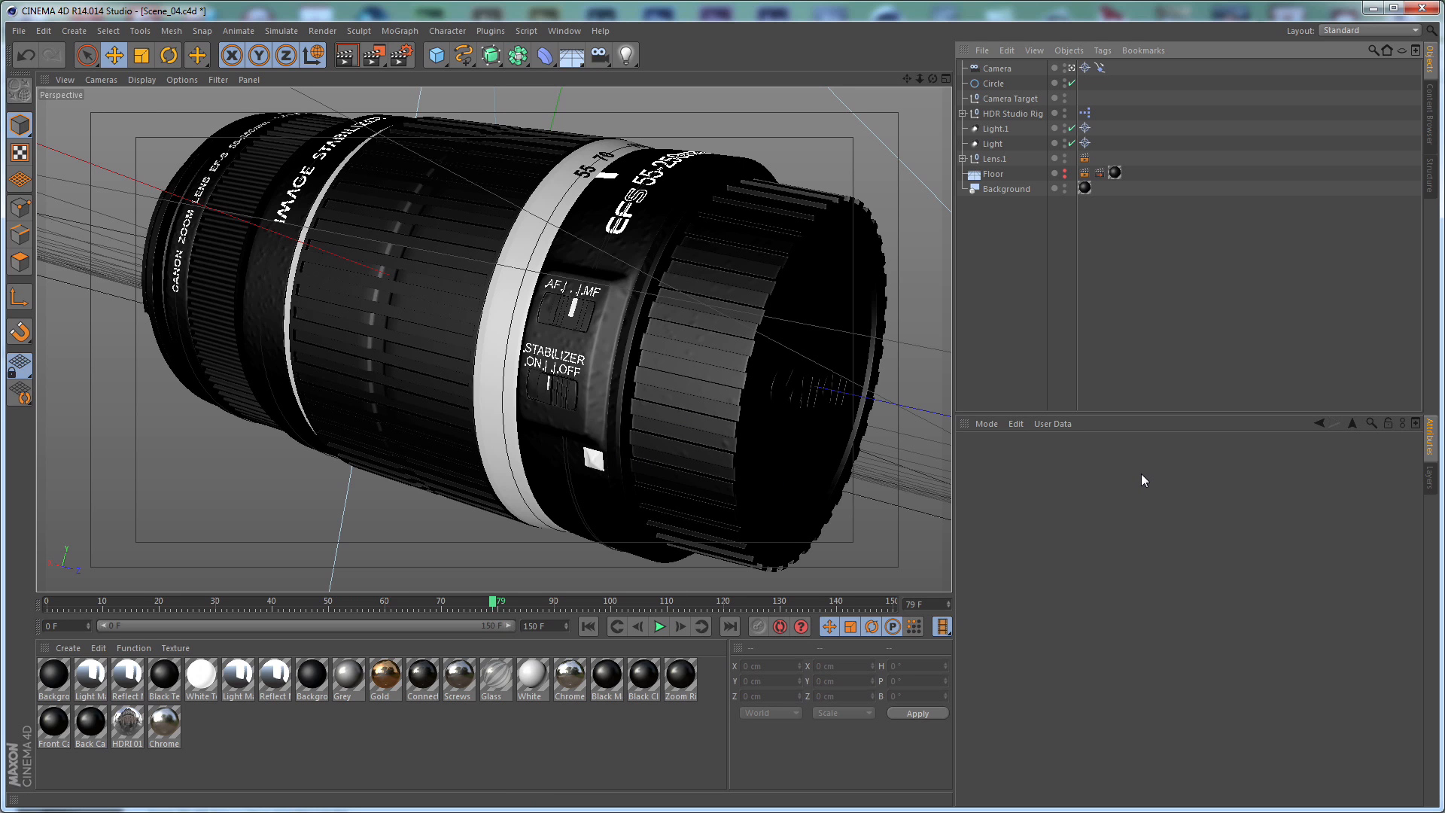
Centre the axis of the STABILIZER switch on its own geometry, working outside the camera view and returning to it
{"action": "left_click", "coordinate": [991, 159]}
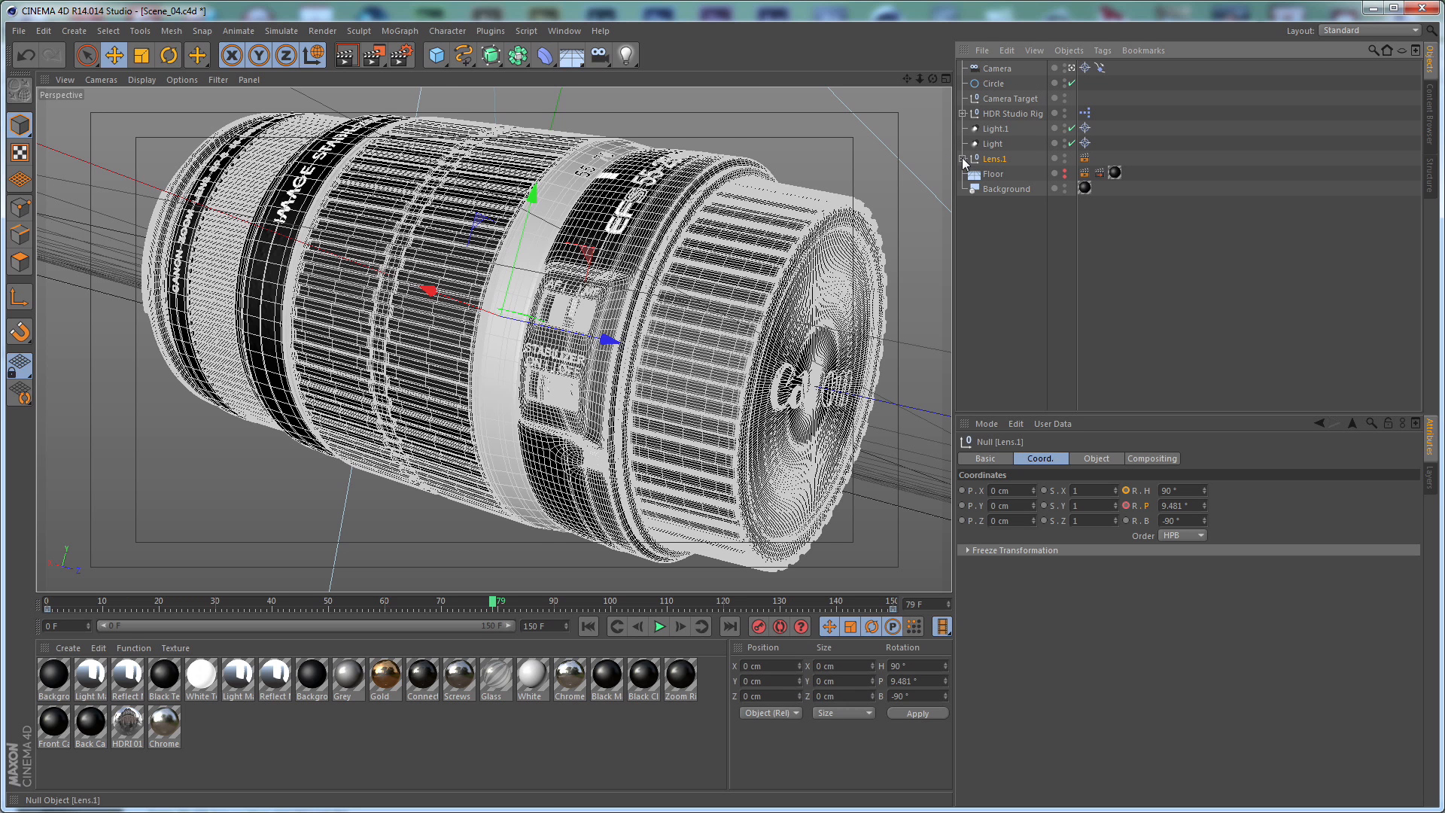
{"action": "left_click", "coordinate": [962, 158]}
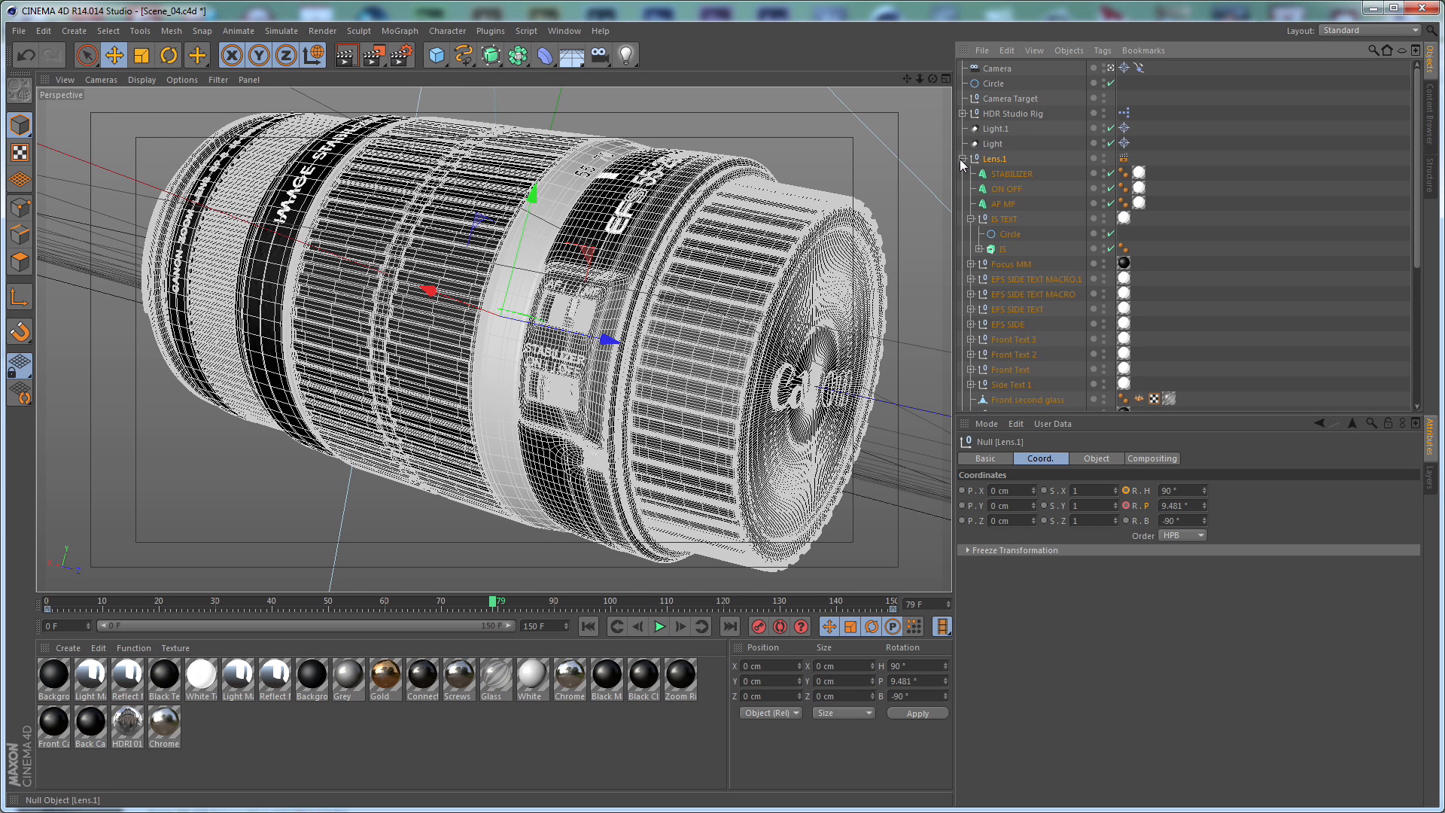
{"action": "left_click", "coordinate": [1009, 325]}
{"action": "left_click", "coordinate": [554, 393]}
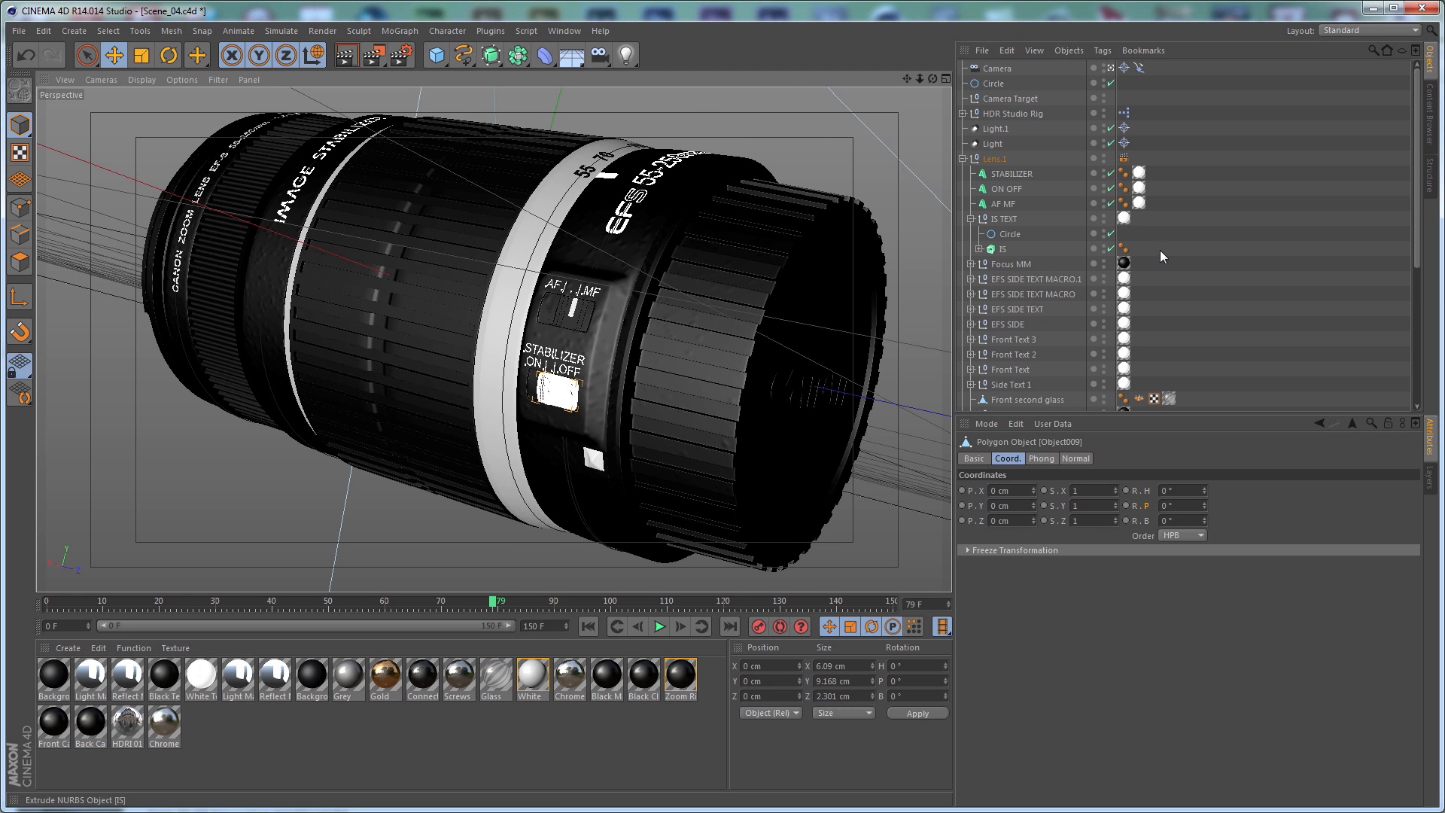
{"action": "left_click", "coordinate": [1111, 67]}
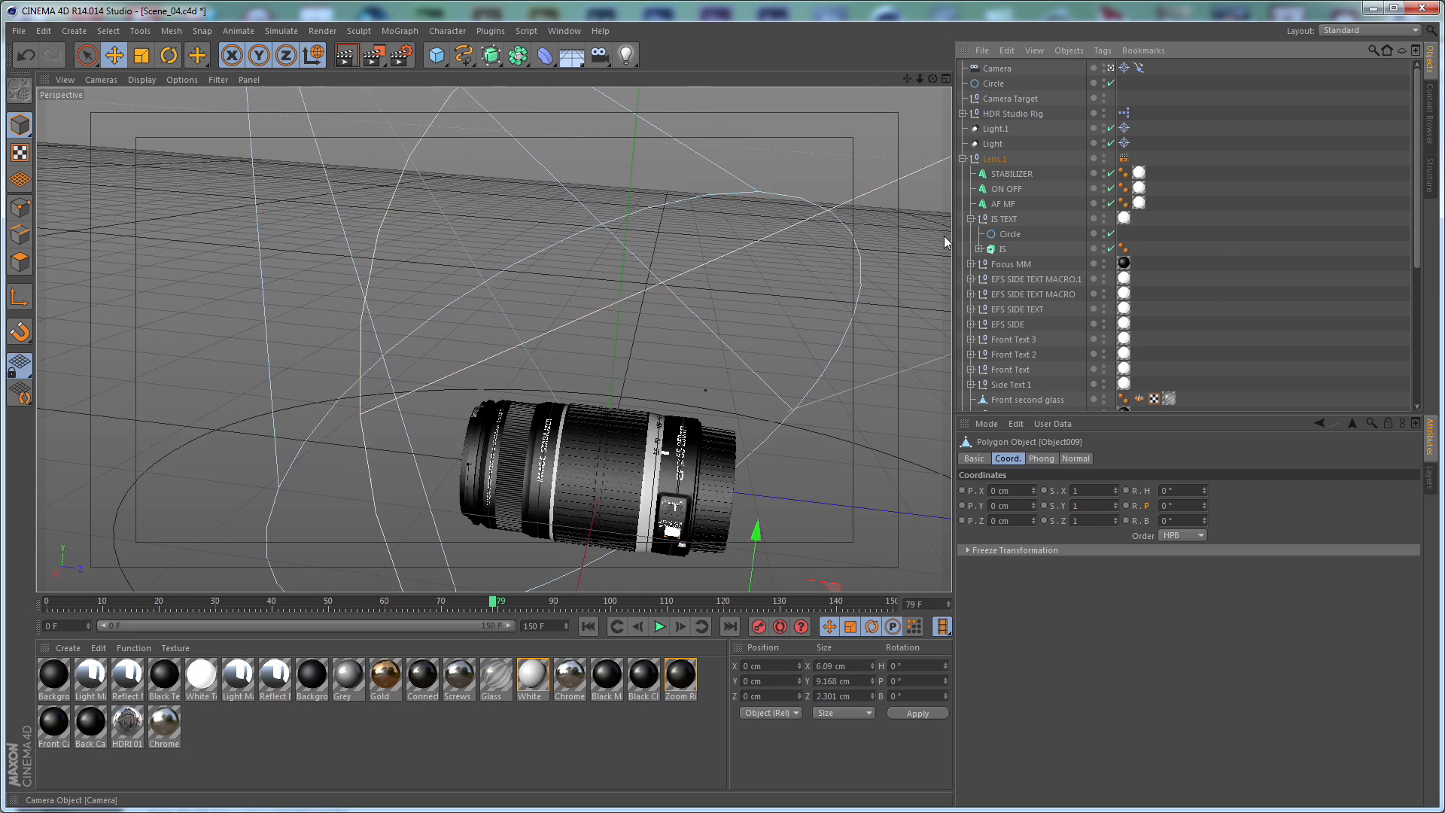
{"action": "scroll", "coordinate": [488, 392], "scroll_direction": "up", "scroll_amount": 5}
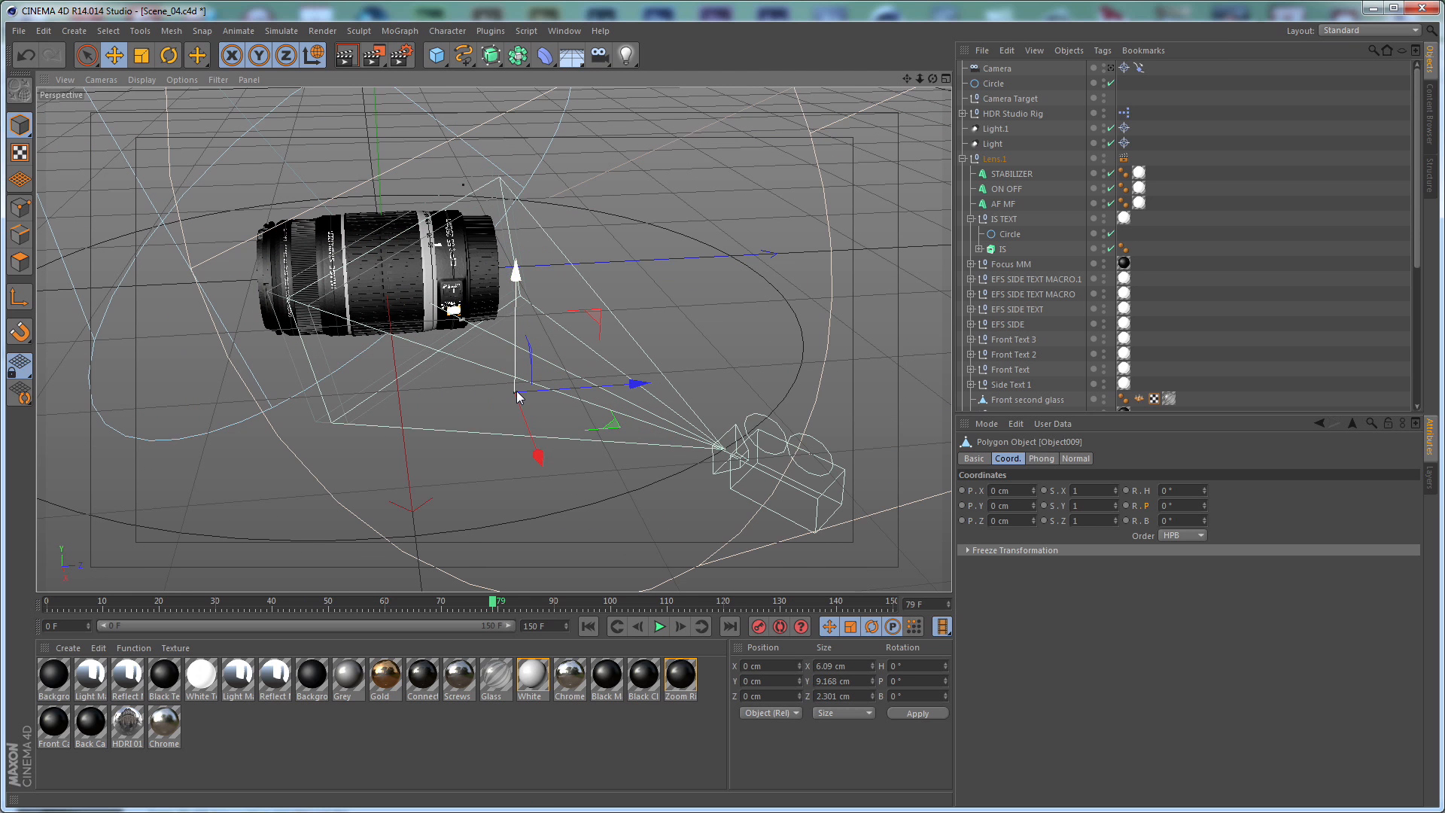
{"action": "left_click", "coordinate": [171, 31]}
{"action": "mouse_move", "coordinate": [196, 172]}
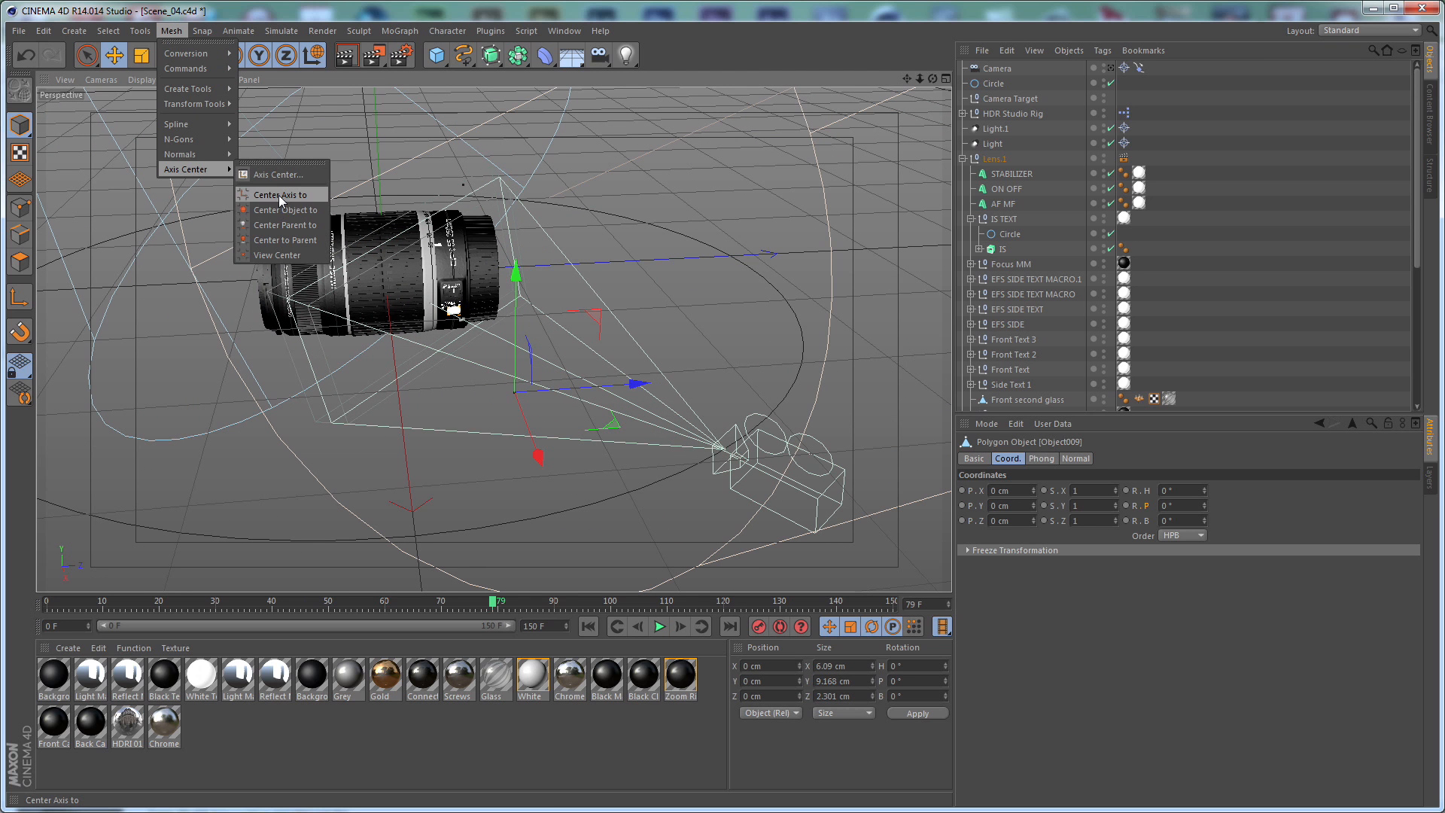
{"action": "left_click", "coordinate": [280, 202]}
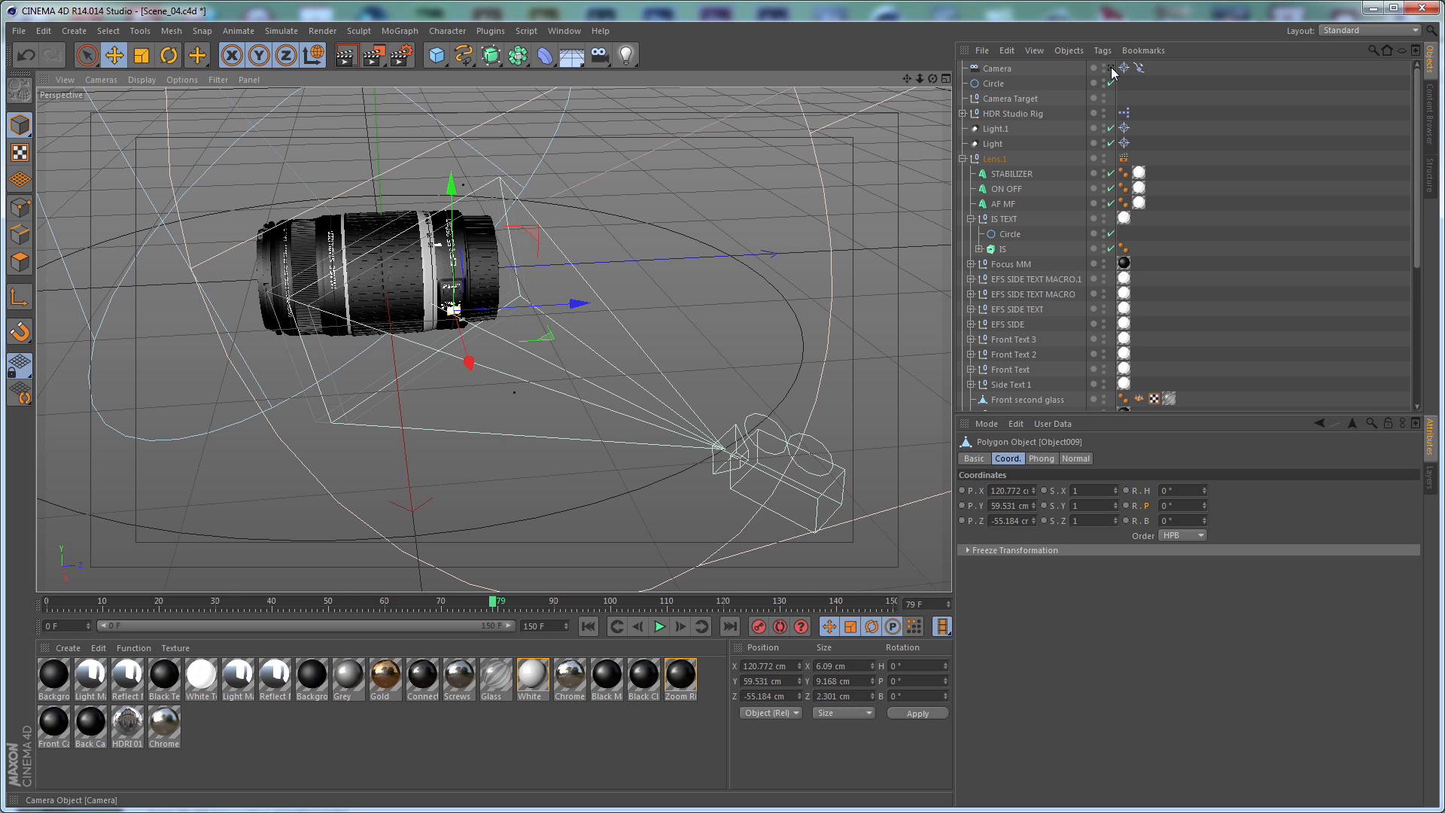
{"action": "key", "text": "o"}
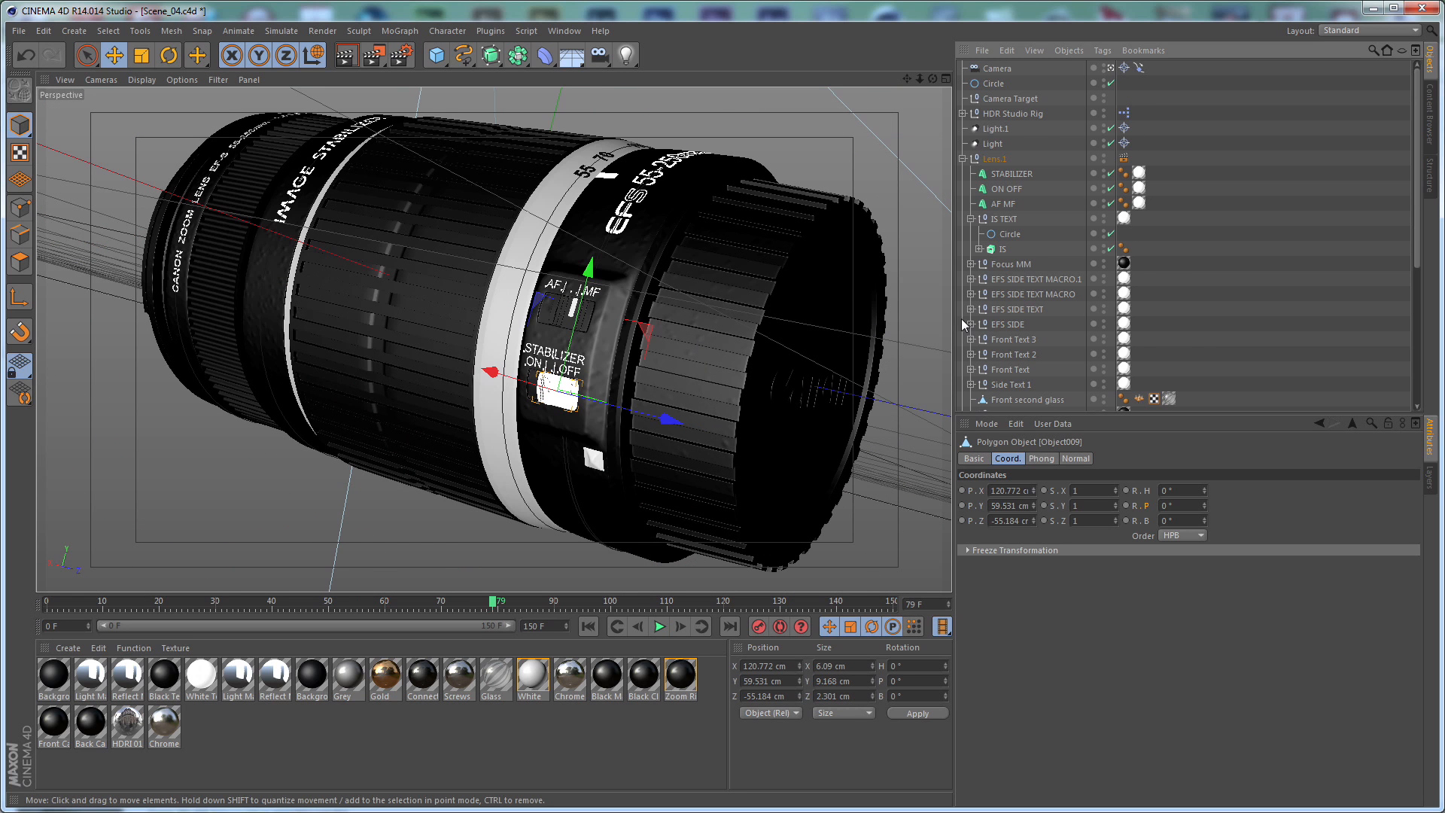
Duplicate the STABILIZER switch Object009 inside the Buttons group of the lens
{"action": "scroll", "coordinate": [1087, 313], "scroll_direction": "down", "scroll_amount": 5}
{"action": "left_click", "coordinate": [1007, 209]}
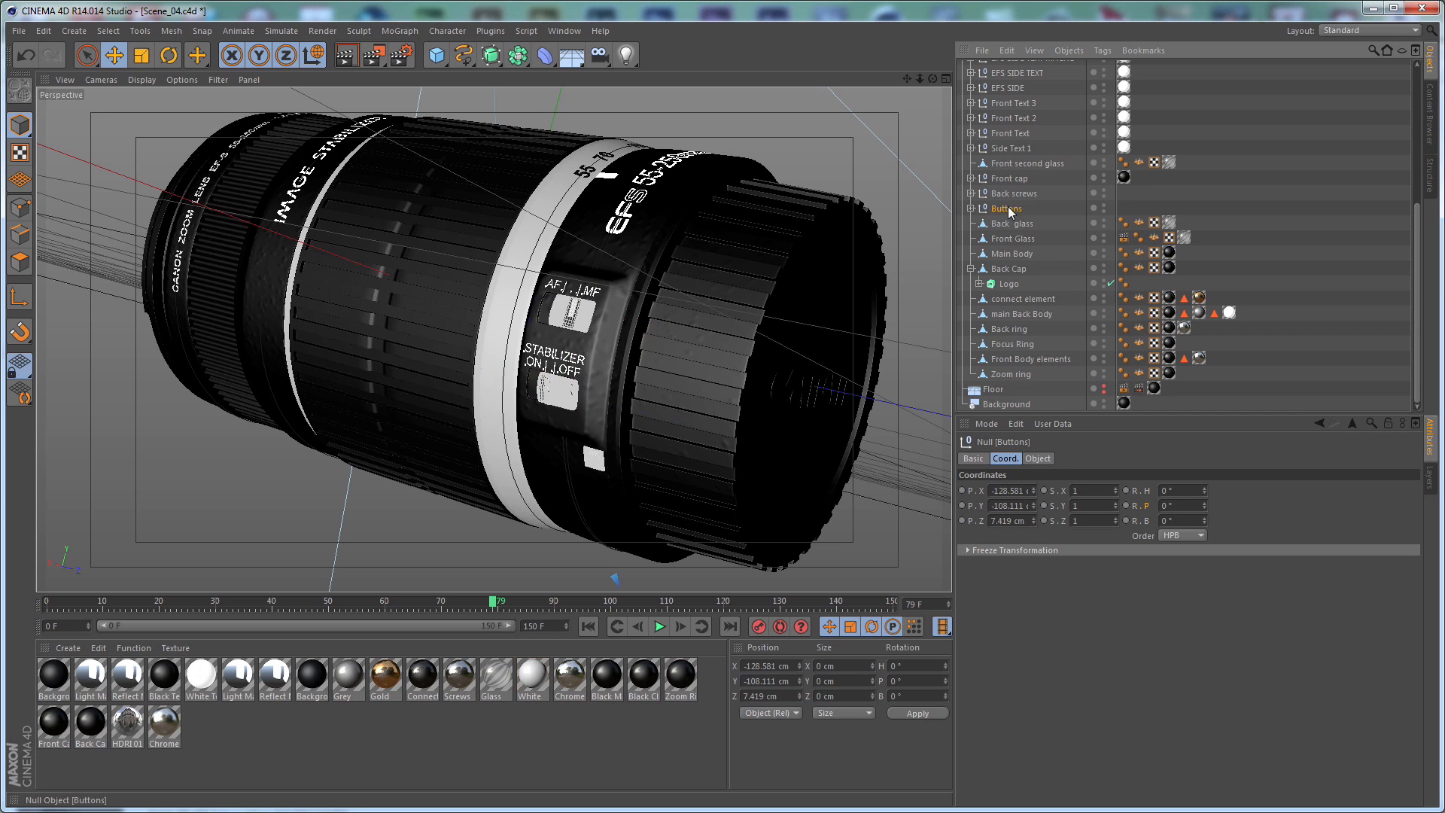
{"action": "left_click", "coordinate": [971, 209]}
{"action": "left_click", "coordinate": [1022, 254]}
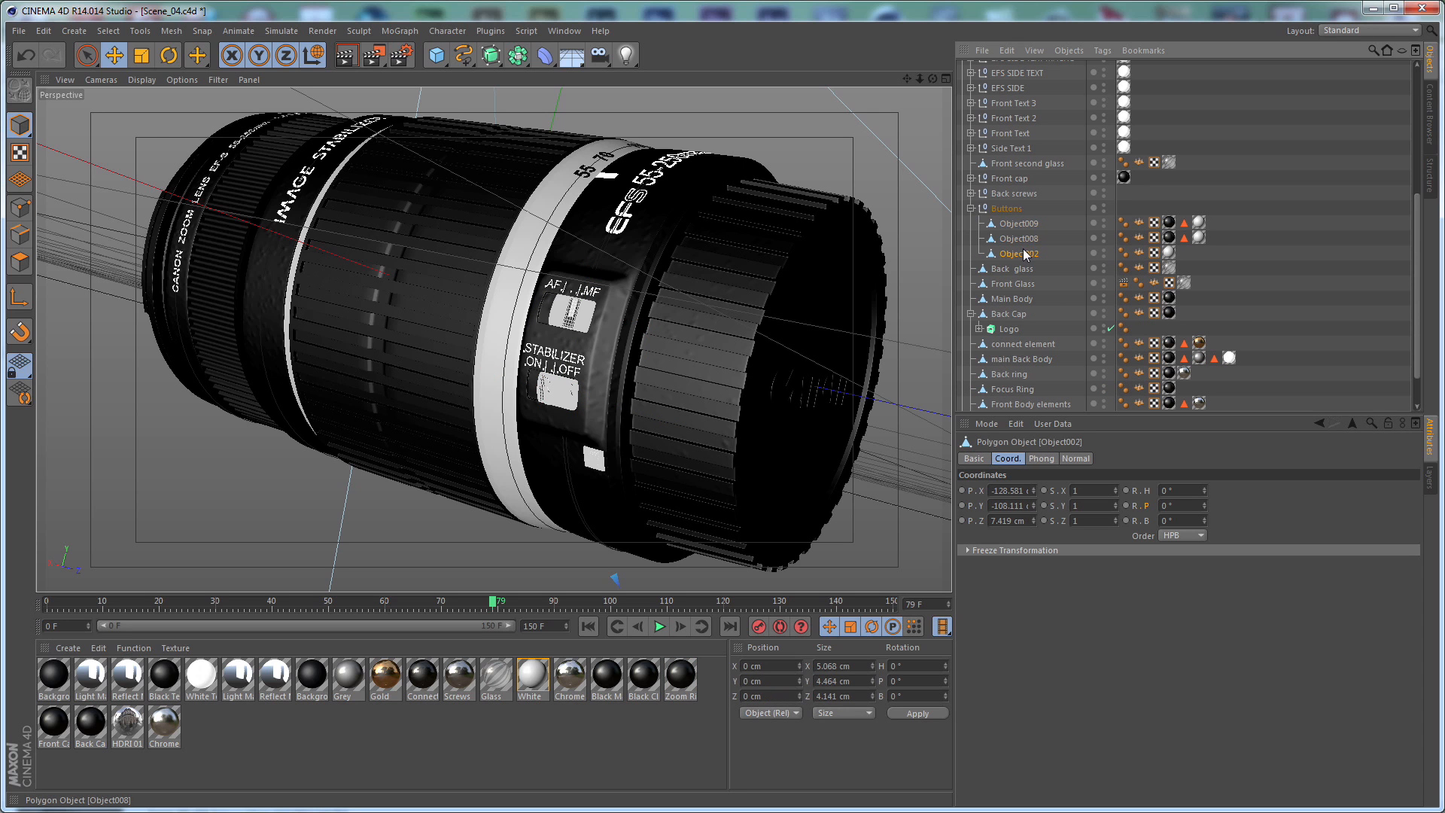
{"action": "left_click", "coordinate": [1021, 239]}
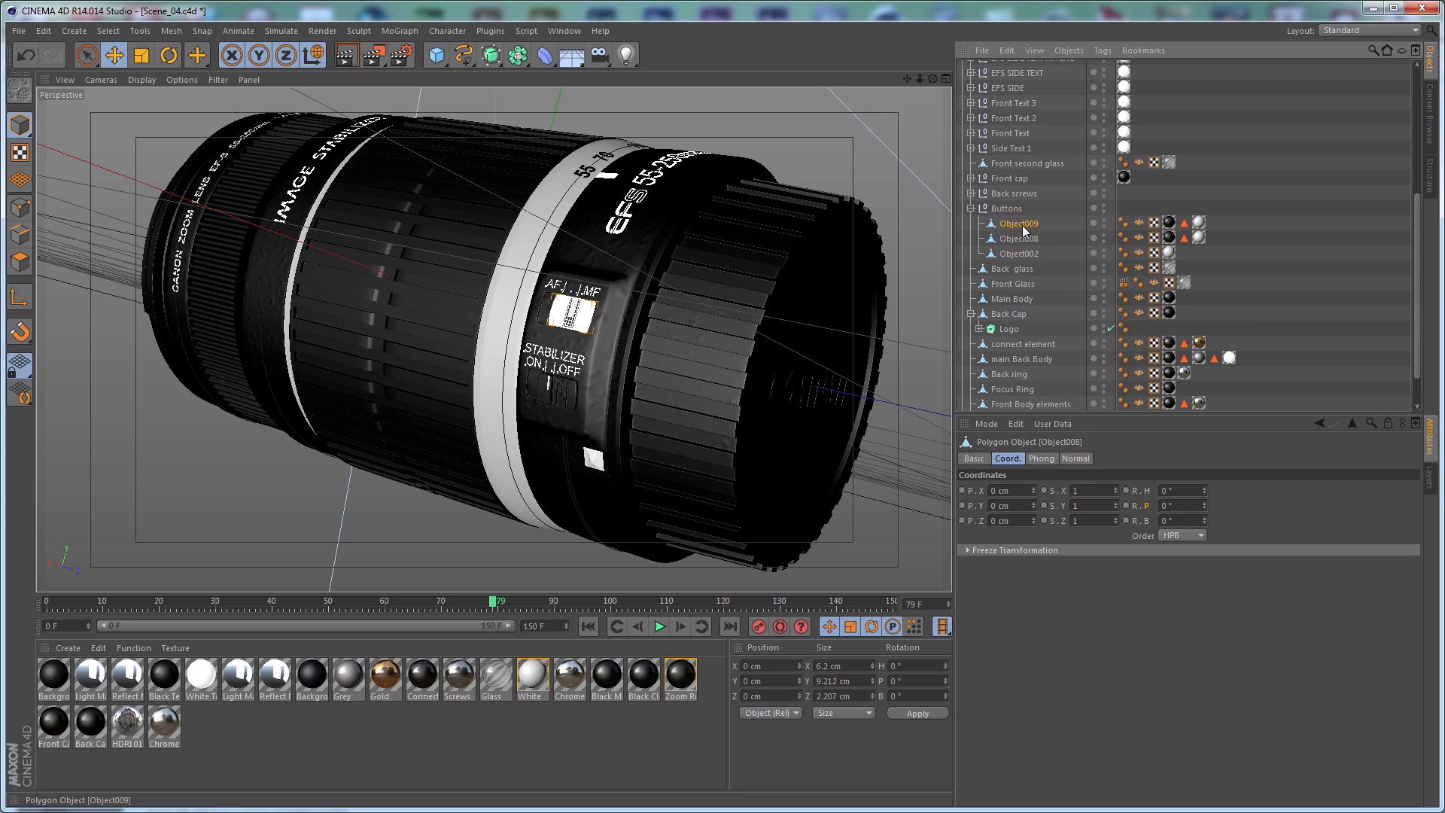
{"action": "left_click_drag", "start_coordinate": [1023, 226], "coordinate": [1030, 223], "text": "ctrl"}
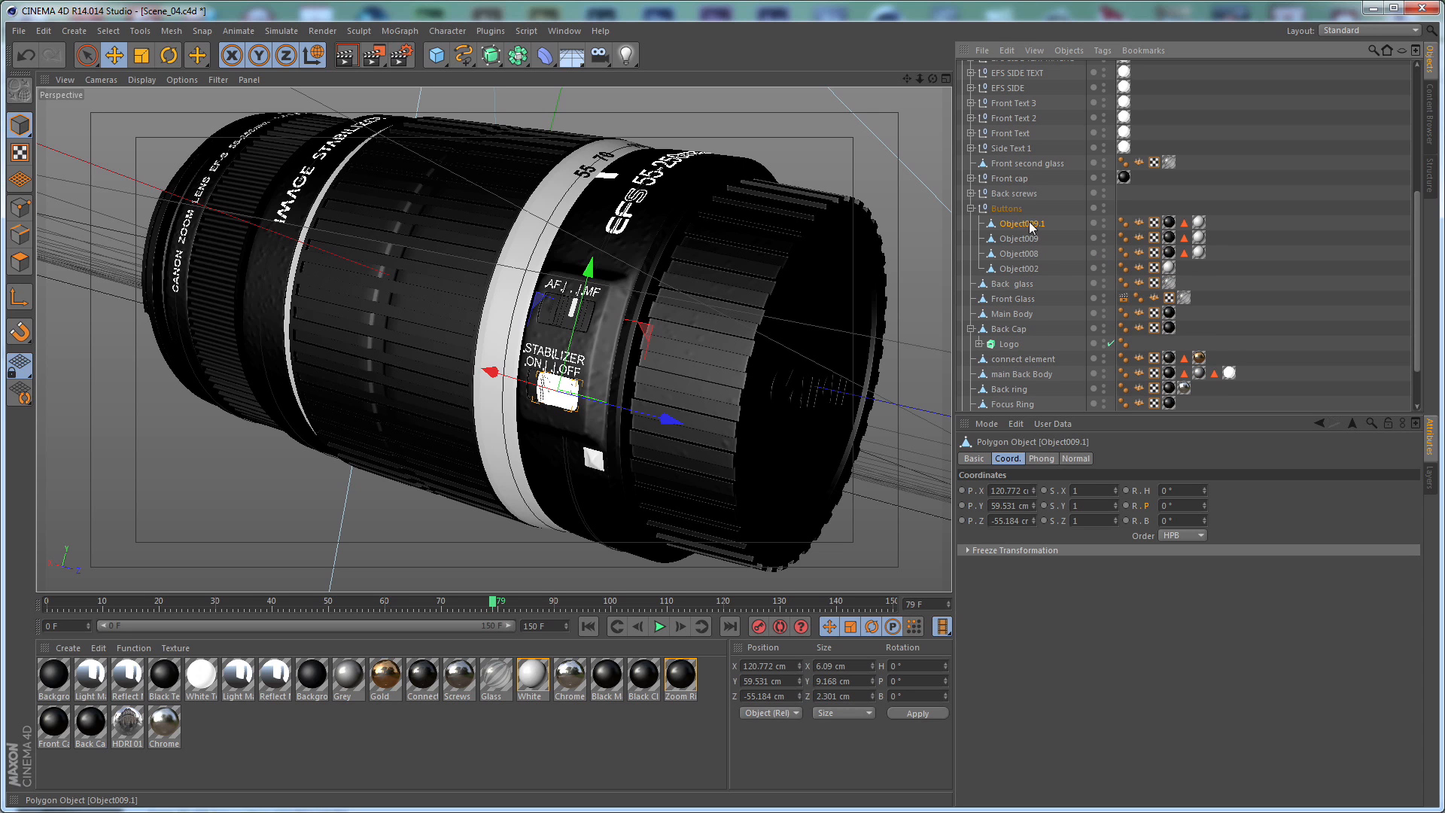
Leave the camera view and slide the switch copy towards ON, to a Y position of about 60.8 cm
{"action": "scroll", "coordinate": [1055, 134], "scroll_direction": "up", "scroll_amount": 5}
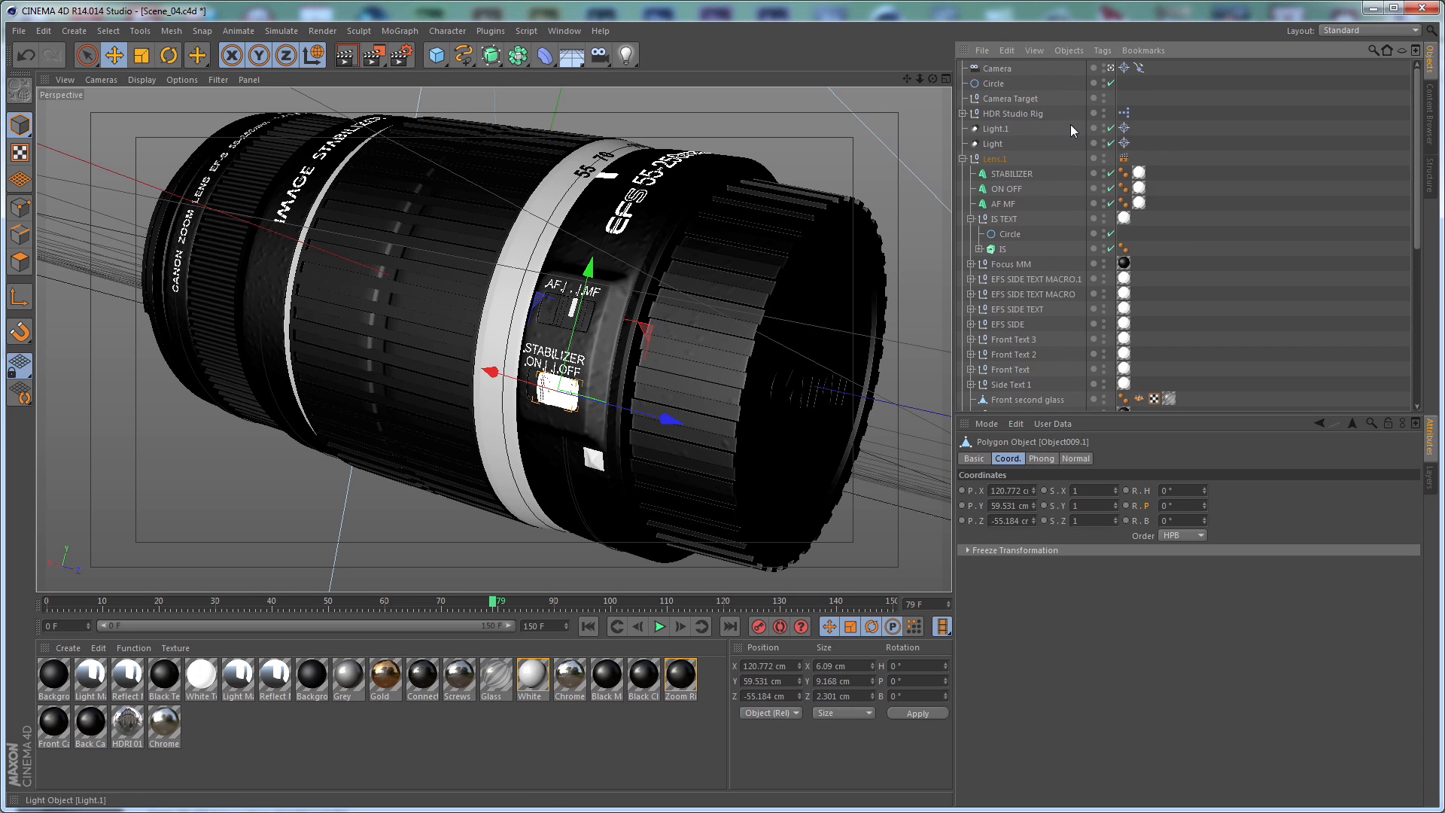
{"action": "left_click", "coordinate": [1111, 69]}
{"action": "left_click_drag", "start_coordinate": [504, 321], "coordinate": [372, 302], "text": "alt"}
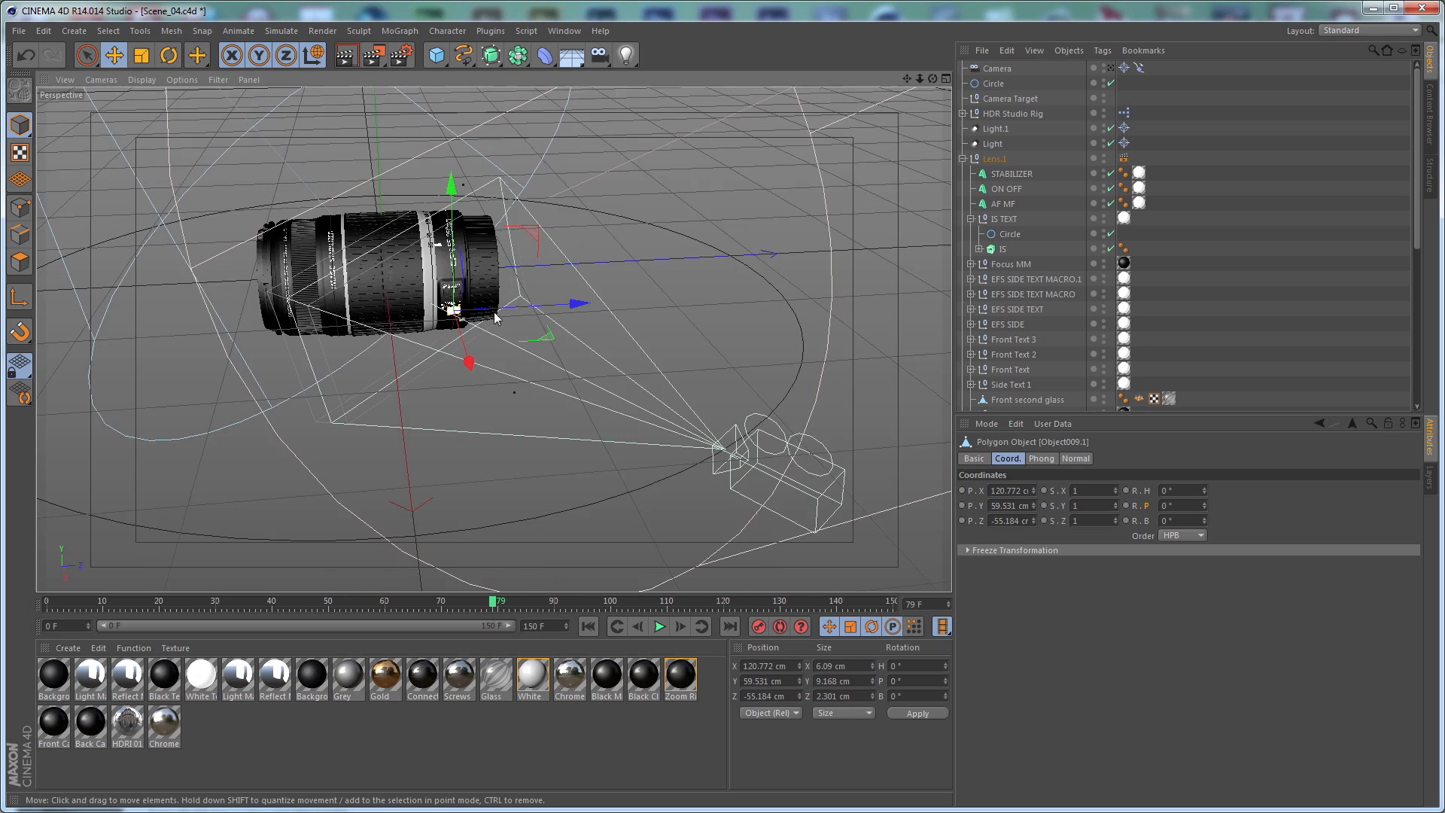
{"action": "right_click_drag", "start_coordinate": [382, 303], "coordinate": [582, 387], "text": "alt"}
{"action": "left_click_drag", "start_coordinate": [582, 388], "coordinate": [685, 251], "text": "alt"}
{"action": "left_click_drag", "start_coordinate": [771, 410], "coordinate": [750, 411]}
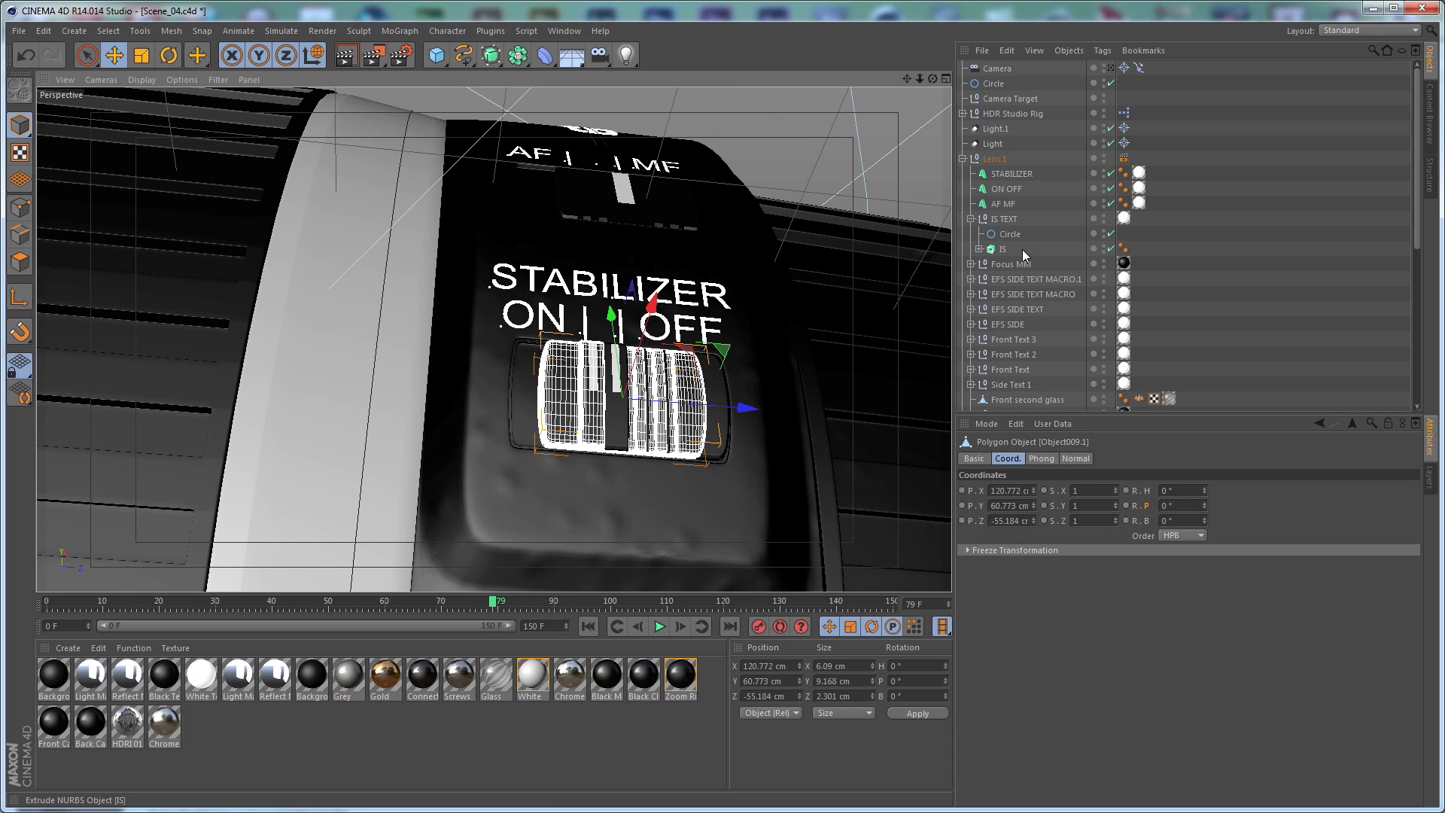
Add an External Compositing tag to the switch copy Object009.1 and enable its Solid option
{"action": "scroll", "coordinate": [1054, 250], "scroll_direction": "down", "scroll_amount": 4}
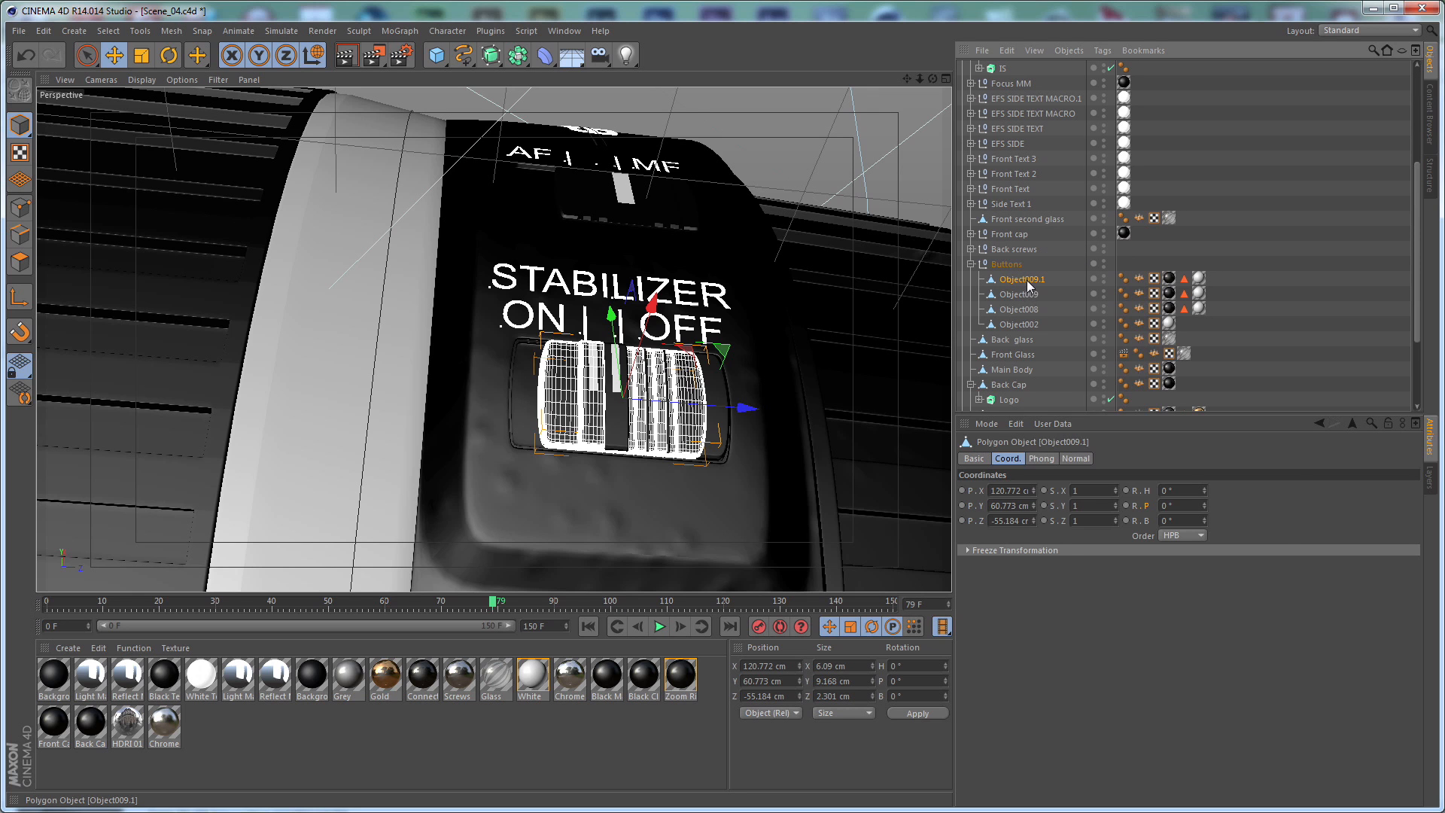
{"action": "right_click", "coordinate": [1025, 279]}
{"action": "mouse_move", "coordinate": [1128, 301]}
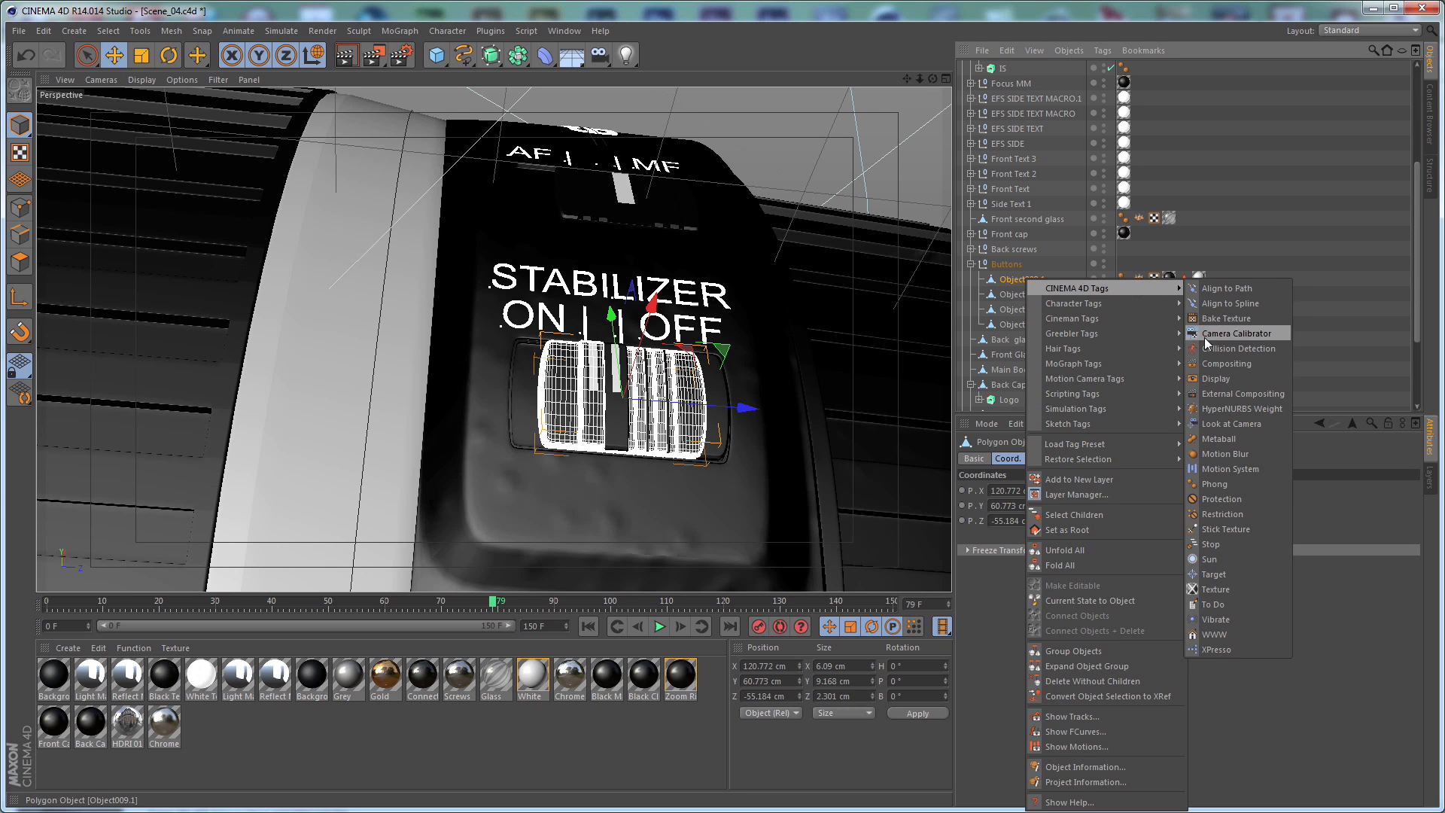
{"action": "left_click", "coordinate": [1235, 394]}
{"action": "left_click", "coordinate": [1027, 532]}
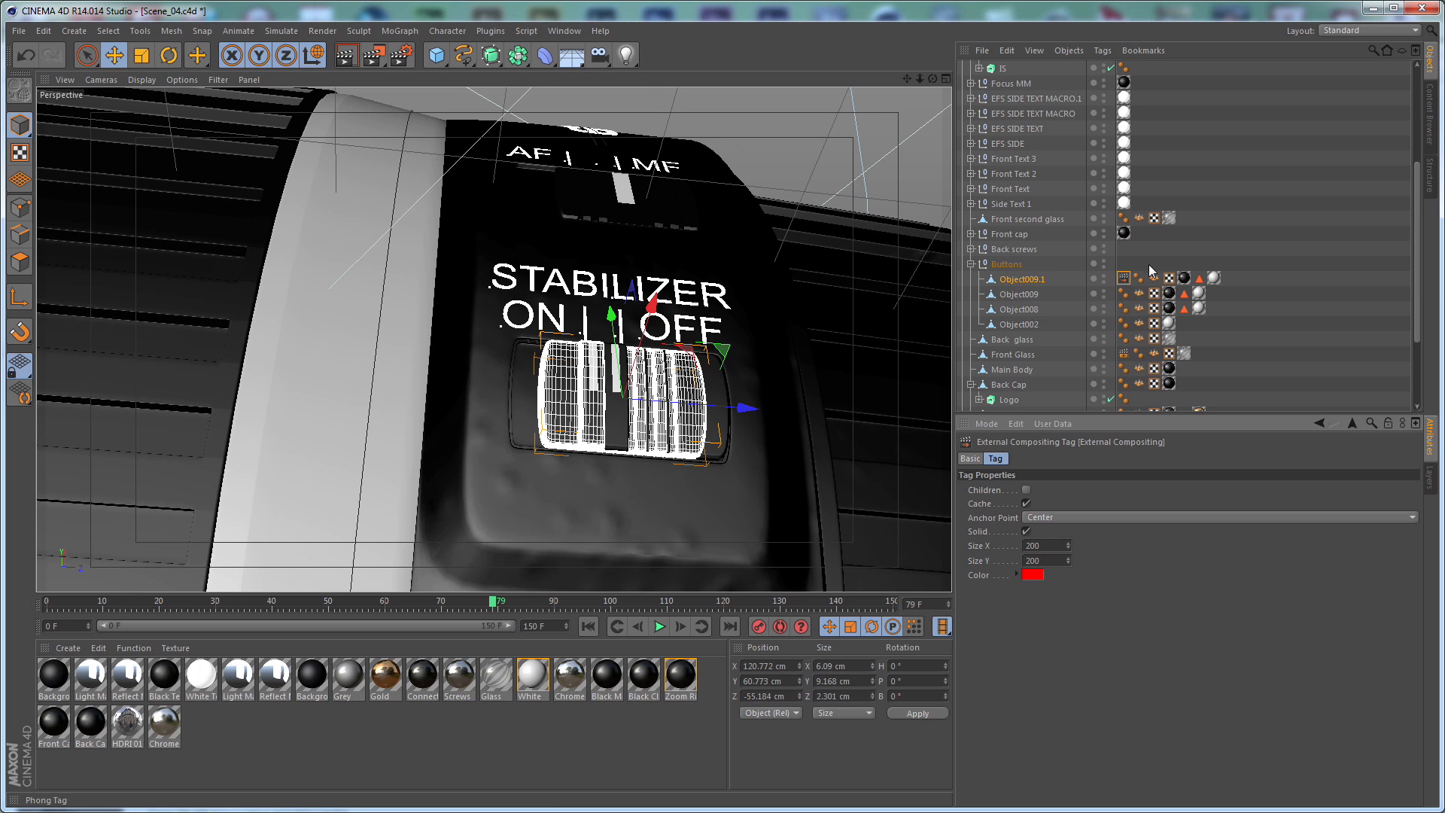
Add a Compositing tag to Object009.1 and turn off Seen by Camera
{"action": "right_click", "coordinate": [1018, 279]}
{"action": "mouse_move", "coordinate": [1126, 283]}
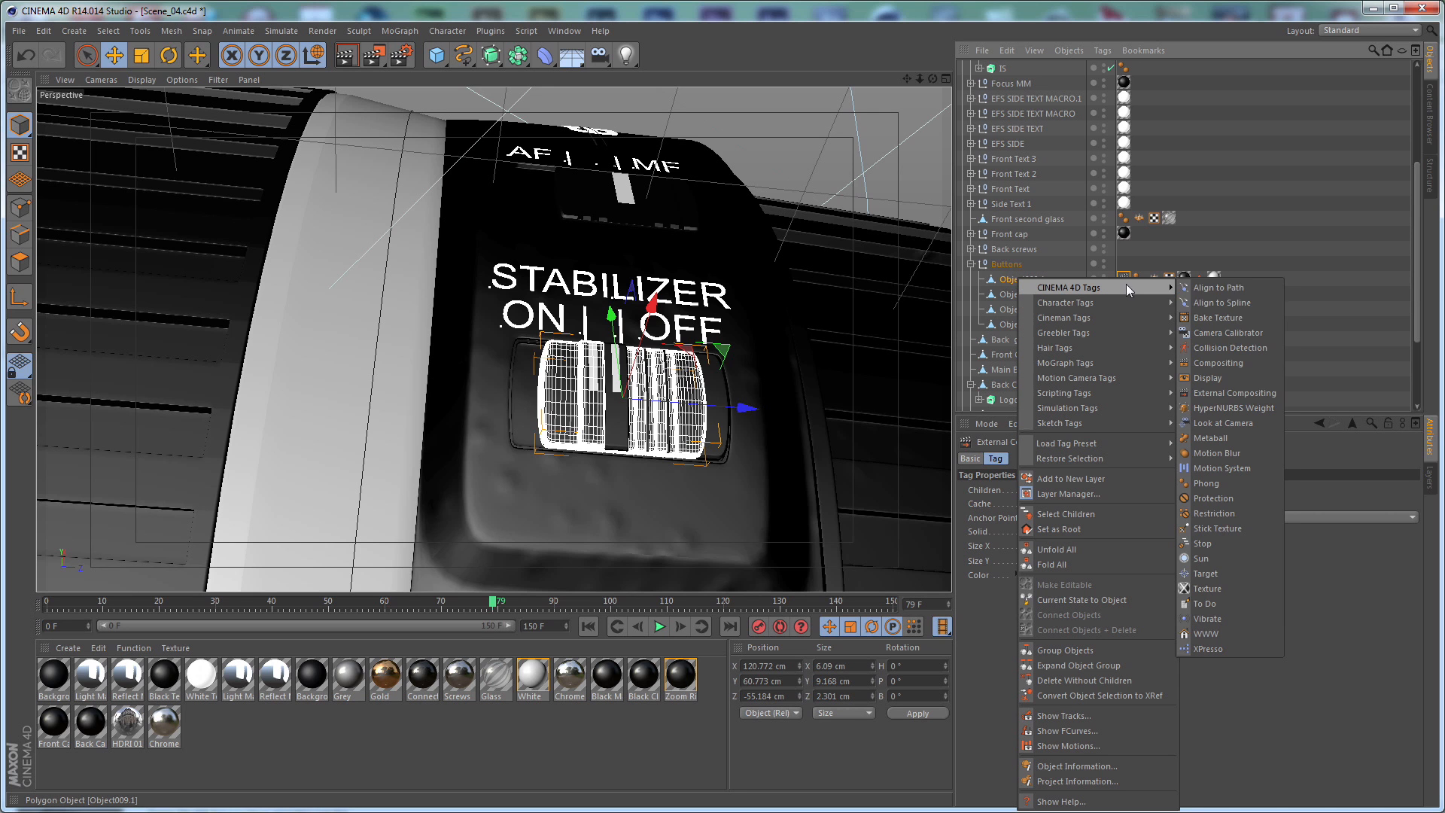
{"action": "left_click", "coordinate": [1232, 365]}
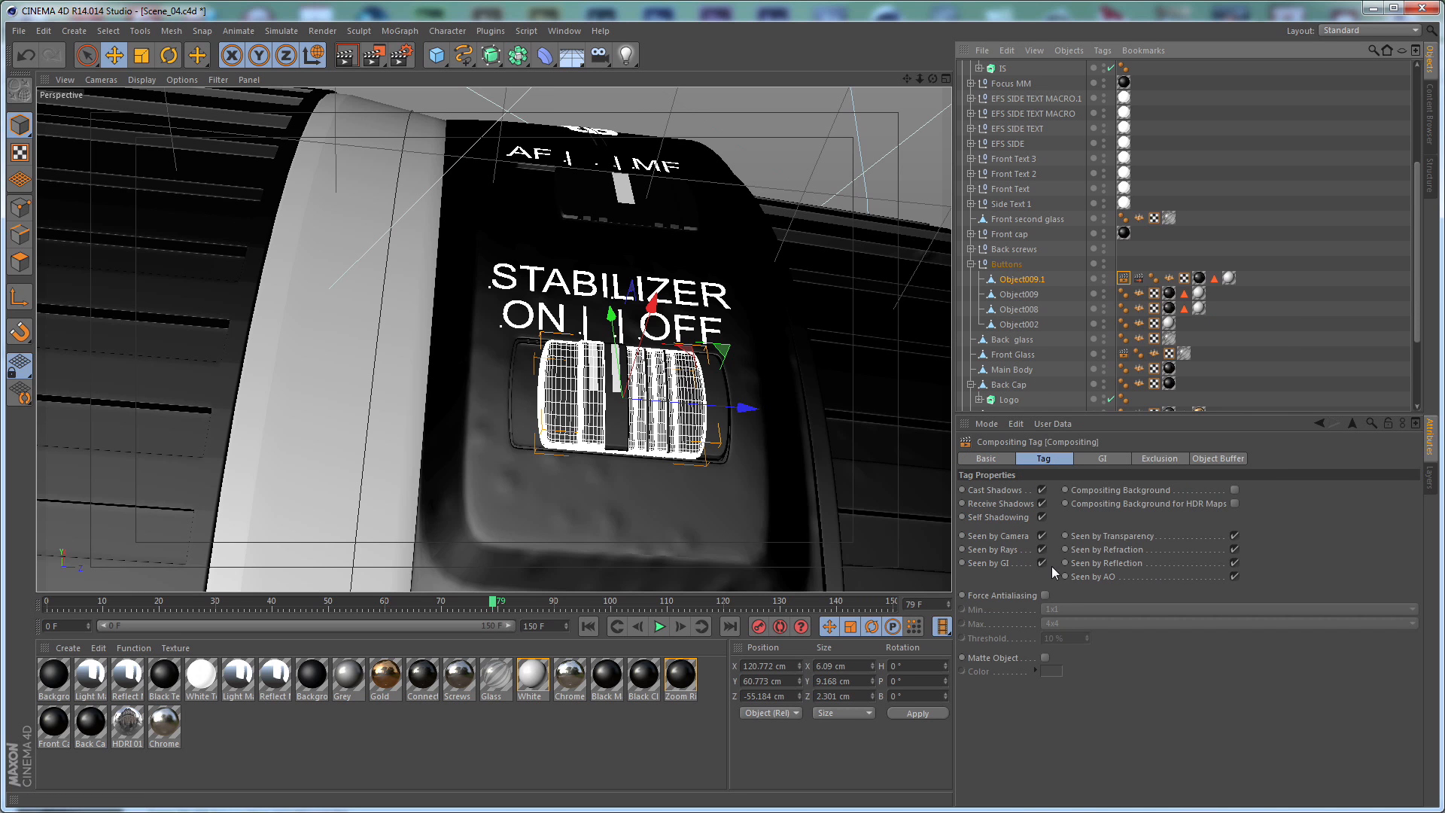
{"action": "left_click", "coordinate": [1043, 534]}
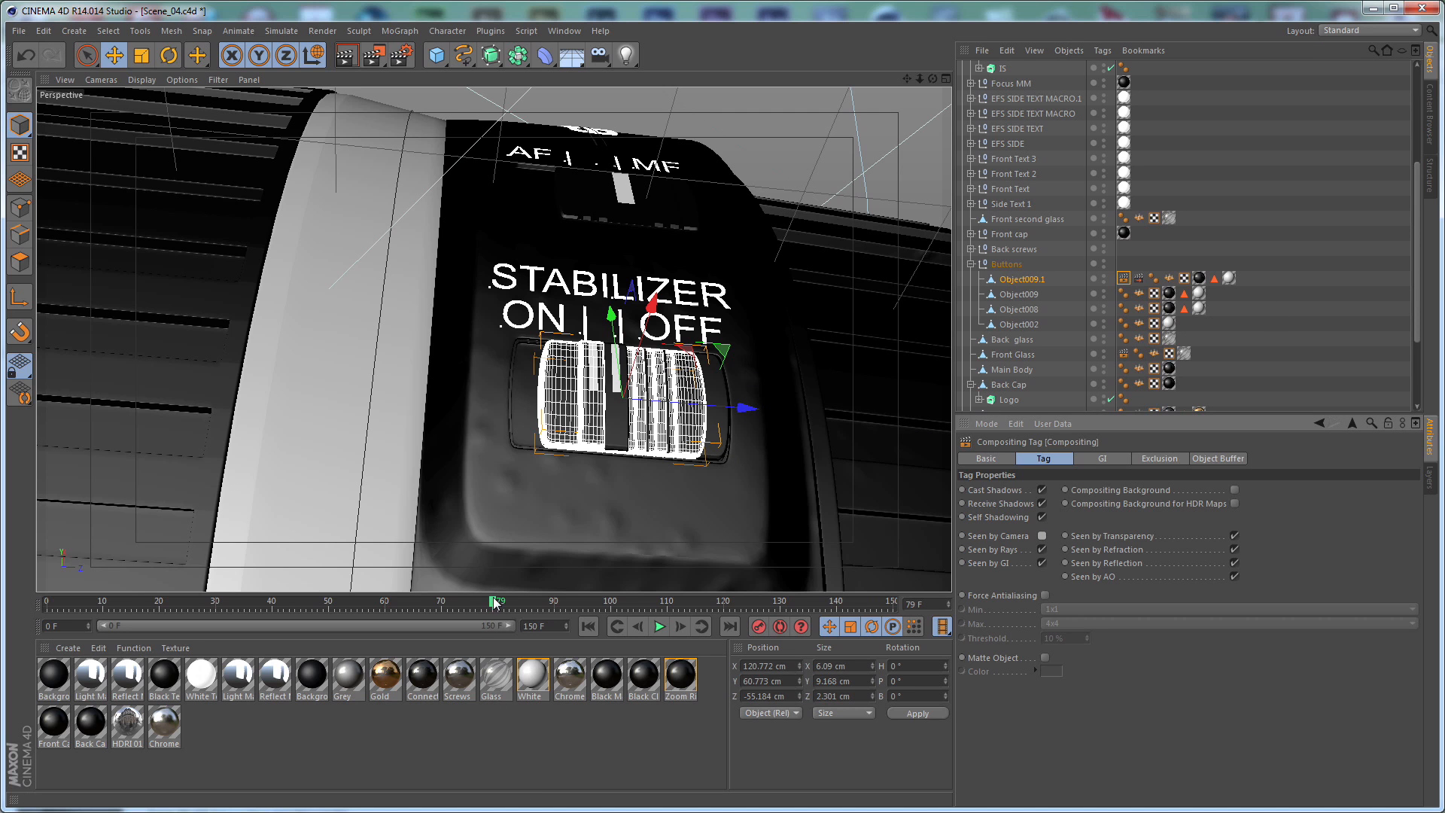
Keyframe the original switch Object009's Y position at 59.531 cm on frame 90 and 62.102 cm, towards ON, on frame 100
{"action": "left_click_drag", "start_coordinate": [525, 603], "coordinate": [553, 607]}
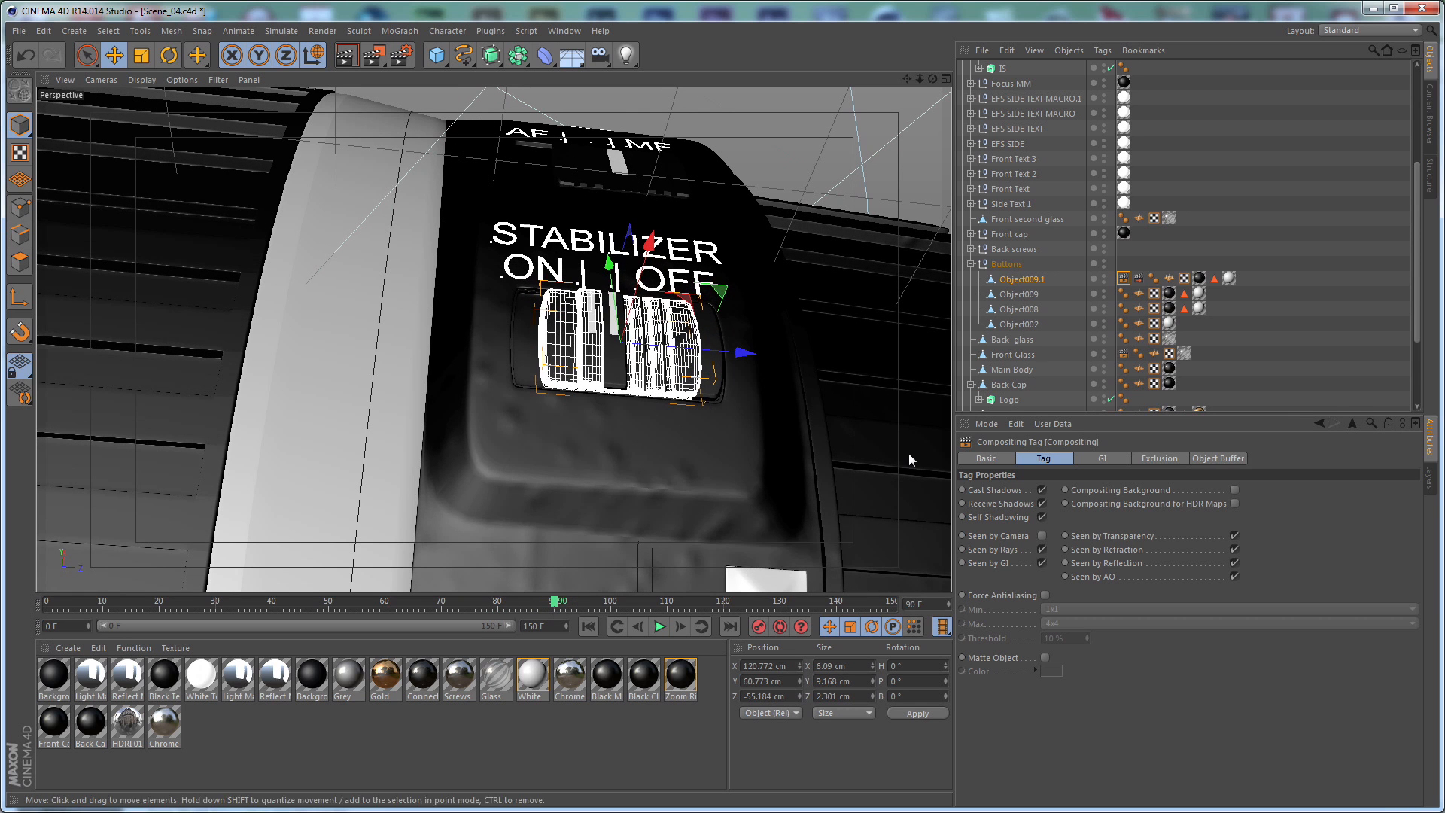
{"action": "left_click", "coordinate": [1018, 295]}
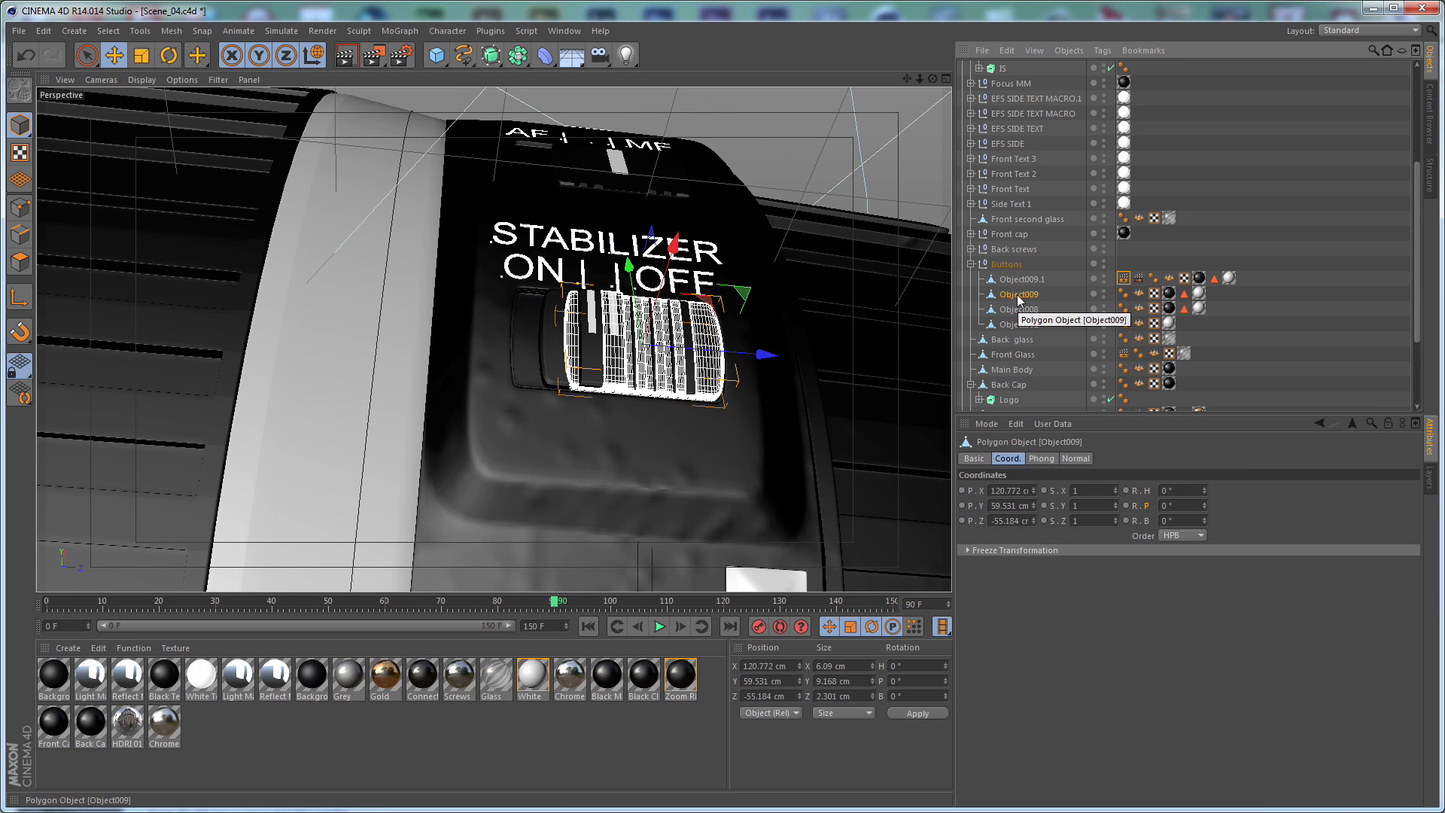
{"action": "left_click_drag", "start_coordinate": [761, 356], "coordinate": [767, 359]}
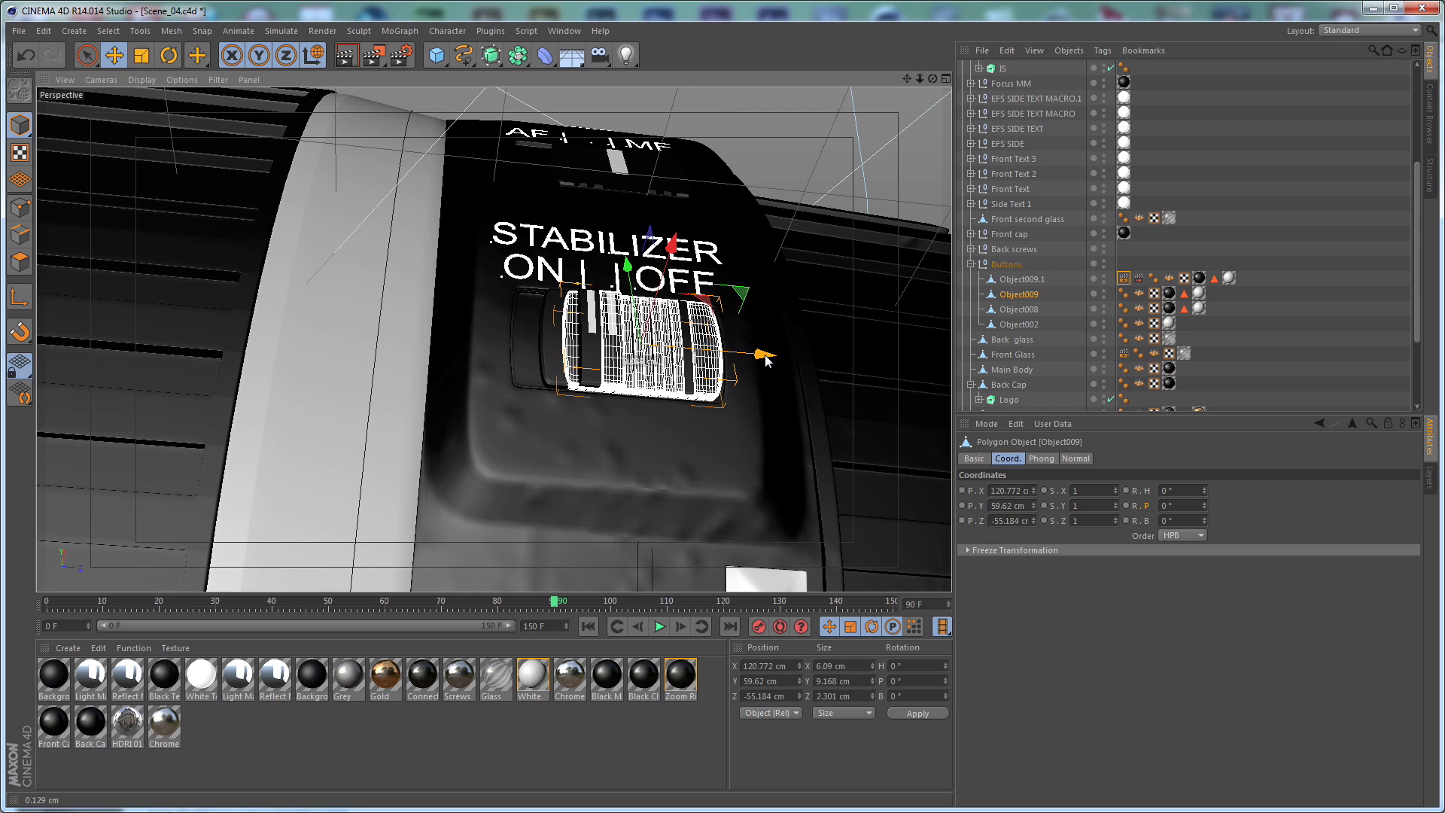
{"action": "key", "text": "ctrl+z"}
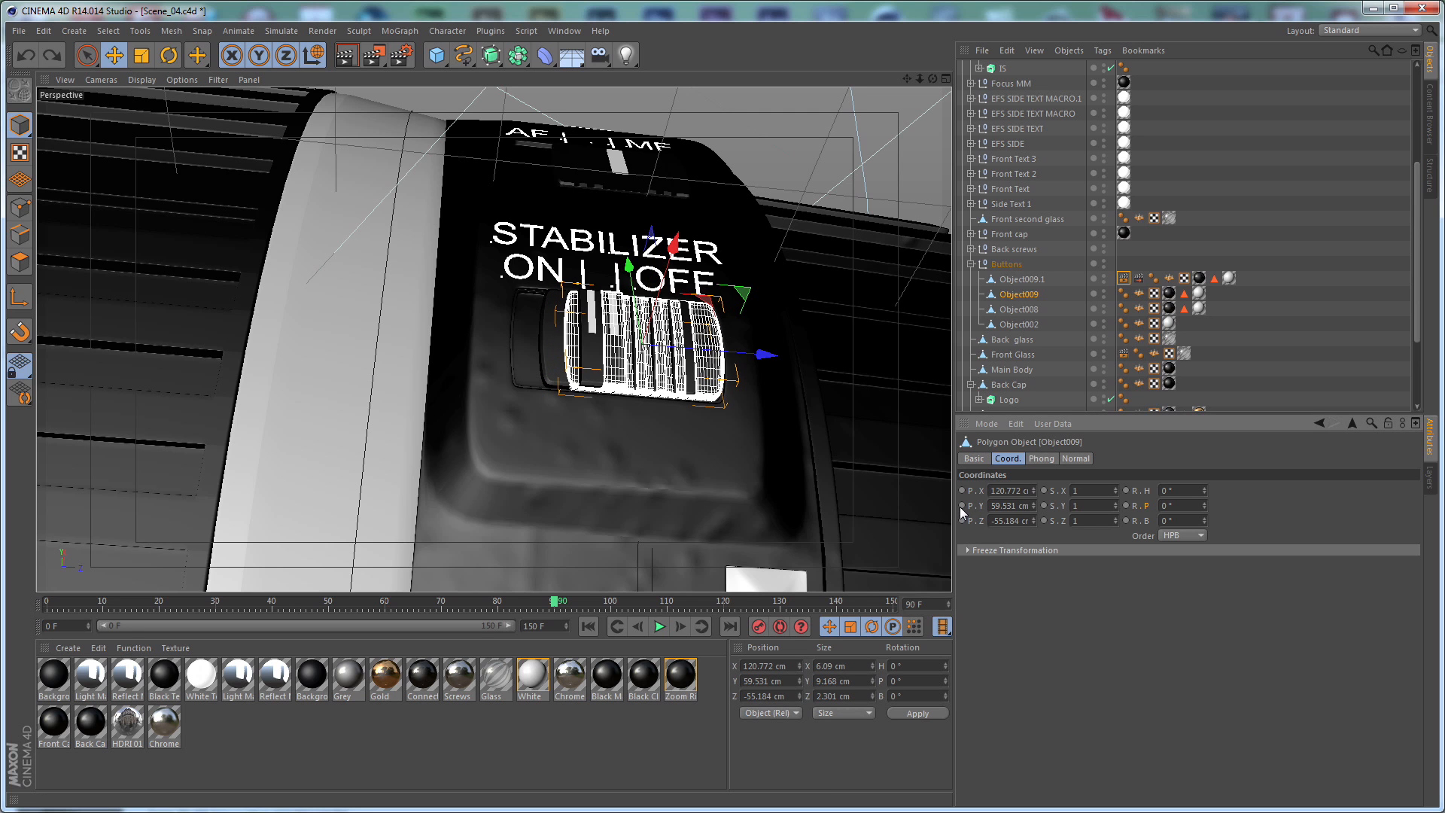
{"action": "left_click_drag", "start_coordinate": [555, 602], "coordinate": [611, 606]}
{"action": "left_click_drag", "start_coordinate": [764, 311], "coordinate": [721, 320]}
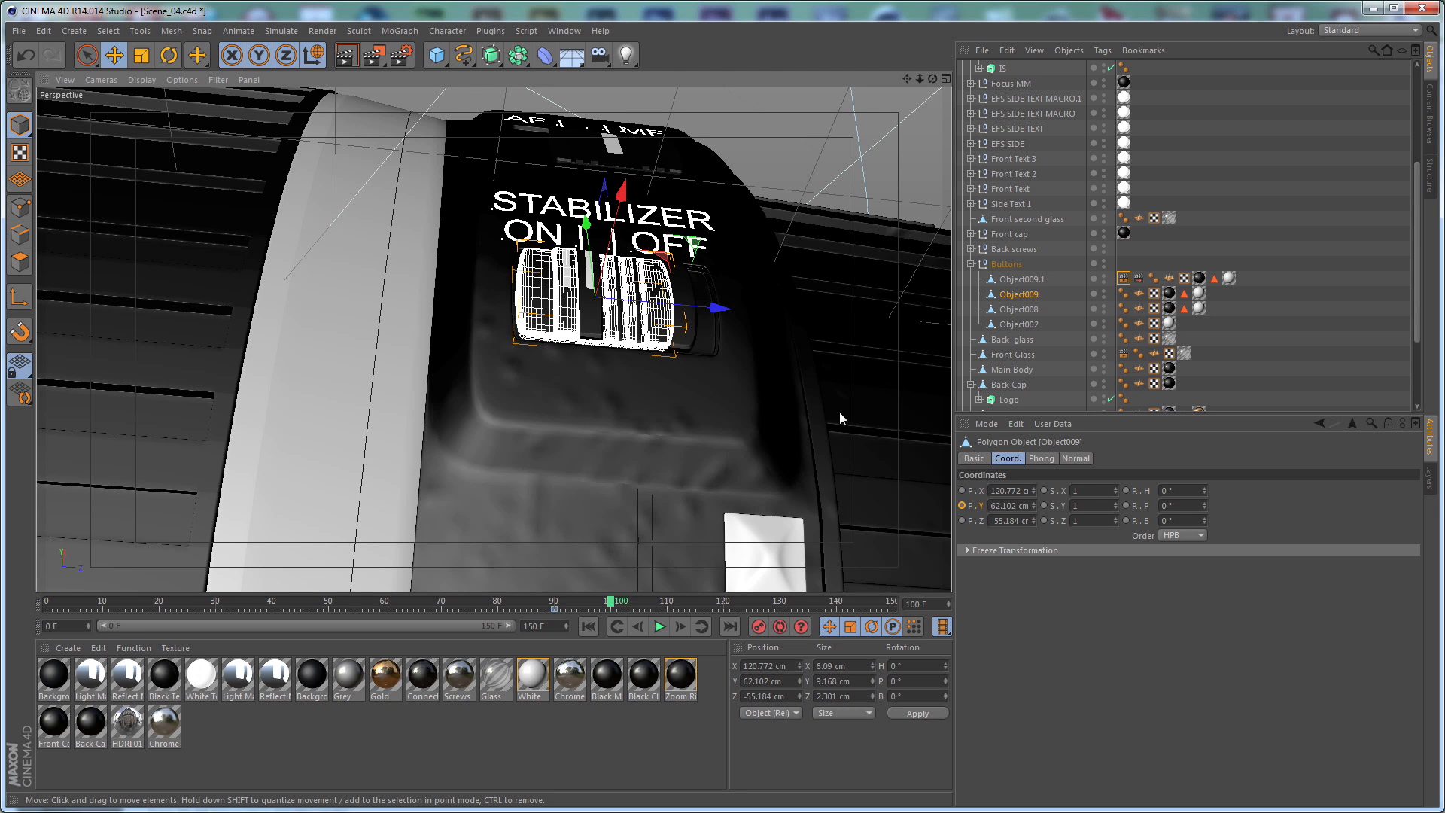
{"action": "left_click", "coordinate": [962, 506]}
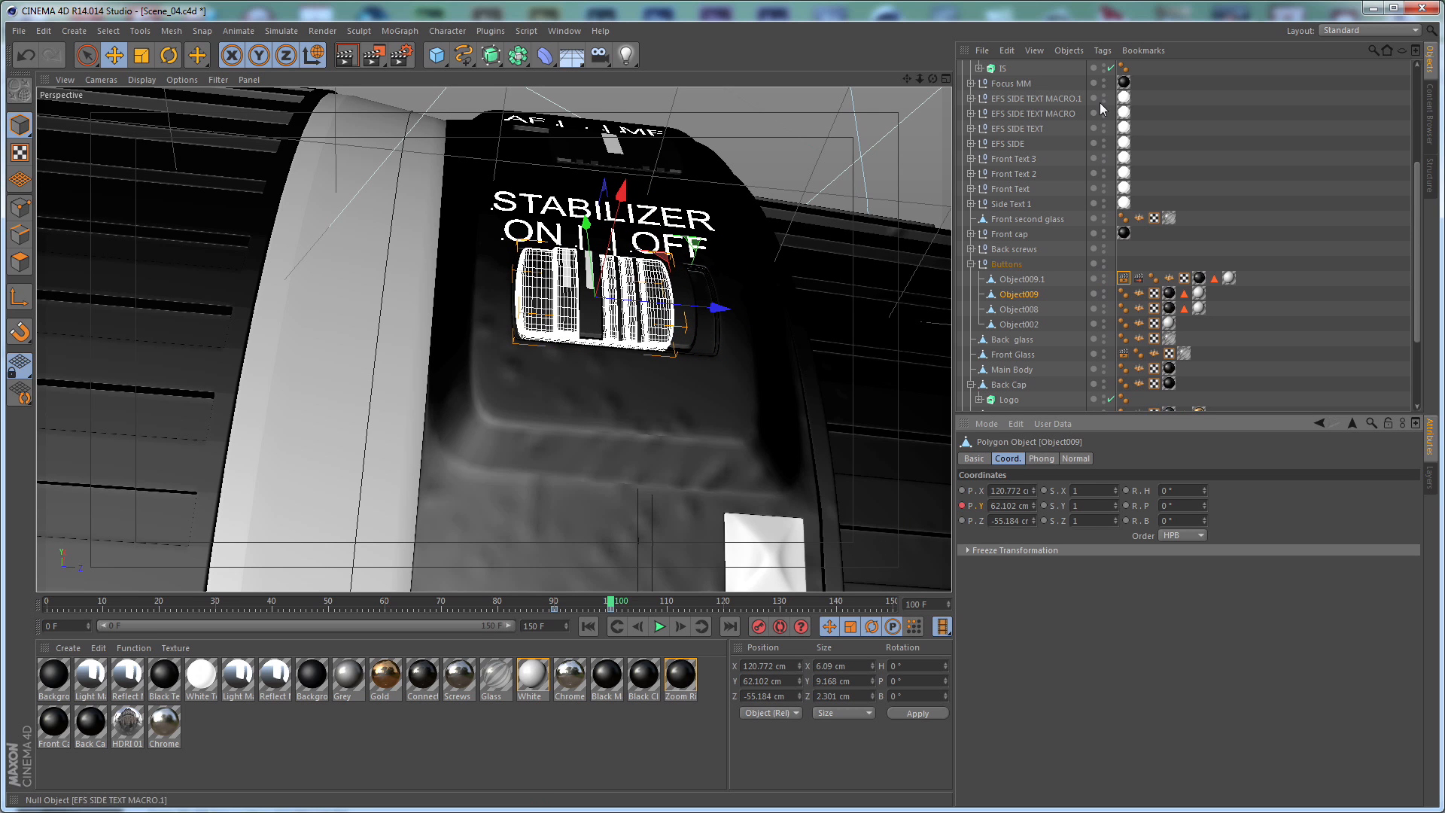
Look through the scene camera and play the animation from the start, checking the switch slide, and stop at frame 133
{"action": "scroll", "coordinate": [1100, 102], "scroll_direction": "up", "scroll_amount": 5}
{"action": "left_click", "coordinate": [1111, 69]}
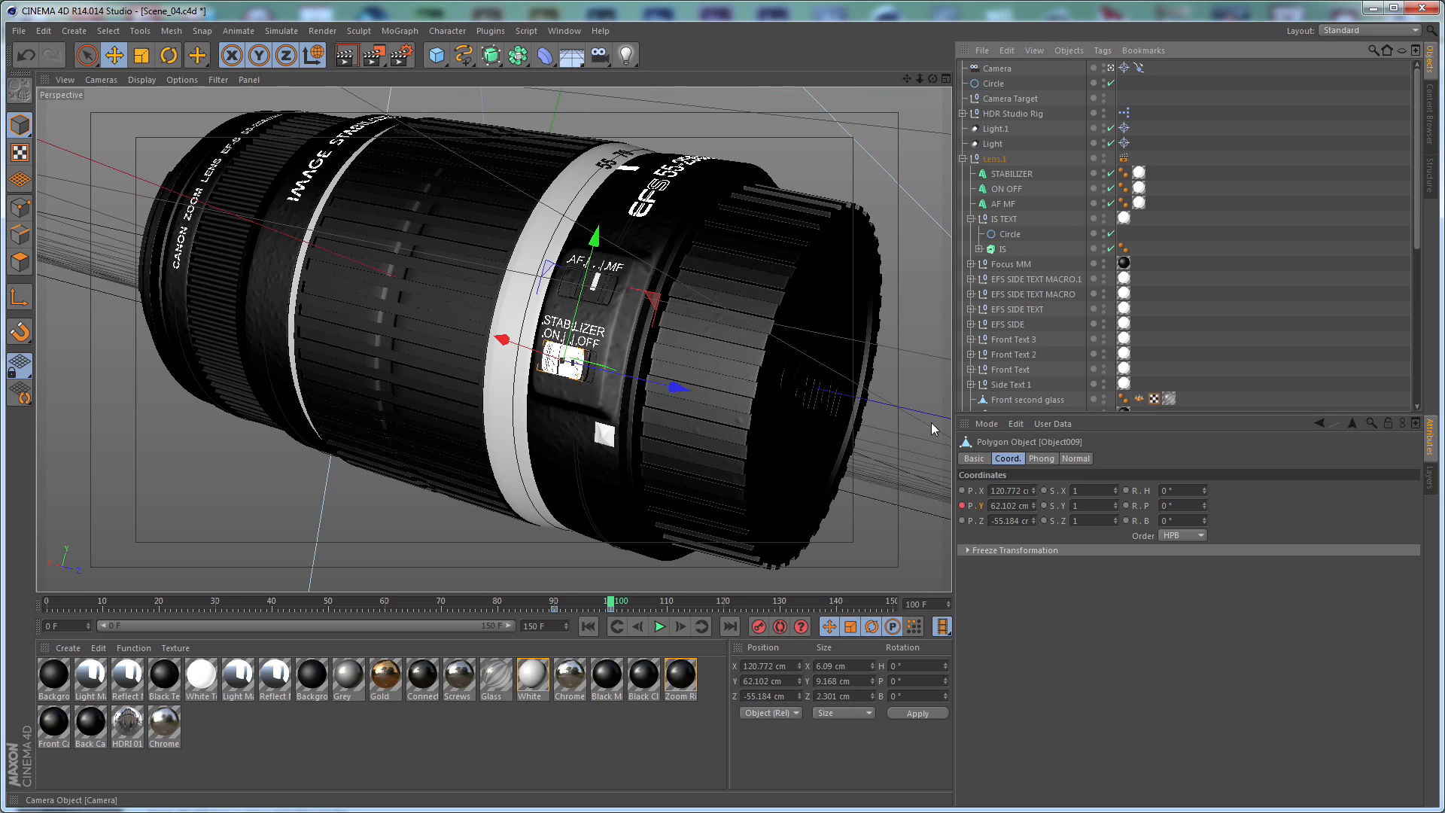
{"action": "left_click", "coordinate": [993, 144]}
{"action": "left_click", "coordinate": [659, 626]}
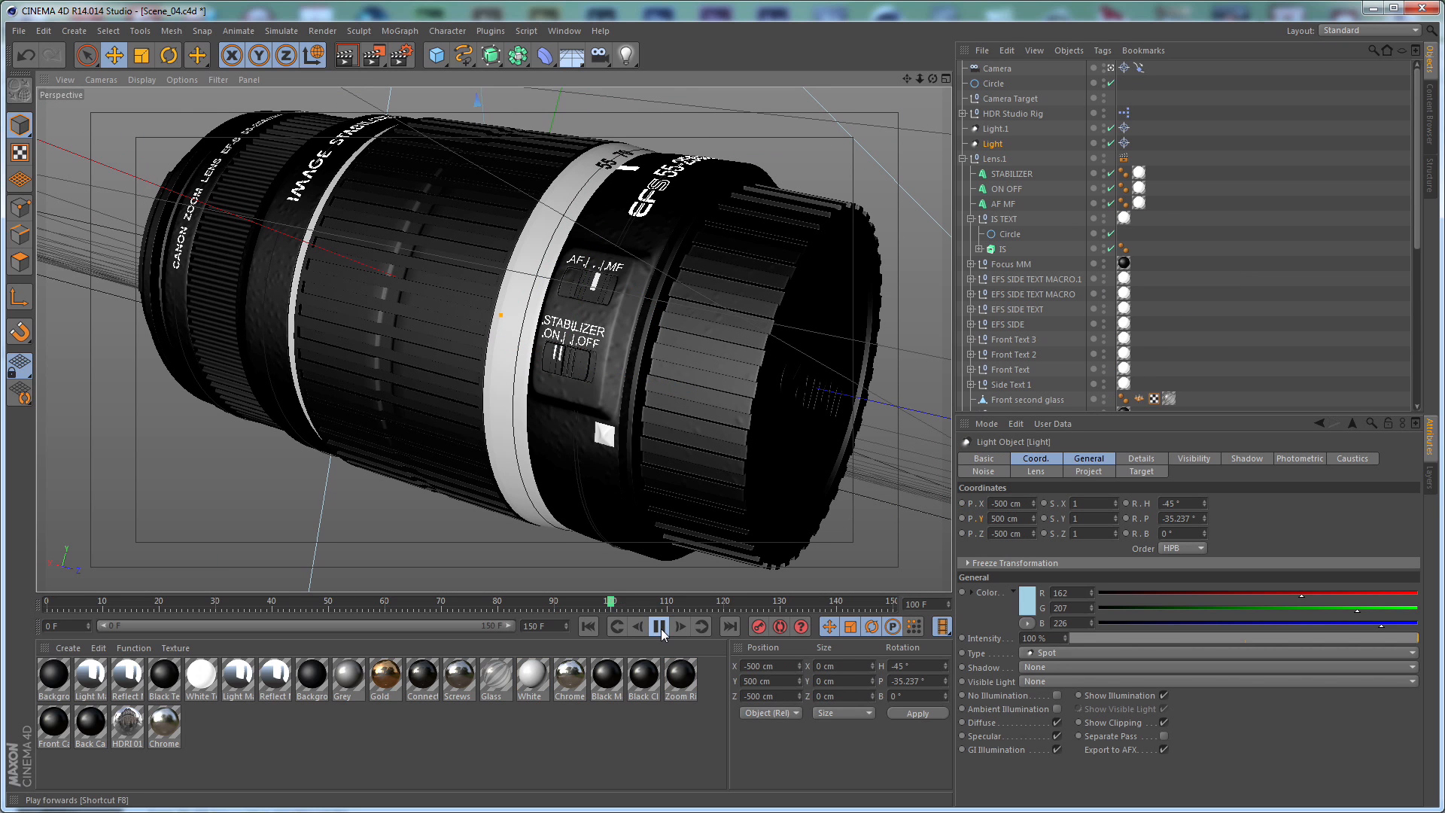
{"action": "left_click", "coordinate": [588, 626]}
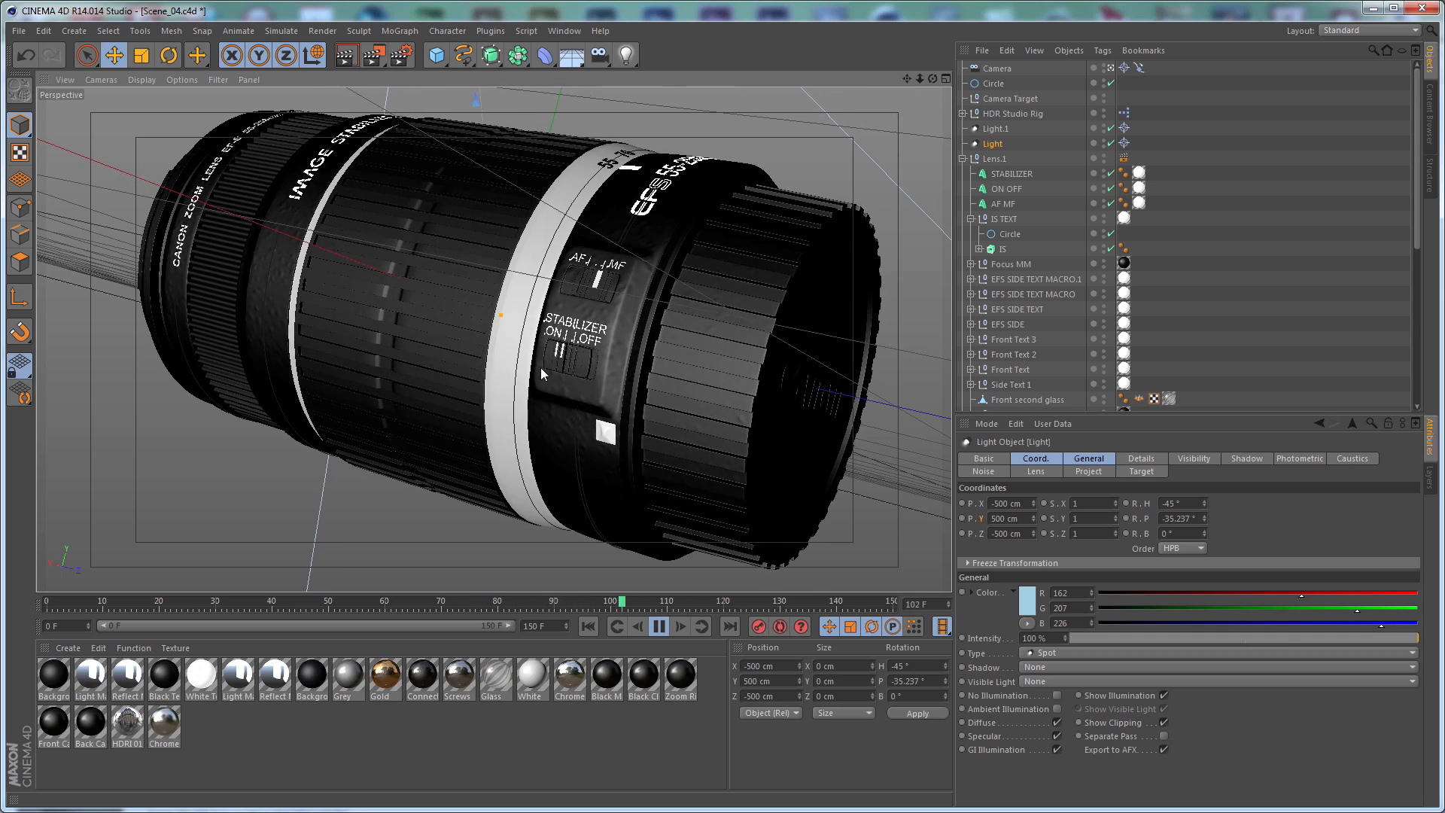
{"action": "left_click", "coordinate": [658, 627]}
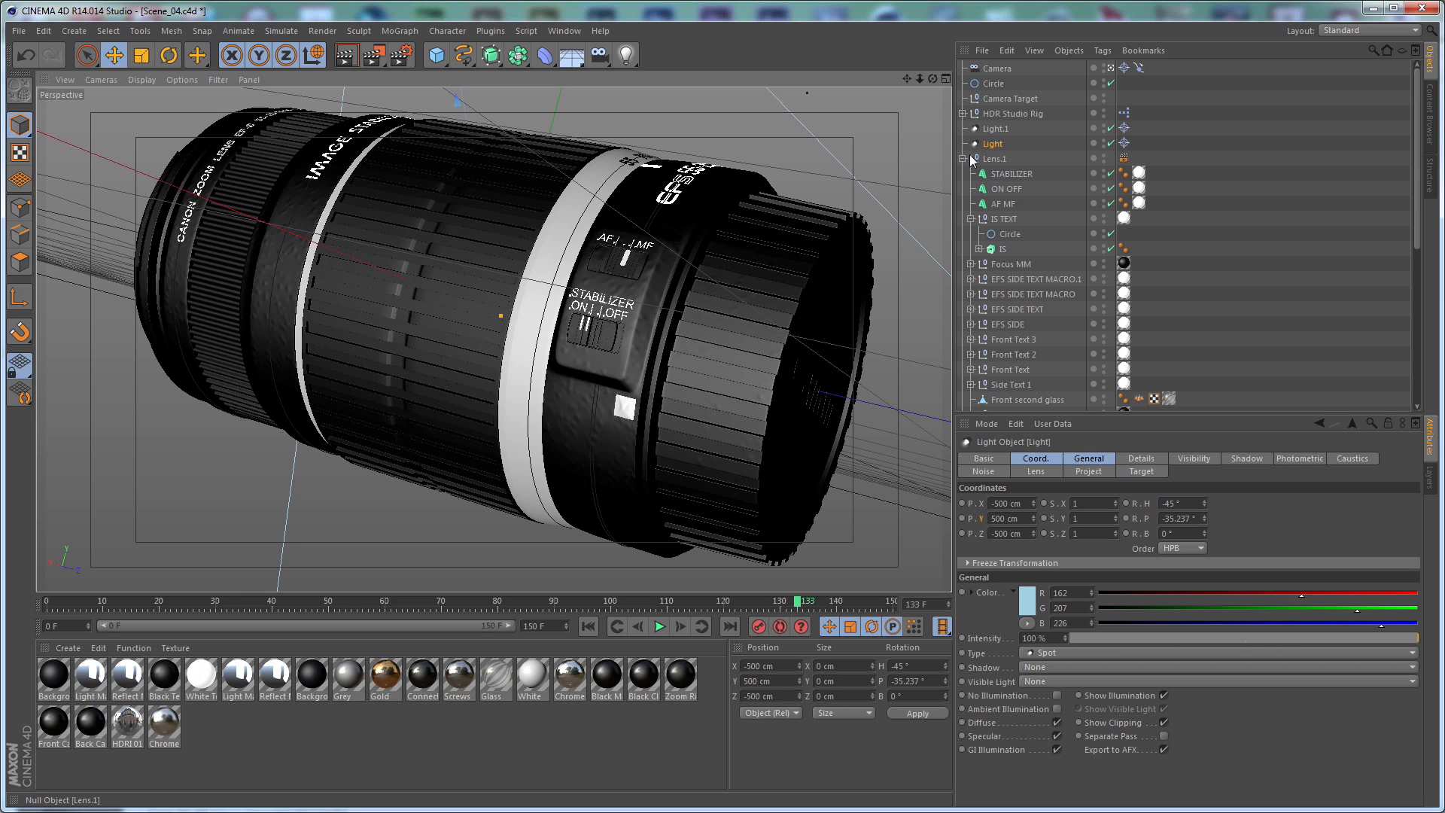
Collapse the Lens.1 hierarchy and clear the object selection
{"action": "left_click", "coordinate": [963, 159]}
{"action": "left_click", "coordinate": [1037, 254]}
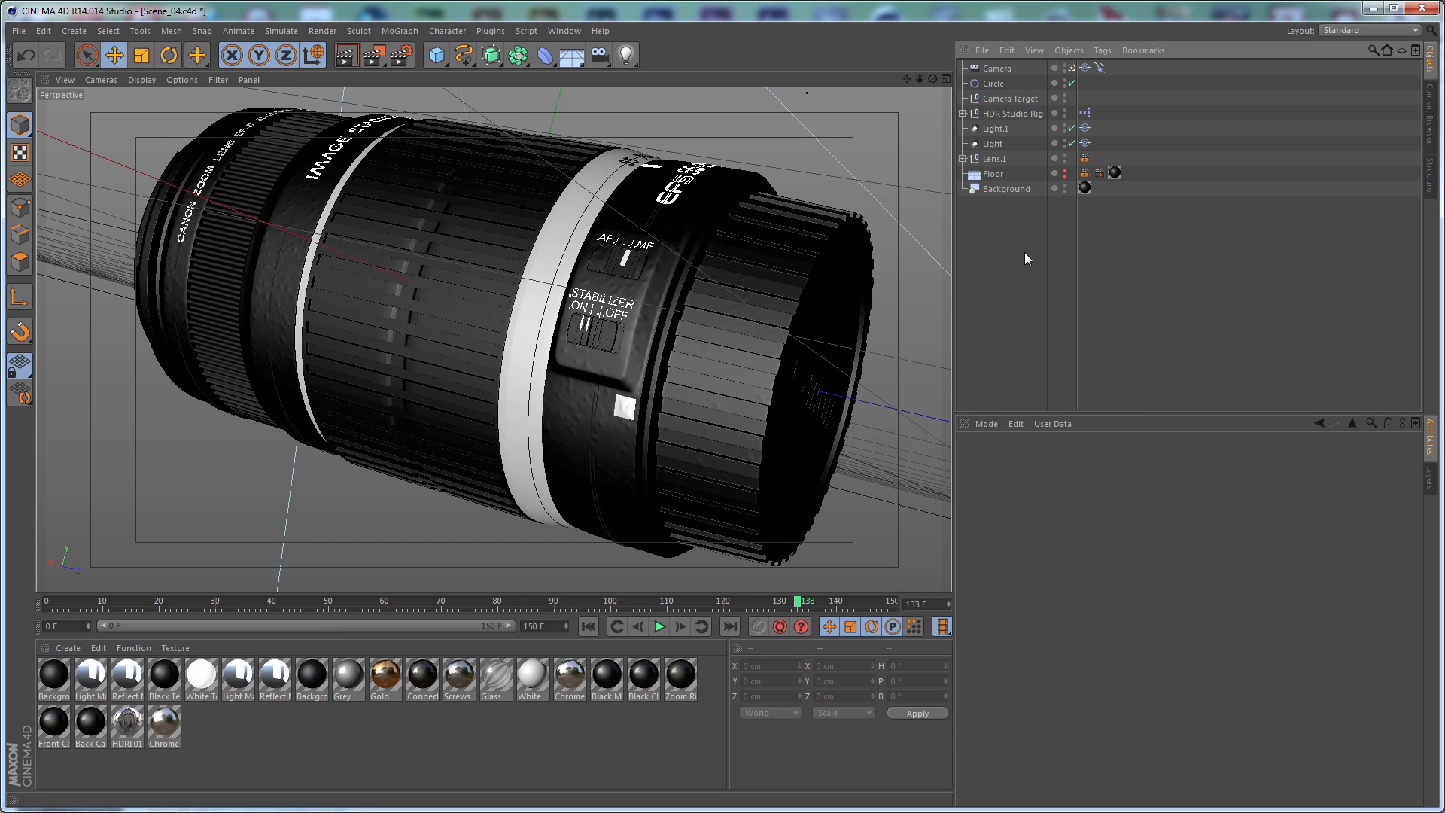
{"action": "left_click_drag", "start_coordinate": [1025, 260], "coordinate": [994, 238]}
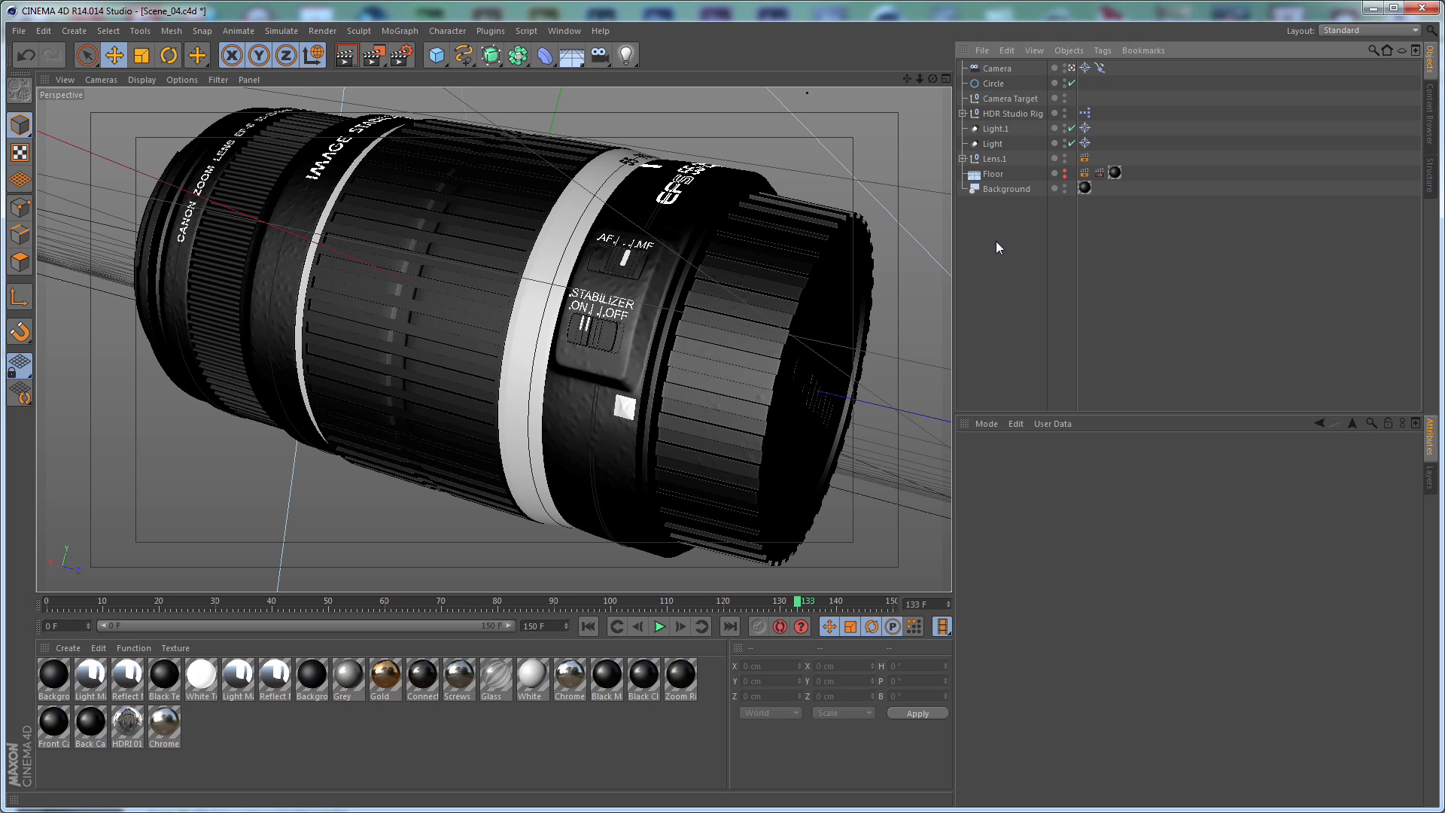